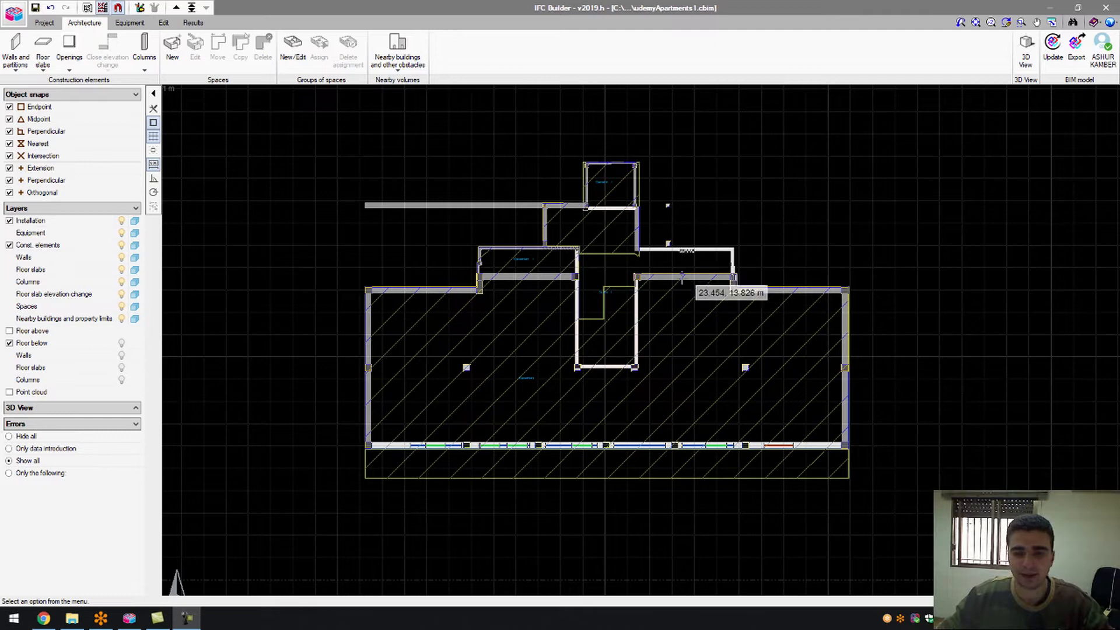
- Go up one level from the basement plan to the ground floor plan
scroll(641, 314, up, 1)
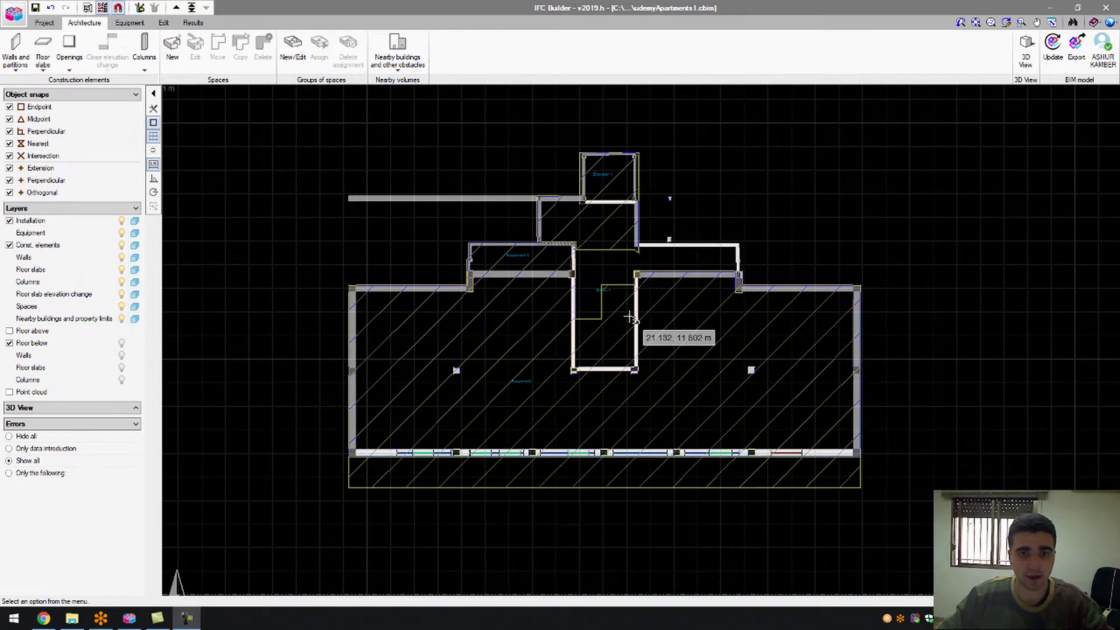
scroll(630, 318, up, 1)
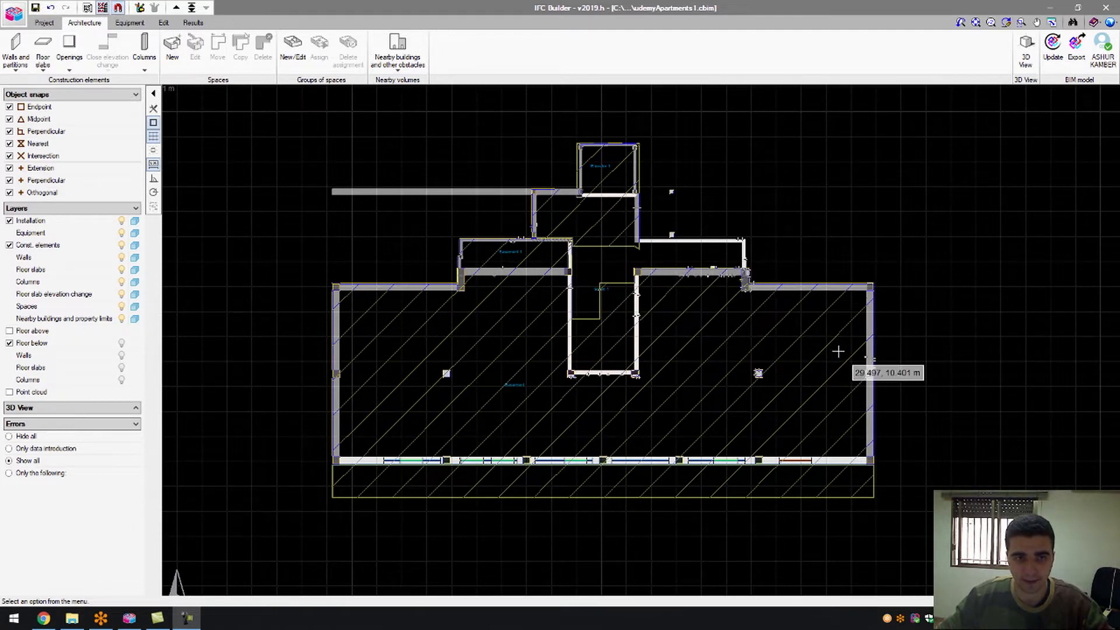
click(176, 8)
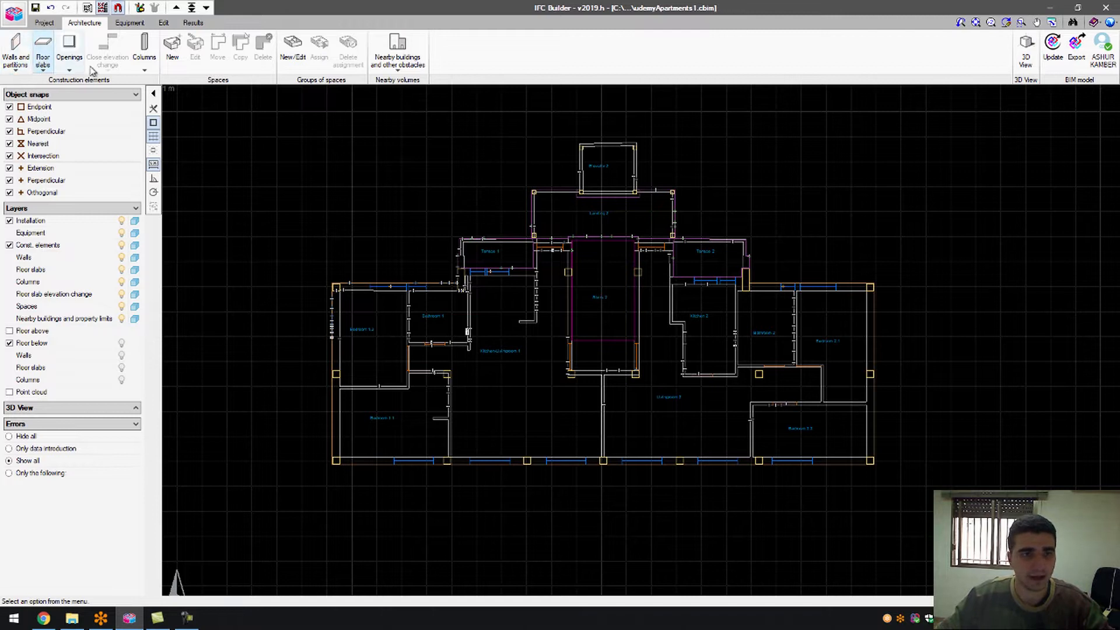
- Show only the EXTERNAL_WALL layer of the GroundFloor template view and hide all its other layers
click(88, 8)
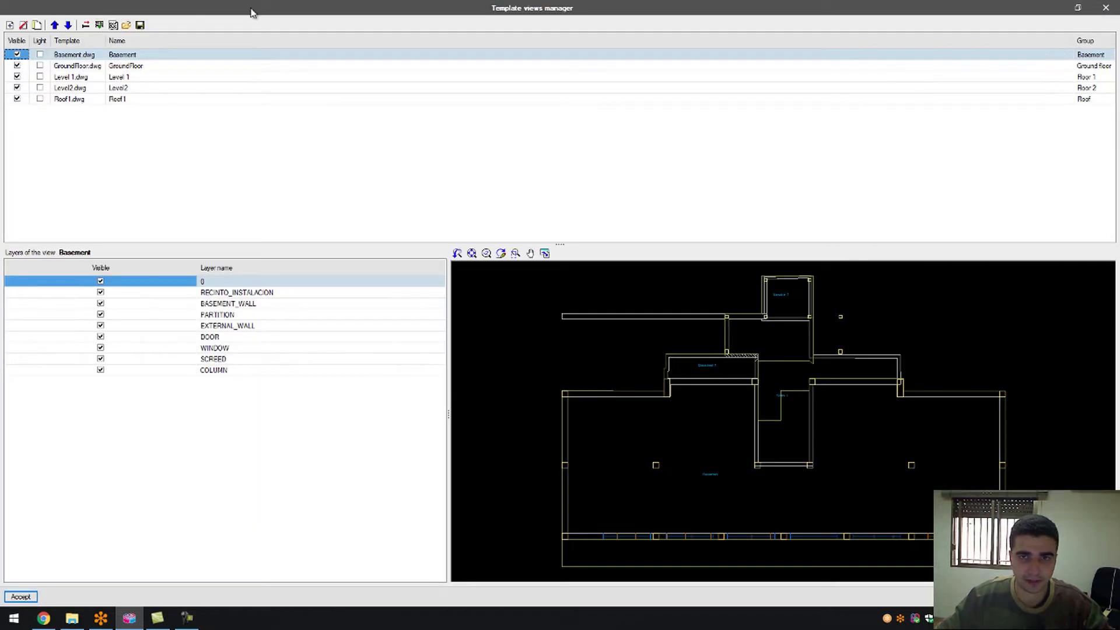
click(153, 67)
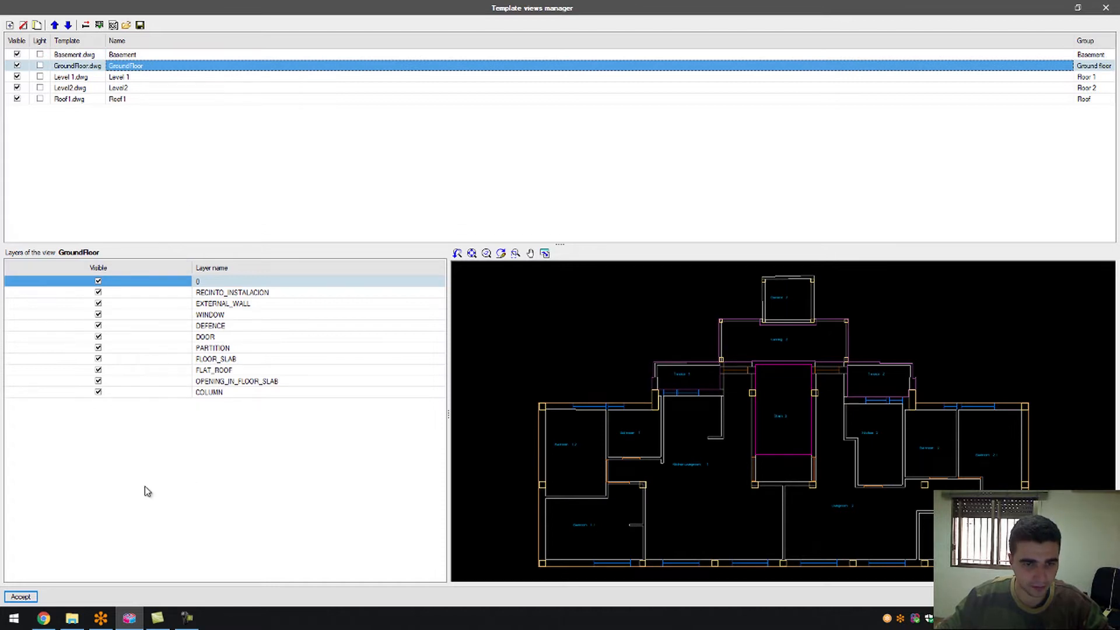
drag(145, 441, 145, 264)
click(146, 304)
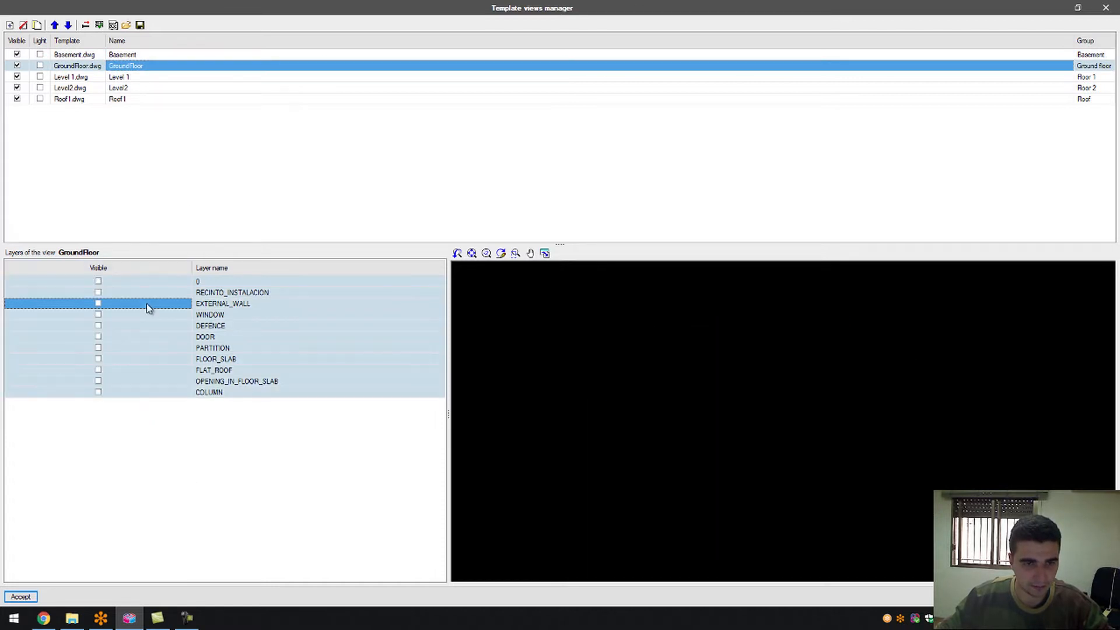
click(98, 304)
click(123, 393)
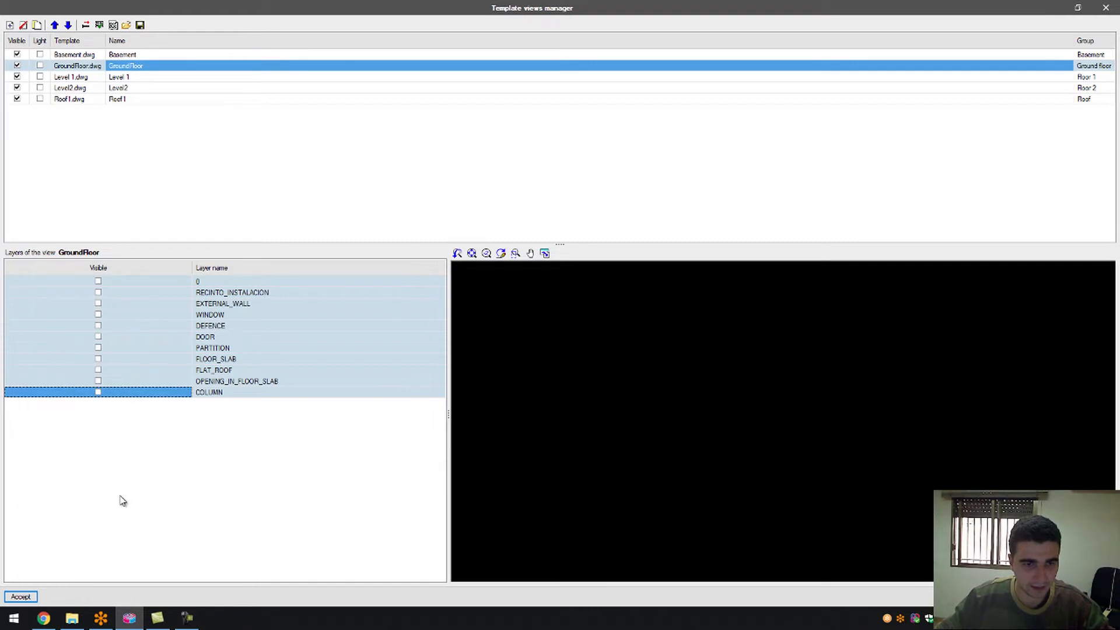
click(20, 463)
click(98, 304)
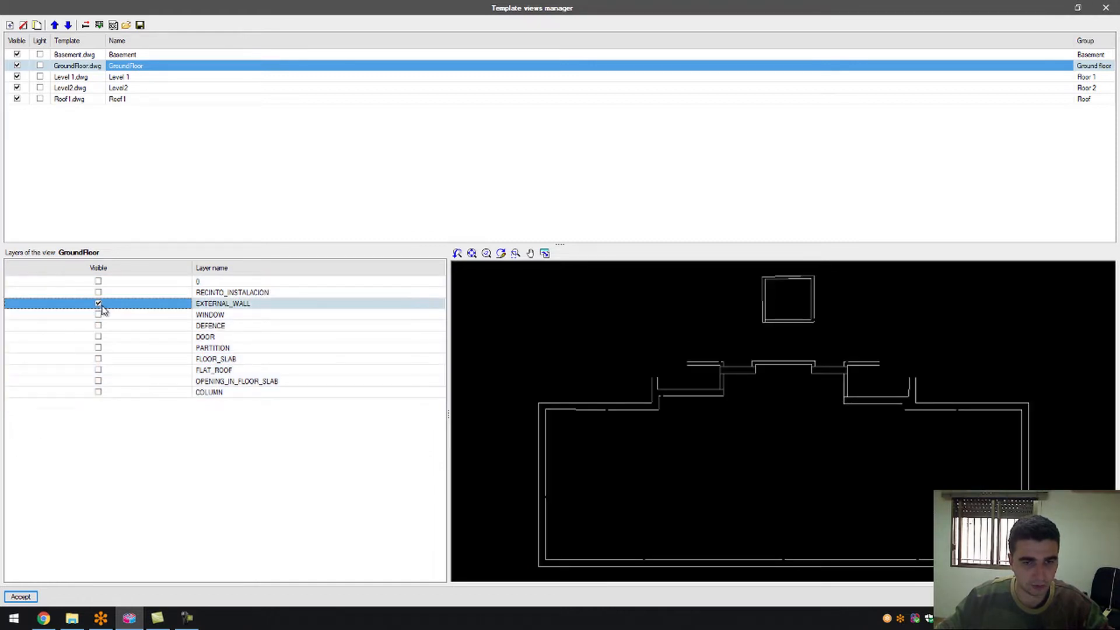
click(20, 596)
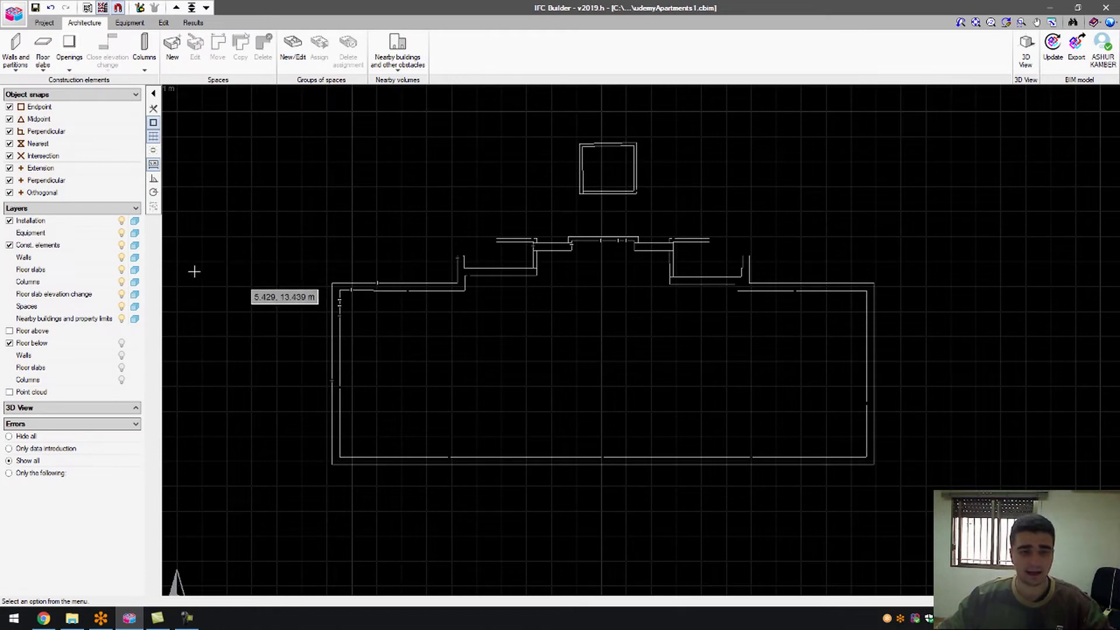
click(120, 344)
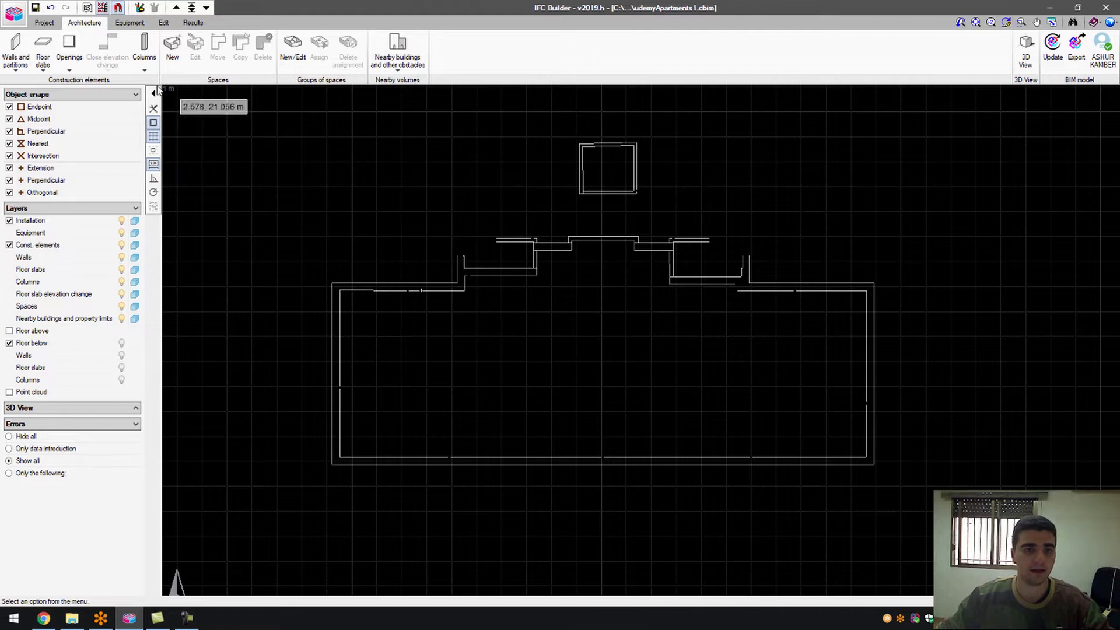
- Try to draw external walls along the south, east and north-east outline with the default insertion side, and delete them
click(13, 65)
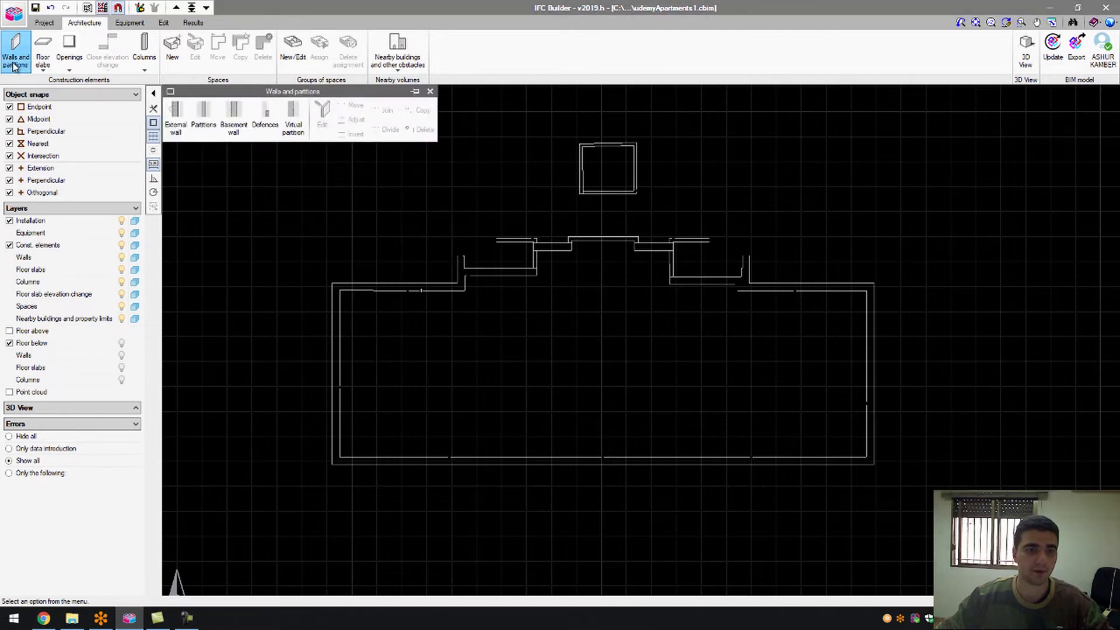
click(186, 124)
click(512, 325)
scroll(325, 512, up, 5)
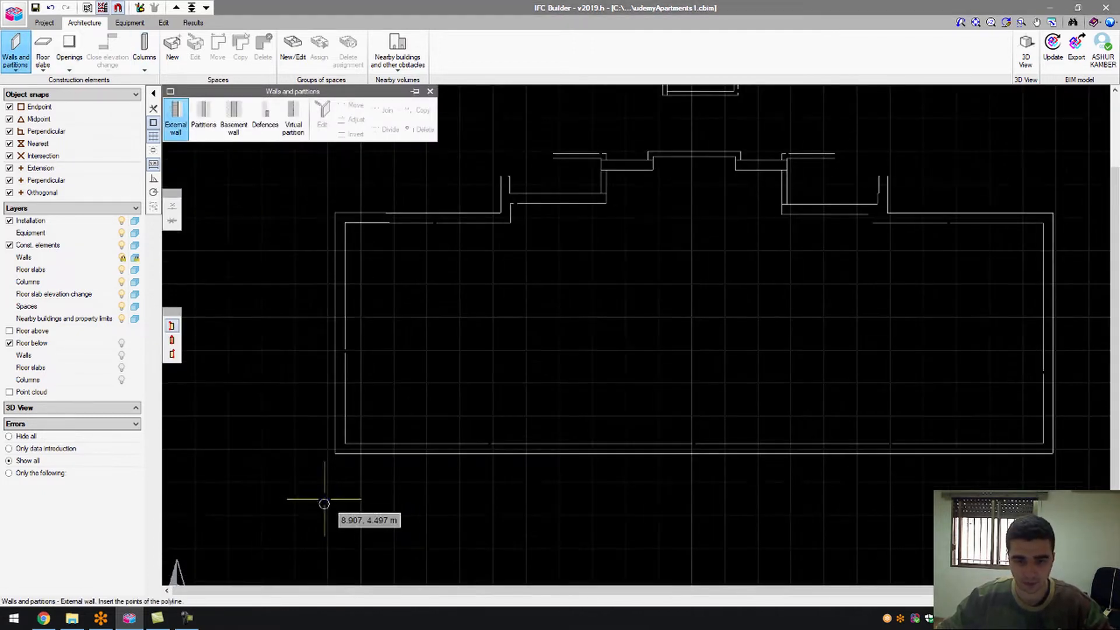
click(328, 447)
scroll(246, 466, down, 3)
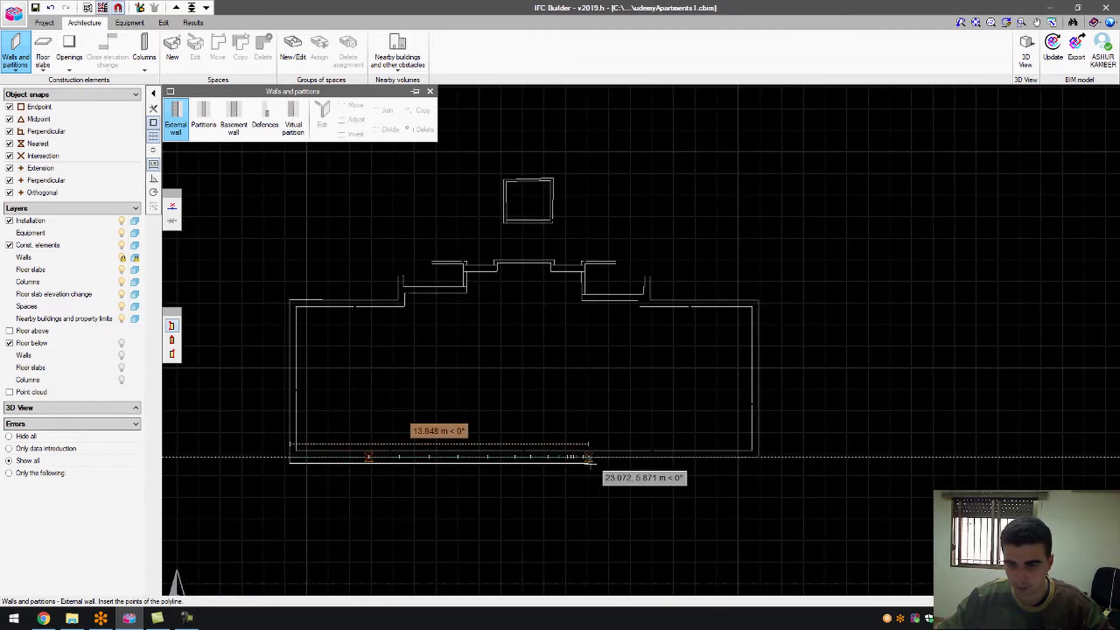
click(760, 457)
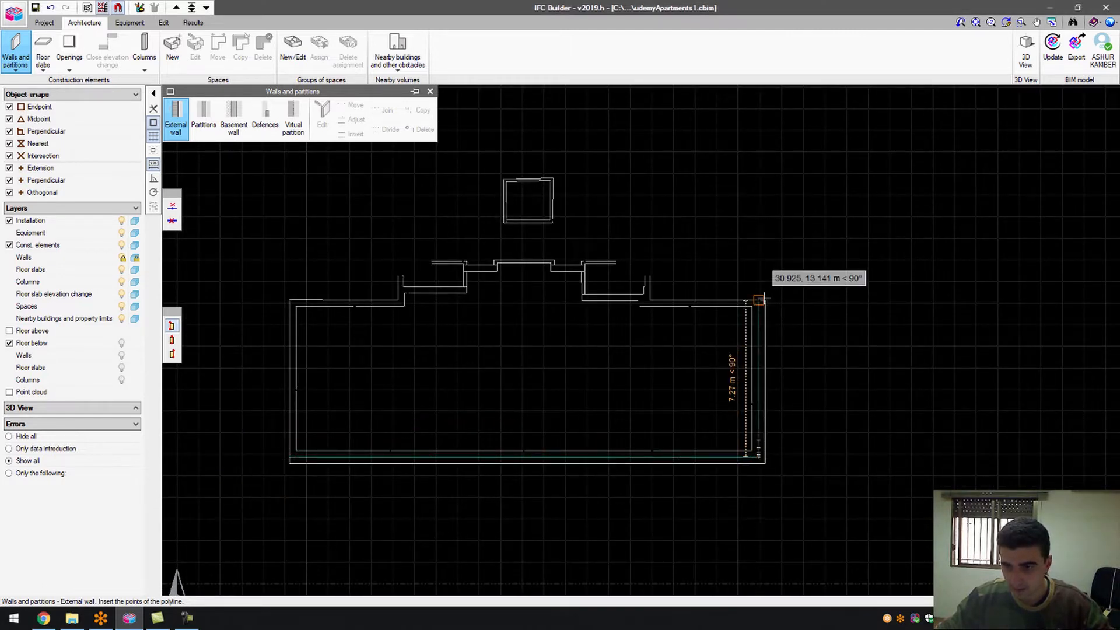
click(758, 307)
scroll(652, 301, up, 2)
scroll(650, 301, up, 2)
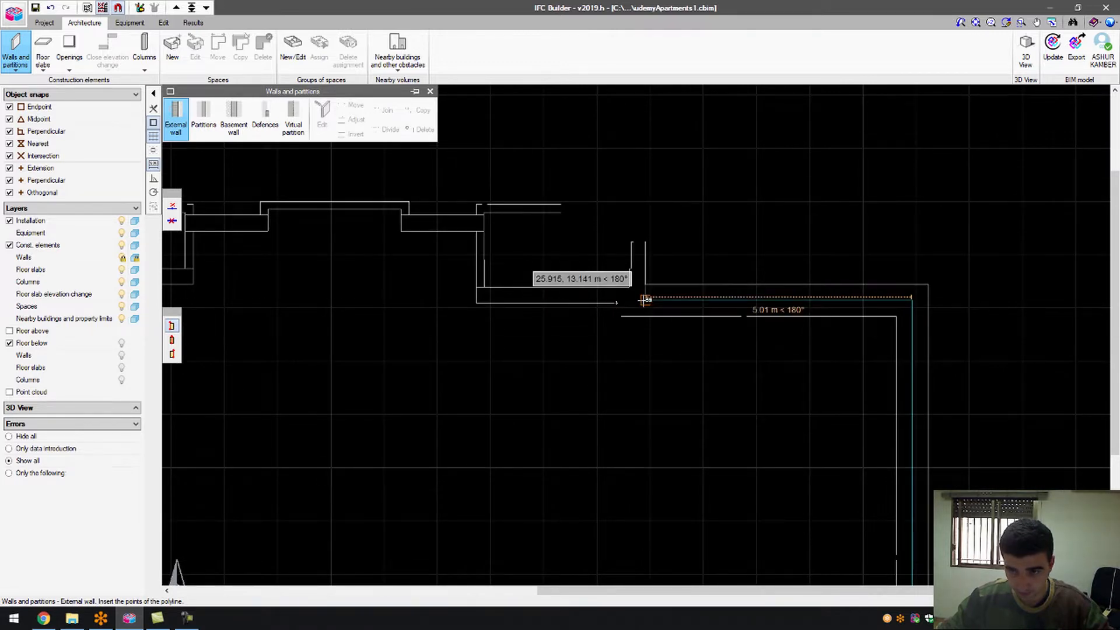
click(644, 299)
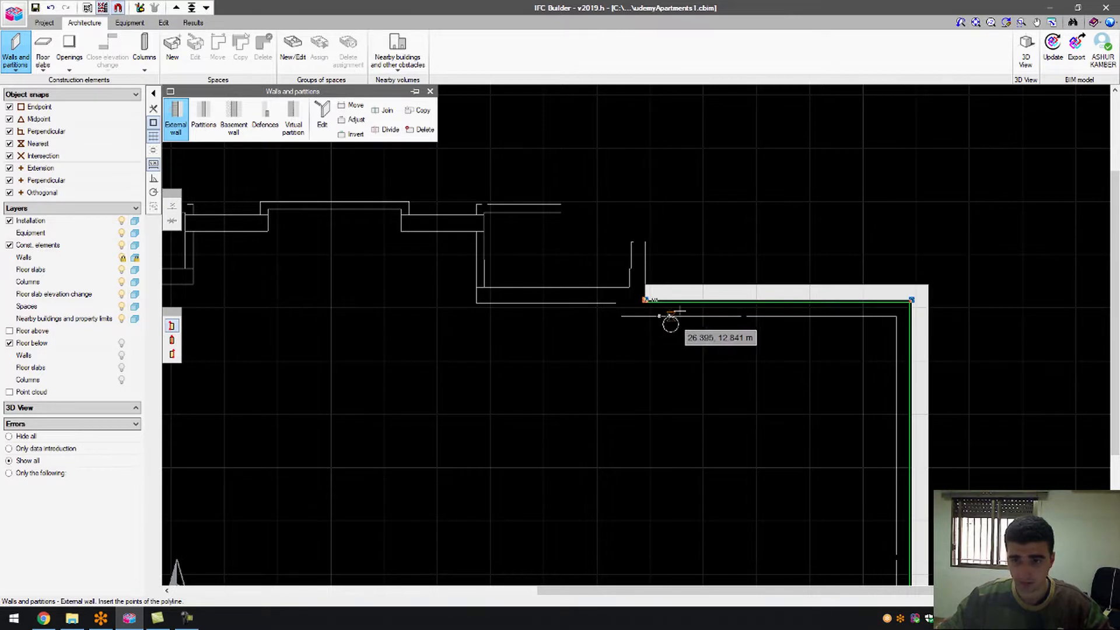
click(424, 129)
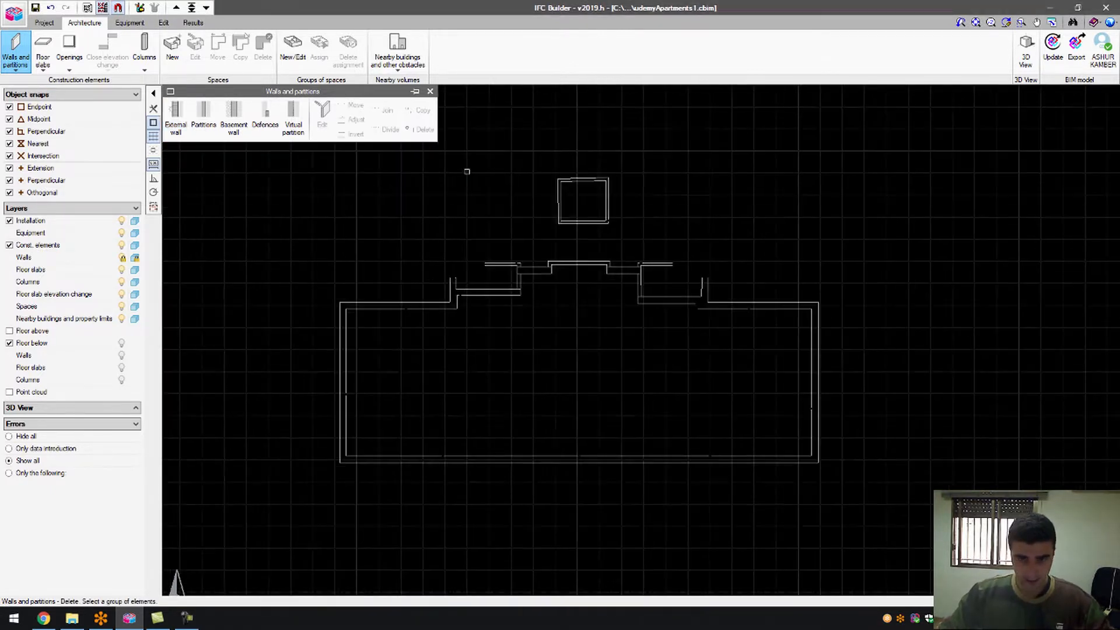
- Start a new external wall with its thickness inside the outline, running from the south-west outer corner to the south-east outer corner
scroll(376, 455, up, 3)
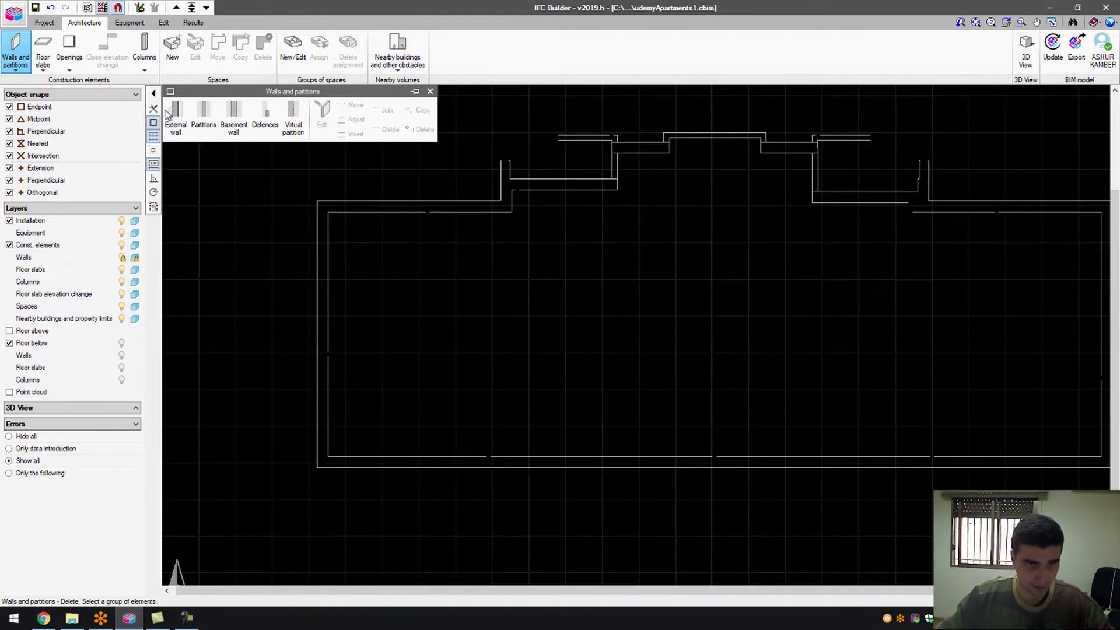
click(175, 114)
click(510, 323)
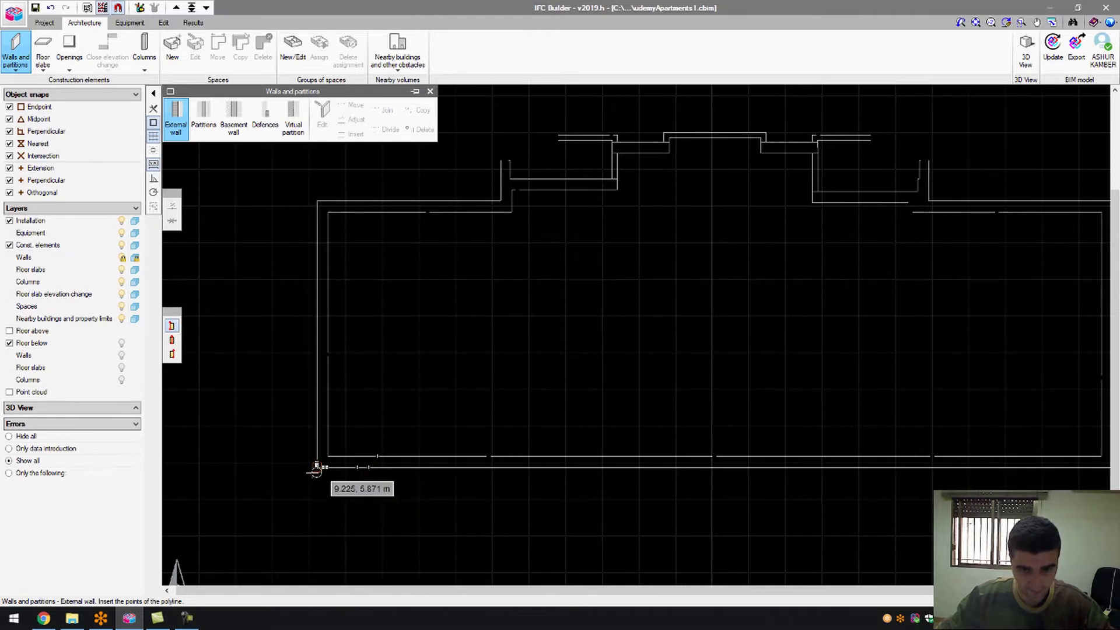
click(172, 354)
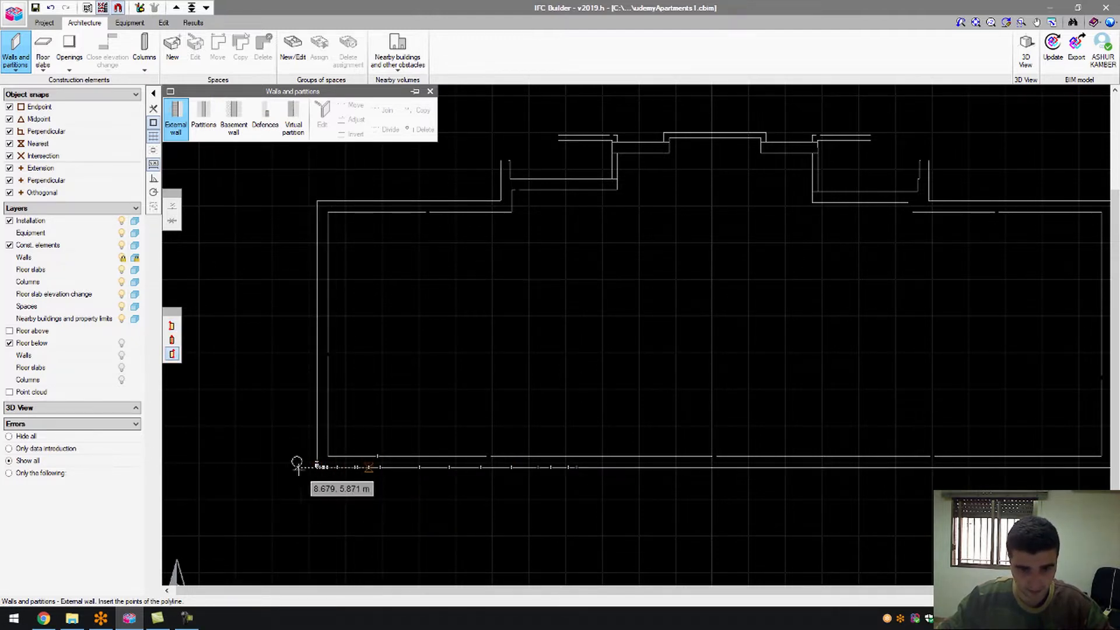
click(317, 467)
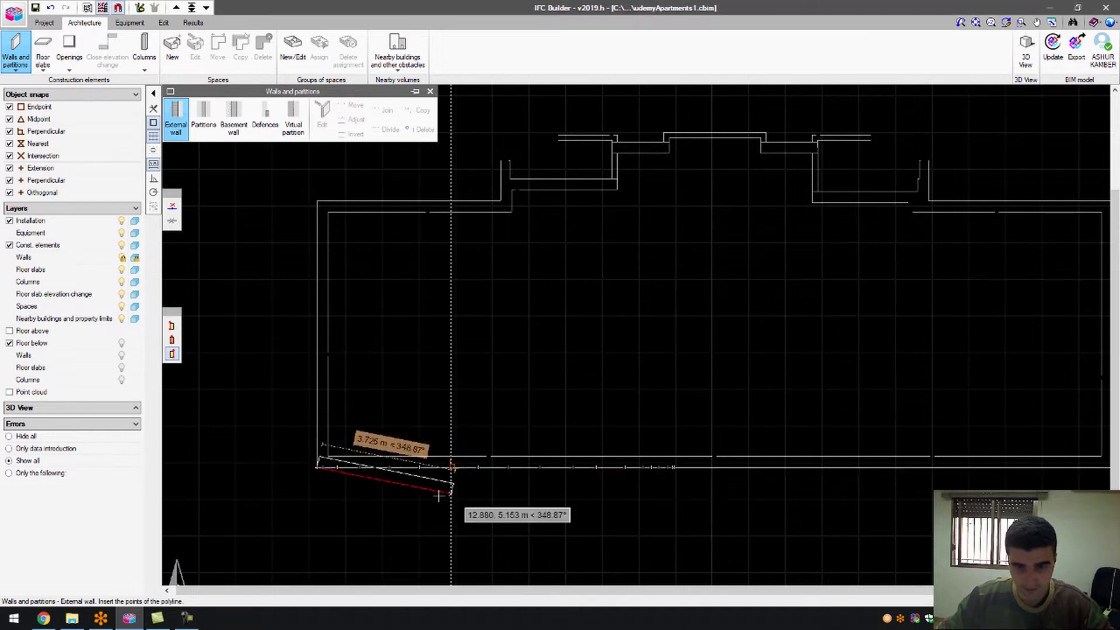
scroll(439, 496, down, 2)
scroll(577, 479, down, 2)
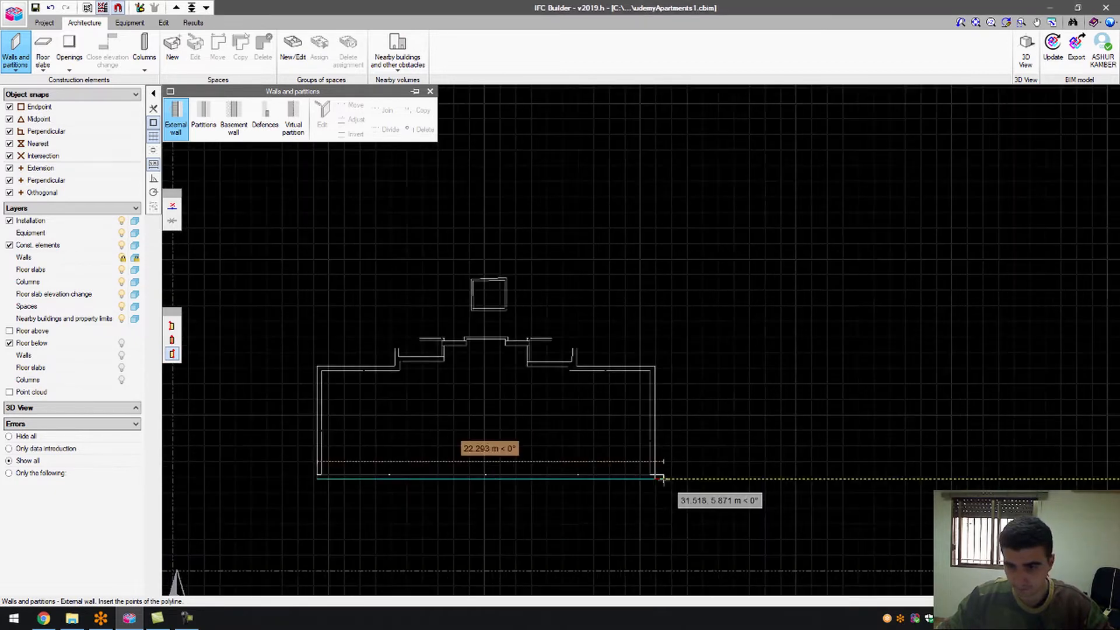
scroll(661, 478, up, 5)
click(641, 473)
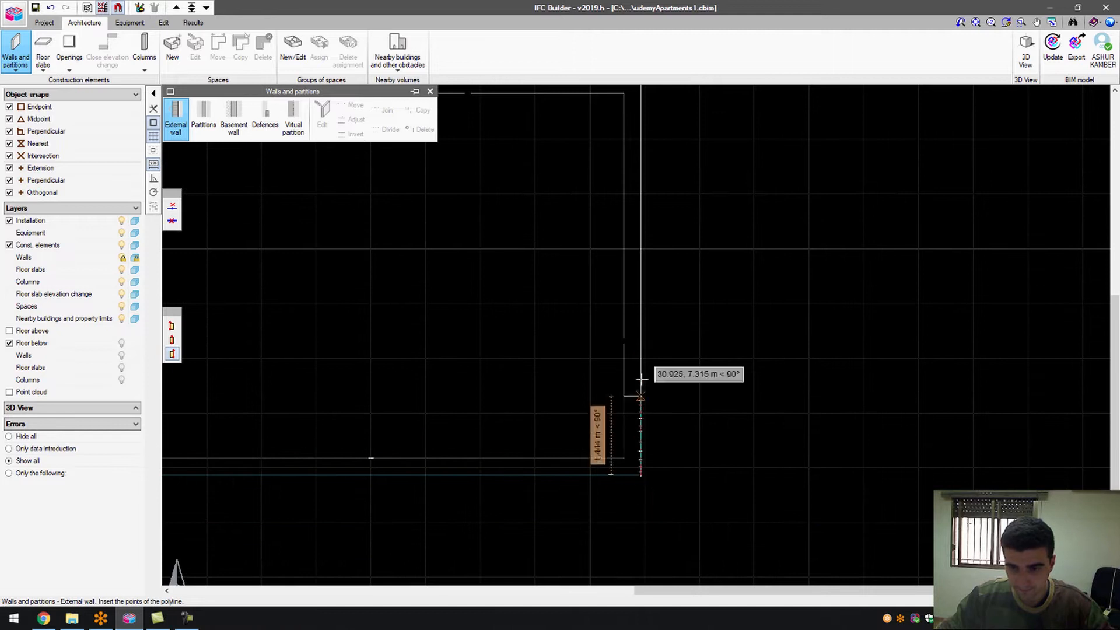
- Continue the external wall about 7.27 m up the east side and about 5.01 m west along the north-east edge
scroll(639, 555, down, 4)
scroll(640, 551, up, 1)
click(640, 300)
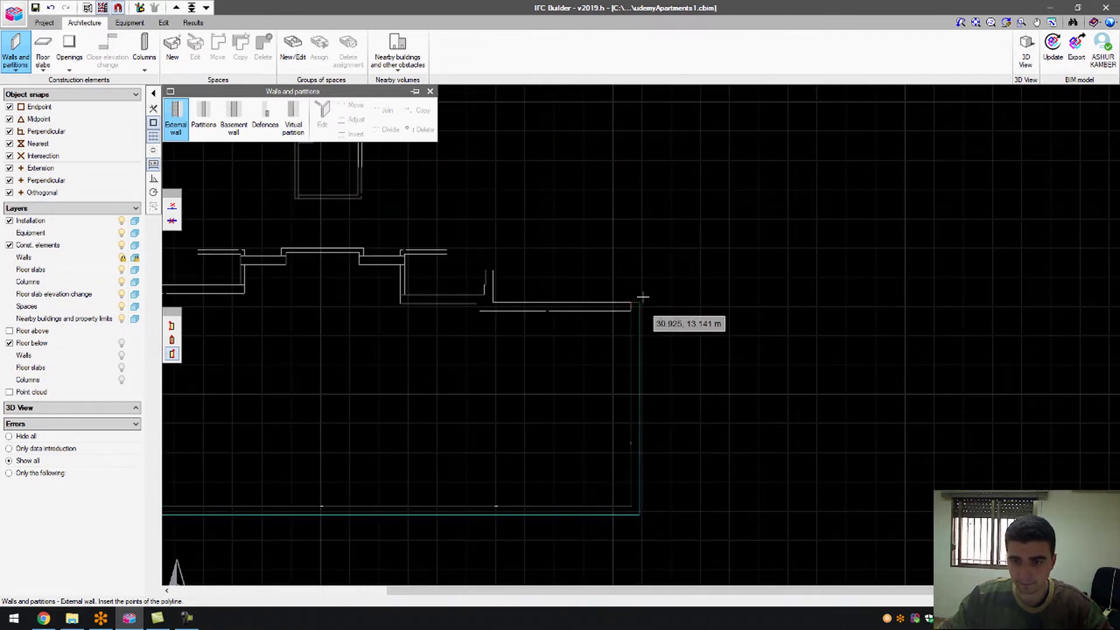
scroll(499, 302, up, 3)
click(490, 305)
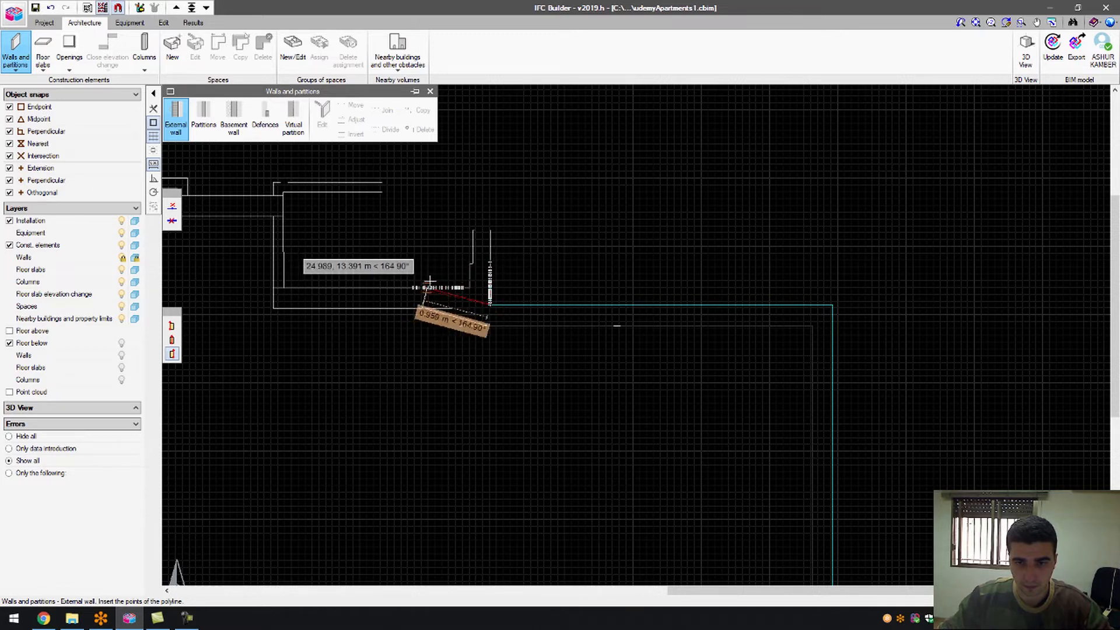
- Add a 0.253 m jog north and a wall of about 3.18 m west to the recess corner, and finish the polyline
scroll(490, 286, up, 3)
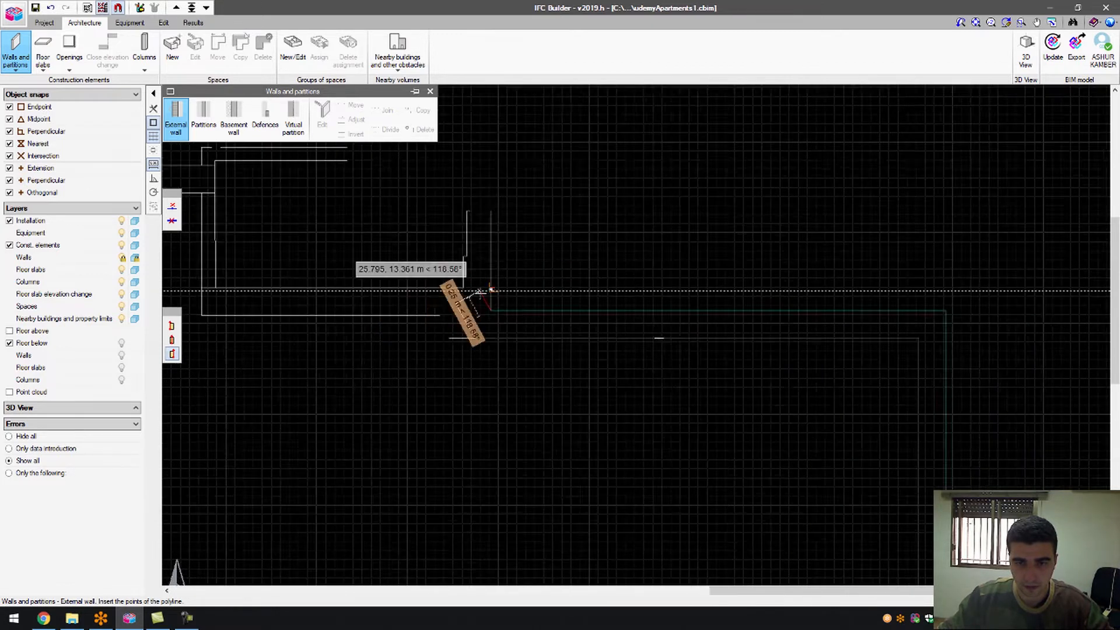
key(Return)
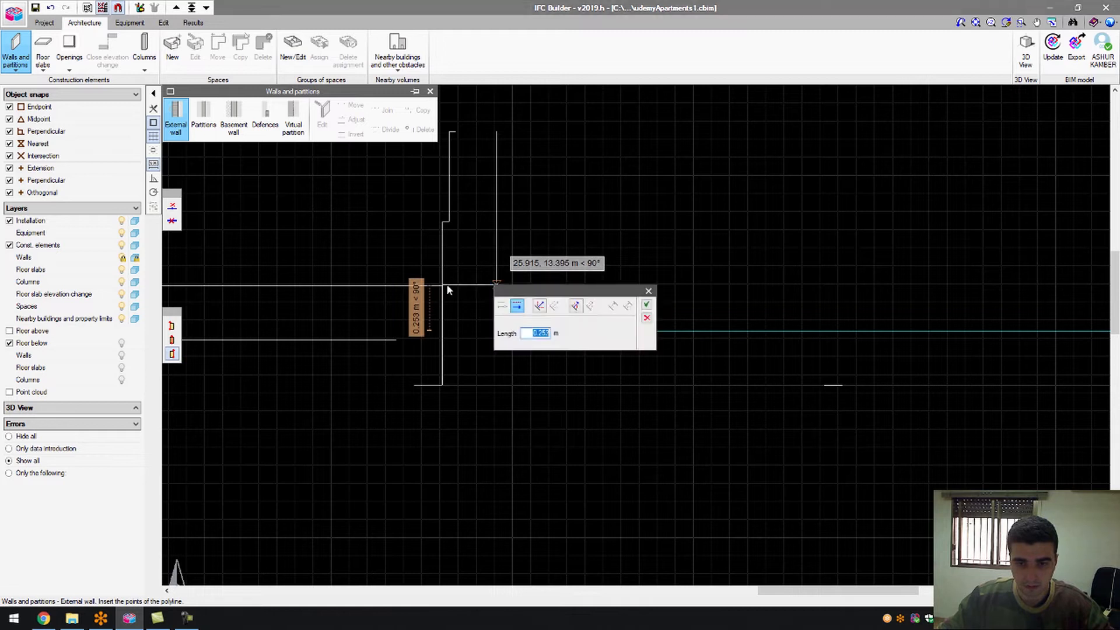
click(647, 305)
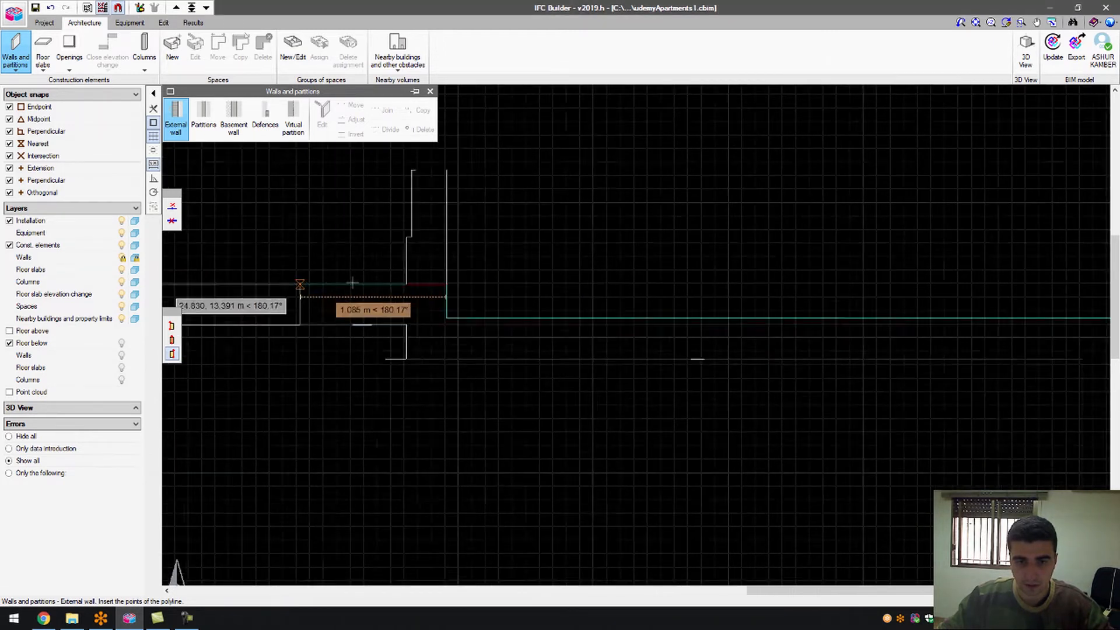
scroll(309, 289, down, 3)
scroll(312, 283, up, 2)
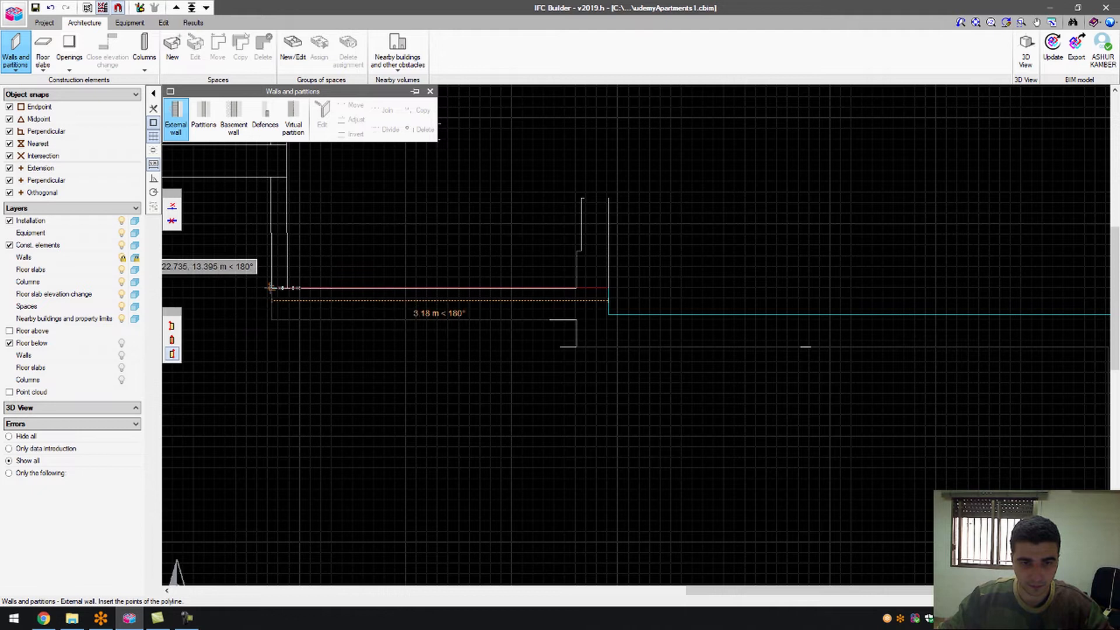
click(272, 287)
right_click(272, 287)
- Draw the west external wall from the inner edge of the south wall to the north-west corner, with its thickness inside the outline
scroll(618, 326, down, 8)
scroll(389, 384, up, 4)
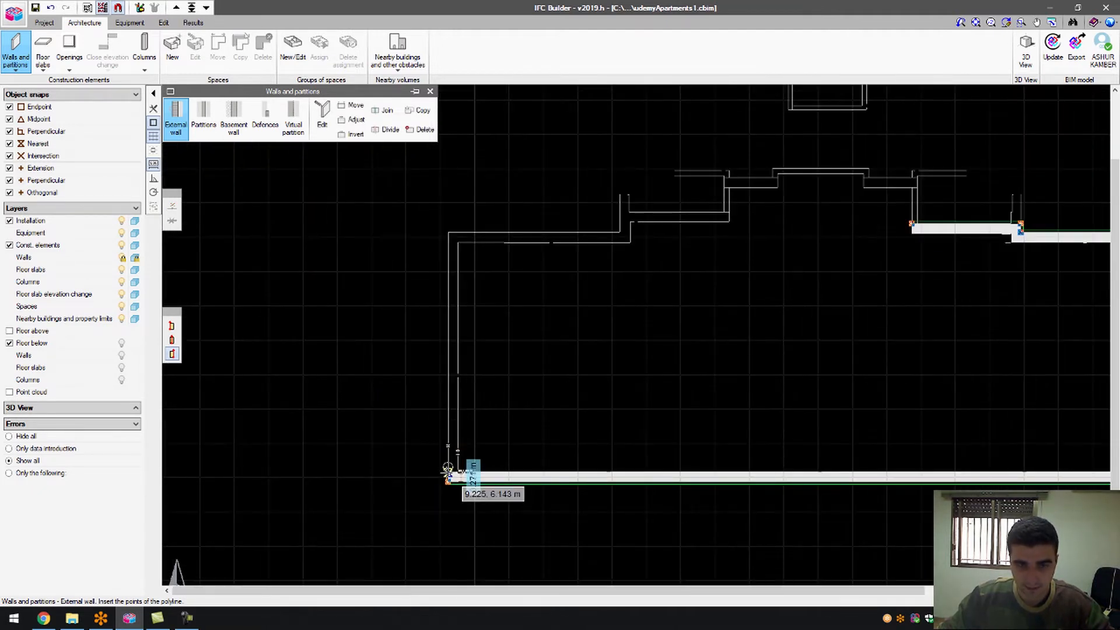
scroll(447, 469, up, 3)
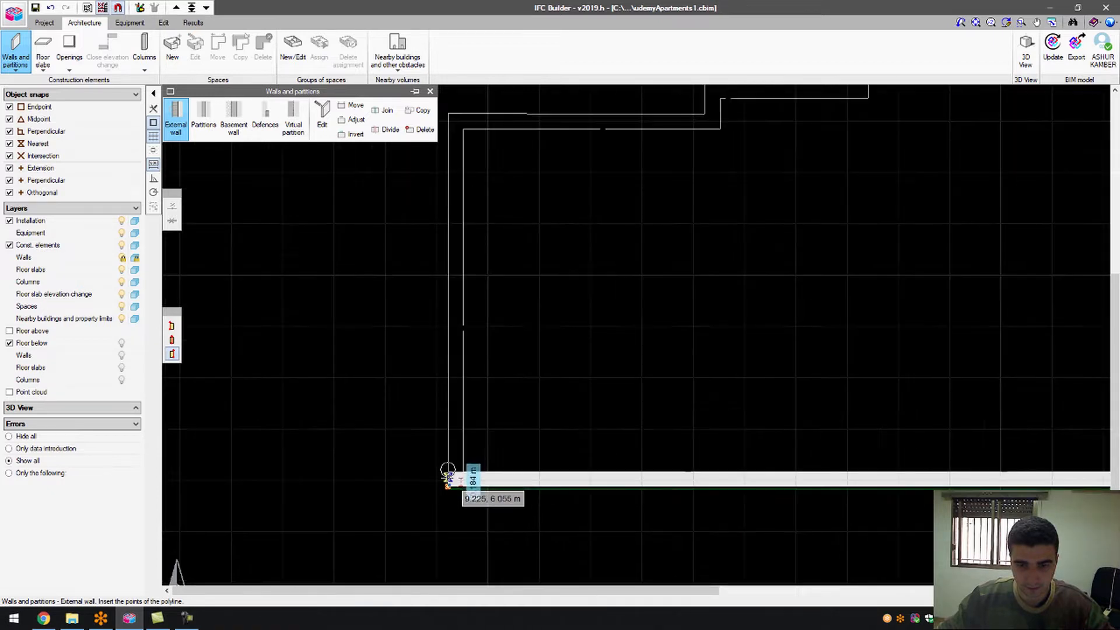
click(448, 469)
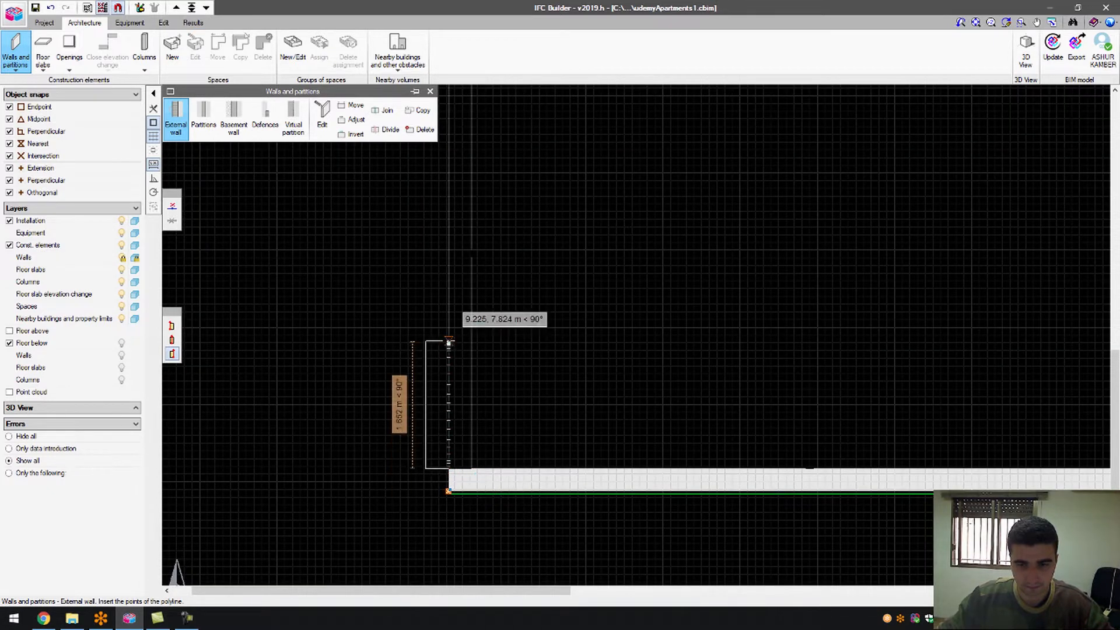
scroll(485, 456, down, 5)
scroll(467, 303, up, 6)
click(468, 271)
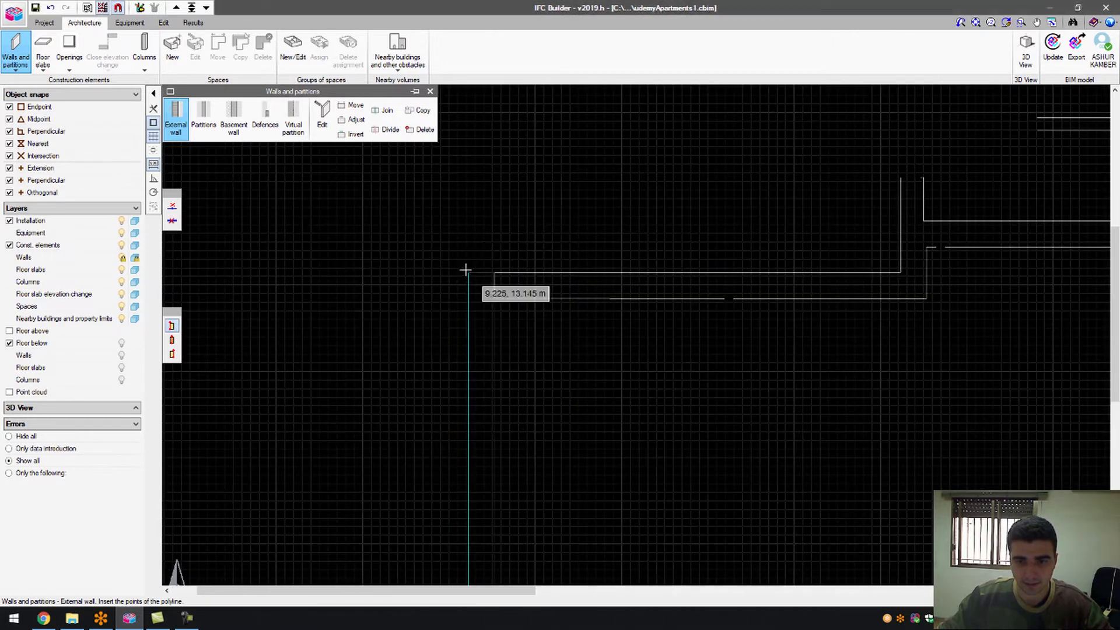
- Extend the external wall east along the north-west edge to the jog in the outline, and end the polyline
click(926, 272)
right_click(926, 248)
scroll(745, 251, down, 3)
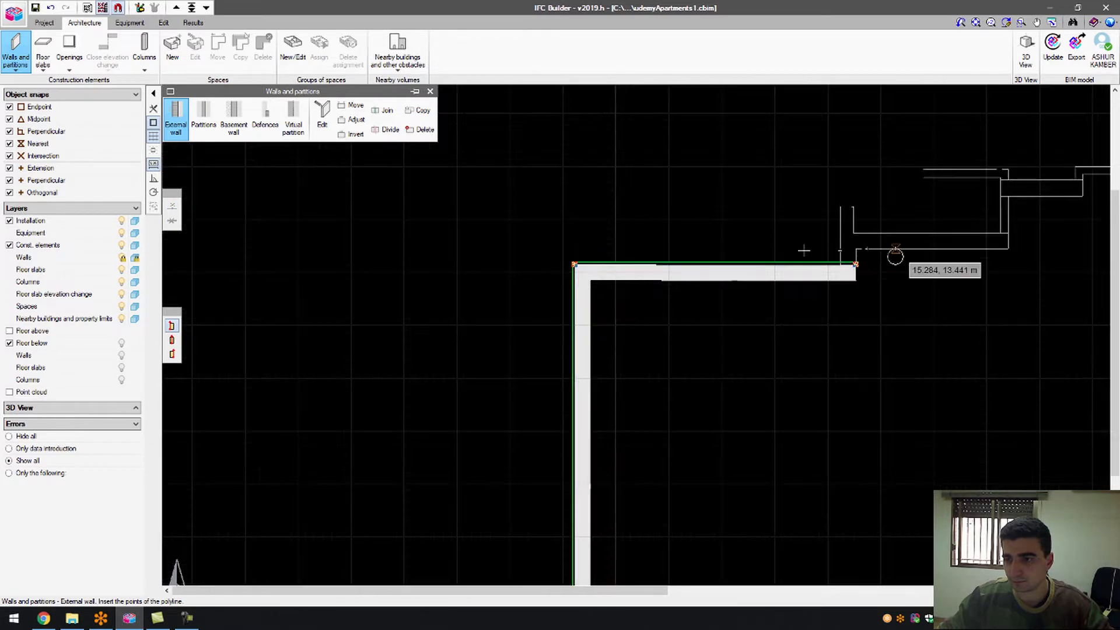
scroll(999, 252, up, 5)
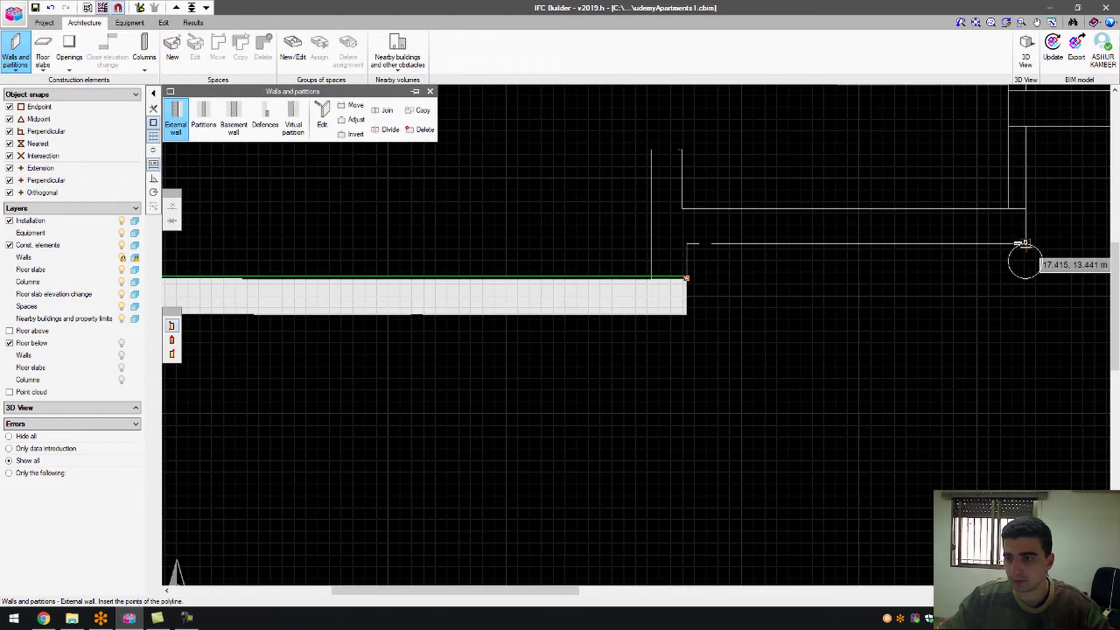
- Draw an external wall about 2.88 m west along the recess outline and 0.284 m south to meet the north-west wall
click(1027, 244)
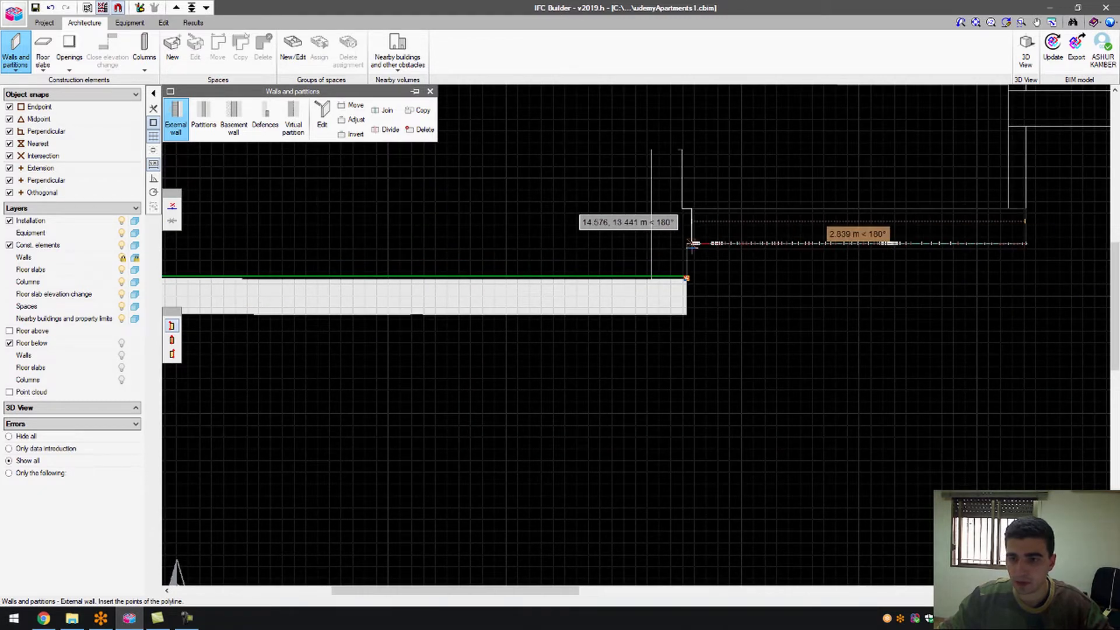
scroll(686, 244, up, 2)
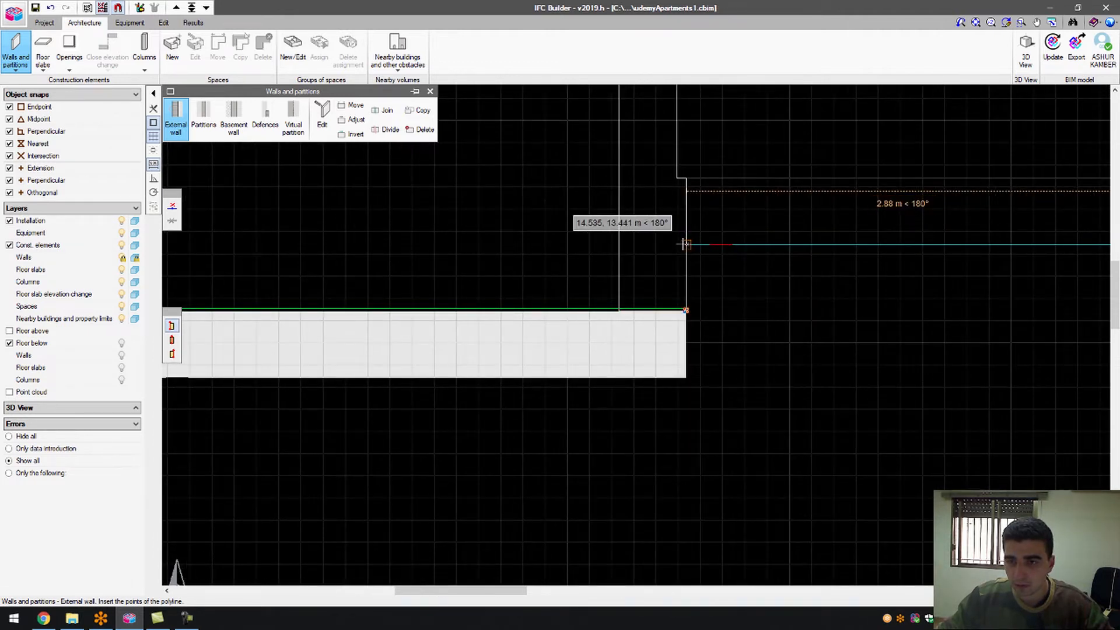
click(686, 243)
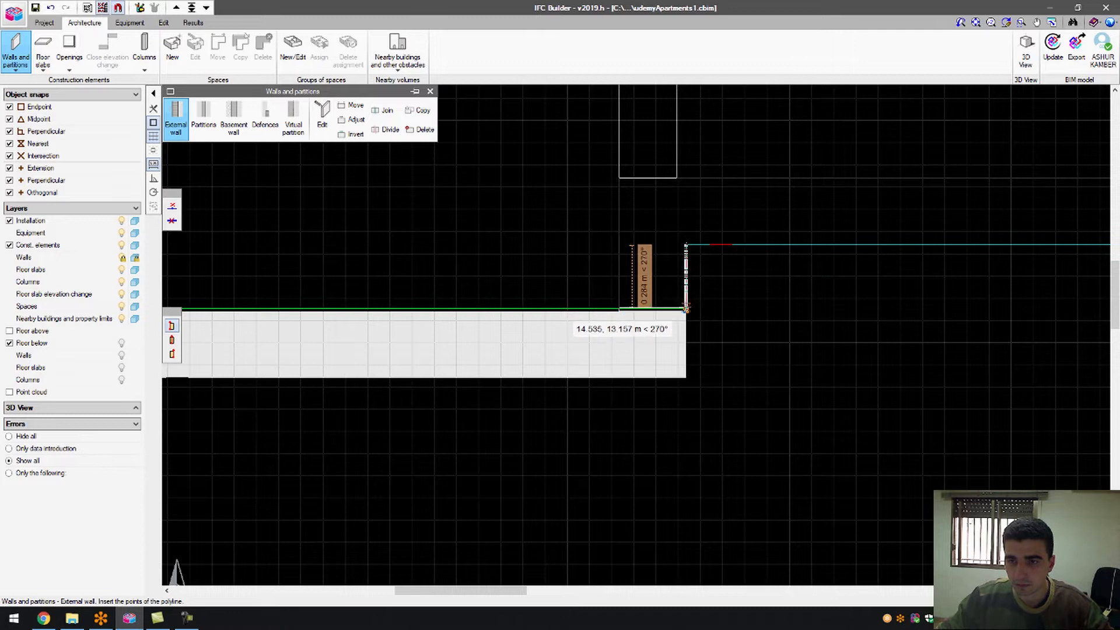
click(686, 308)
scroll(687, 323, down, 3)
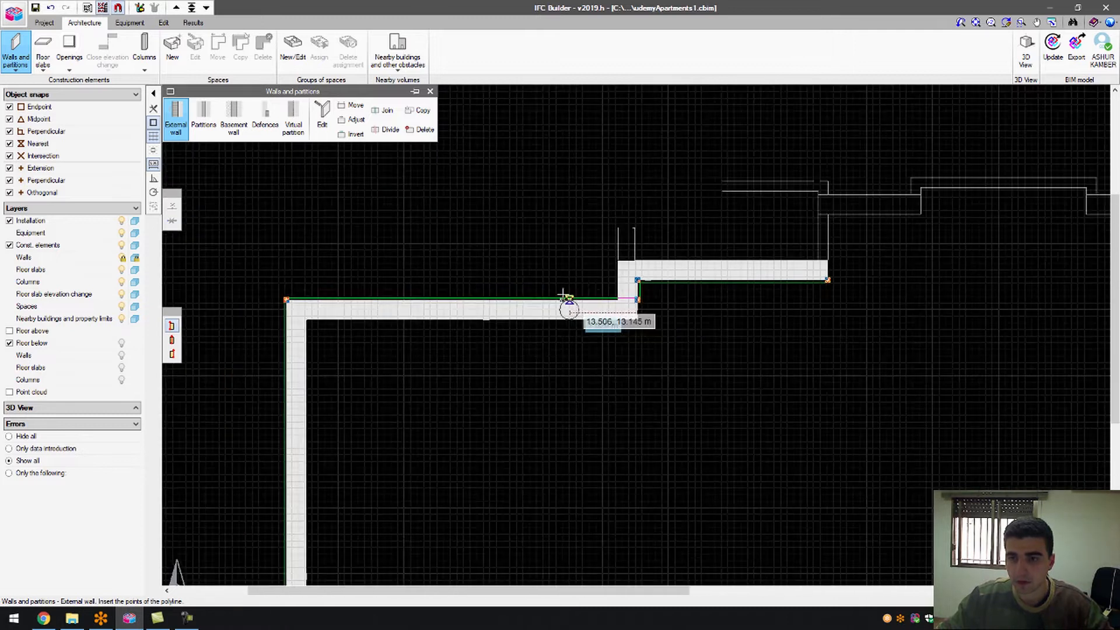
- Add a 0.5 m external wall stub north from the outer corner of the north-west jog
scroll(613, 250, up, 1)
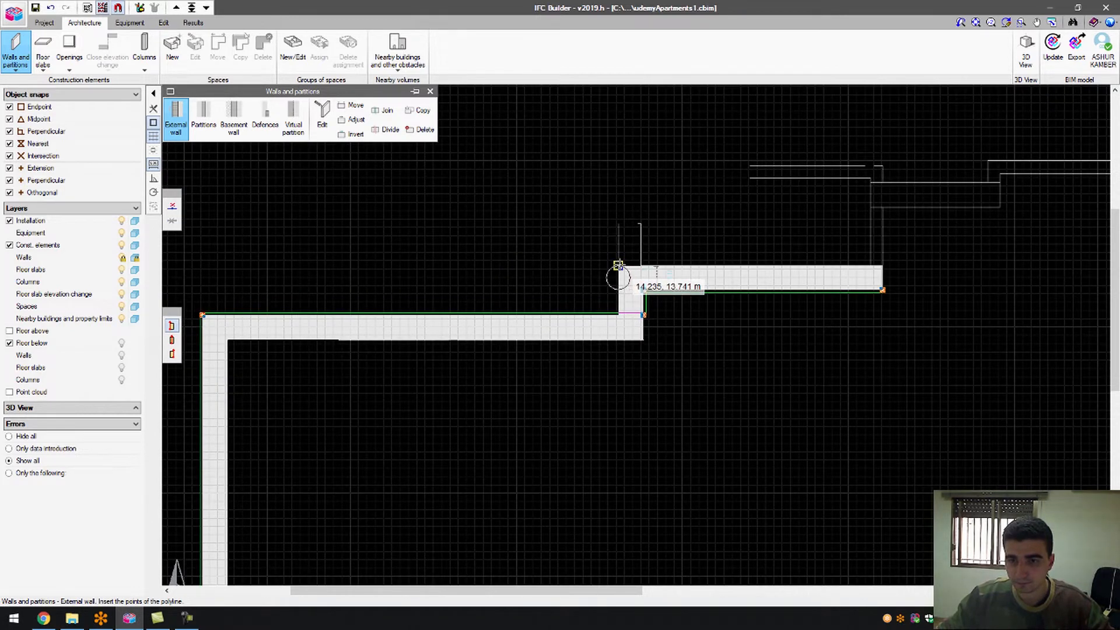
click(618, 266)
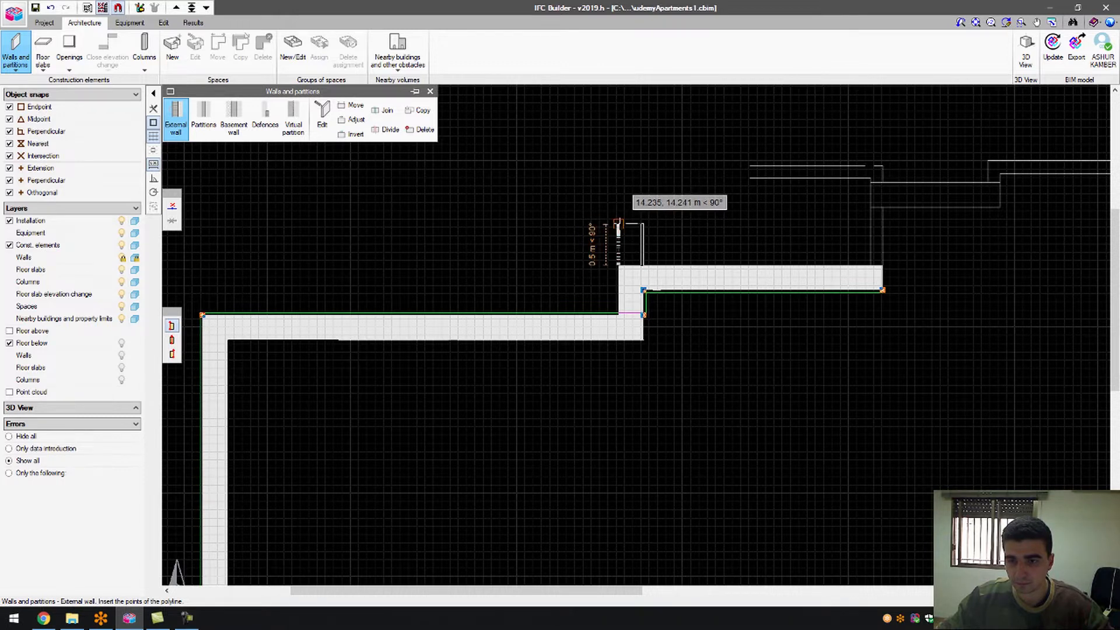
click(618, 226)
- Draw a 0.347 m external wall stub north from the north-east jog corner, with its thickness on the west side
scroll(624, 232, down, 3)
scroll(869, 232, up, 1)
scroll(869, 232, up, 6)
right_click(678, 315)
click(622, 322)
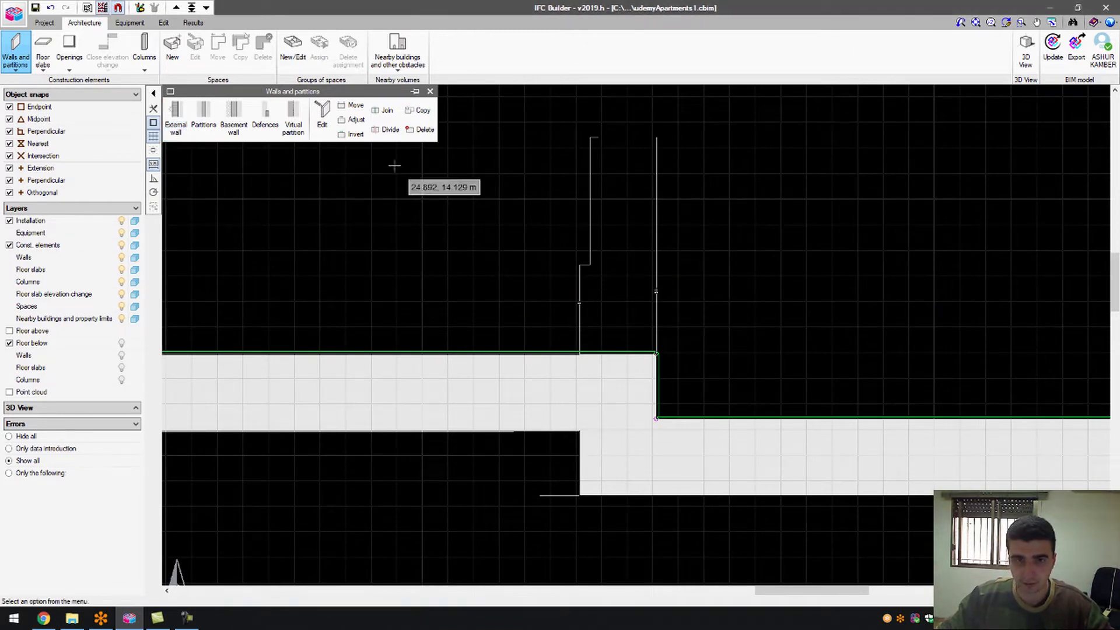
click(176, 120)
click(614, 325)
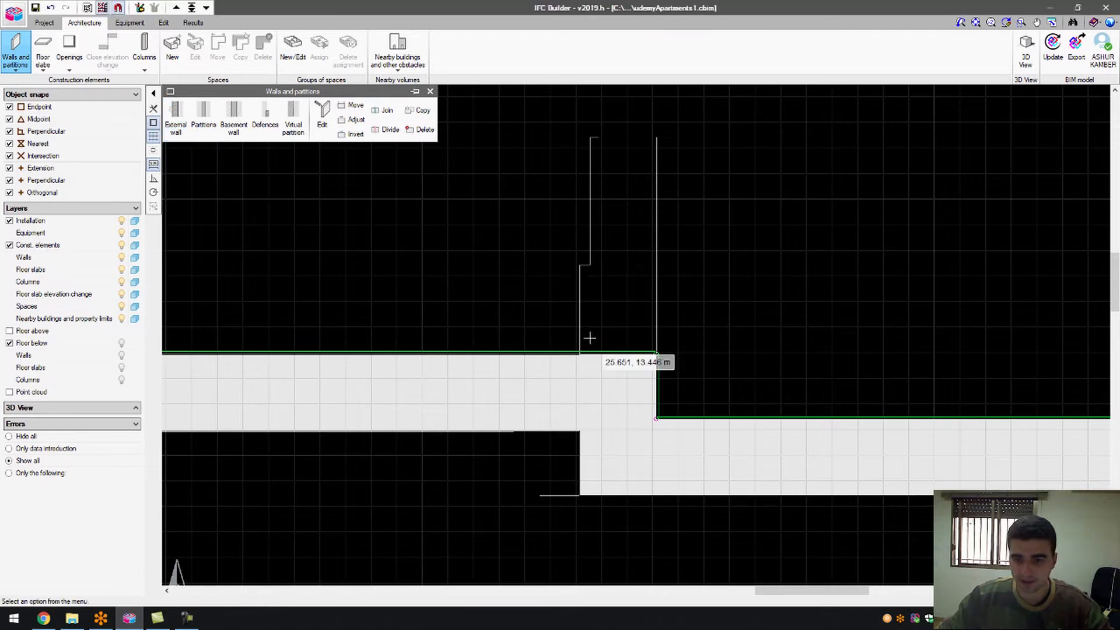
click(176, 120)
click(514, 325)
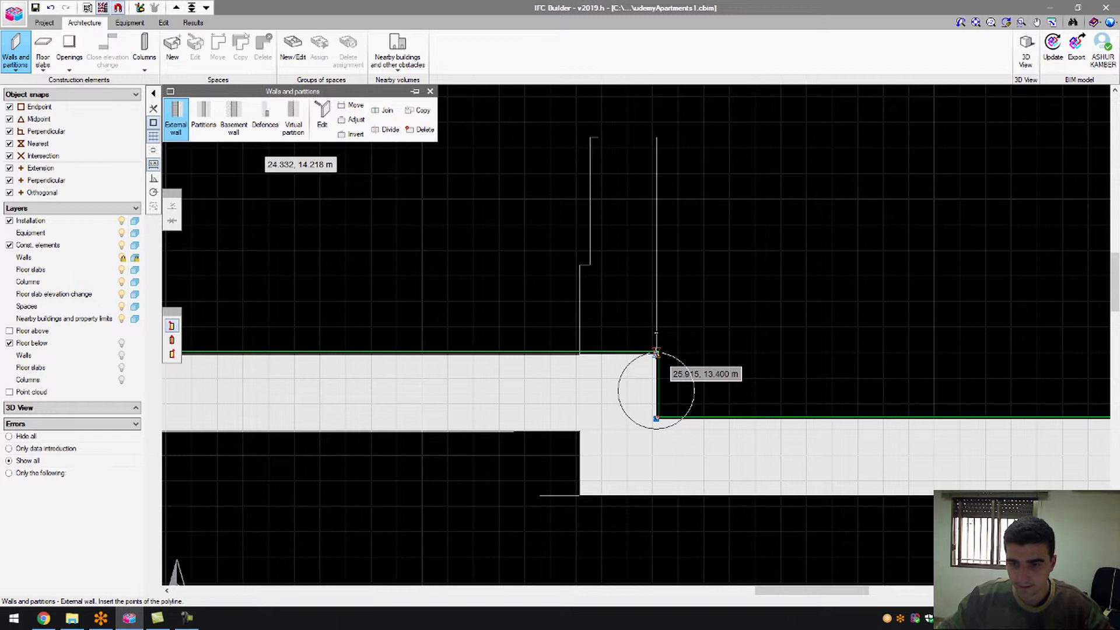
click(656, 353)
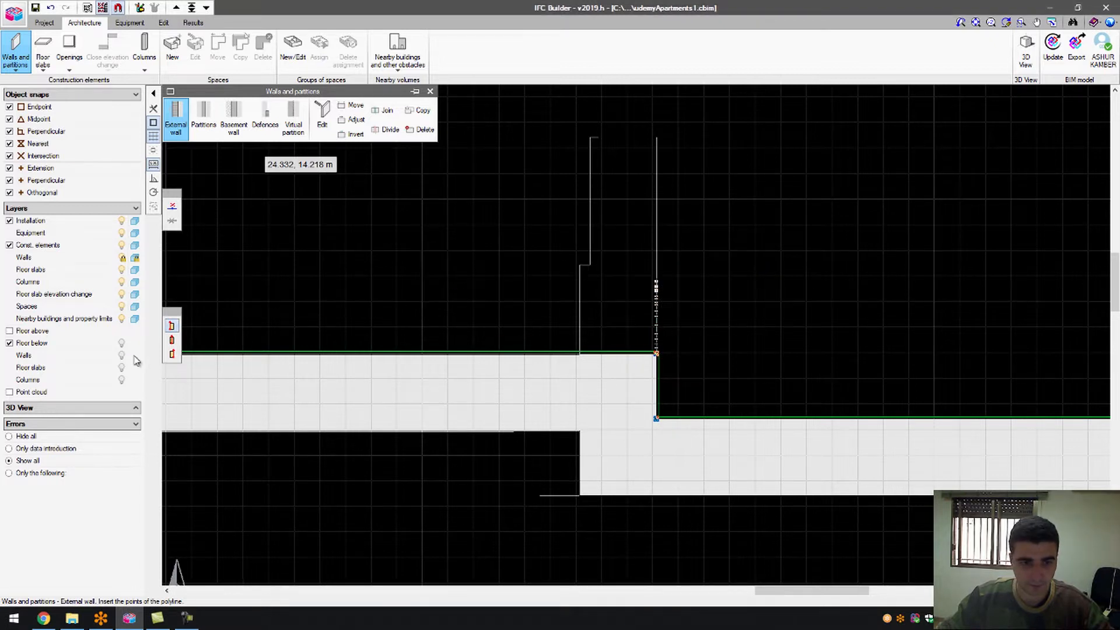
key(Return)
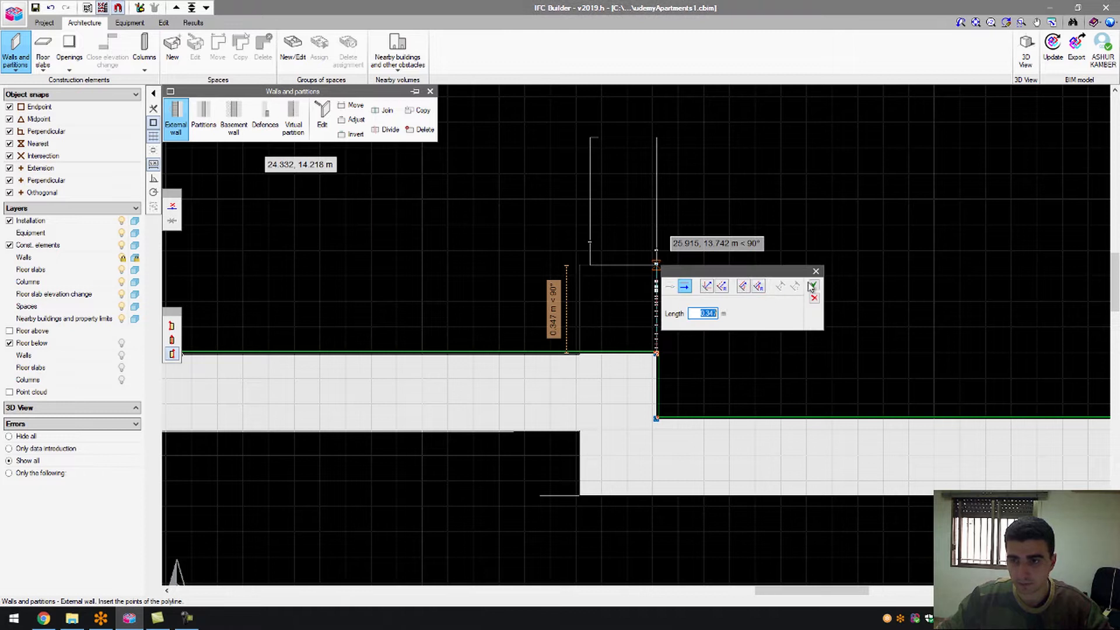
click(813, 285)
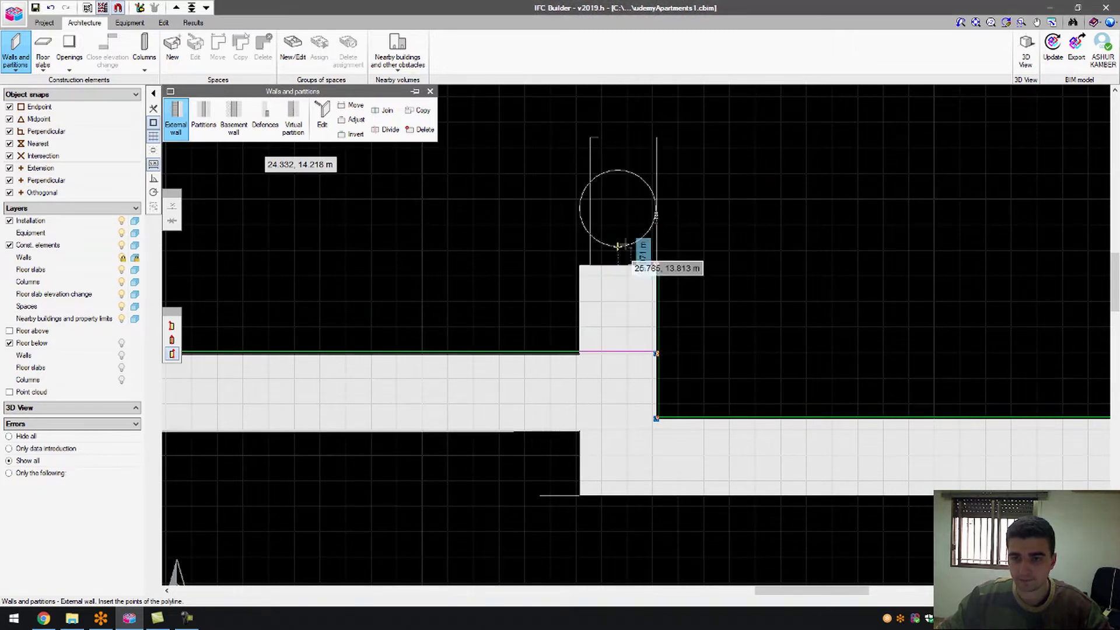
- Create the external wall type BasementExternalWall03 to suit the narrower north-east stub outline, and select it for drawing
scroll(647, 223, up, 1)
right_click(769, 224)
click(608, 324)
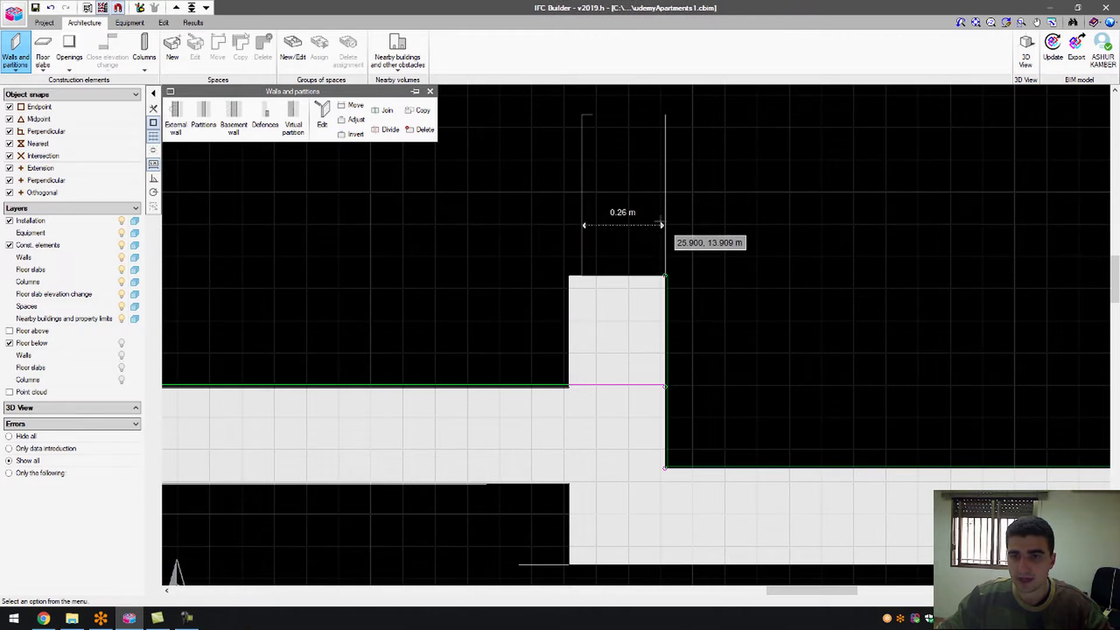
click(177, 123)
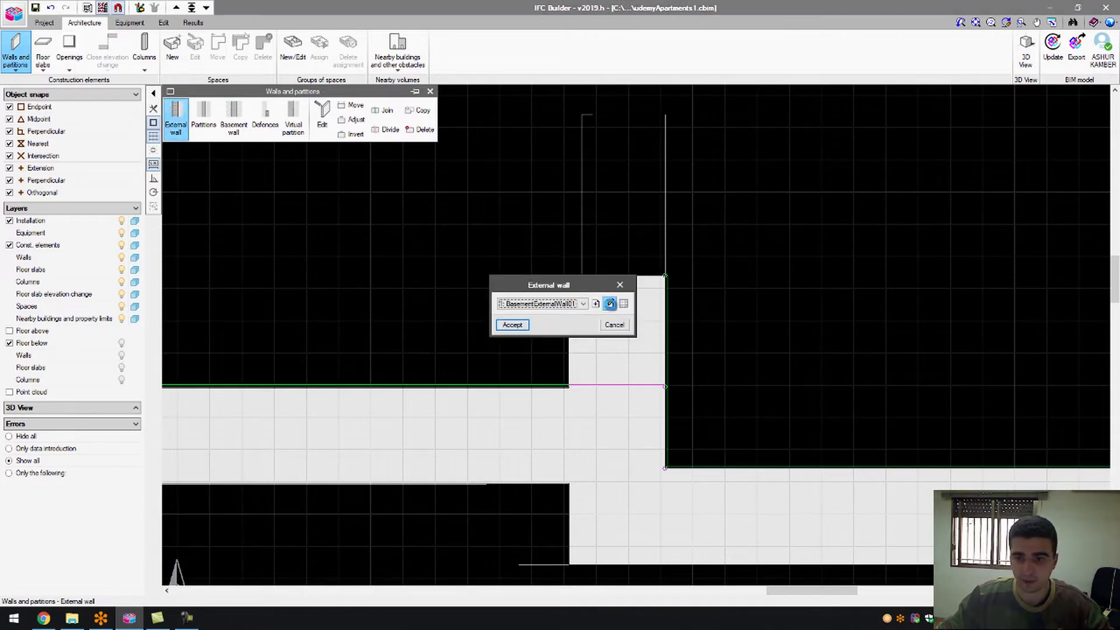
click(609, 304)
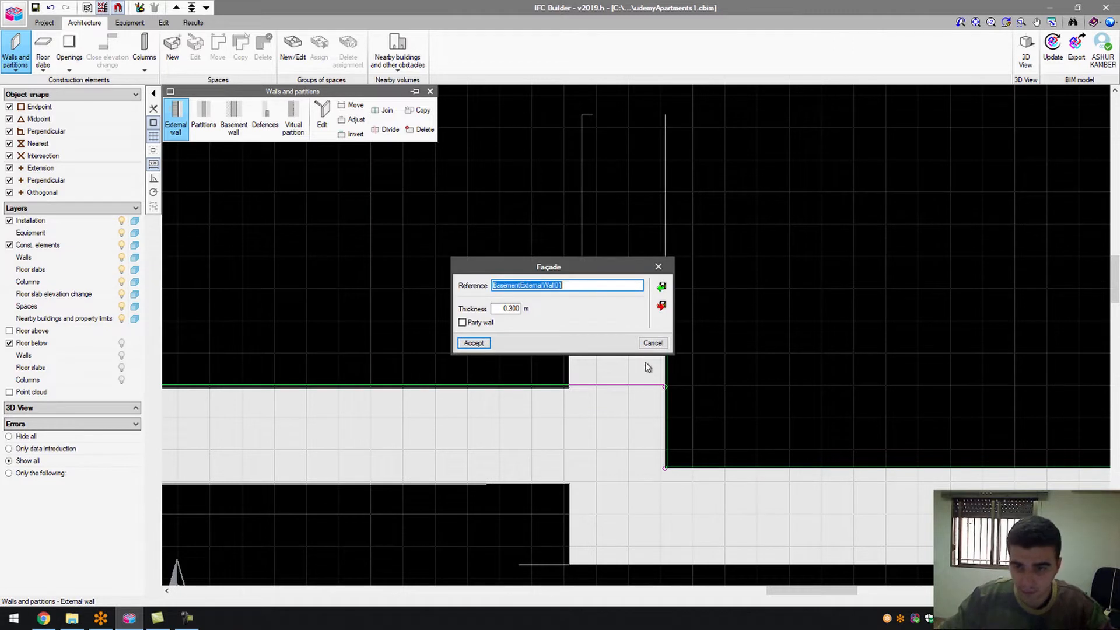
click(643, 343)
click(596, 303)
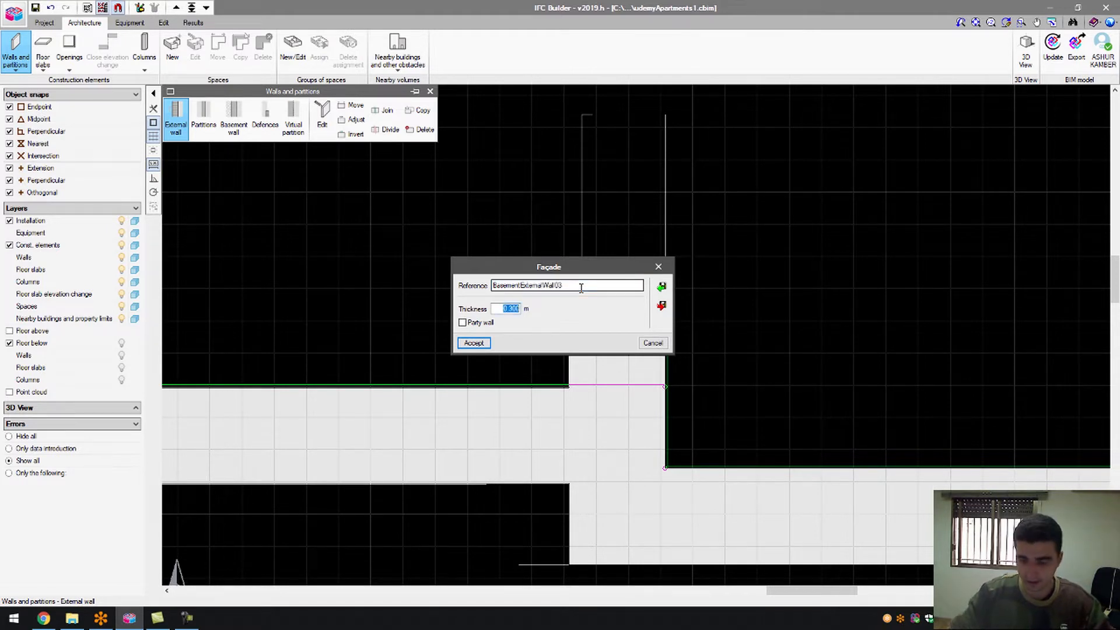
click(474, 342)
click(511, 325)
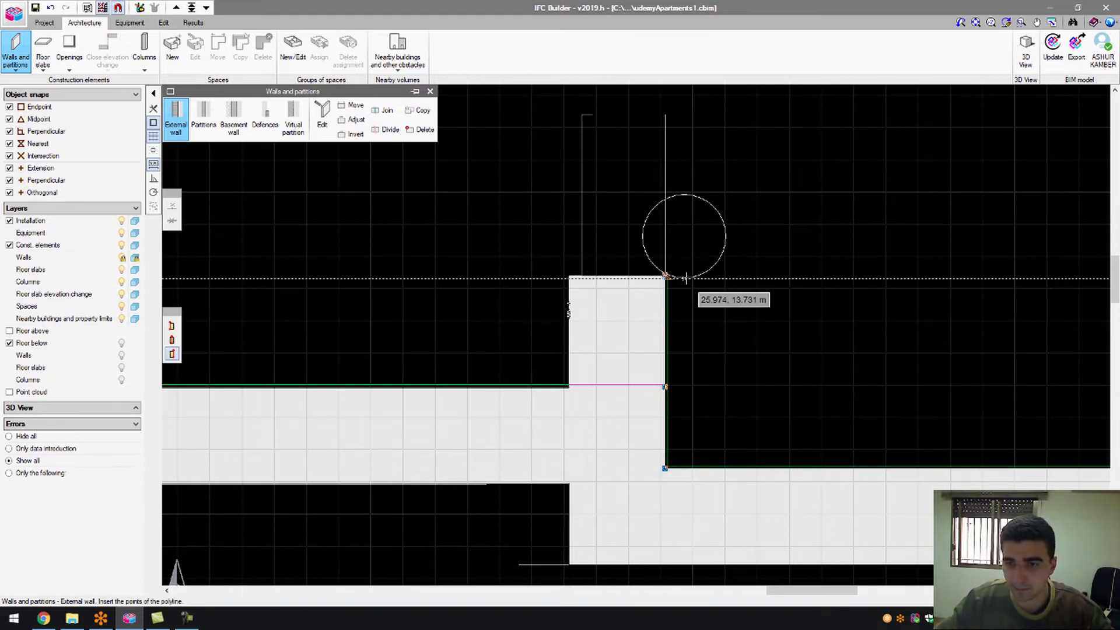
- Extend the north-east stub north to the end of its template line using the BasementExternalWall03 type
click(665, 275)
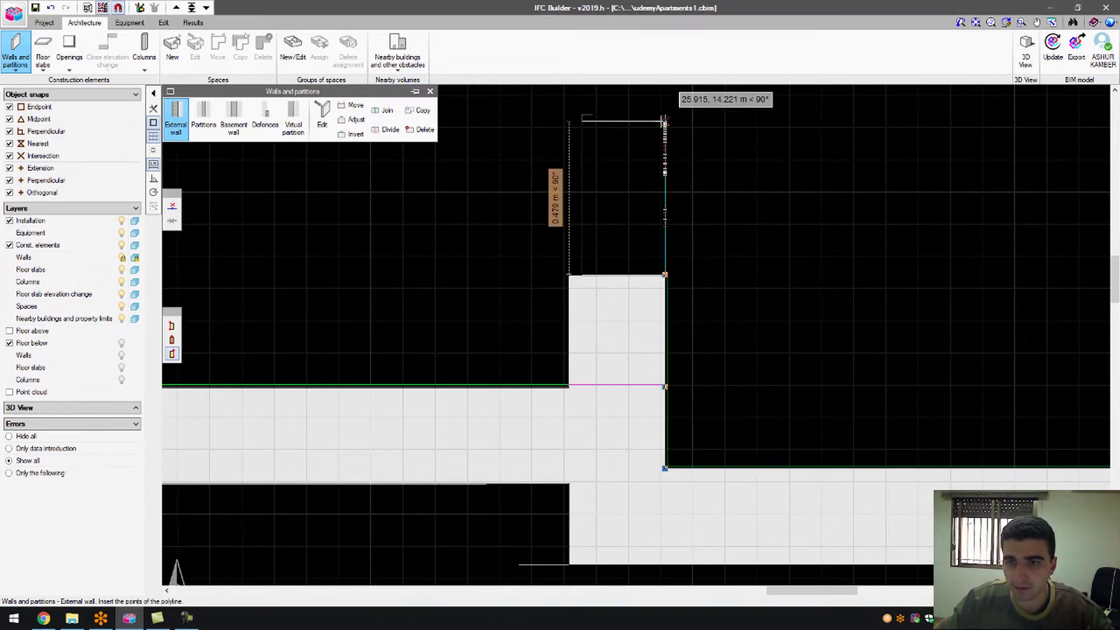
scroll(663, 115, down, 5)
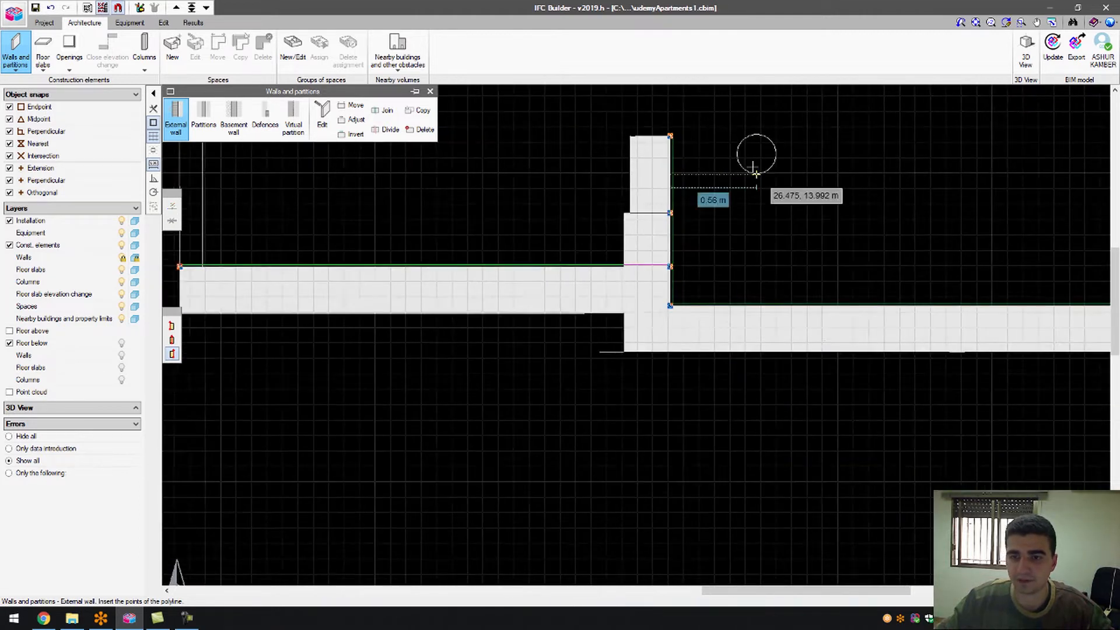
scroll(820, 250, up, 5)
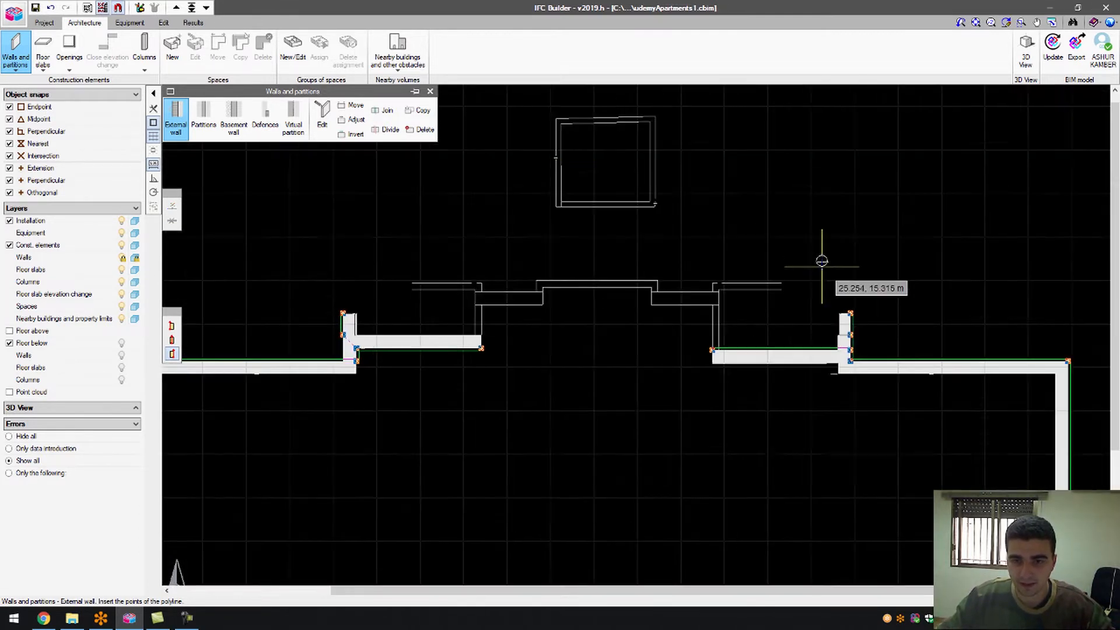
- Check the template wall thickness east of the central bay and switch the external wall type to BasementExternalWall01
right_click(568, 336)
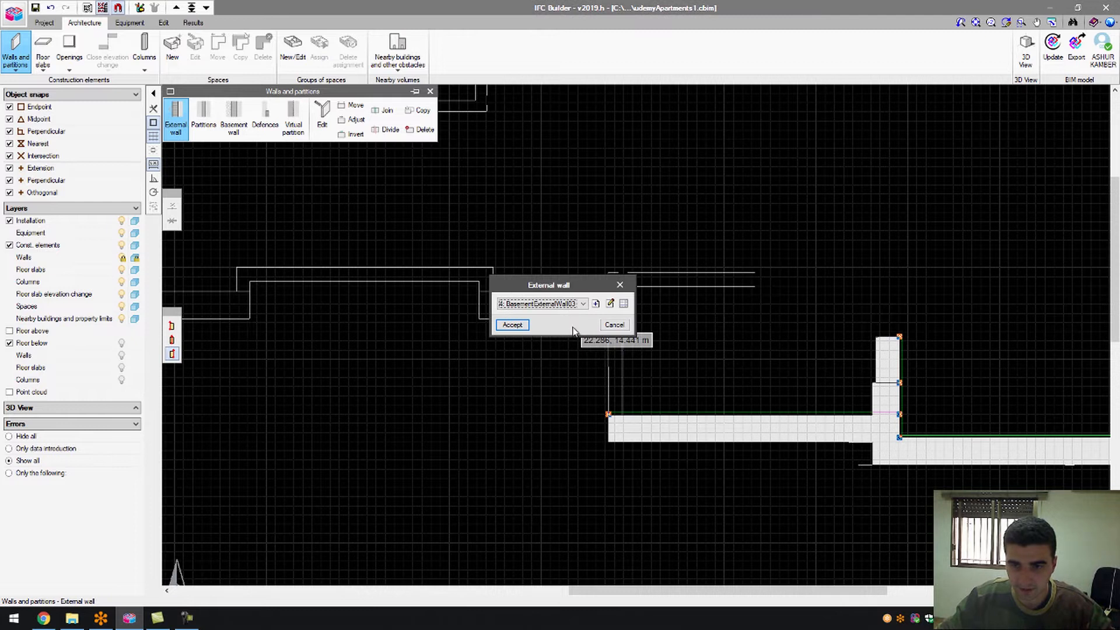
click(614, 325)
scroll(536, 313, up, 1)
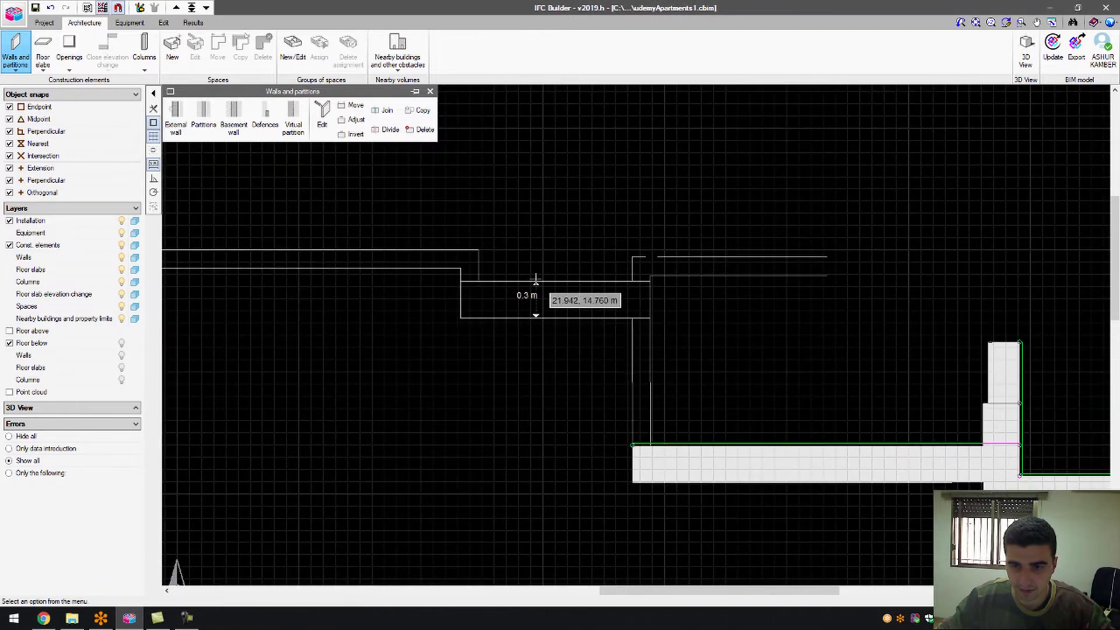
click(175, 119)
click(496, 325)
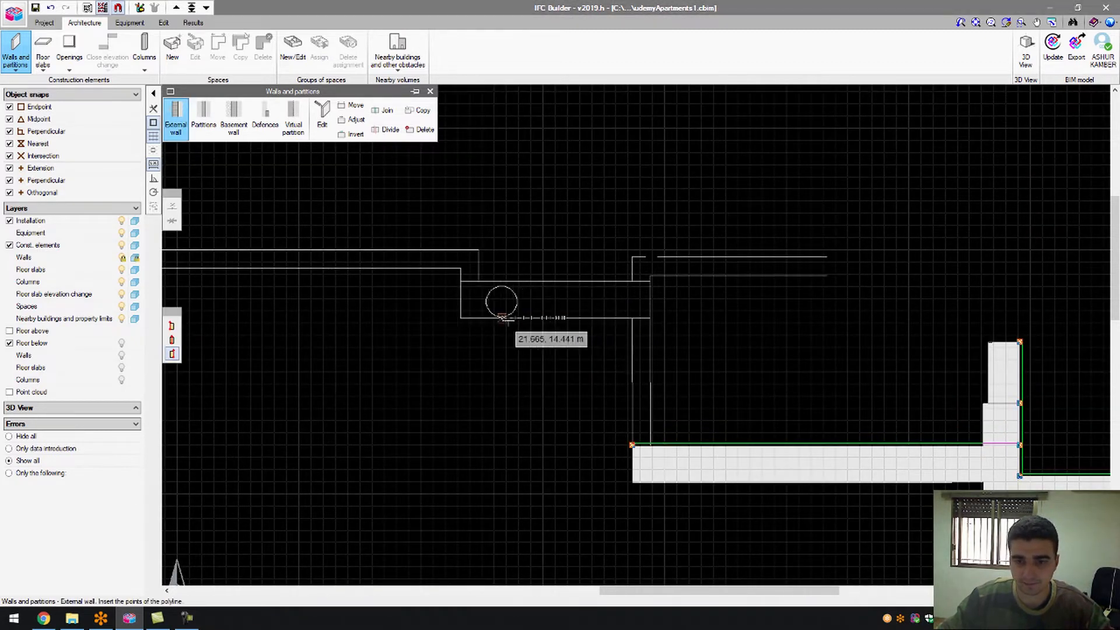
click(175, 119)
click(549, 303)
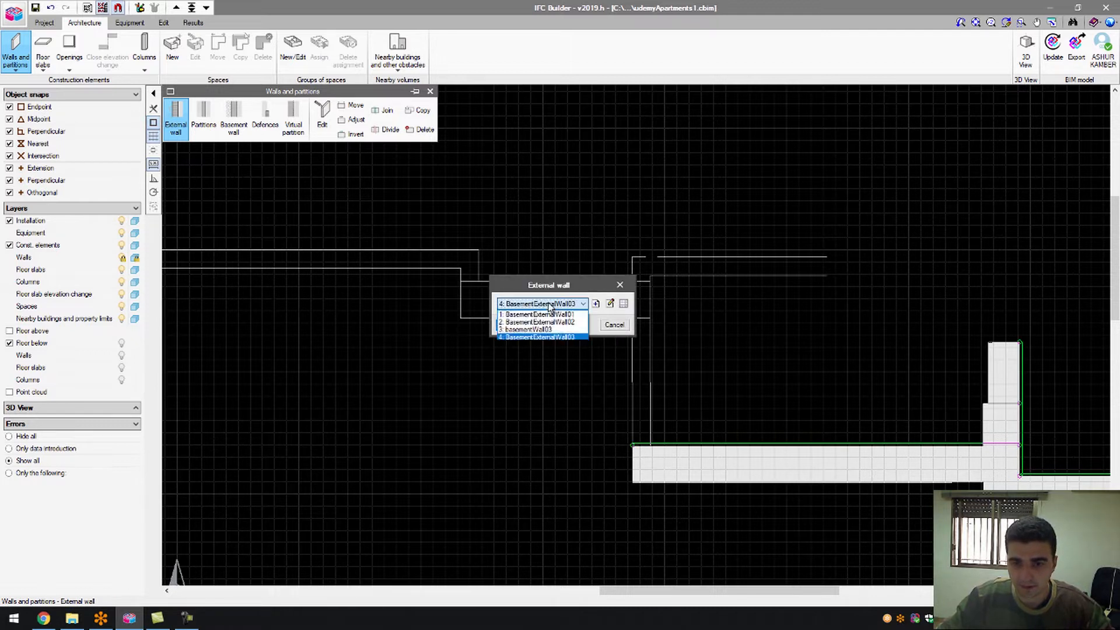
click(513, 325)
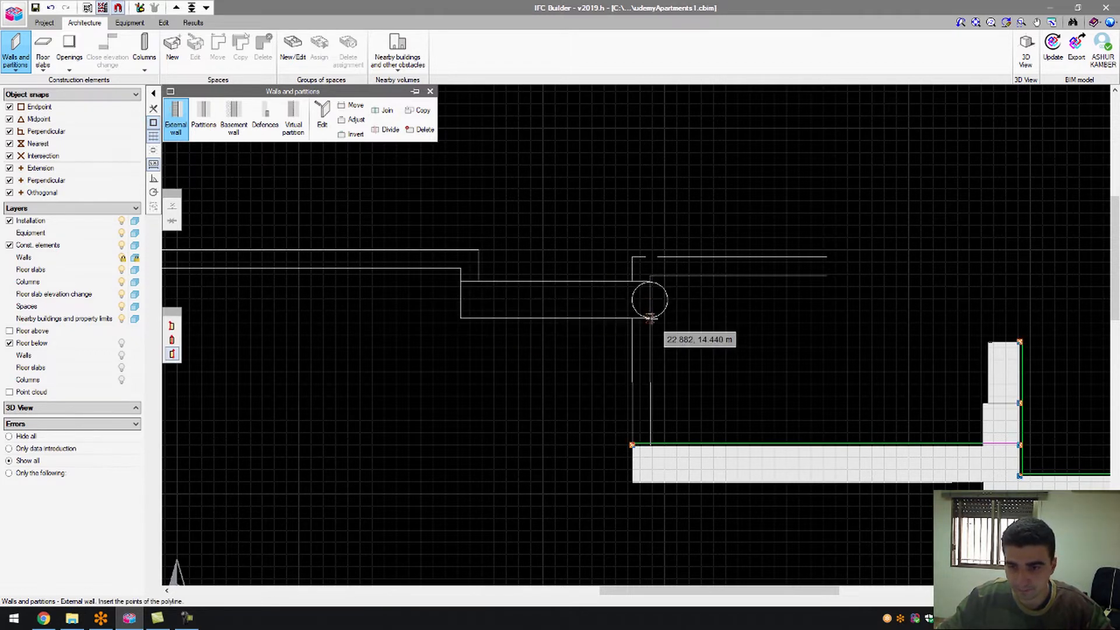
- Draw an external wall about 1.557 m east from the central bay's east corner along the template's lower line
click(459, 318)
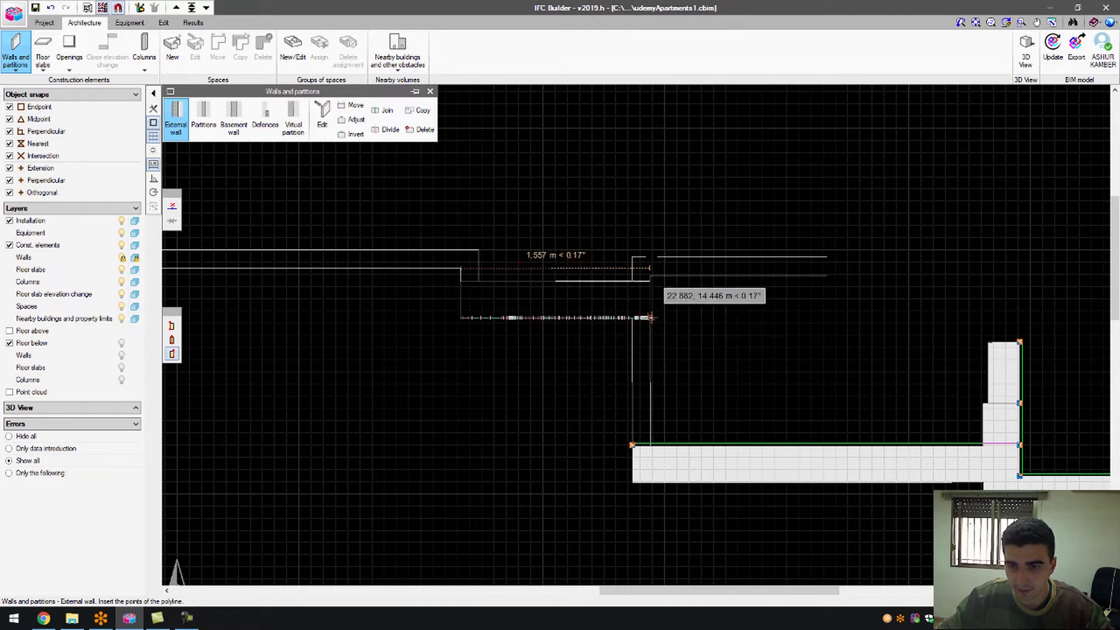
scroll(651, 318, up, 3)
scroll(649, 318, up, 3)
scroll(645, 319, down, 3)
- Draw a 1.56 m external wall west from the central bay's west corner, with its thickness on the north side
scroll(788, 325, down, 6)
scroll(520, 325, up, 5)
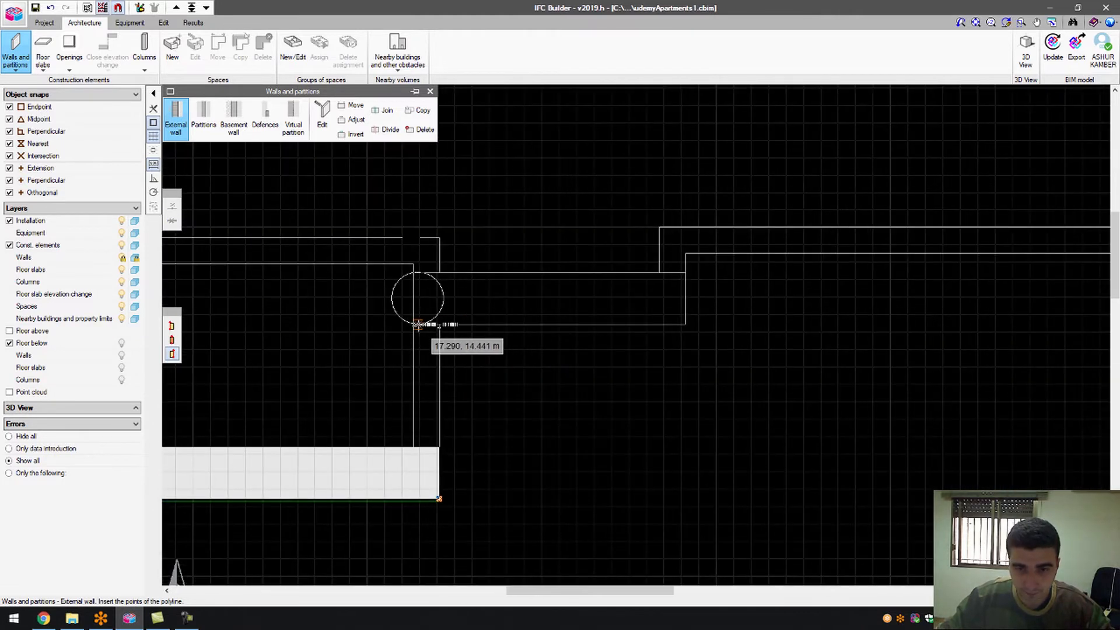
click(412, 324)
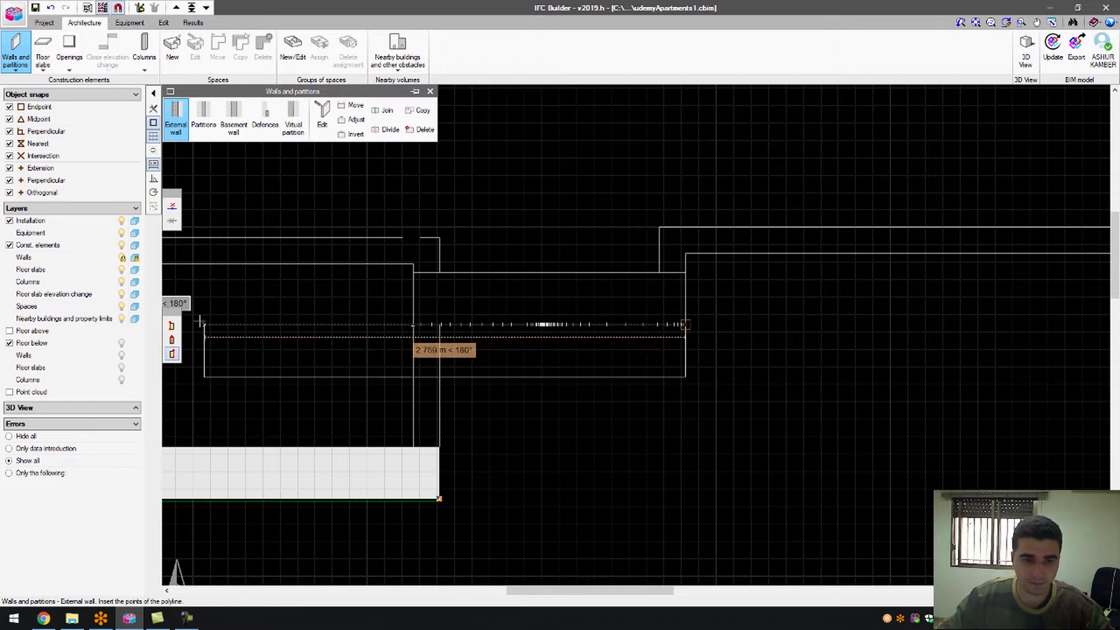
click(177, 328)
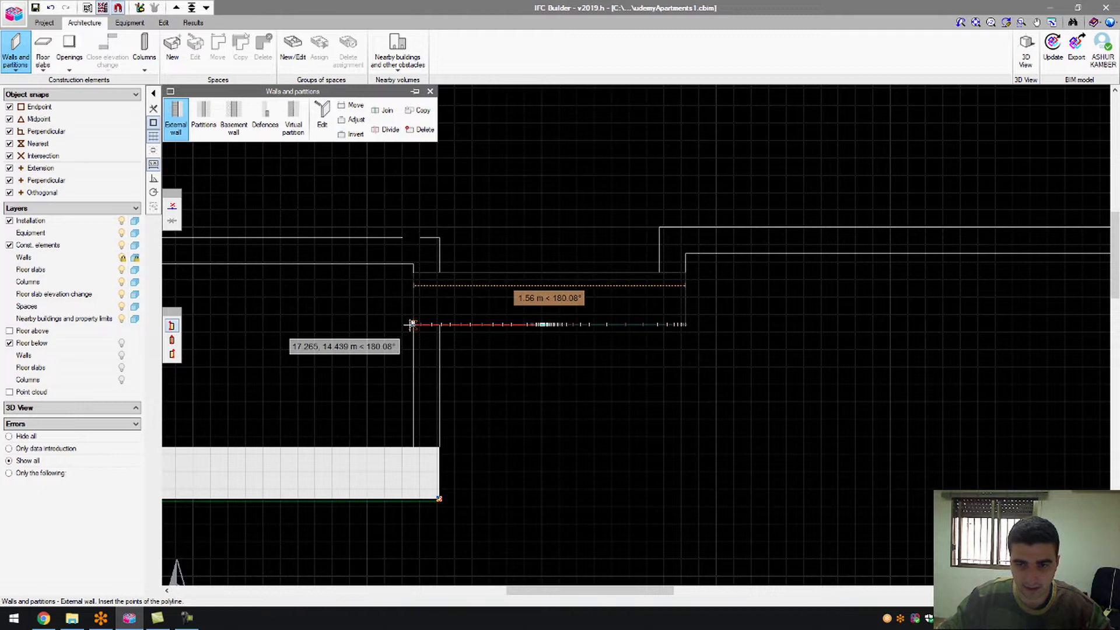
scroll(414, 325, up, 5)
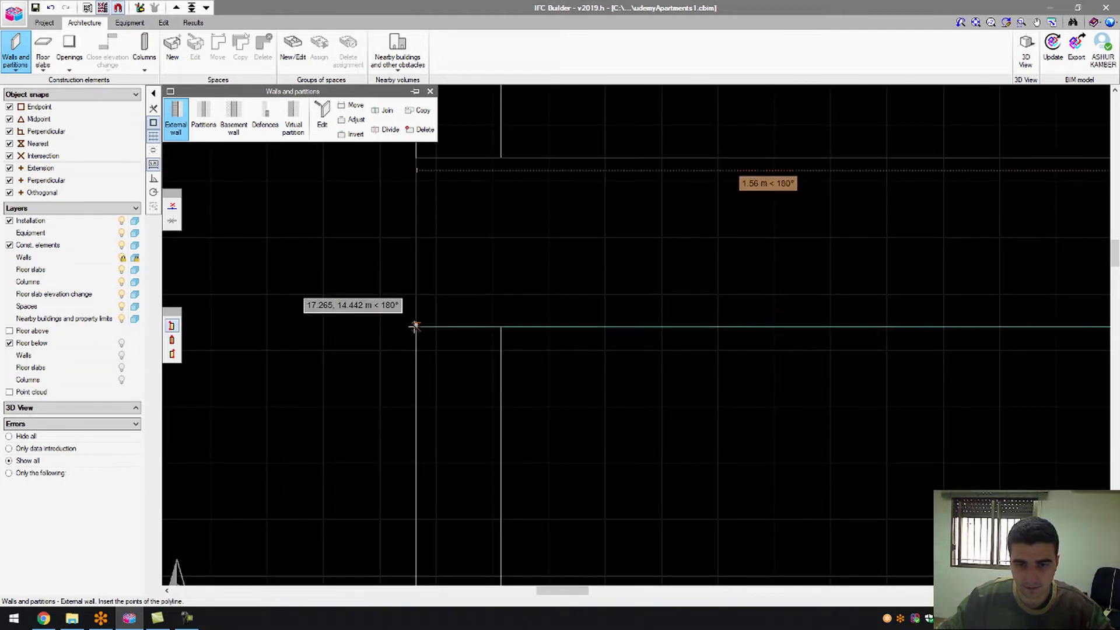
scroll(415, 327, up, 2)
scroll(415, 327, up, 1)
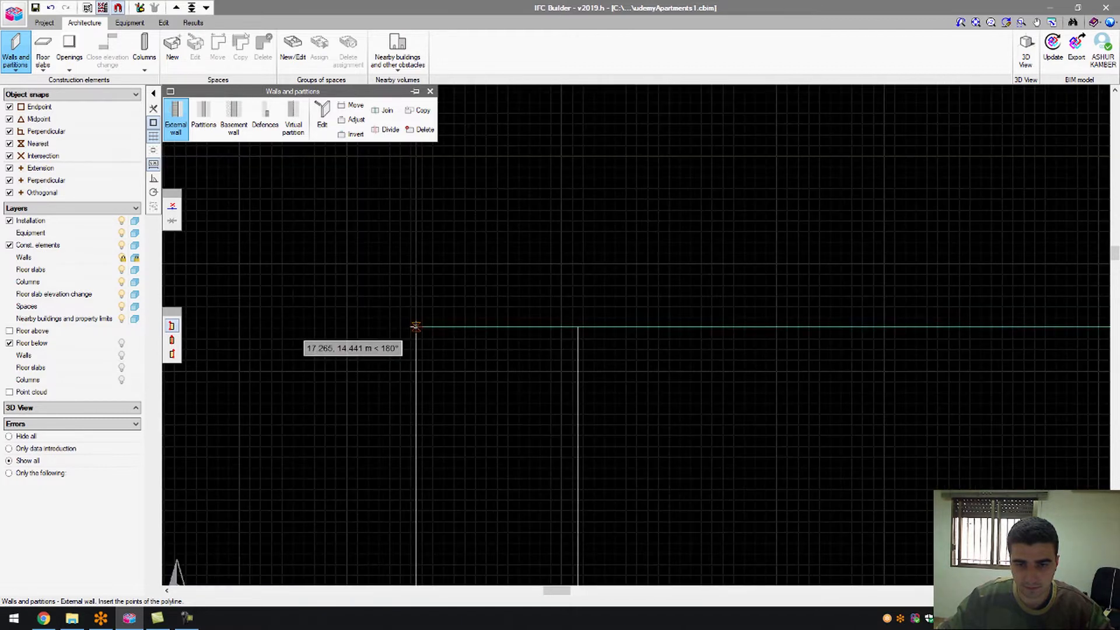
click(415, 327)
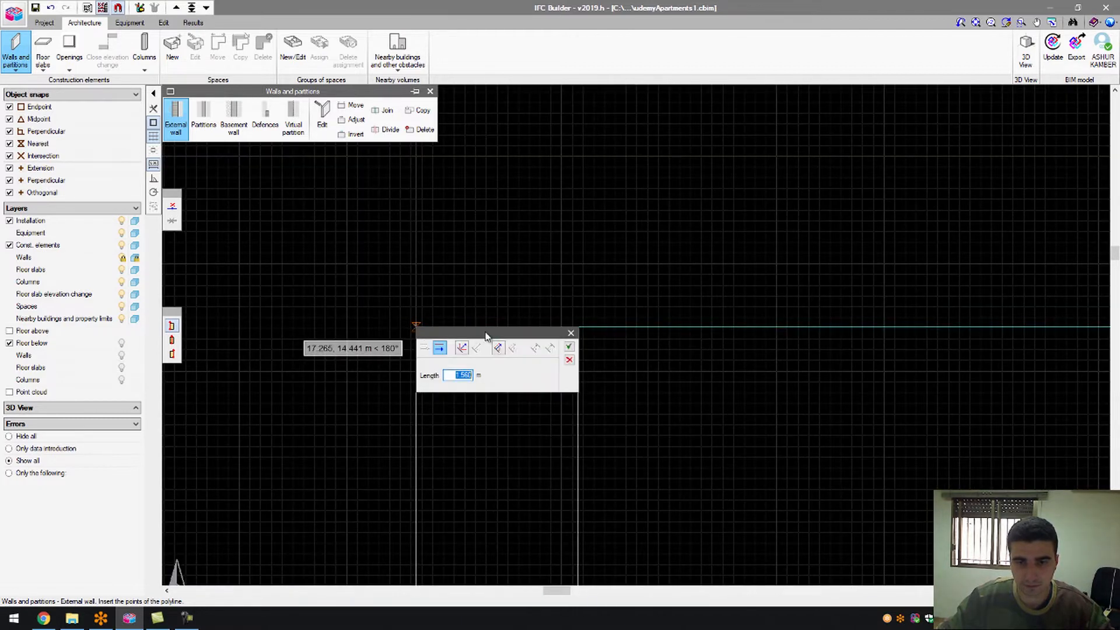
click(568, 347)
right_click(462, 325)
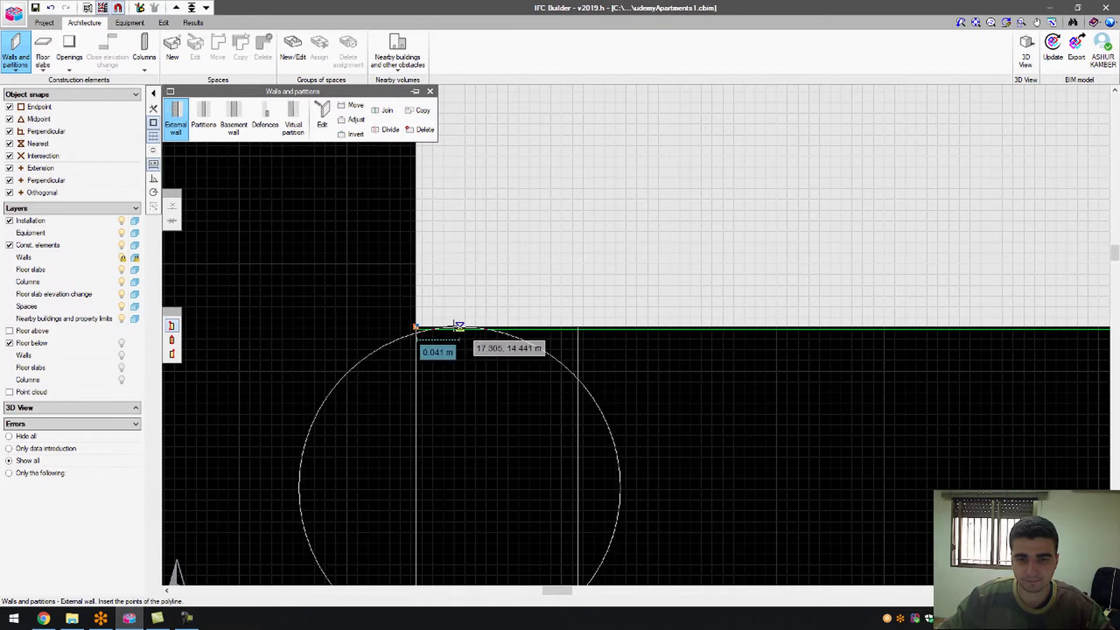
scroll(376, 342, down, 3)
scroll(348, 348, down, 2)
scroll(645, 332, down, 2)
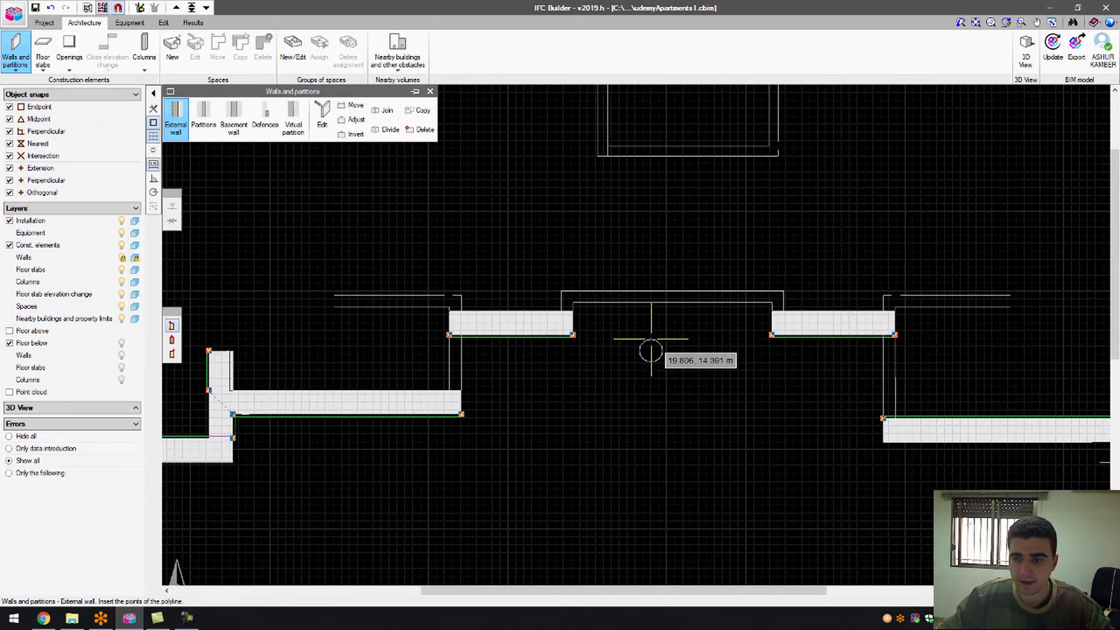
- End the current wall drawing and check the template thickness of the narrow connecting walls beside the central bay and the outline further north
scroll(653, 342, down, 2)
scroll(757, 351, down, 5)
scroll(733, 357, up, 4)
right_click(667, 403)
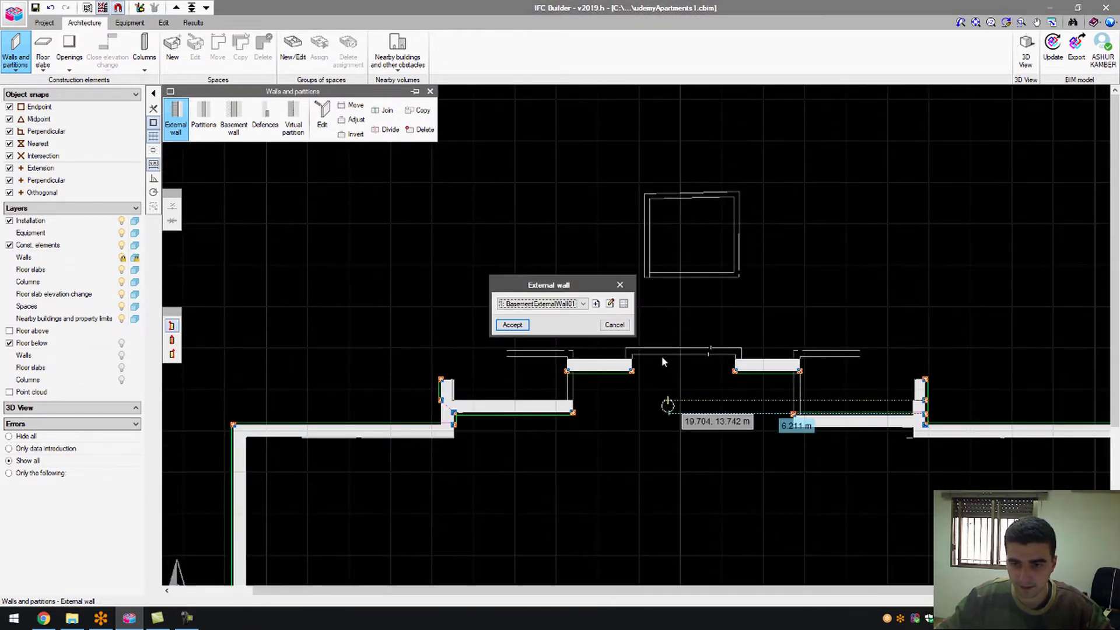
click(615, 326)
scroll(584, 379, up, 6)
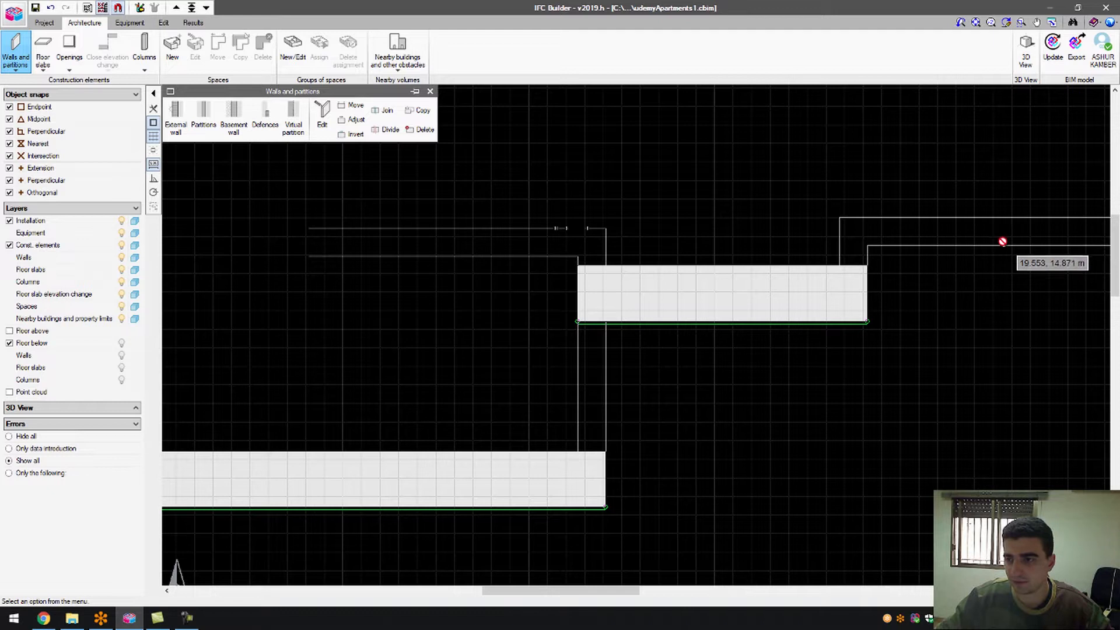
scroll(1002, 219, down, 4)
scroll(972, 308, up, 3)
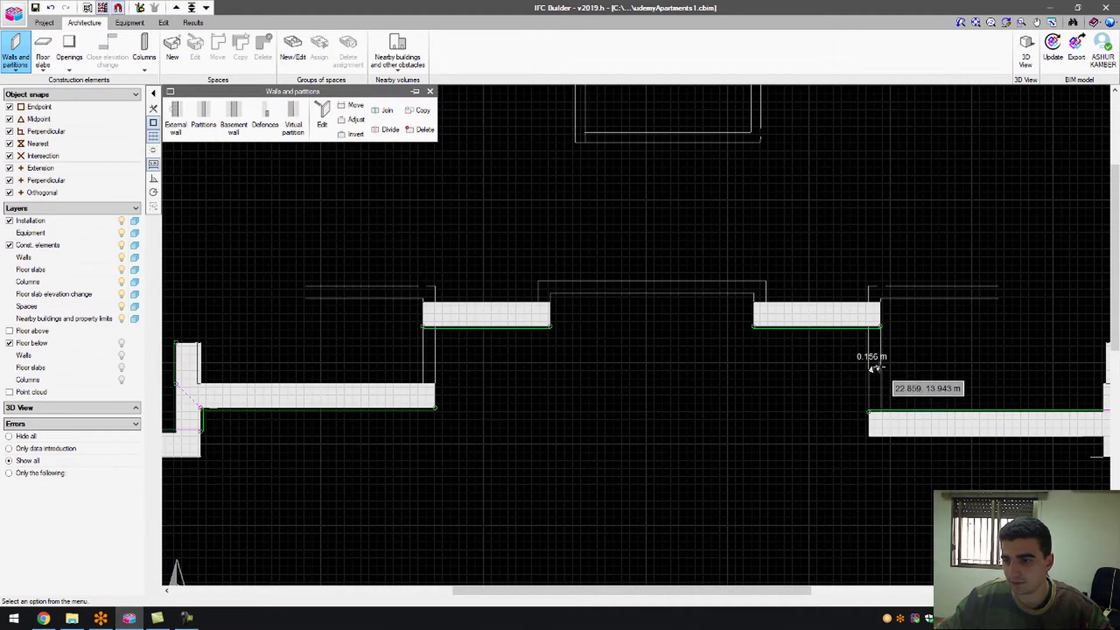
scroll(876, 367, up, 4)
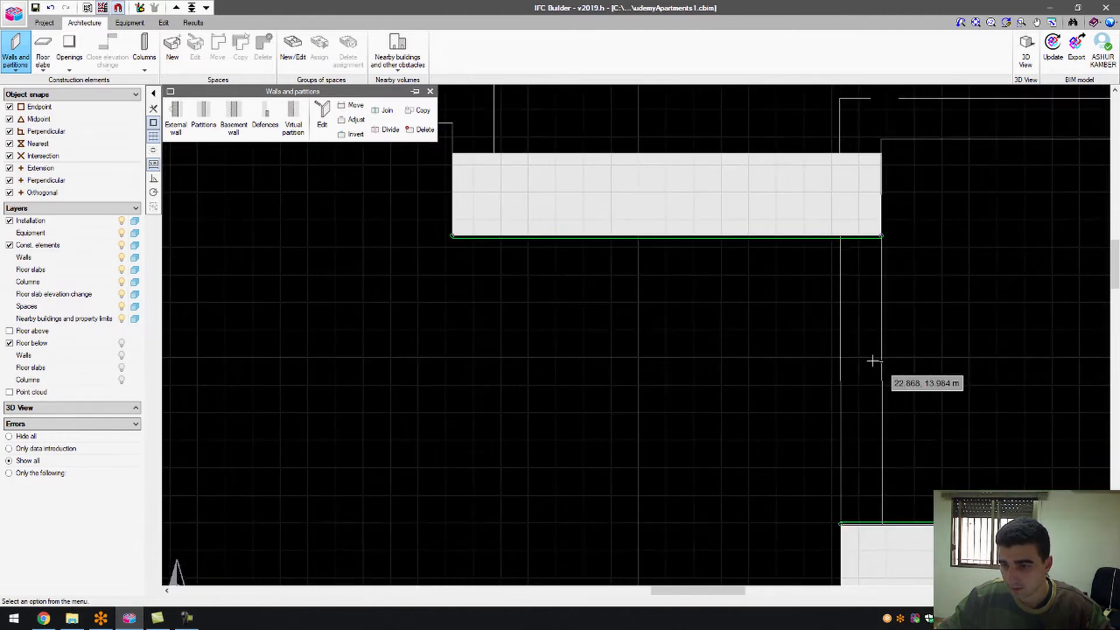
click(840, 358)
scroll(880, 370, down, 6)
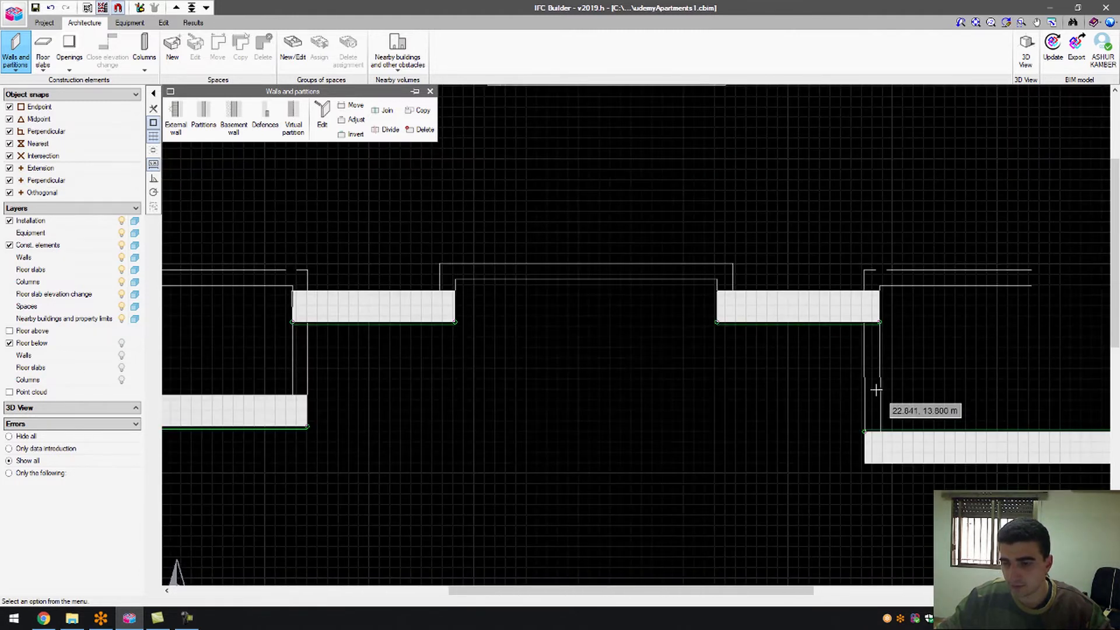
scroll(721, 131, up, 2)
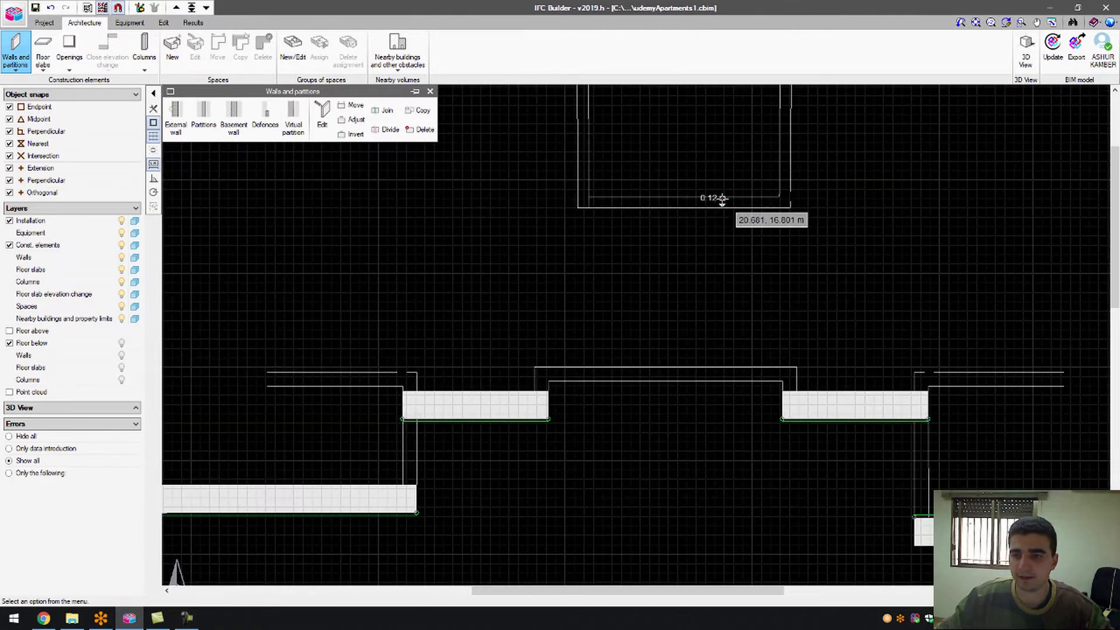
scroll(720, 201, down, 2)
- Start a new external wall using the BasementExternalWall02 type
click(175, 117)
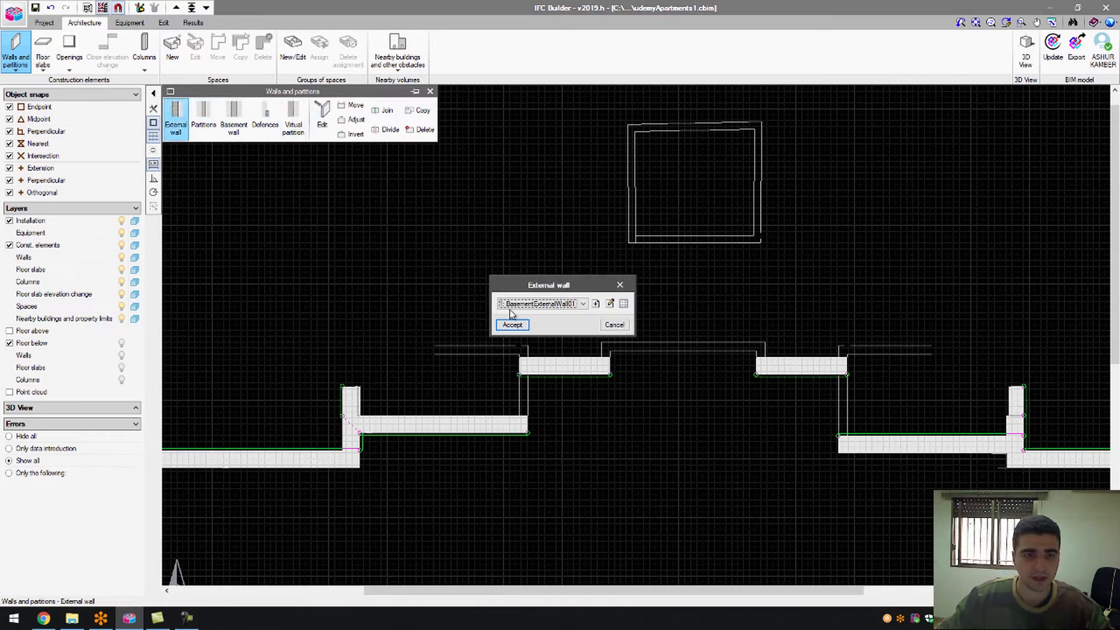
click(621, 303)
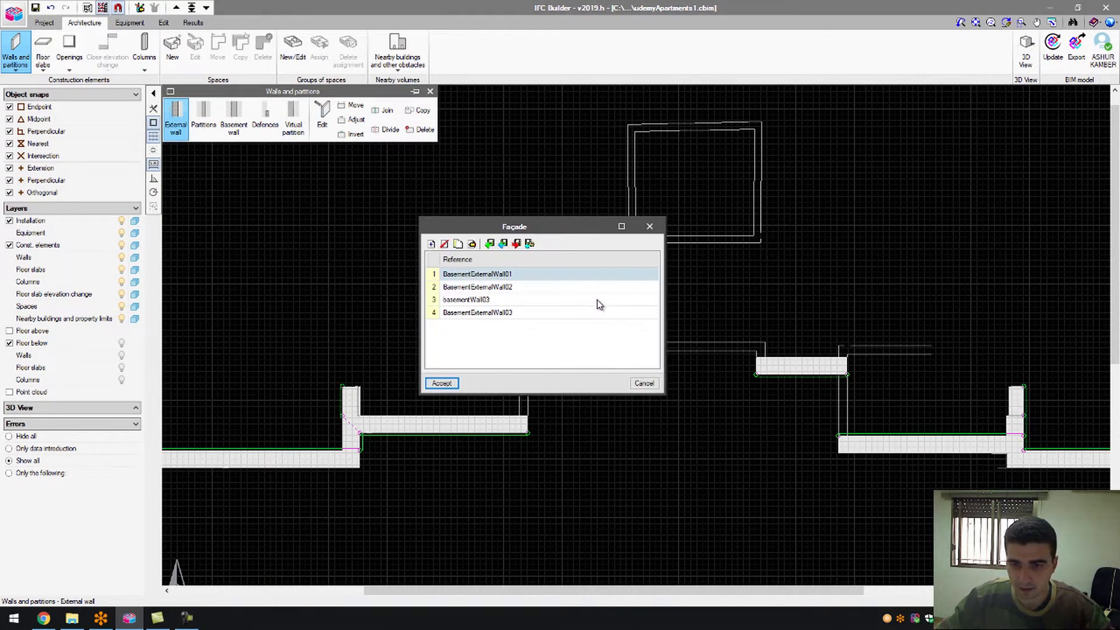
double_click(536, 288)
click(632, 344)
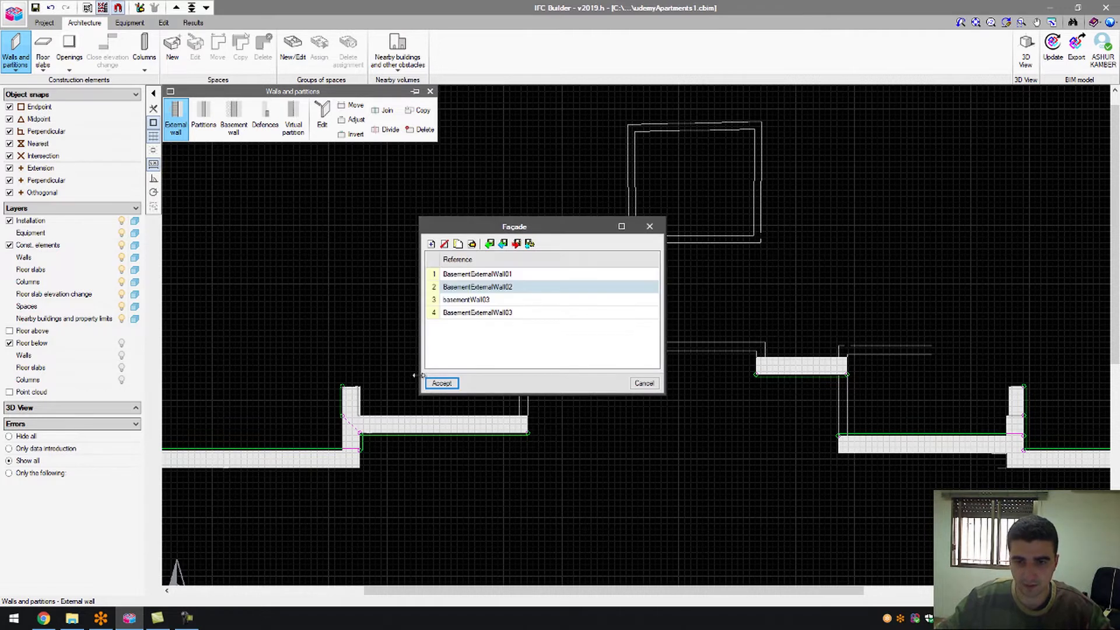
click(441, 384)
click(513, 320)
- Draw the west connecting wall north from the lower wall's east end to the upper wall, with its thickness on the west side
scroll(525, 387, up, 4)
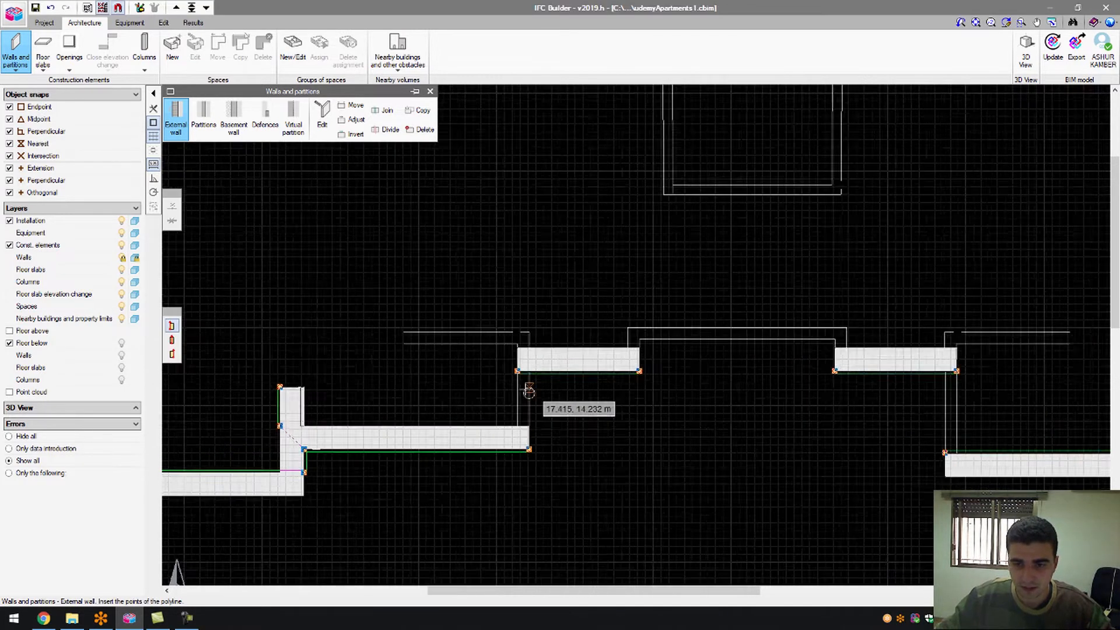
scroll(520, 436, up, 3)
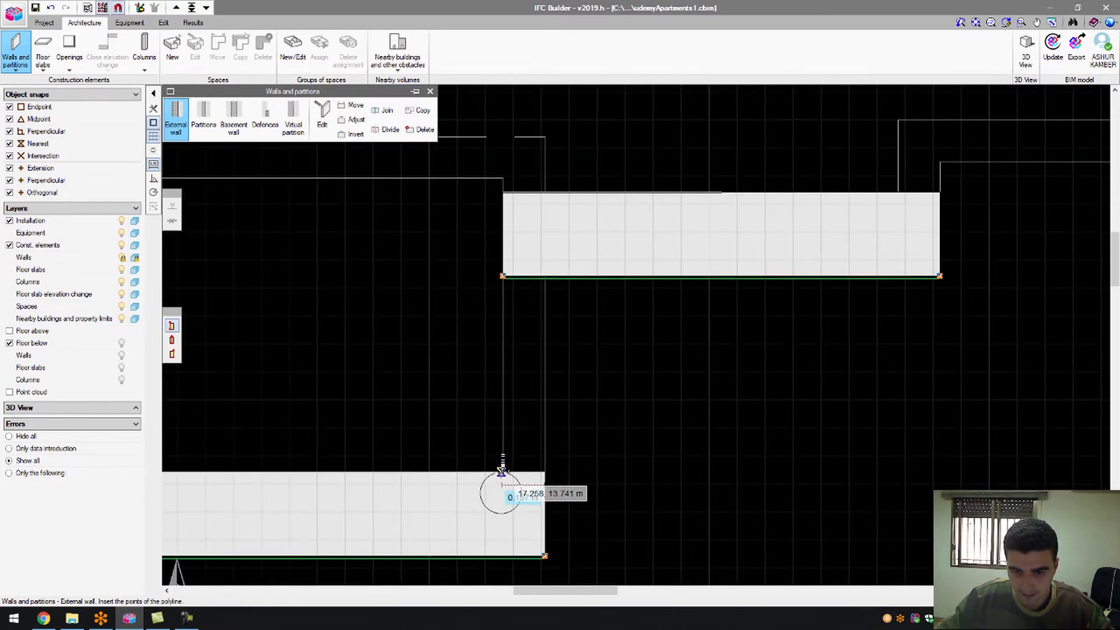
click(502, 470)
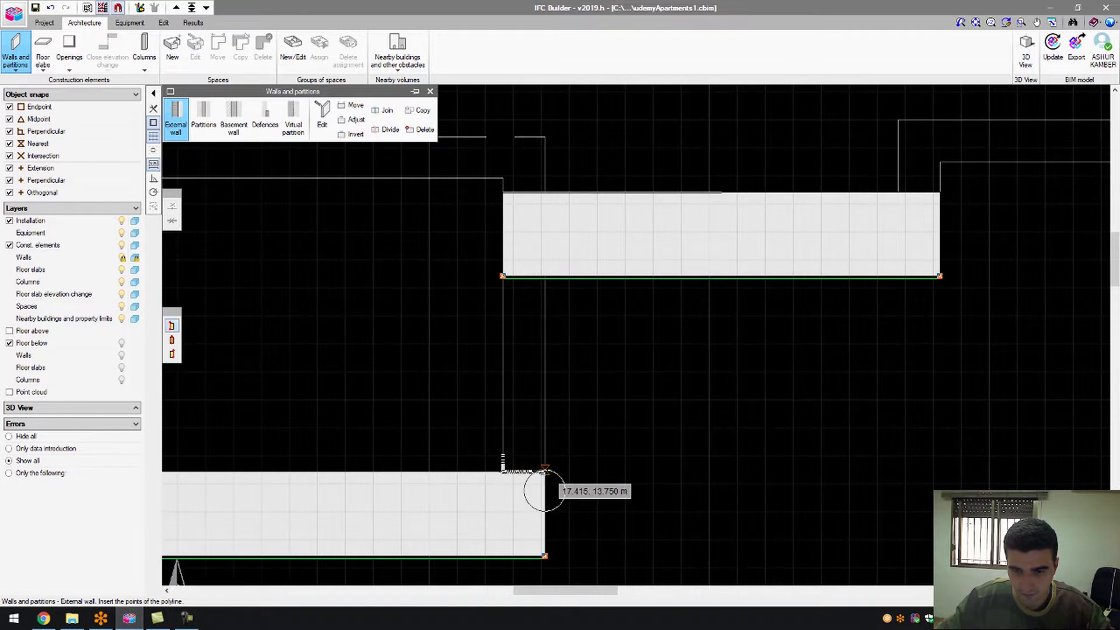
click(545, 471)
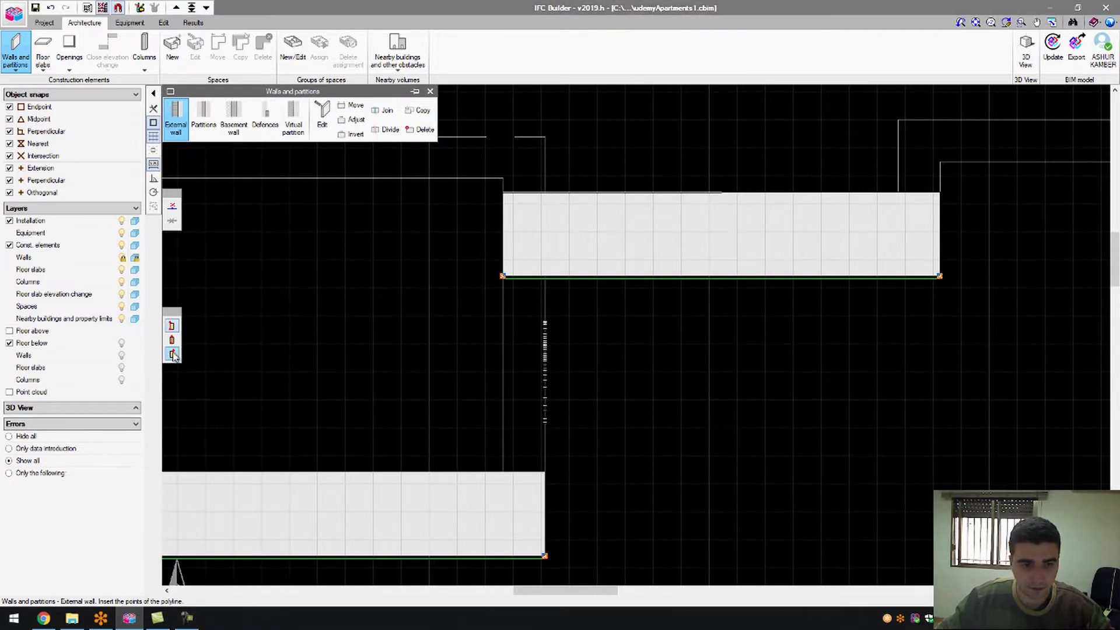
click(544, 276)
right_click(545, 276)
- Draw an L-shaped external wall from the west upper wall's outer corner, slightly north and 1.447 m west, with its thickness on the north side
scroll(544, 257, down, 3)
scroll(525, 146, up, 4)
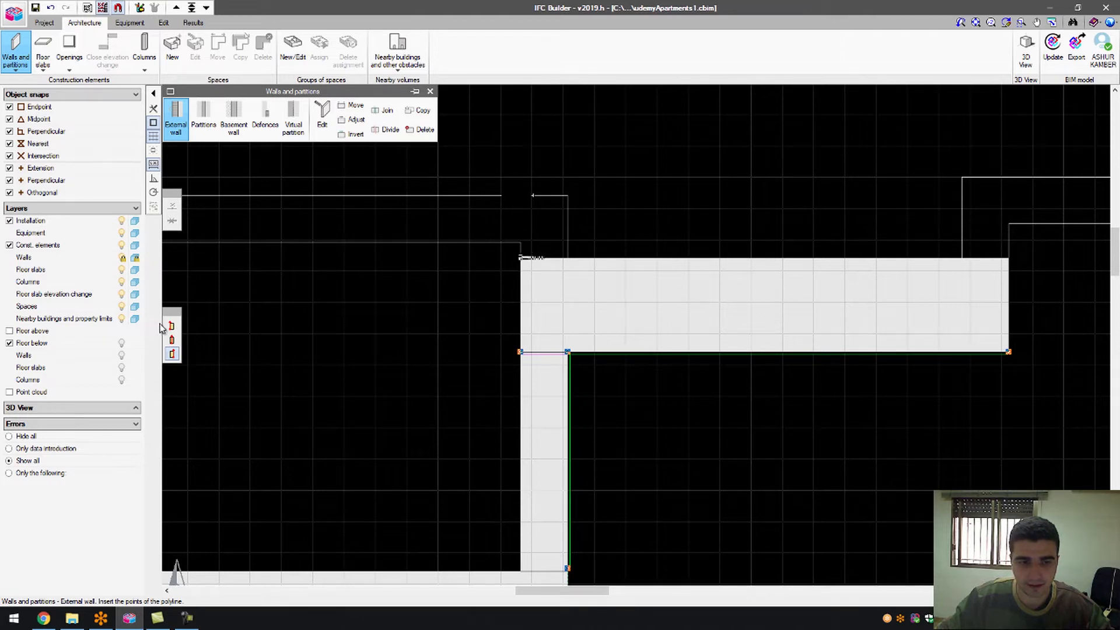
scroll(521, 259, up, 2)
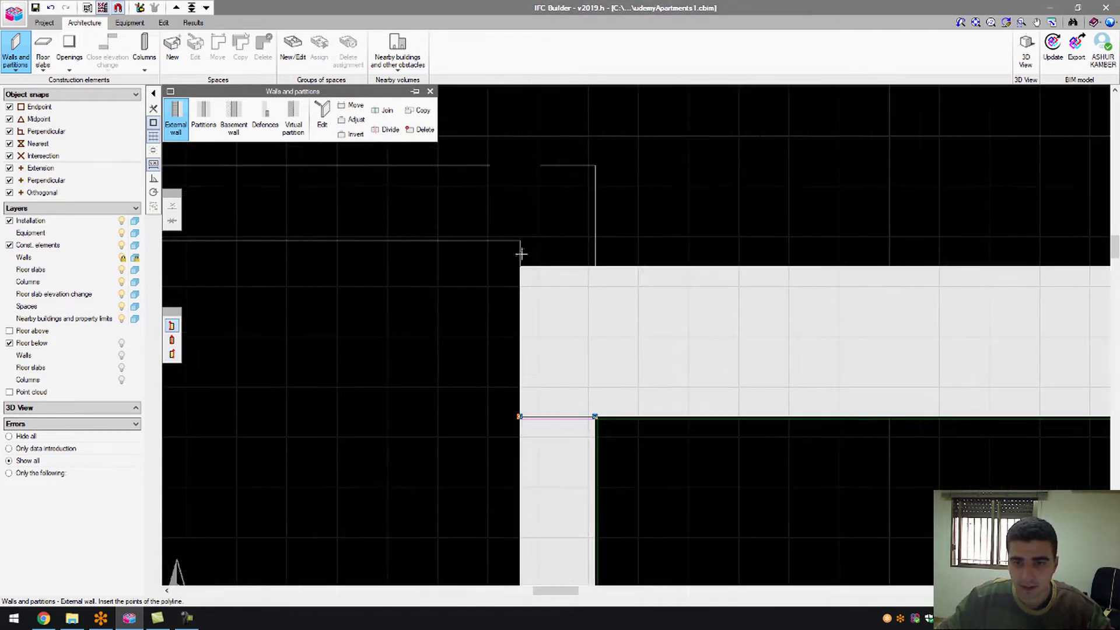
scroll(520, 257, up, 1)
click(518, 271)
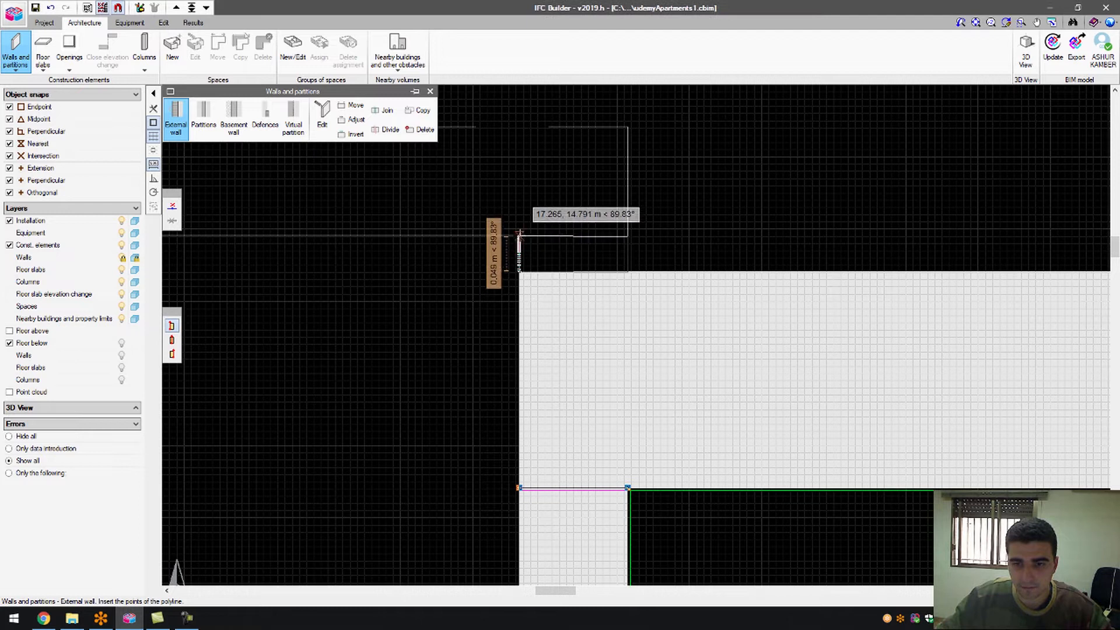
click(519, 236)
scroll(350, 231, down, 4)
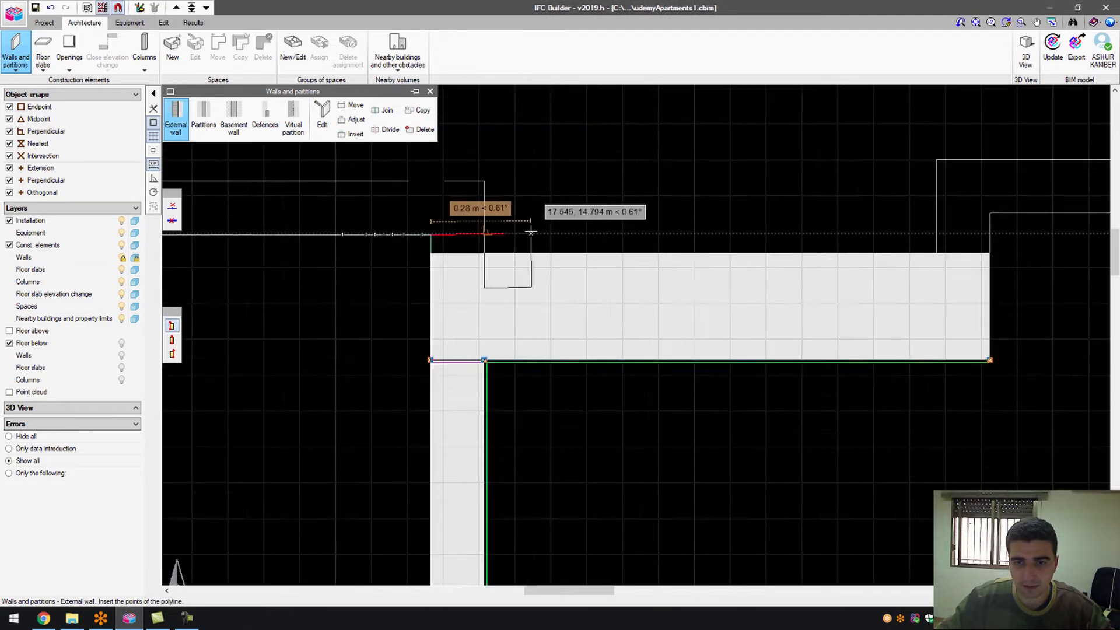
scroll(237, 232, up, 2)
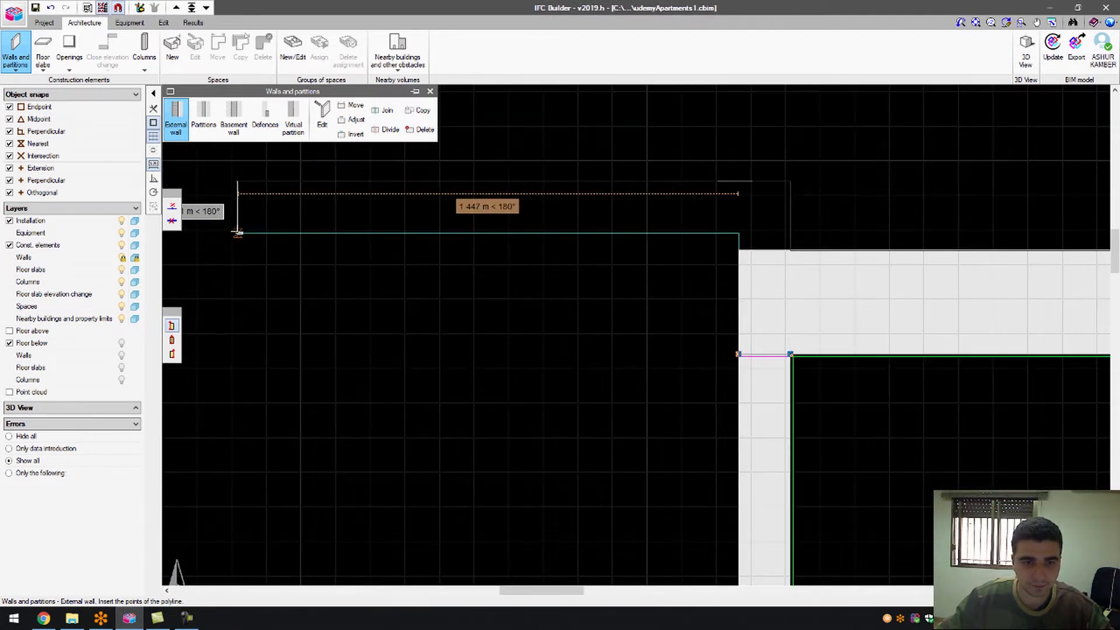
scroll(232, 238, down, 4)
- Draw the east connecting wall north from the lower wall's west corner to the upper wall, with its thickness on the east side
scroll(721, 238, up, 1)
scroll(693, 245, down, 3)
scroll(889, 240, up, 2)
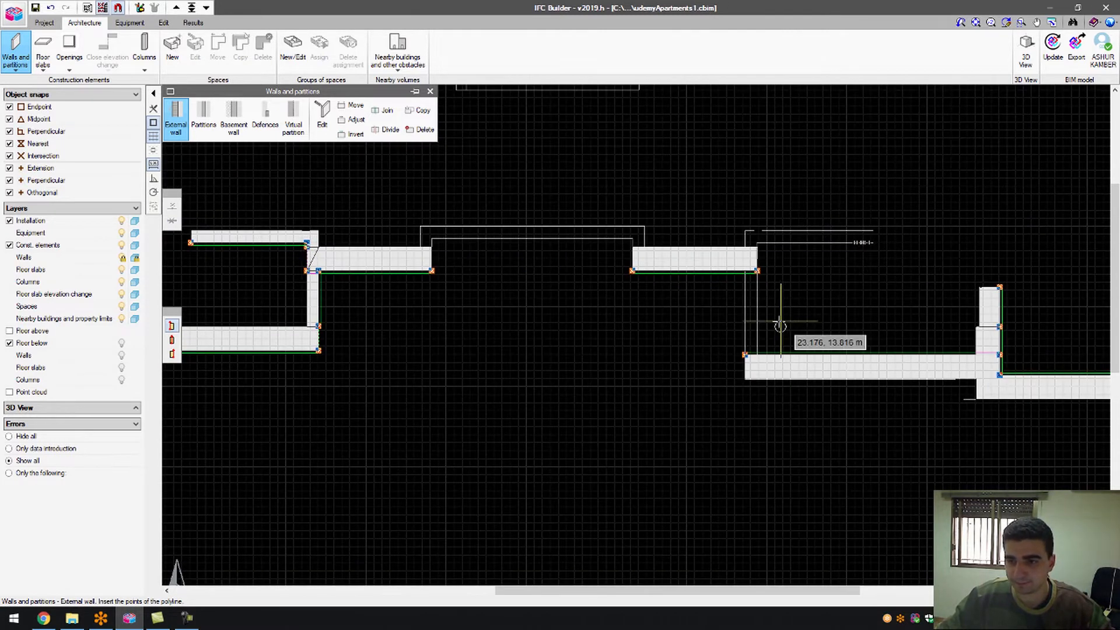
scroll(764, 357, up, 2)
scroll(756, 361, up, 2)
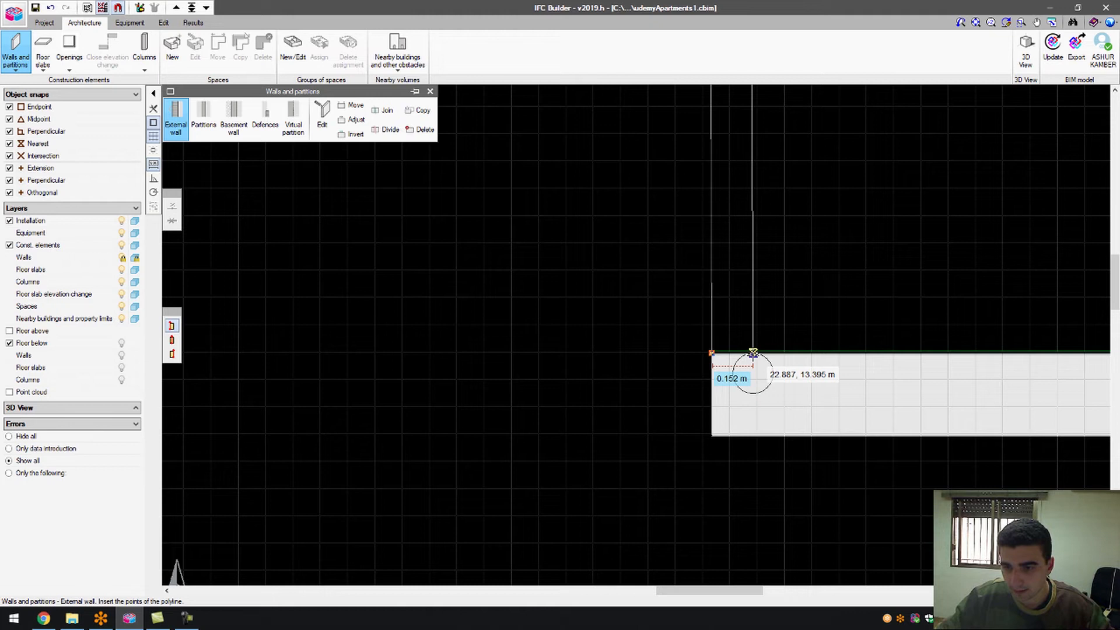
click(712, 353)
scroll(706, 299, down, 2)
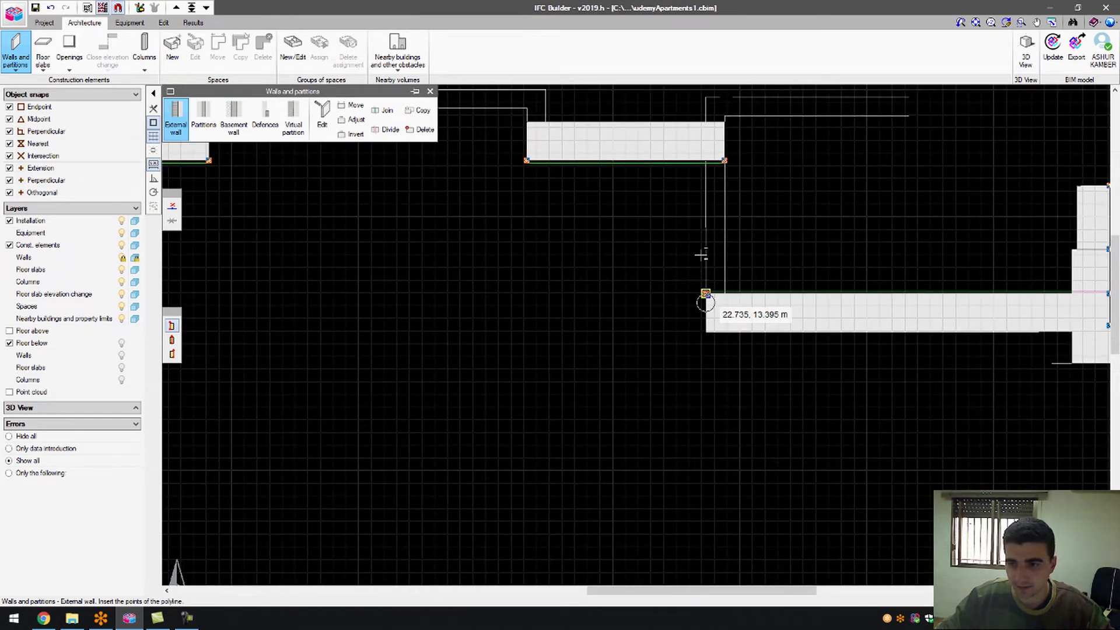
click(703, 160)
scroll(708, 169, down, 3)
- Draw an L-shaped external wall from the east upper wall's outer corner, slightly north and 1.453 m east, with its thickness on the north side
scroll(717, 192, up, 2)
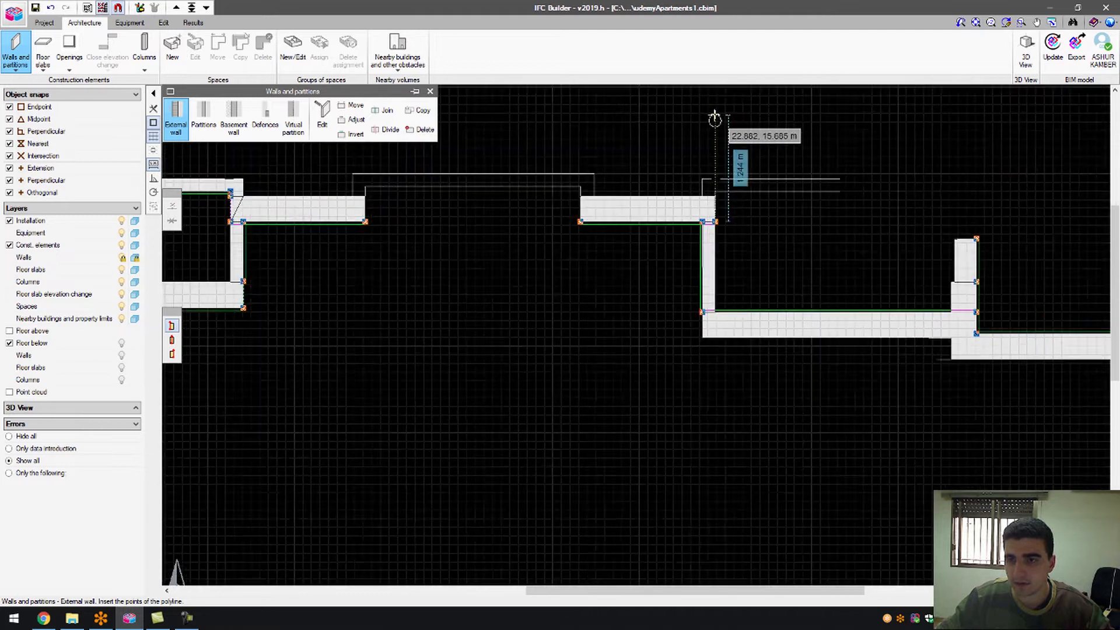
scroll(749, 175, up, 4)
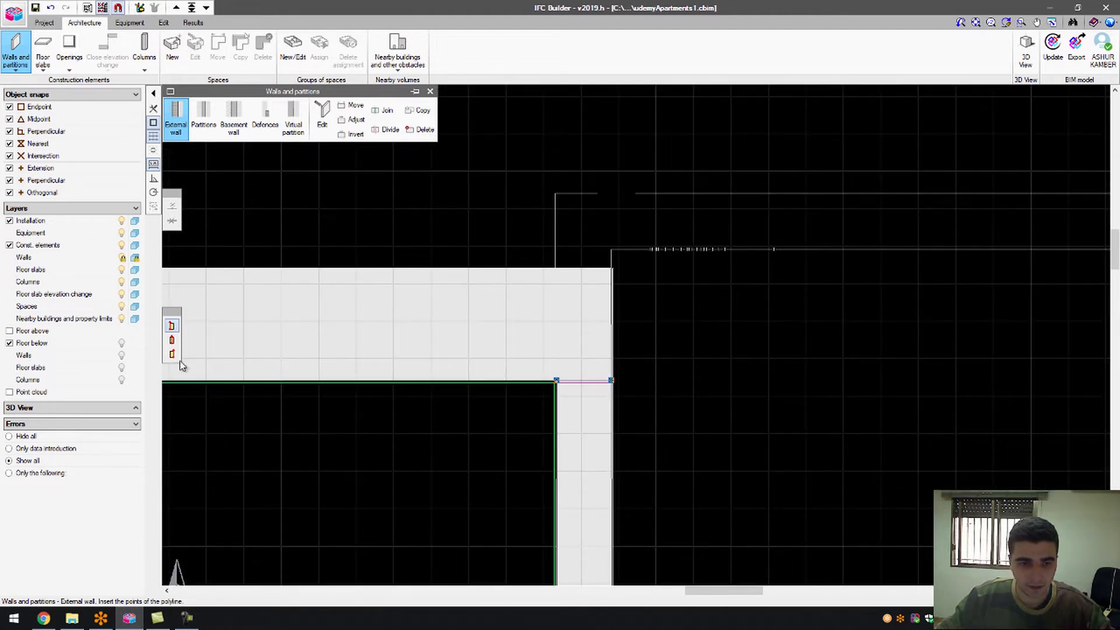
click(172, 354)
click(611, 269)
click(765, 288)
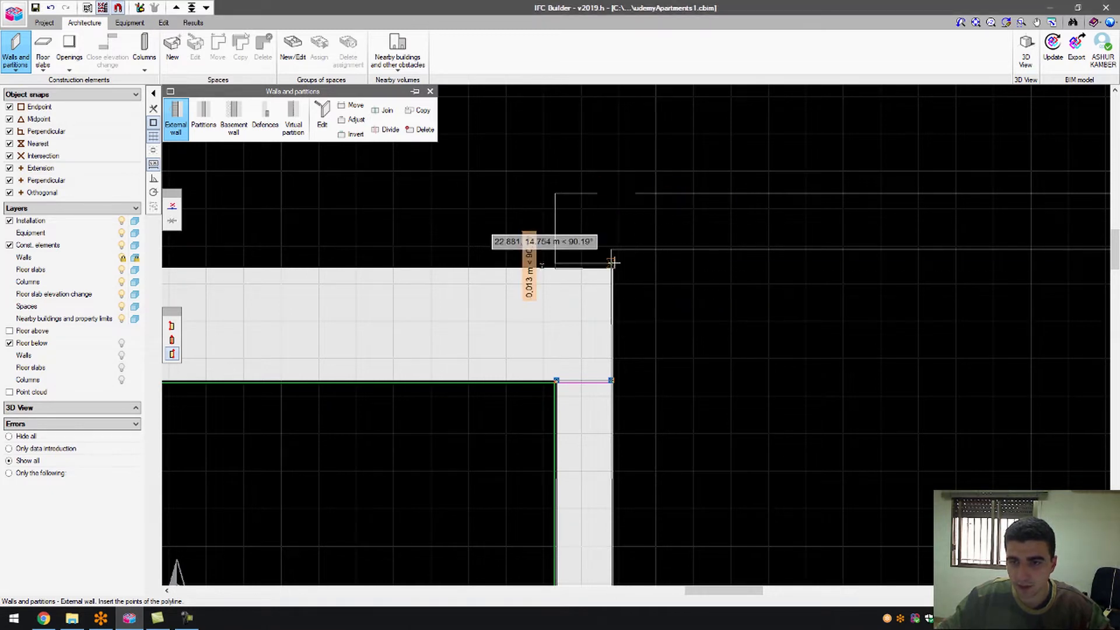
scroll(823, 255, down, 1)
scroll(758, 255, down, 2)
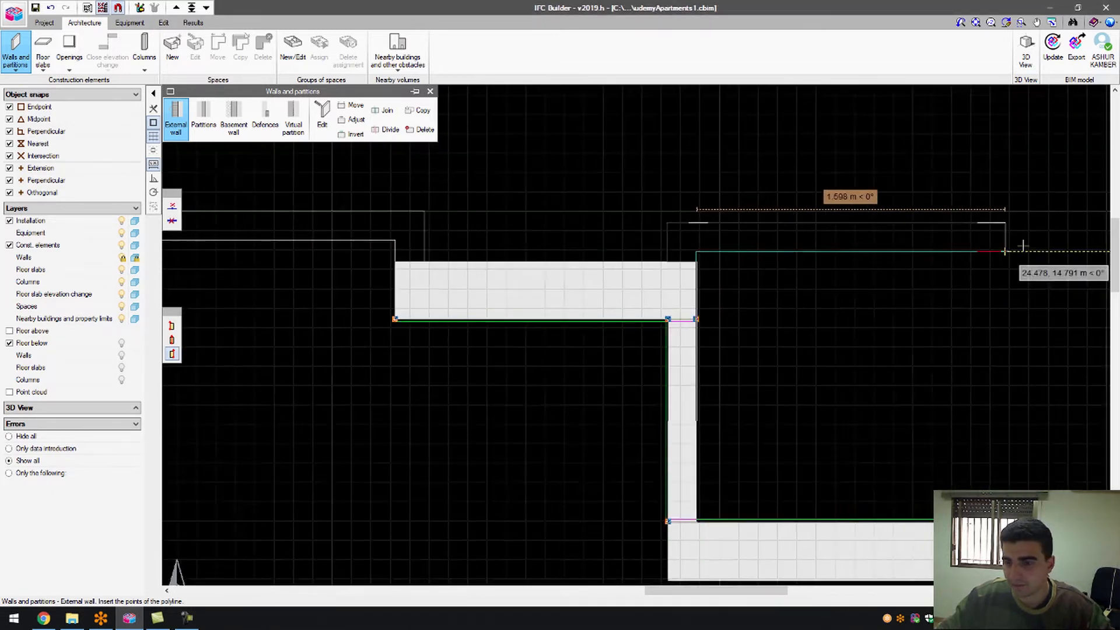
scroll(1022, 246, up, 1)
click(963, 253)
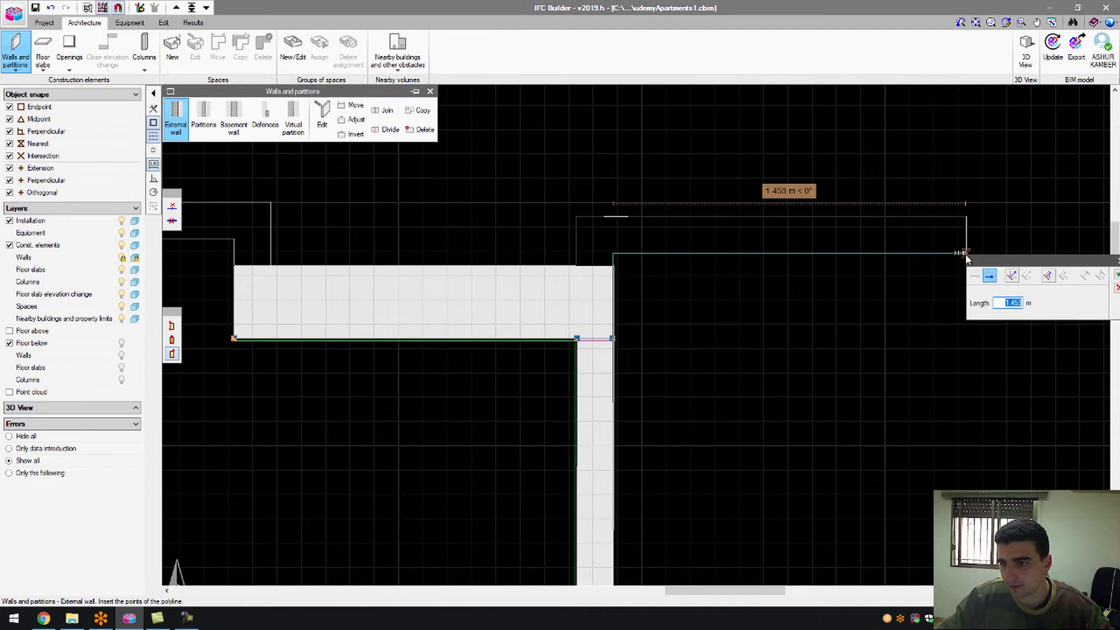
key(Return)
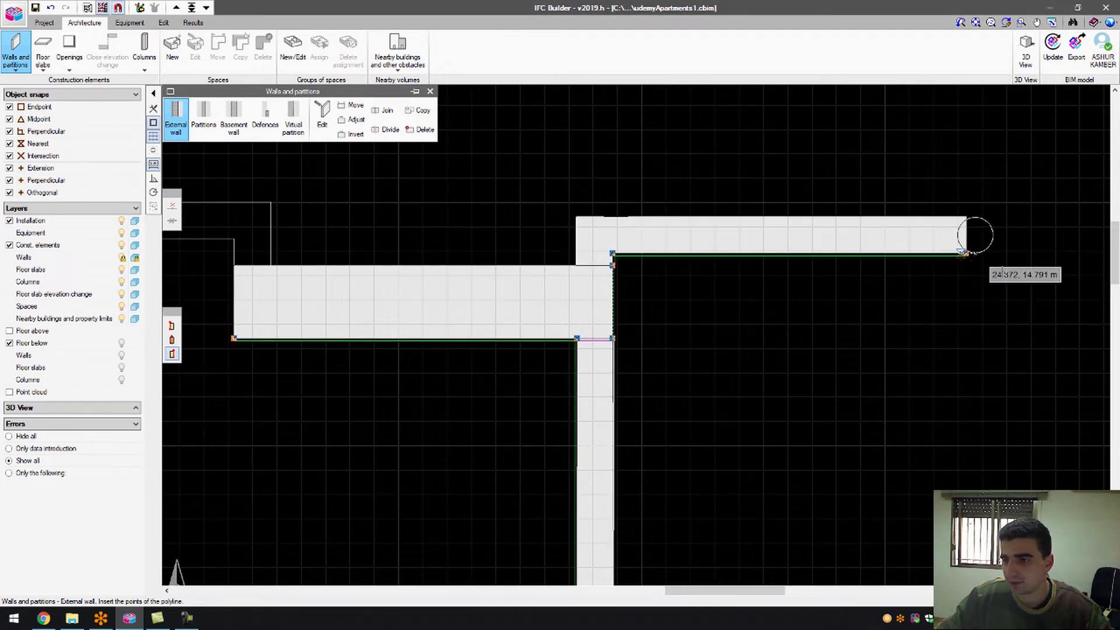
- Draw a U-shaped external wall closing the central bay, running 2.5 m east along the template's inner line between the two upper walls
scroll(991, 251, down, 2)
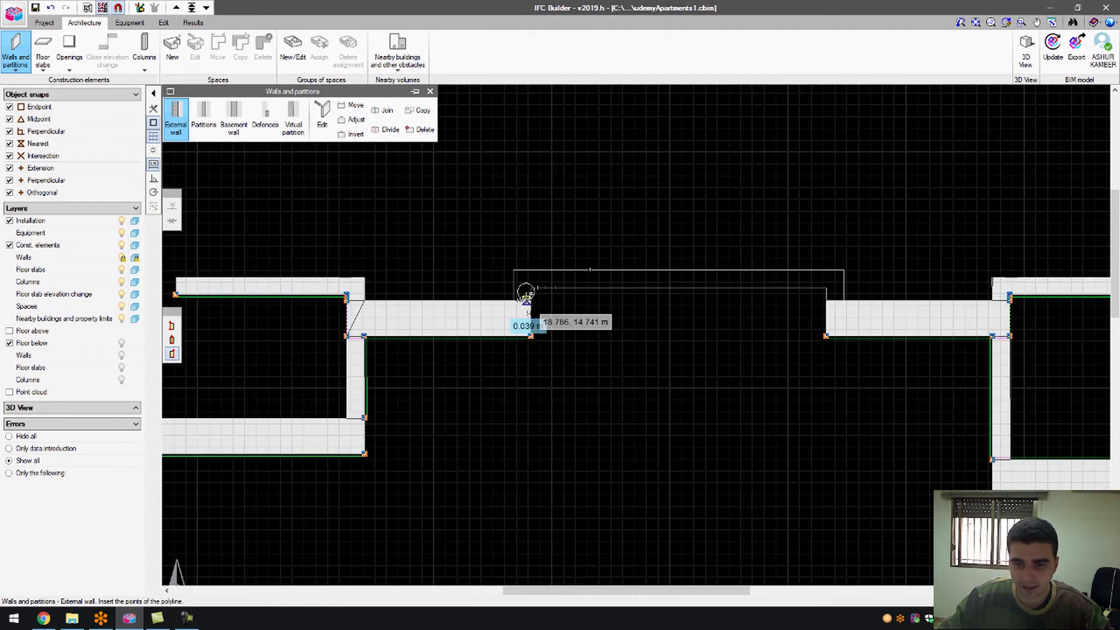
scroll(525, 292, up, 2)
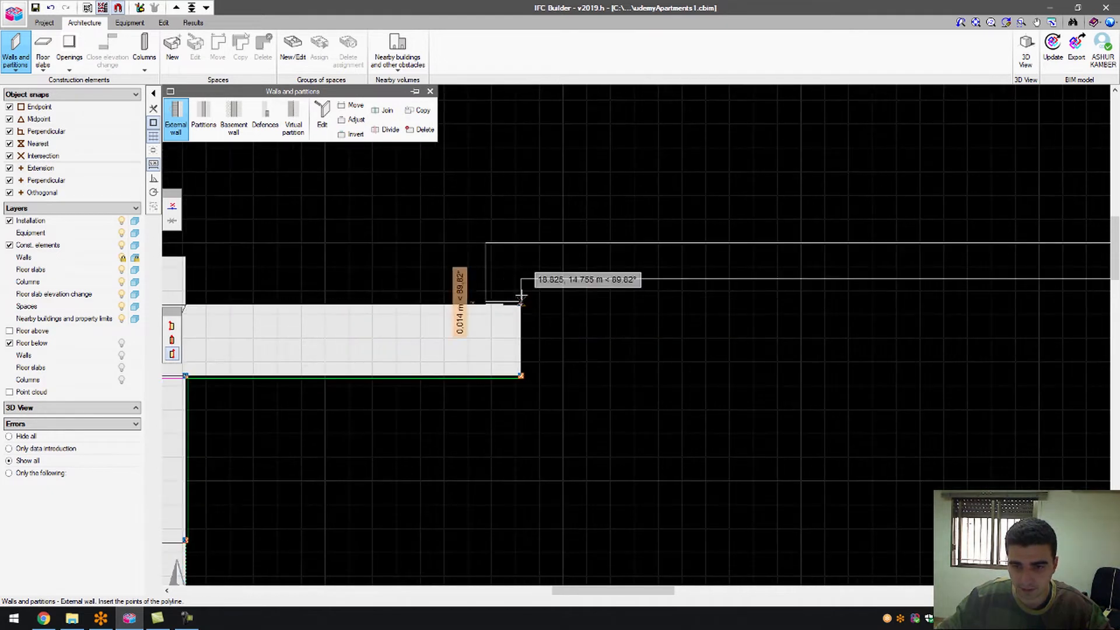
click(521, 278)
scroll(764, 280, down, 3)
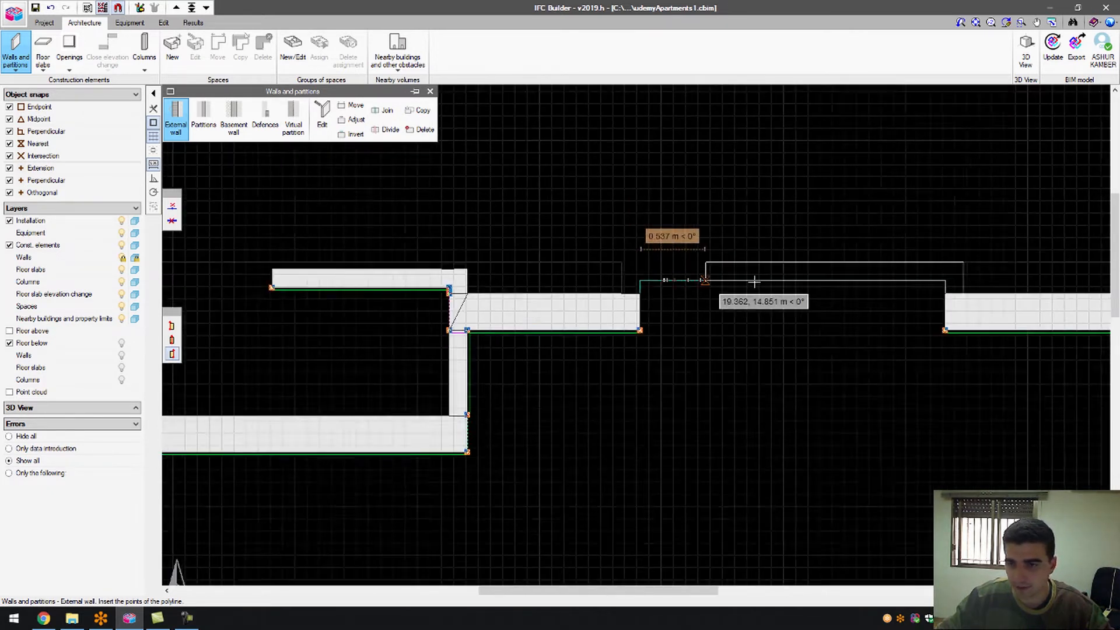
scroll(880, 280, up, 3)
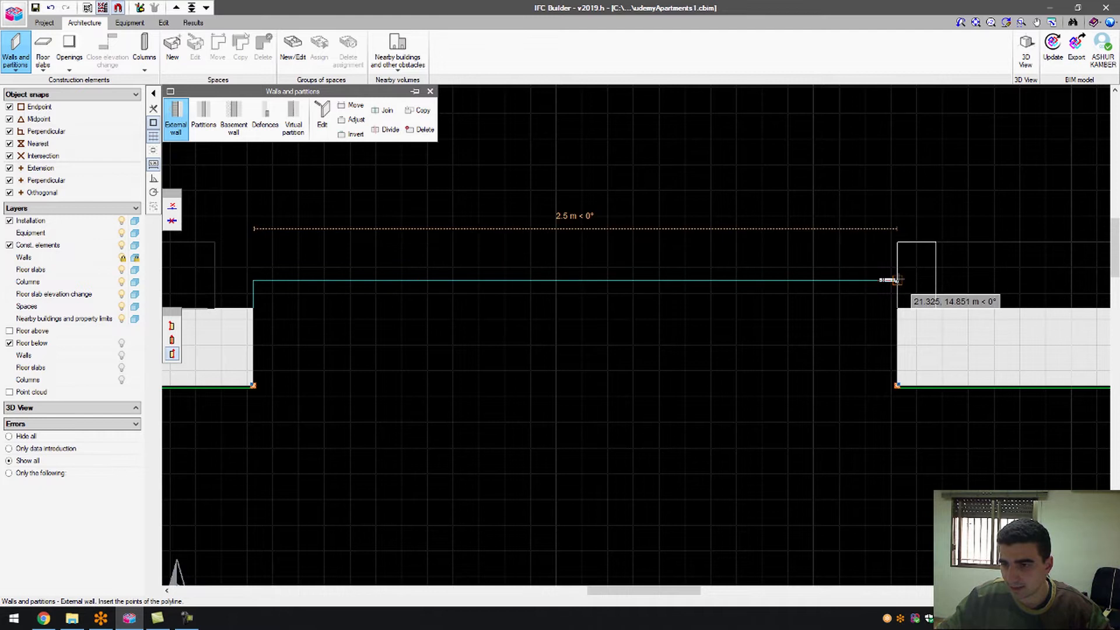
click(897, 280)
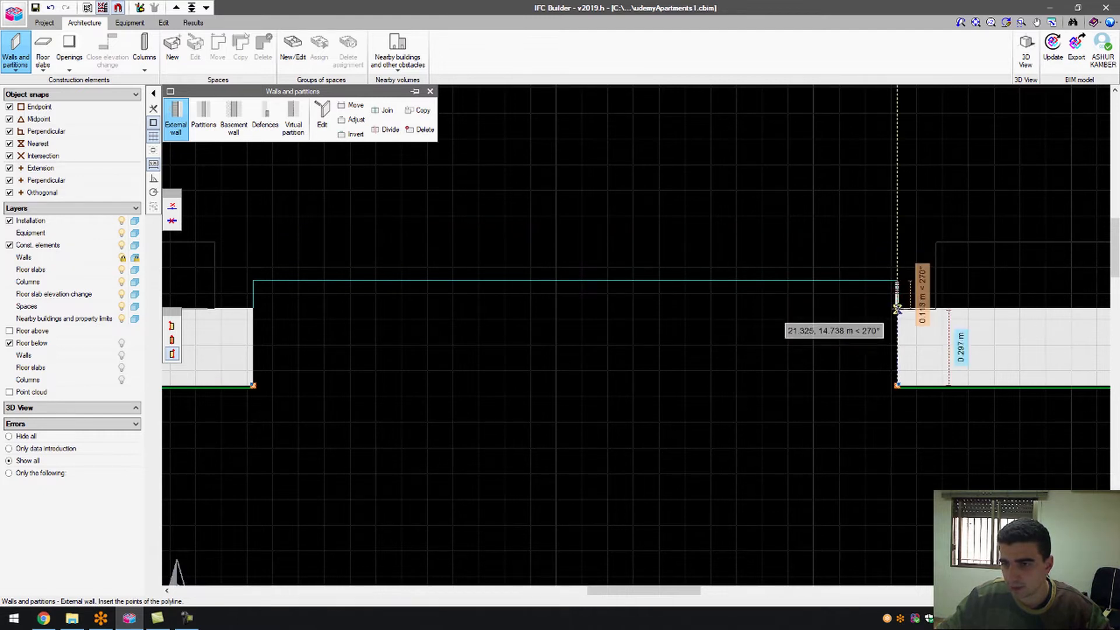
click(897, 307)
right_click(897, 306)
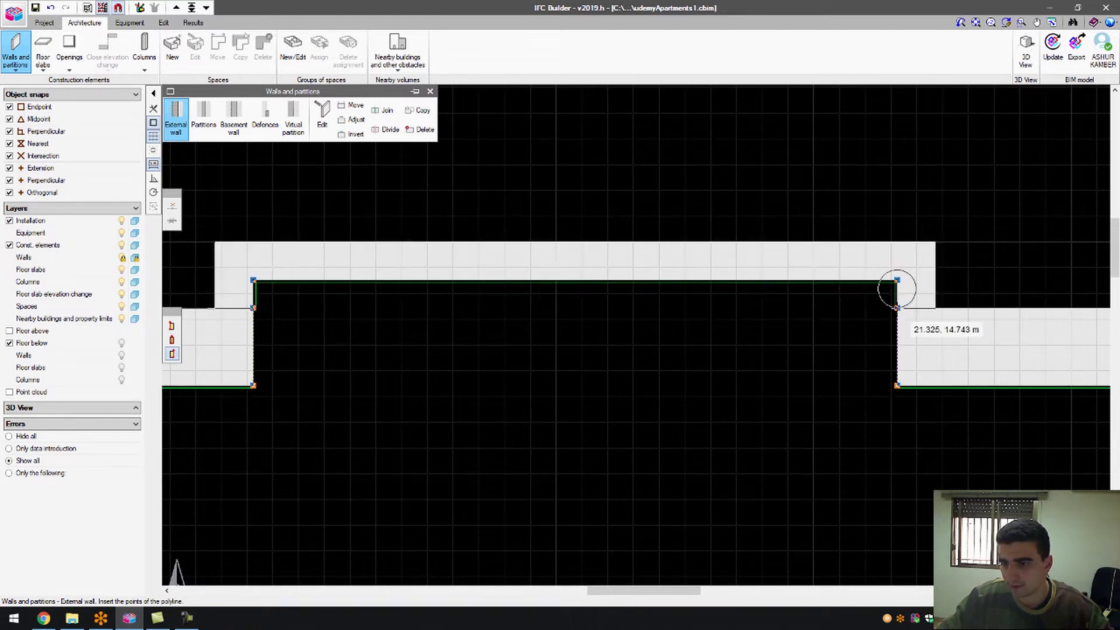
- Inspect the separate rectangular template outline north of the central bay and end the external wall command
scroll(863, 312, down, 5)
scroll(660, 304, down, 4)
scroll(719, 210, up, 5)
scroll(637, 248, up, 2)
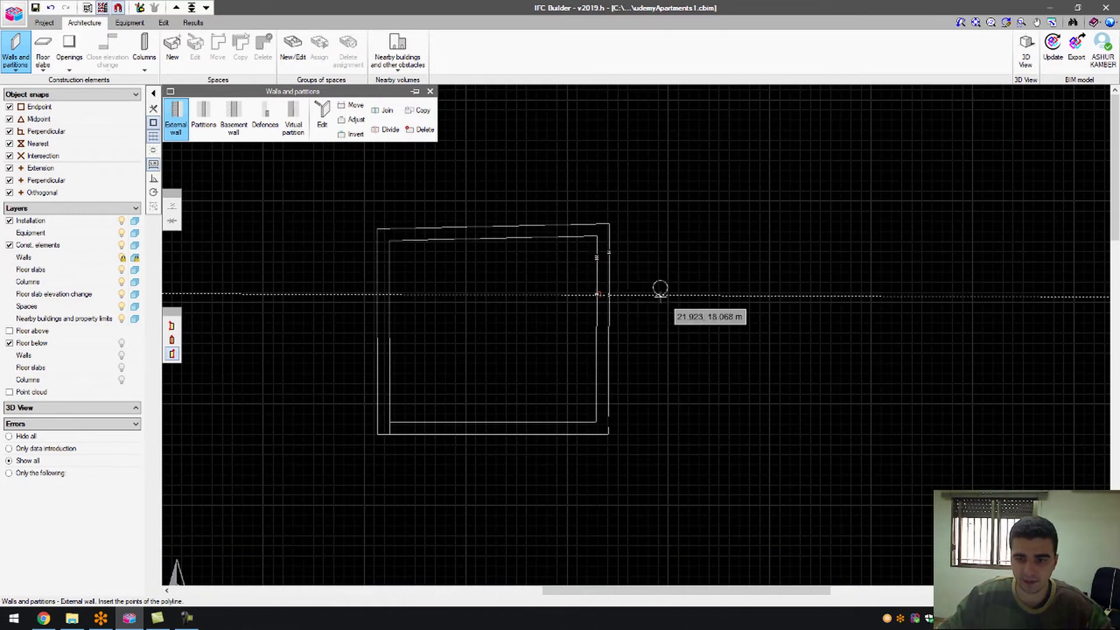
click(643, 294)
click(614, 324)
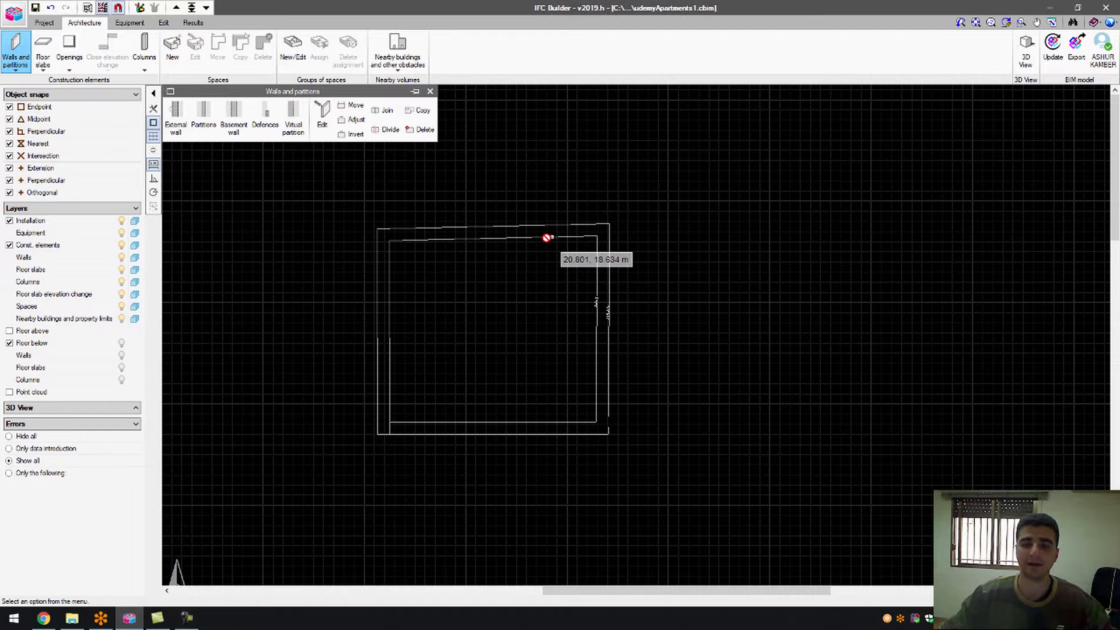
- Create an external wall type with reference BasementWall05, reduce its thickness, and select it for drawing
click(173, 120)
click(607, 303)
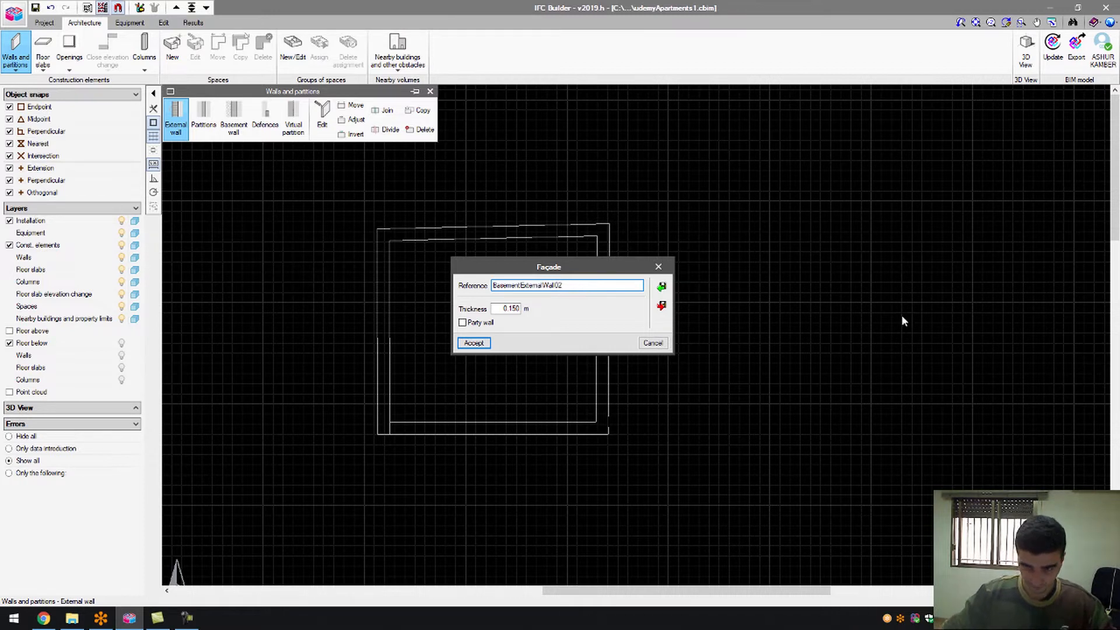
click(652, 343)
click(593, 303)
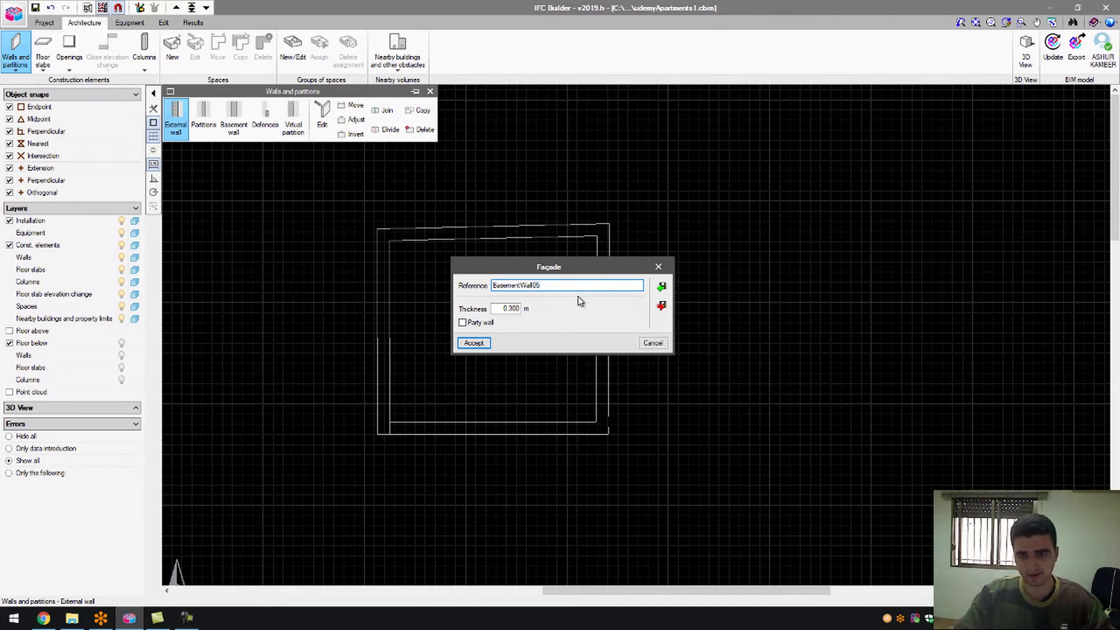
click(514, 308)
text(0)
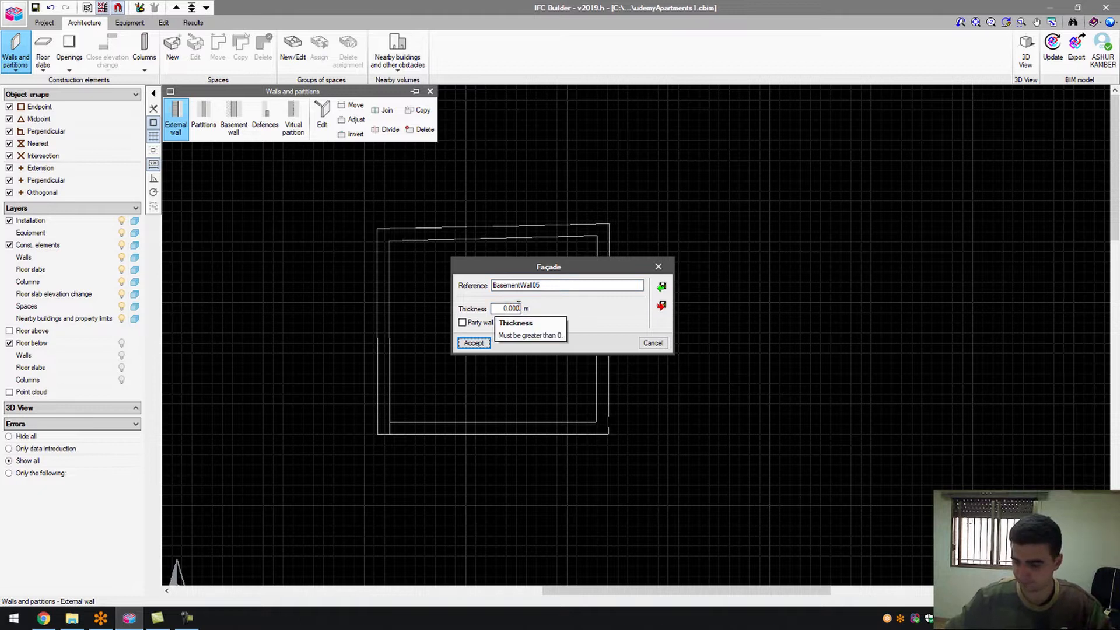
double_click(518, 307)
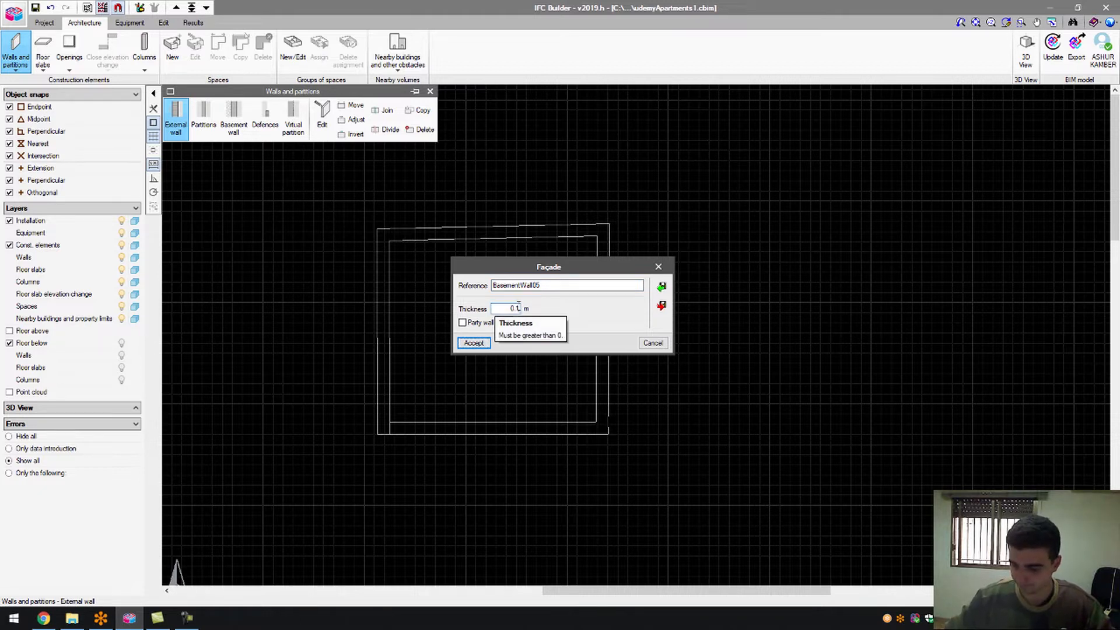
click(473, 343)
click(510, 325)
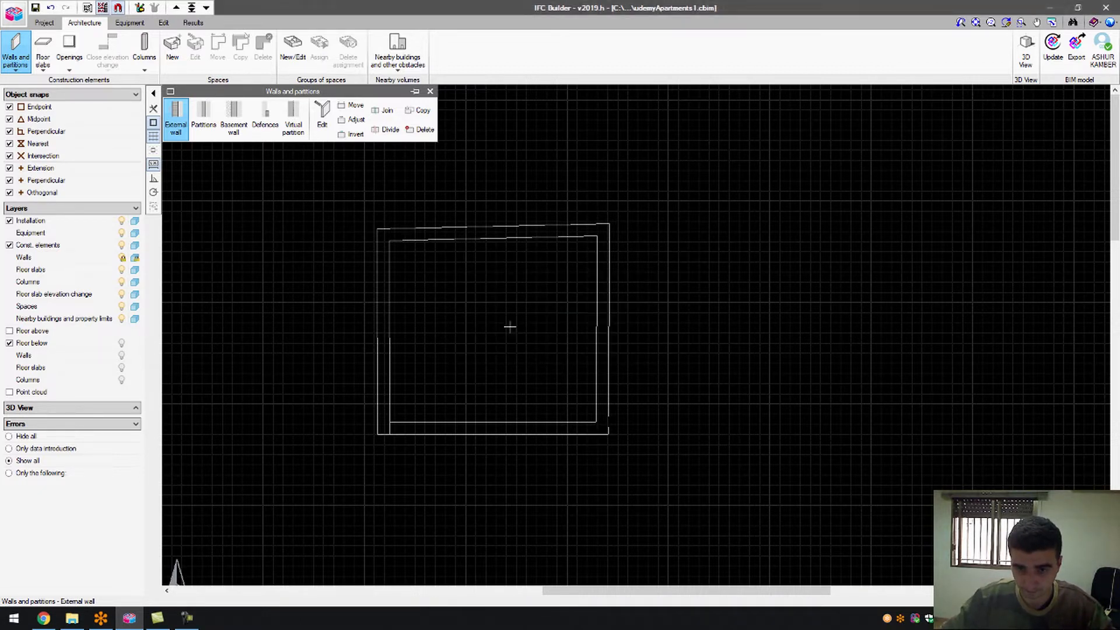
- Trace the separate rectangular outline north of the central bay with external walls, clockwise from its southwest corner along the outer line
click(377, 429)
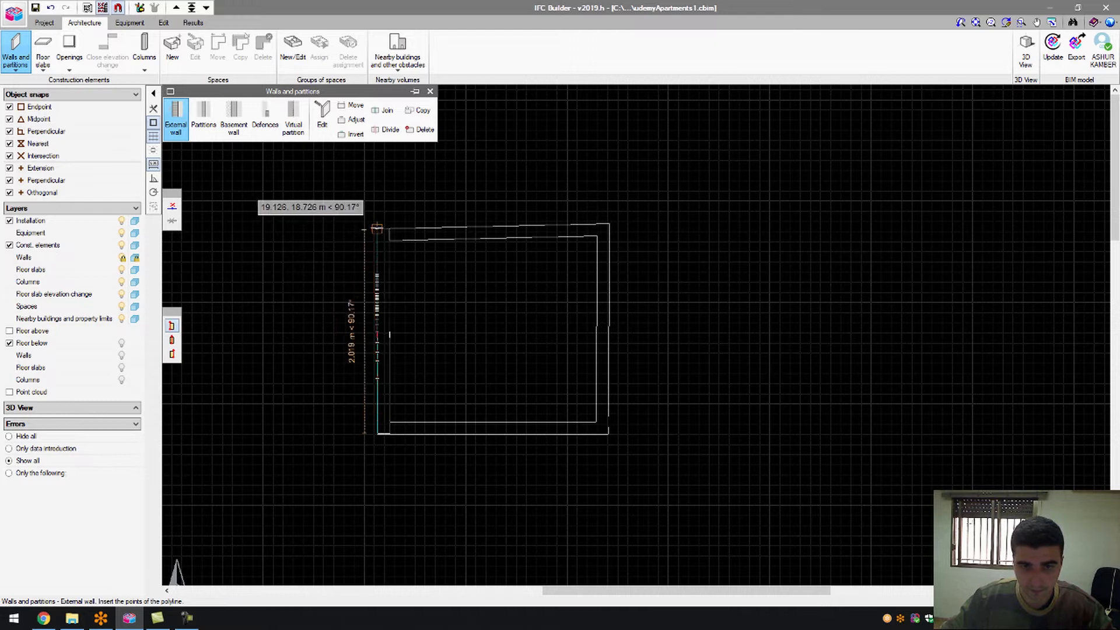
click(377, 228)
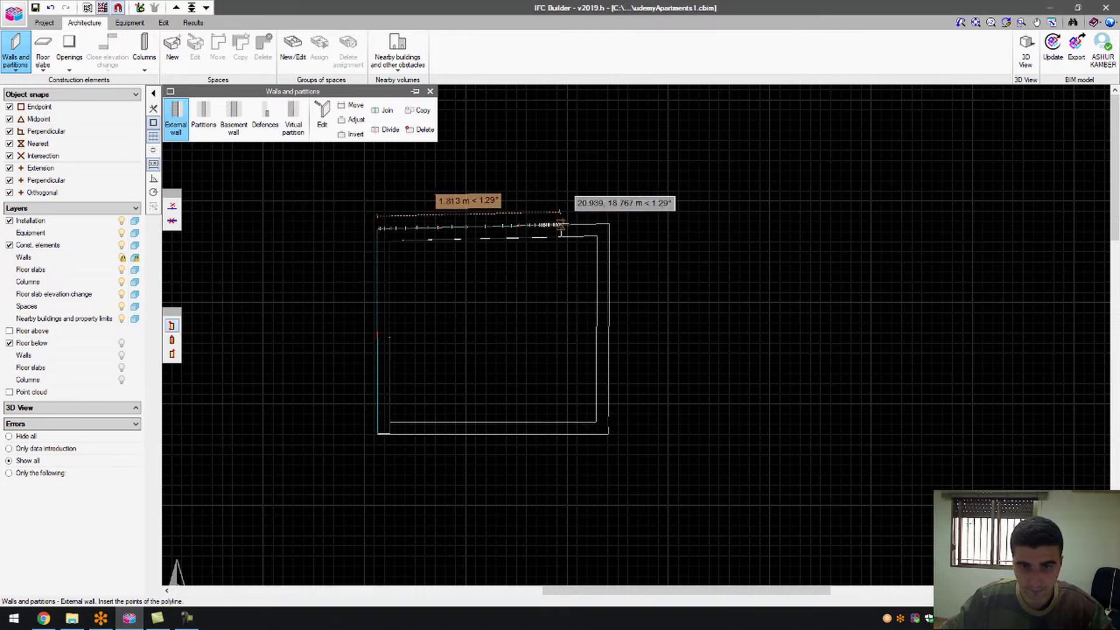
click(609, 223)
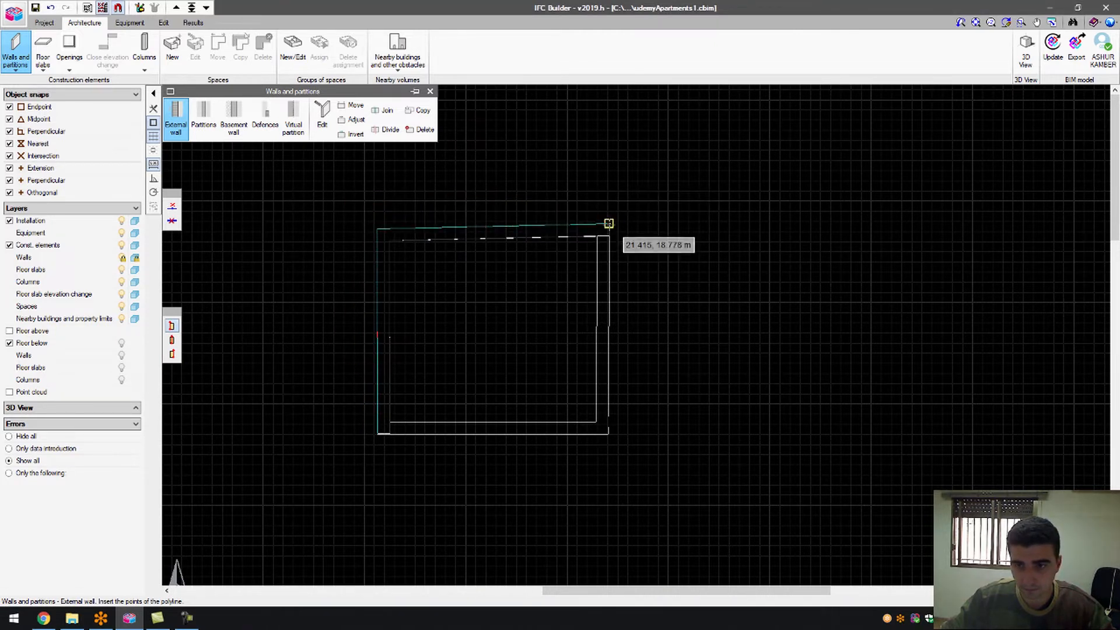
click(609, 433)
click(392, 434)
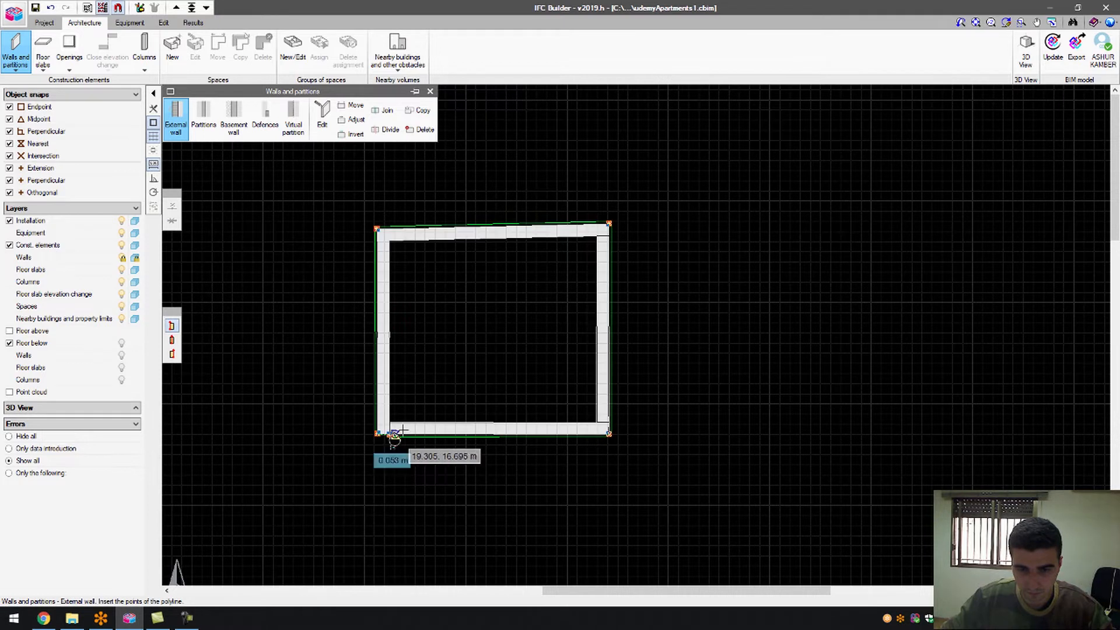
- Make the DEFENCE layer of the GroundFloor template view visible alongside EXTERNAL_WALL
scroll(408, 437, down, 3)
scroll(500, 339, down, 2)
scroll(524, 292, down, 2)
scroll(470, 450, up, 3)
scroll(580, 430, down, 2)
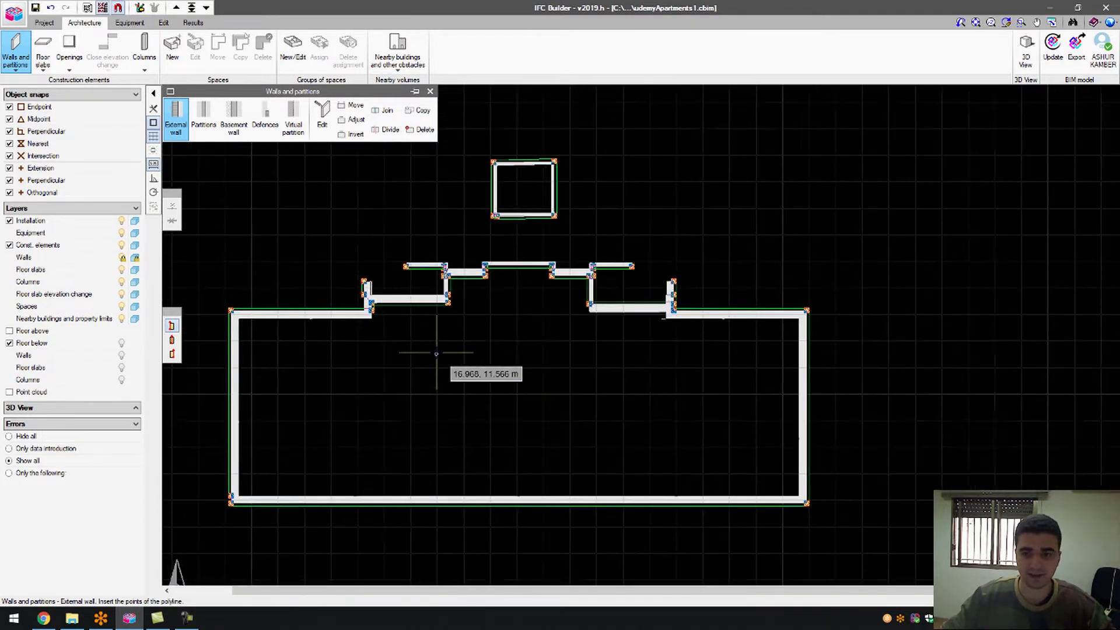
scroll(436, 353, up, 1)
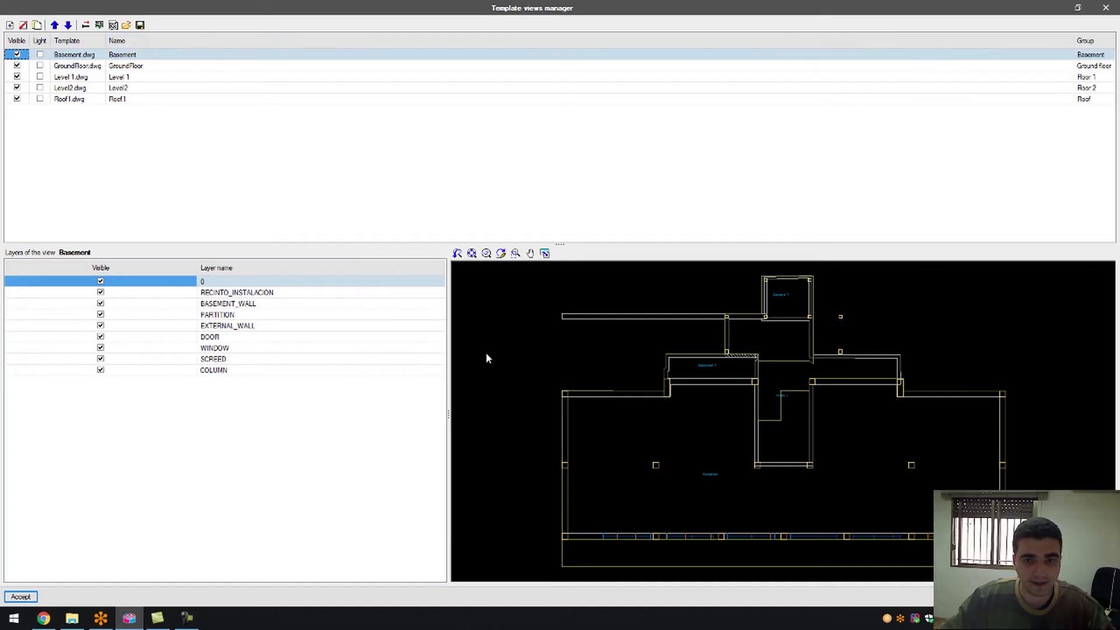
click(137, 65)
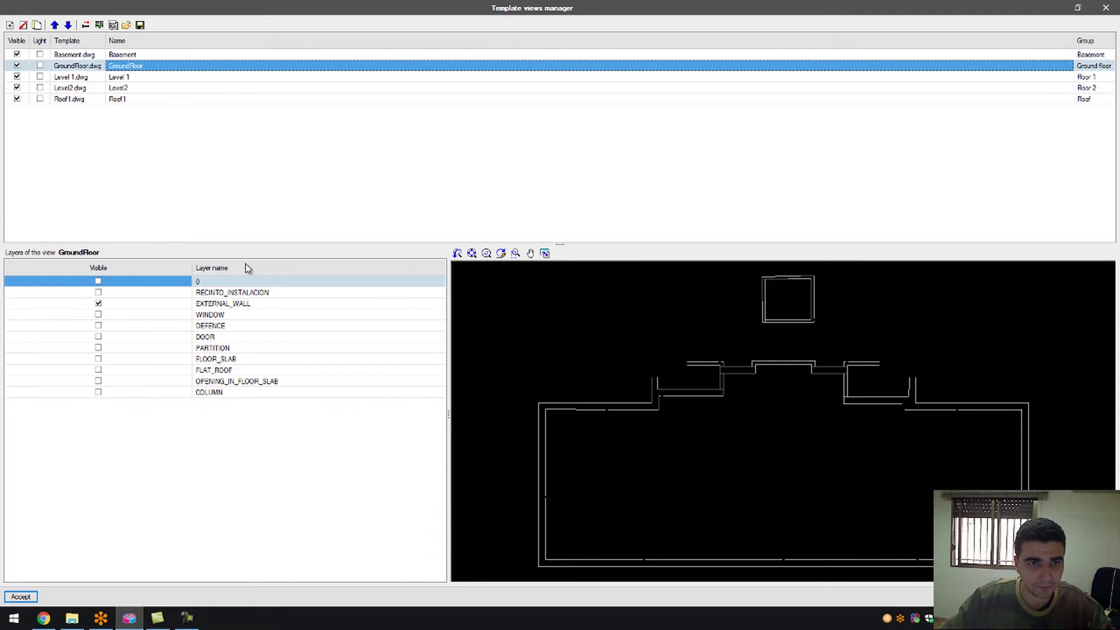
click(99, 326)
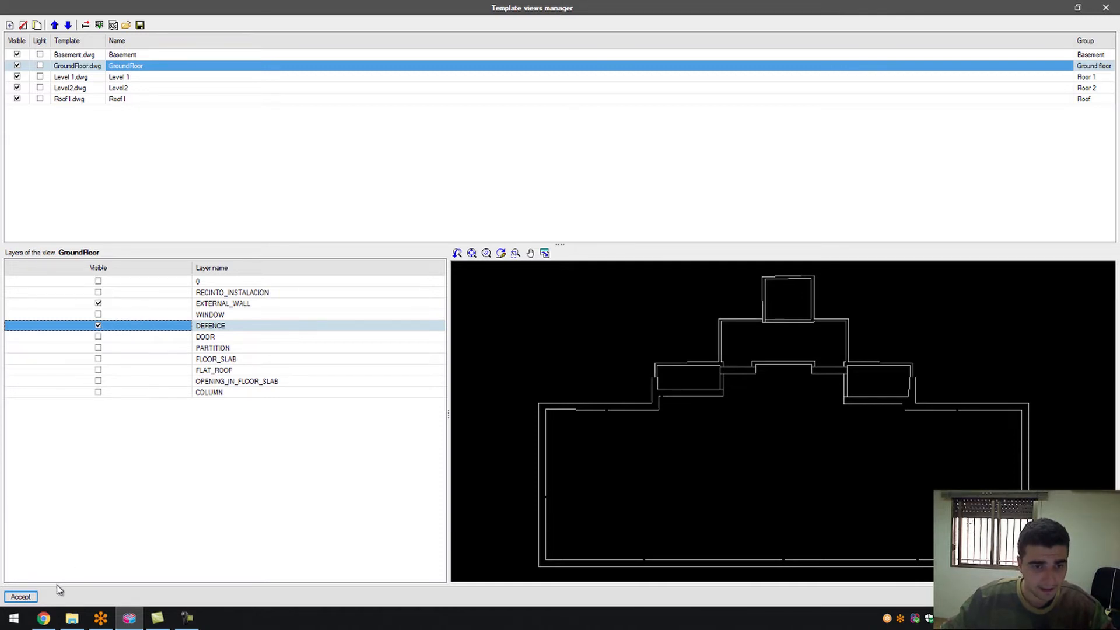
click(20, 596)
- Create a defence type with reference GroundFloorDefense01, keeping the default thickness and height
scroll(700, 262, up, 5)
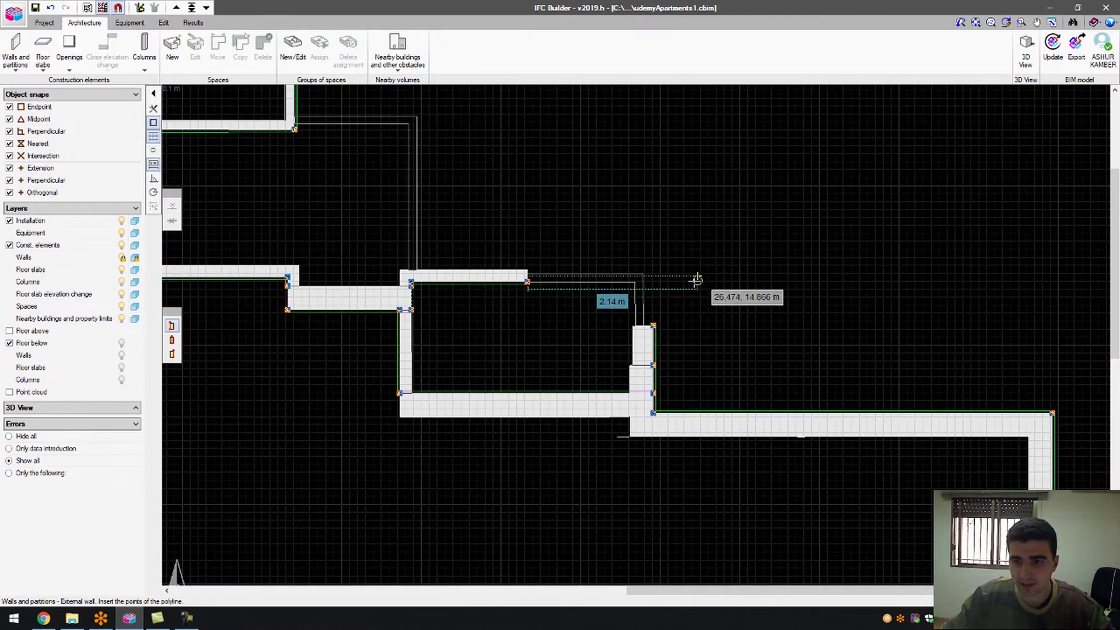
scroll(697, 280, up, 2)
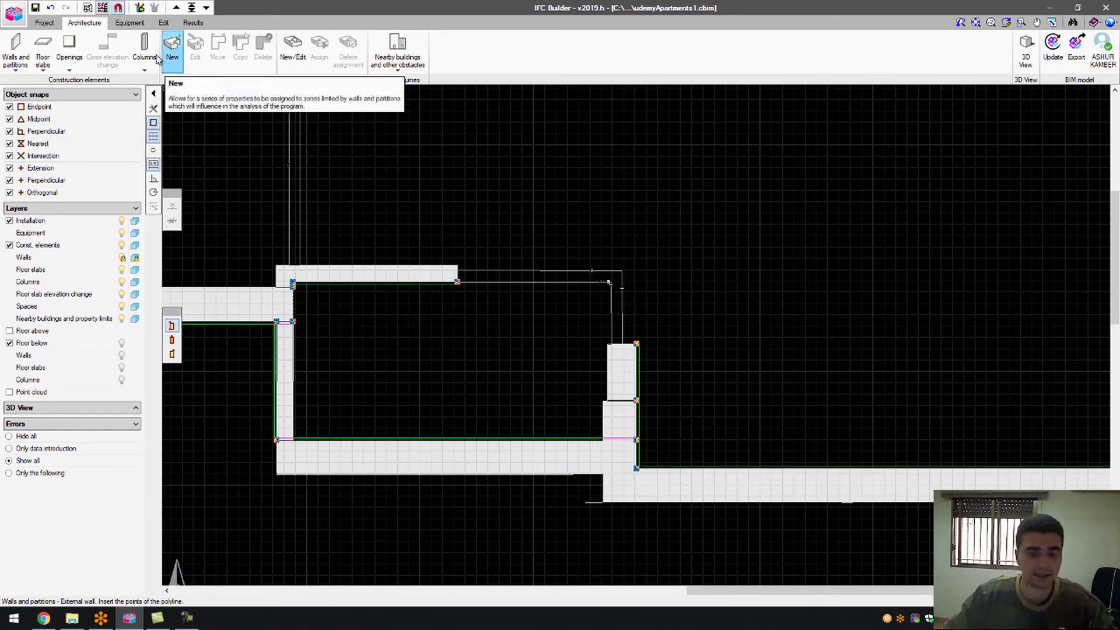
click(26, 66)
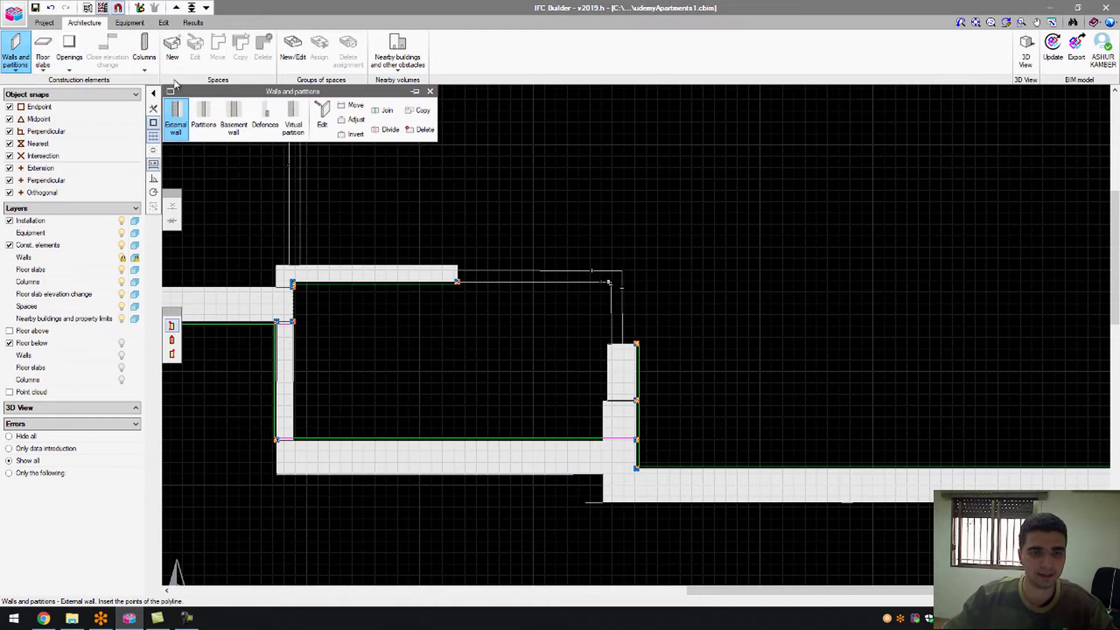
click(266, 119)
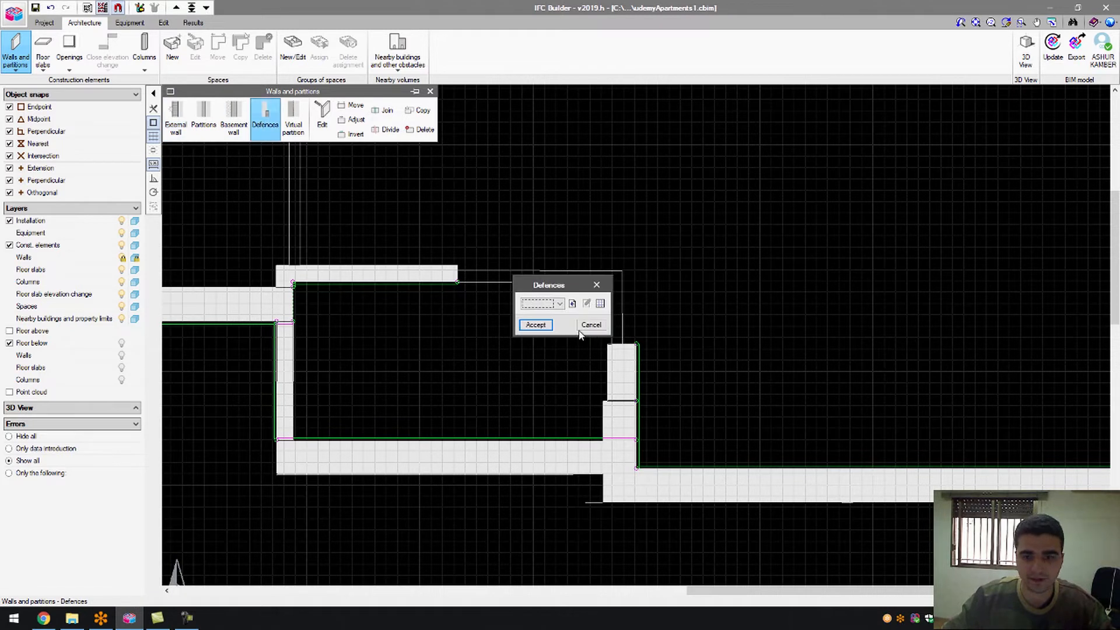
click(572, 303)
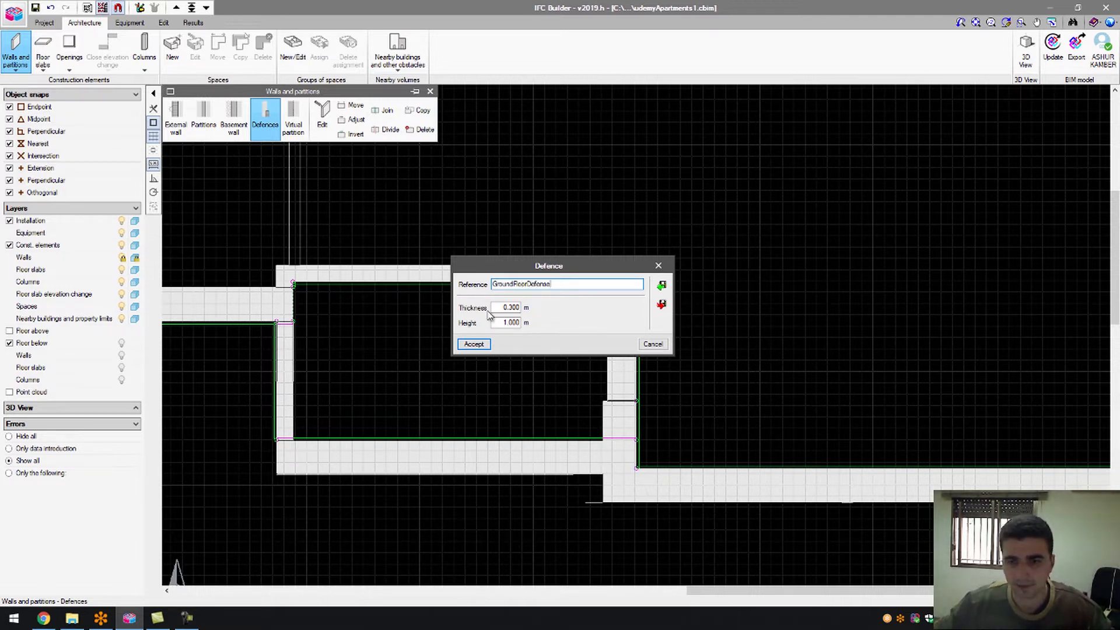
click(488, 346)
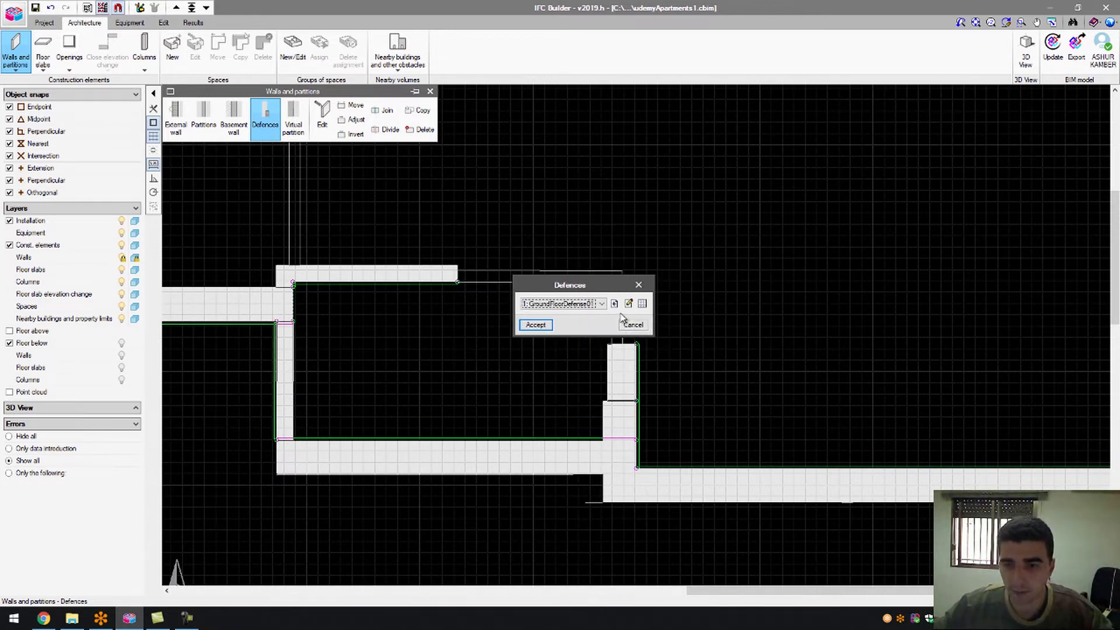
click(629, 303)
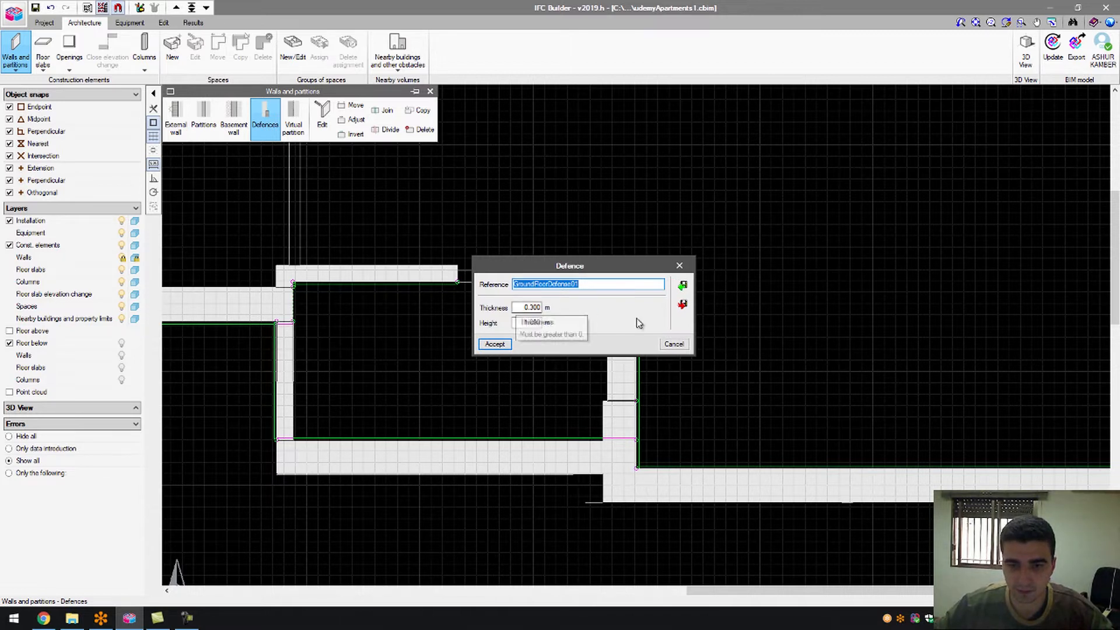
click(672, 343)
click(640, 328)
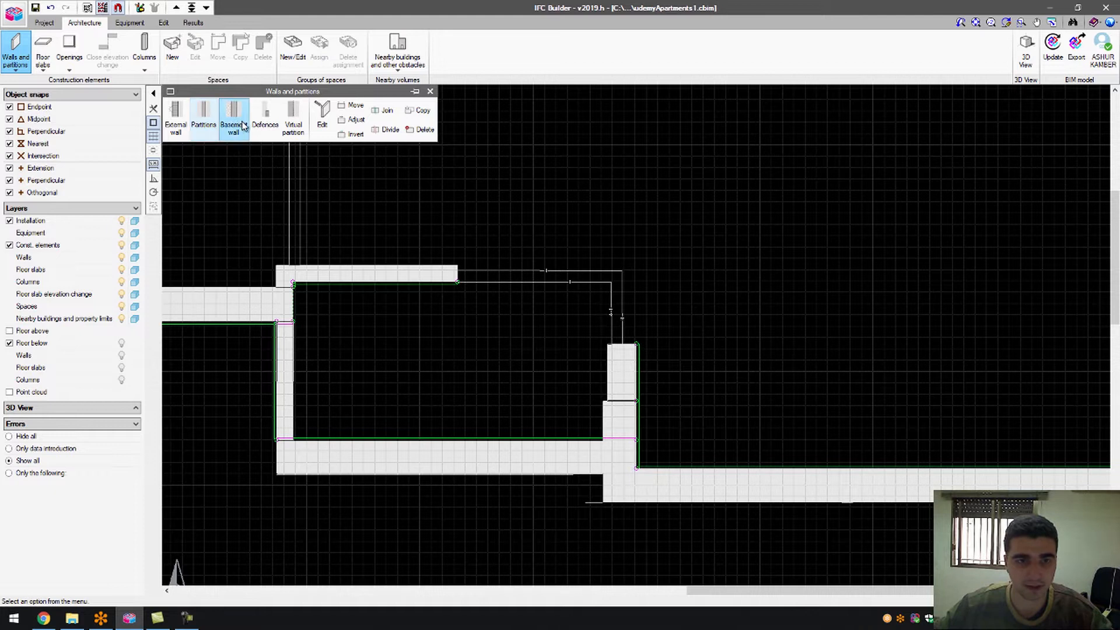
- Set the thickness of defence type GroundFloorDefense01 to 0.1 m and select it for drawing
click(265, 117)
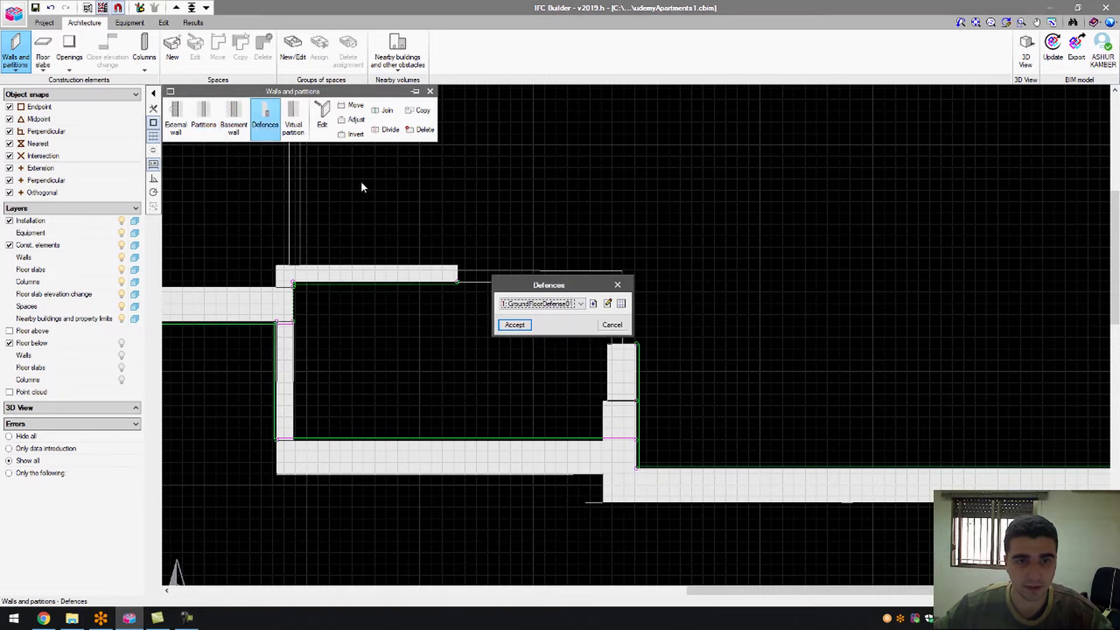
click(606, 303)
text(0.1)
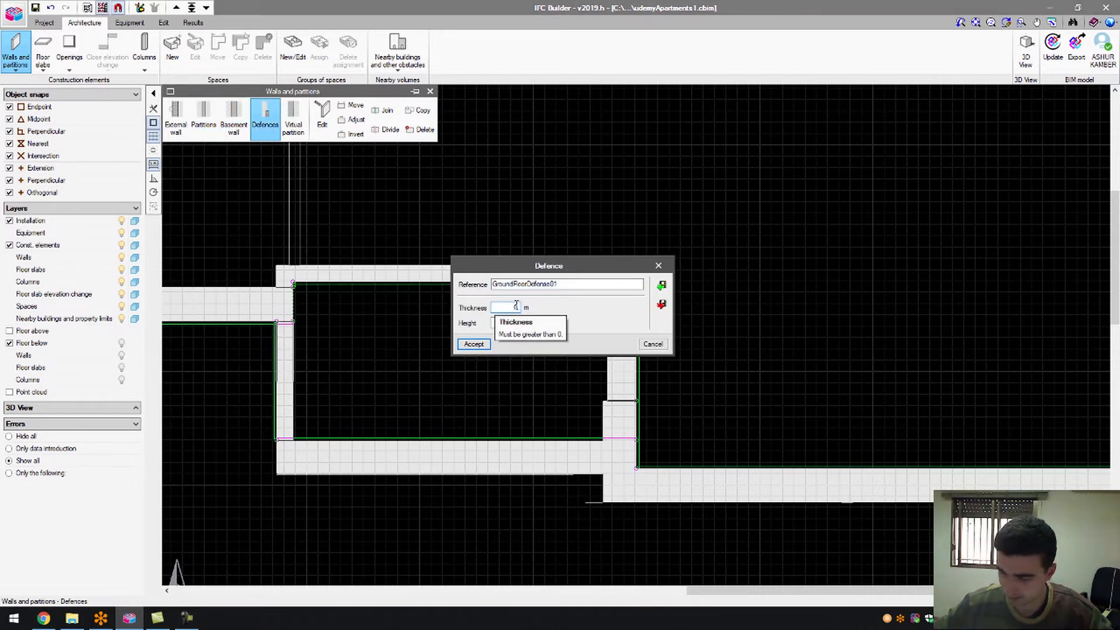
click(514, 325)
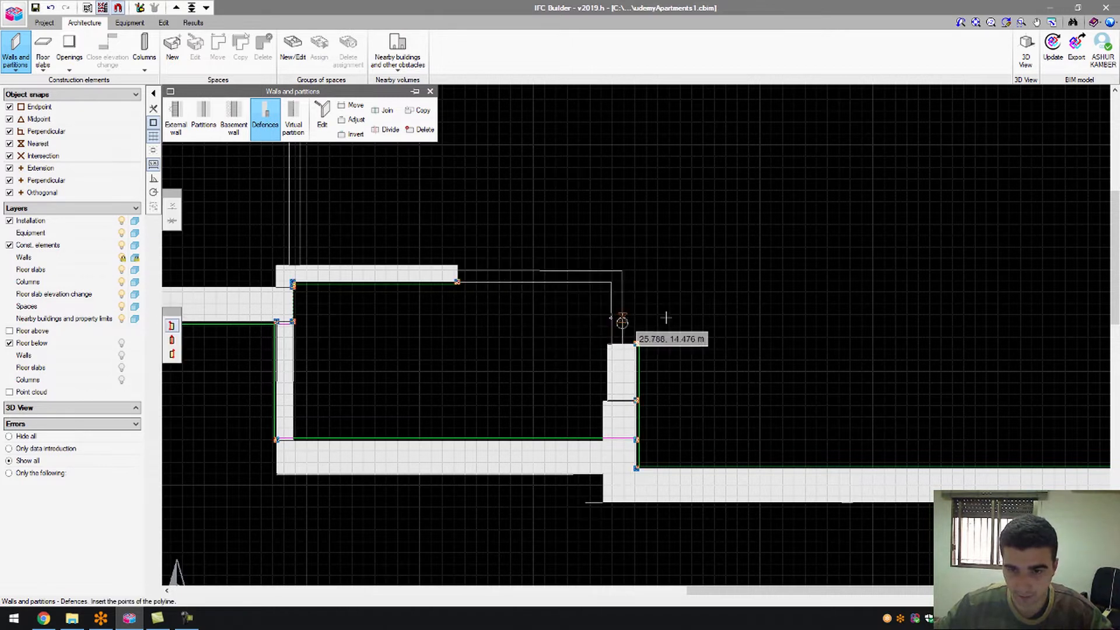
- Draw the east L-shaped defence along the template's inner line, from the short wall's north end up and west to the upper wall's east end
scroll(568, 344, up, 3)
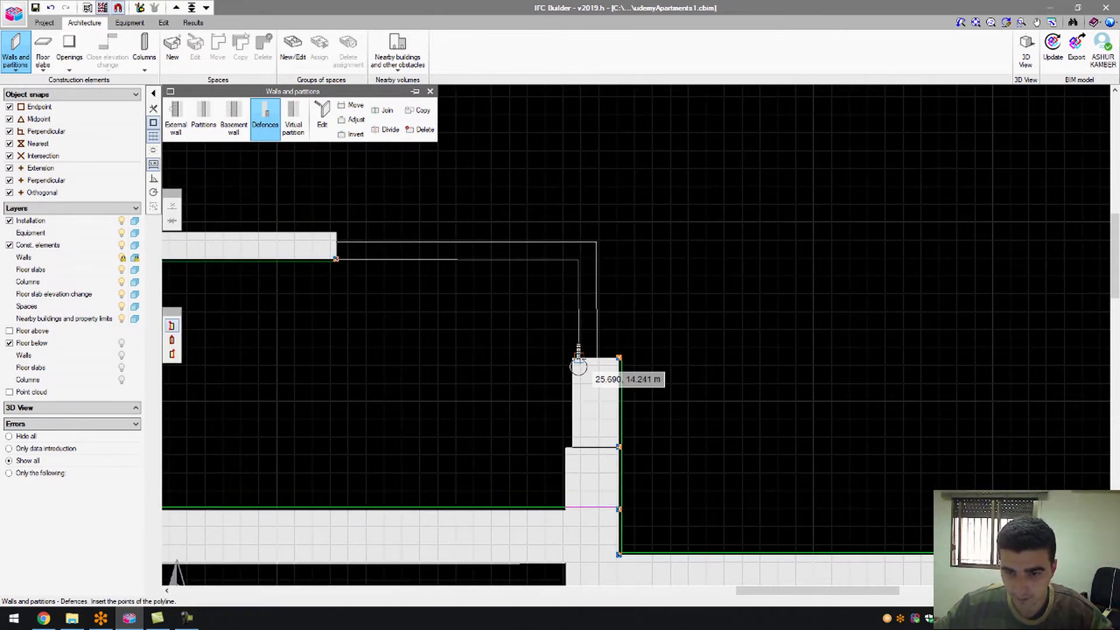
click(578, 358)
click(578, 259)
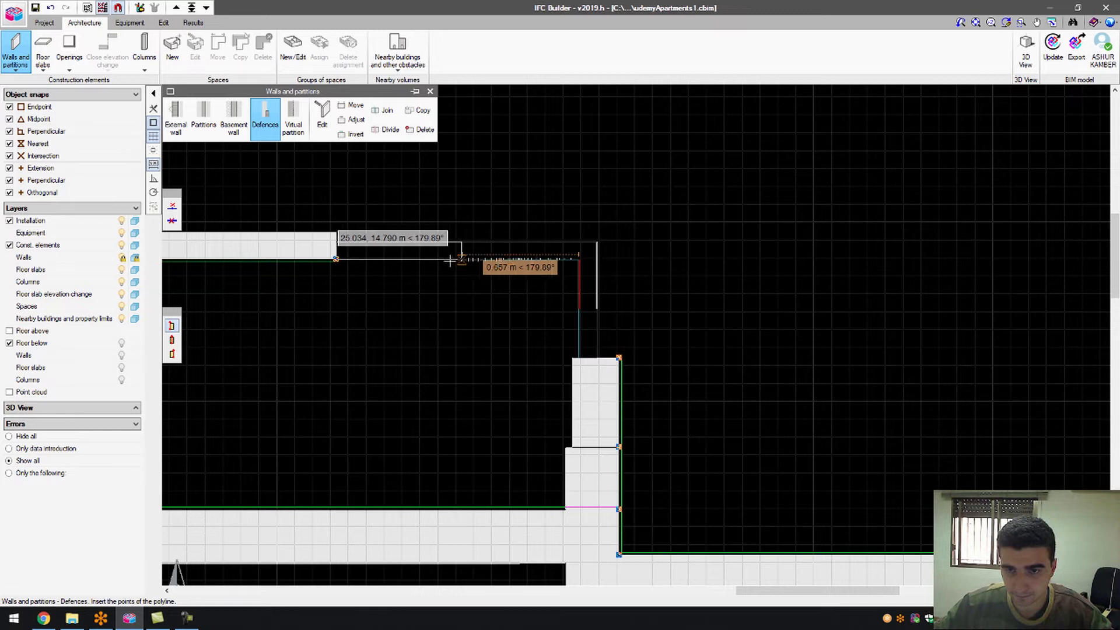
click(335, 259)
right_click(335, 259)
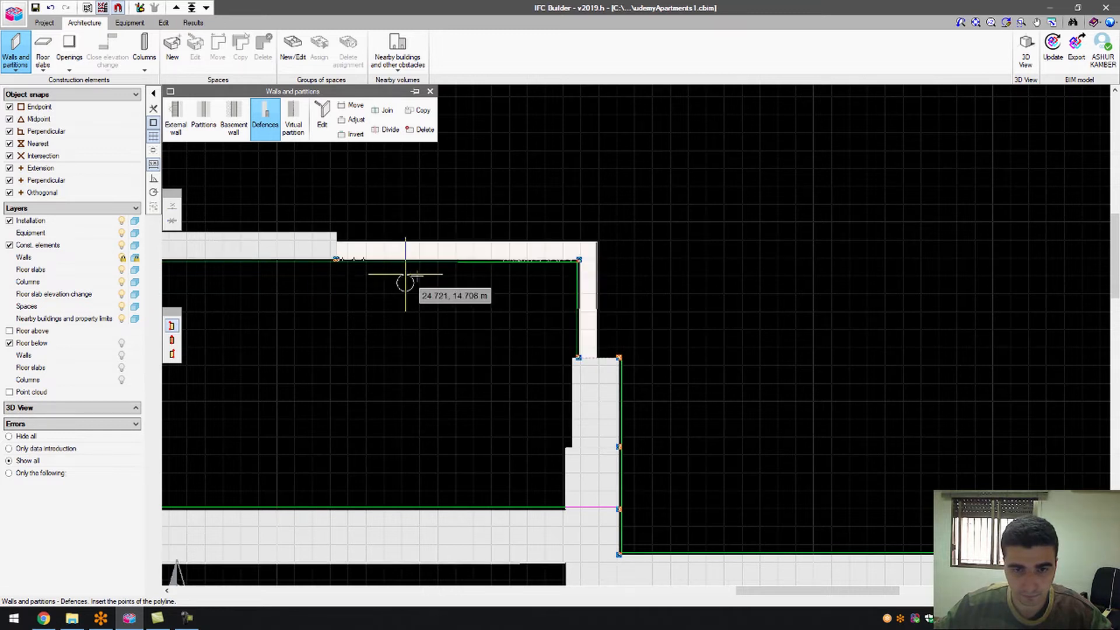
- Draw the west L-shaped defence from 0.128 m east of the short wall's northwest corner, about 0.65 m north and 1.4 m east to the upper wall
scroll(670, 277, down, 8)
scroll(409, 295, up, 3)
scroll(365, 285, up, 2)
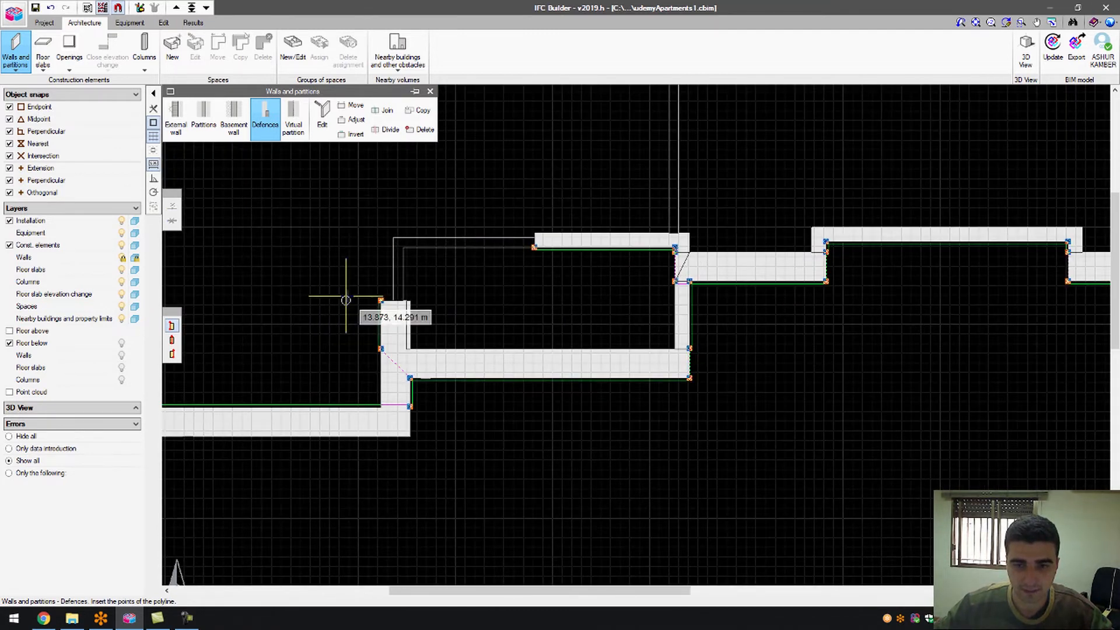
scroll(403, 301, up, 3)
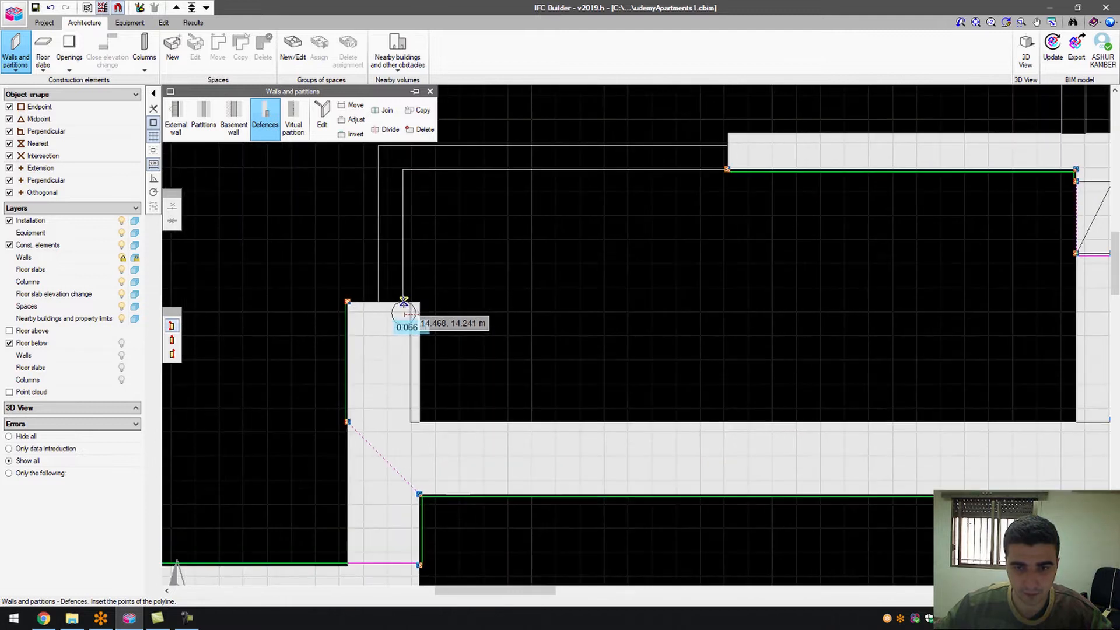
scroll(403, 300, up, 3)
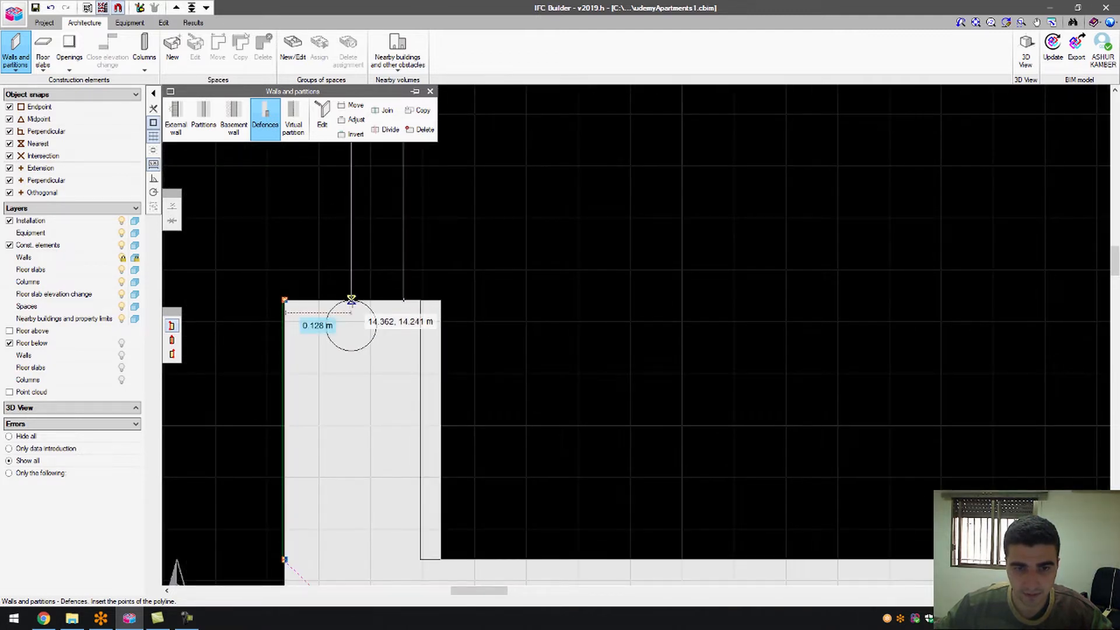
key(Return)
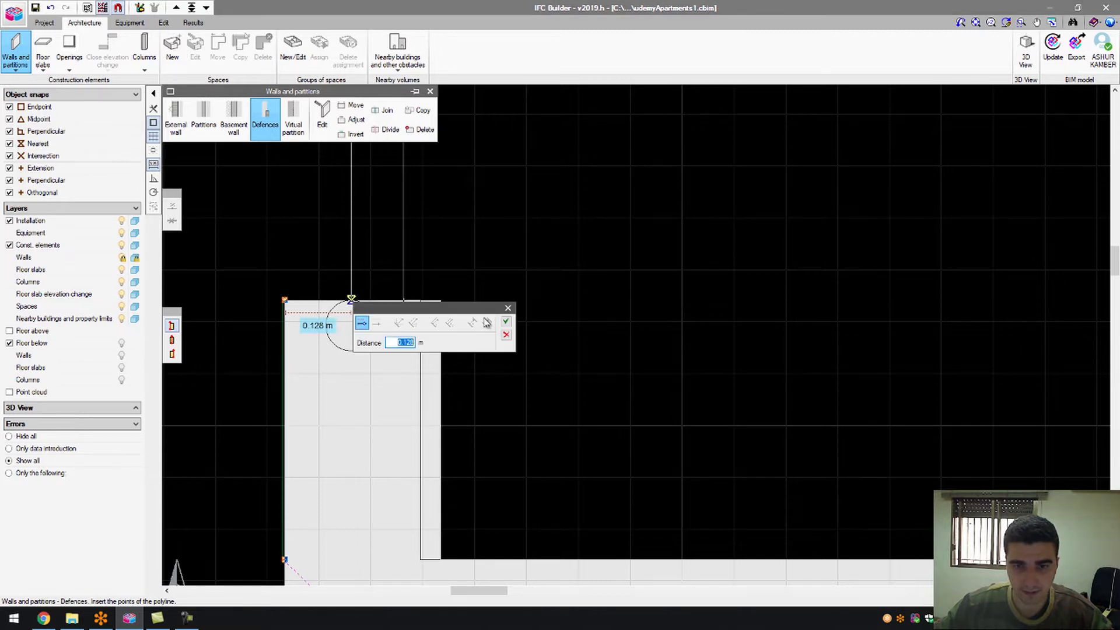
click(505, 322)
scroll(347, 321, down, 5)
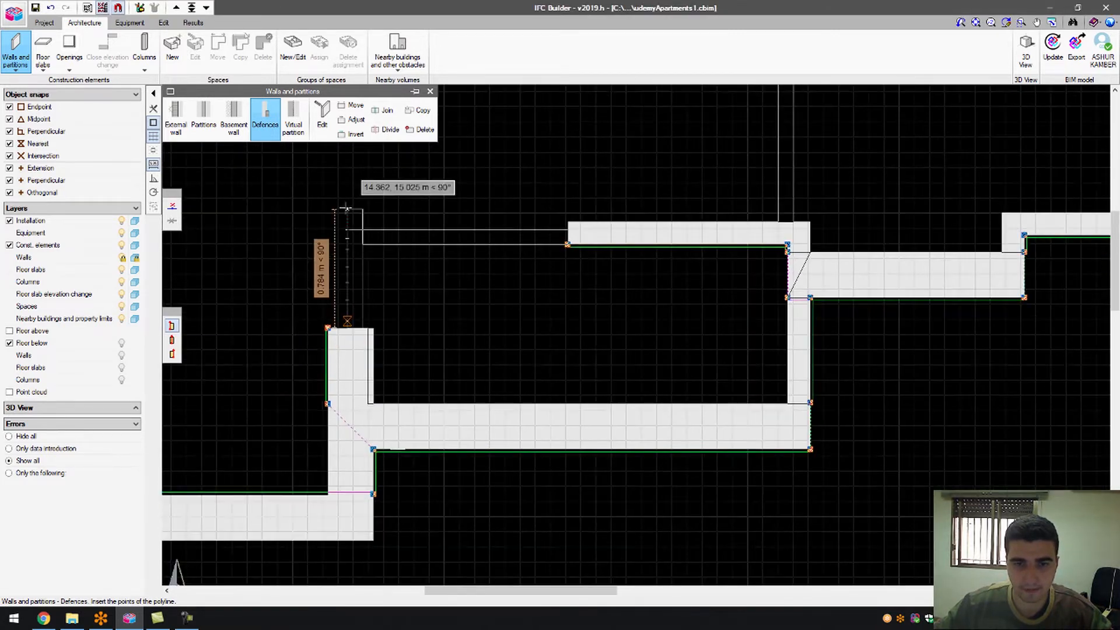
click(347, 229)
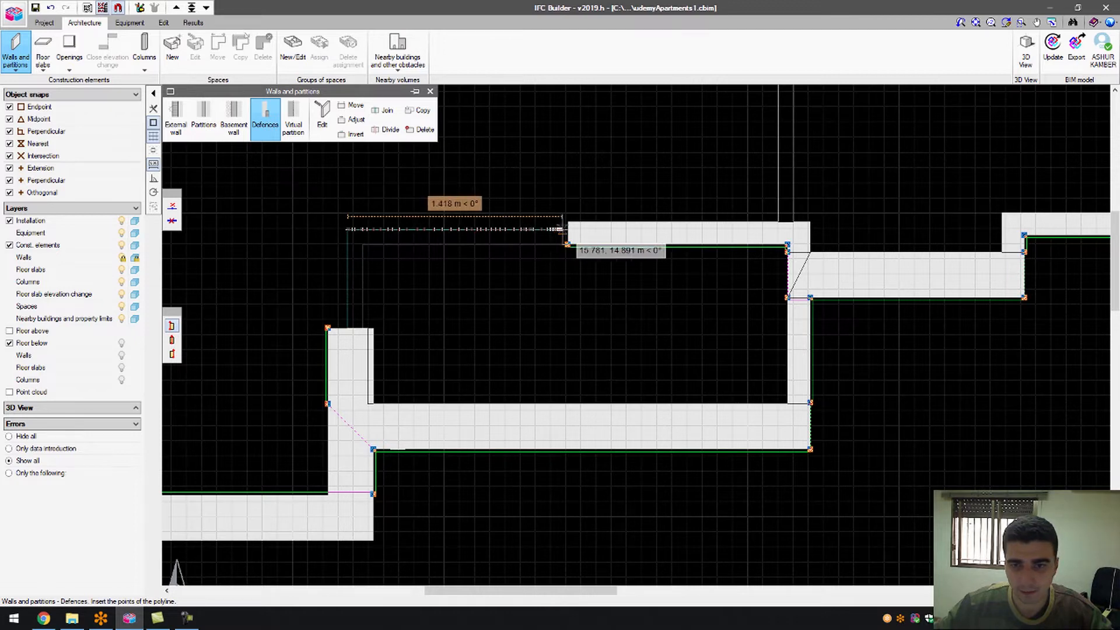
click(566, 229)
scroll(437, 250, down, 2)
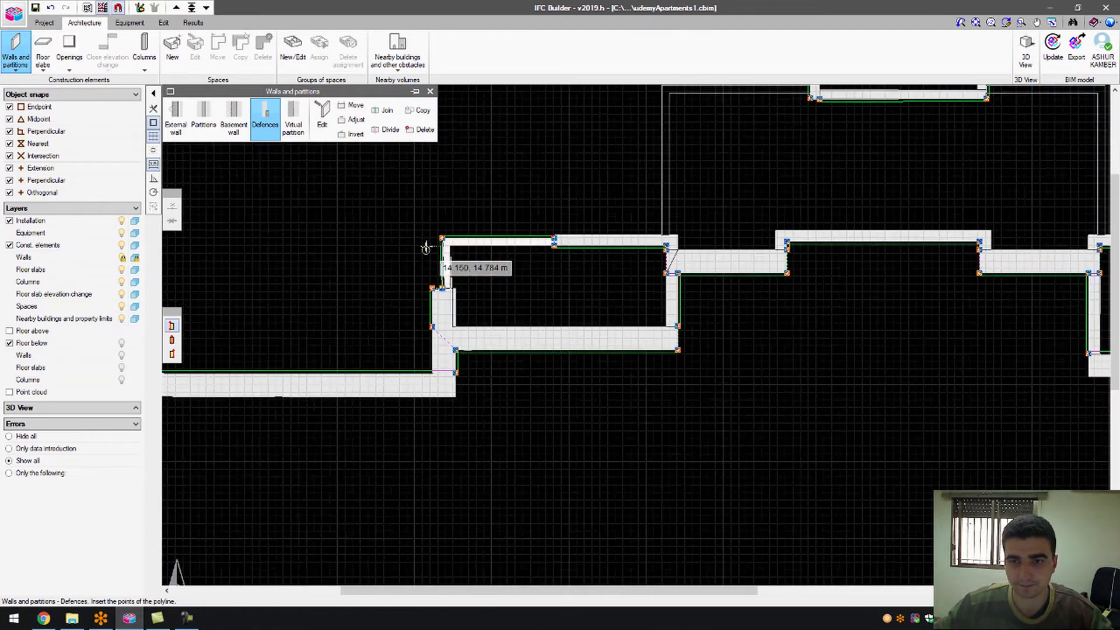
scroll(462, 242, up, 3)
scroll(462, 277, up, 4)
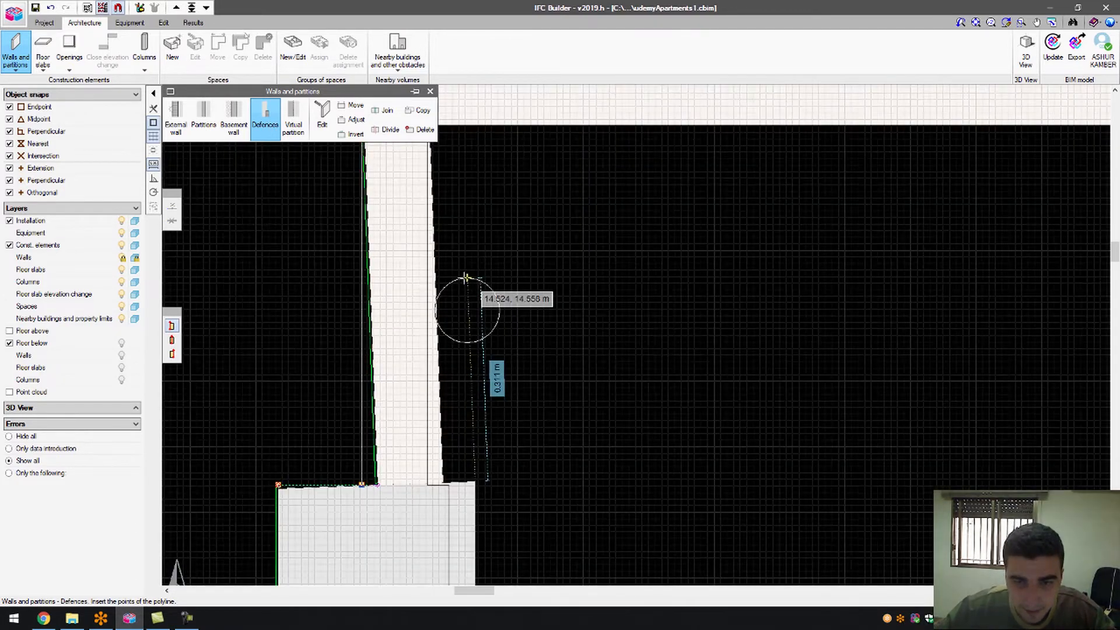
- Delete the west L-shaped defence between the short wall and the upper wall
scroll(458, 271, down, 1)
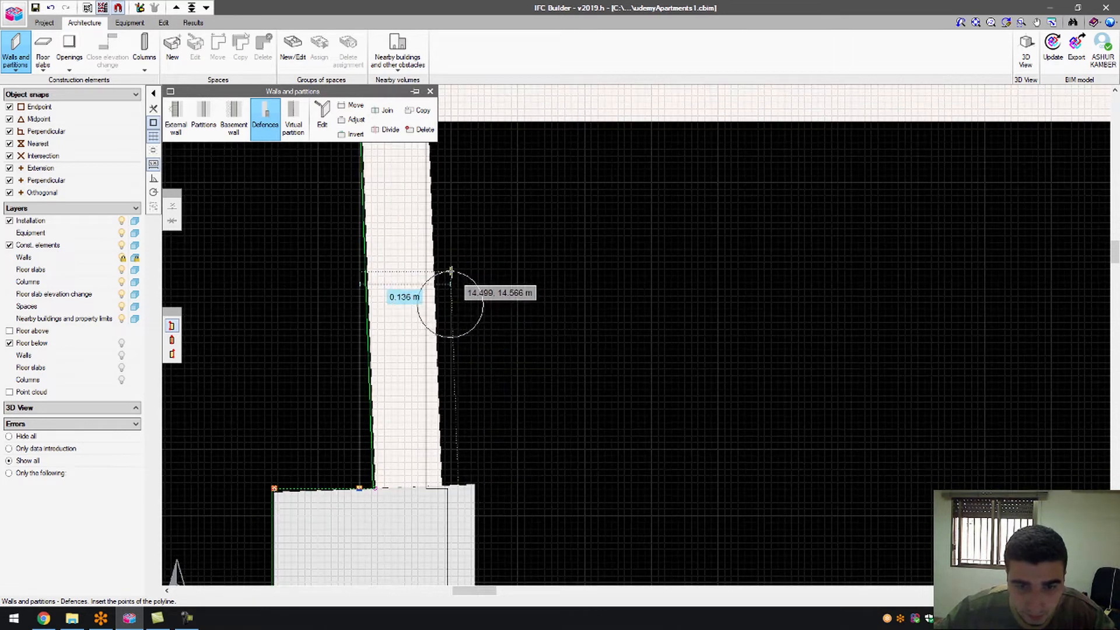
click(419, 129)
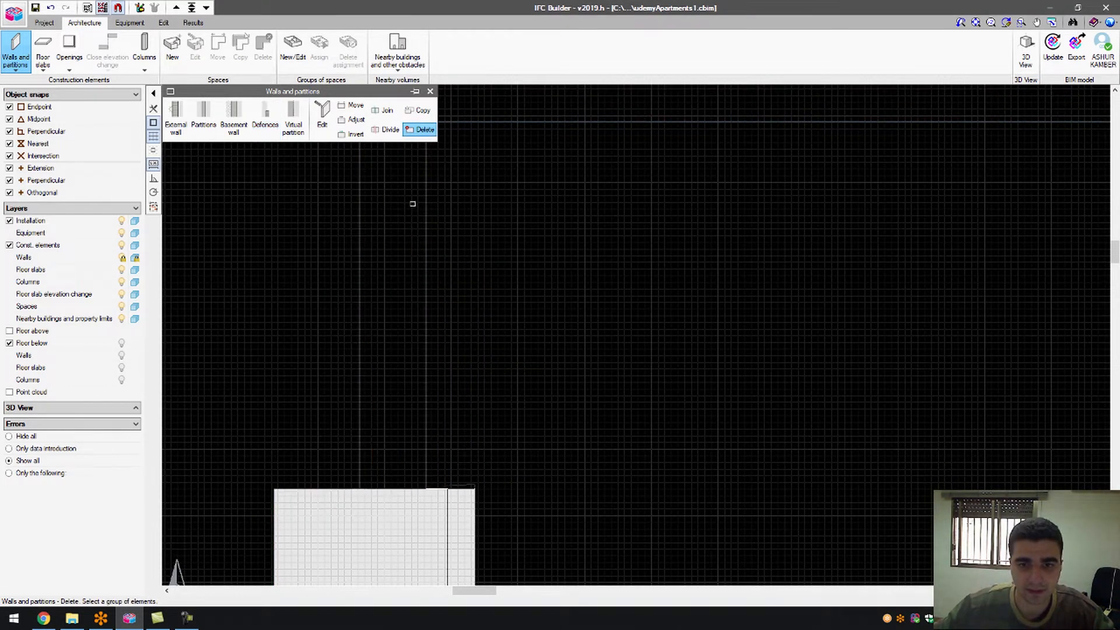
scroll(415, 205, down, 3)
- Redraw the west L-shaped defence from 0.128 m east of the short wall's northwest corner, about 0.65 m north and 1.45 m east to the upper wall
click(265, 119)
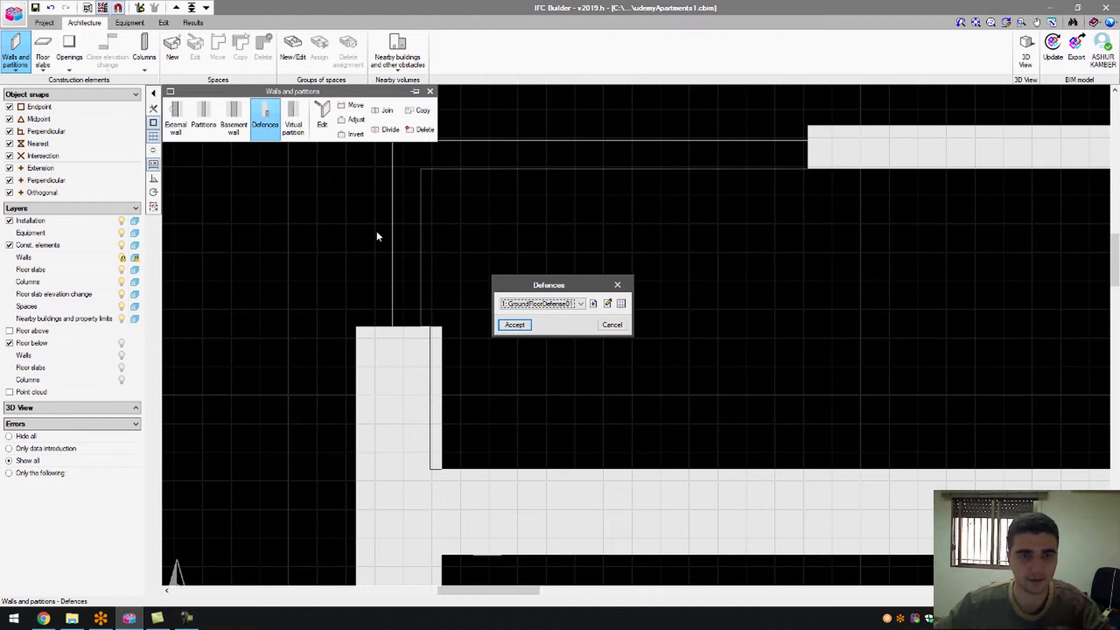
click(523, 328)
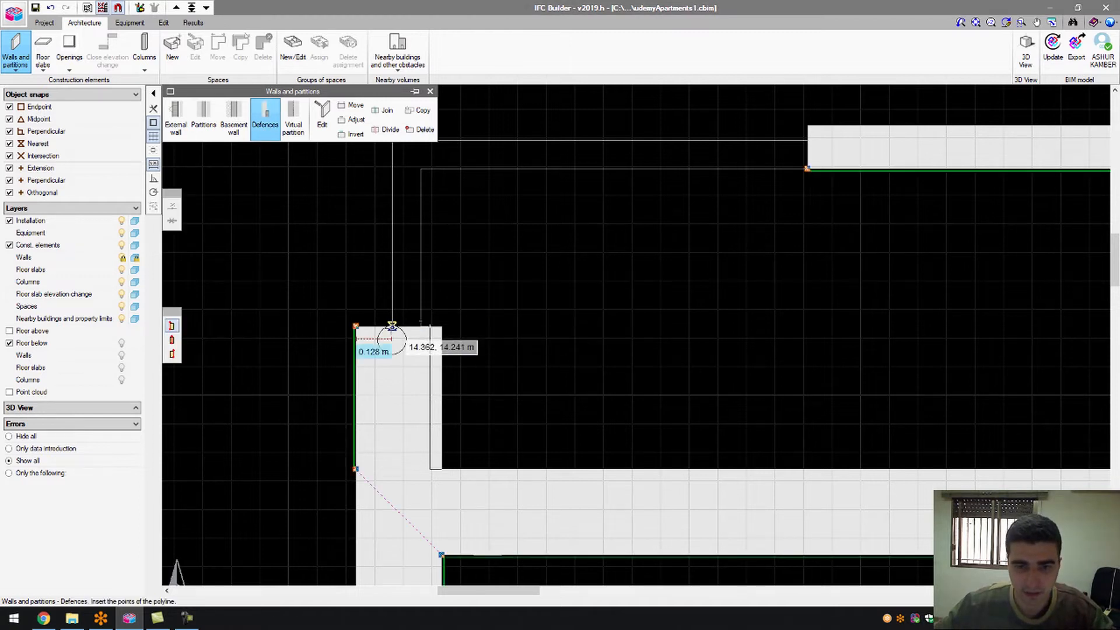
click(392, 325)
key(Return)
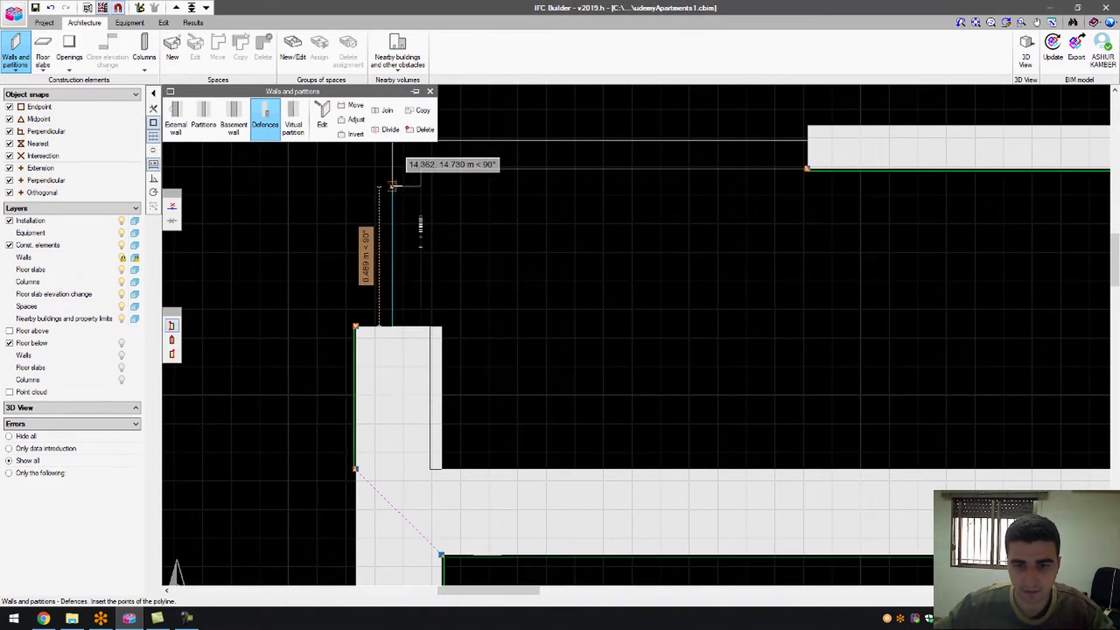
scroll(392, 177, down, 2)
click(392, 157)
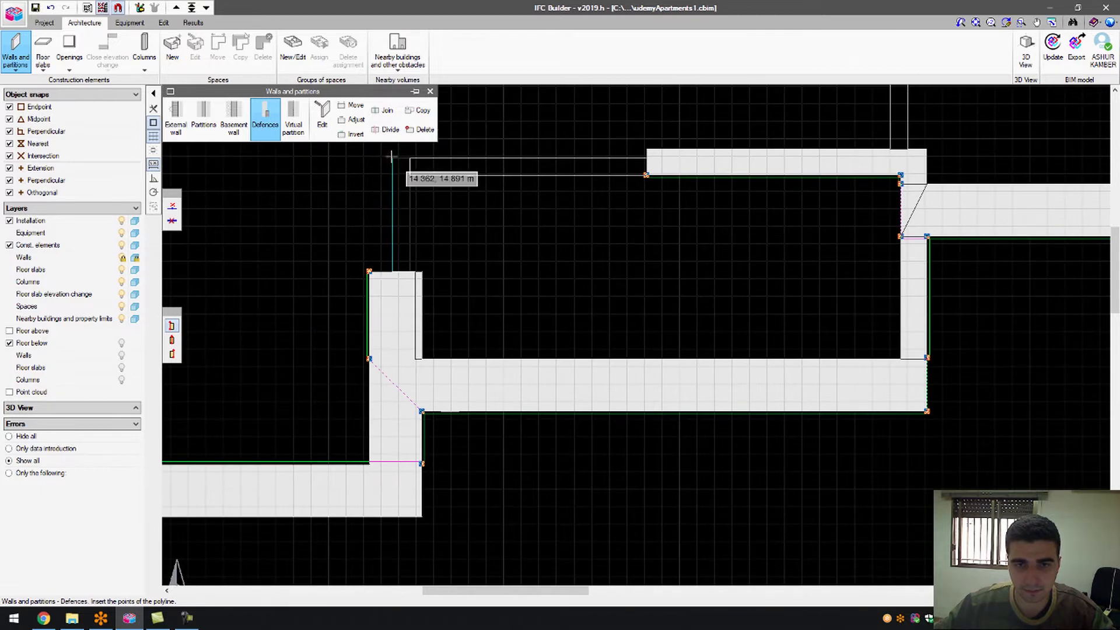
click(646, 156)
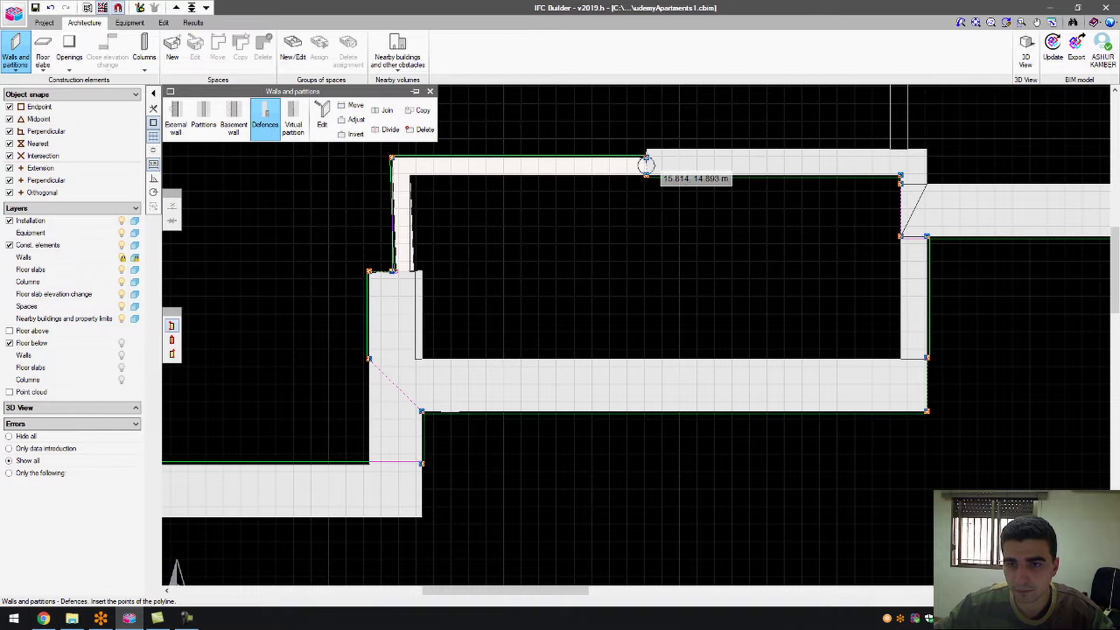
- Try to move the west defence's slanted vertical segment onto the template's outer line
scroll(442, 259, down, 1)
scroll(373, 241, up, 7)
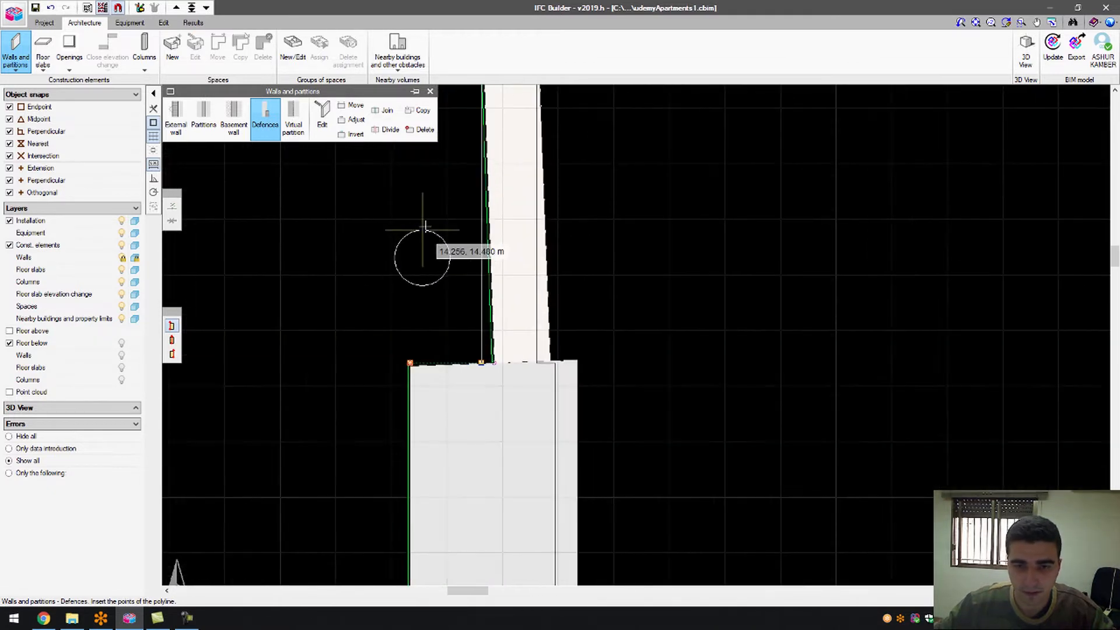
click(352, 106)
click(503, 385)
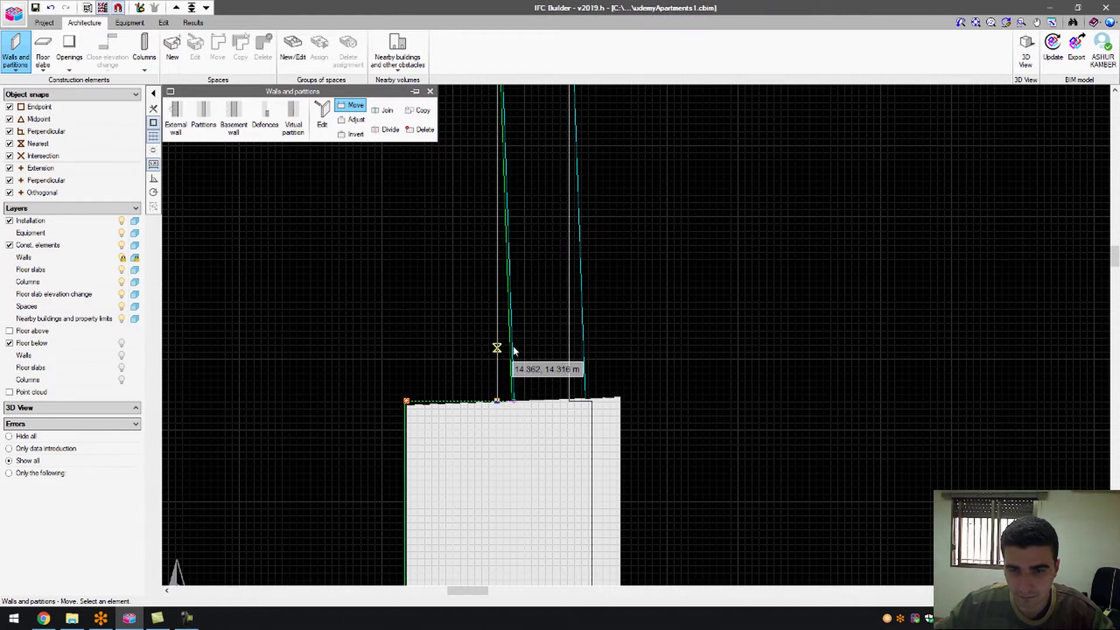
click(477, 284)
click(490, 284)
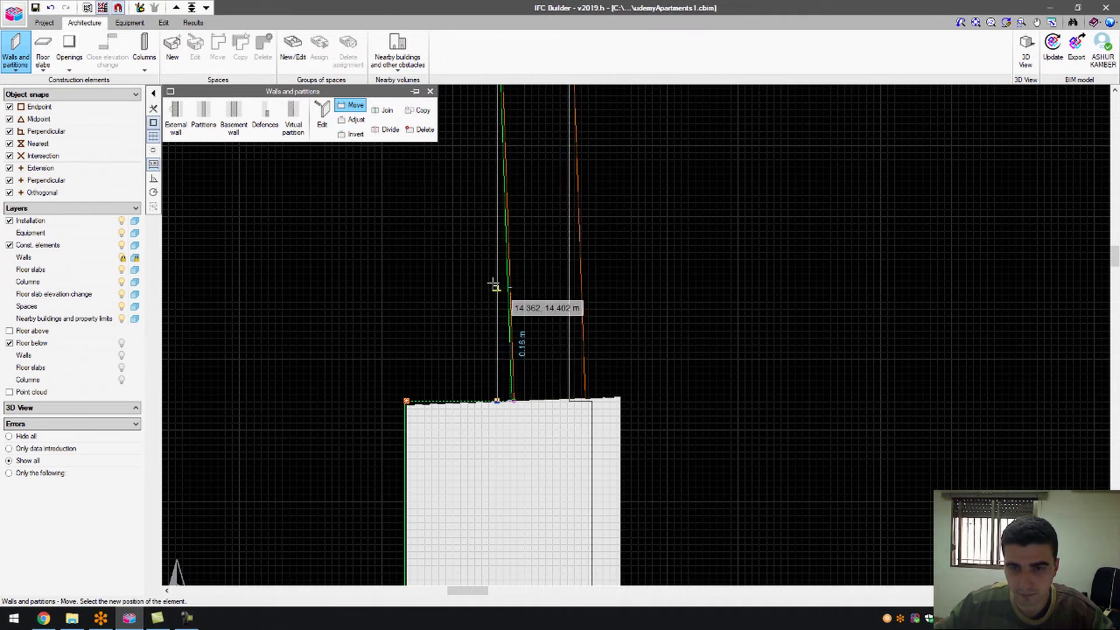
scroll(496, 311, down, 1)
scroll(495, 311, down, 2)
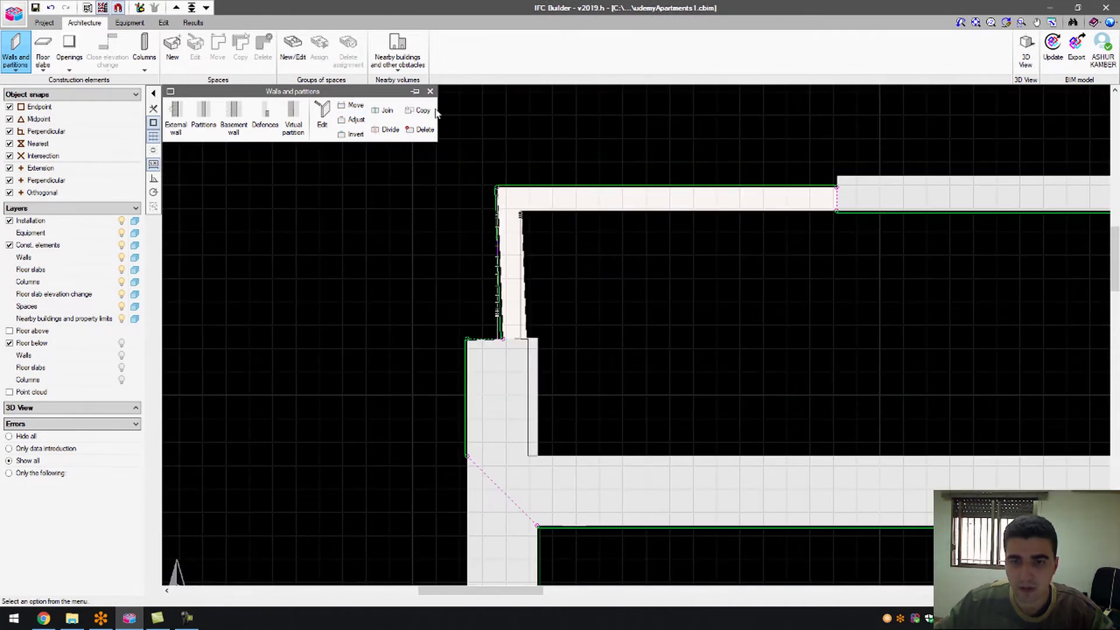
- Delete the redrawn west defence, including both of its segments
click(420, 130)
click(520, 253)
right_click(519, 256)
scroll(512, 241, down, 1)
- Draw the west GroundFloorDefense01 defence along the template's inner line from the upper wall, about 1.34 m west and 0.55 m south to the short wall
click(265, 120)
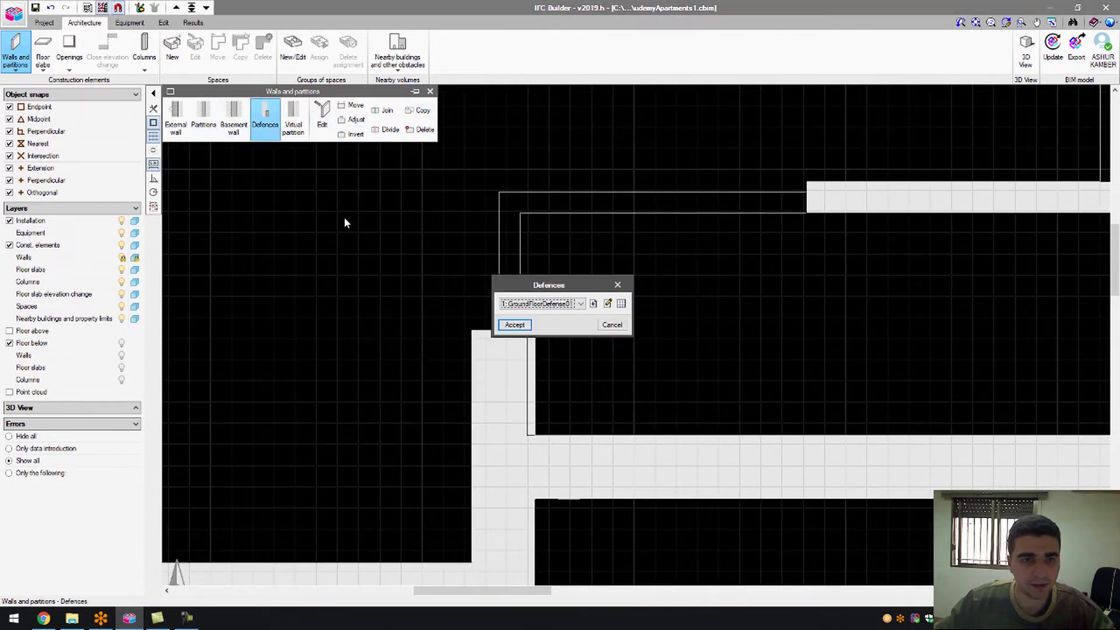
click(513, 324)
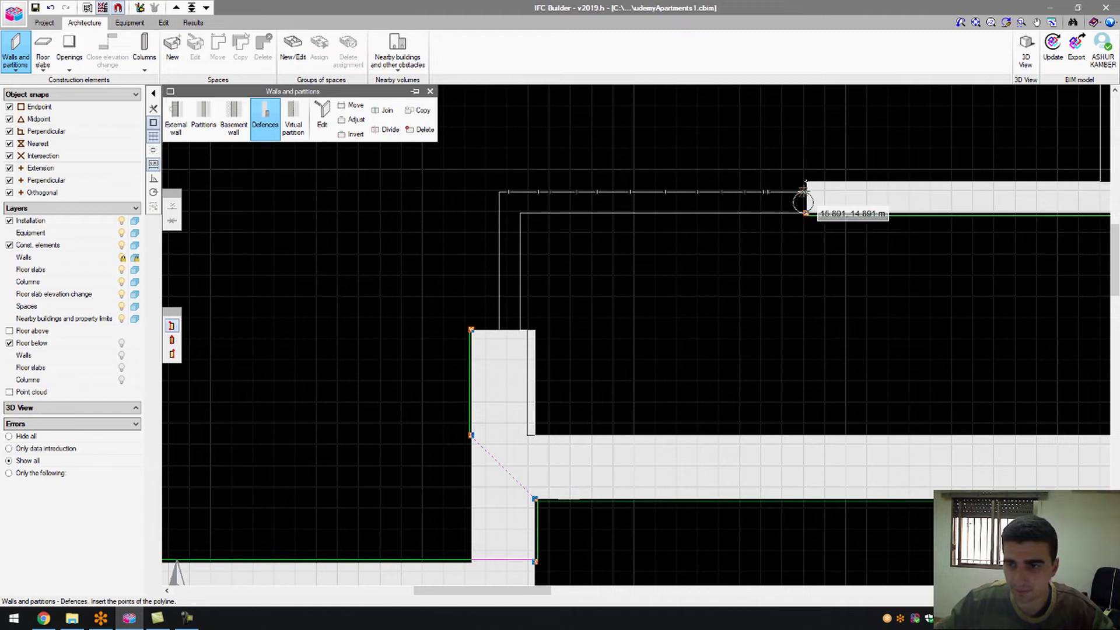
click(806, 191)
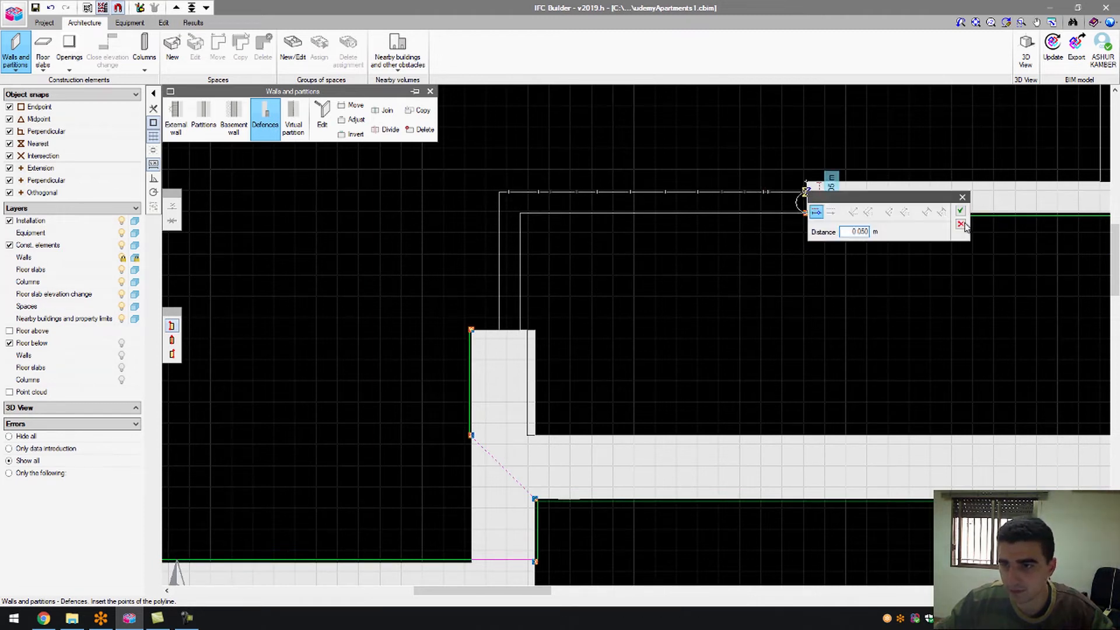
click(960, 224)
scroll(795, 230, up, 3)
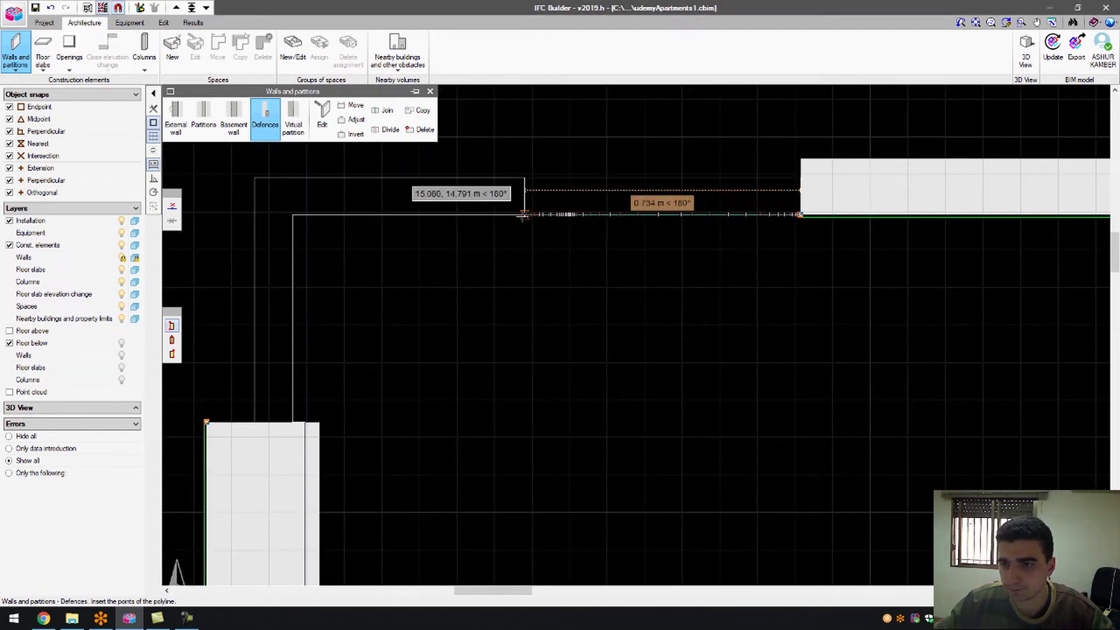
click(292, 216)
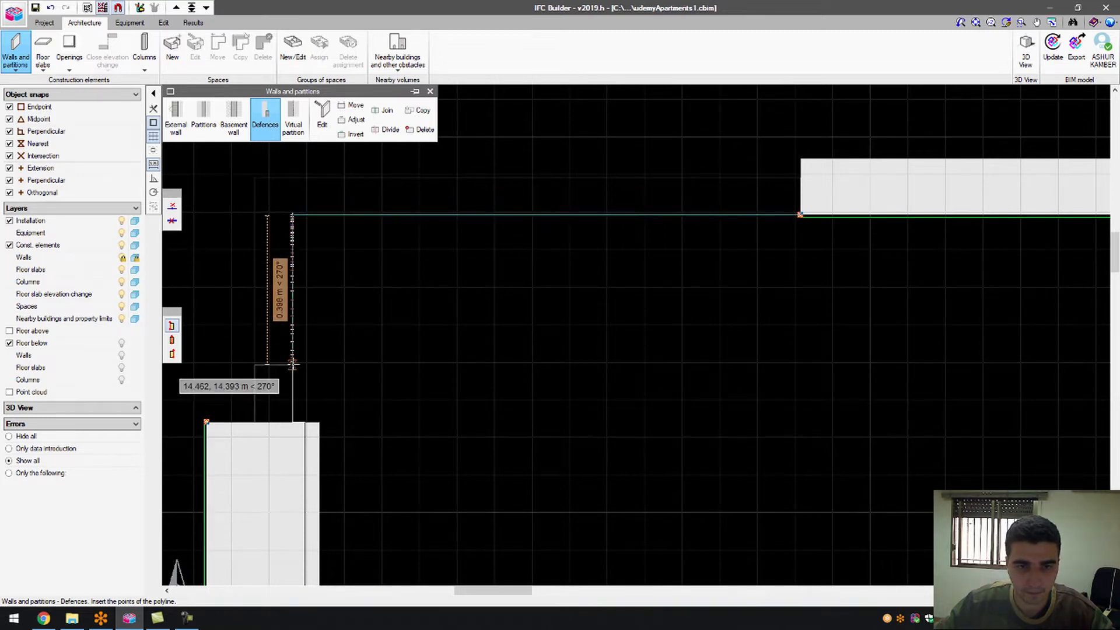
click(292, 423)
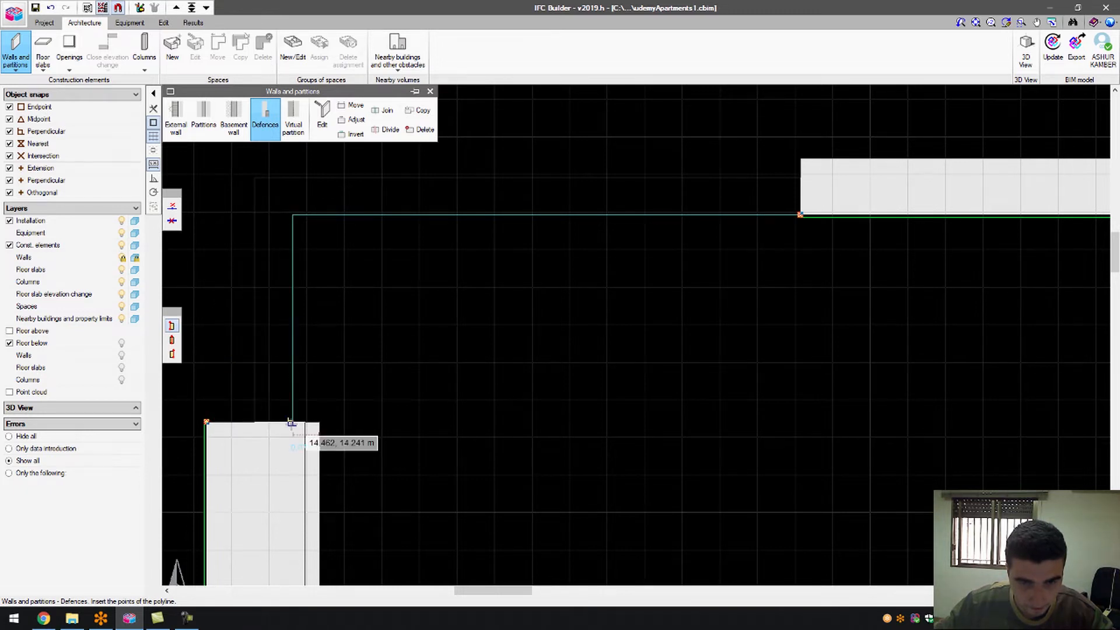
right_click(291, 425)
- Draw the central terrace's west defence with its thickness outward, about 1.83 m north from the lower wall and 1.83 m east to the north room
scroll(430, 284, down, 4)
scroll(220, 274, down, 3)
scroll(313, 275, down, 2)
scroll(452, 176, up, 3)
scroll(382, 322, up, 4)
scroll(383, 324, up, 2)
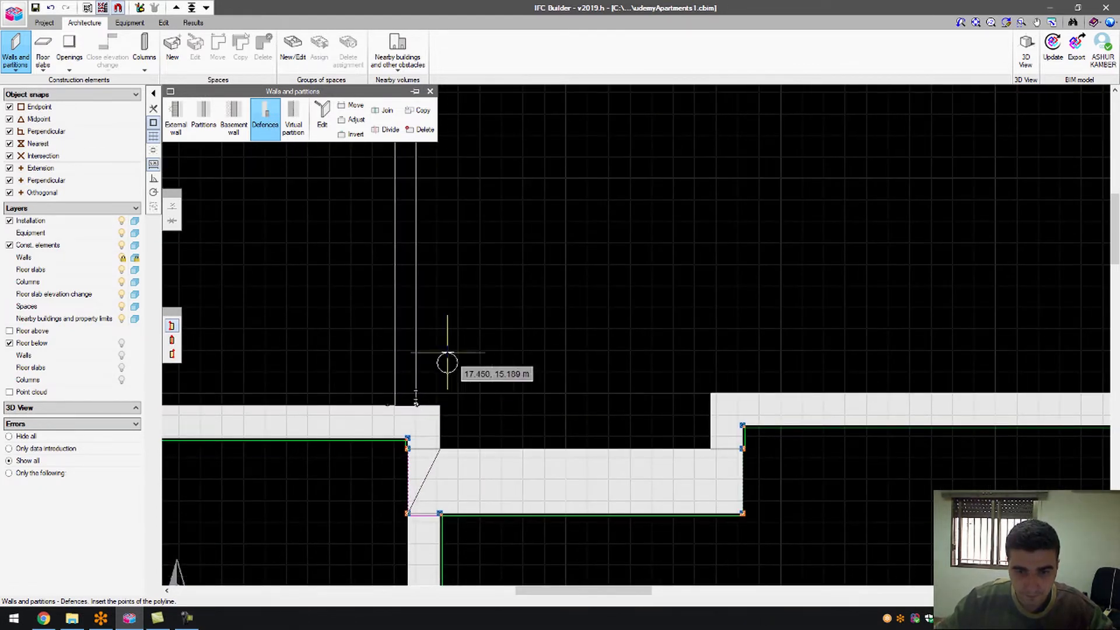
scroll(445, 362, down, 2)
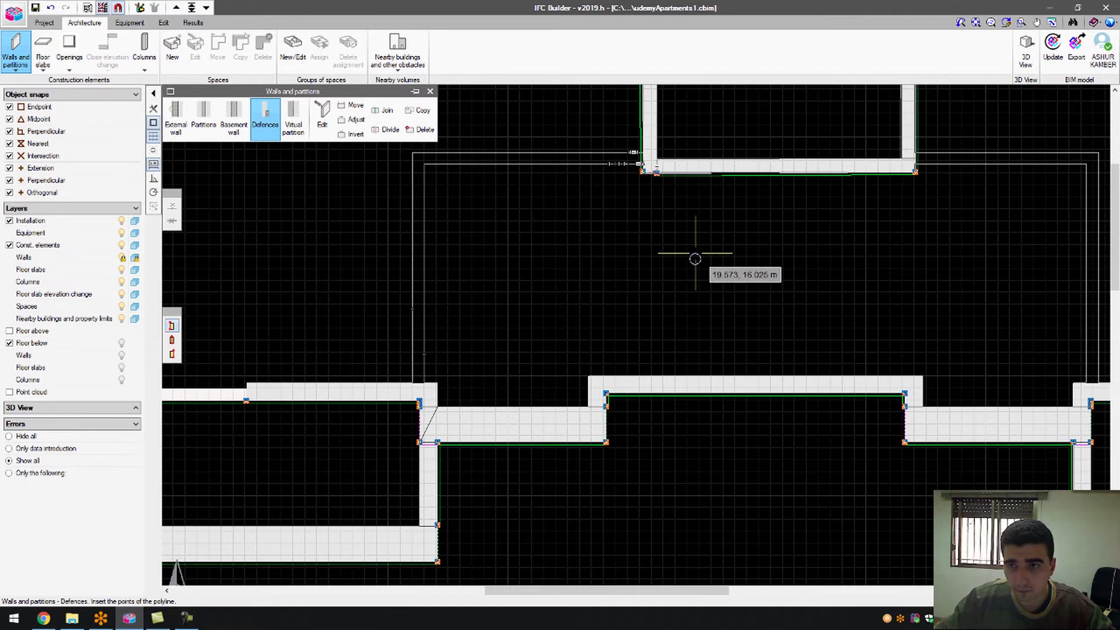
scroll(570, 268, up, 4)
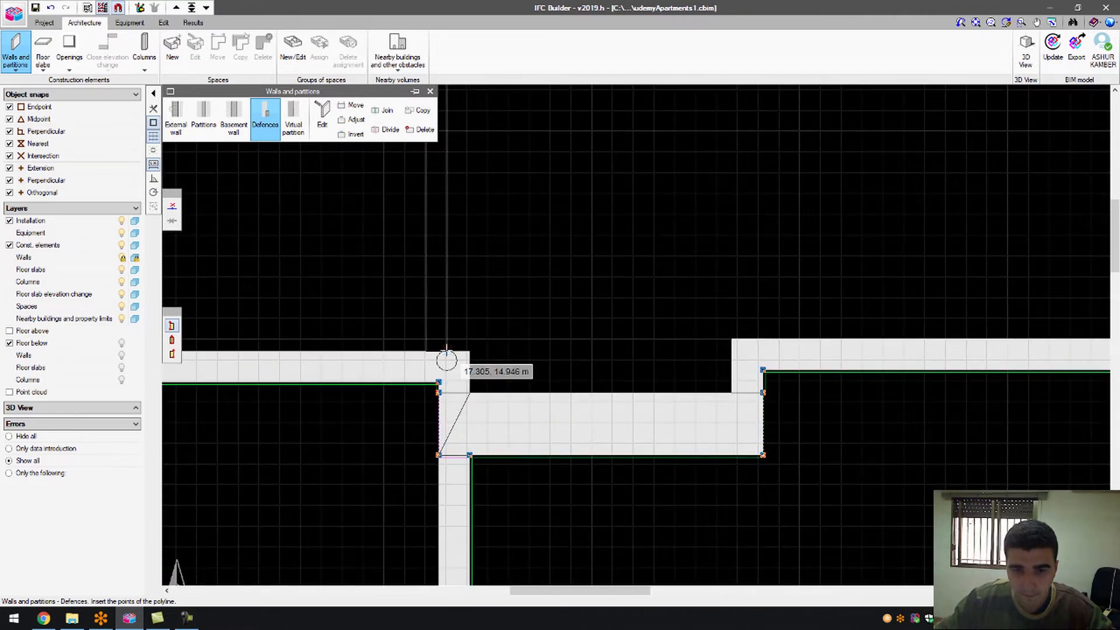
click(446, 353)
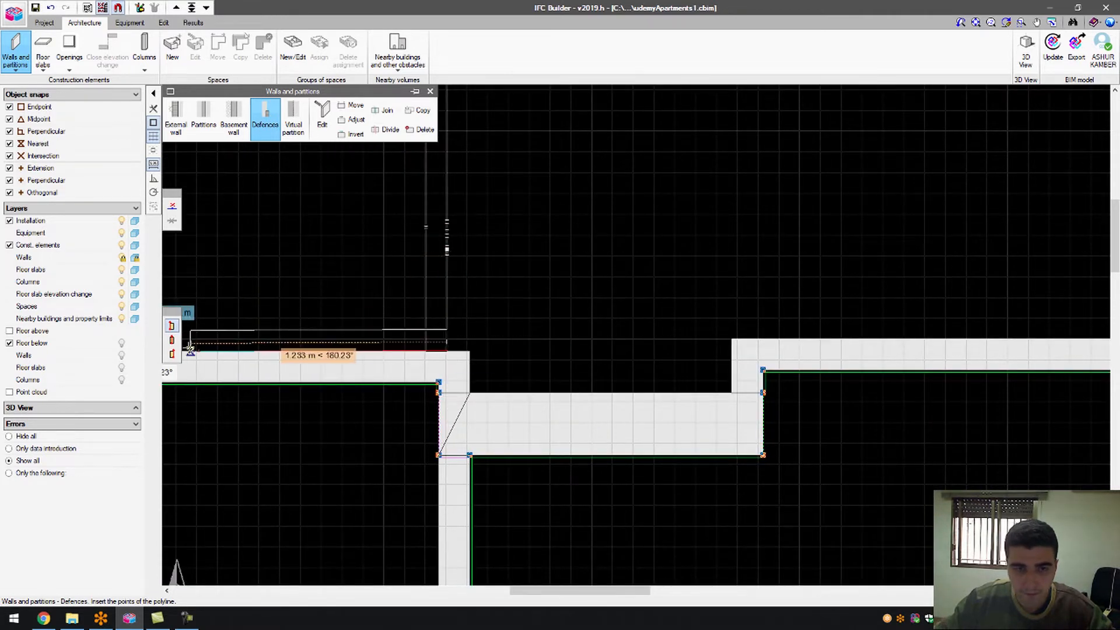
scroll(446, 326, down, 3)
scroll(451, 213, up, 2)
scroll(450, 227, down, 4)
scroll(450, 158, up, 4)
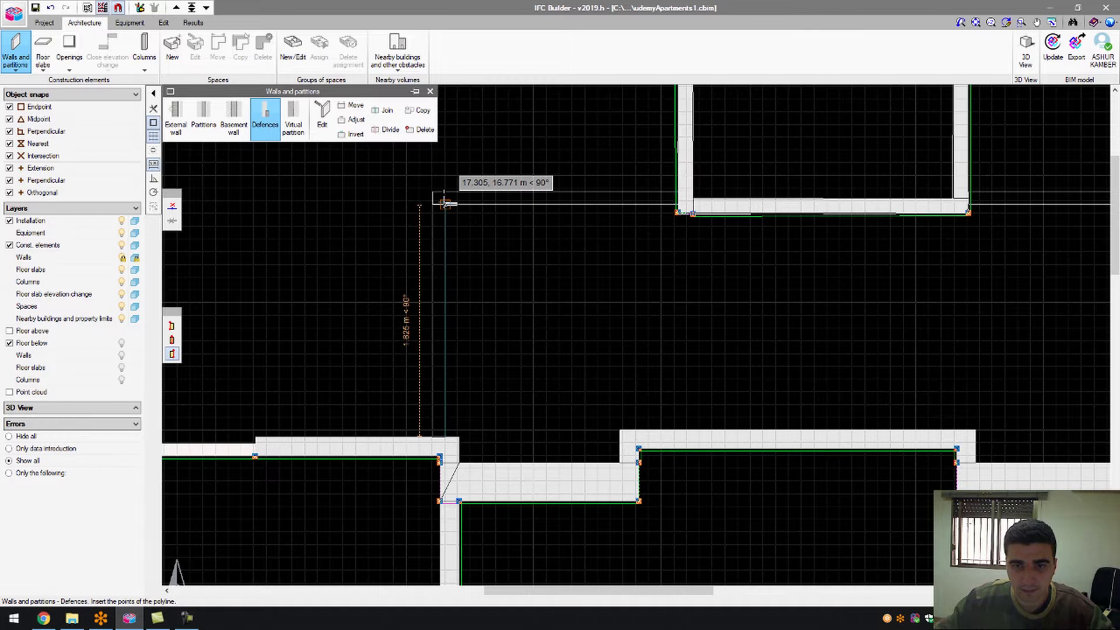
click(445, 204)
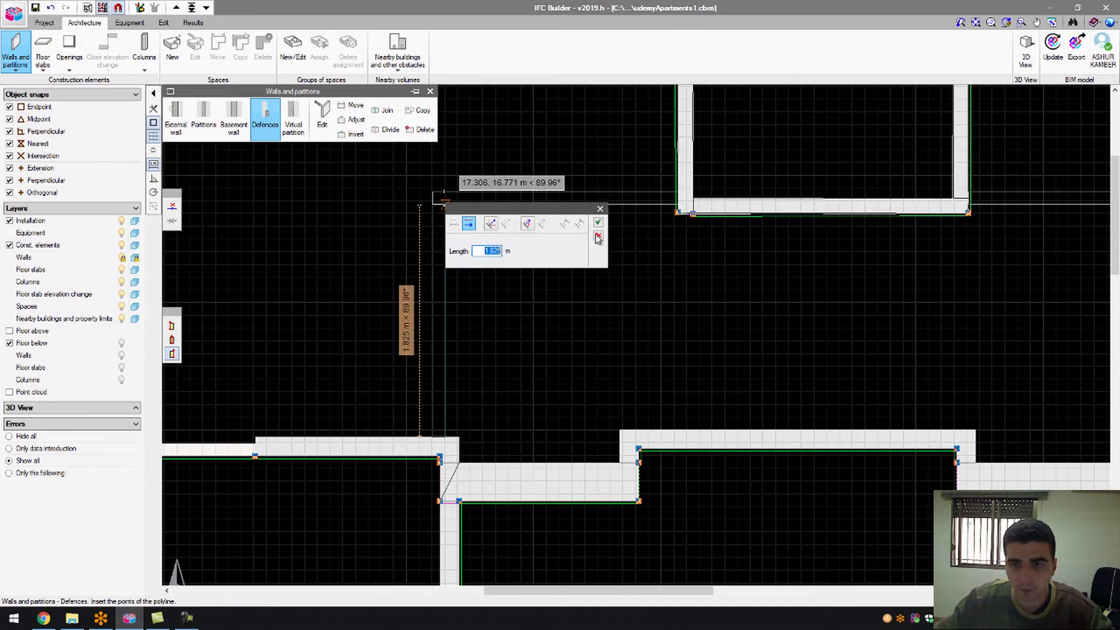
click(598, 237)
click(445, 203)
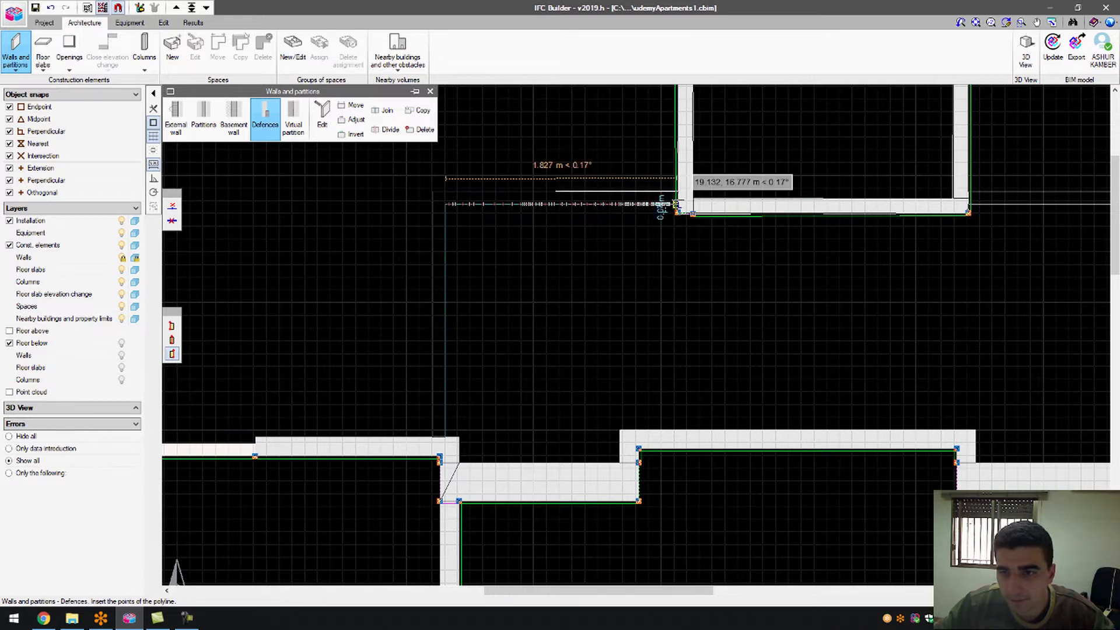
click(677, 205)
right_click(677, 202)
- Draw the central terrace's east defence, starting 0.114 m from the lower wall's corner, about 1.83 m north and 1.43 m west to the north room
scroll(425, 228, down, 3)
scroll(730, 218, up, 4)
scroll(942, 321, down, 2)
scroll(921, 349, up, 2)
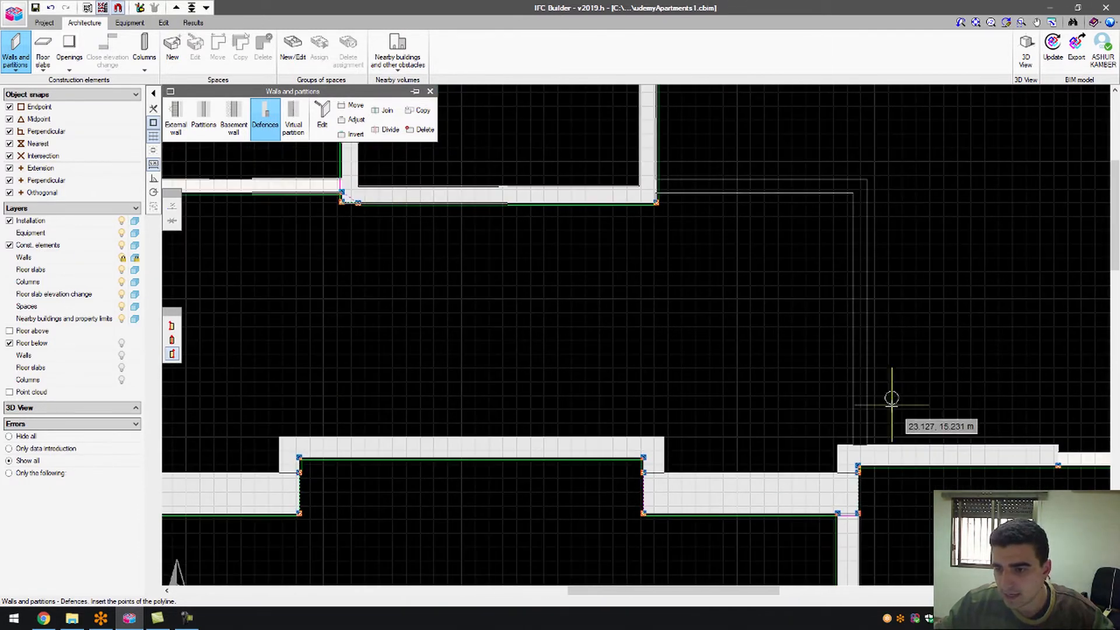
click(853, 447)
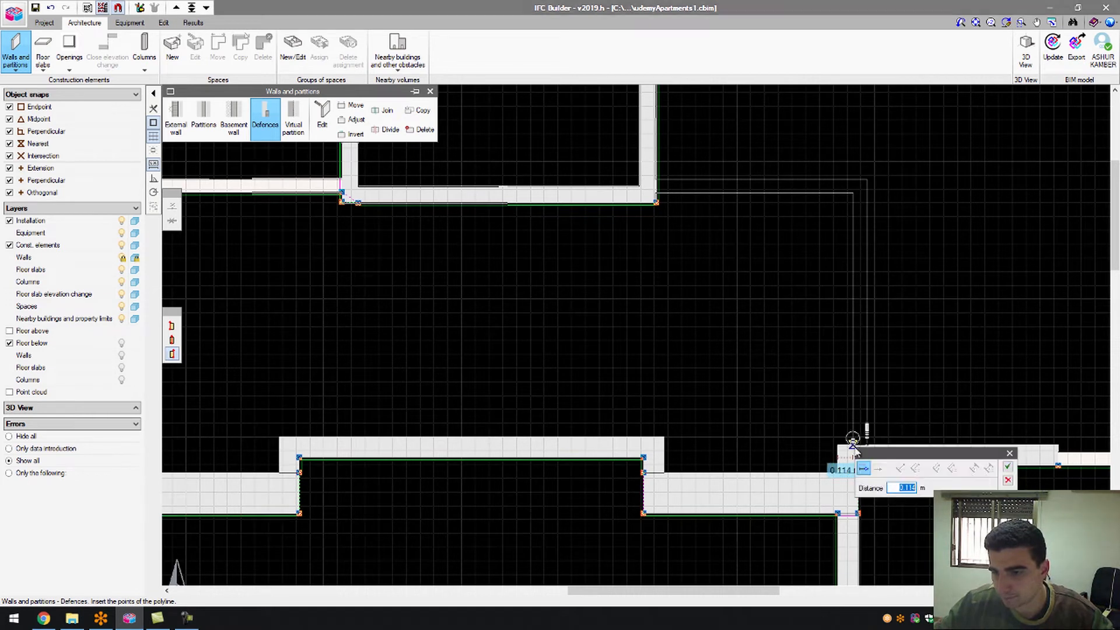
click(1007, 480)
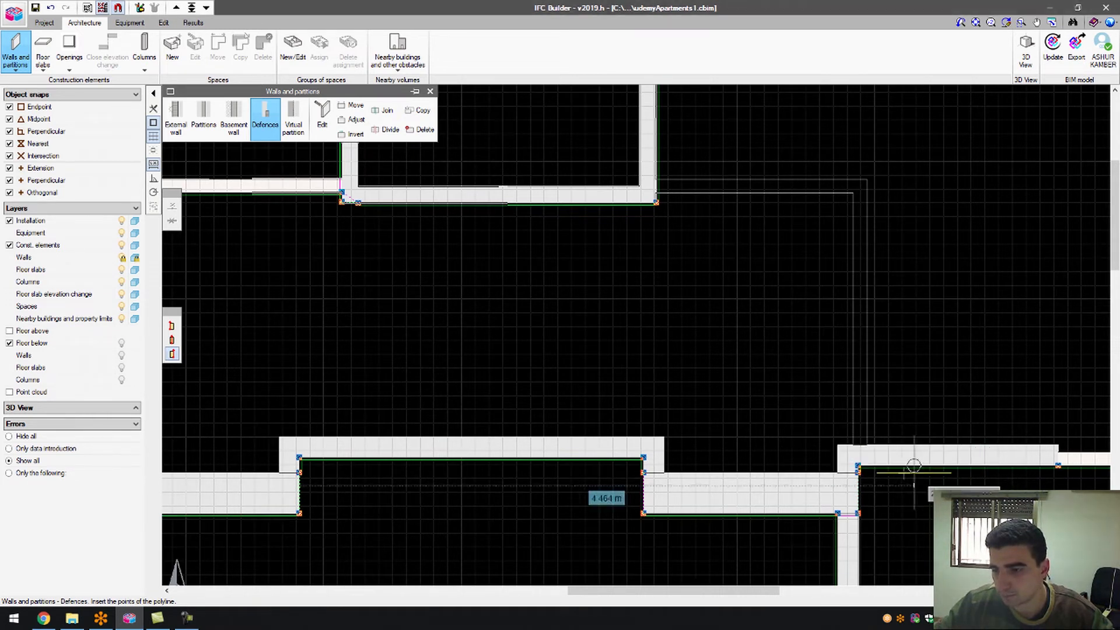
click(853, 447)
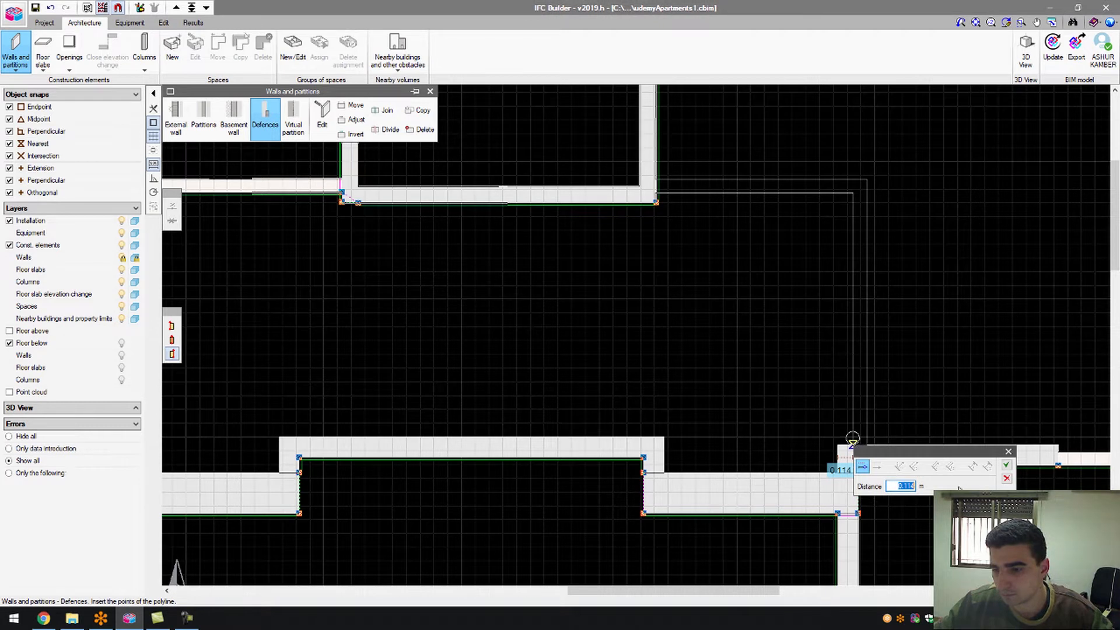
click(1006, 465)
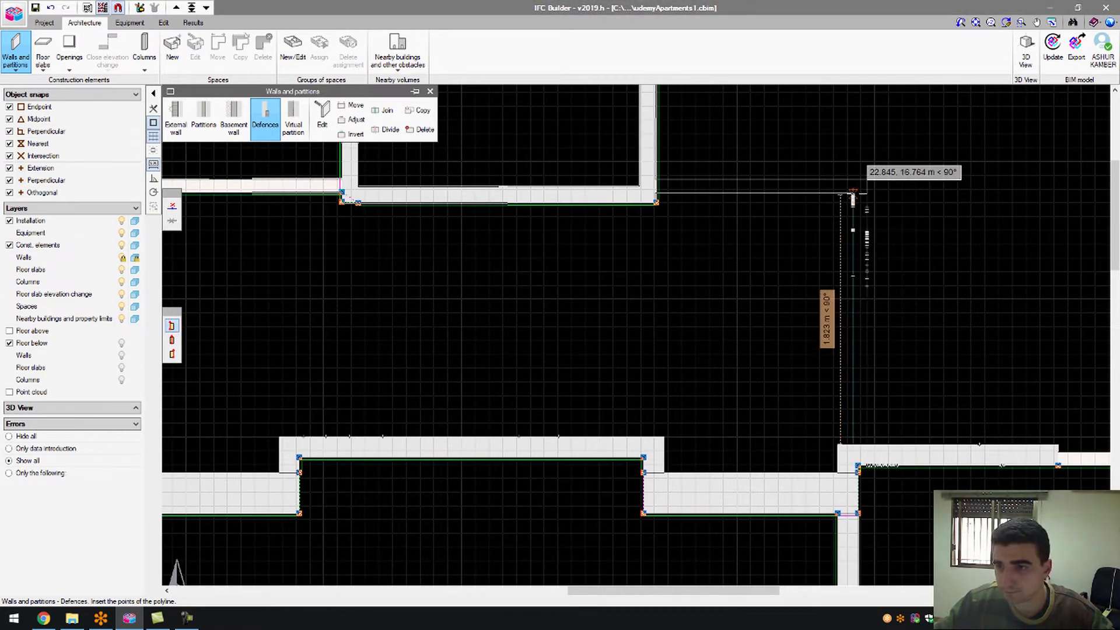
click(852, 190)
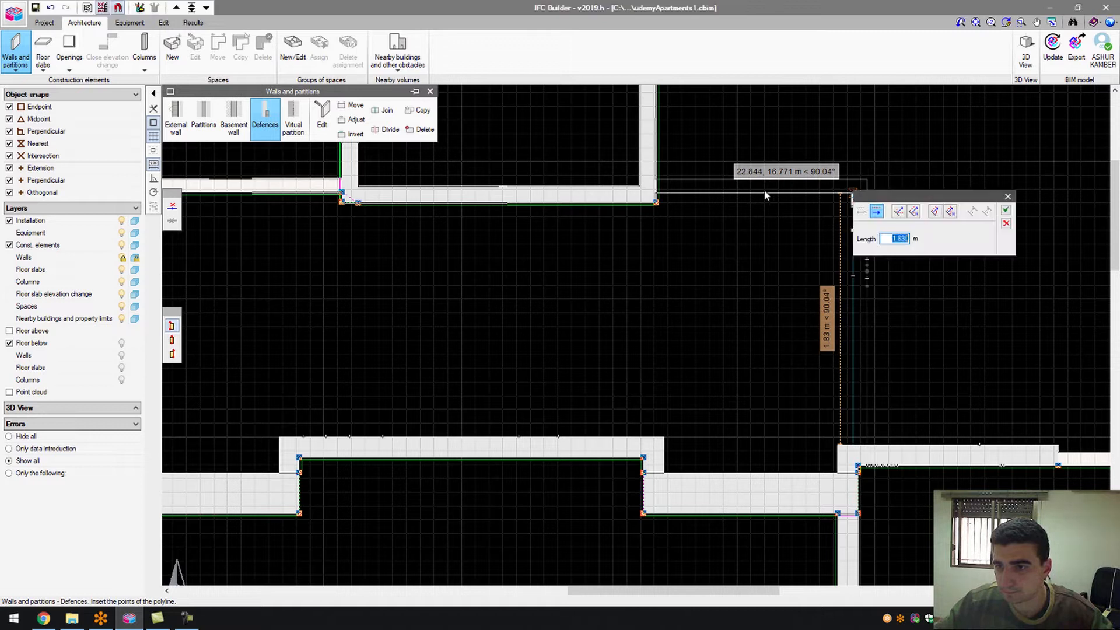
click(1008, 197)
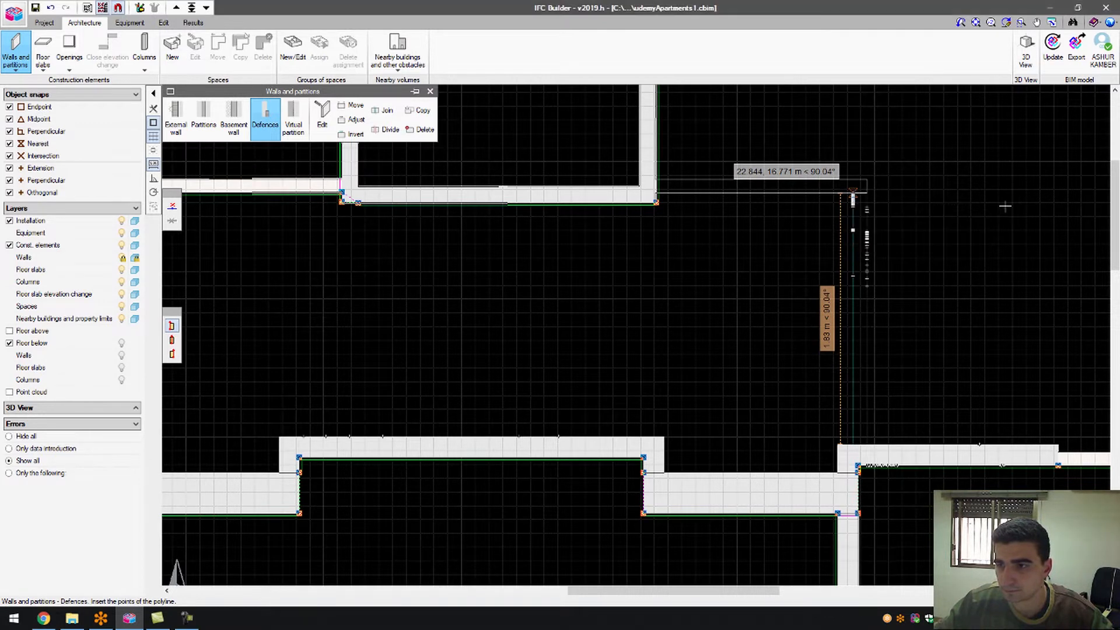
click(658, 193)
right_click(660, 193)
scroll(667, 260, down, 2)
right_click(661, 265)
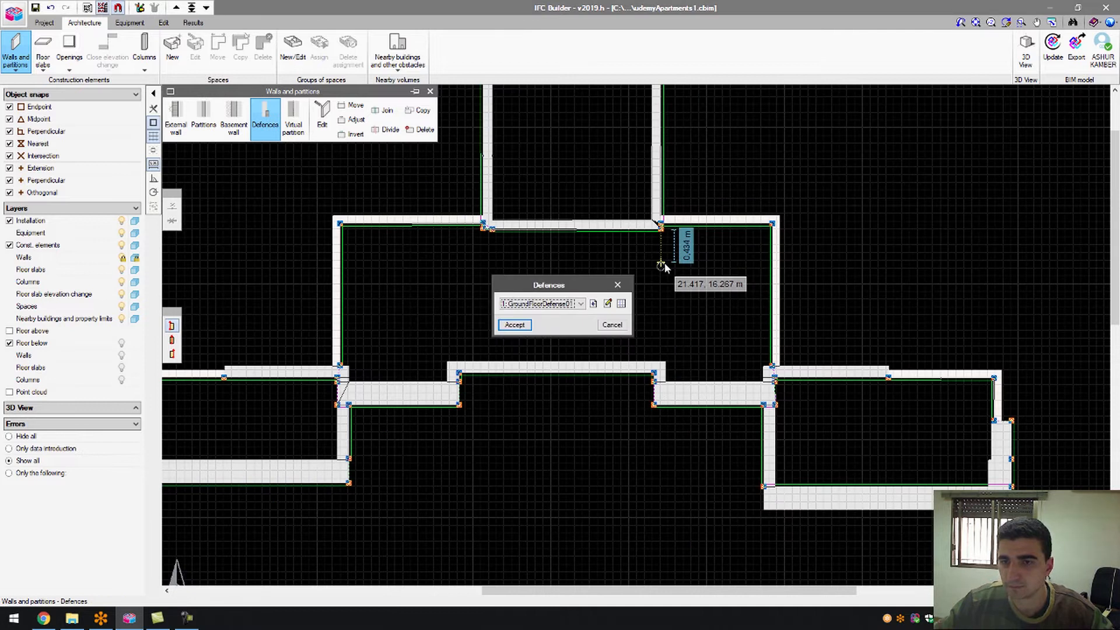
click(611, 324)
- Open the 3D view of the model and orbit it to inspect the walls and terrace defences
scroll(636, 318, down, 4)
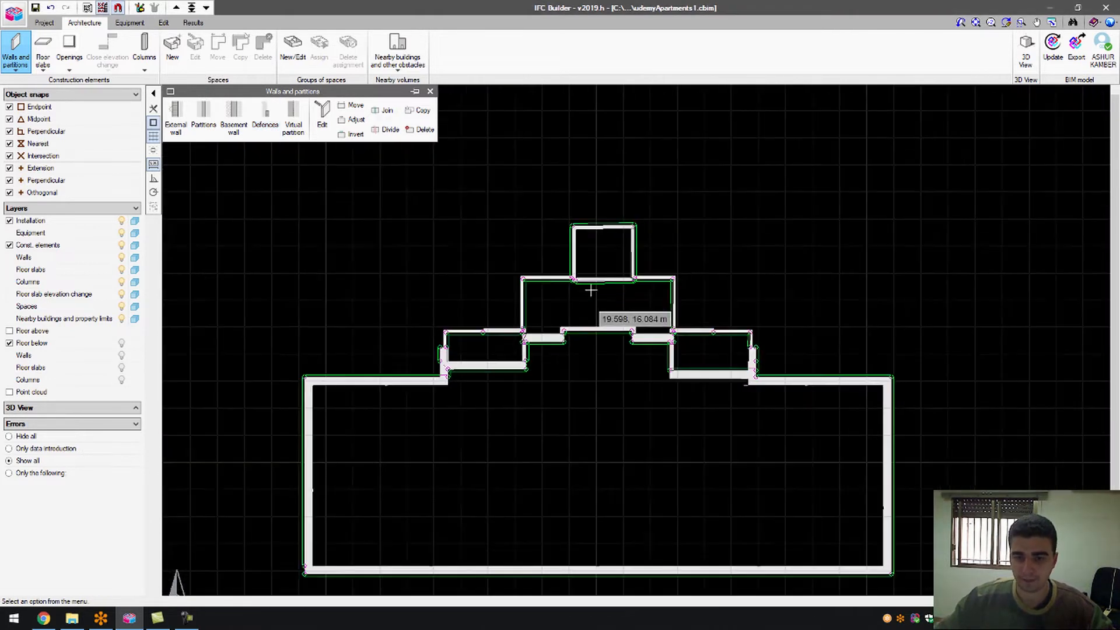
scroll(591, 290, down, 1)
scroll(614, 320, up, 1)
click(1026, 50)
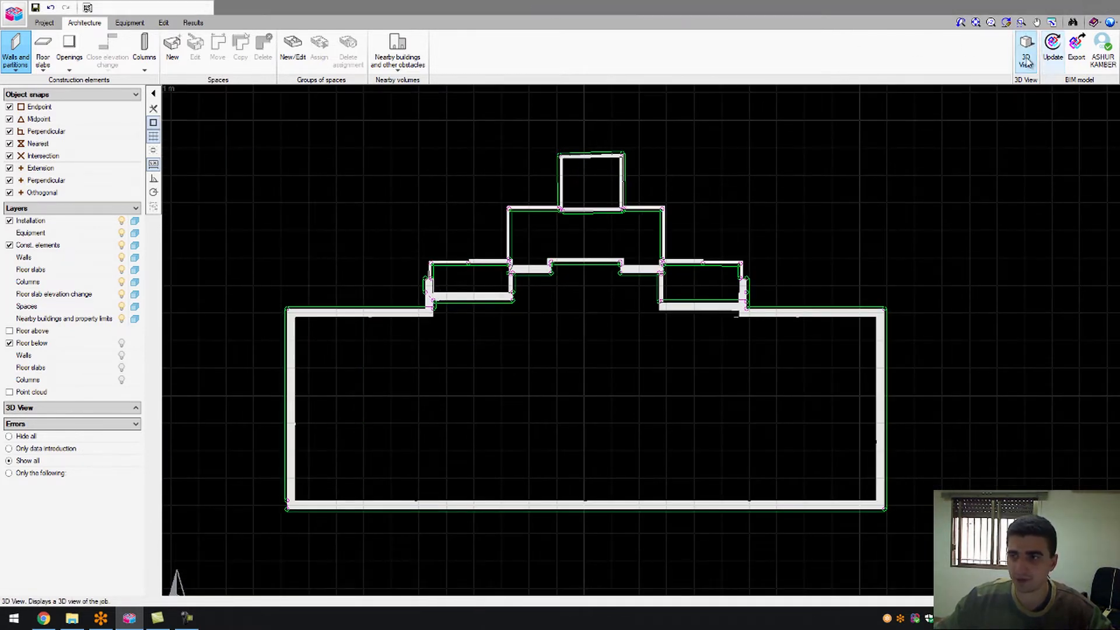
click(501, 330)
drag(611, 321, 690, 295)
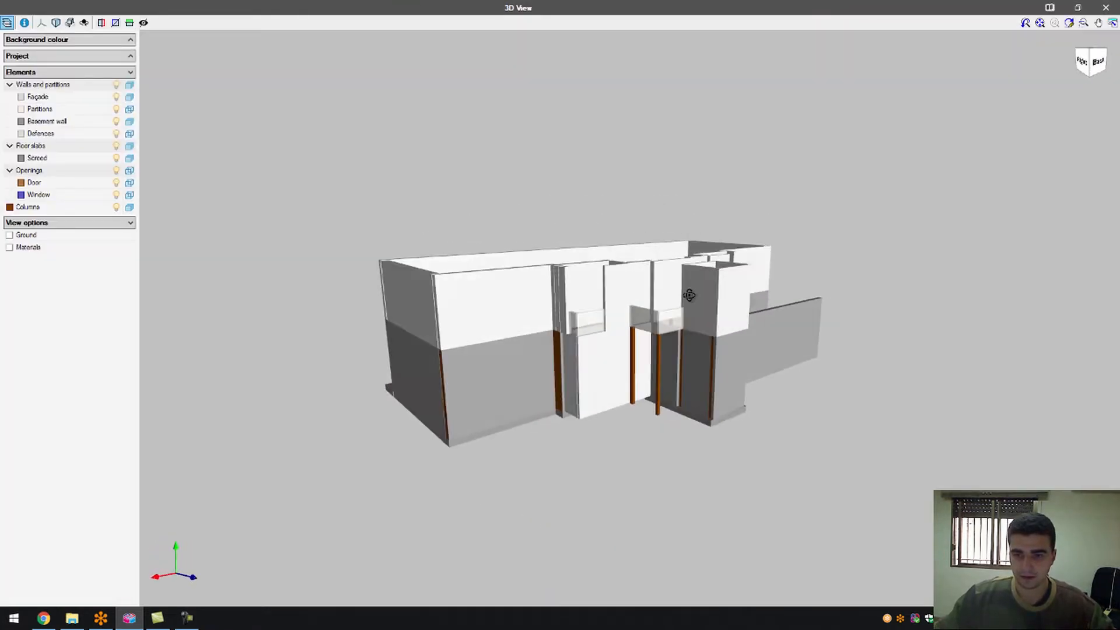
- Examine the terrace defences, walls and basement columns up close from several sides in 3D, and close the 3D view
scroll(548, 303, up, 3)
drag(615, 315, 602, 332)
scroll(665, 379, up, 5)
drag(668, 383, 573, 338)
scroll(673, 343, down, 4)
scroll(574, 339, down, 3)
drag(673, 388, 700, 382)
scroll(700, 379, down, 4)
drag(694, 277, 698, 204)
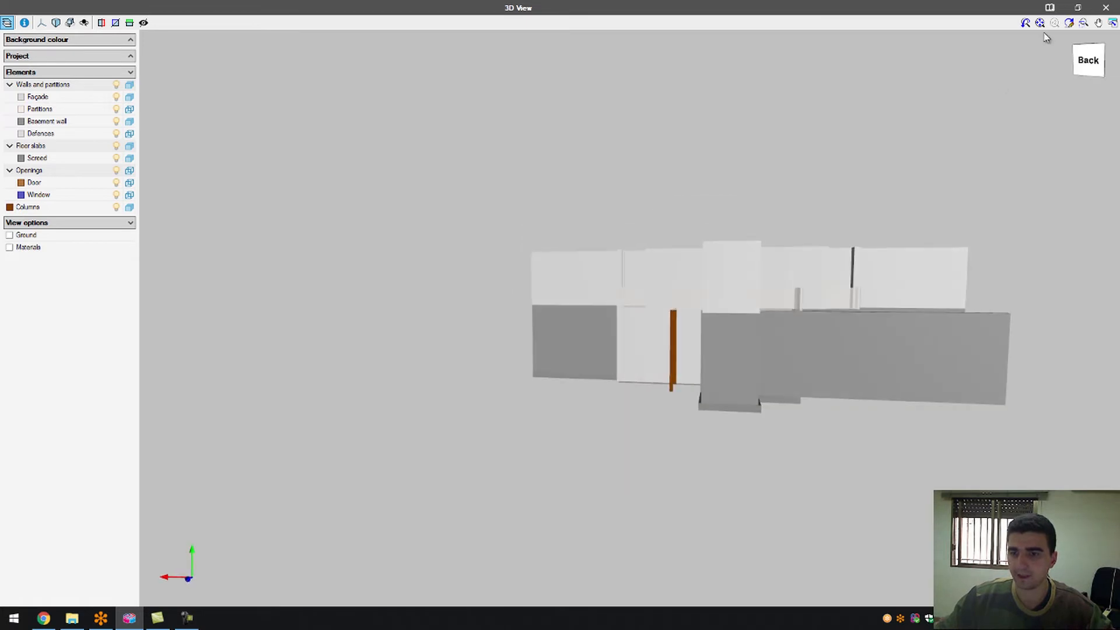
click(1106, 8)
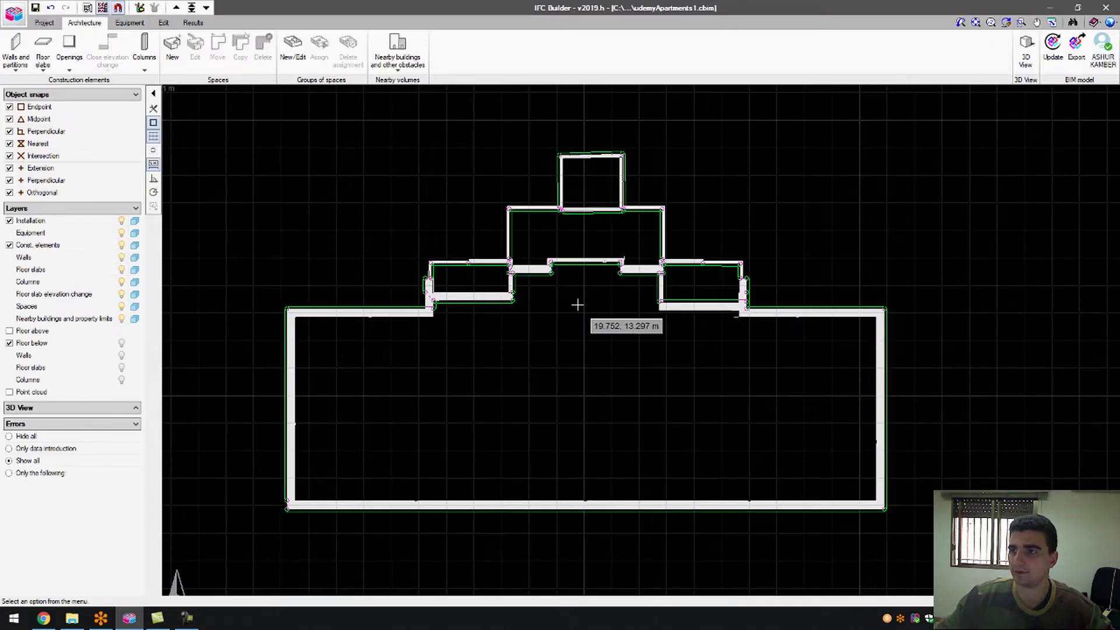
- Make the COLUMN layer of the GroundFloor template visible in the plan
click(86, 7)
click(160, 68)
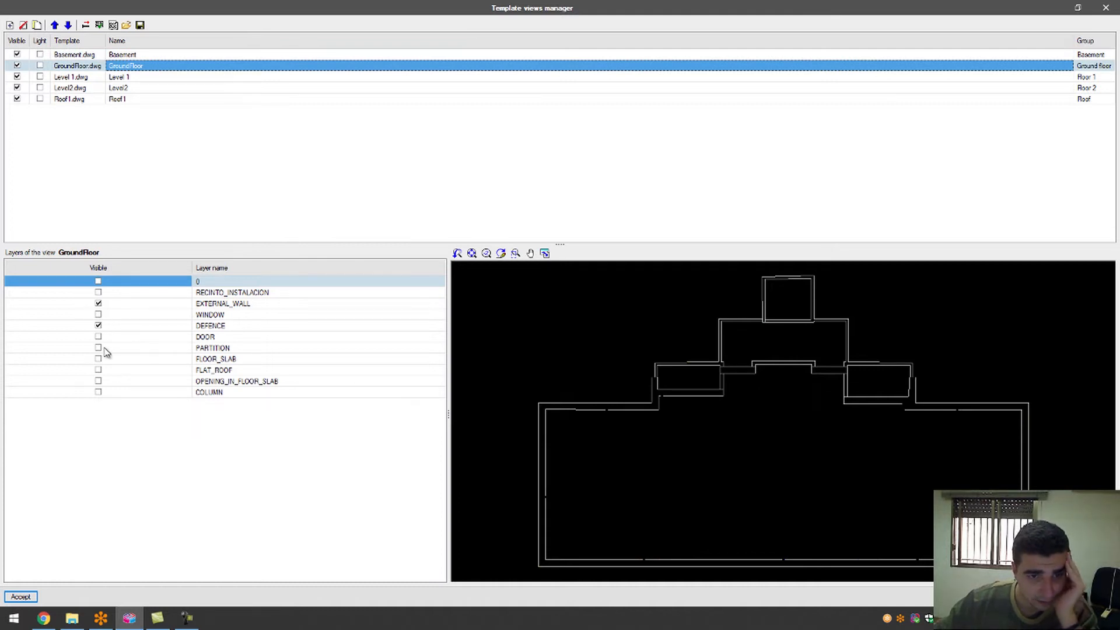
click(98, 392)
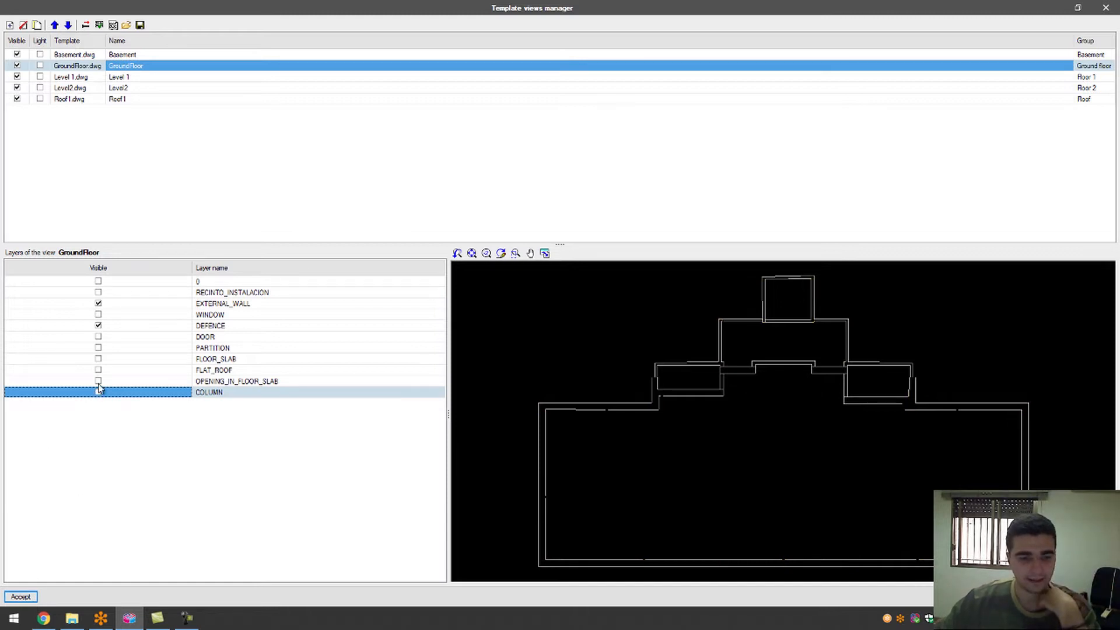
click(21, 596)
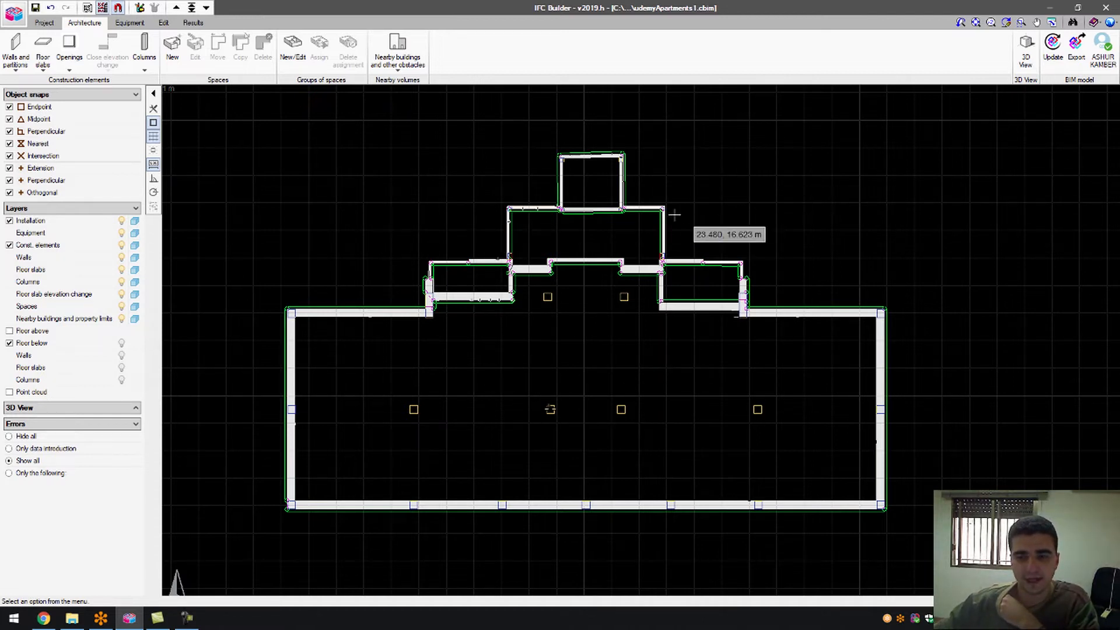
- Compare the basement and ground floor plans and the column positions in the Basement, GroundFloor, Level 1 and Level2 templates
click(206, 8)
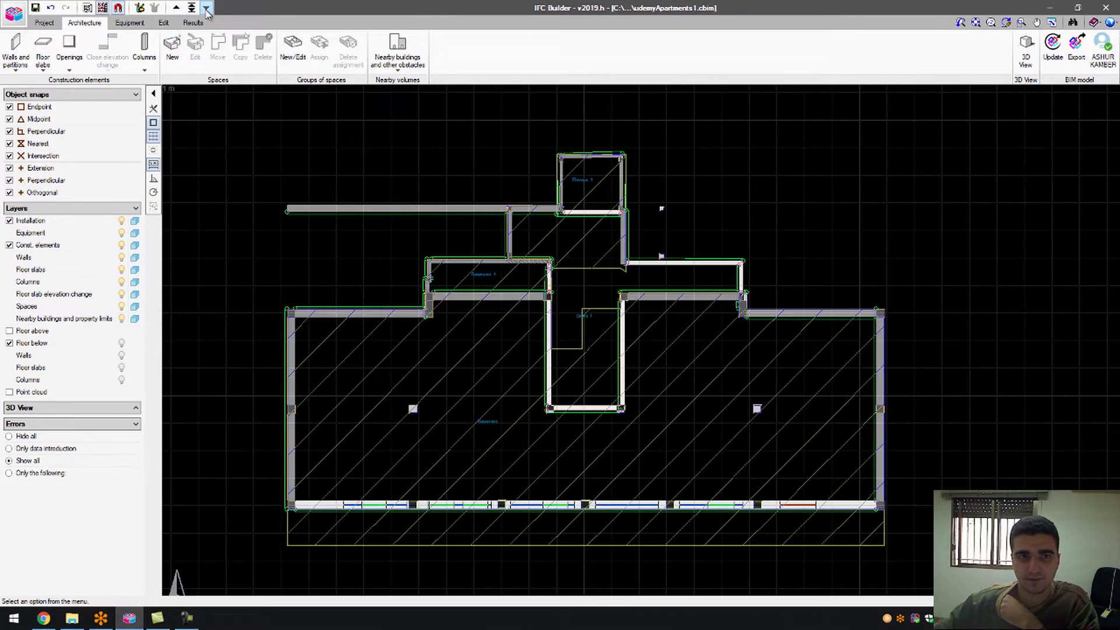
click(180, 9)
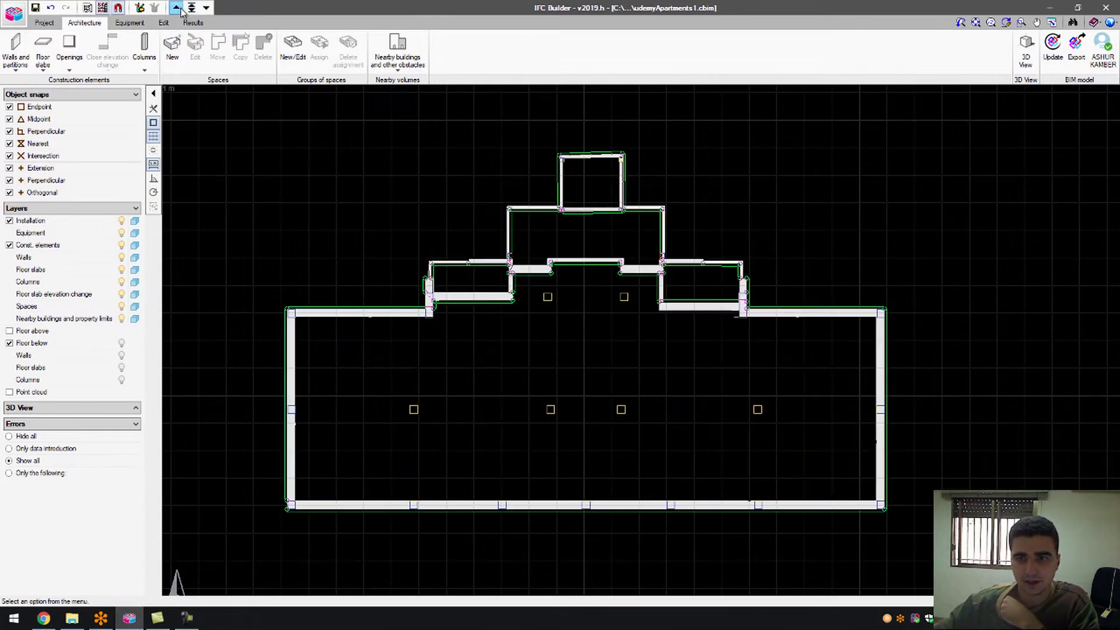
click(87, 8)
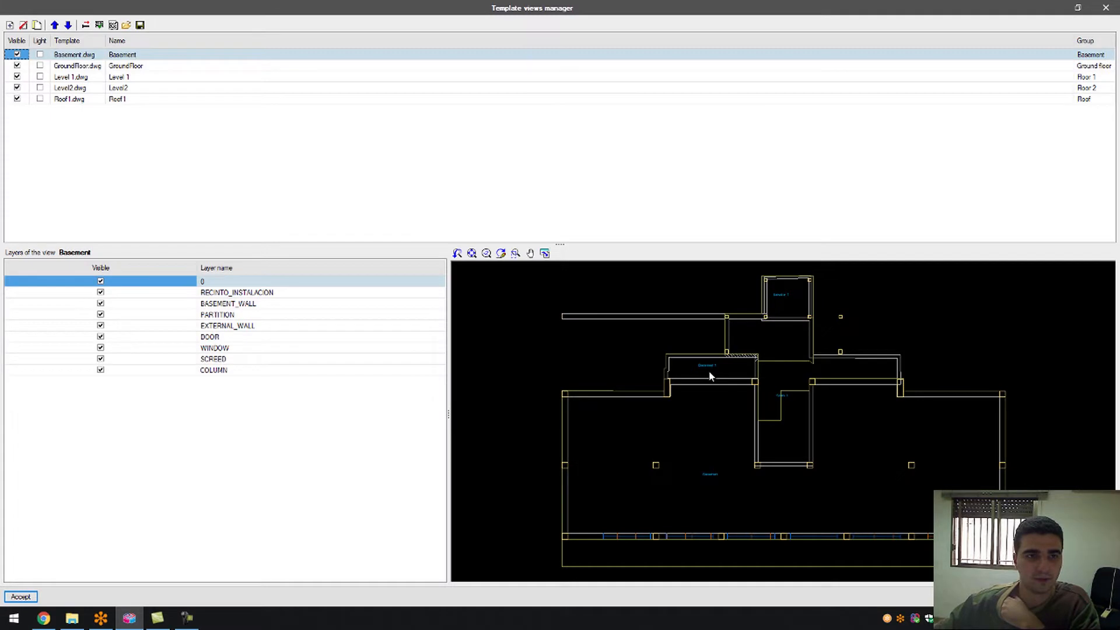
click(209, 89)
click(211, 85)
click(213, 78)
click(216, 77)
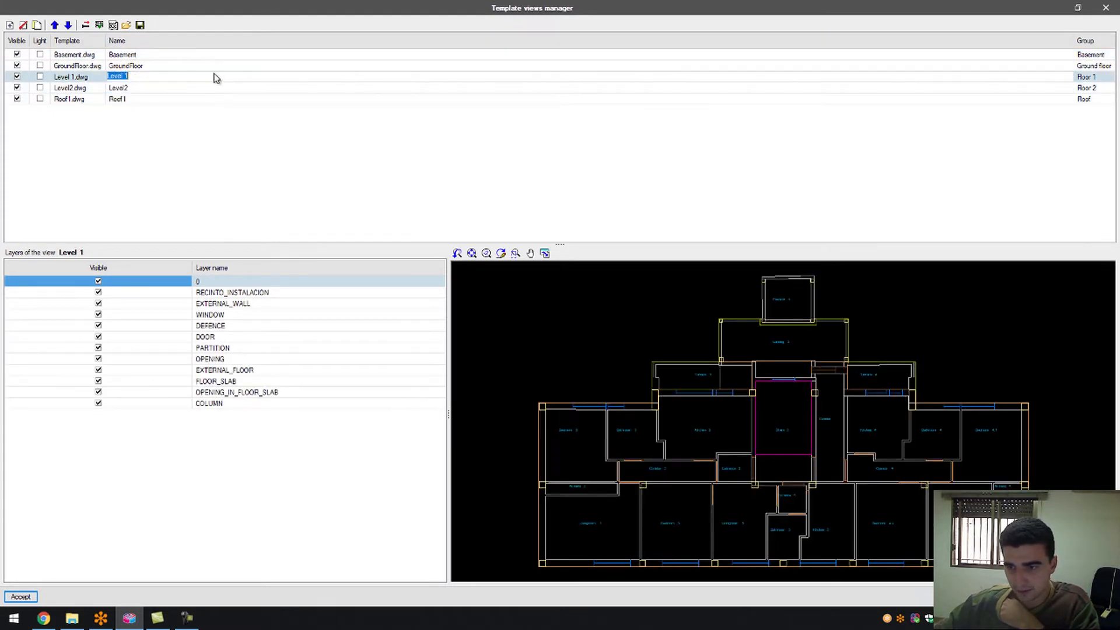
click(215, 65)
click(215, 55)
click(215, 76)
click(215, 88)
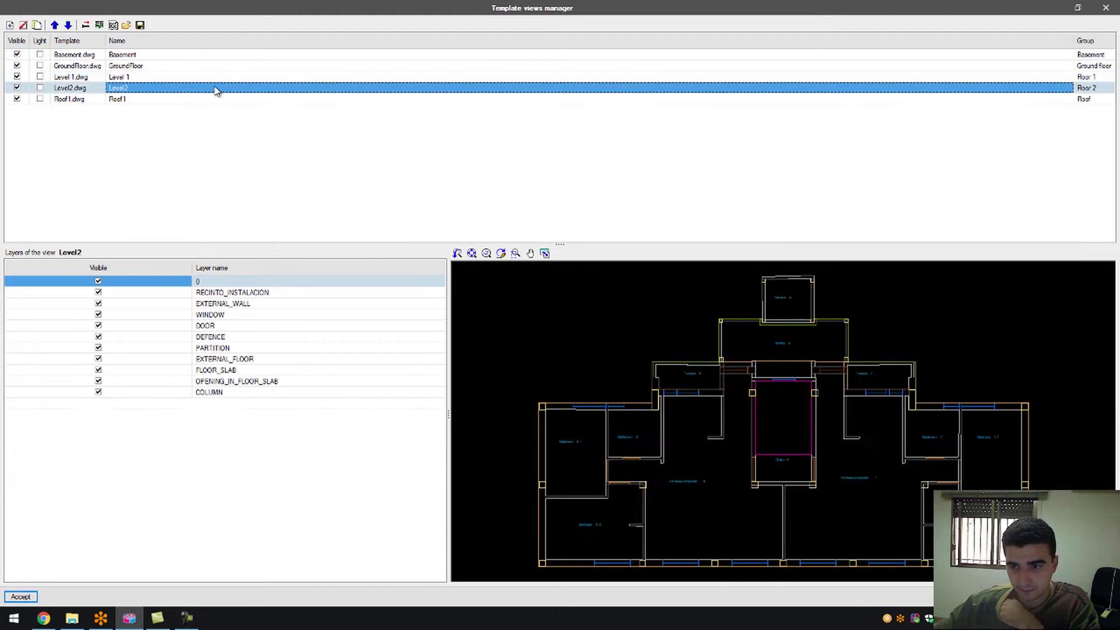
click(215, 81)
click(214, 78)
click(215, 66)
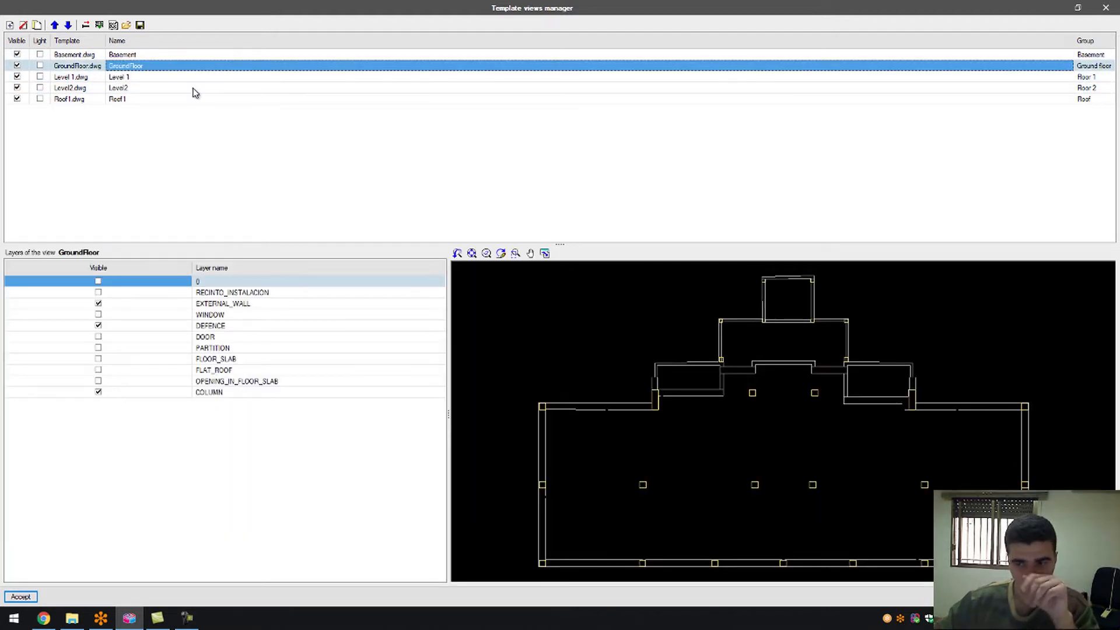
click(1105, 8)
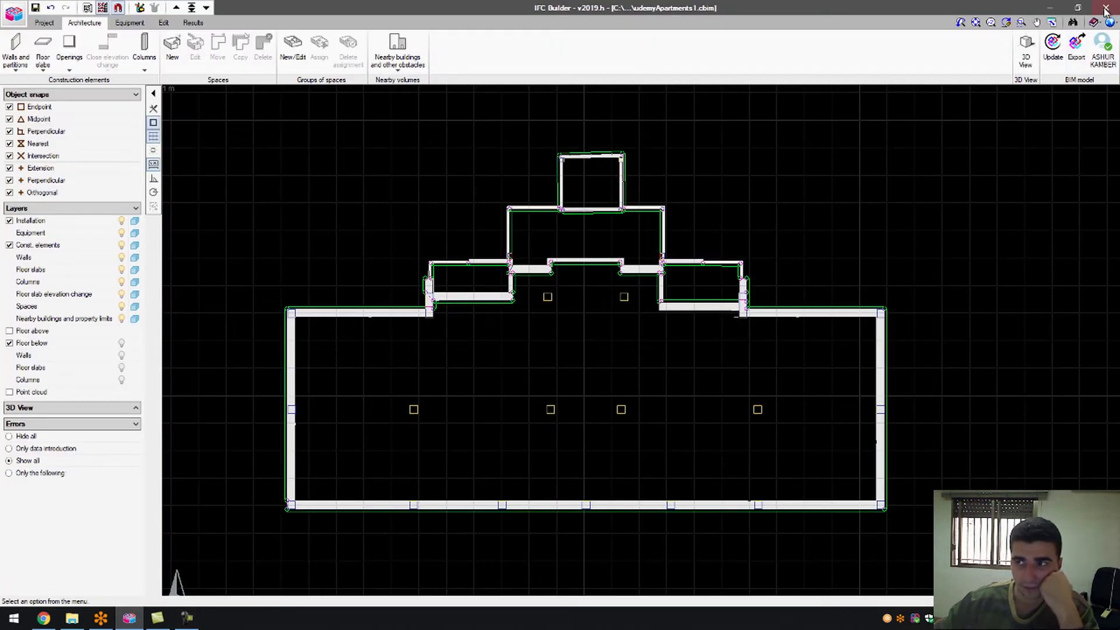
click(192, 10)
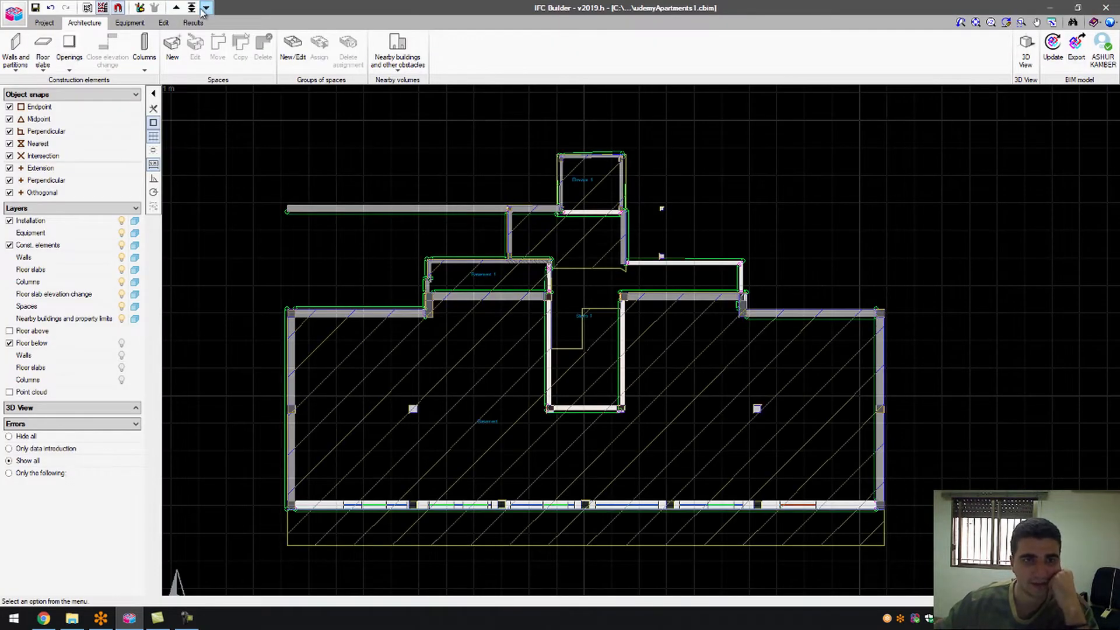
click(177, 8)
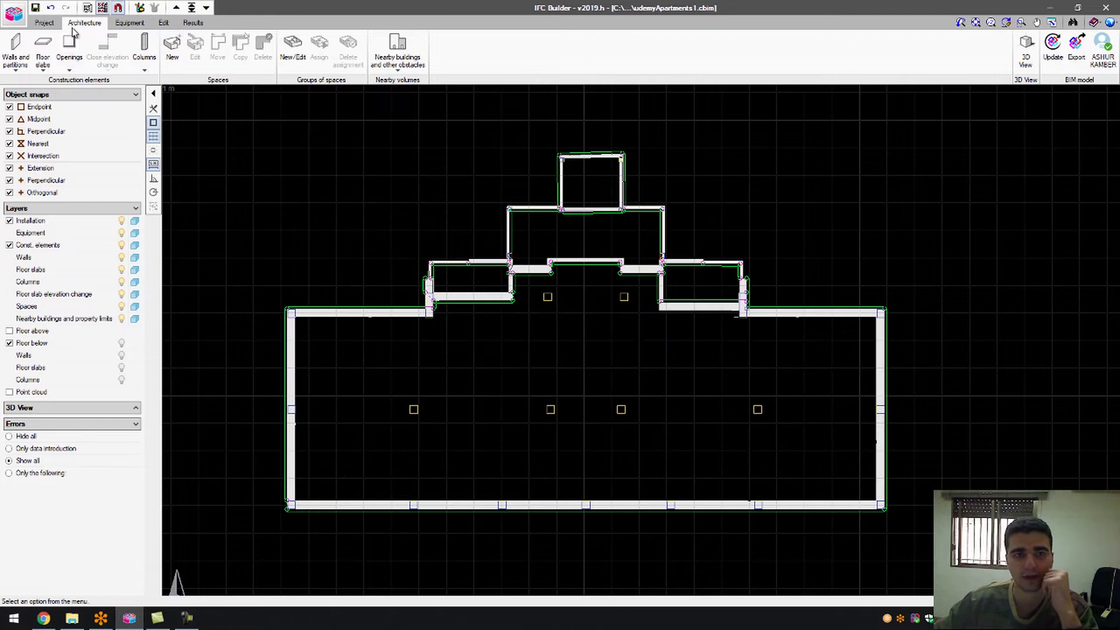
- Copy only the columns from the Basement group to the ground floor
click(46, 23)
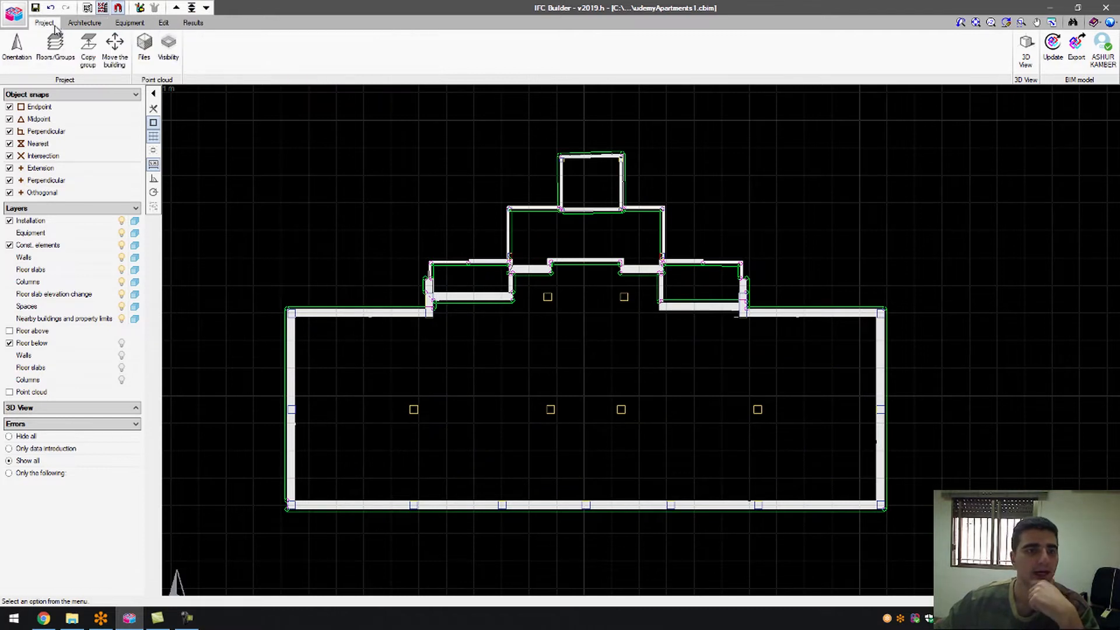
click(89, 64)
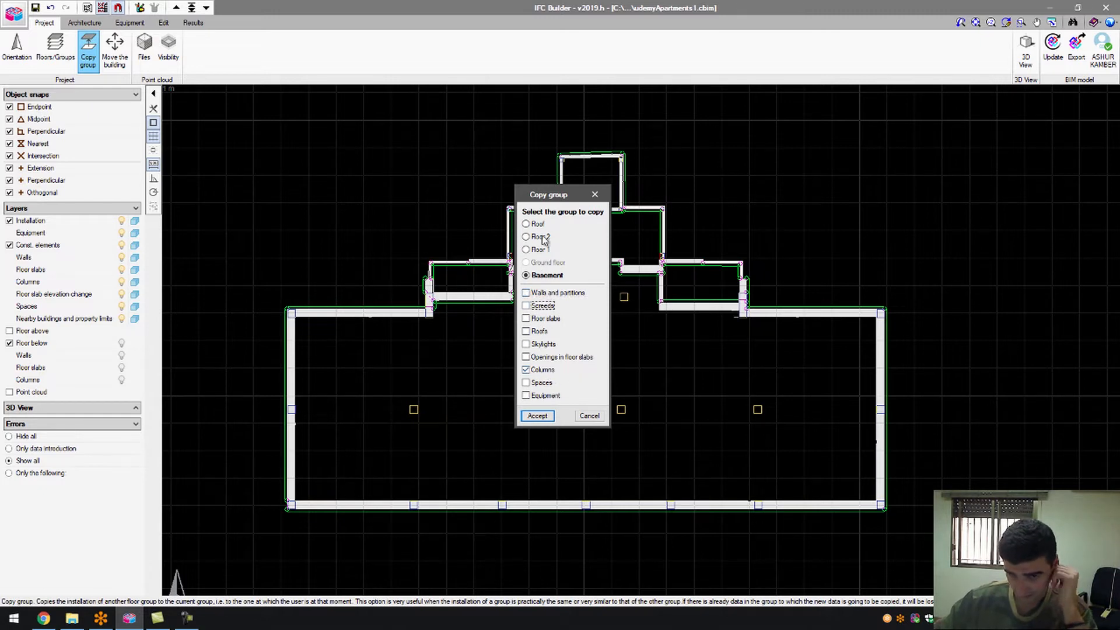
click(538, 416)
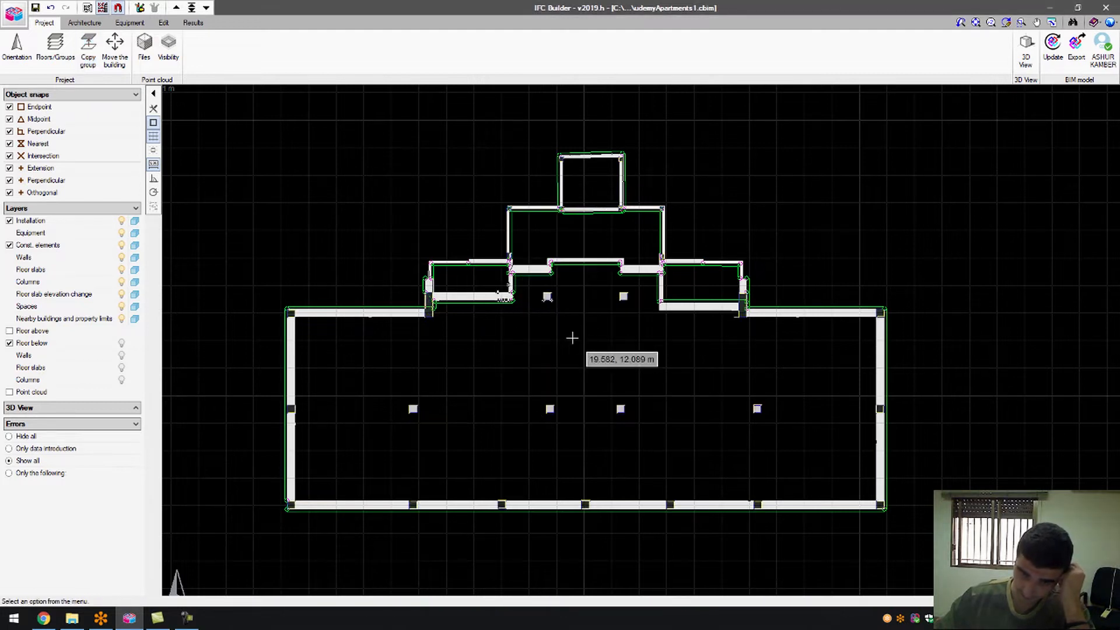
- Inspect the copied columns around the terraces and review the COLUMN layer setting of the GroundFloor template
scroll(572, 338, up, 5)
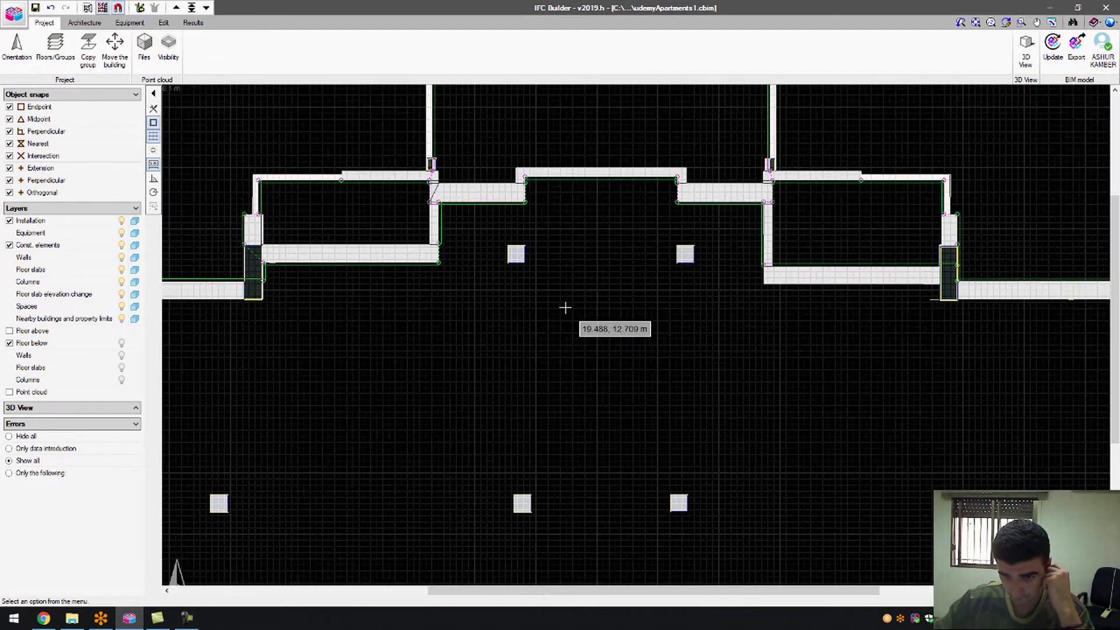
scroll(564, 307, up, 1)
click(85, 8)
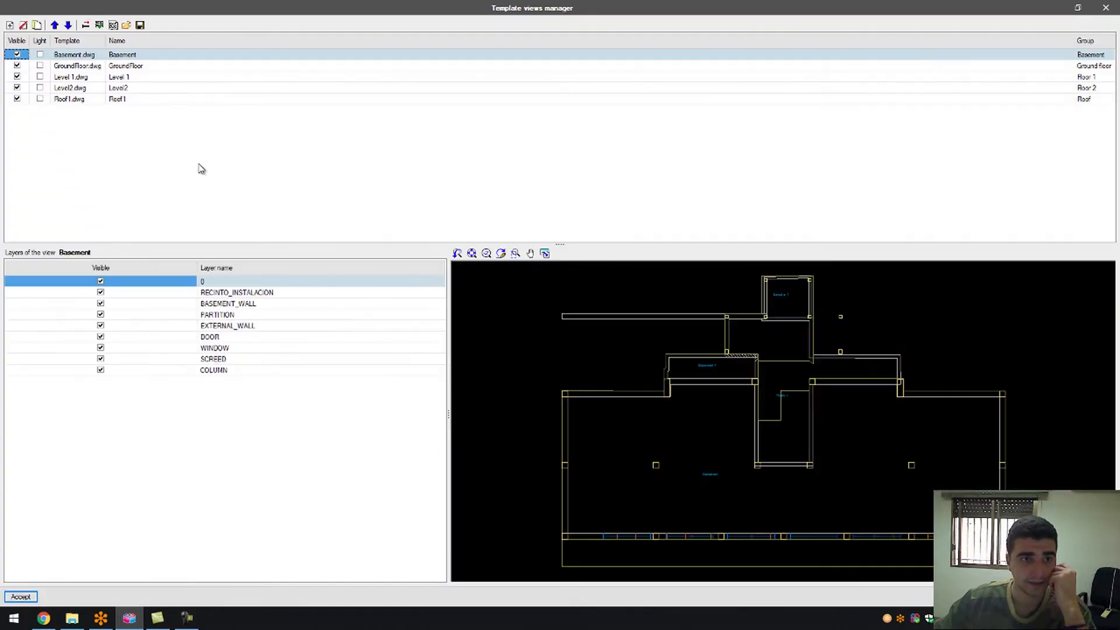
click(137, 68)
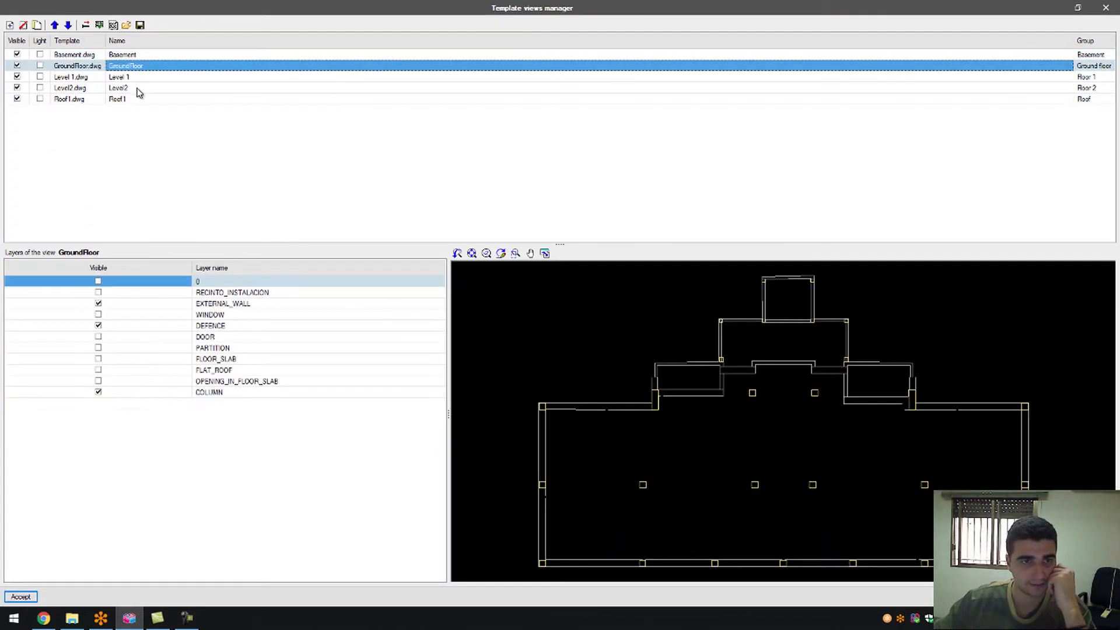
click(98, 393)
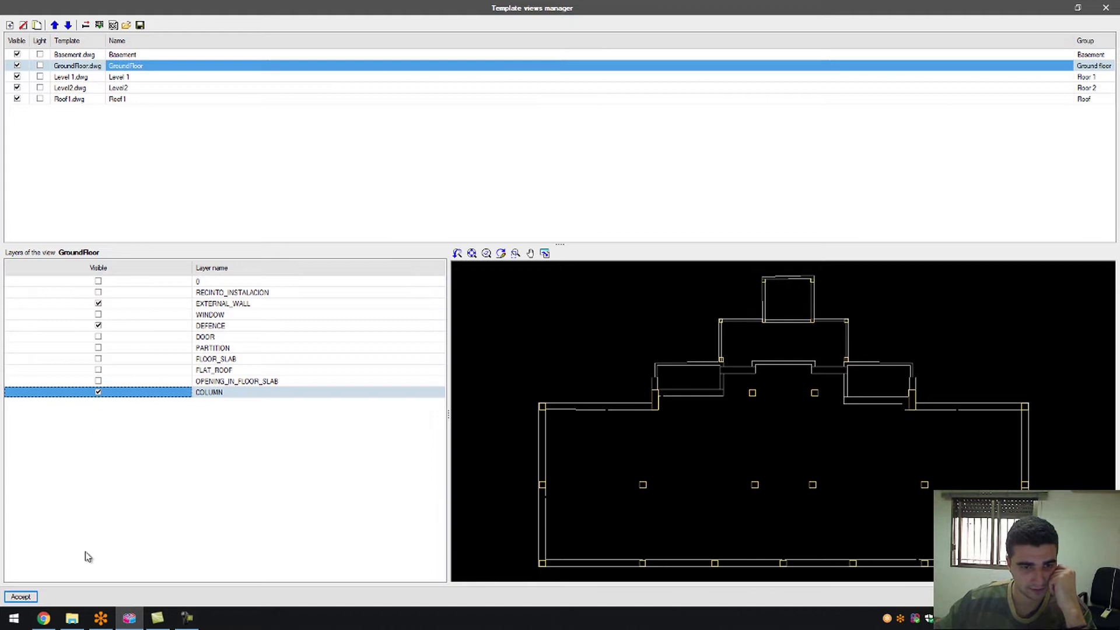
click(30, 598)
scroll(487, 492, down, 3)
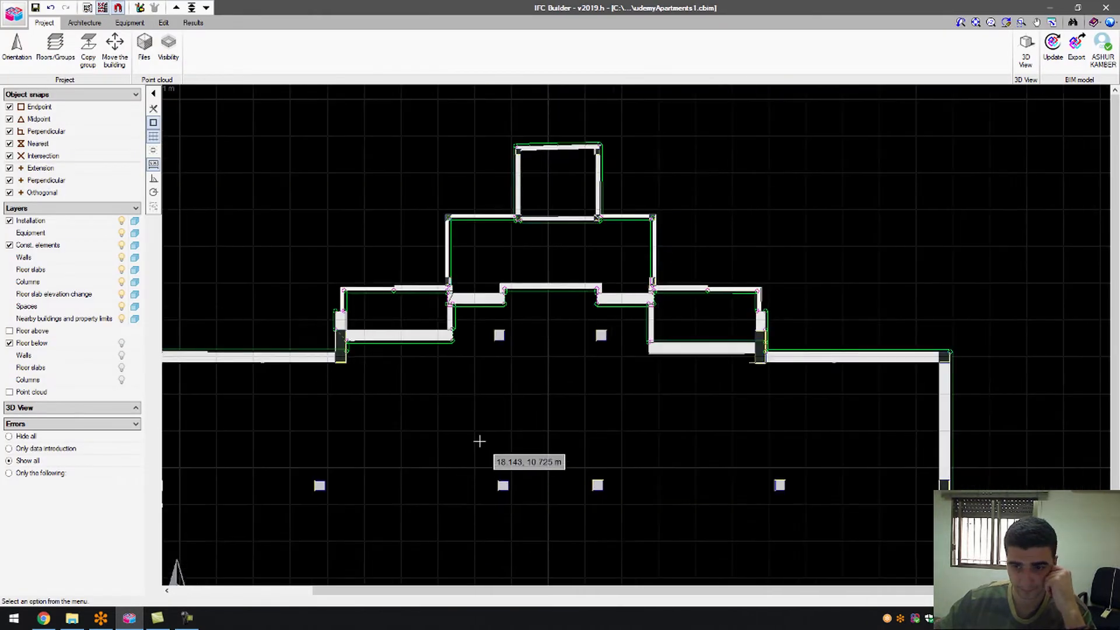
- Hide the ground floor's columns, walls and all other installation and construction element layers, and turn off the floor below
click(121, 282)
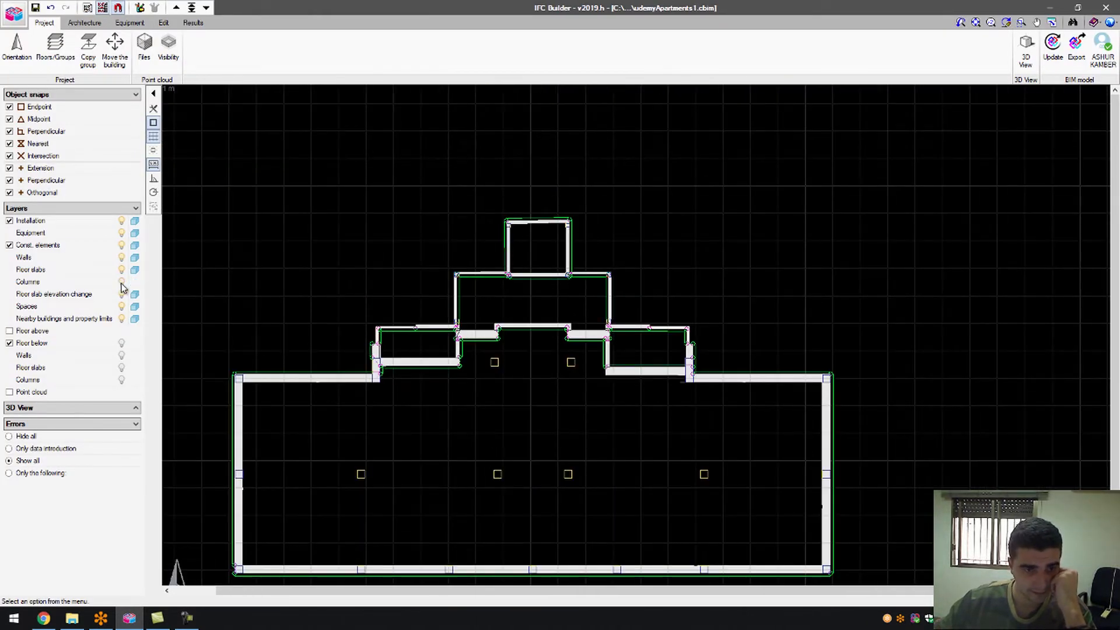
click(121, 282)
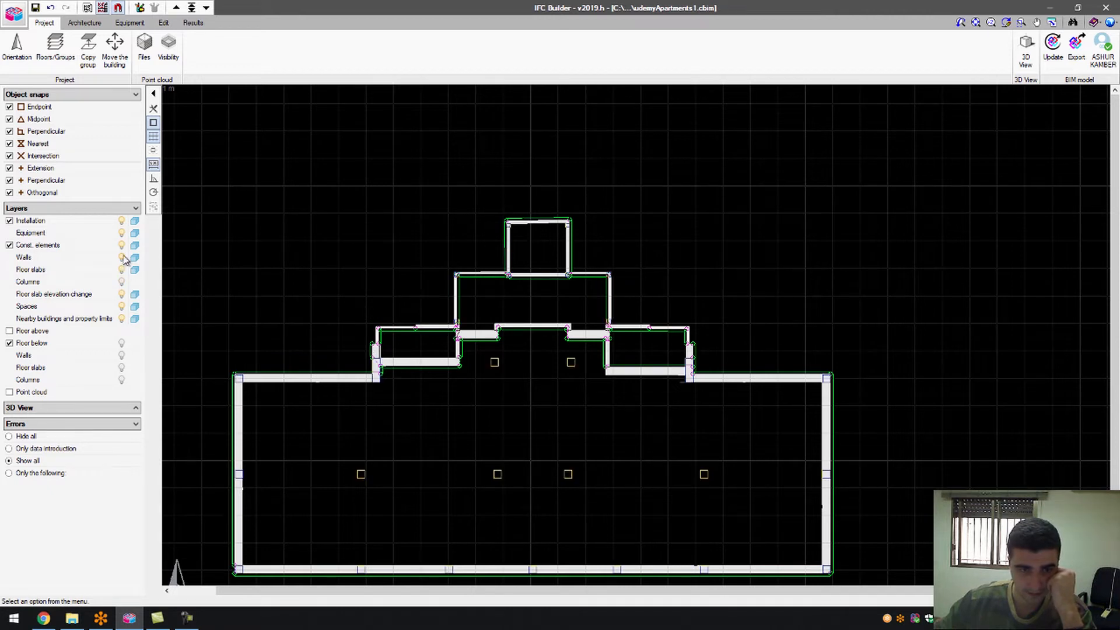
click(122, 257)
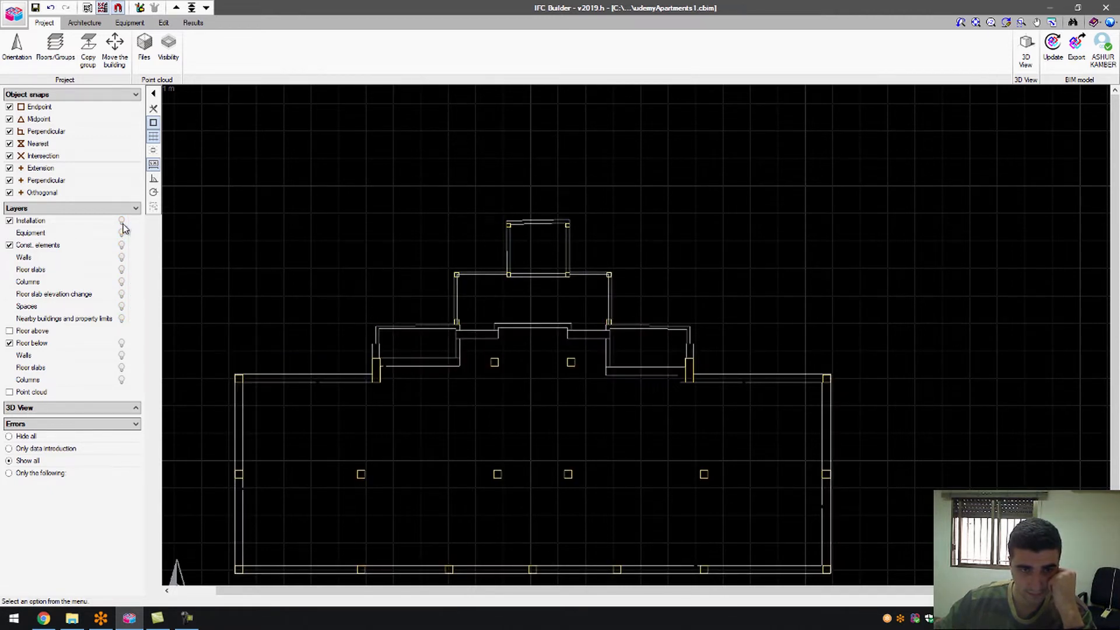
click(29, 344)
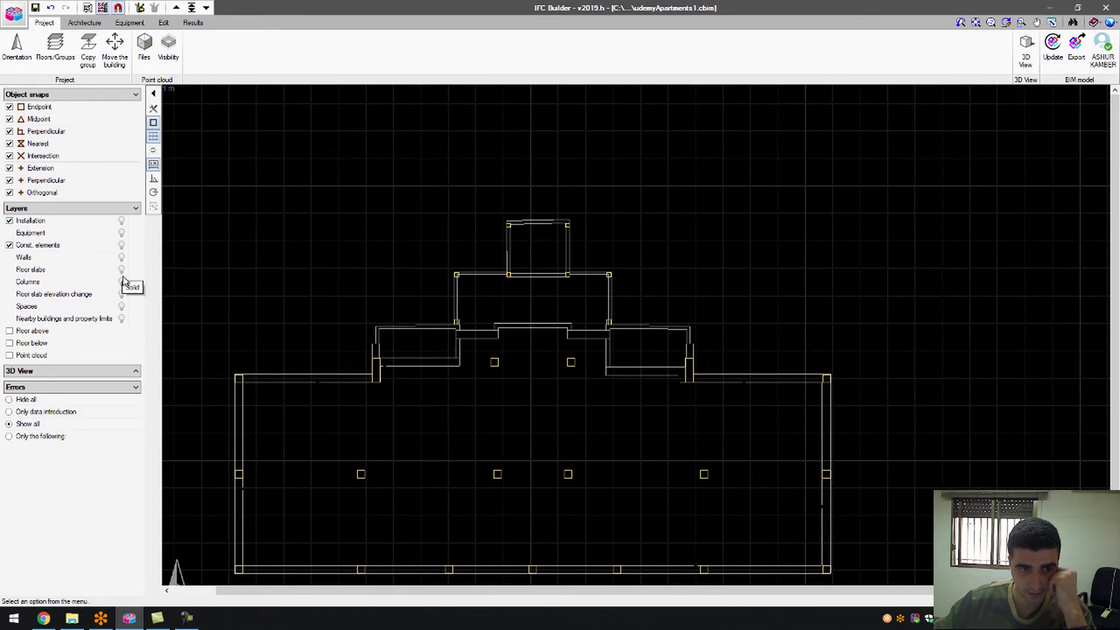
- Show and hide the ground floor's columns repeatedly to compare them with the template's column outlines, leaving them hidden
click(122, 282)
click(122, 282)
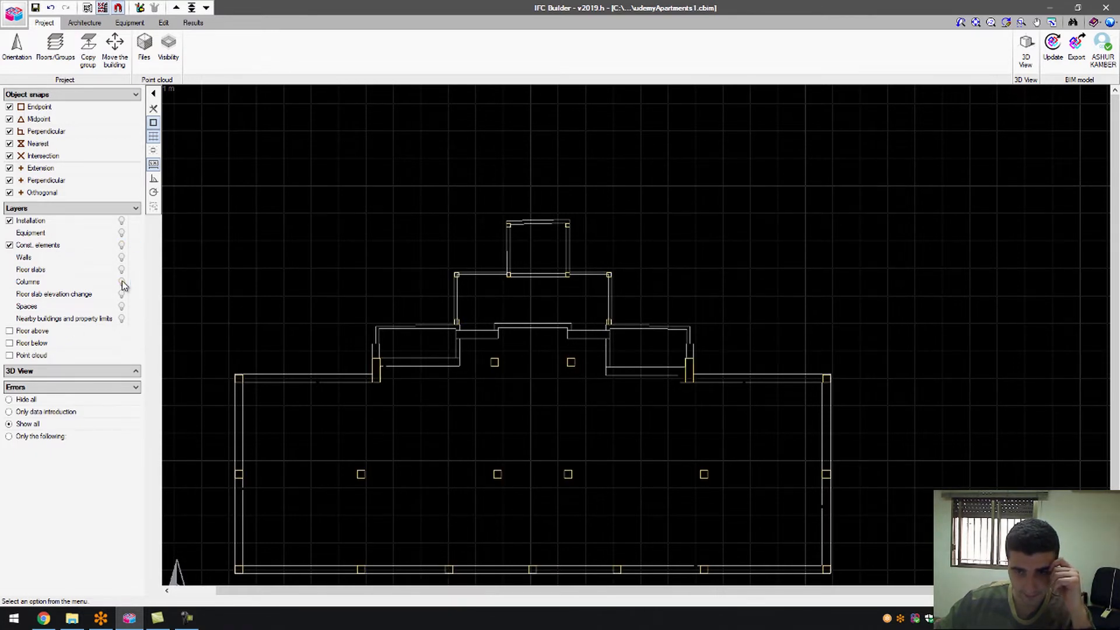
click(122, 282)
click(122, 282)
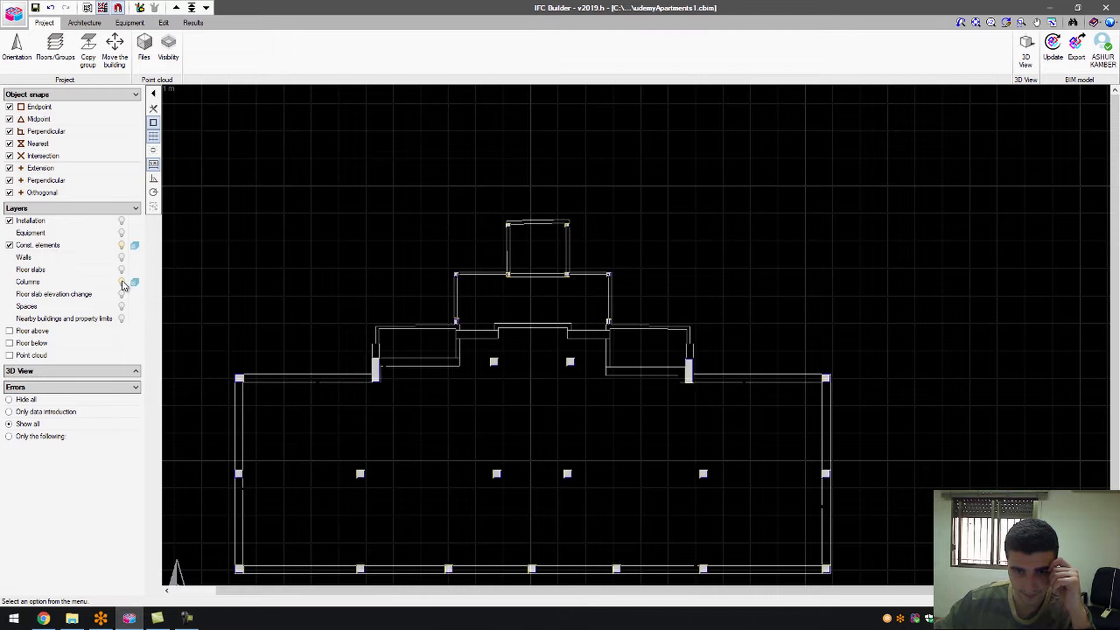
click(122, 282)
- Show the PARTITION layer of the GroundFloor template and hide its COLUMN, DEFENCE and EXTERNAL_WALL layers
click(87, 8)
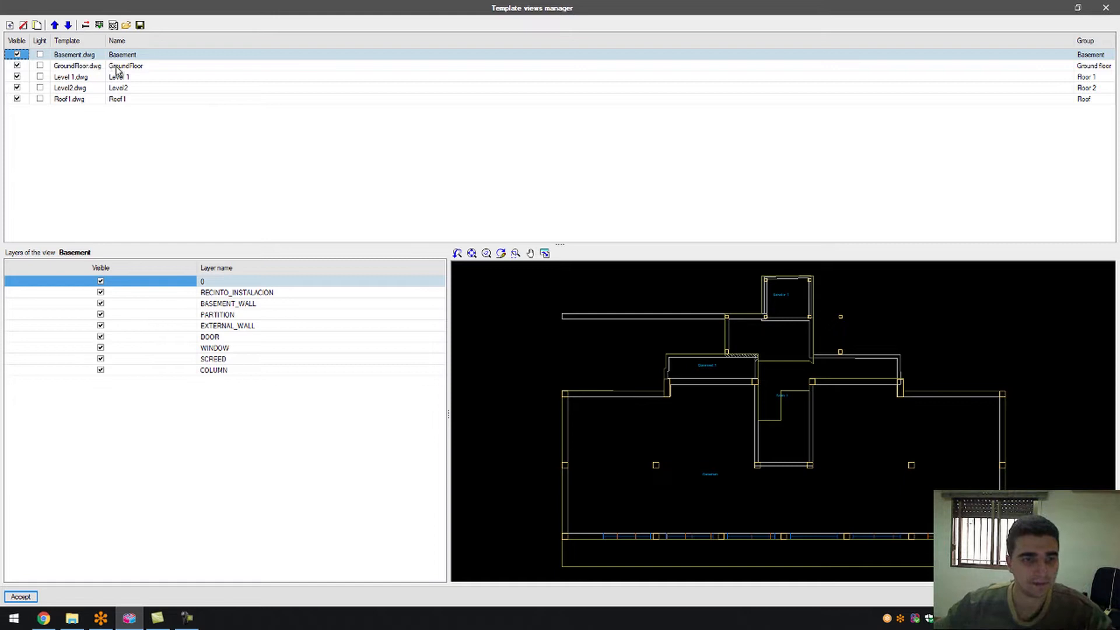
click(120, 66)
click(99, 392)
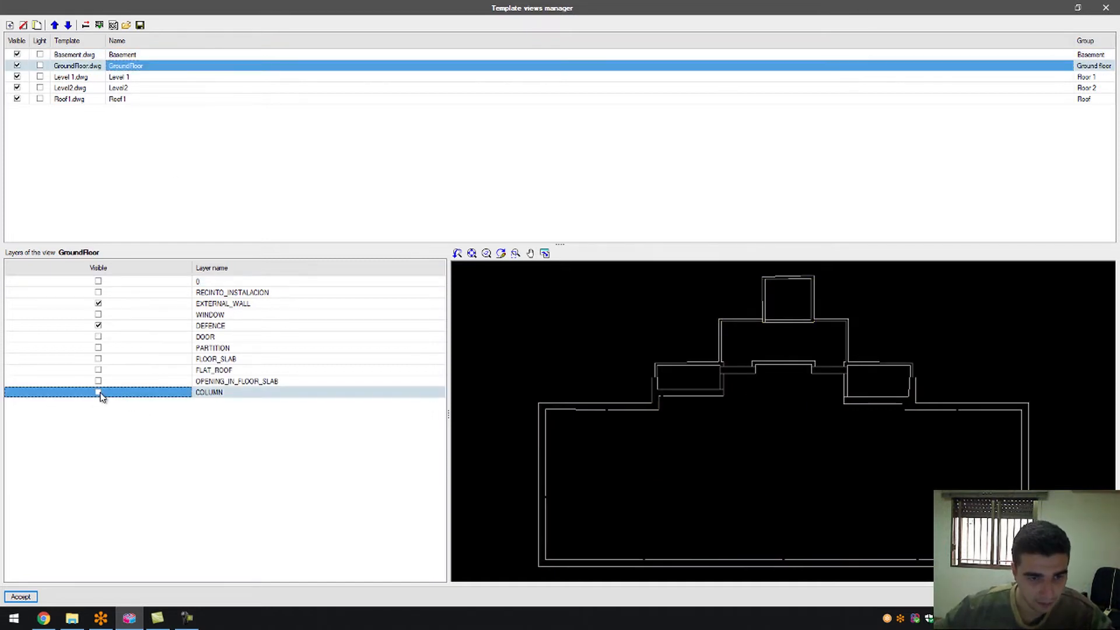
click(98, 349)
click(99, 326)
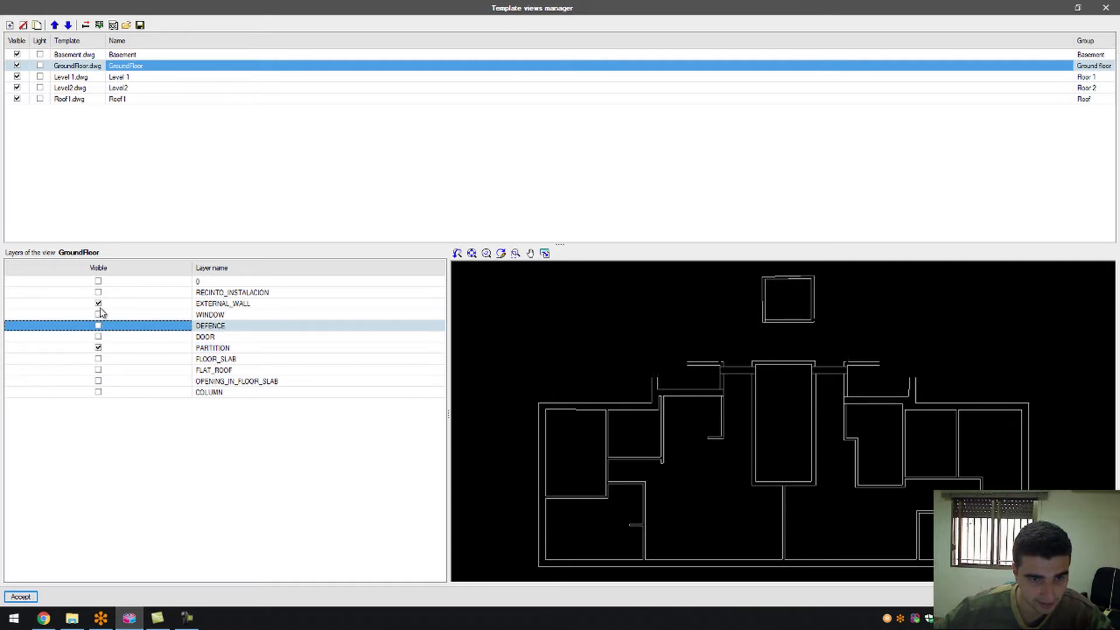
click(99, 304)
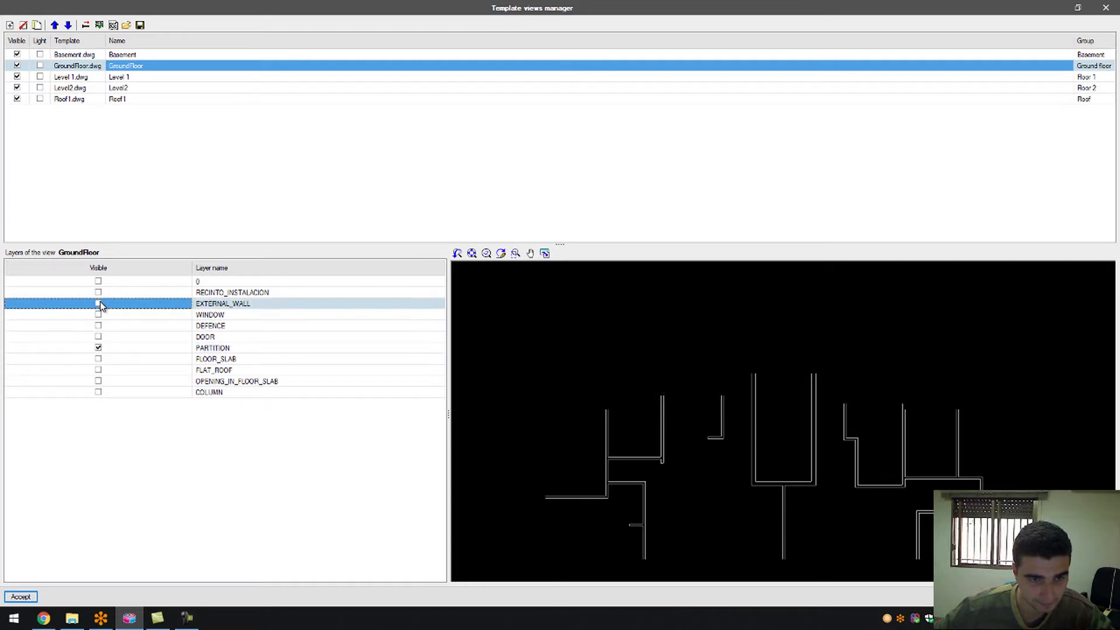
click(23, 597)
scroll(462, 252, down, 2)
scroll(475, 429, up, 4)
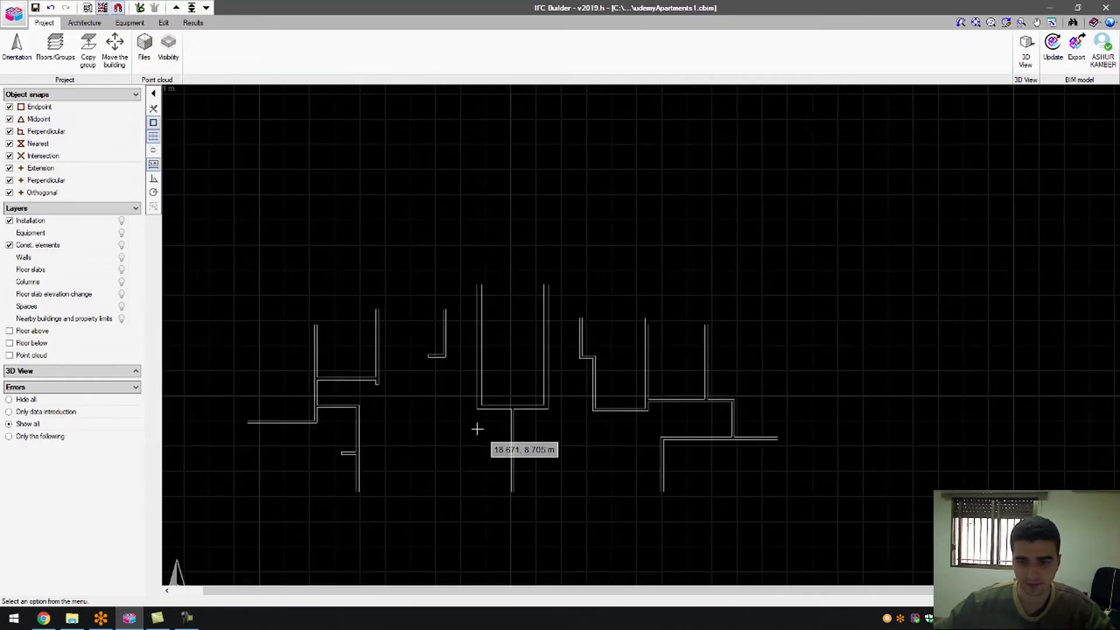
scroll(446, 431, down, 1)
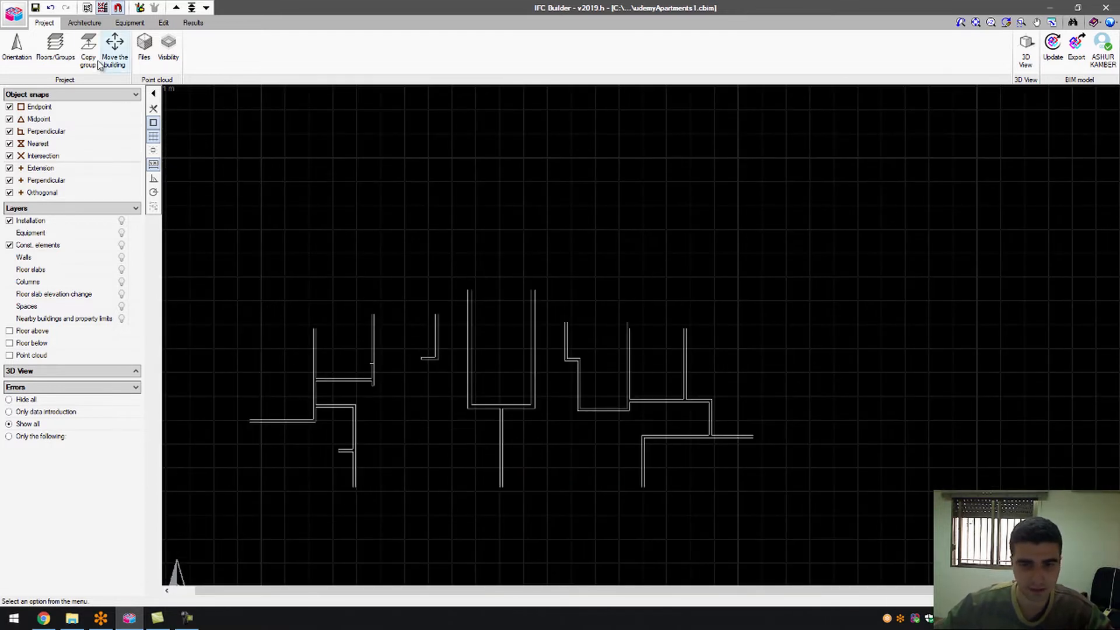
click(88, 42)
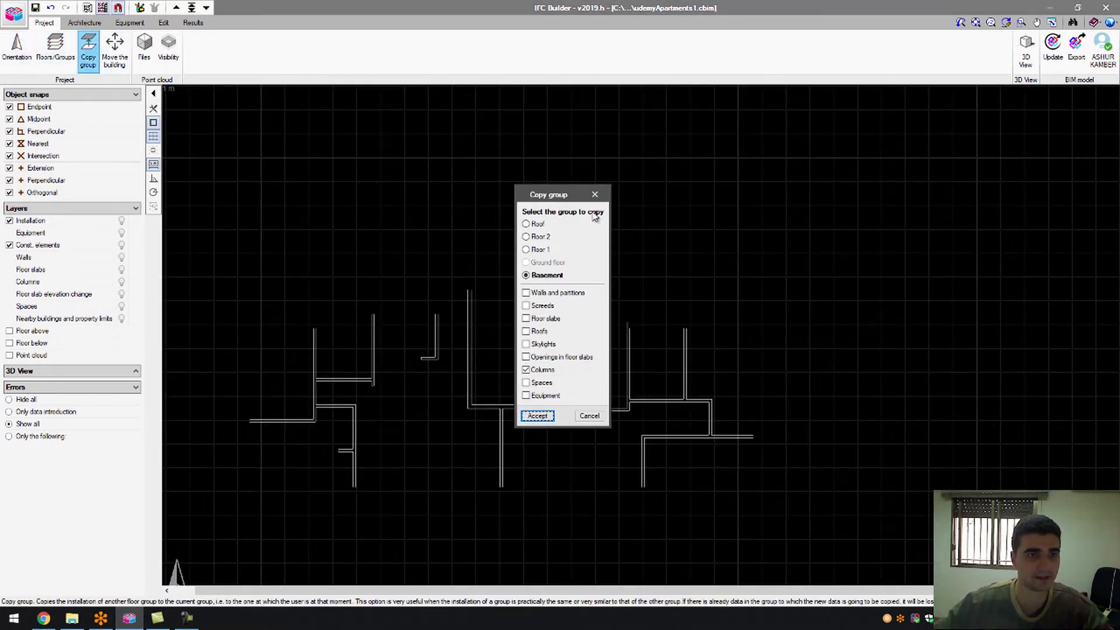
key(Return)
- Create a partition type named GroundFloorPartitions with a thickness of 0.1 m and use it for drawing partitions
click(85, 23)
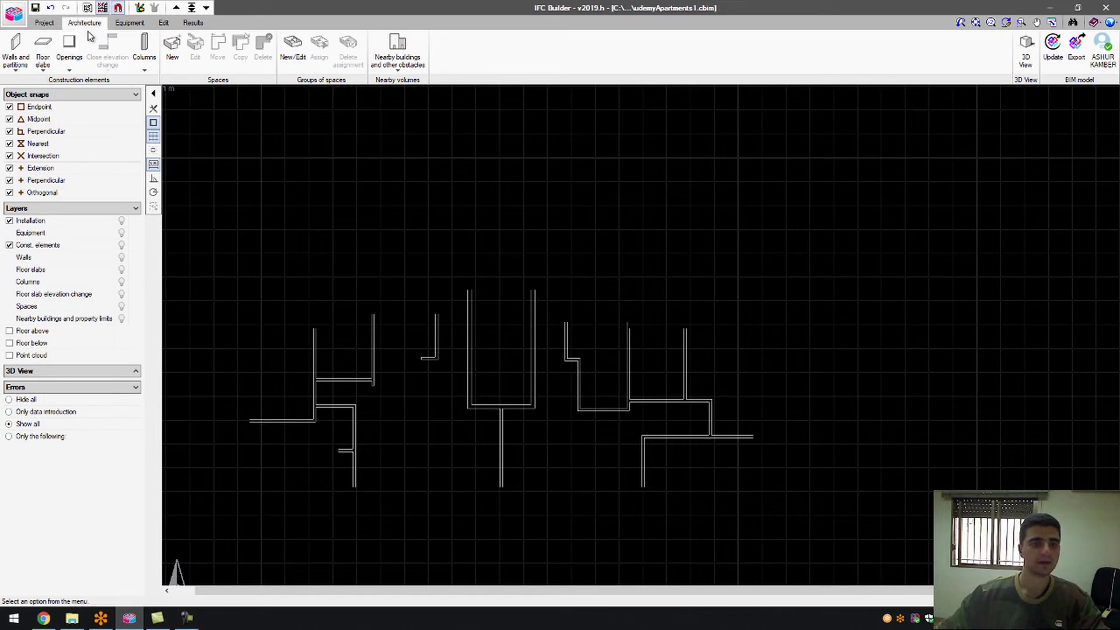
click(16, 59)
click(199, 125)
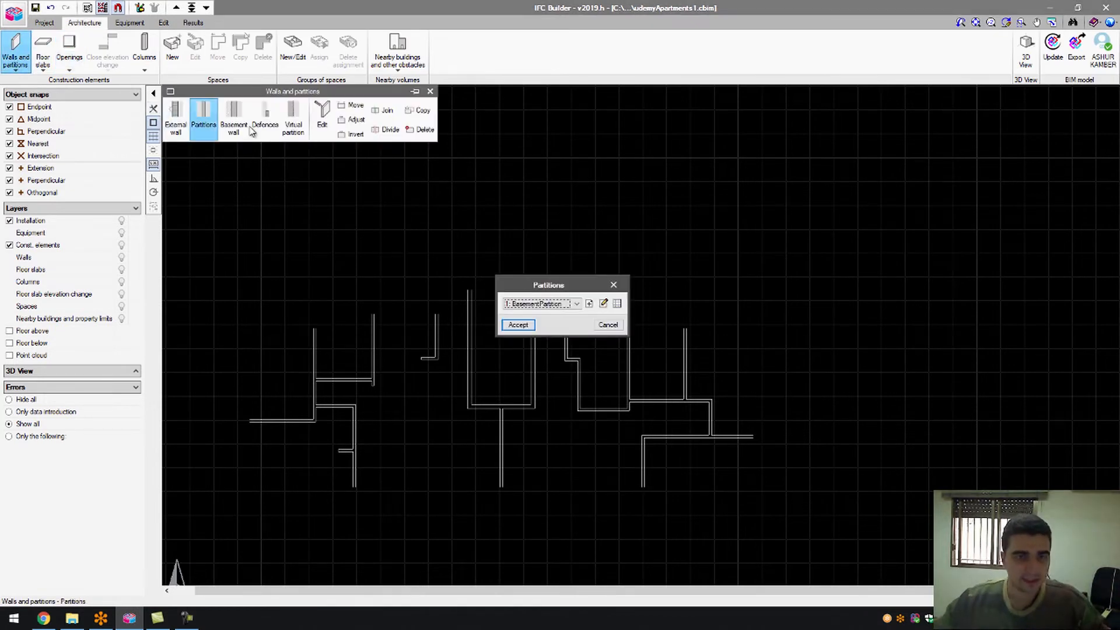
click(590, 304)
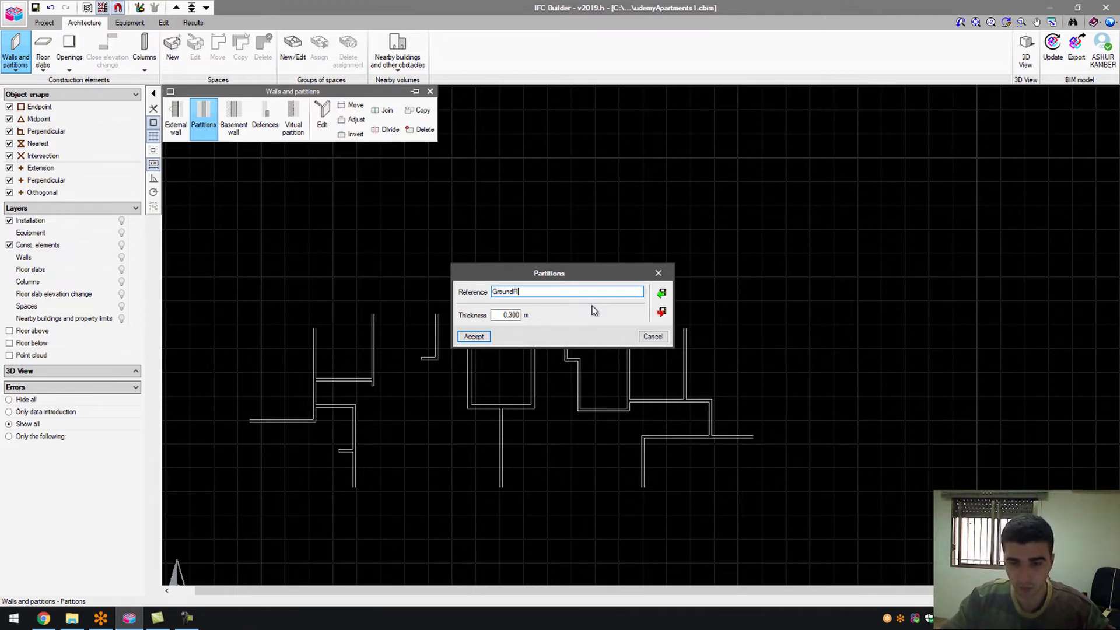
click(650, 338)
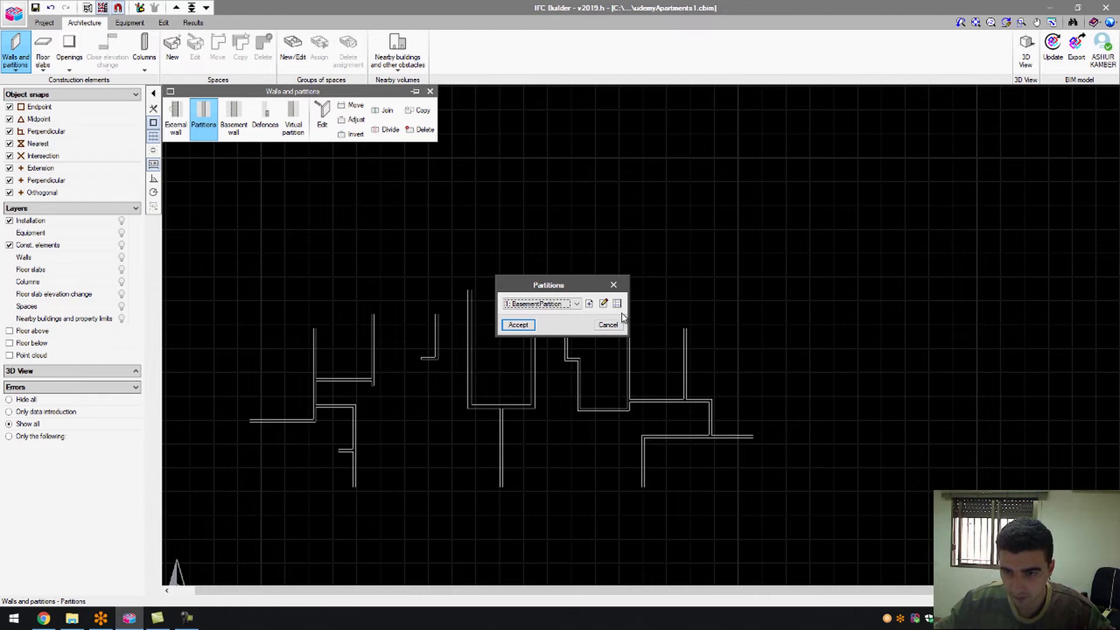
click(608, 325)
scroll(632, 347, up, 5)
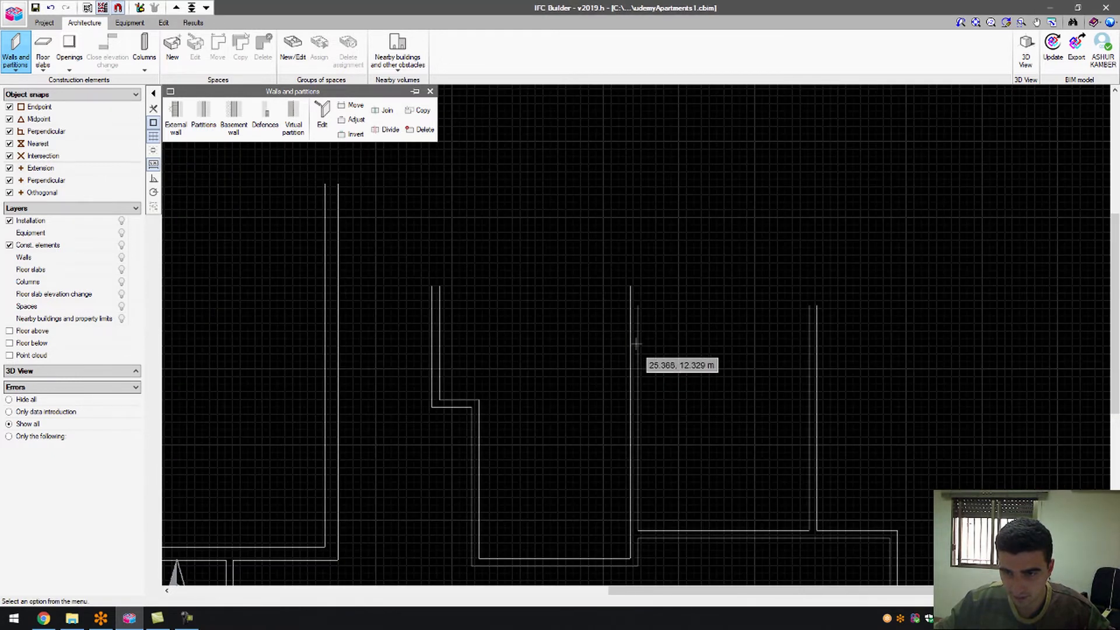
click(206, 120)
click(590, 303)
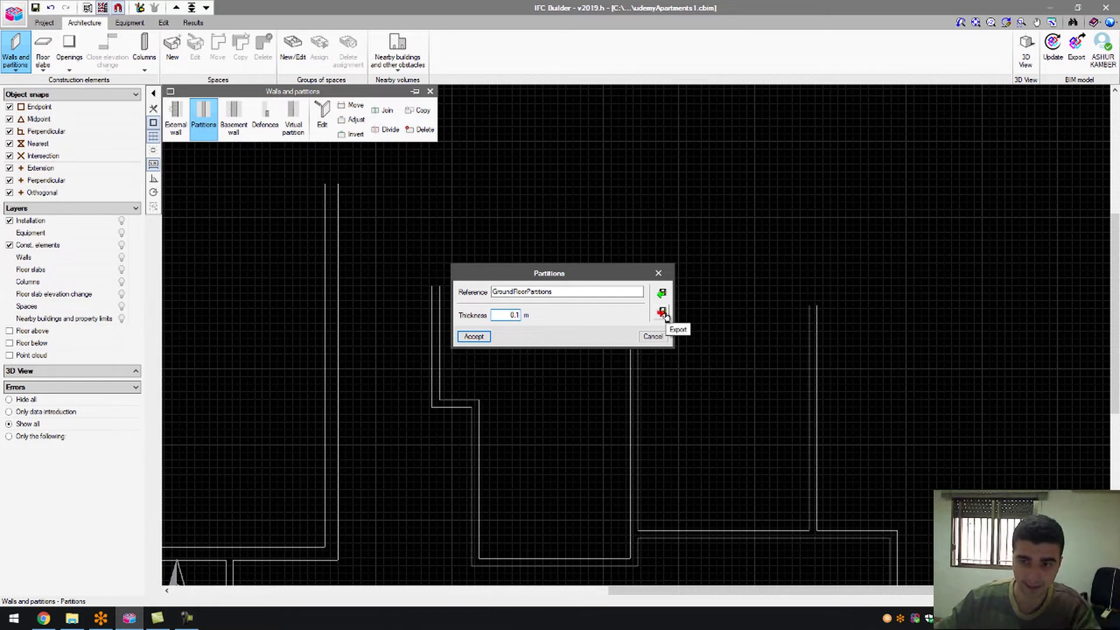
click(484, 336)
click(525, 325)
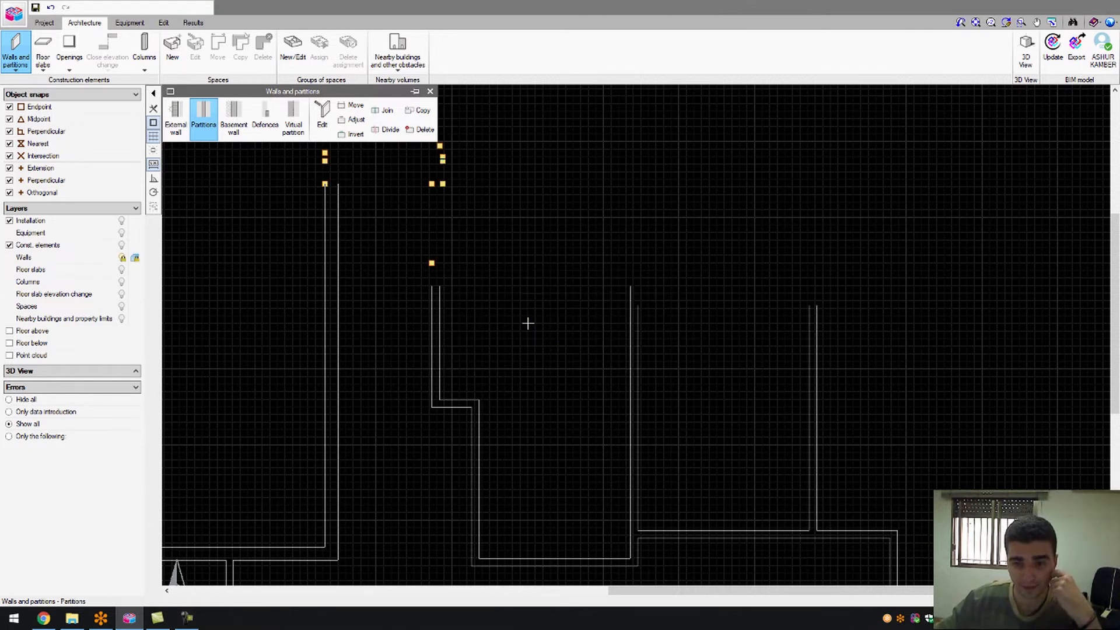
- Trace the lower-right L-shaped partition along its inner edge, about 2.09 m up and 4.56 m across to the right external wall
scroll(595, 557, up, 5)
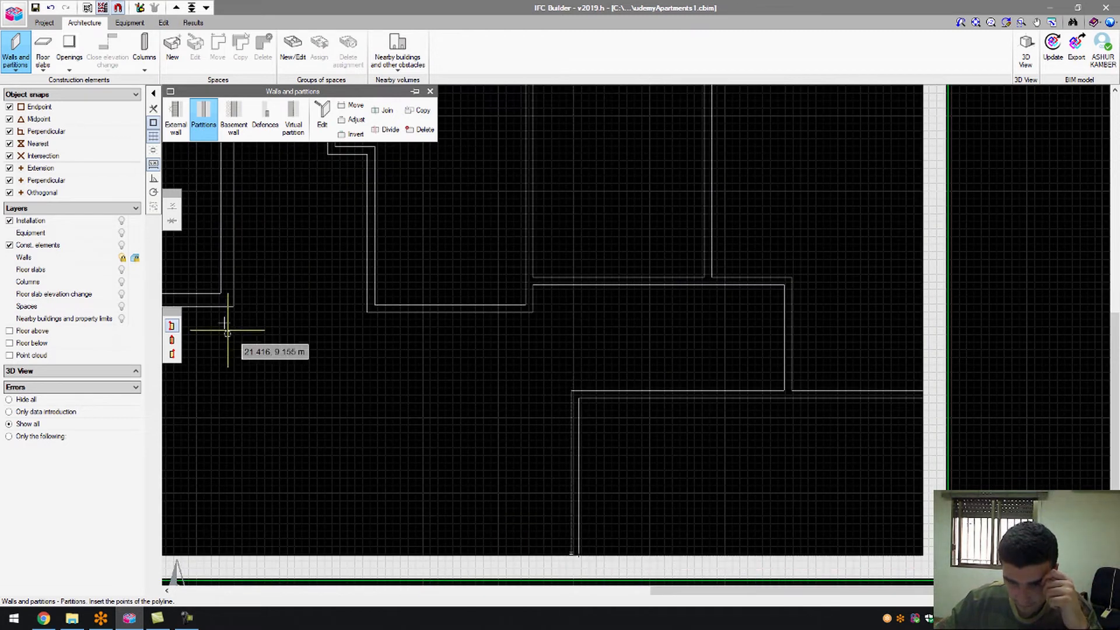
scroll(567, 556, up, 3)
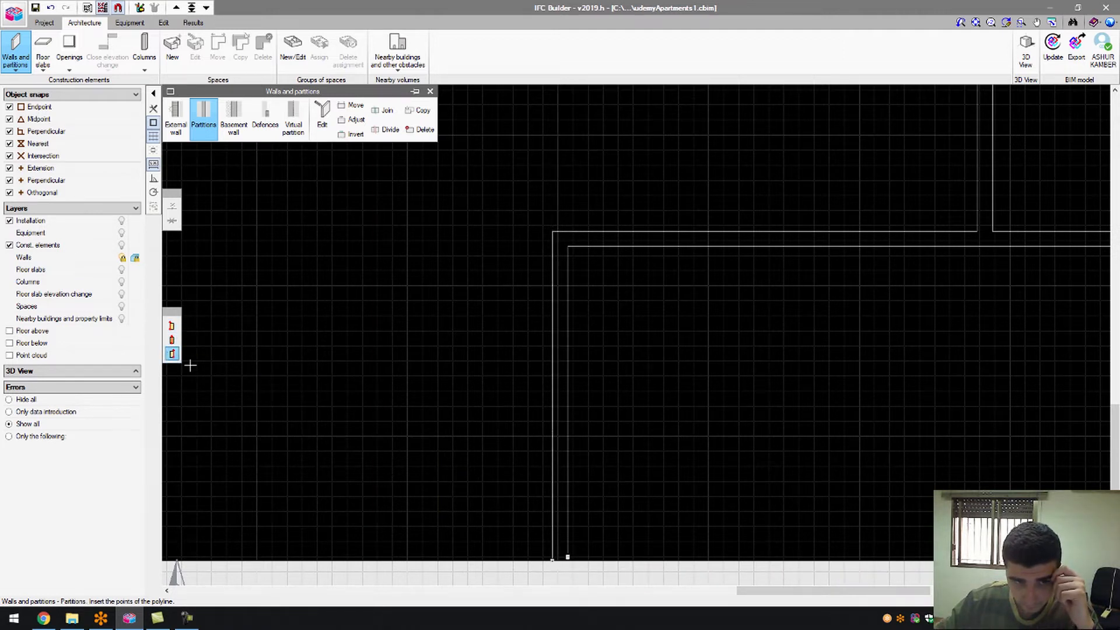
click(568, 558)
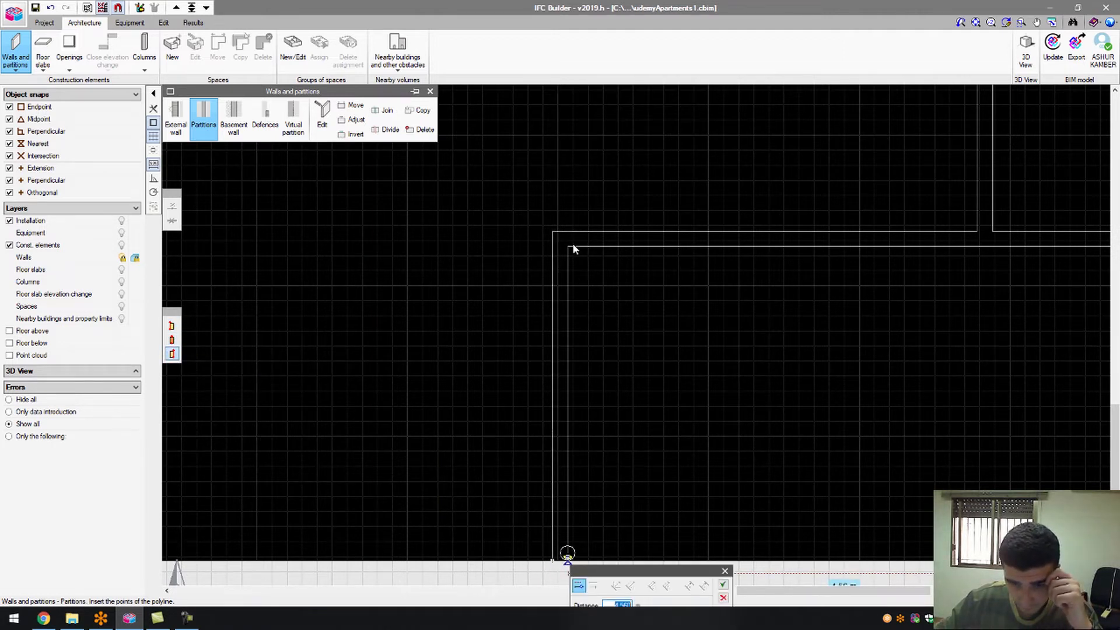
click(723, 586)
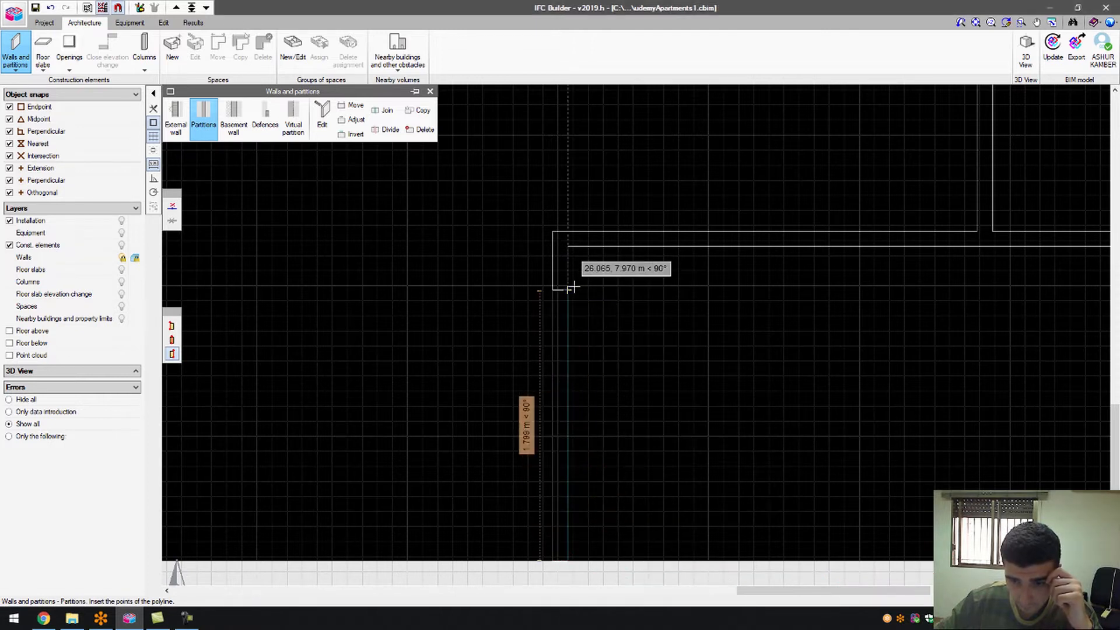
click(568, 244)
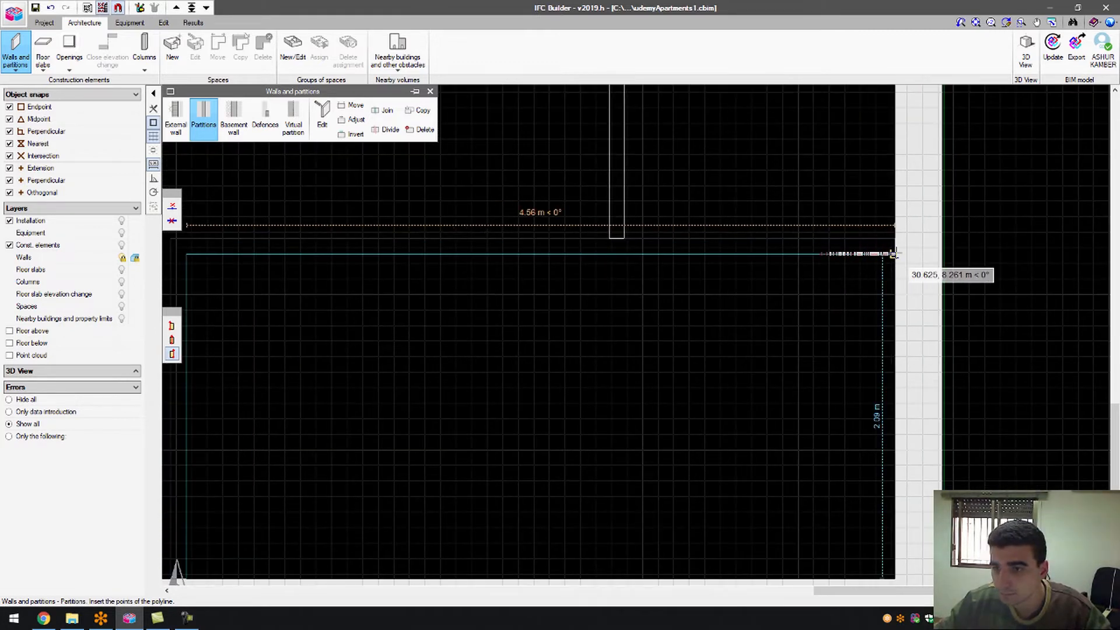
click(893, 253)
right_click(850, 251)
- Start the stepped partition on the new horizontal partition at the template's short vertical wall, running 1.5 m up to the template corner
scroll(703, 257, down, 5)
scroll(691, 169, up, 2)
scroll(690, 168, up, 1)
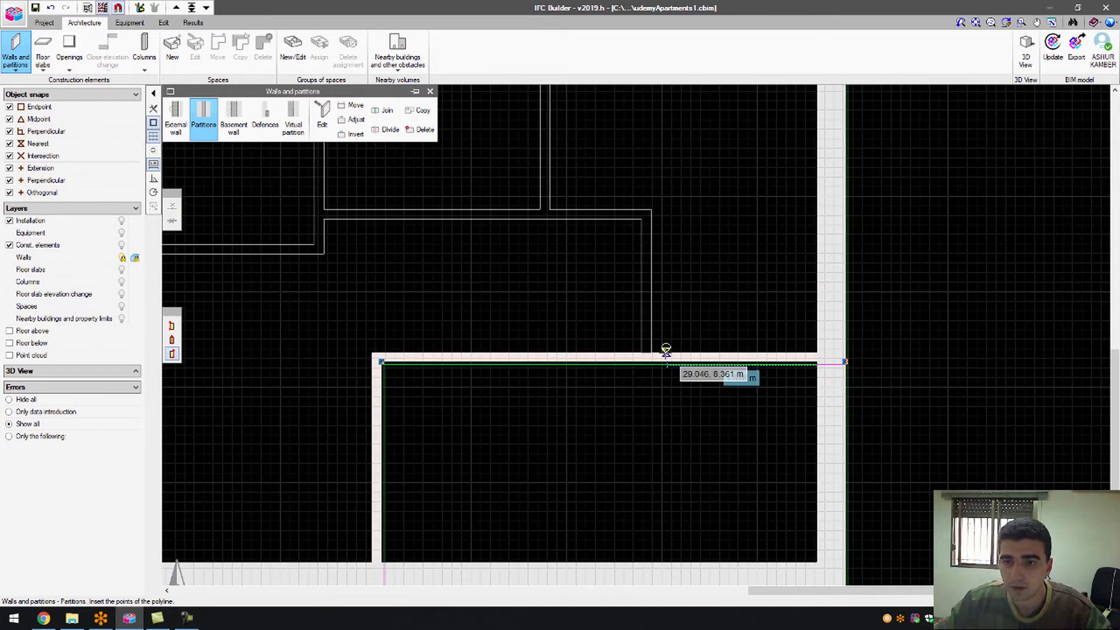
scroll(651, 351, up, 5)
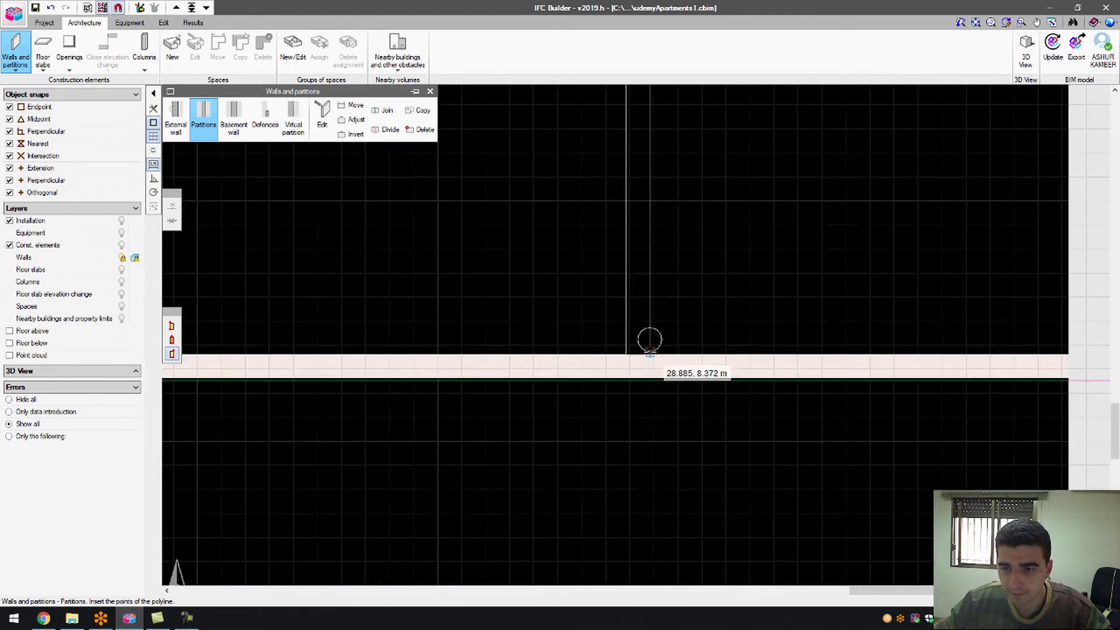
scroll(647, 355, up, 1)
click(648, 355)
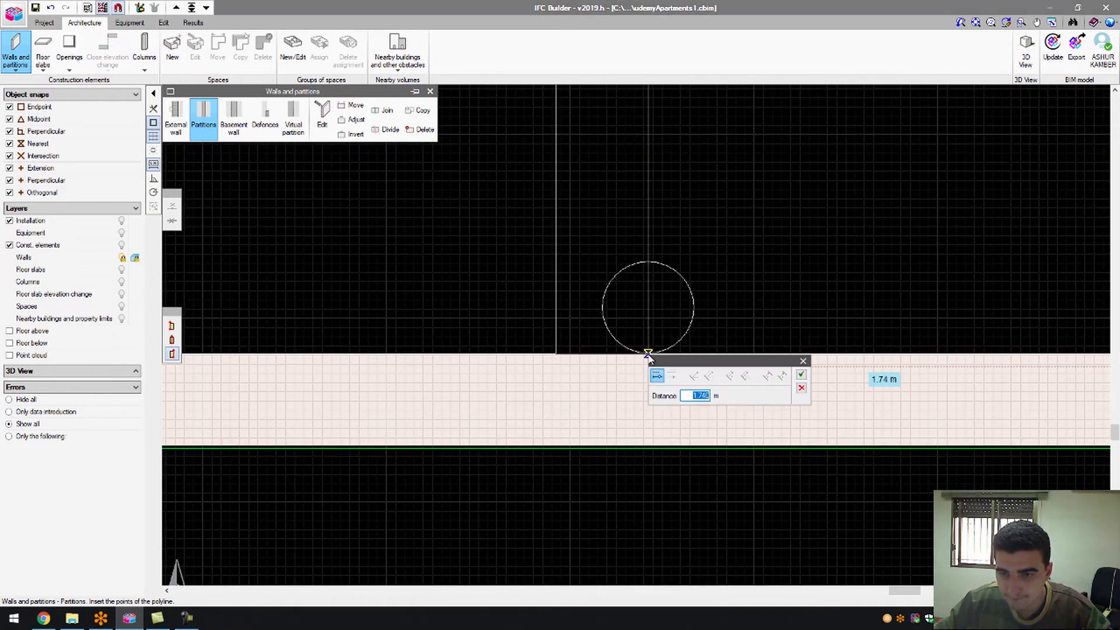
click(800, 375)
scroll(627, 318, down, 3)
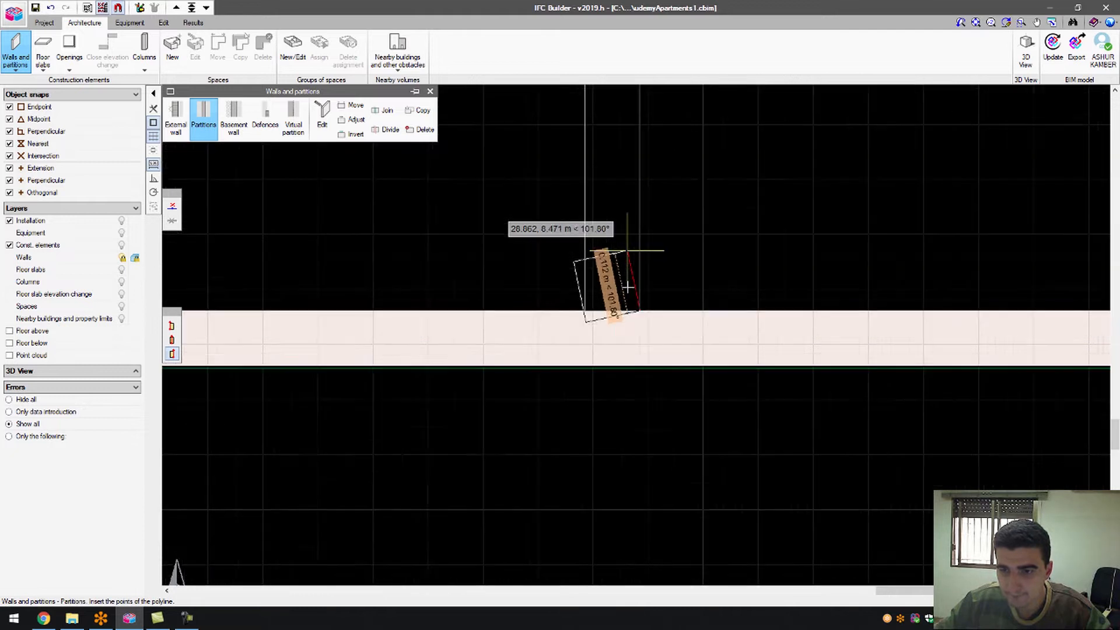
scroll(627, 361, down, 4)
scroll(627, 154, up, 5)
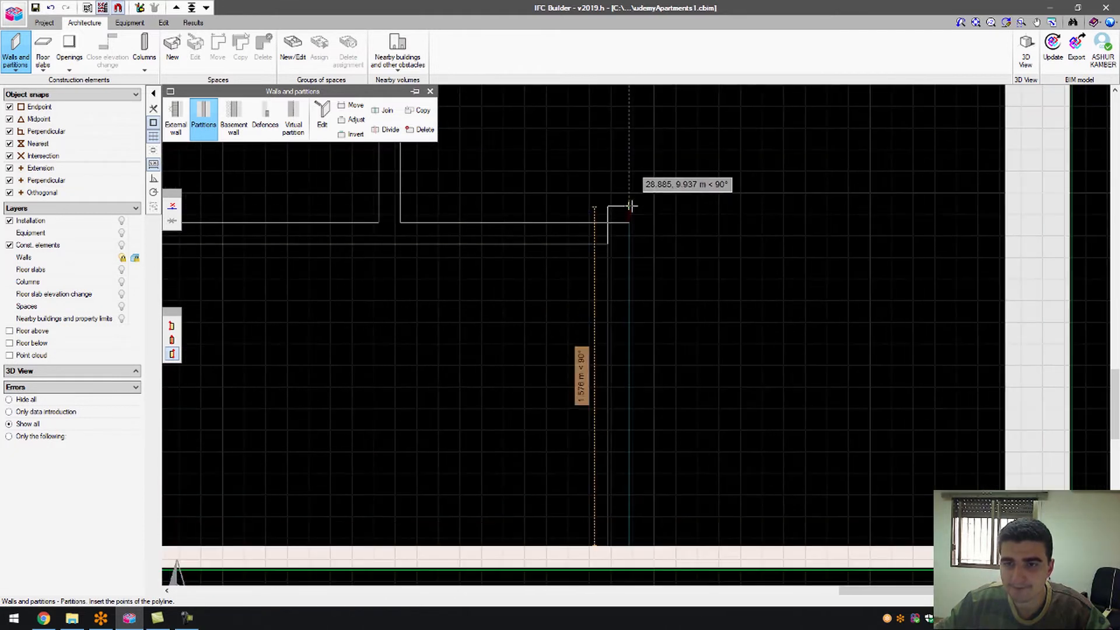
scroll(628, 222, up, 1)
click(628, 222)
- Continue the stepped partition about 3.53 m left, down to the next template corner, and about 2 m left
scroll(670, 228, down, 3)
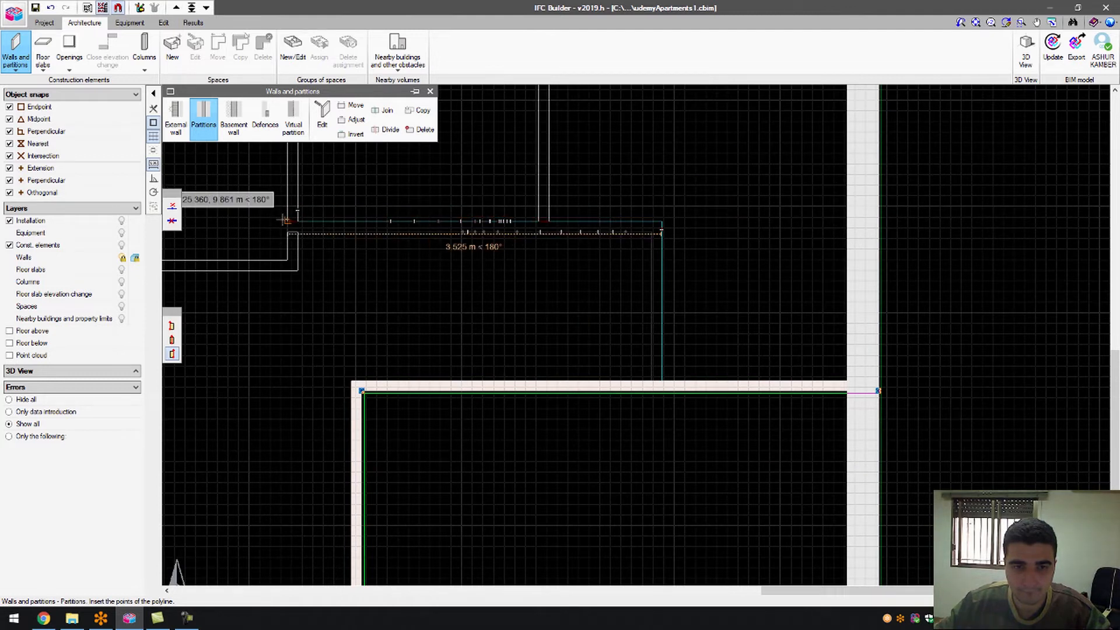
click(286, 220)
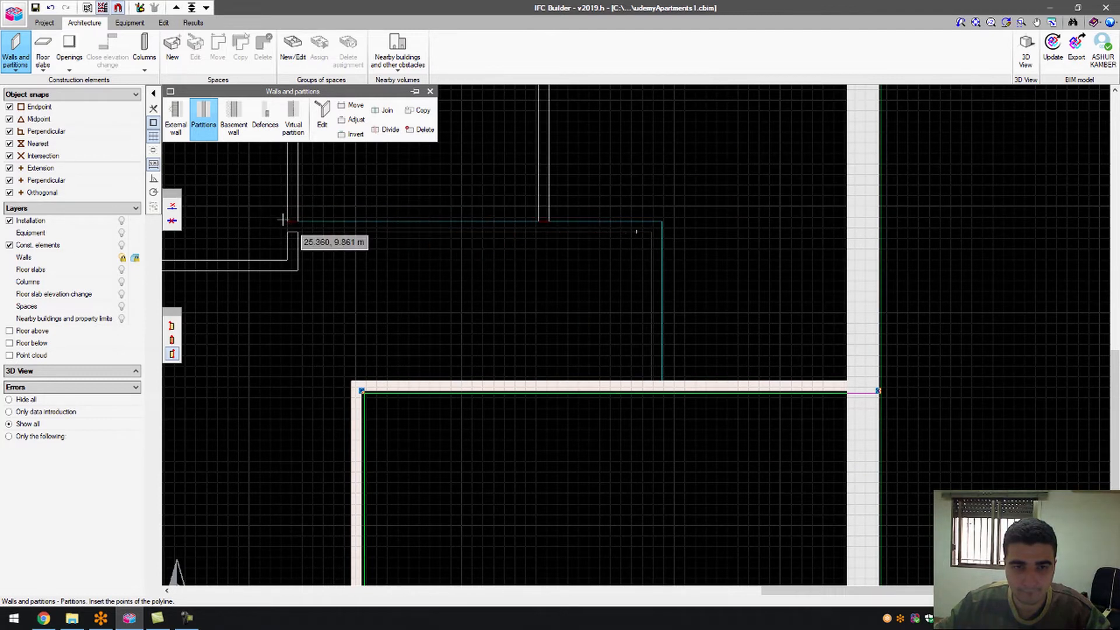
click(287, 260)
scroll(436, 257, down, 5)
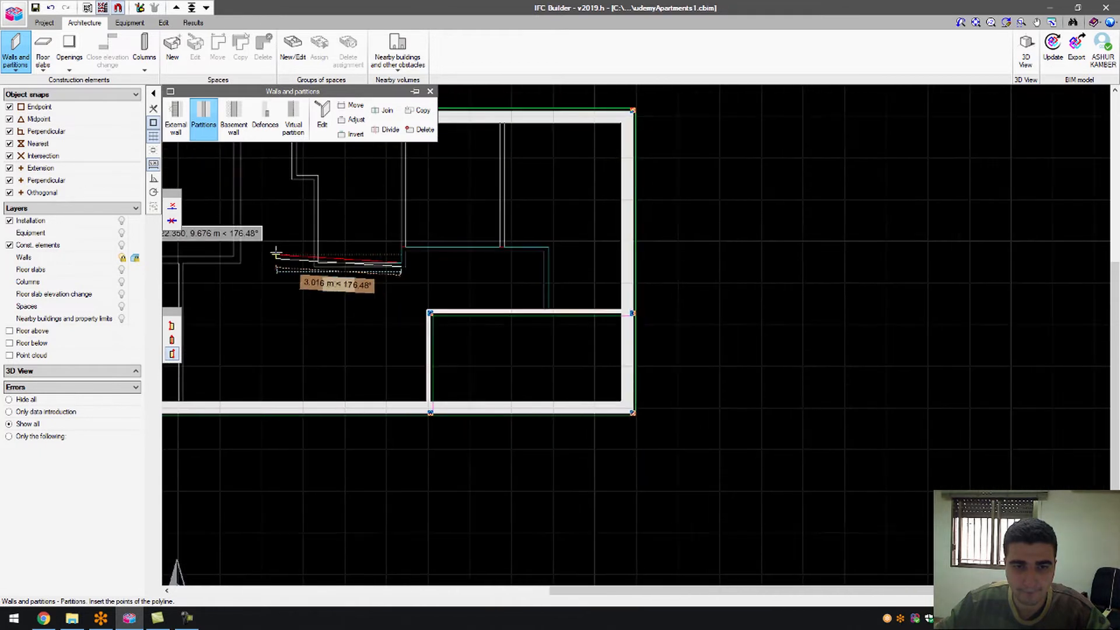
scroll(263, 257, up, 3)
scroll(291, 270, up, 5)
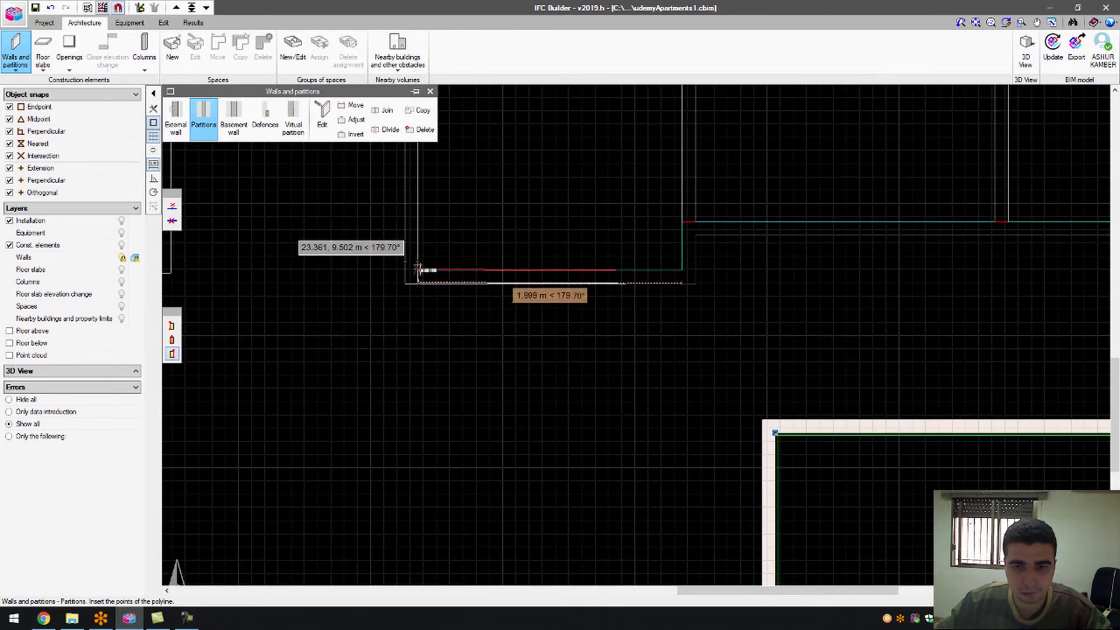
click(417, 270)
- Finish the stepped partition by tracing it about 2.1 m up, 0.53 m left and 1.5 m up to the external wall
scroll(417, 245, down, 9)
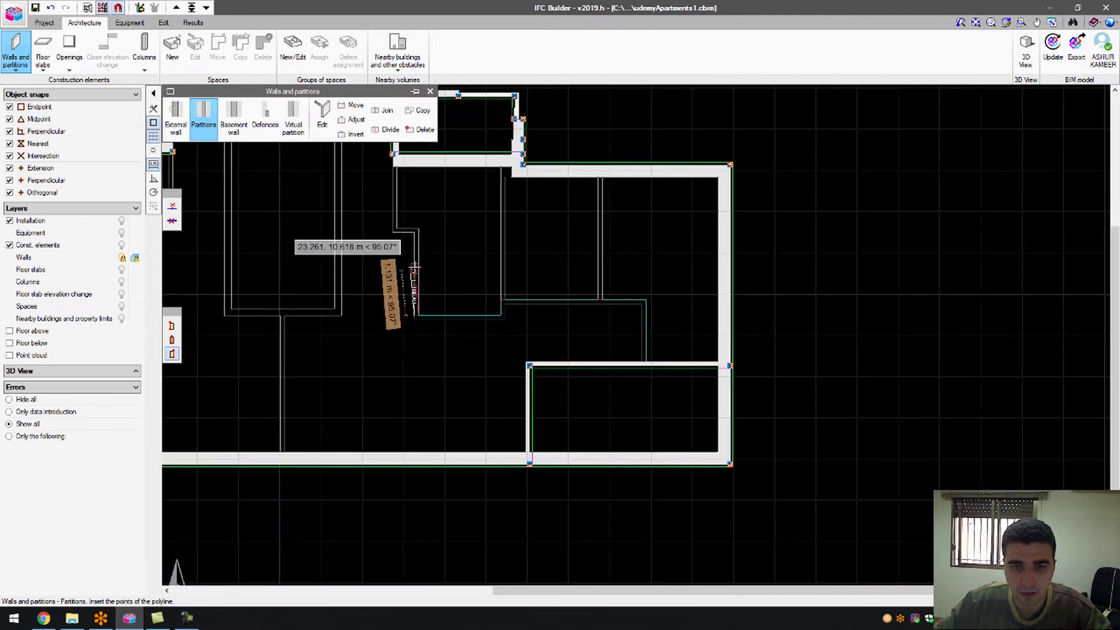
scroll(419, 229, up, 6)
key(Return)
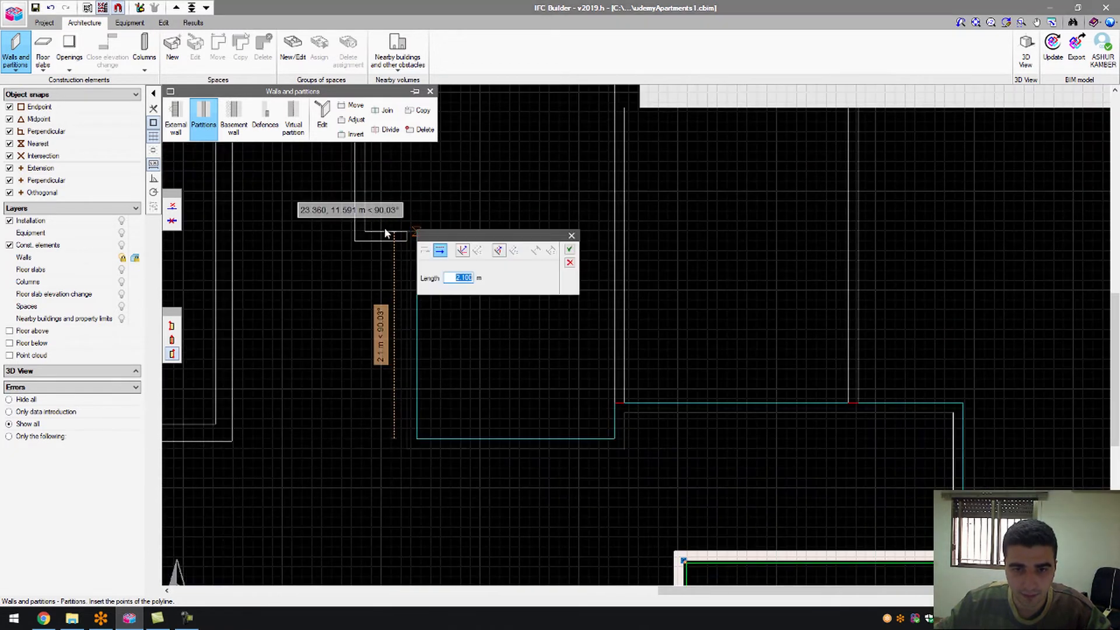
click(570, 265)
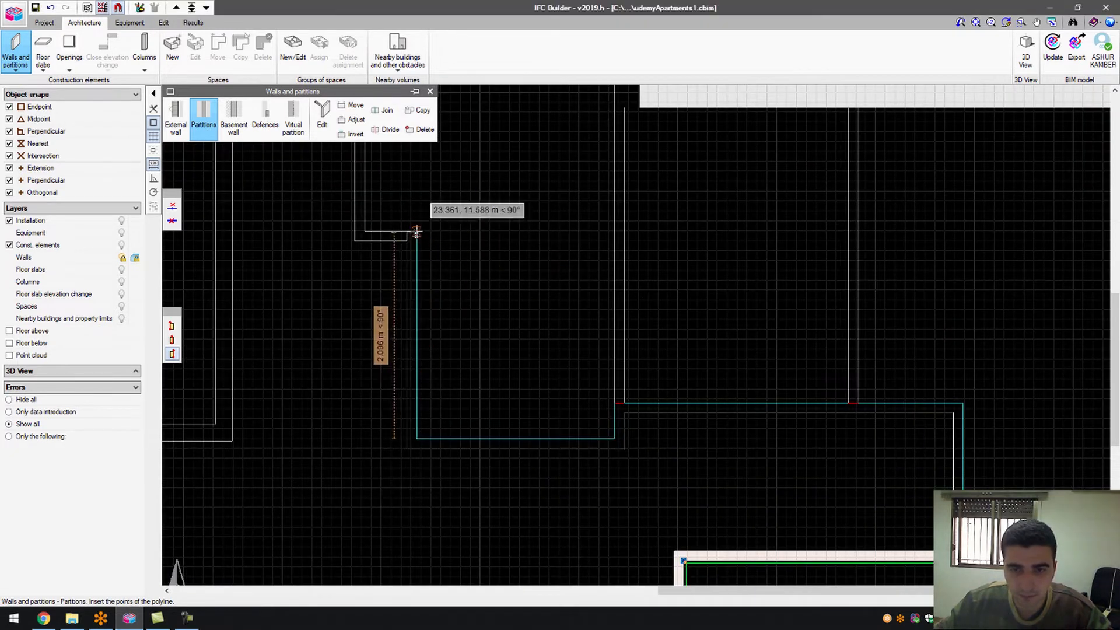
click(418, 229)
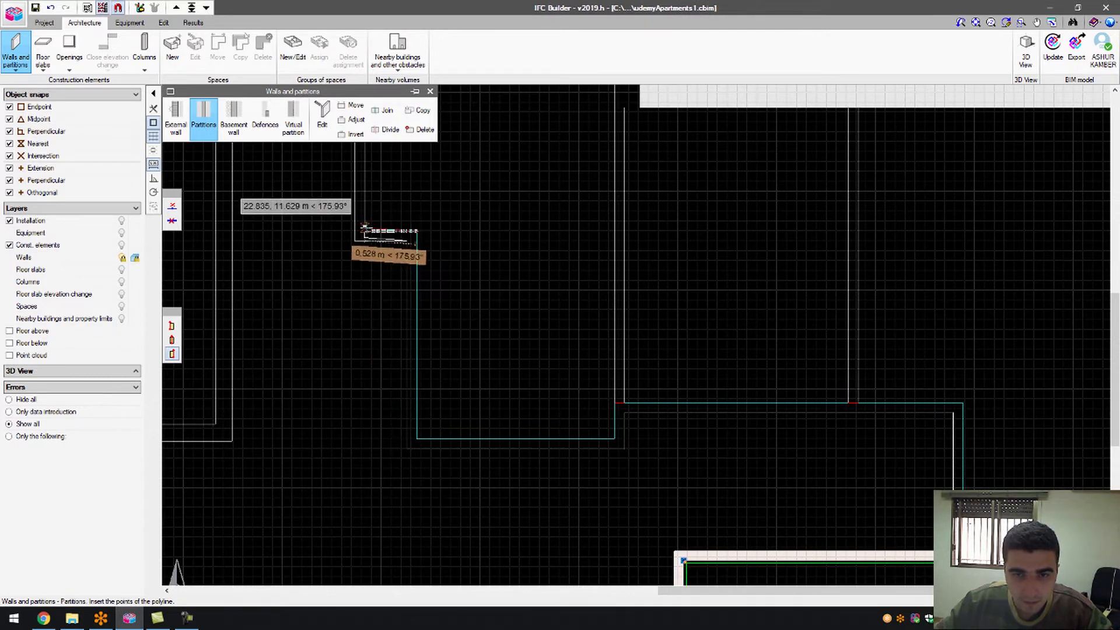
scroll(365, 229, up, 6)
click(368, 231)
scroll(369, 229, down, 5)
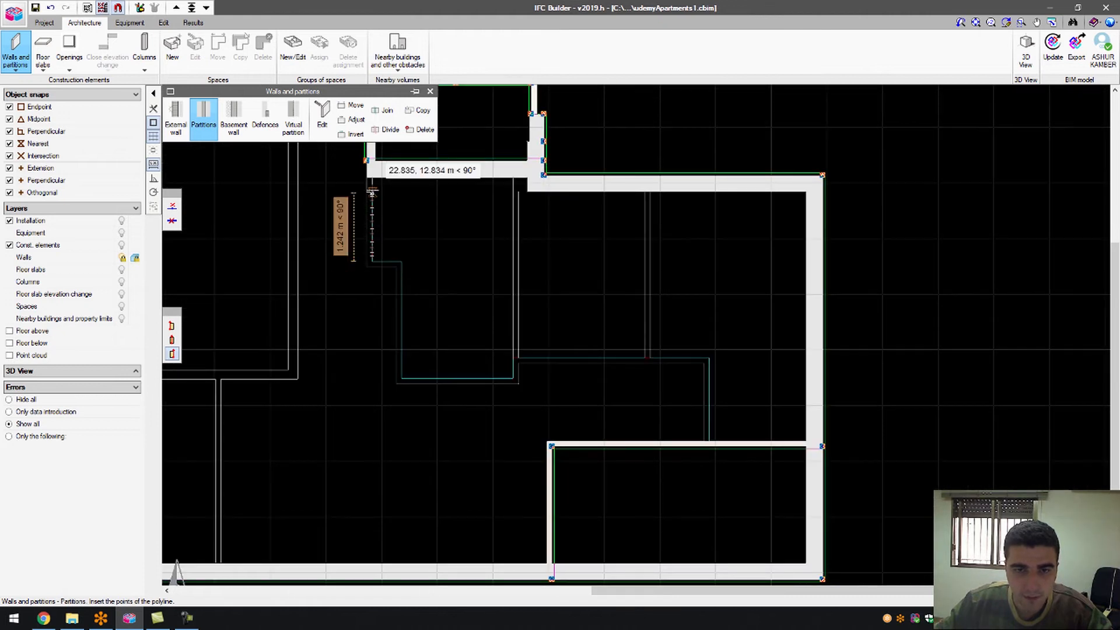
scroll(371, 175, up, 5)
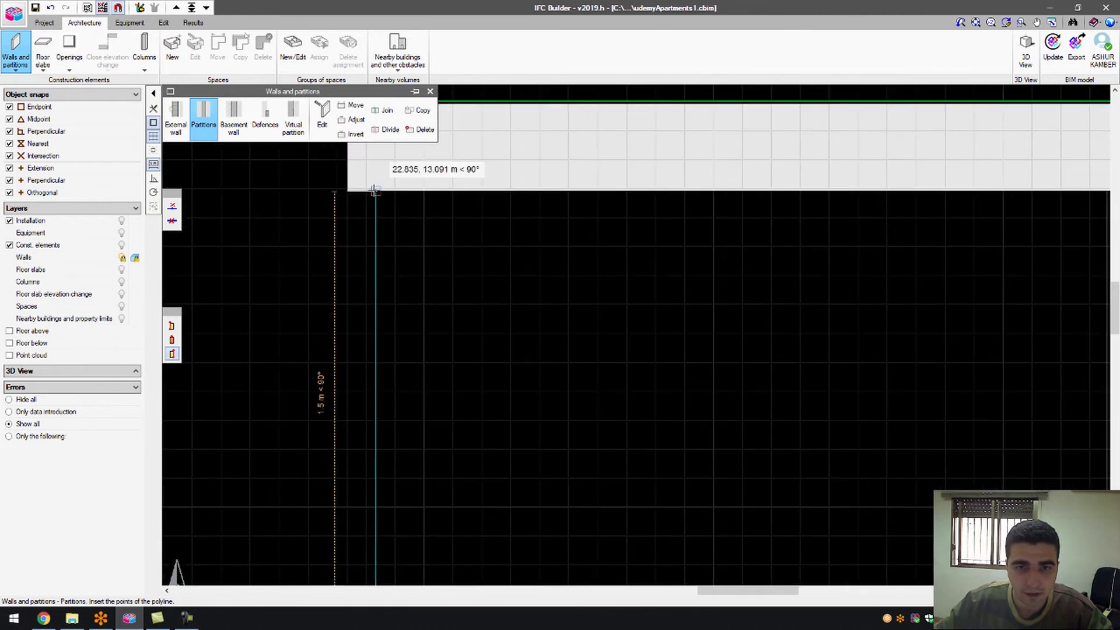
scroll(375, 191, down, 7)
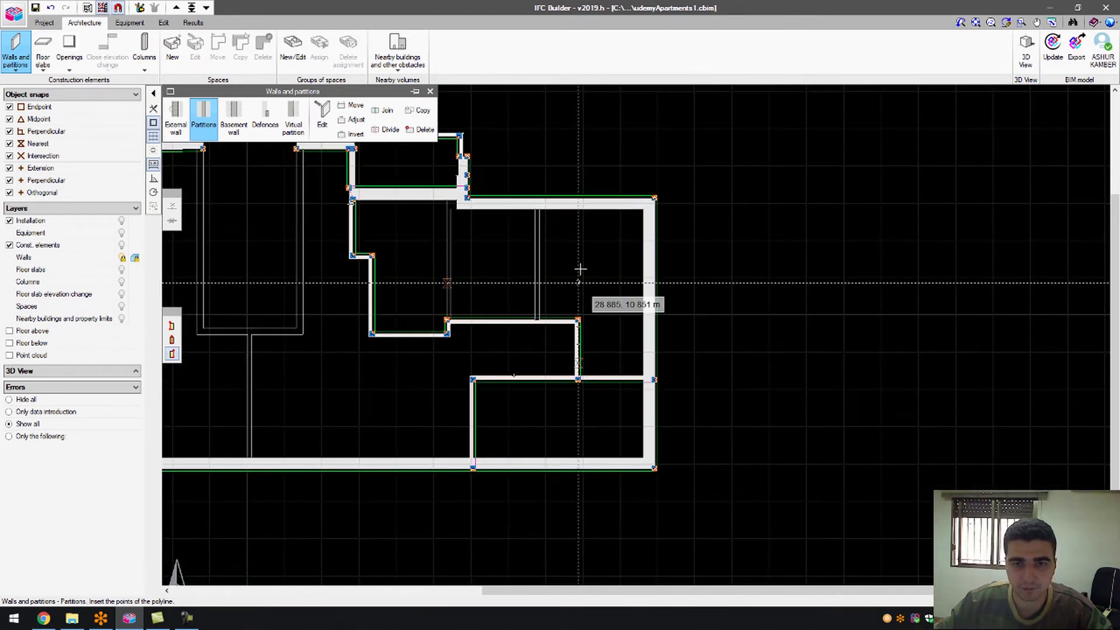
- Draw the vertical dividing partition from the stepped partition's long horizontal segment up to the upper external wall
scroll(577, 271, up, 3)
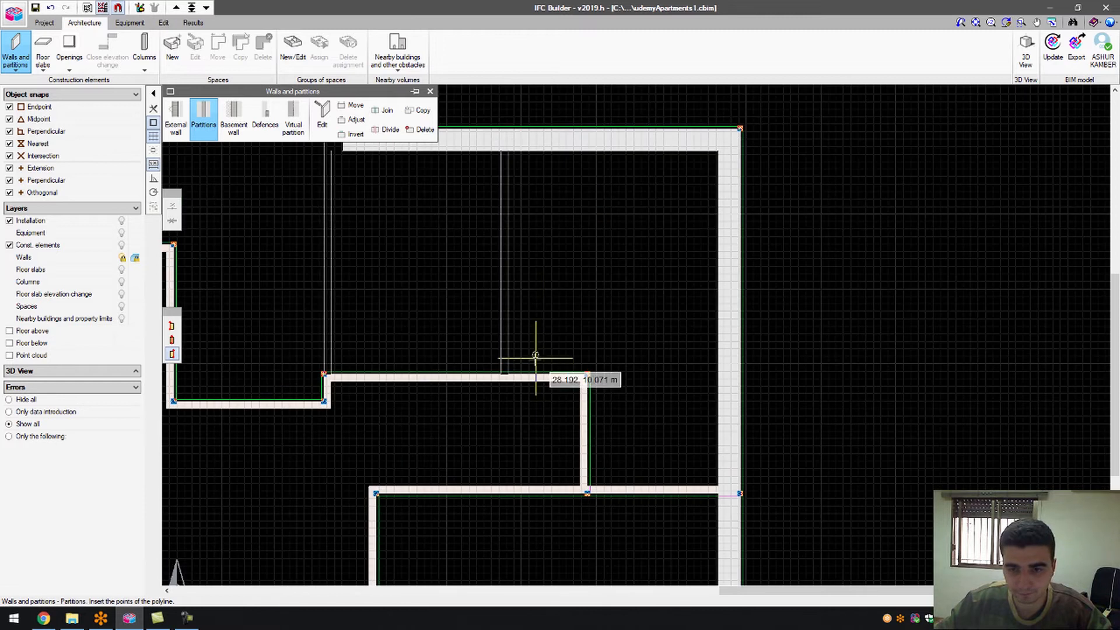
click(508, 371)
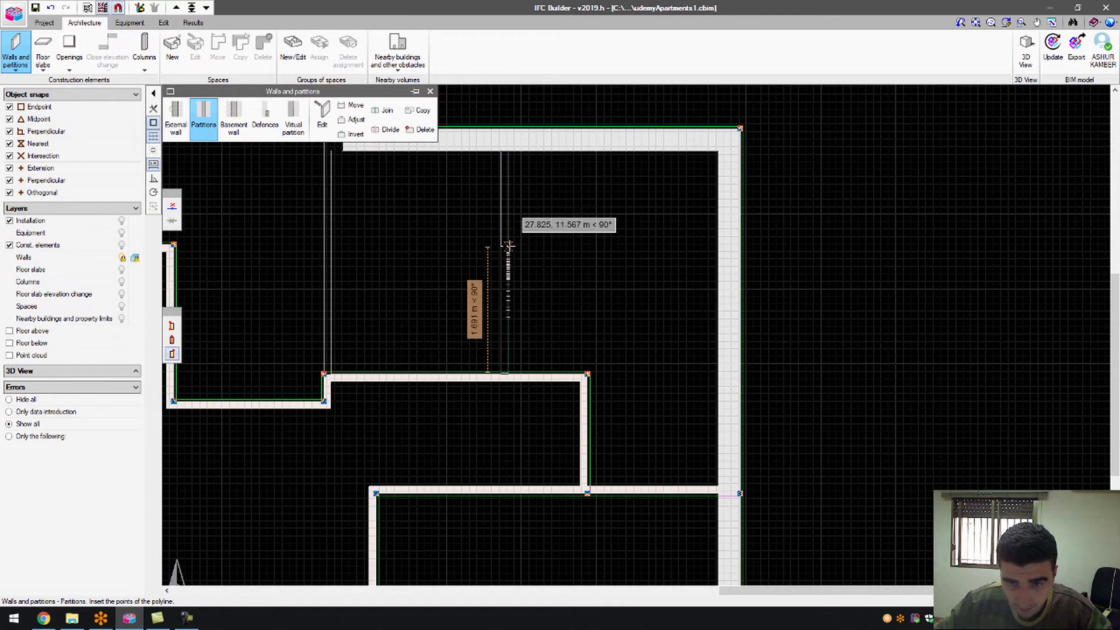
click(507, 151)
right_click(507, 150)
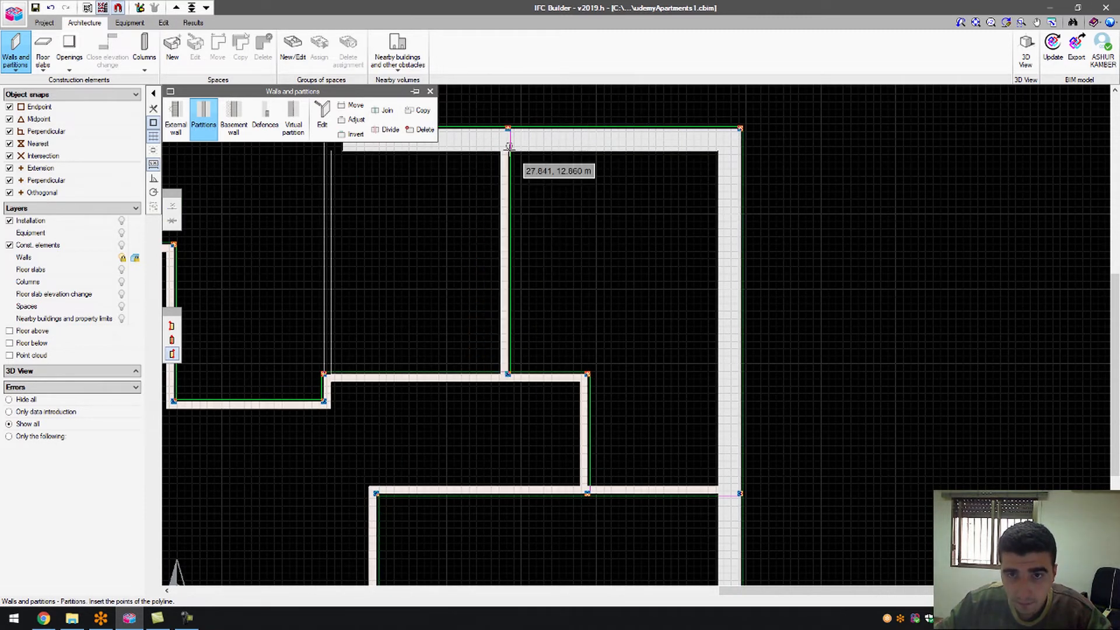
- Draw a vertical partition from the stepped partition's upper inner corner up to the external wall, following the template lines
click(330, 372)
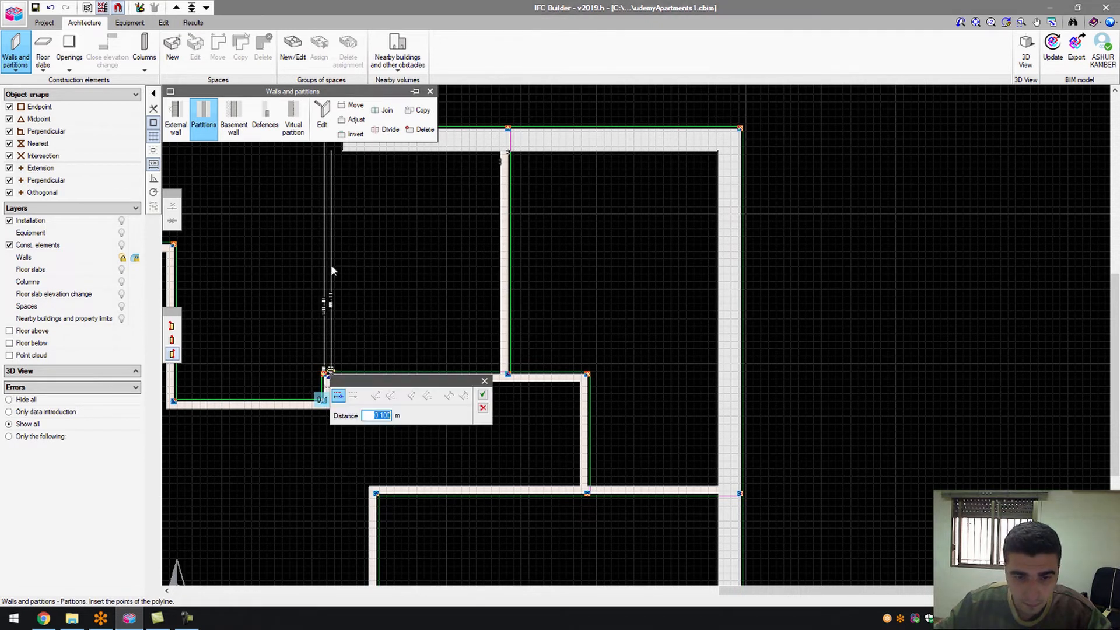
click(480, 409)
scroll(235, 312, up, 10)
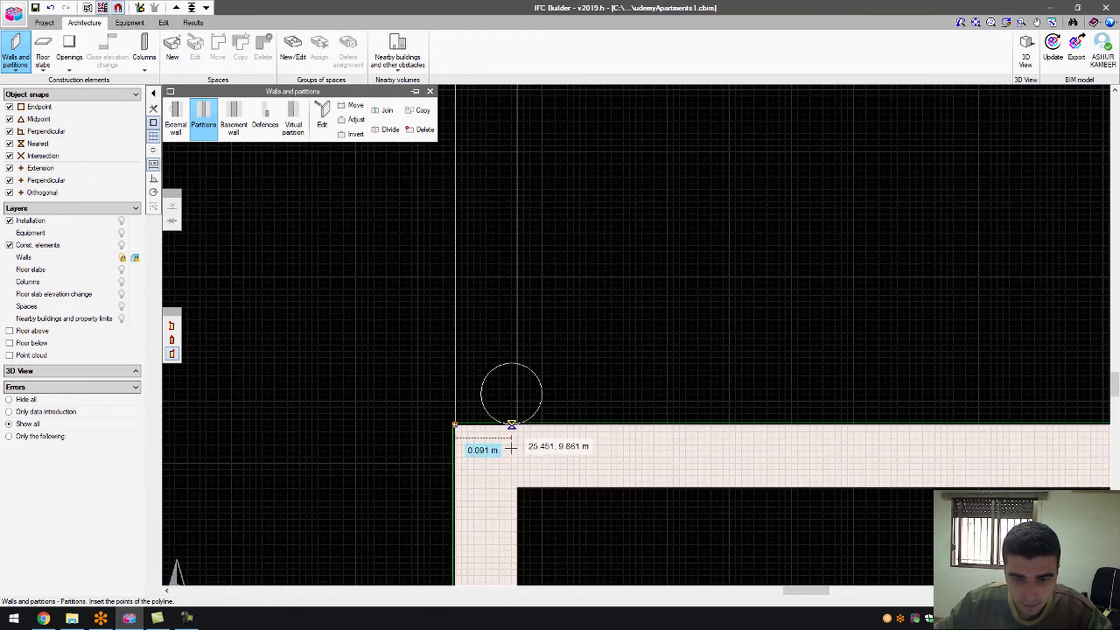
click(455, 424)
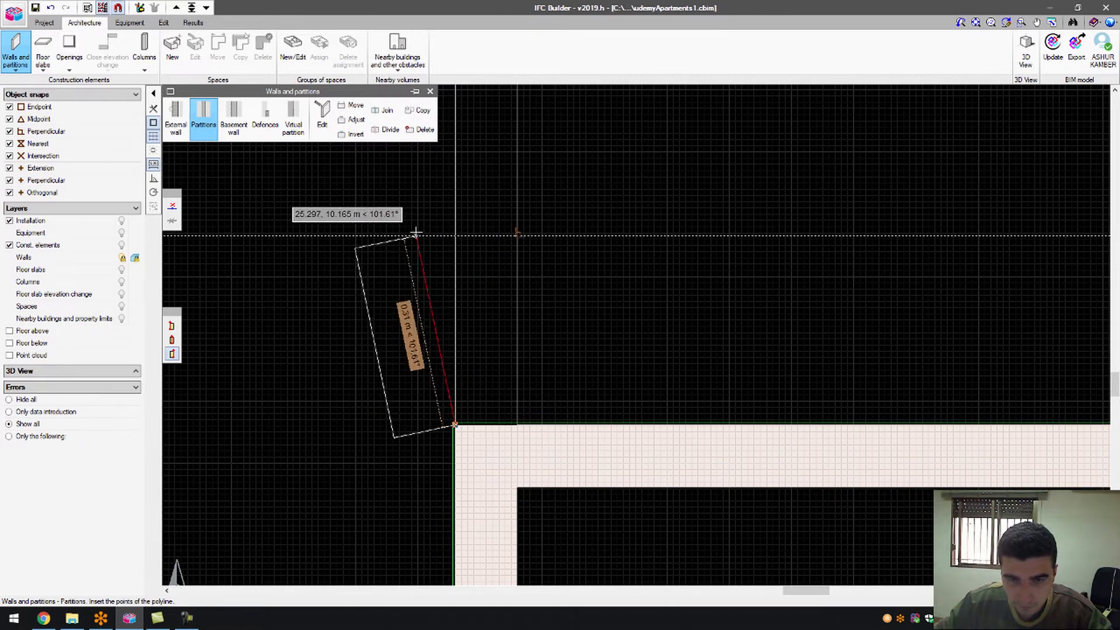
scroll(387, 338, down, 6)
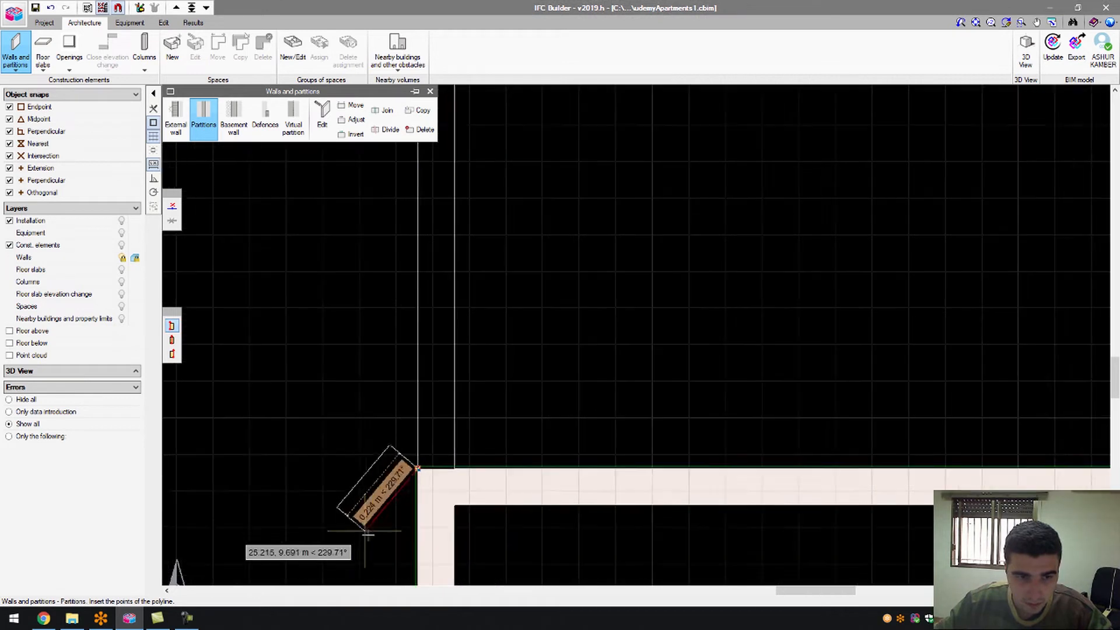
scroll(387, 434, up, 5)
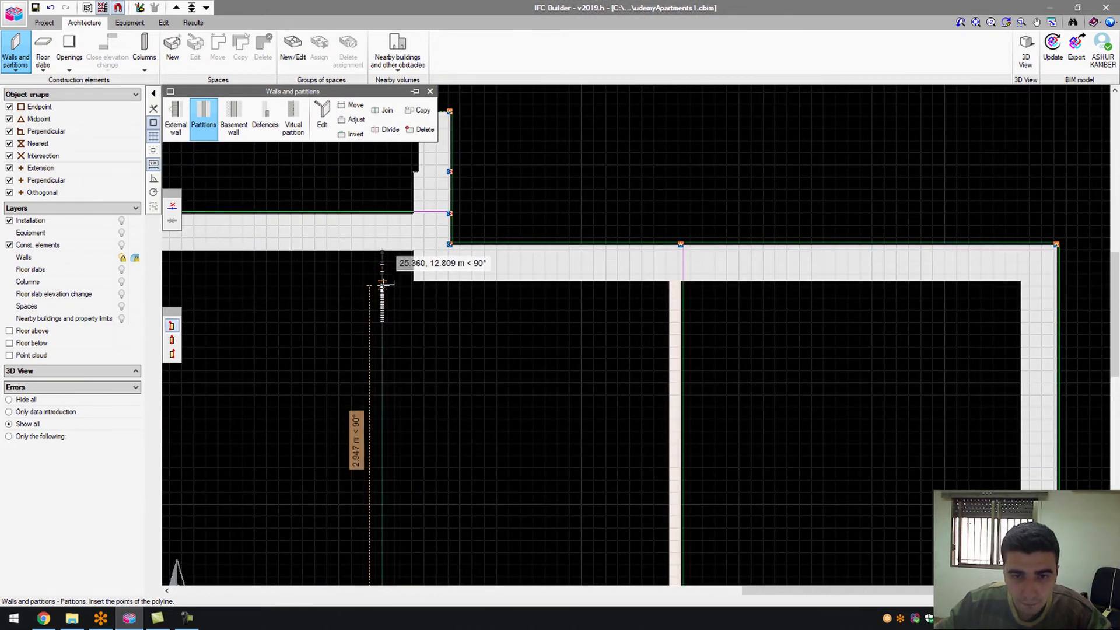
click(382, 249)
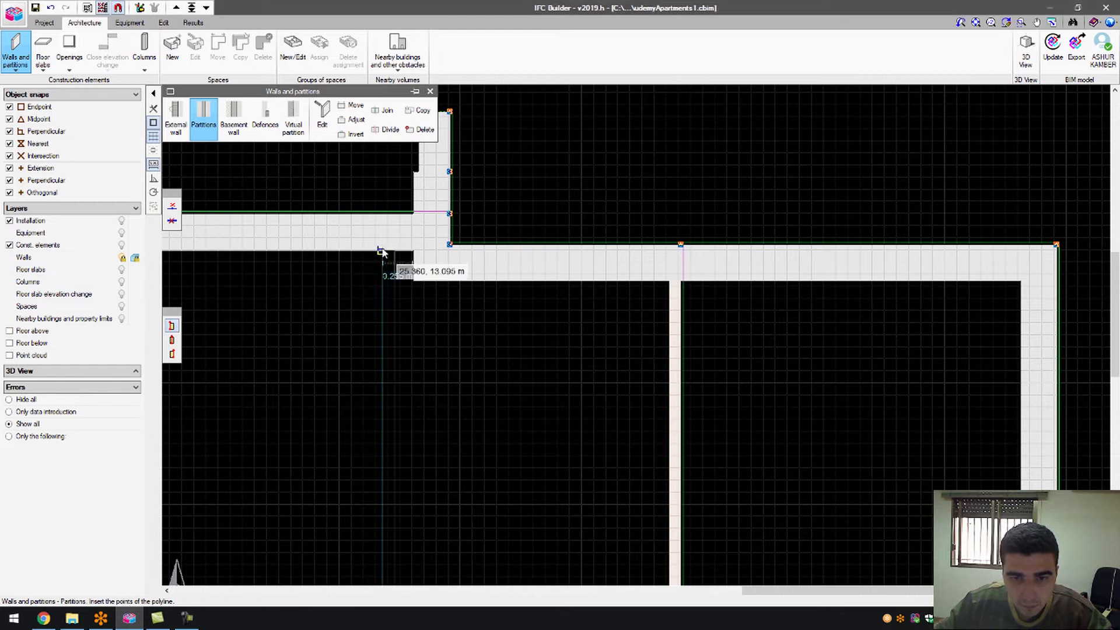
scroll(382, 250, down, 5)
scroll(460, 327, up, 5)
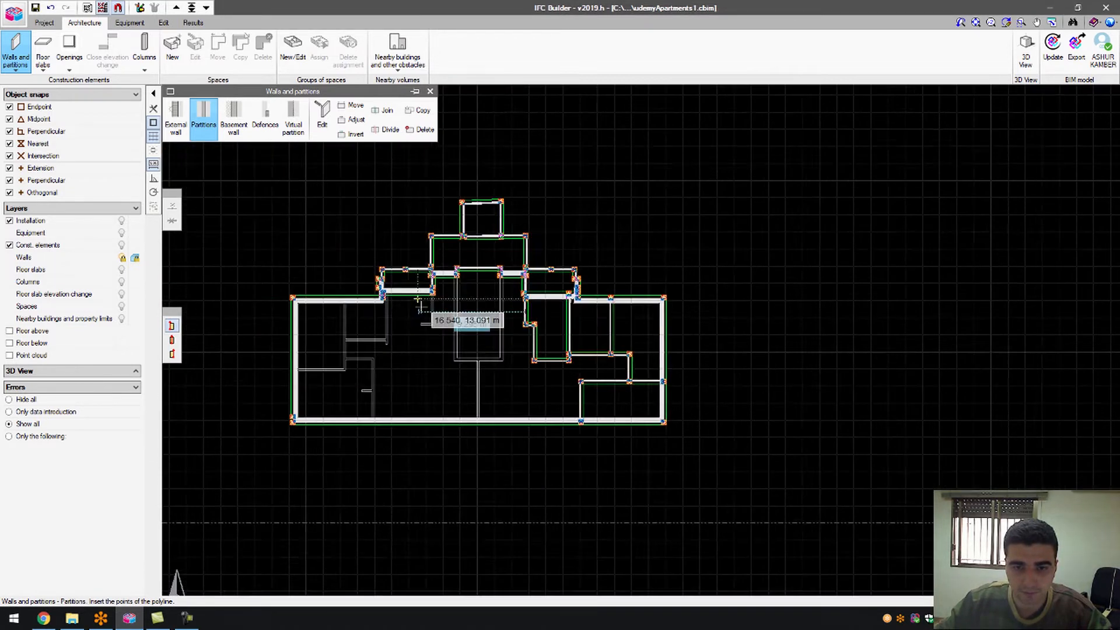
scroll(511, 216, up, 2)
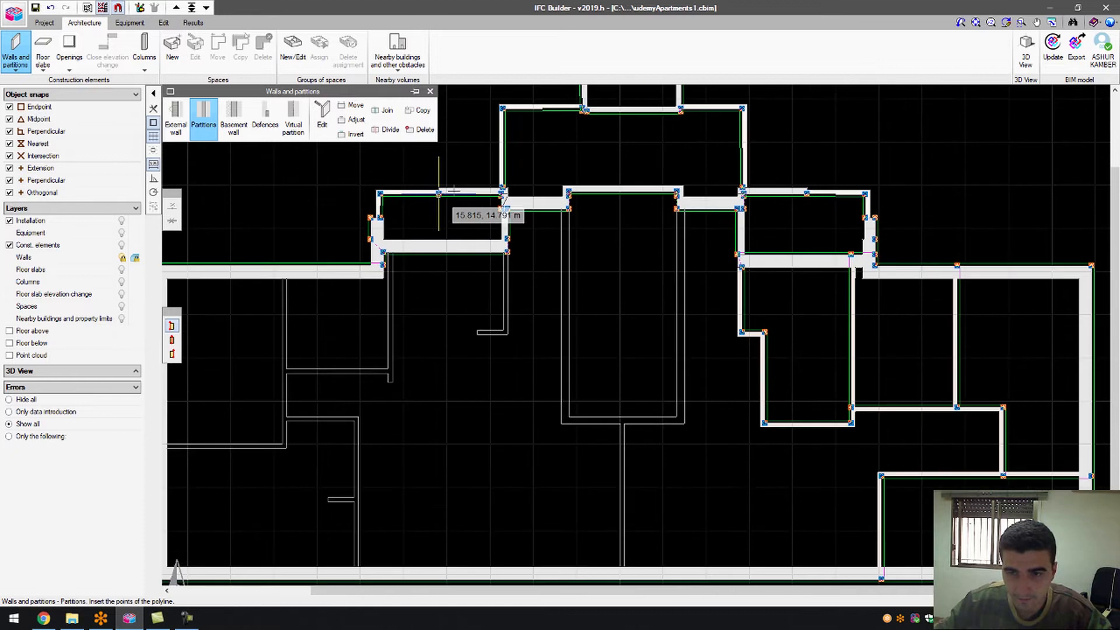
scroll(700, 475, down, 2)
scroll(645, 560, up, 4)
scroll(648, 548, up, 3)
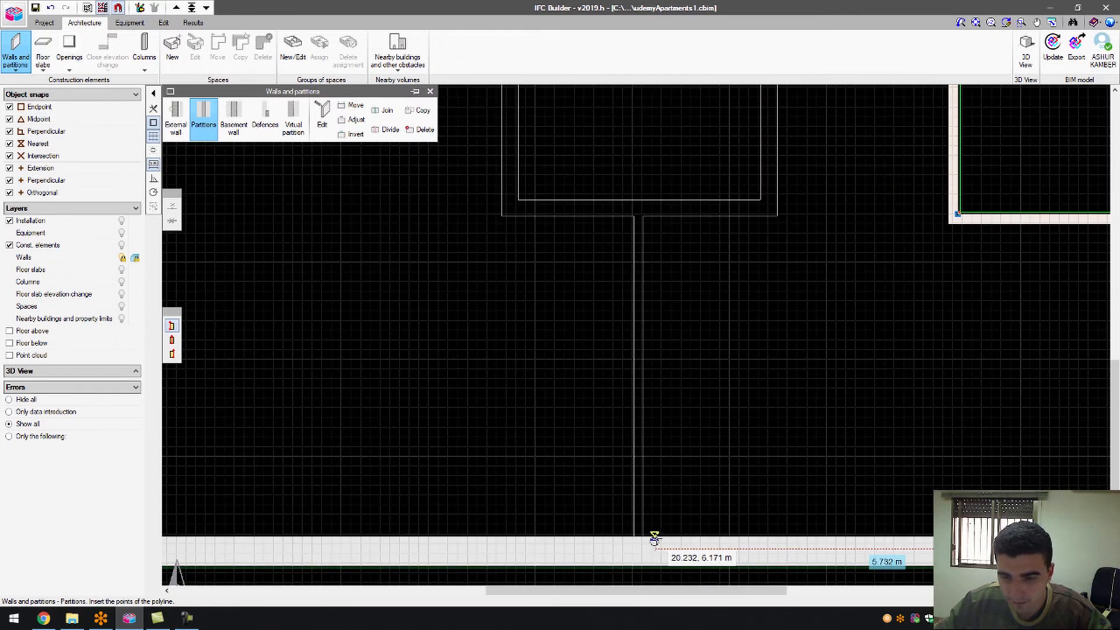
key(Return)
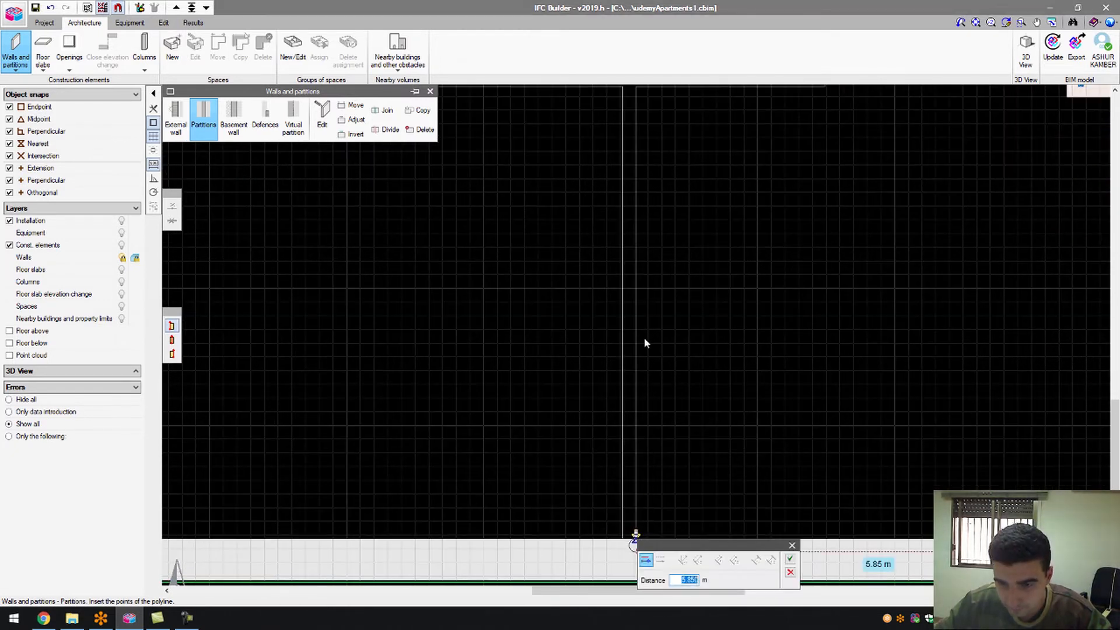
click(791, 559)
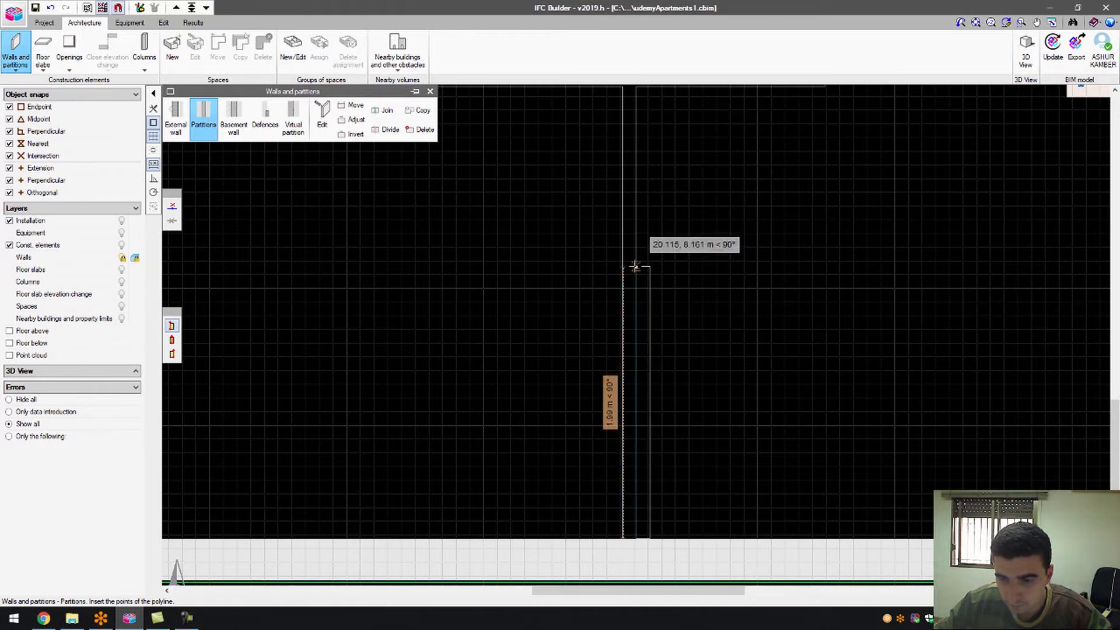
scroll(557, 390, down, 3)
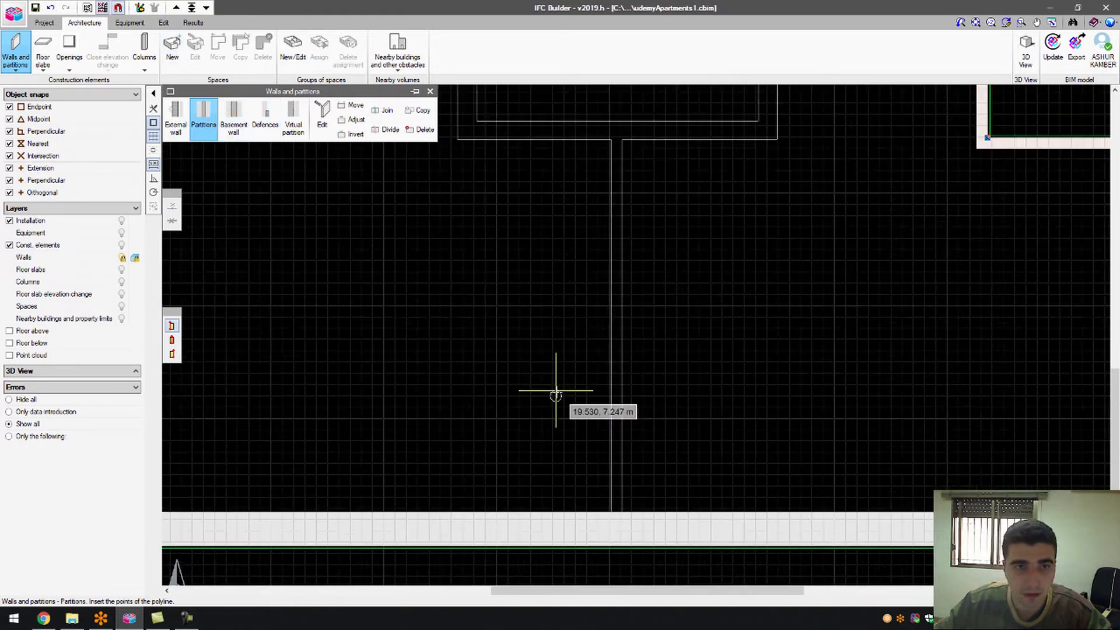
right_click(588, 251)
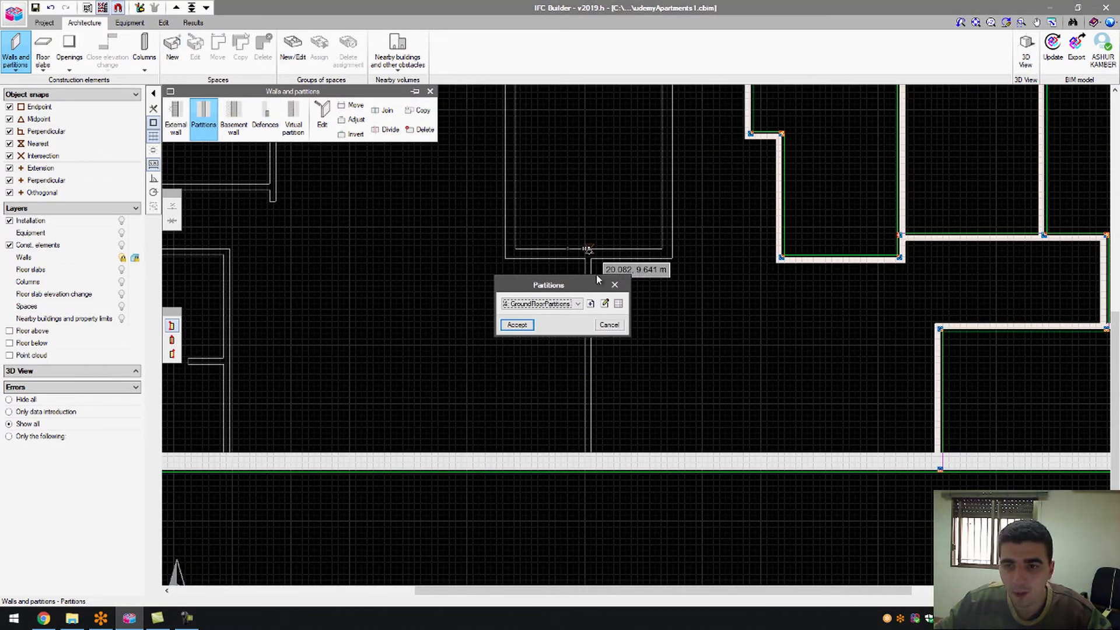
click(607, 325)
scroll(607, 264, up, 3)
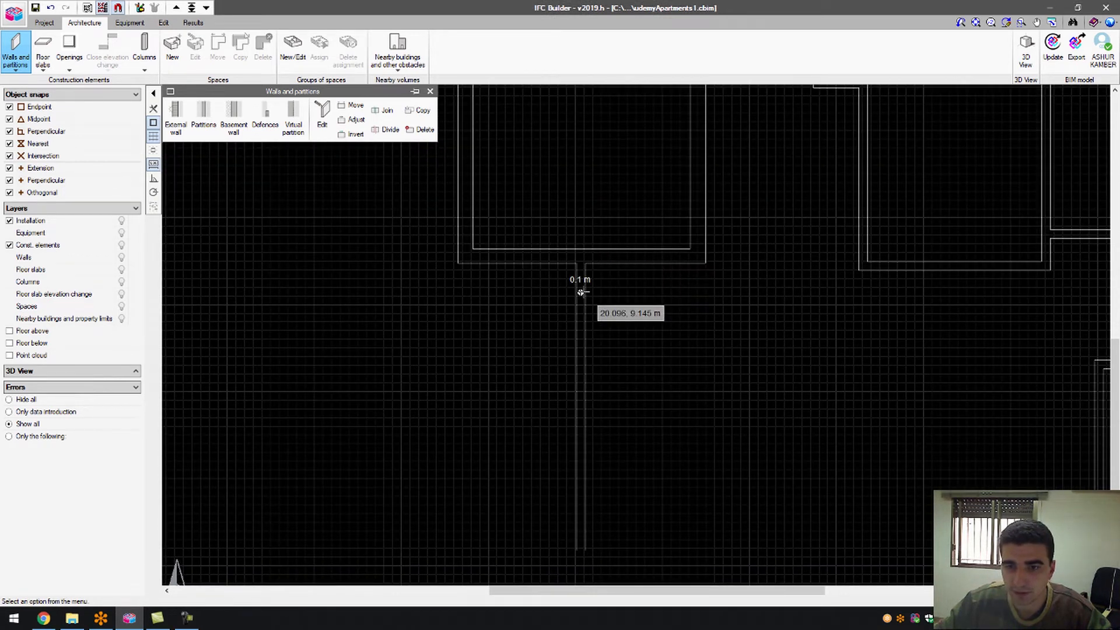
scroll(581, 292, down, 3)
- Draw a GroundFloorPartitions partition along the template's central line, from the lower external wall 3.3 m up to the core outline
click(203, 117)
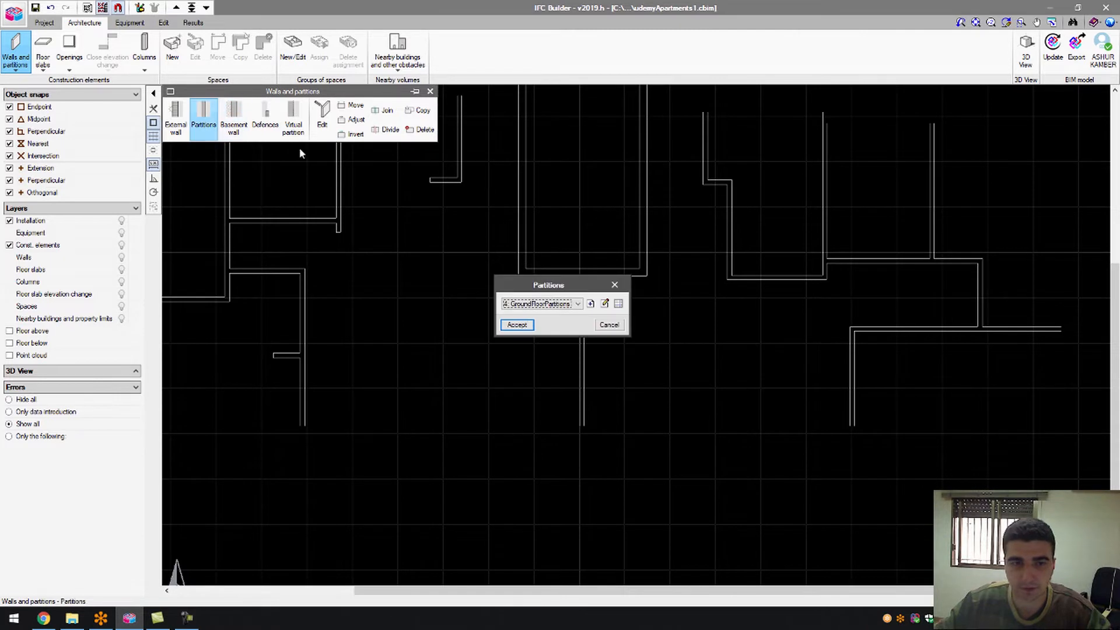
click(517, 324)
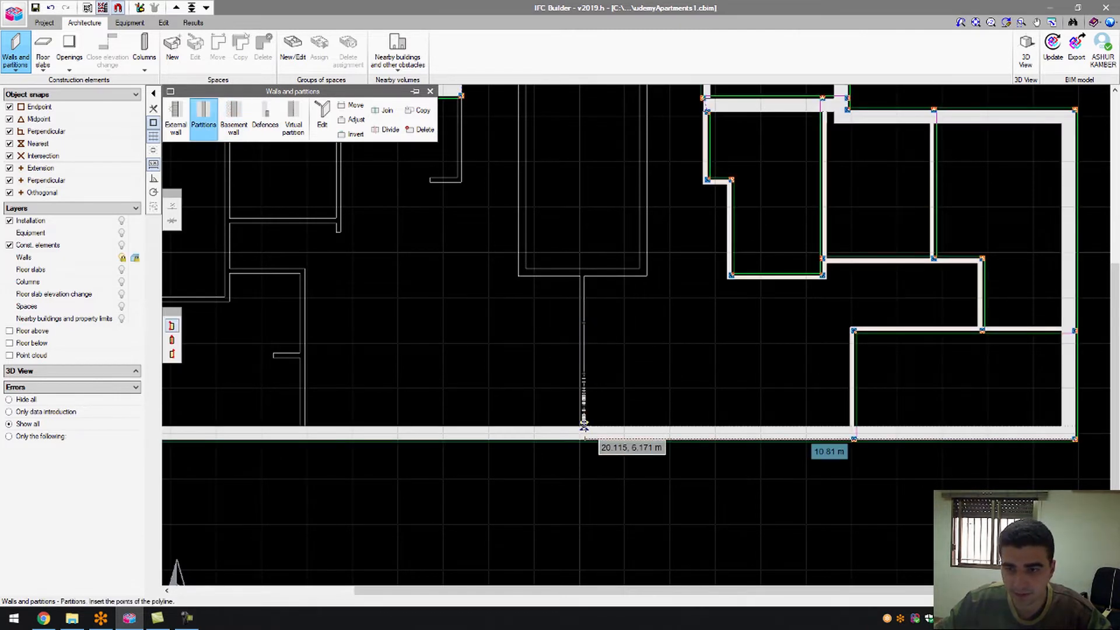
scroll(583, 425, up, 5)
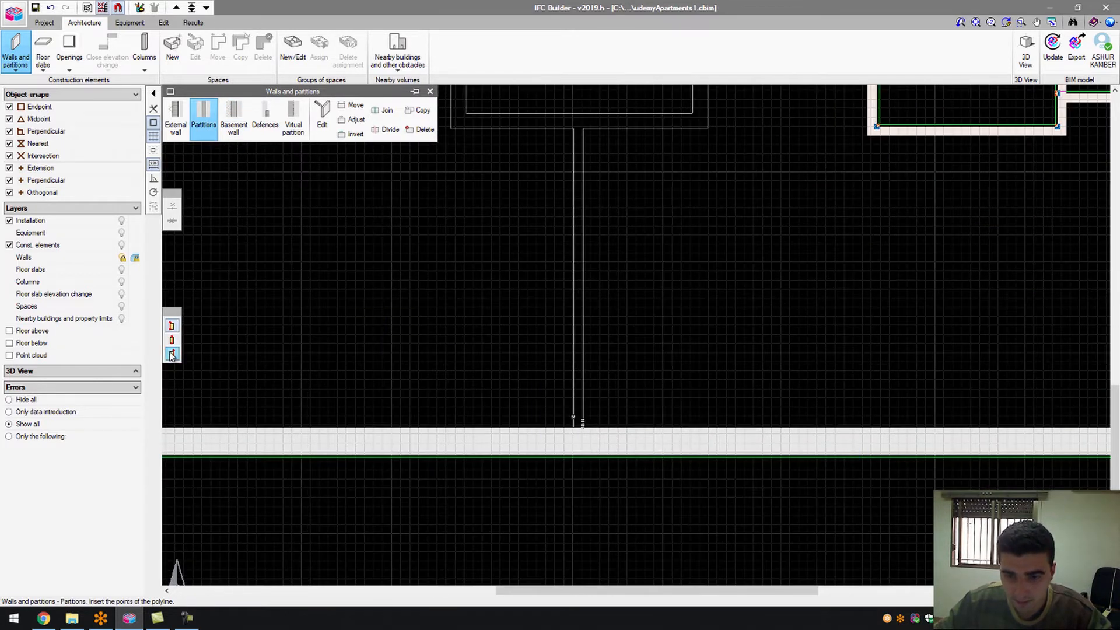
scroll(586, 420, up, 3)
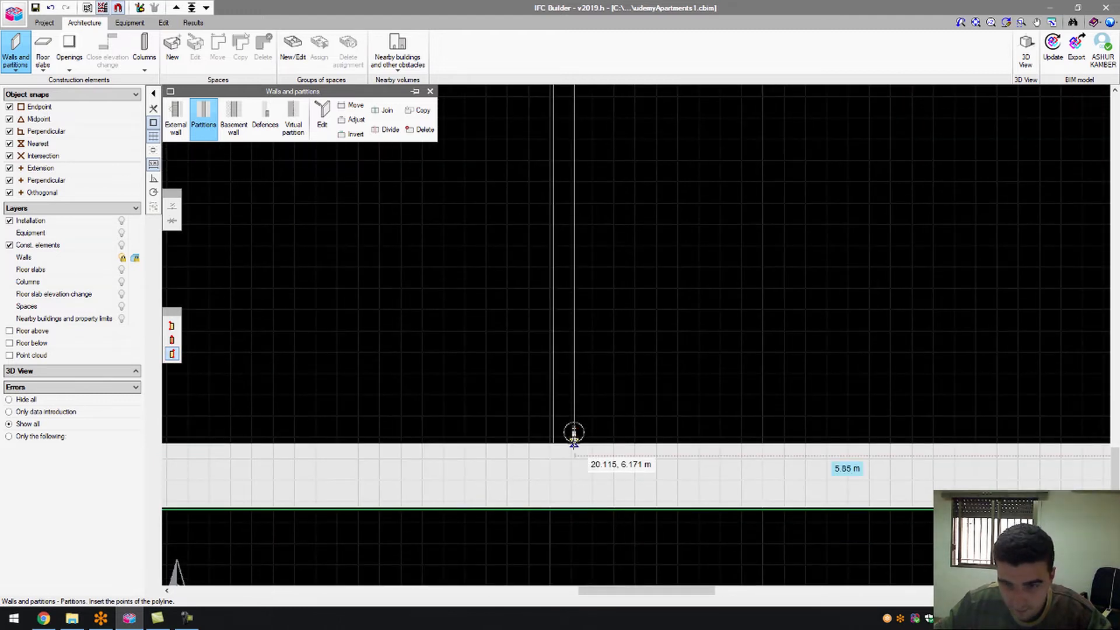
click(726, 464)
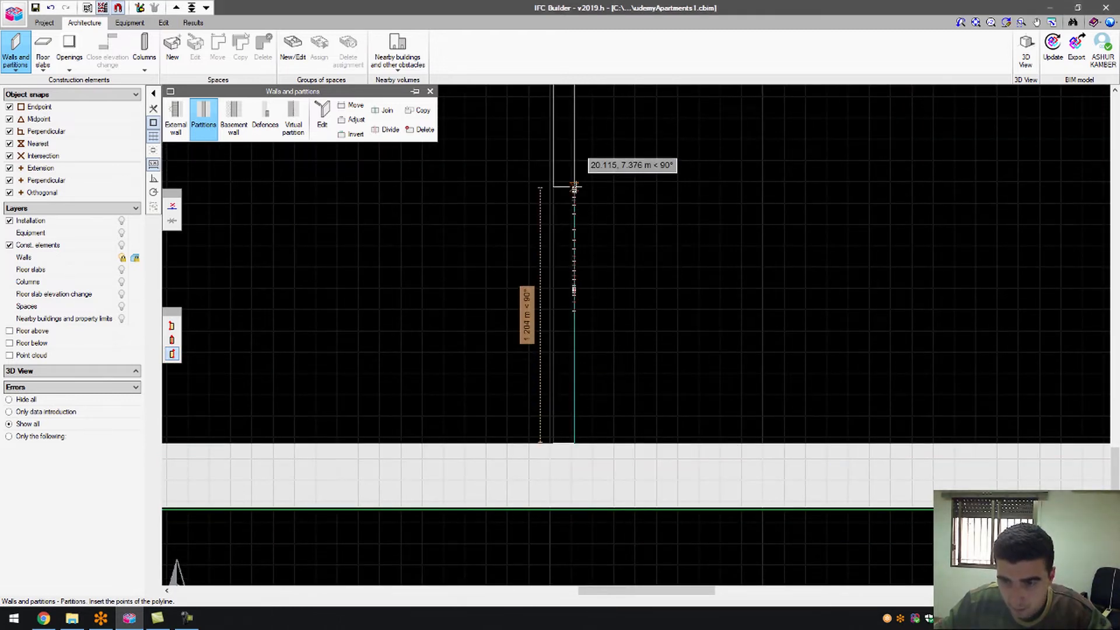
scroll(571, 151, down, 2)
scroll(570, 148, up, 3)
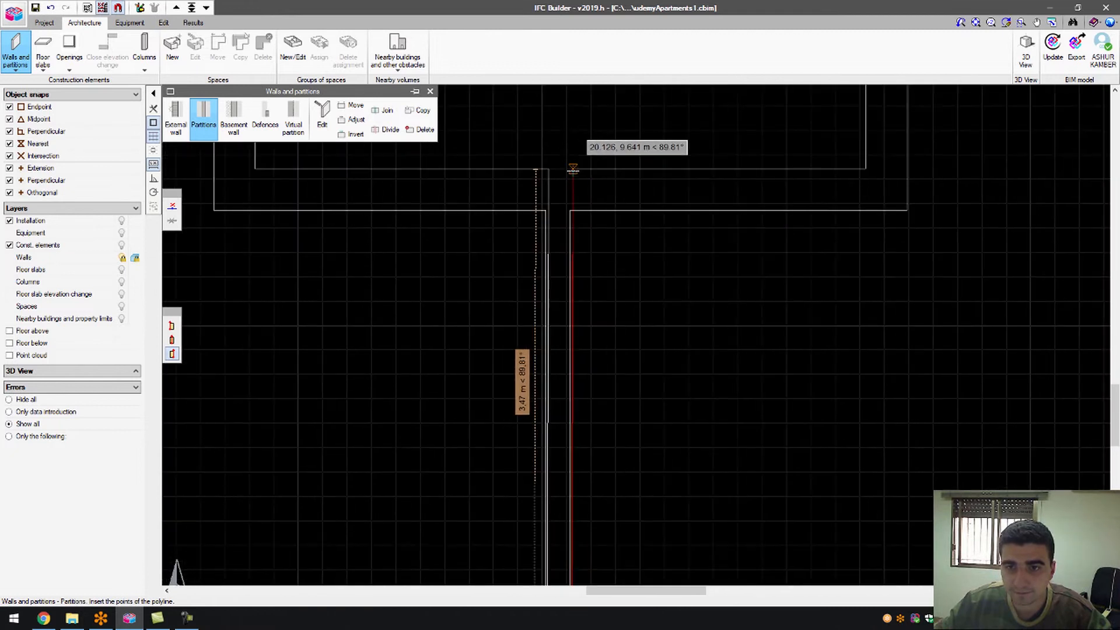
click(570, 208)
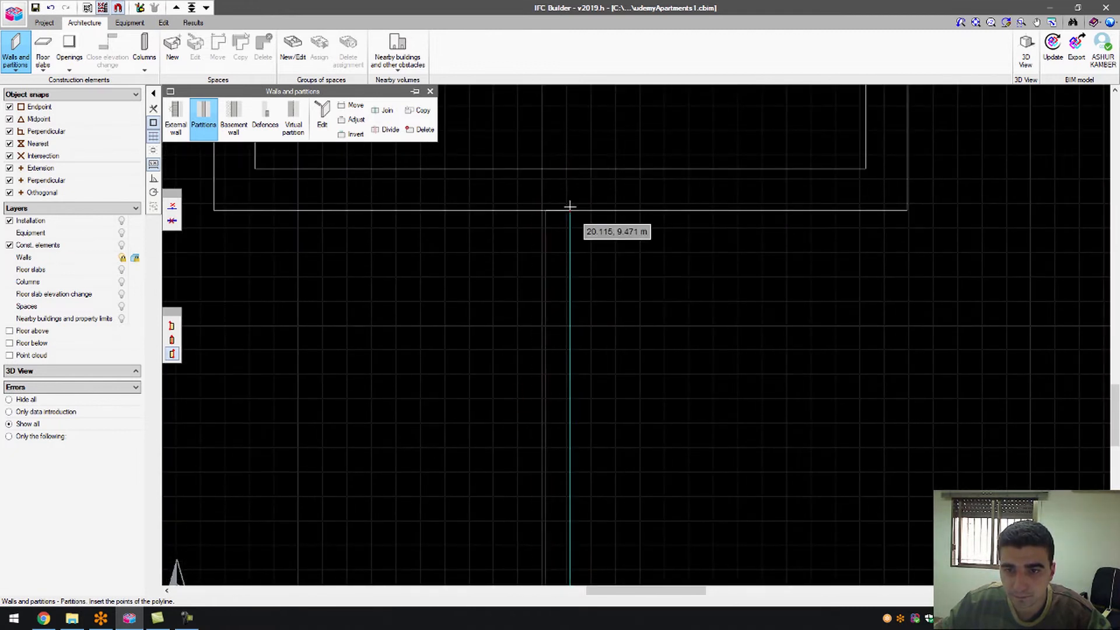
right_click(582, 213)
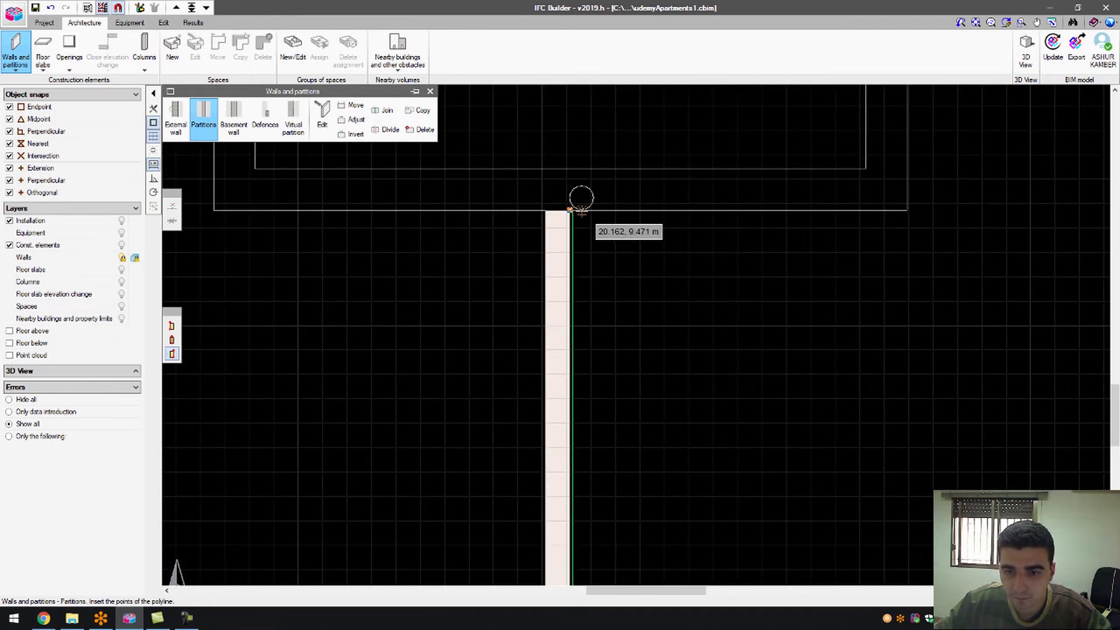
- Trace an L-shaped partition from the left external wall to the template corner, continuing about 3.94 m up to the upper external wall
scroll(642, 257, down, 3)
scroll(345, 277, down, 4)
scroll(276, 289, up, 5)
scroll(277, 288, up, 3)
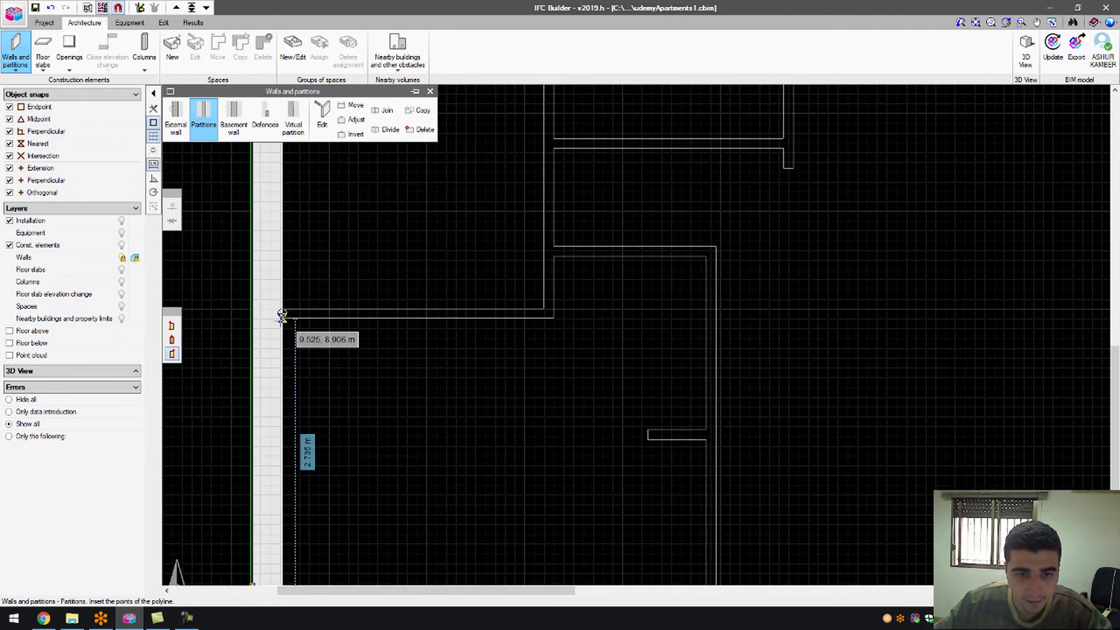
click(282, 313)
click(433, 339)
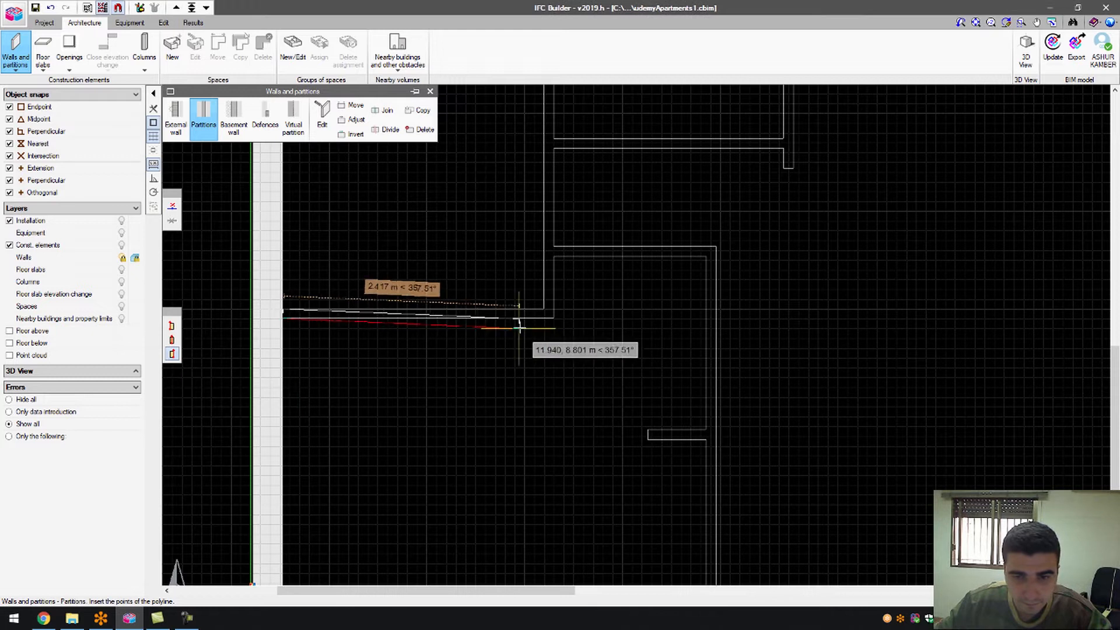
click(554, 320)
scroll(555, 155, down, 2)
scroll(553, 128, up, 1)
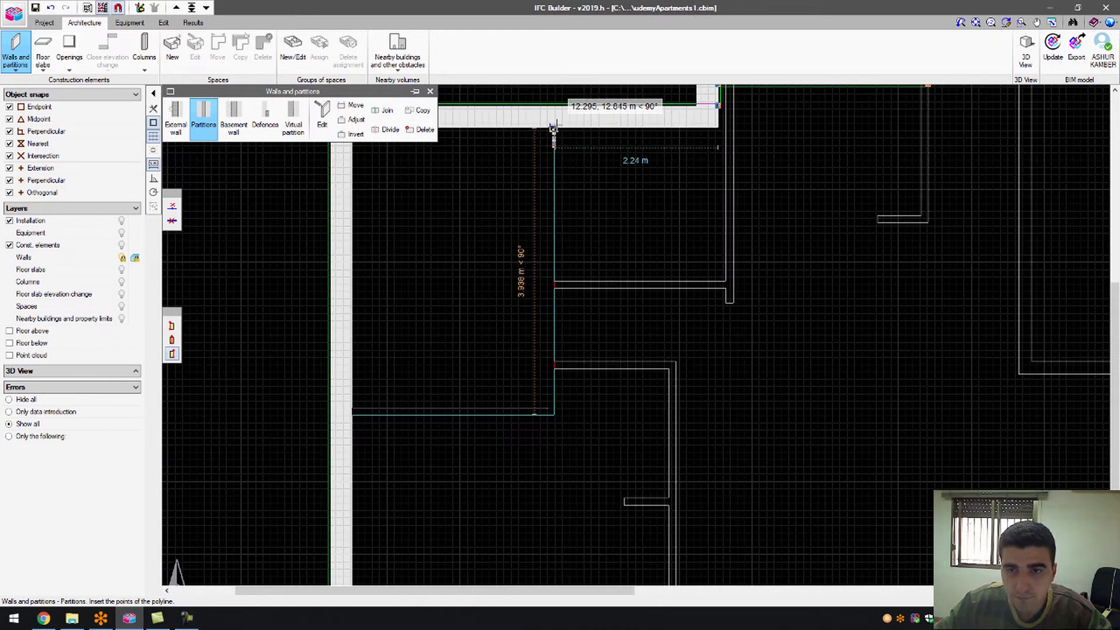
click(554, 128)
- Draw a 3 m vertical partition down from the recessed upper external wall, starting 0.21 m from its corner, with the partition side matching the template
scroll(687, 130, up, 2)
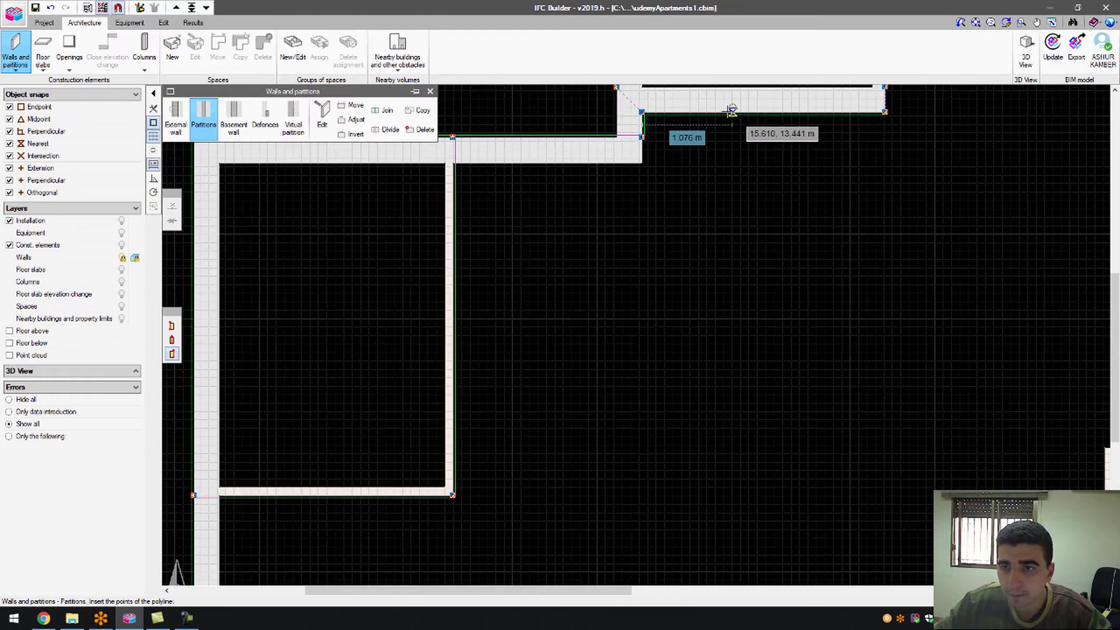
click(654, 111)
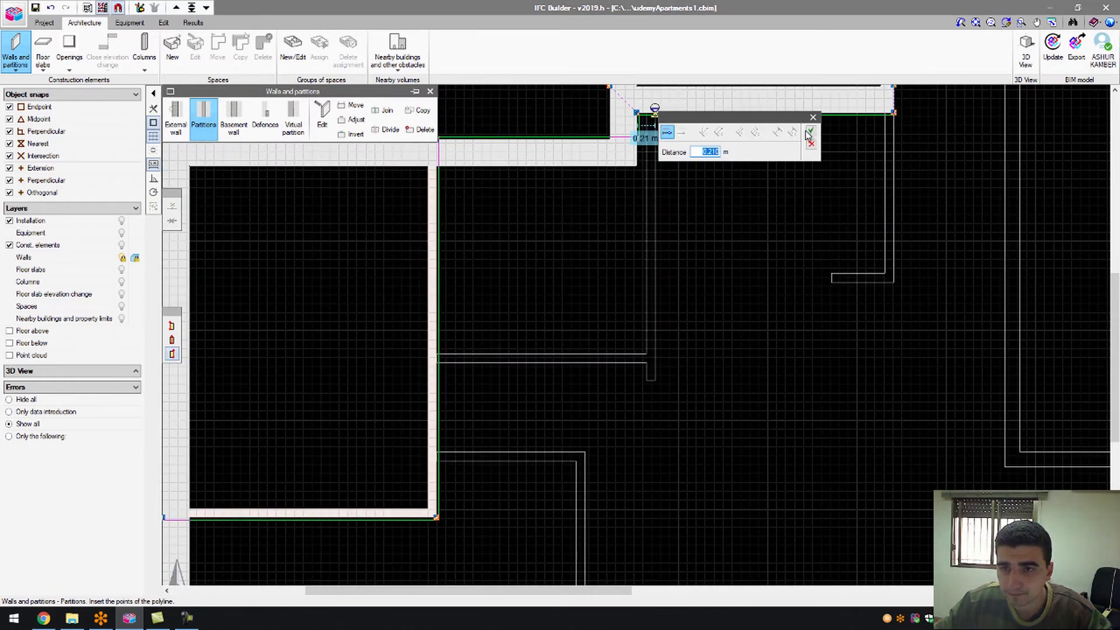
click(809, 131)
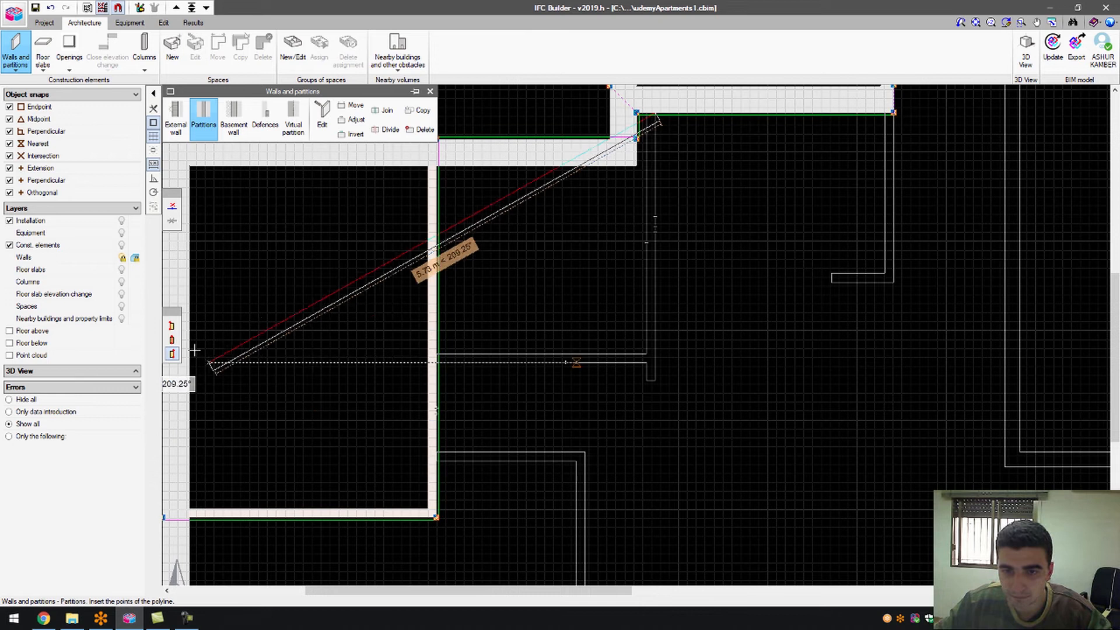
click(171, 325)
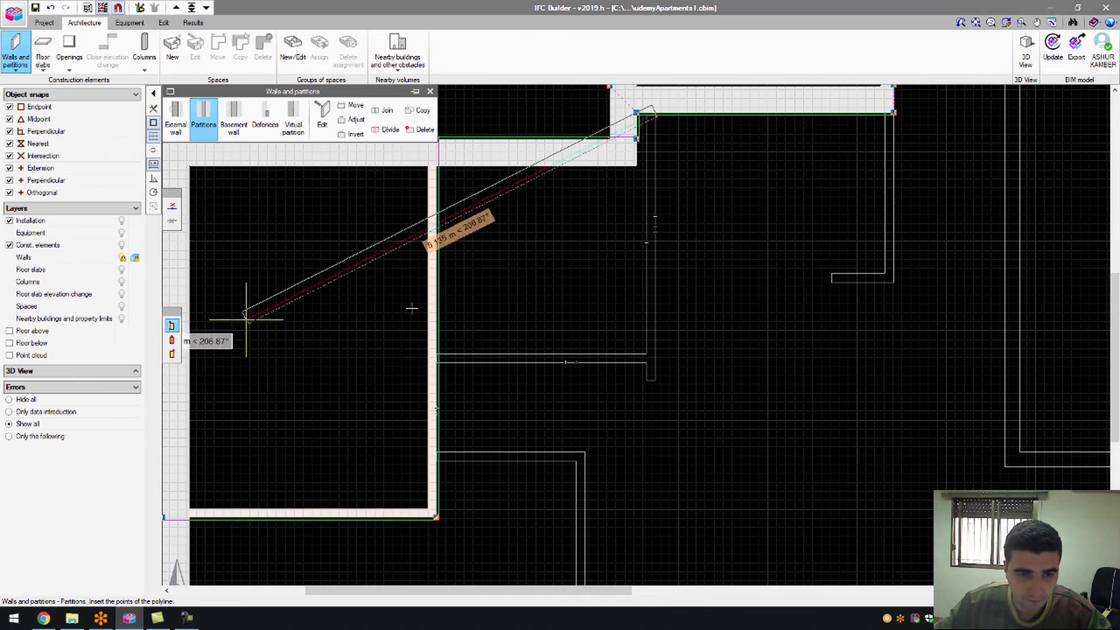
click(656, 381)
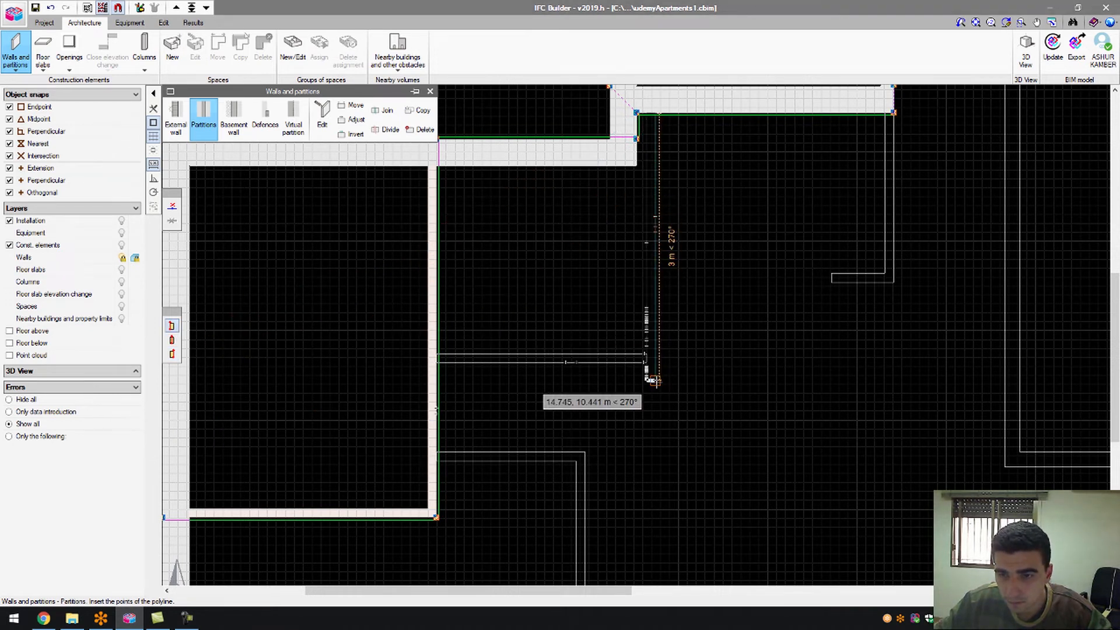
right_click(655, 382)
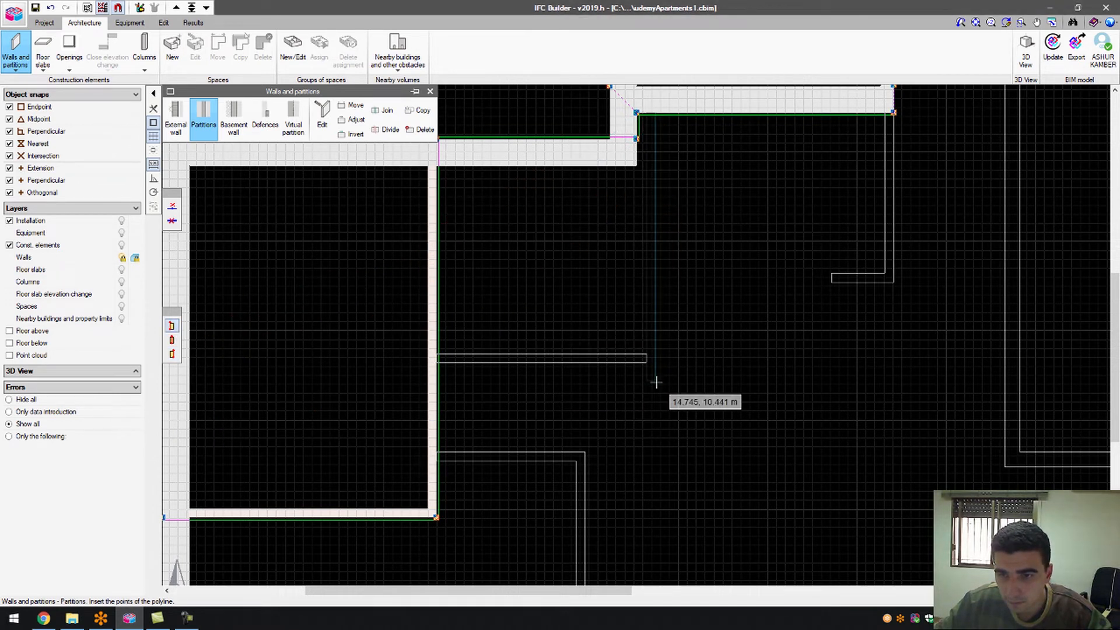
- Draw a 2.35 m horizontal partition from the L-shaped partition's vertical segment, 1.735 m above its corner, to the 3 m partition
click(436, 366)
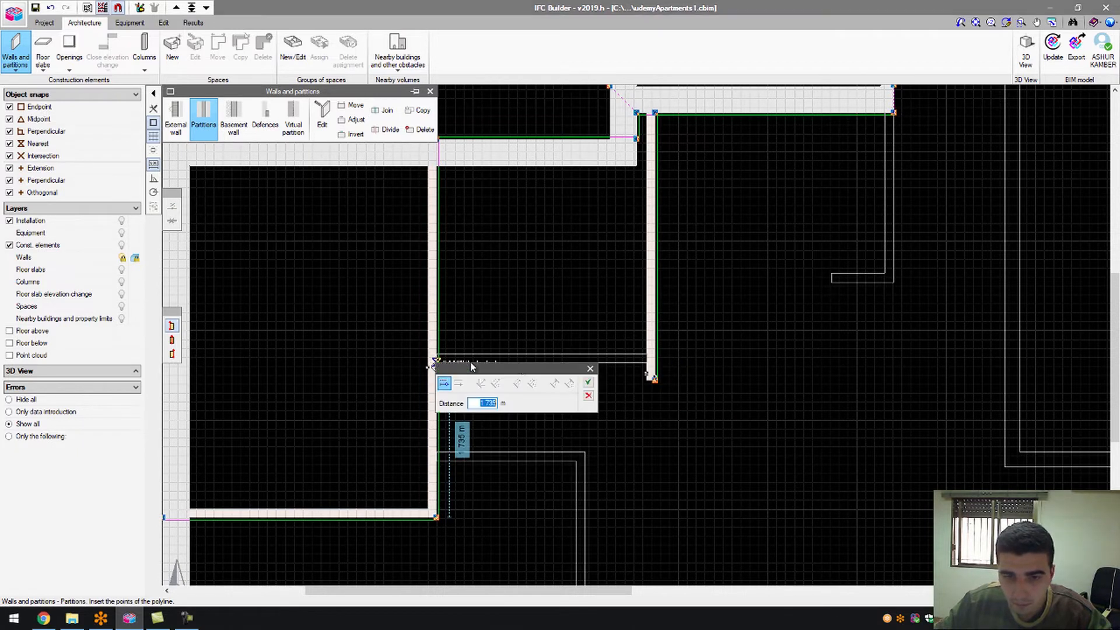
click(585, 383)
click(646, 362)
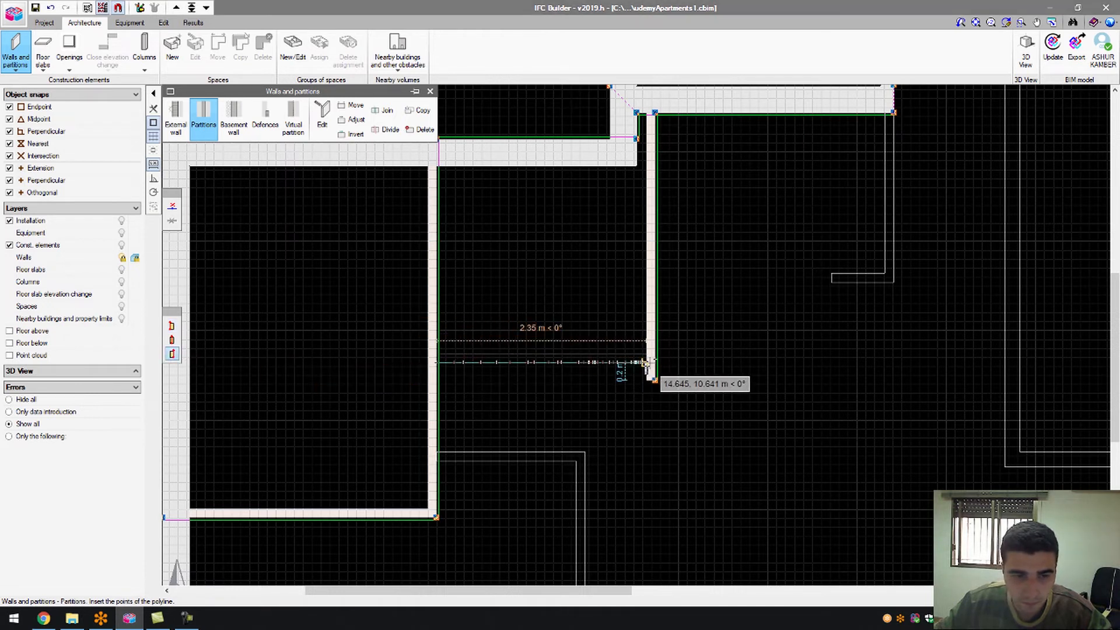
click(645, 362)
- Draw an L-shaped partition from the lower external wall about 3.47 m up to the template corner, then left to the existing vertical partition
scroll(646, 350, down, 2)
scroll(627, 528, up, 3)
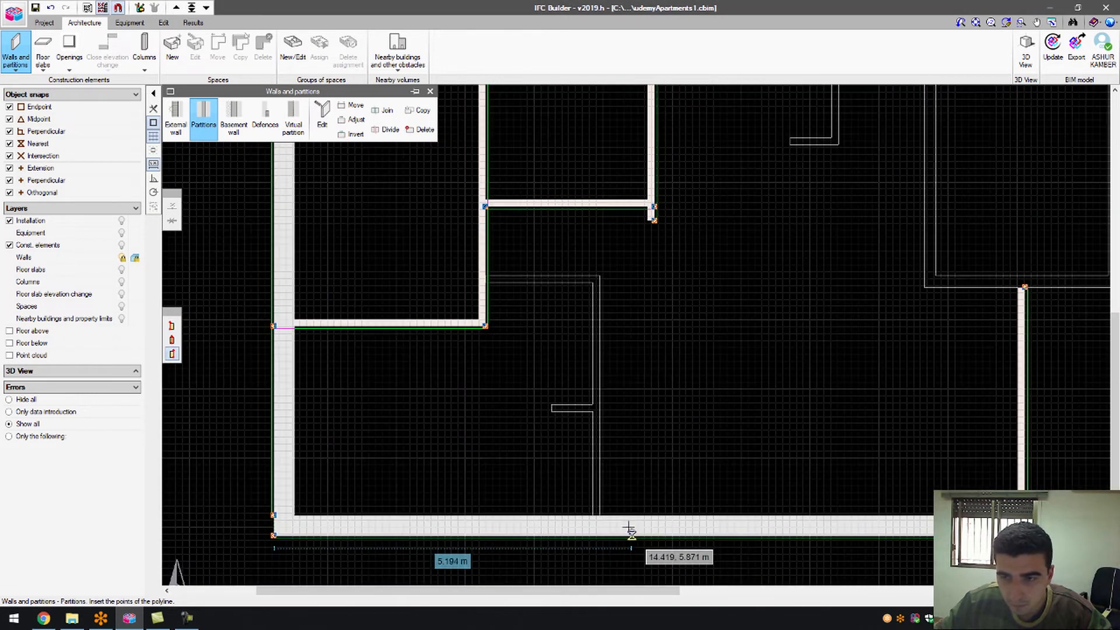
click(595, 517)
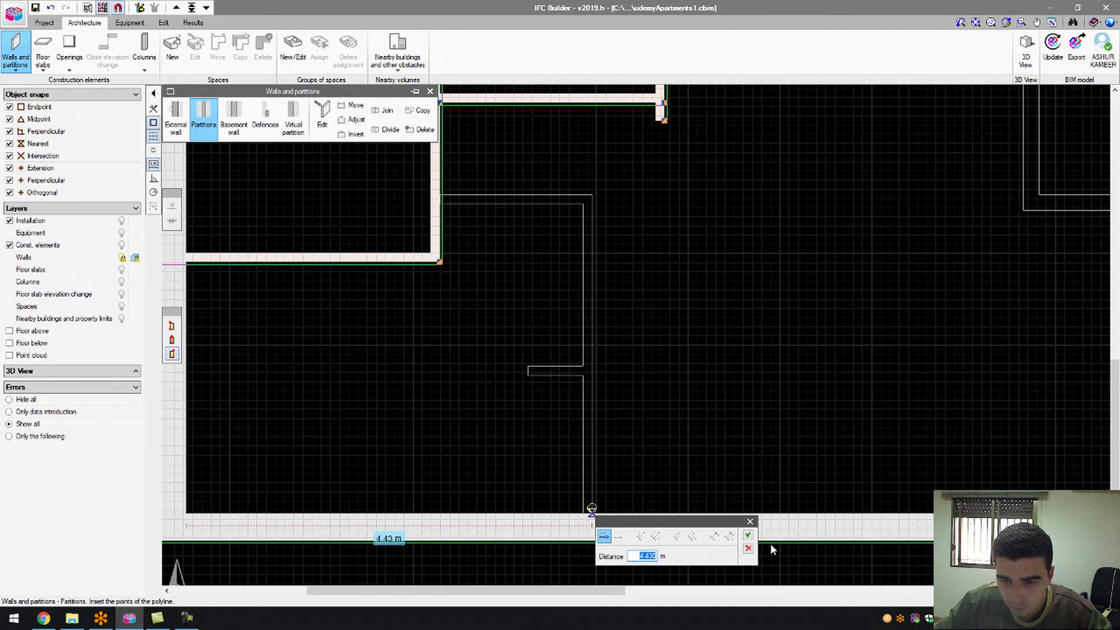
click(749, 548)
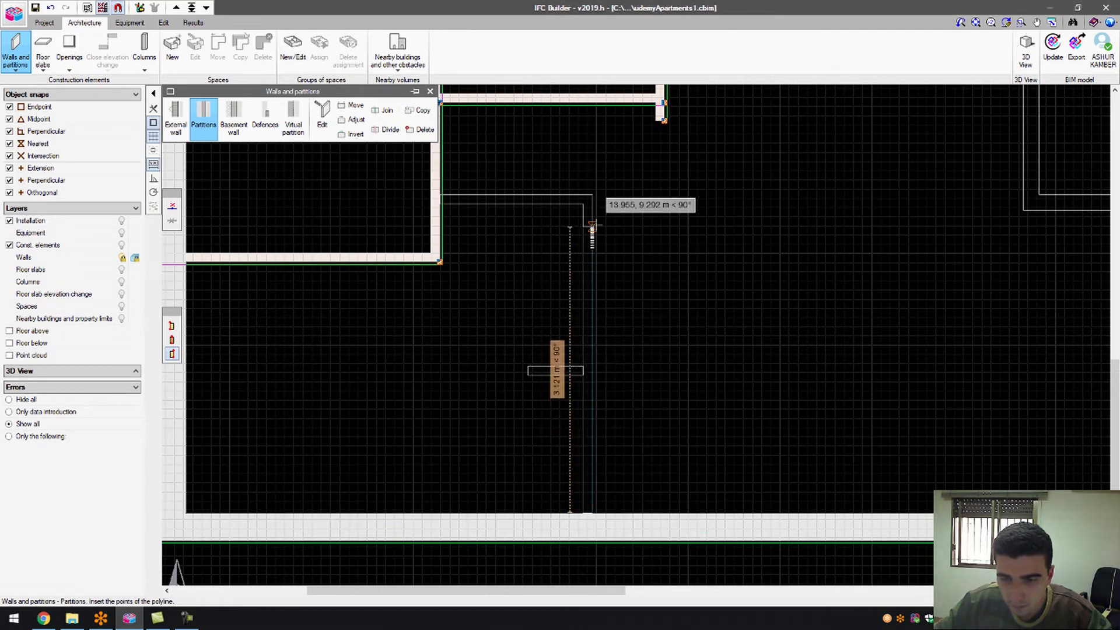
click(592, 195)
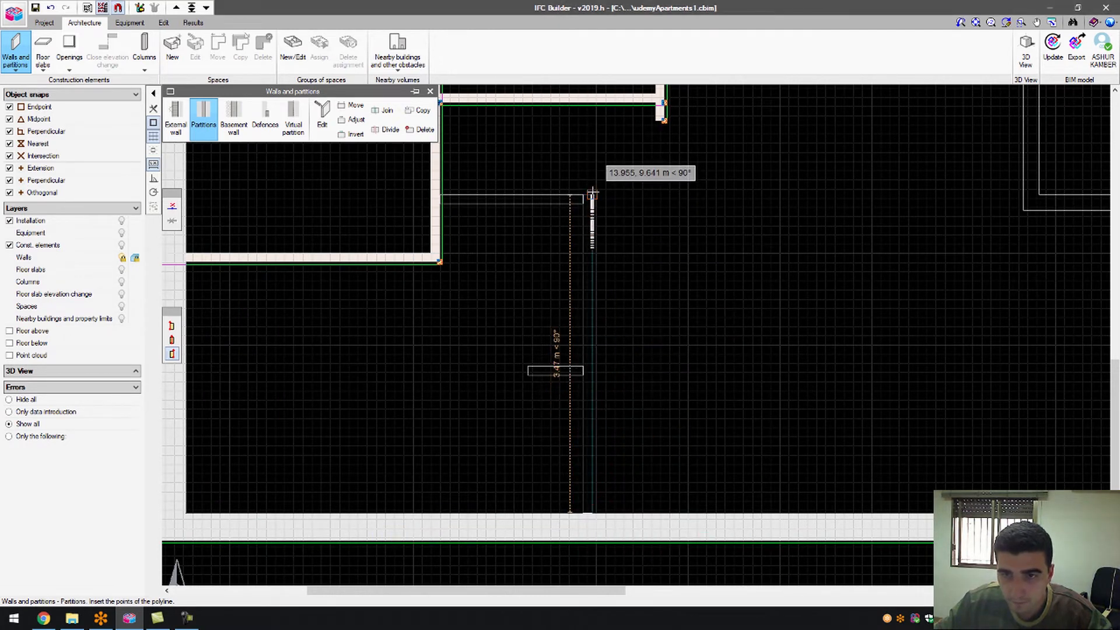
click(440, 193)
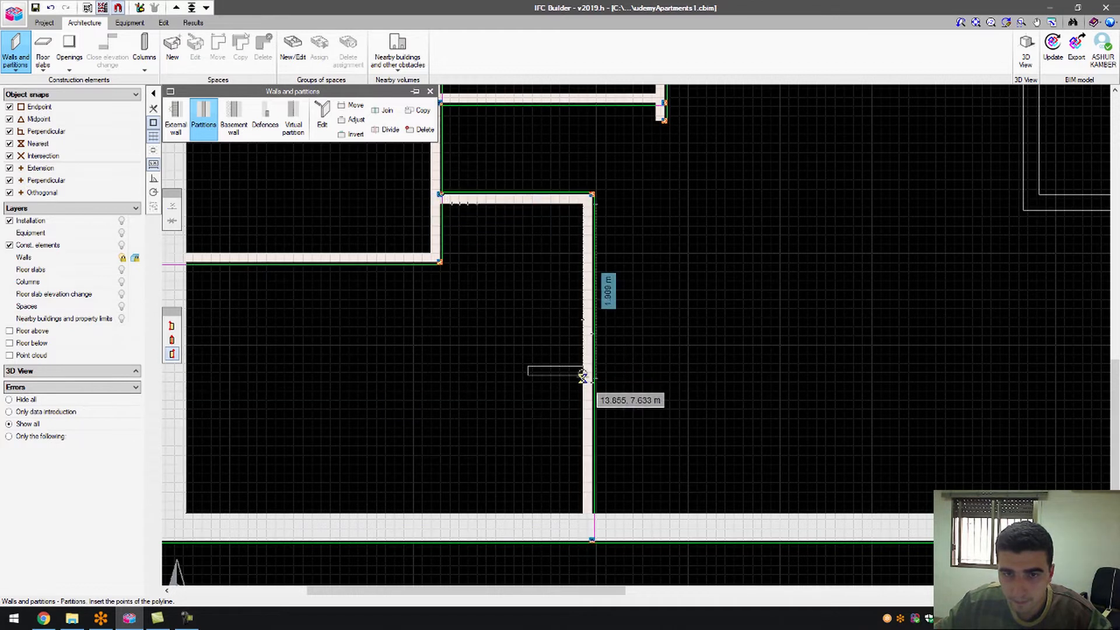
- Draw the template's short horizontal stub partition, about 0.6 m long, ending at the new L-shaped partition's vertical segment
click(583, 362)
click(736, 397)
scroll(580, 388, up, 3)
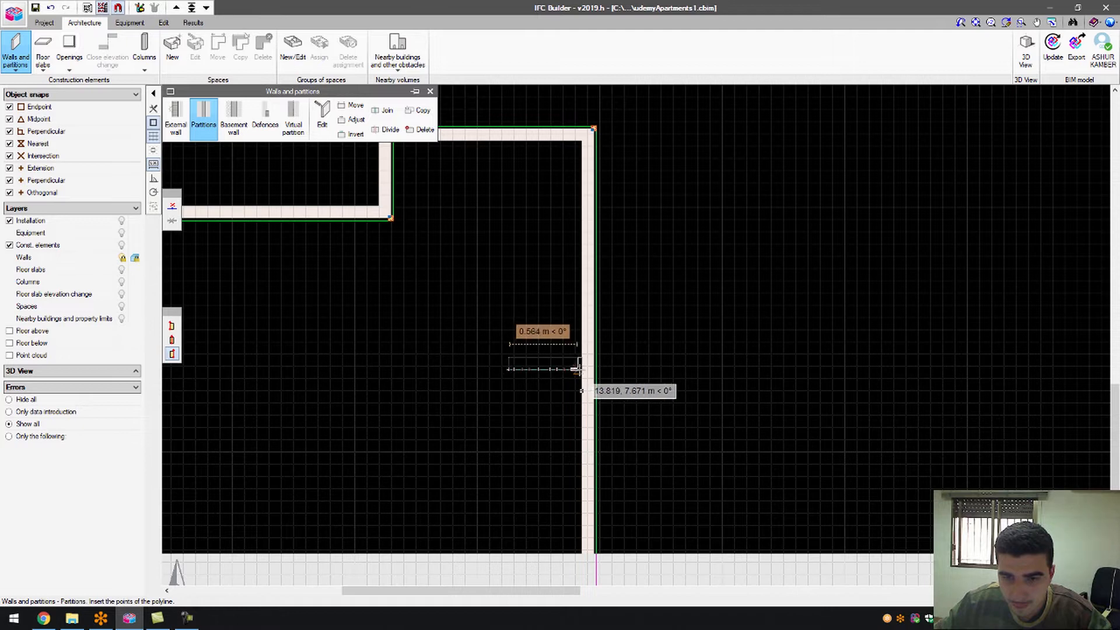
click(508, 366)
scroll(445, 380, down, 2)
scroll(658, 368, down, 4)
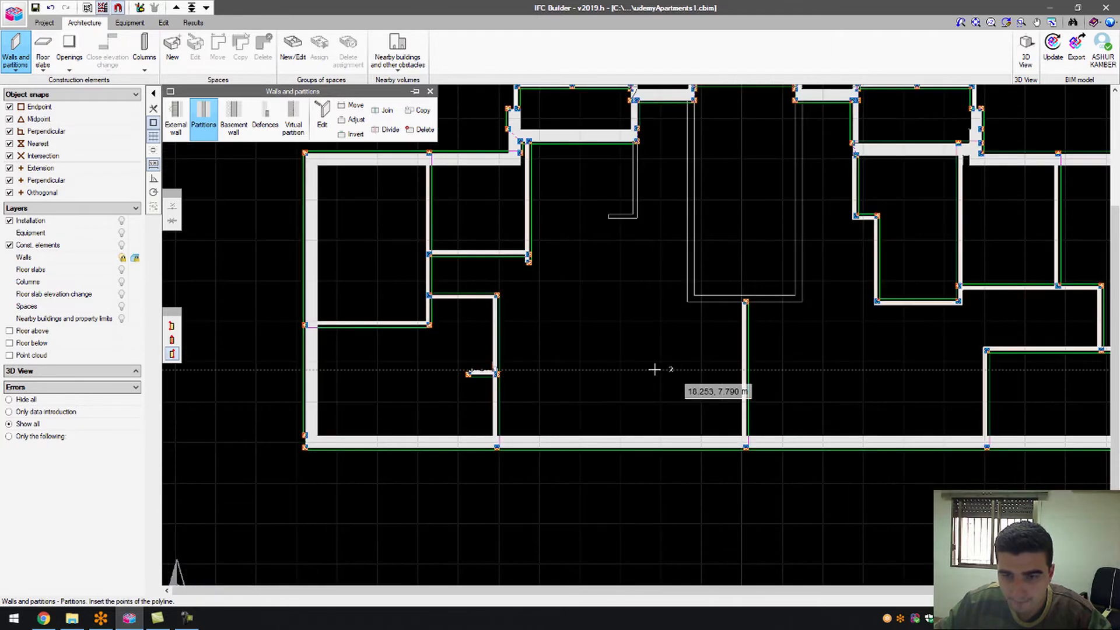
- Trace an L-shaped partition from the external wall corner left of the core, about 1.9 m down and 0.7 m left, with its side matching the template
scroll(464, 236, up, 5)
scroll(467, 236, up, 2)
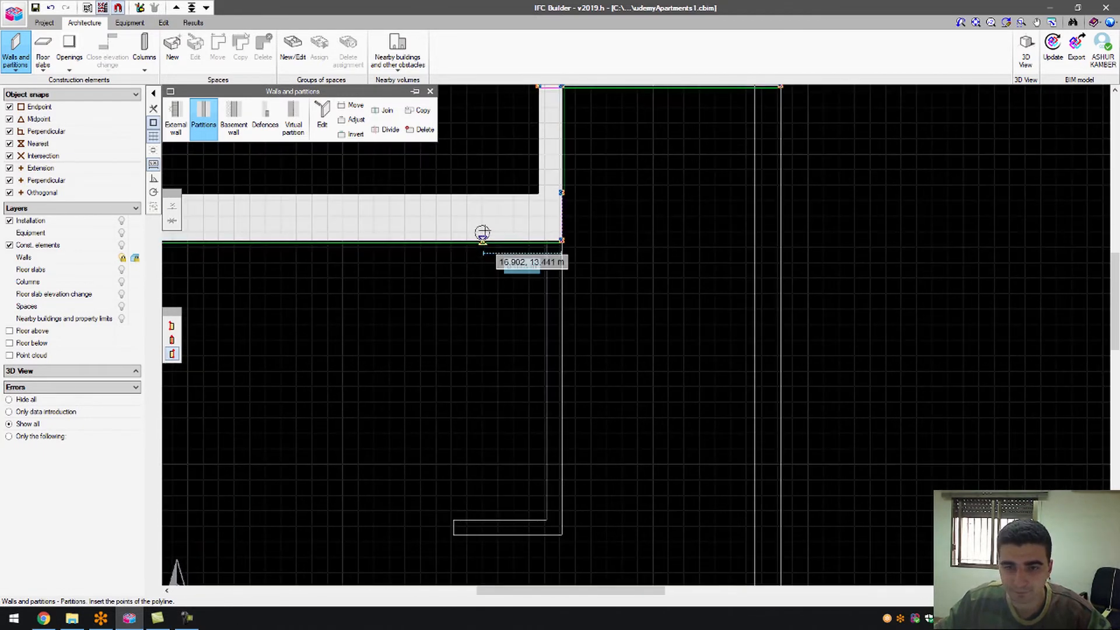
click(561, 238)
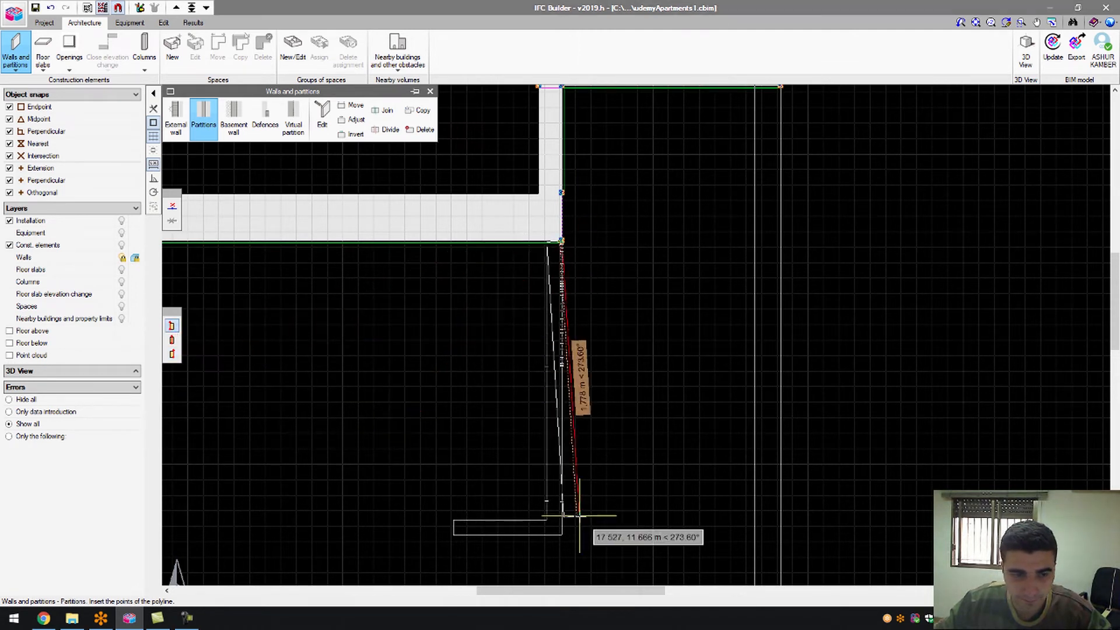
click(562, 533)
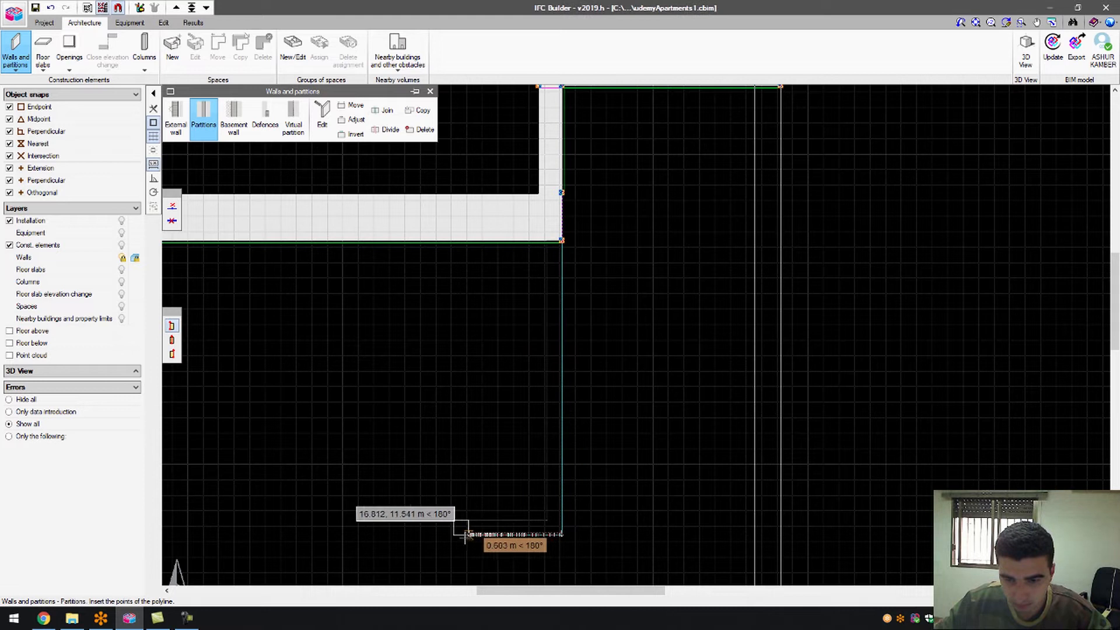
click(453, 534)
right_click(454, 533)
scroll(455, 464, down, 3)
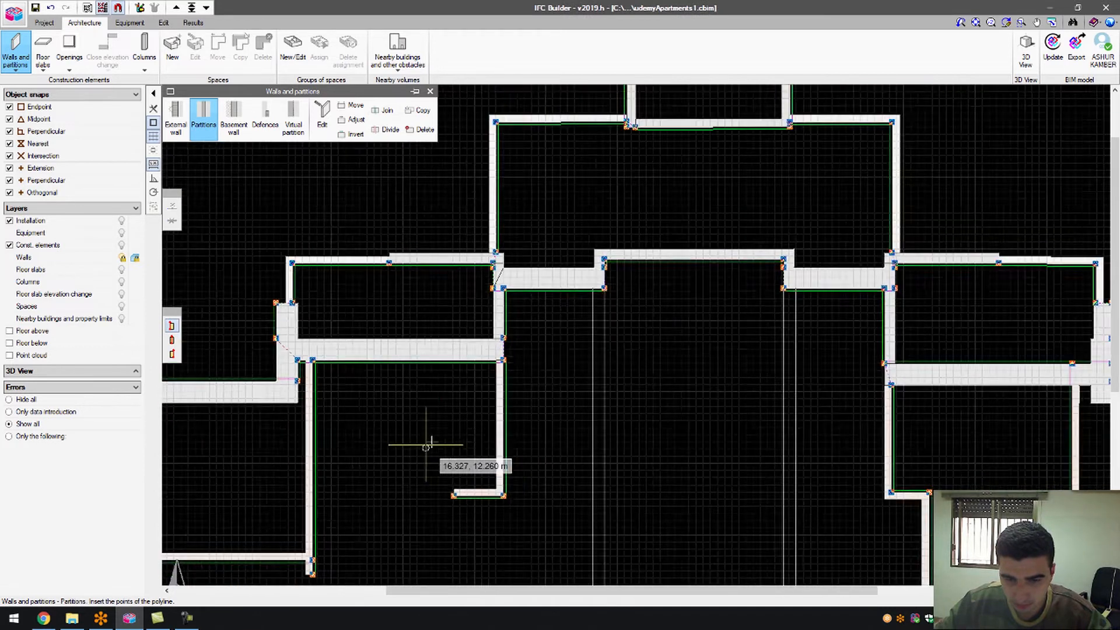
scroll(665, 289, down, 2)
scroll(685, 443, up, 4)
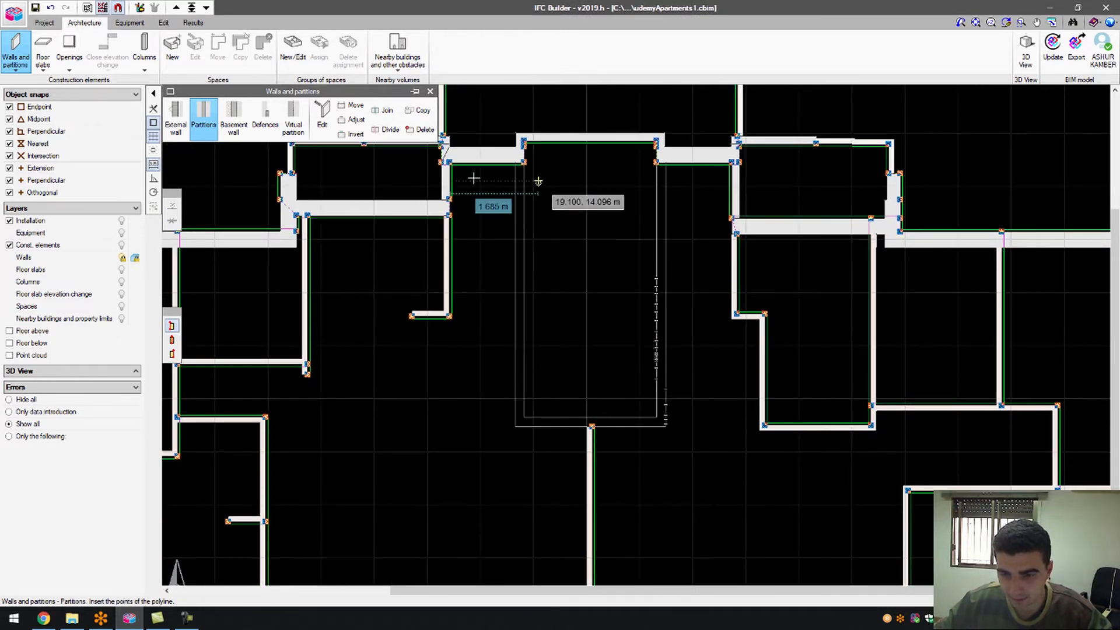
scroll(509, 165, up, 3)
right_click(530, 213)
click(610, 324)
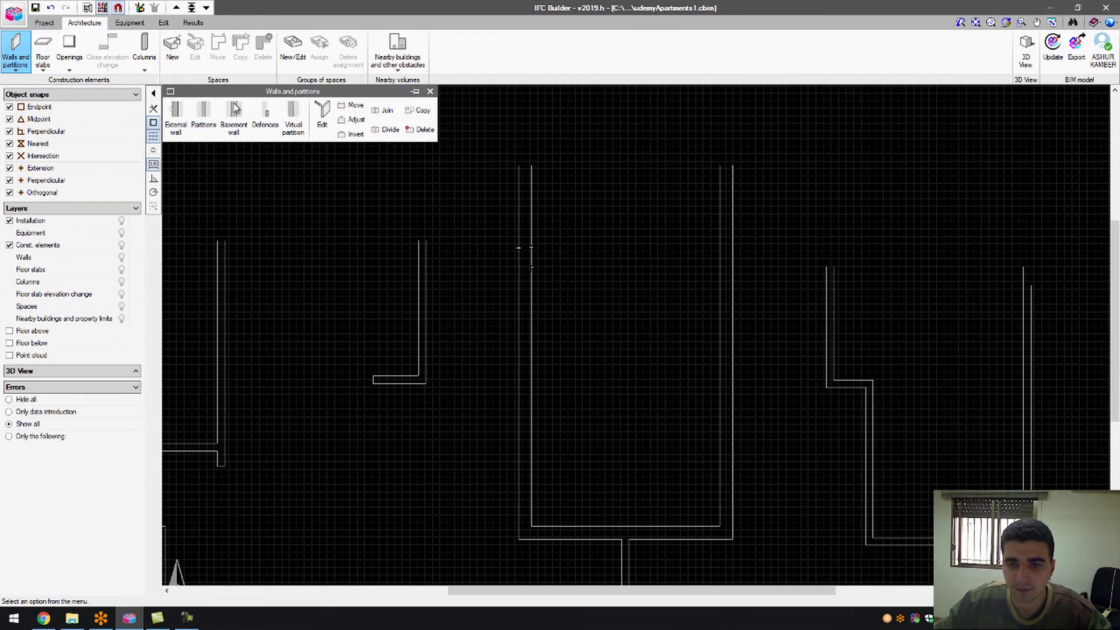
click(213, 120)
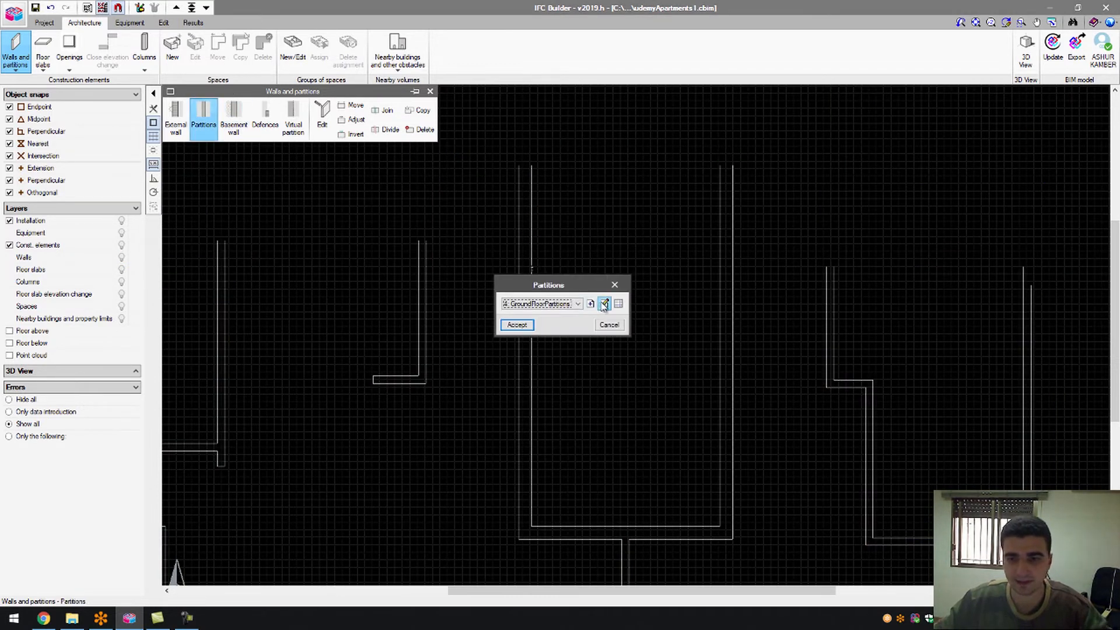
click(604, 303)
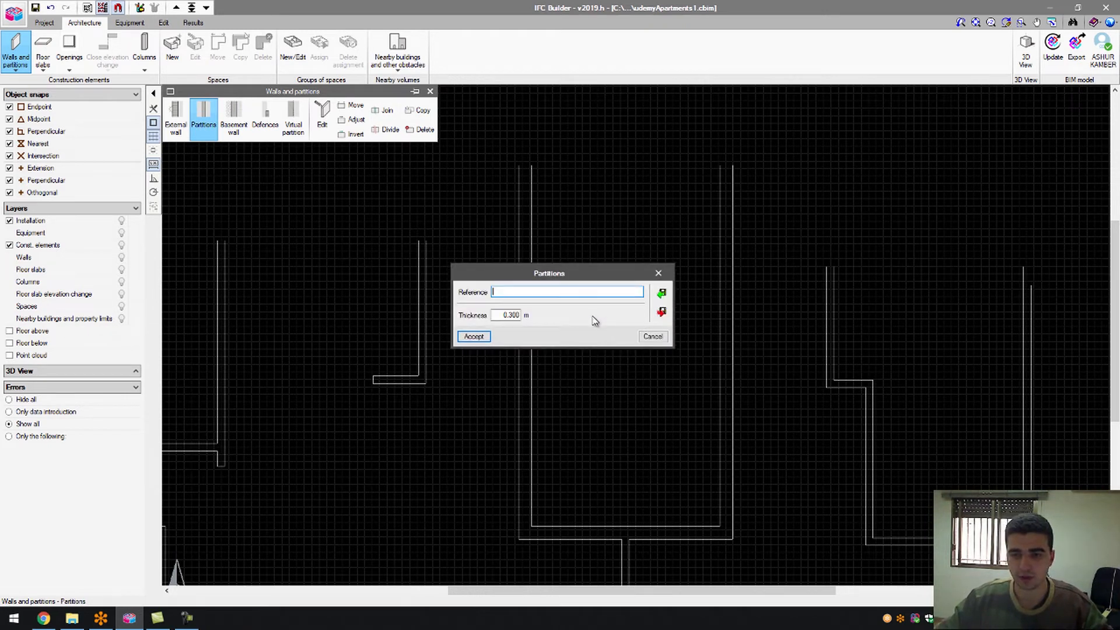
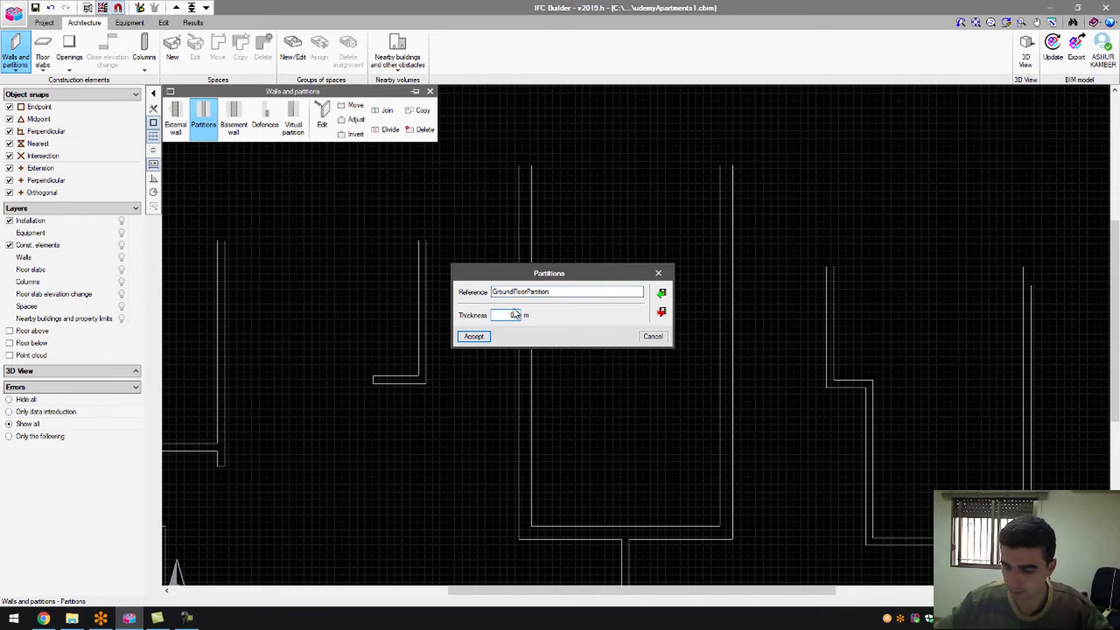
click(485, 339)
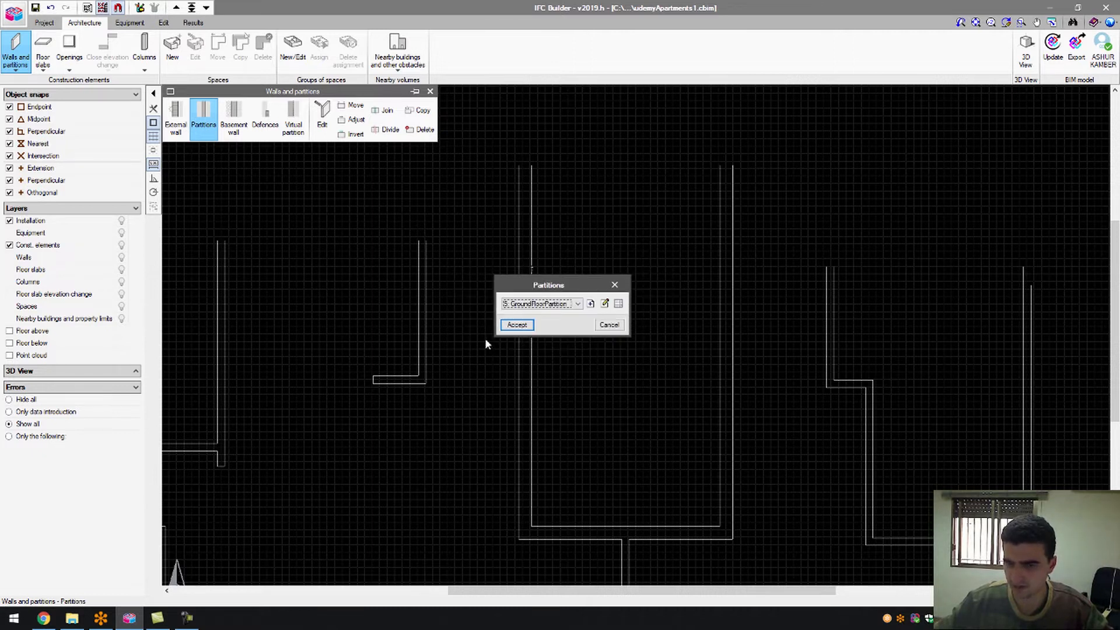
click(609, 327)
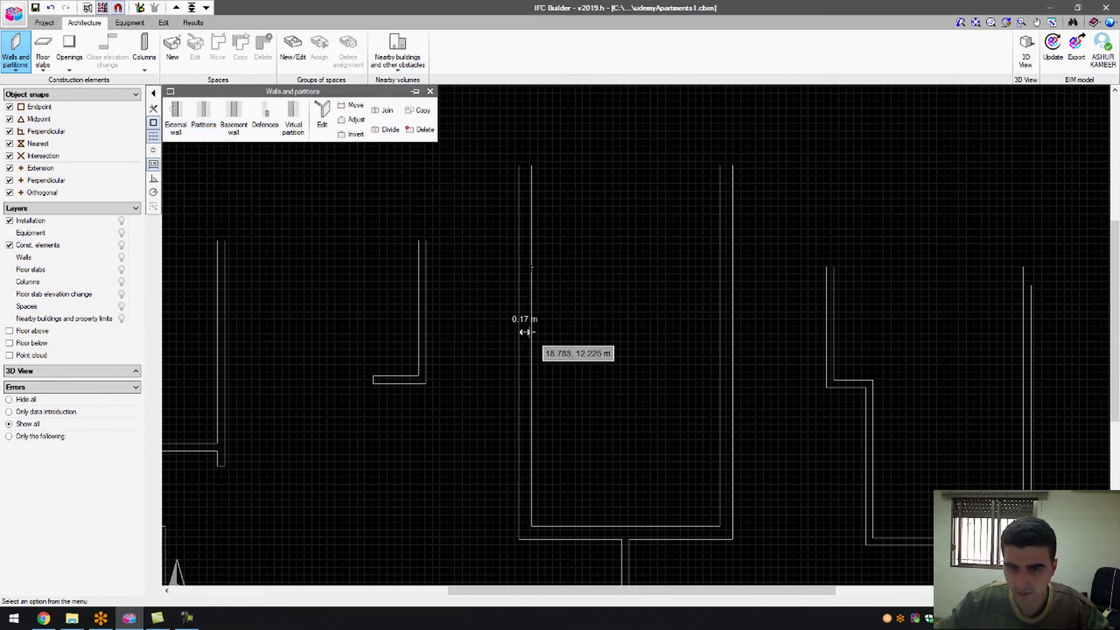
- Set the thickness of the GroundFloorPartitions type to 0.17 m and use it for drawing
click(204, 116)
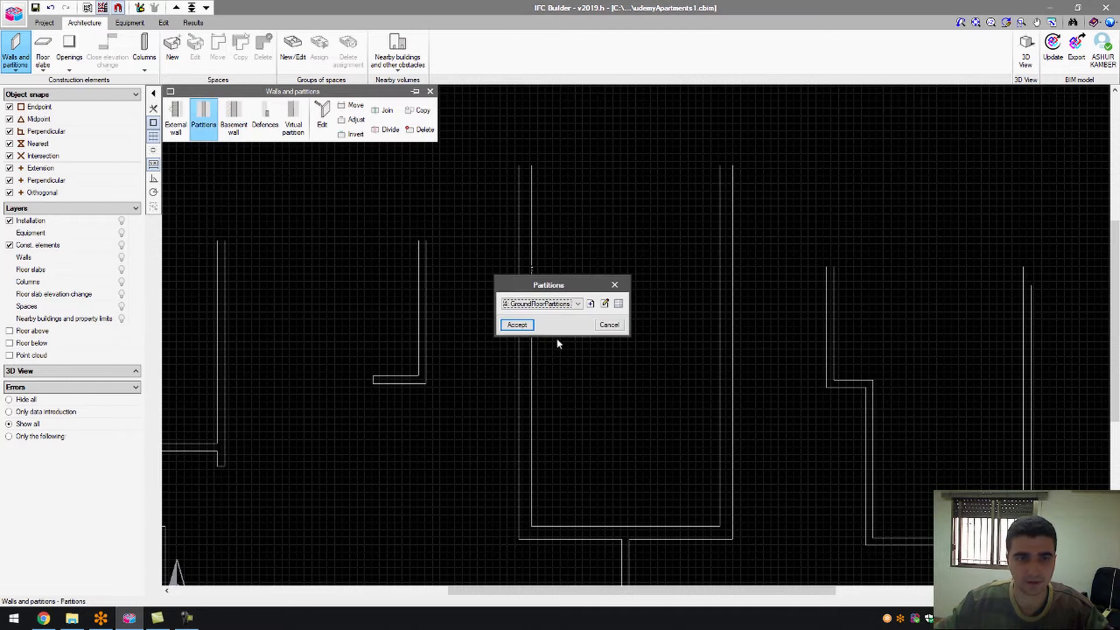
click(605, 304)
text(0.17)
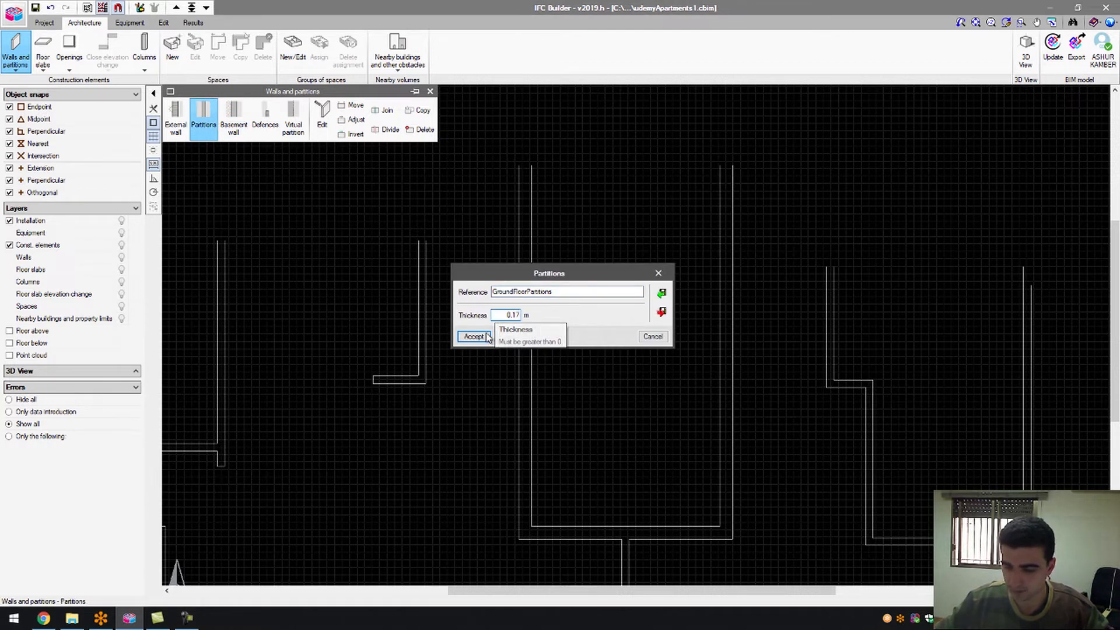
click(486, 337)
click(516, 325)
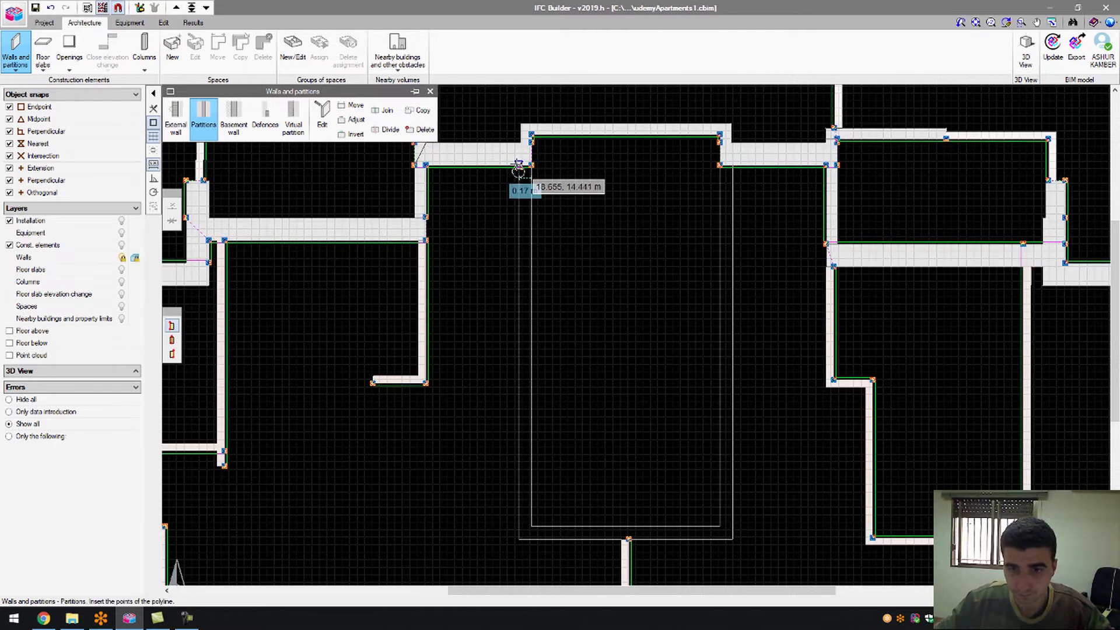
- Trace a U-shaped partition along the core's outer template line, from the left recessed external wall around to the right one
click(519, 169)
click(669, 185)
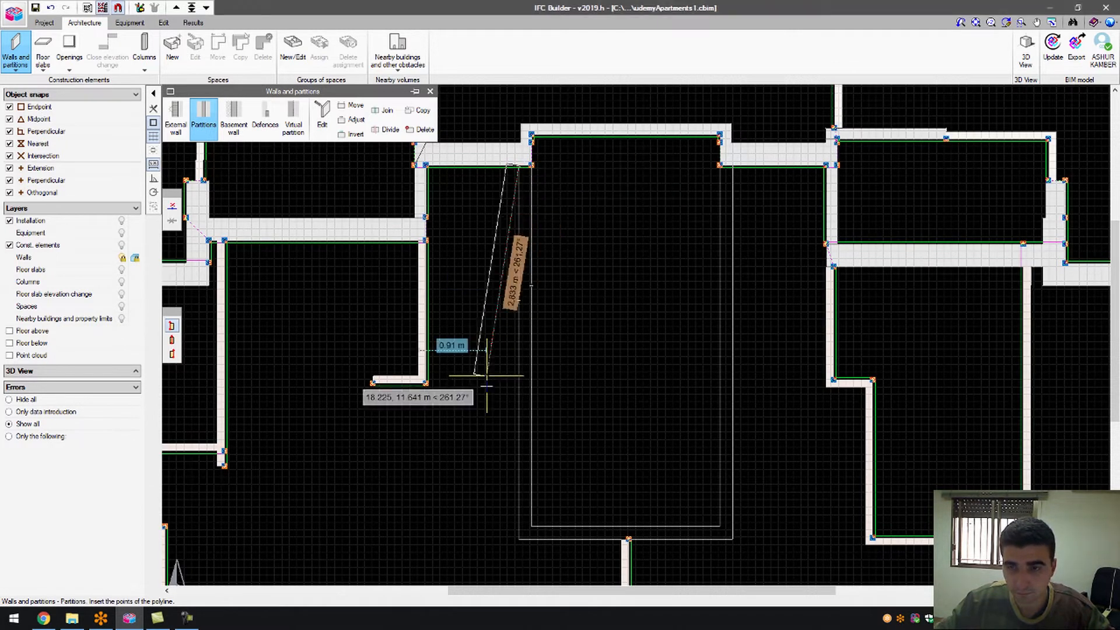
click(172, 353)
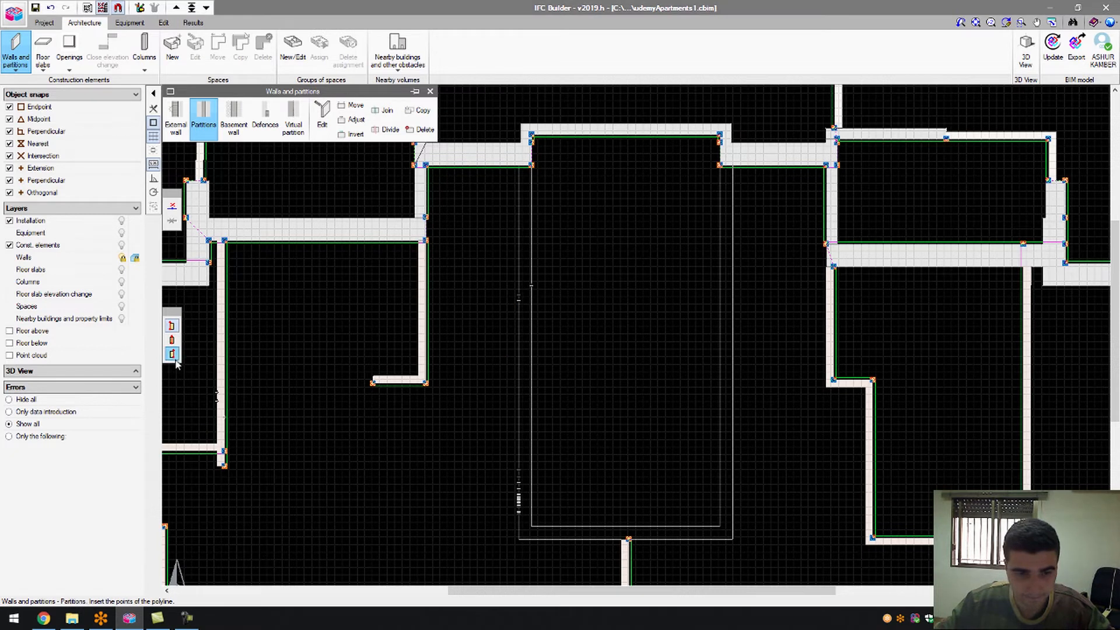
click(518, 540)
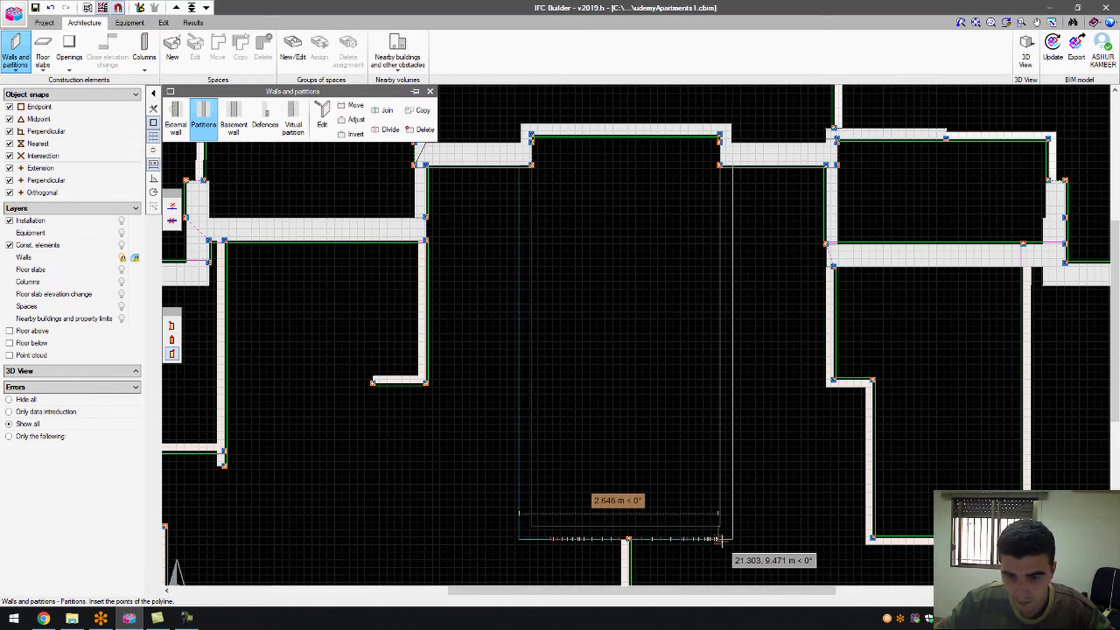
click(732, 539)
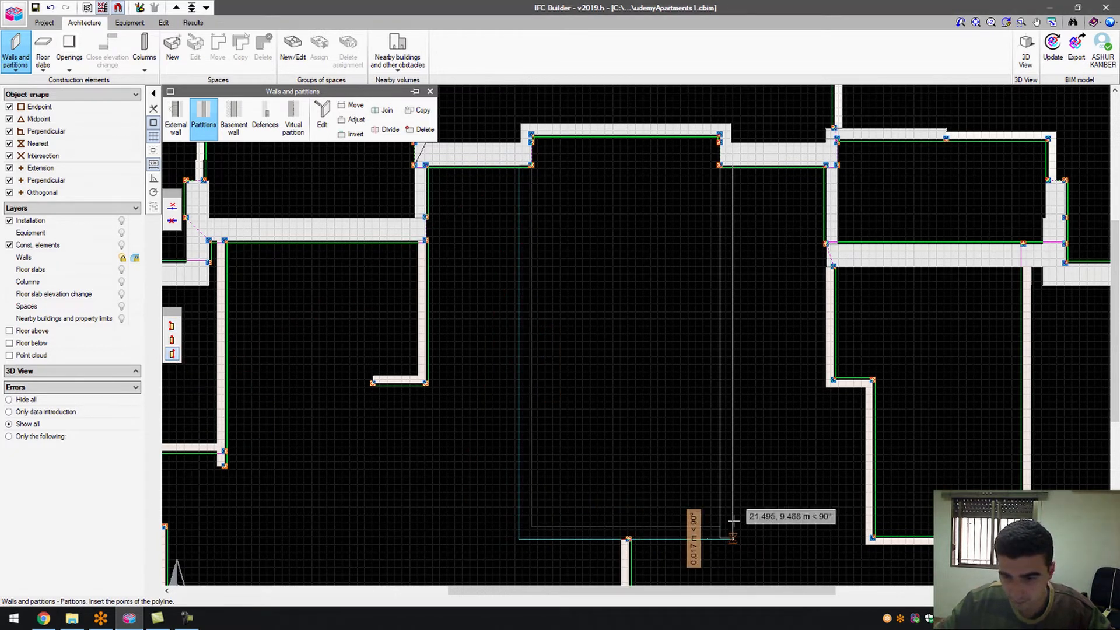
click(732, 165)
- Undo the U-shaped core partition
scroll(735, 193, down, 3)
scroll(587, 233, up, 2)
scroll(577, 235, down, 3)
scroll(451, 227, down, 2)
scroll(544, 350, down, 1)
scroll(552, 316, up, 3)
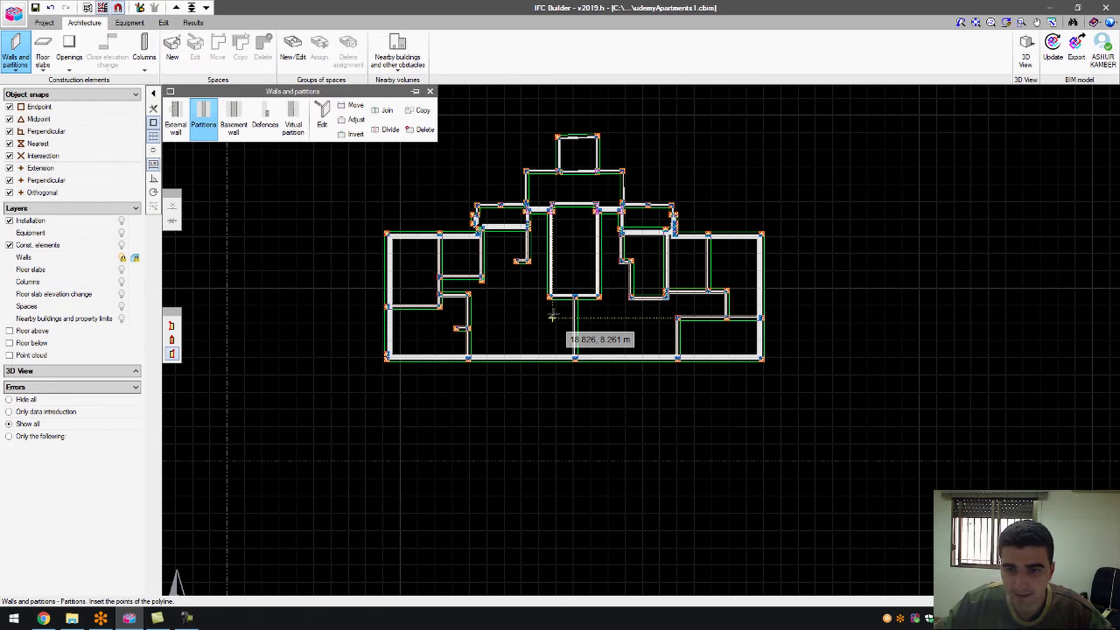
key(ctrl+z)
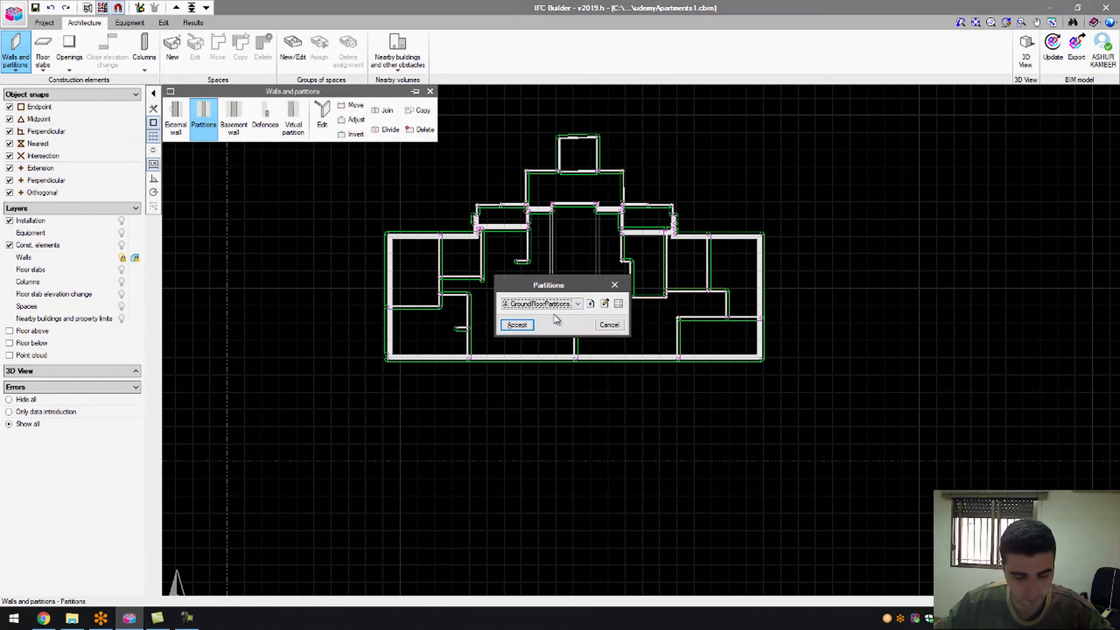
click(516, 324)
scroll(496, 257, up, 5)
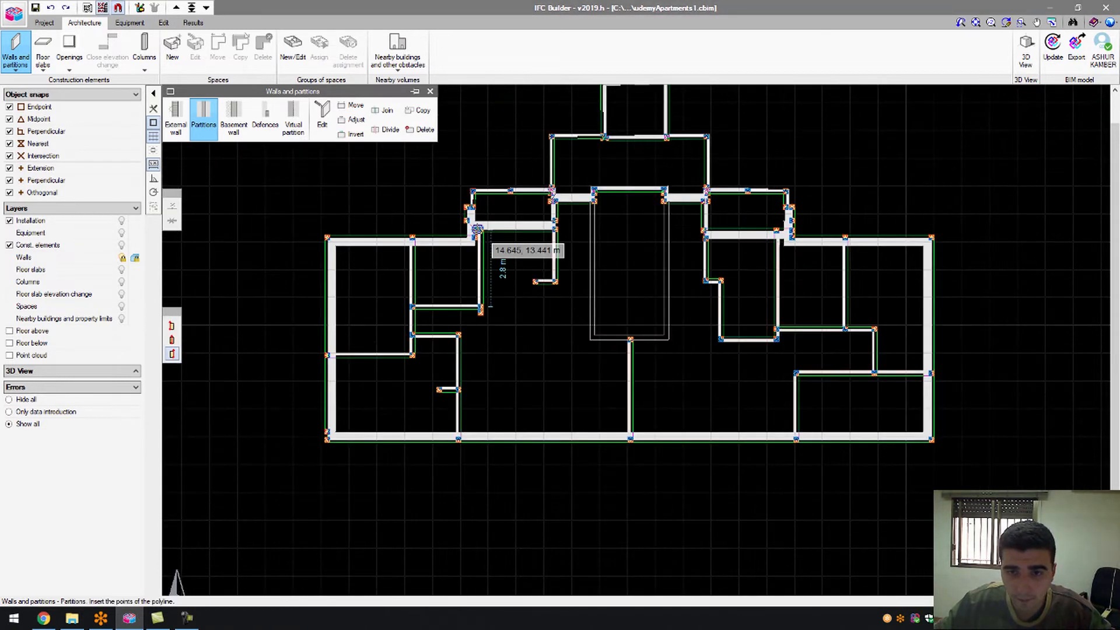
scroll(689, 236, down, 2)
scroll(936, 237, up, 3)
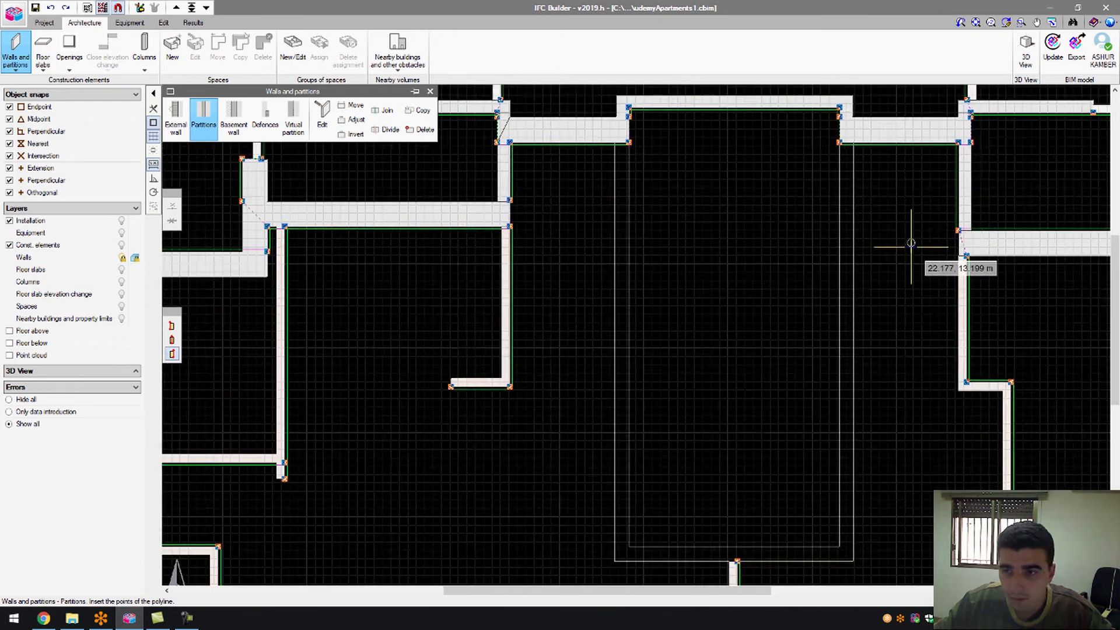
scroll(810, 376, down, 2)
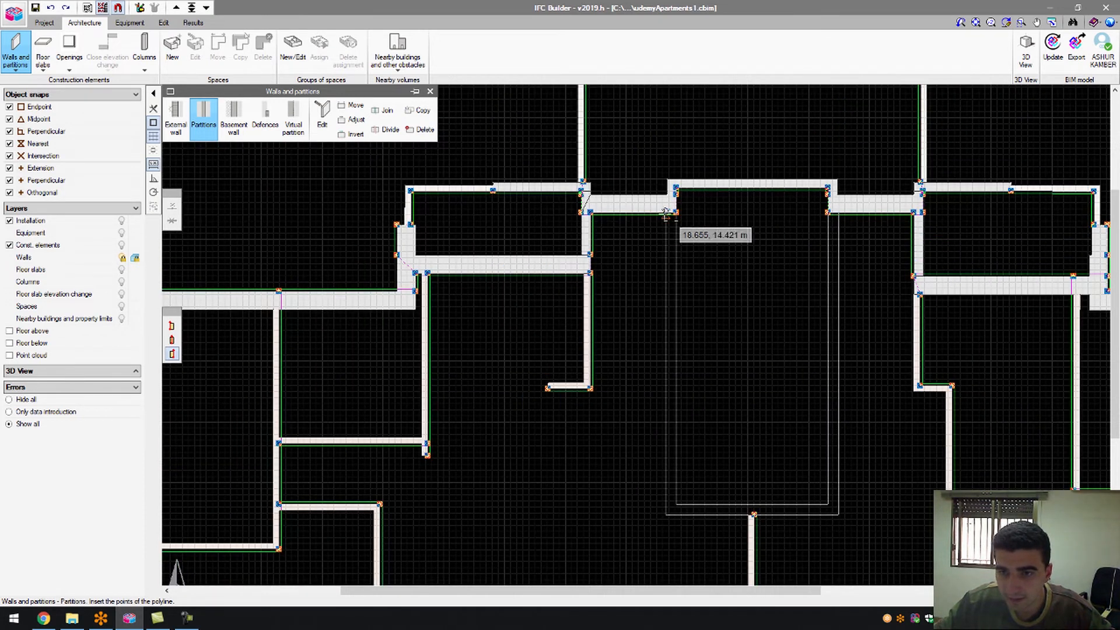
scroll(653, 175, up, 3)
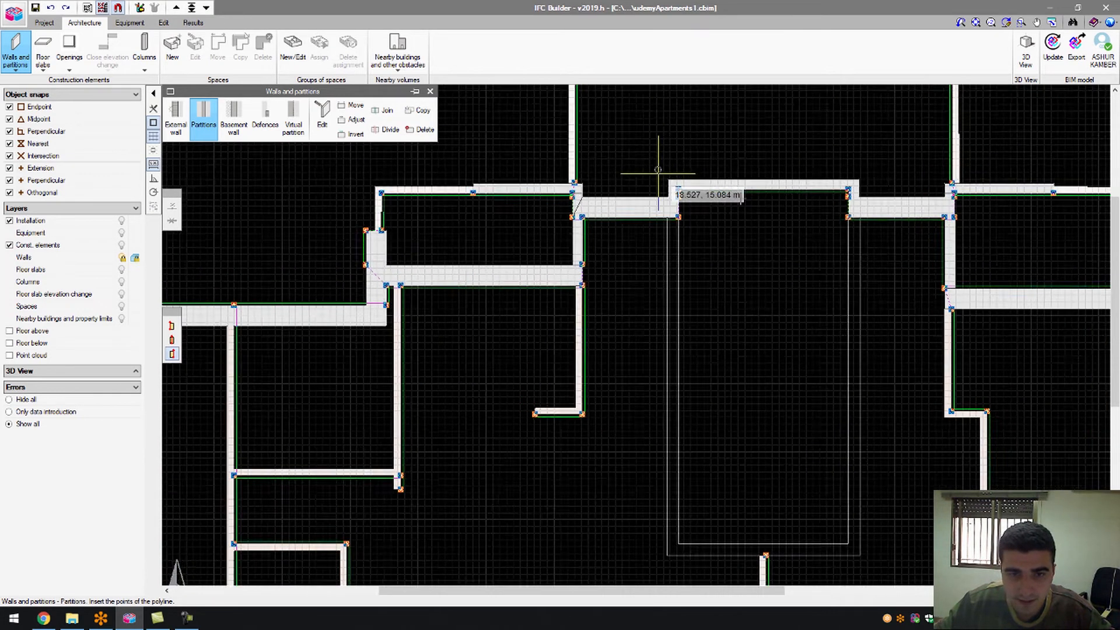
click(641, 217)
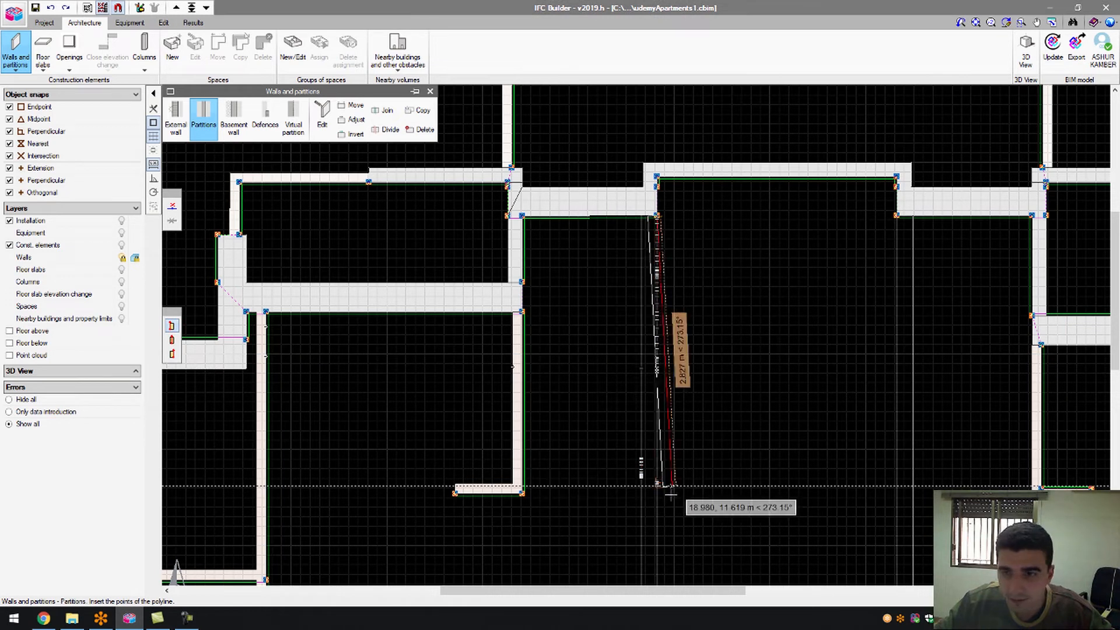
right_click(659, 499)
right_click(678, 241)
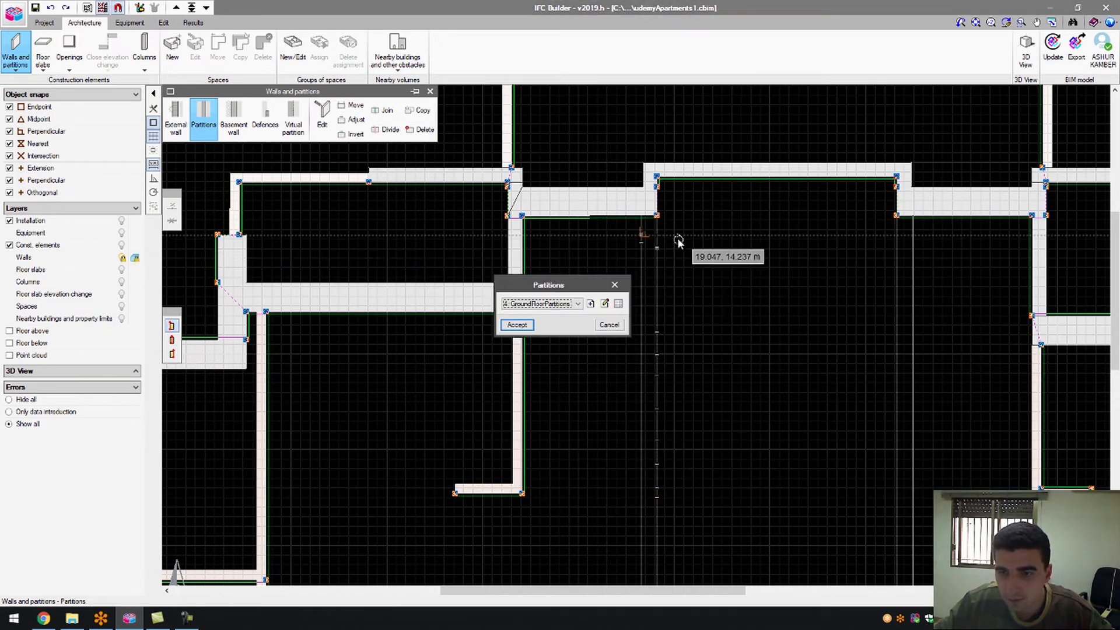
click(607, 325)
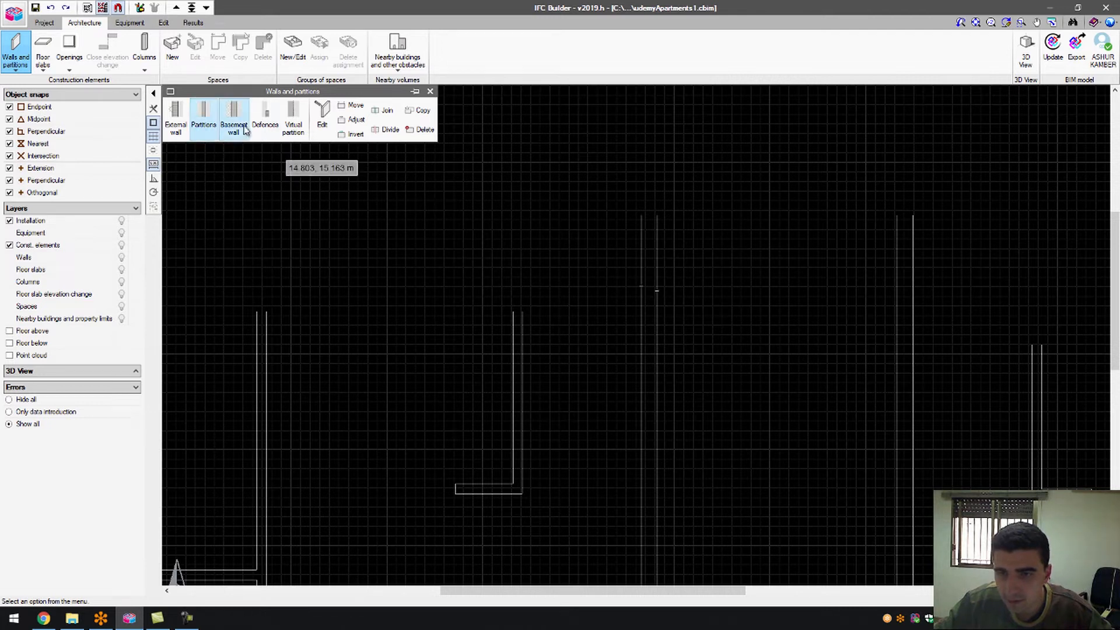
- Create a new partition type with the reference GroundFloorpartition and a thickness of 0.17 m, and use it for drawing
click(204, 117)
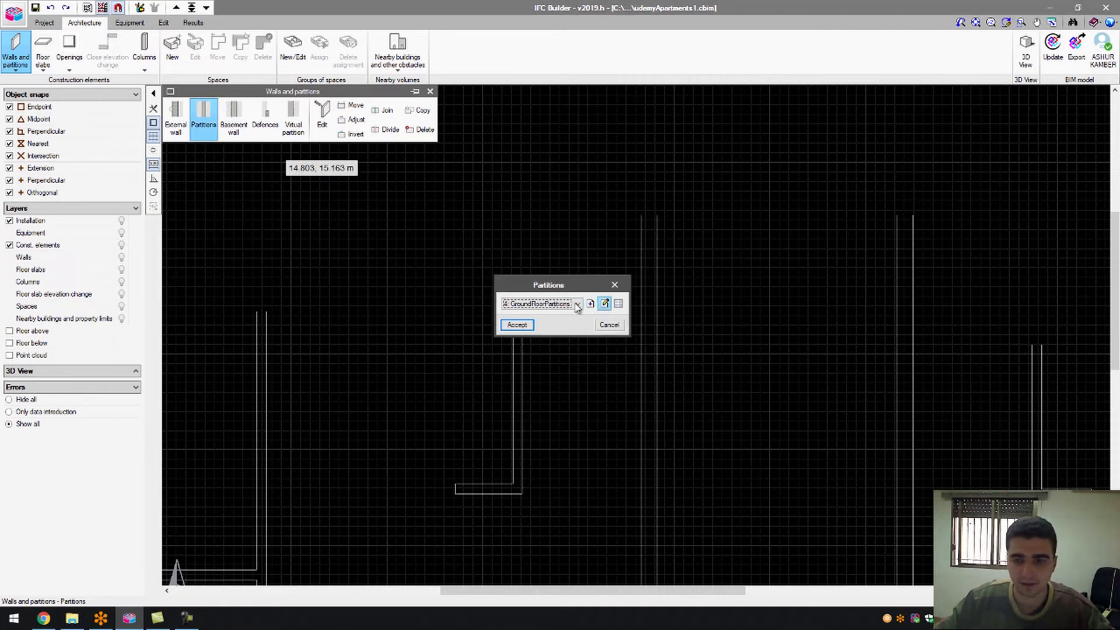
click(588, 303)
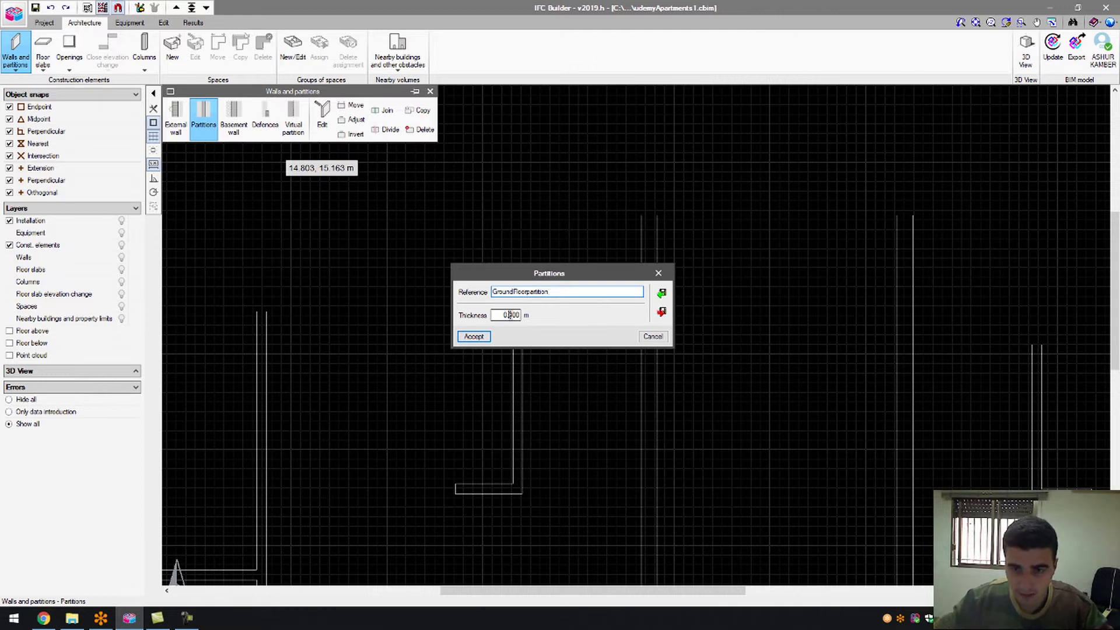
text(0.12)
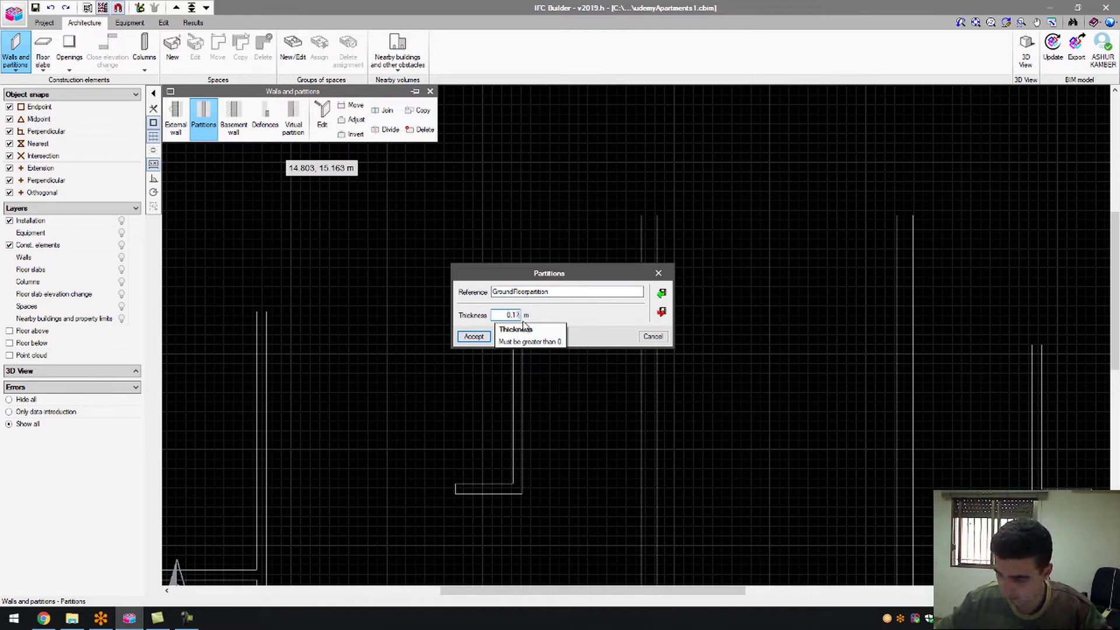
text(1)
click(461, 338)
click(525, 324)
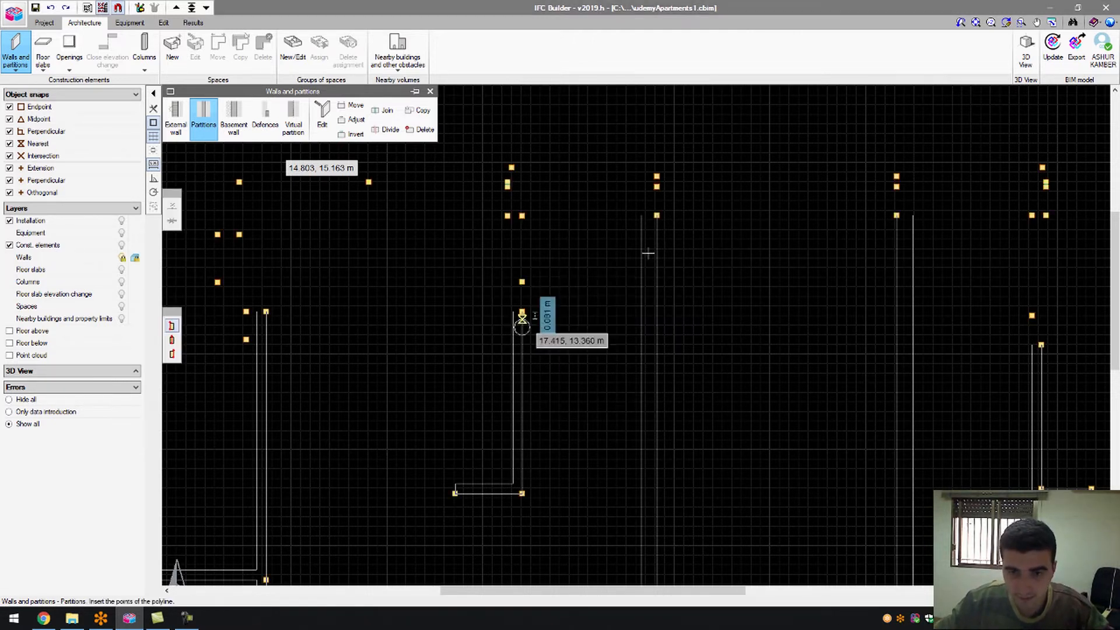
- Draw the core partition from the external wall's left recess corner about 4.8 m down along the template's inner line
click(656, 215)
scroll(654, 531, down, 3)
scroll(653, 542, up, 3)
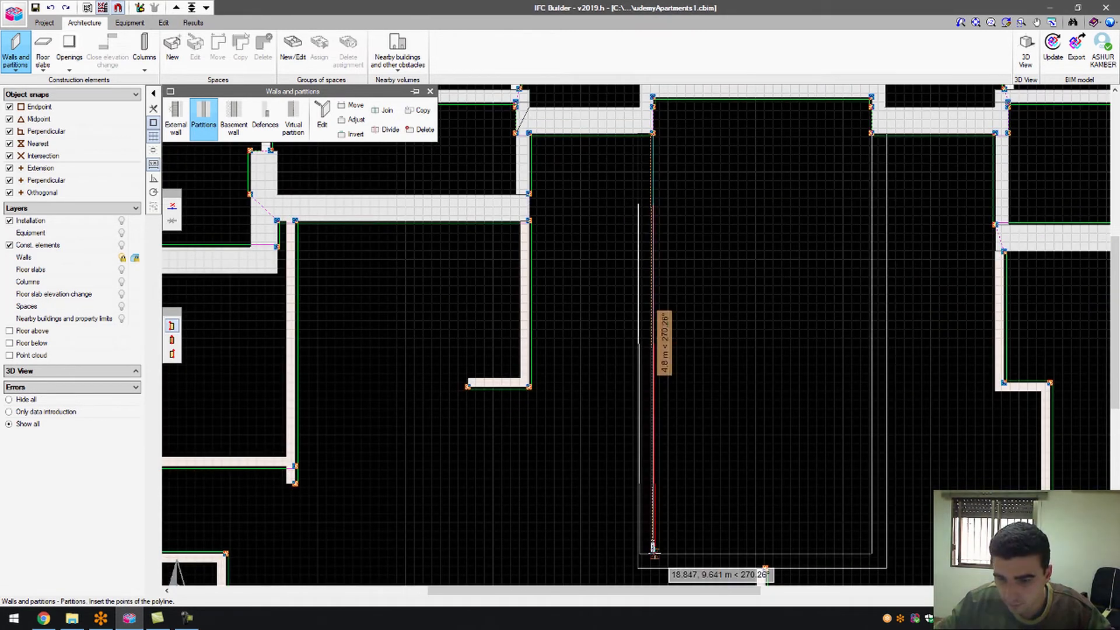
- Trace the partition around the central core's three open sides, about 4.8 m long and 2.5 m wide, ending at the wall above
click(652, 552)
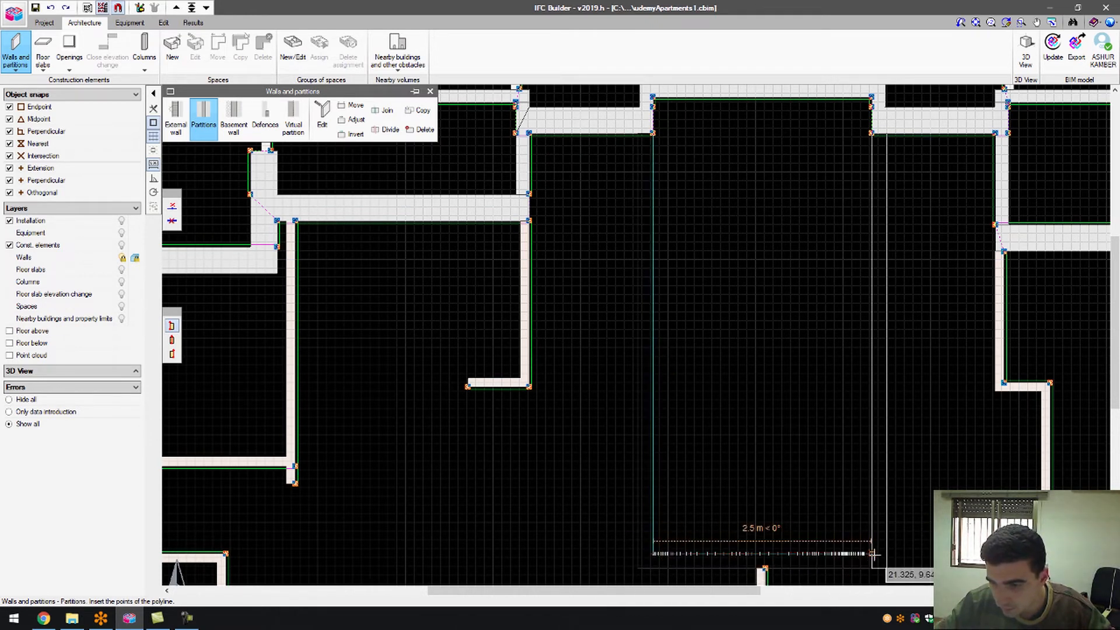
click(874, 554)
scroll(872, 274, down, 3)
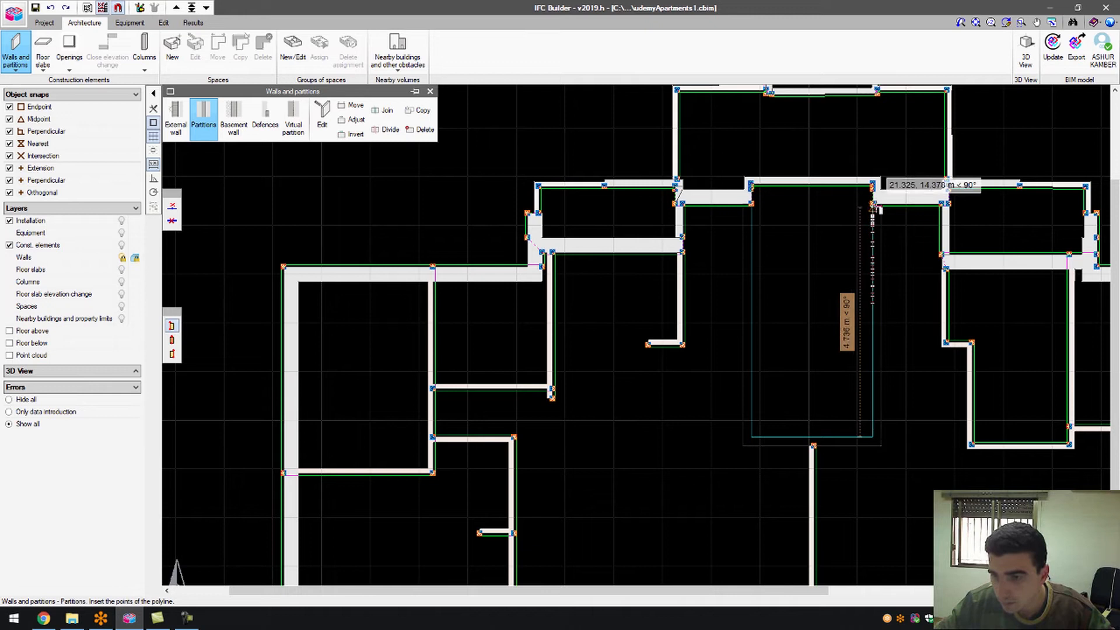
click(872, 203)
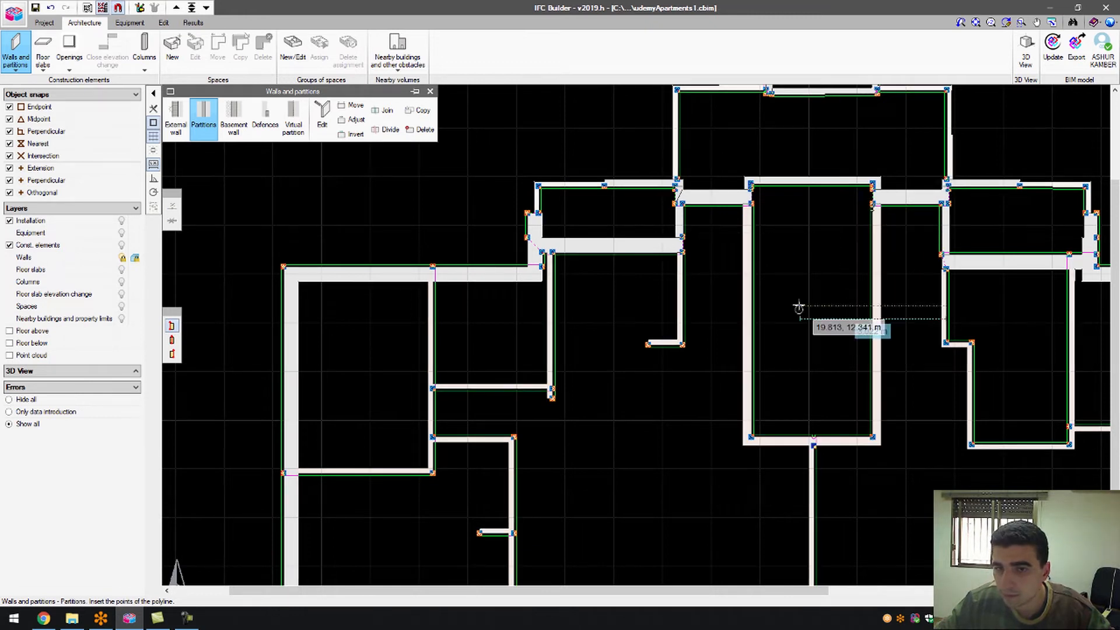
- Inspect the building's walls and partitions in the 3D view and close it
scroll(795, 305, down, 3)
scroll(534, 283, down, 3)
scroll(799, 298, up, 4)
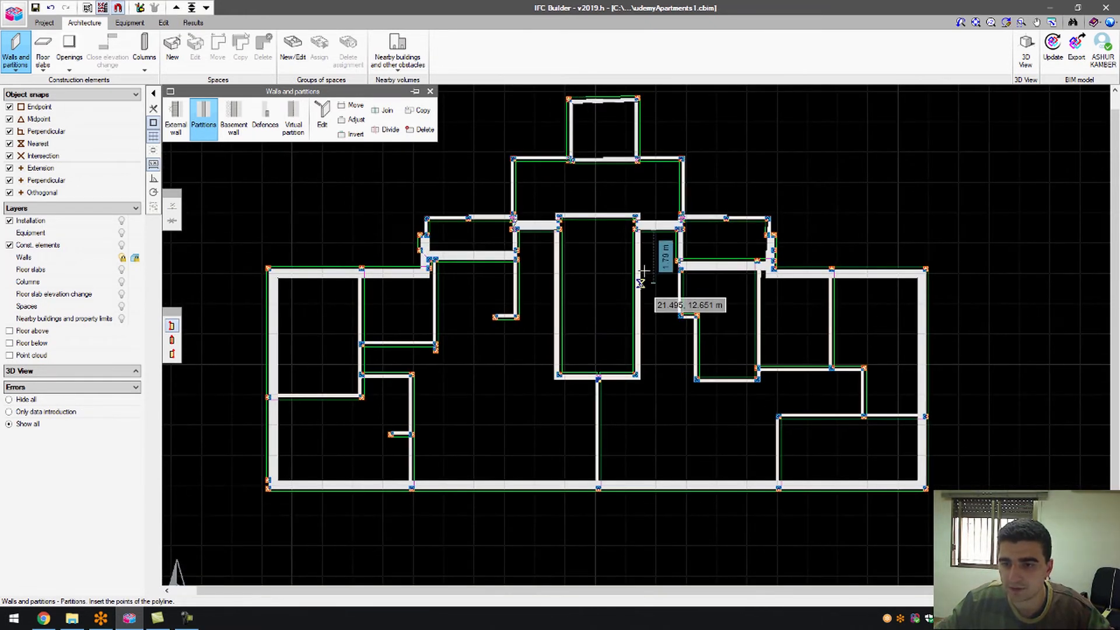
click(1025, 50)
click(488, 330)
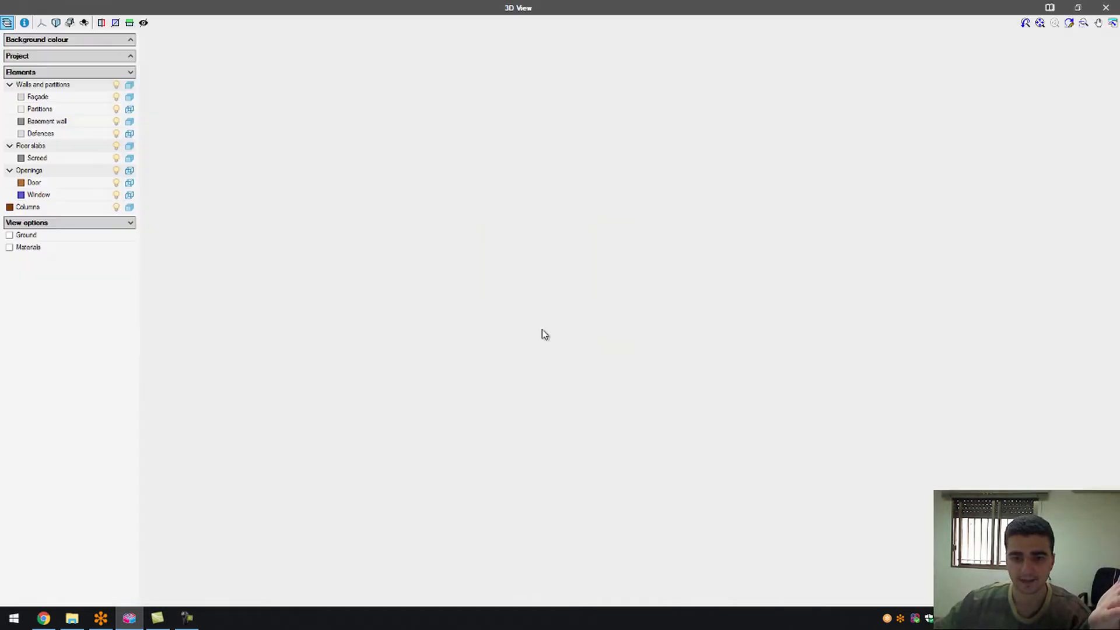
middle_drag(543, 332, 827, 377)
click(1104, 8)
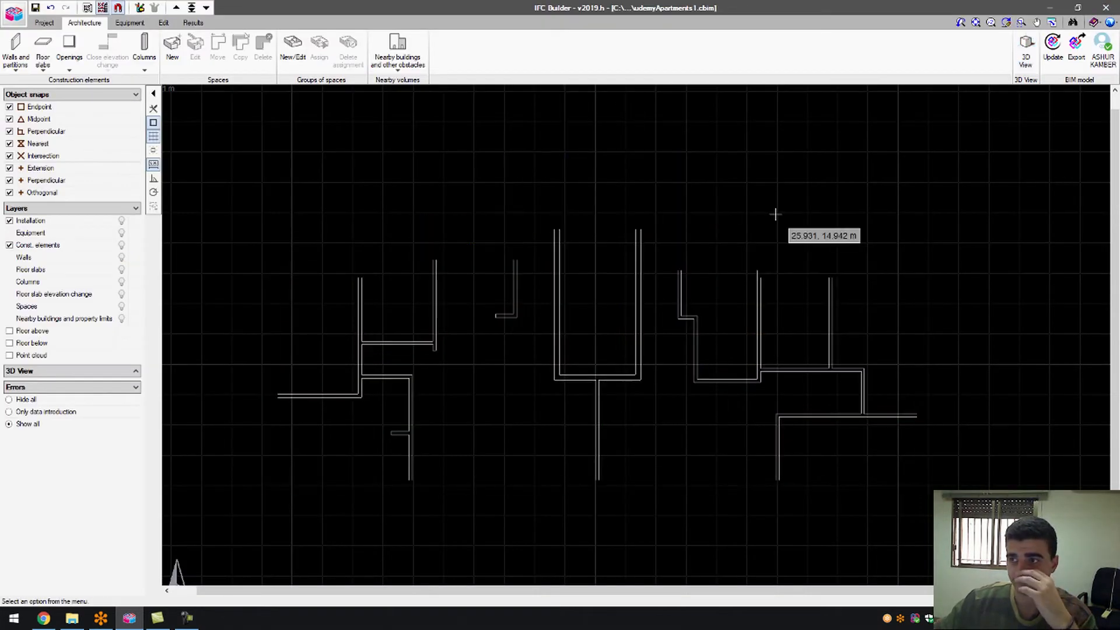
- In the GroundFloor template view, show only the FLOOR_SLAB and OPENING_IN_FLOOR_SLAB layers and accept the change
click(89, 8)
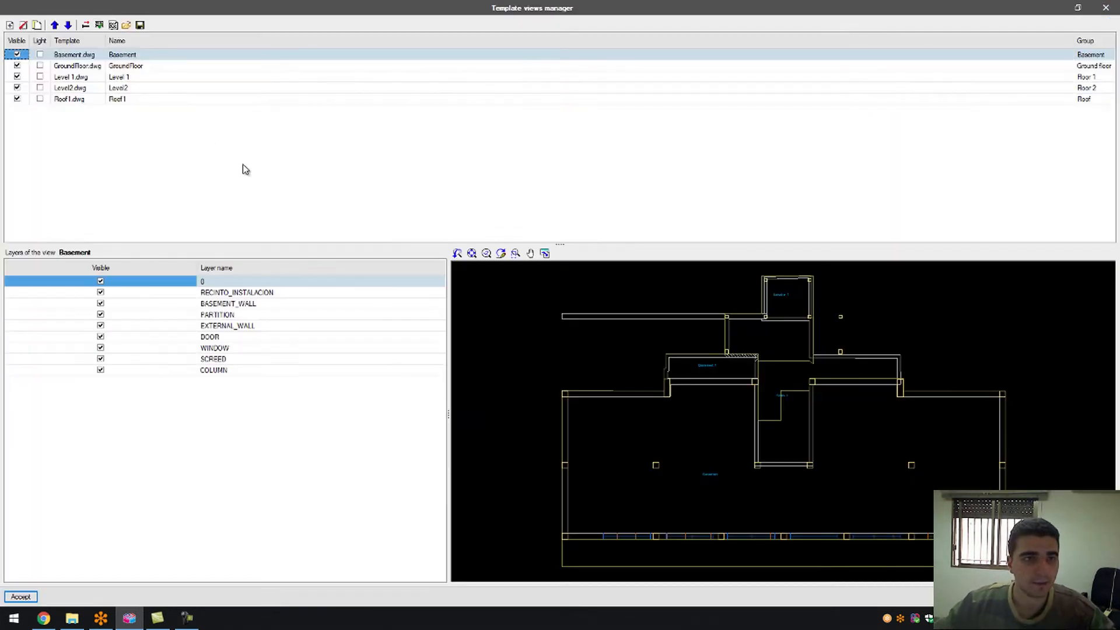
click(126, 65)
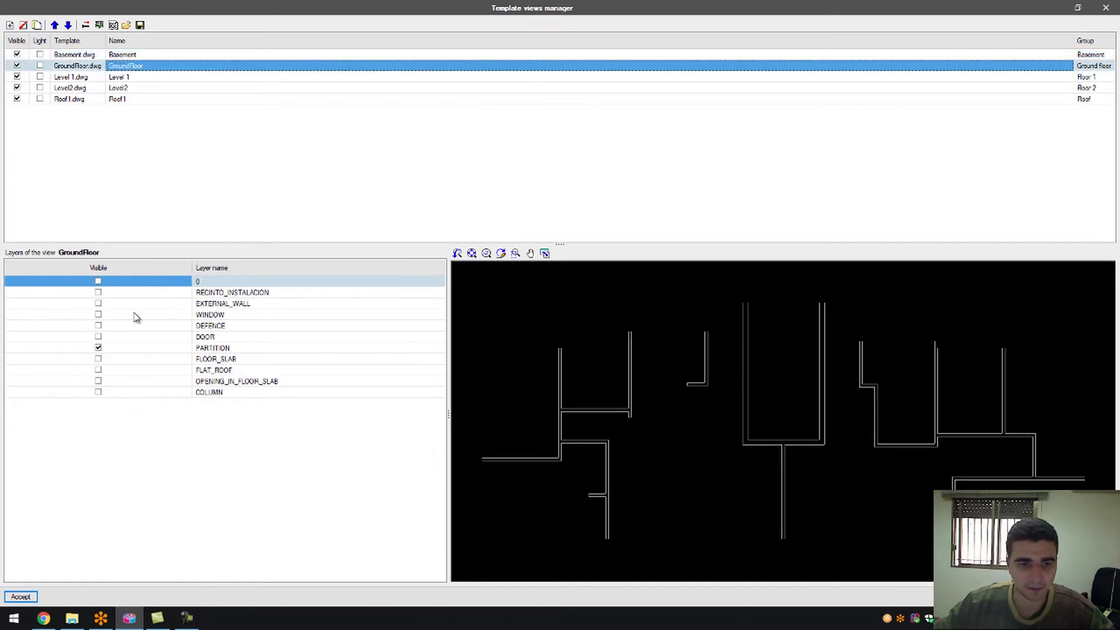
click(99, 348)
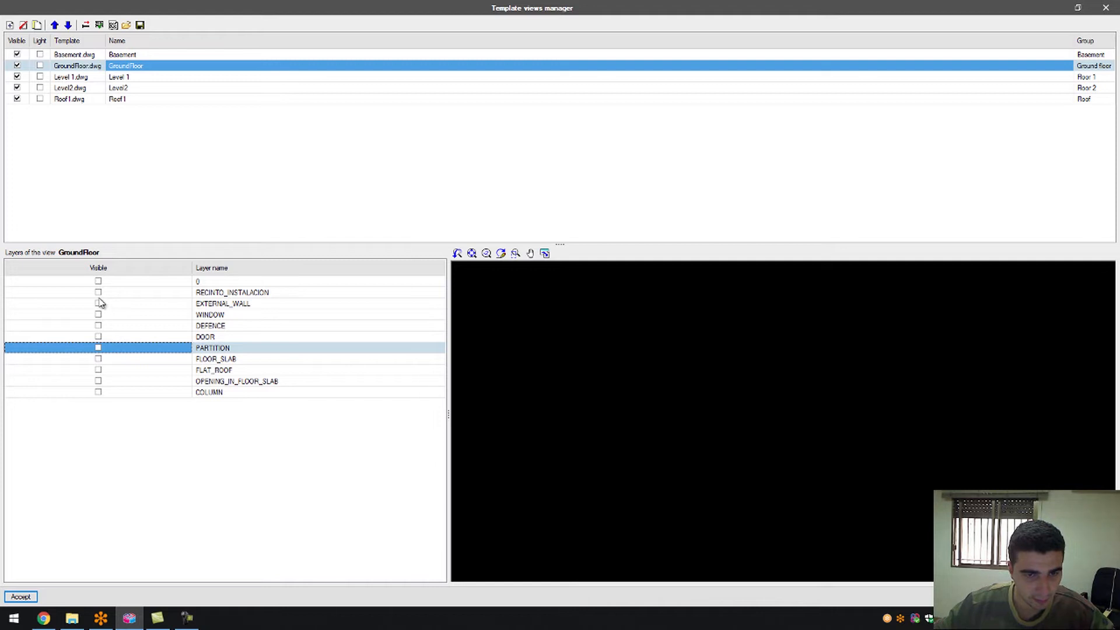
click(99, 326)
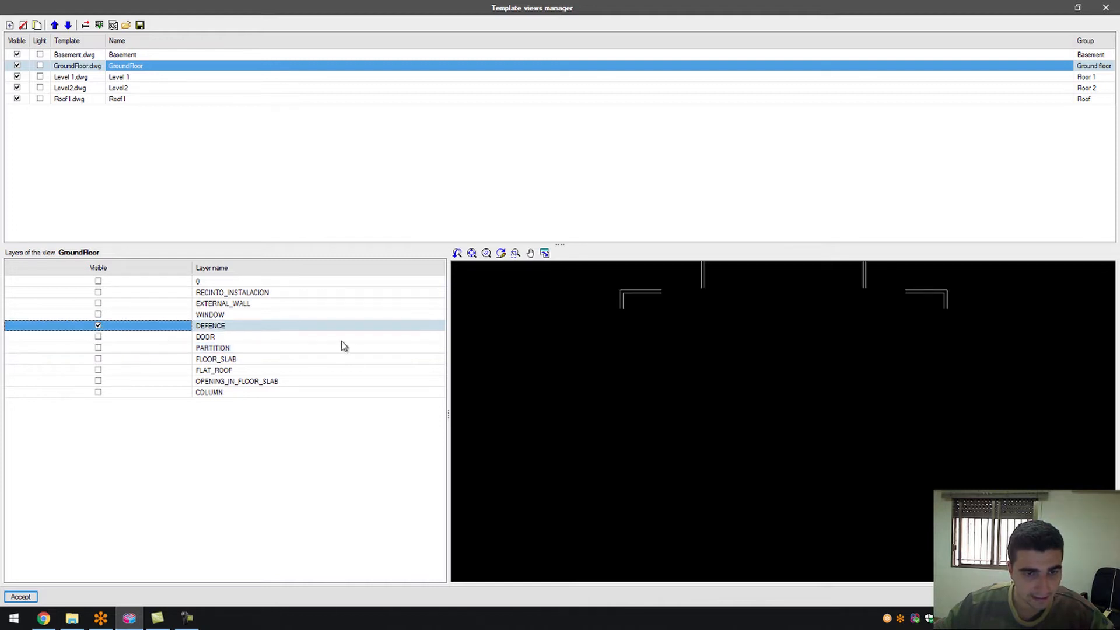
scroll(582, 352, down, 2)
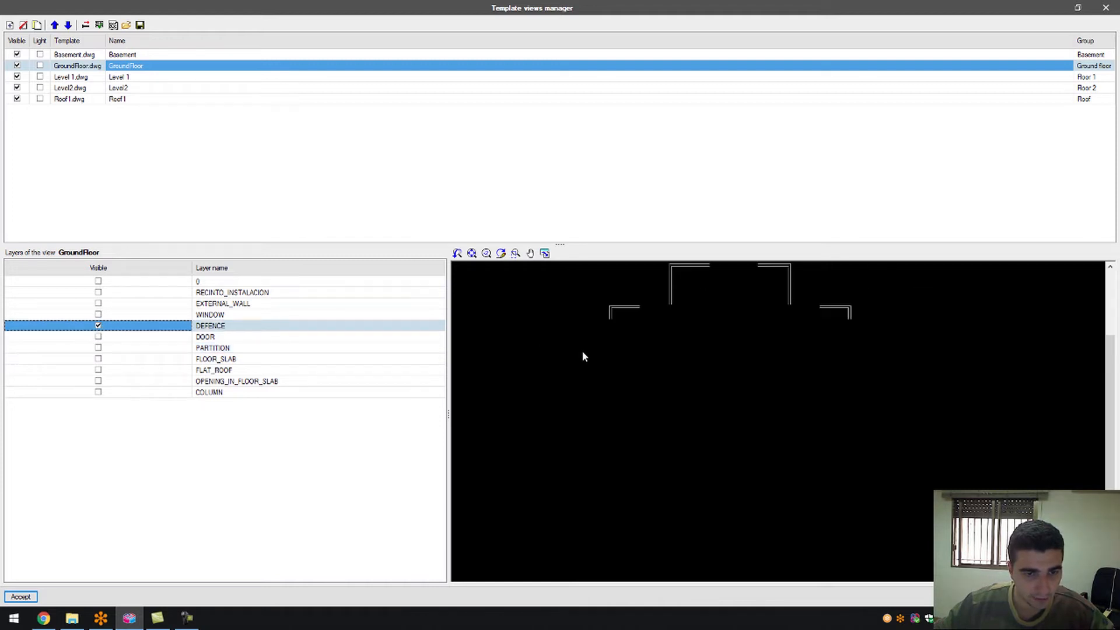
click(99, 348)
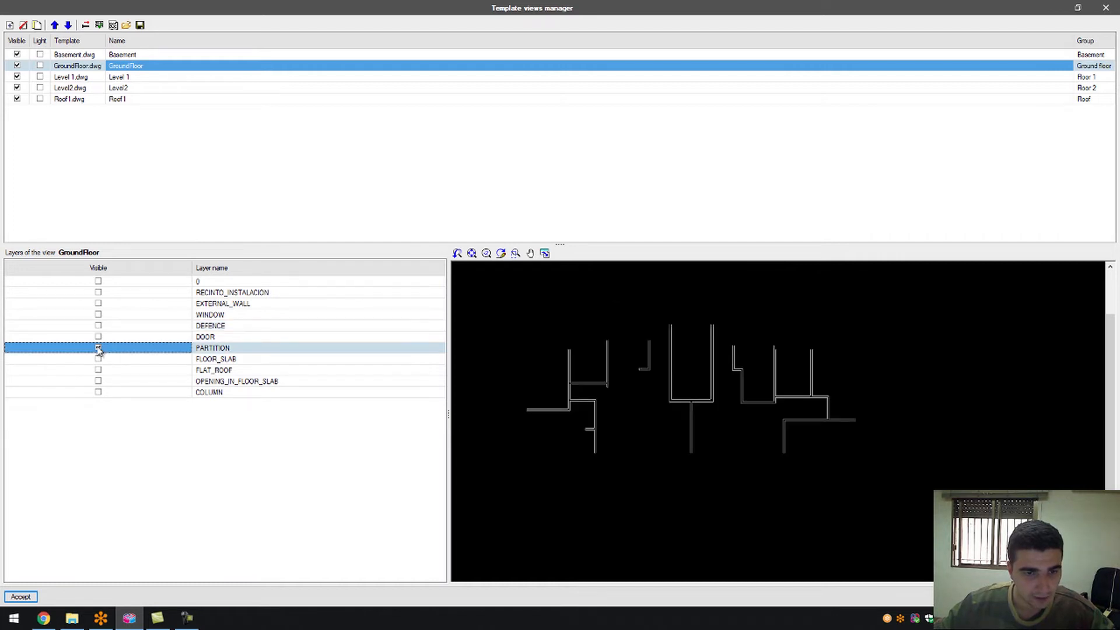
click(98, 358)
click(99, 348)
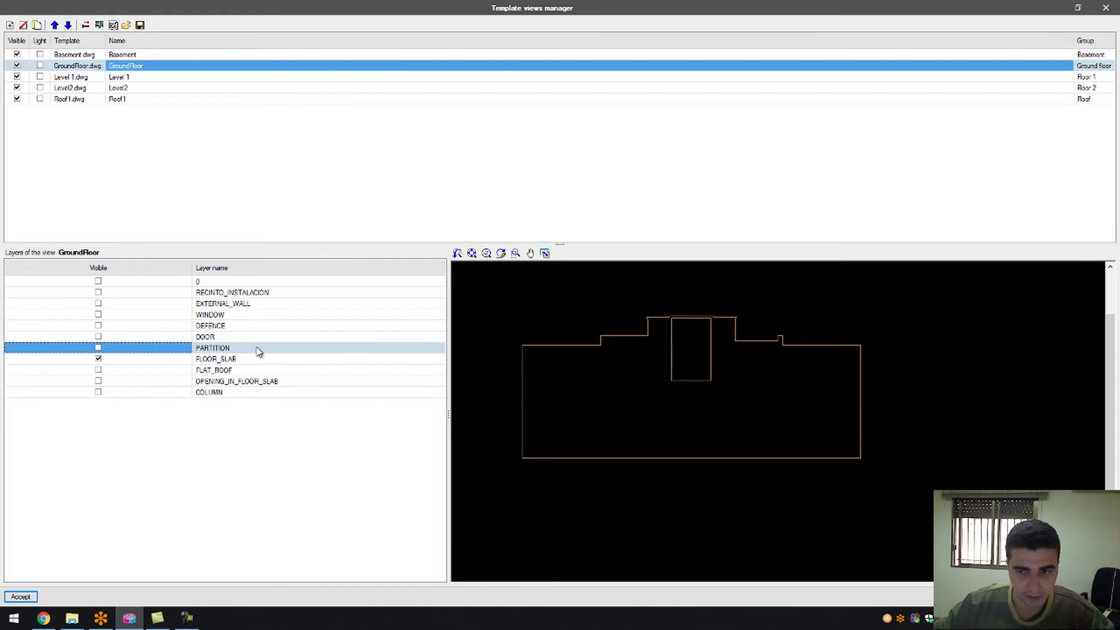
click(99, 382)
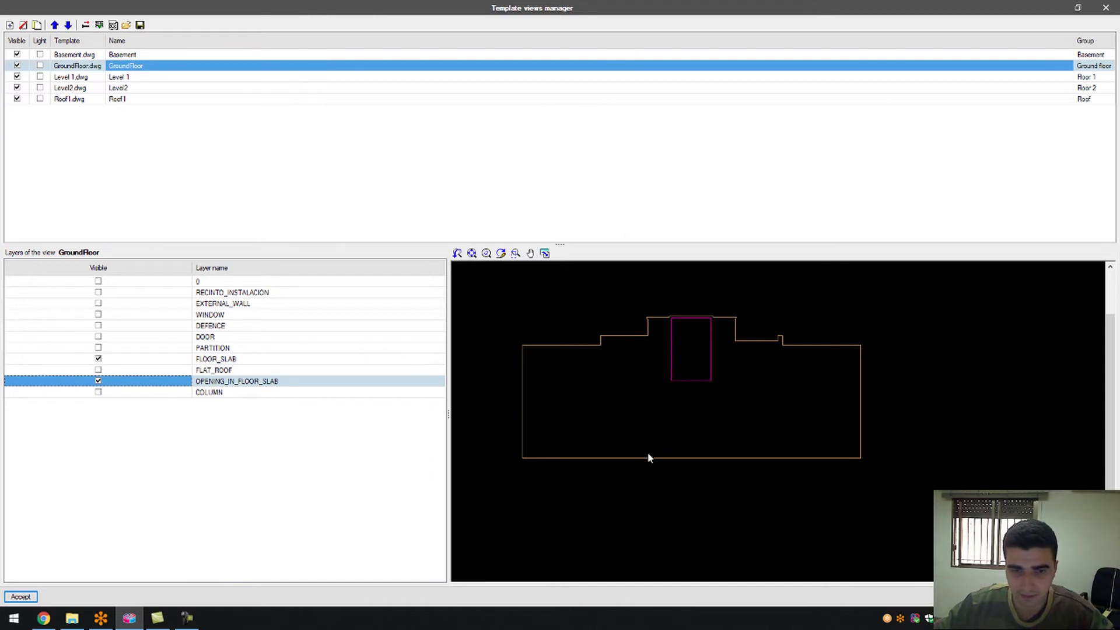
click(30, 596)
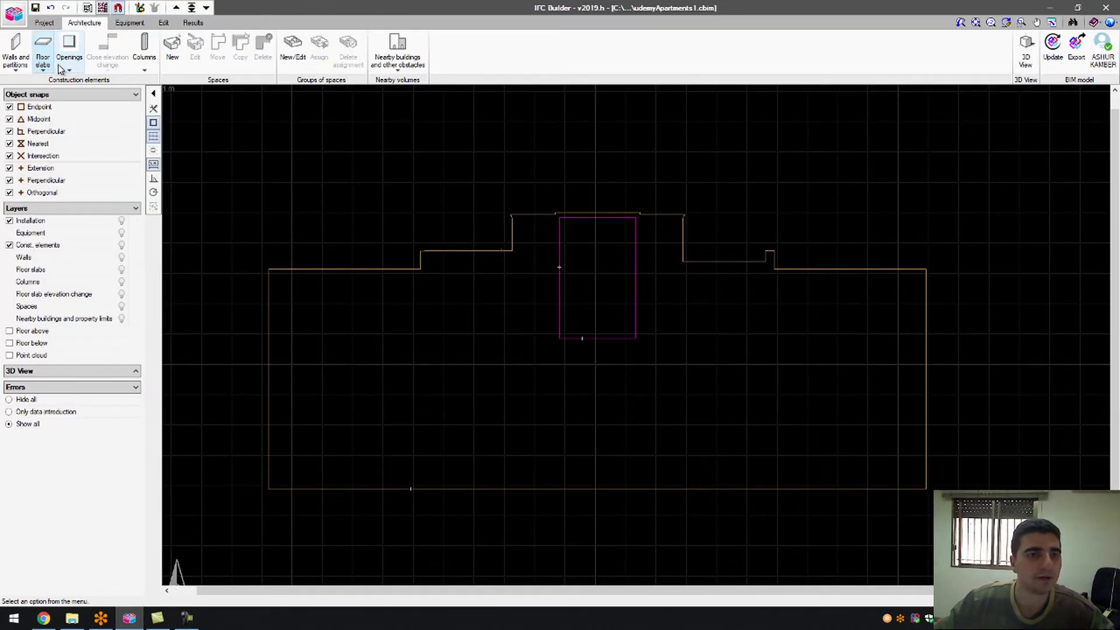
- Create an internal floor slab type with the reference GroundFloor and a 0.300 m thickness, and accept it for drawing
click(44, 52)
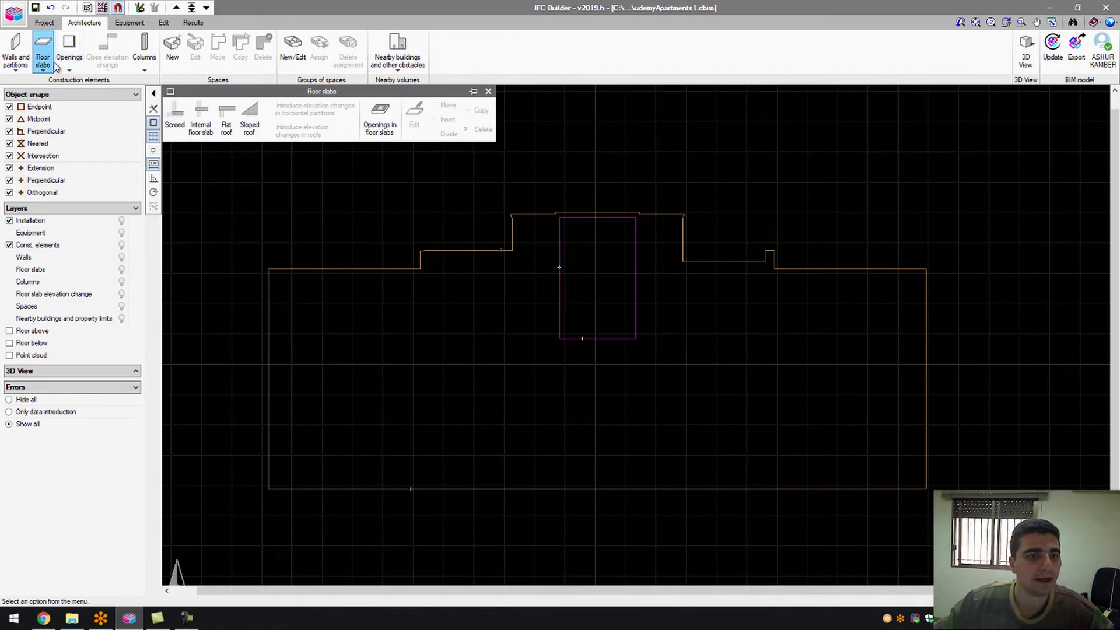
click(198, 129)
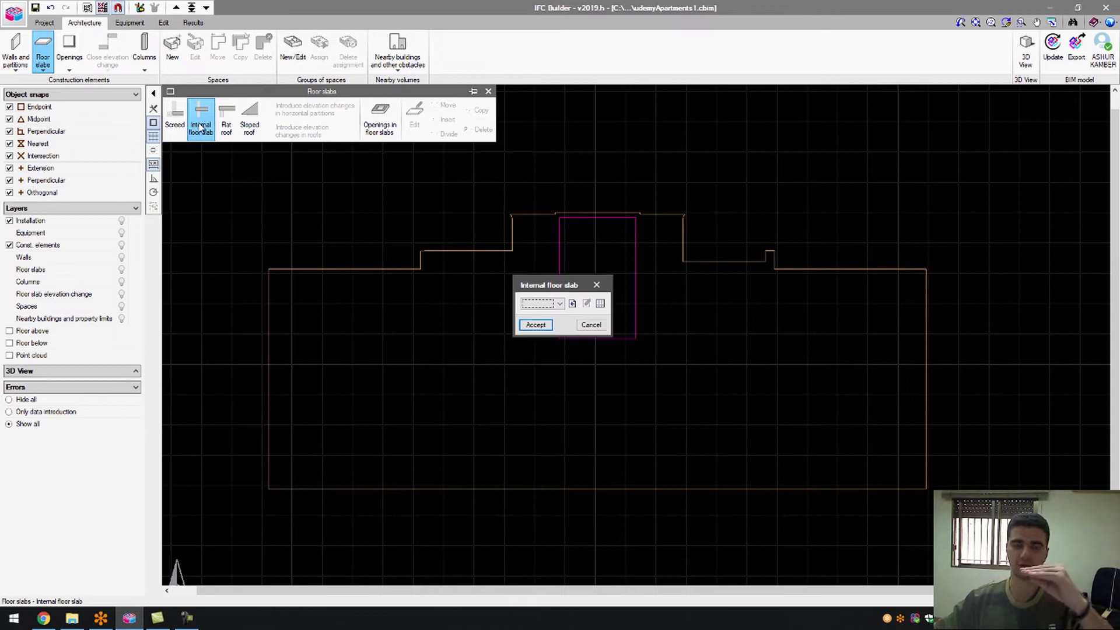
click(571, 303)
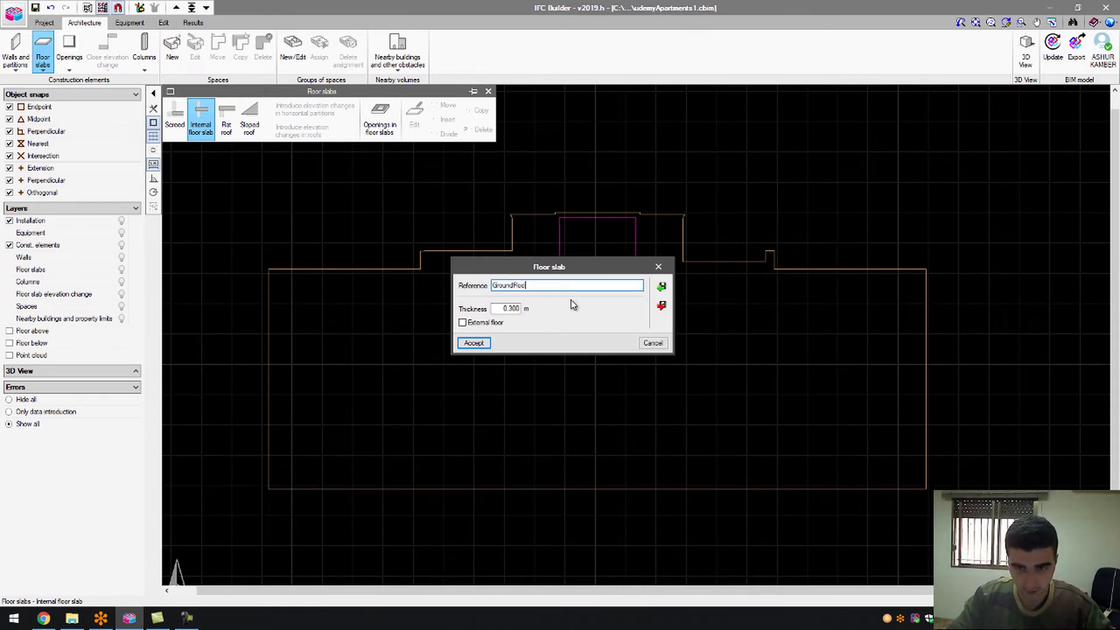
click(474, 343)
click(535, 325)
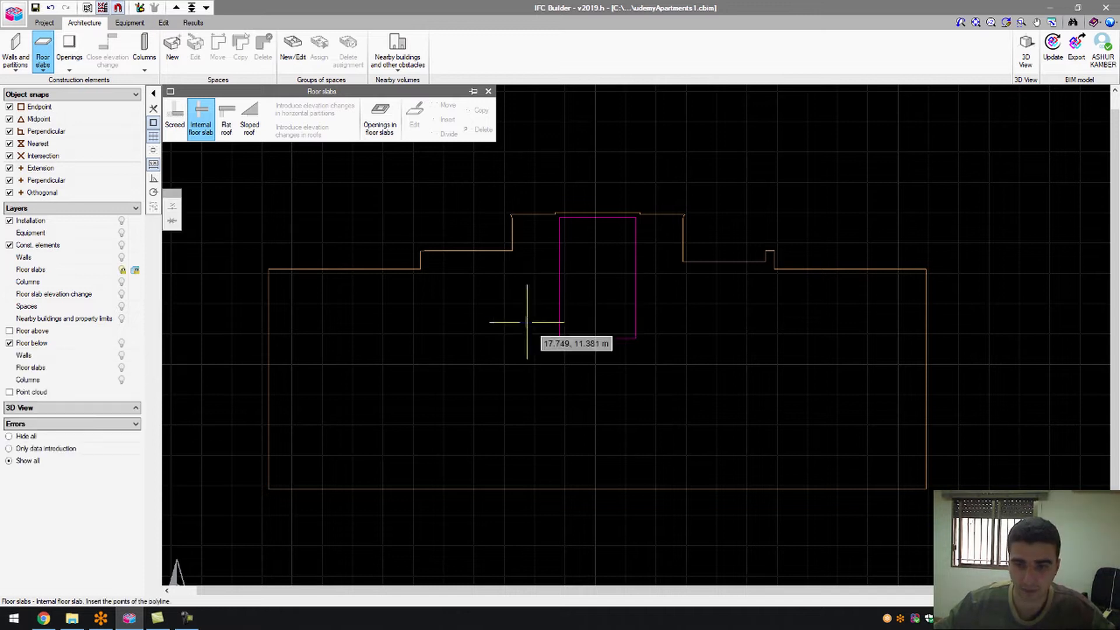
- Trace the slab outline from the plan's lower-left corner along the lower edge, up the right side and around the small notch to the inner corner
click(268, 488)
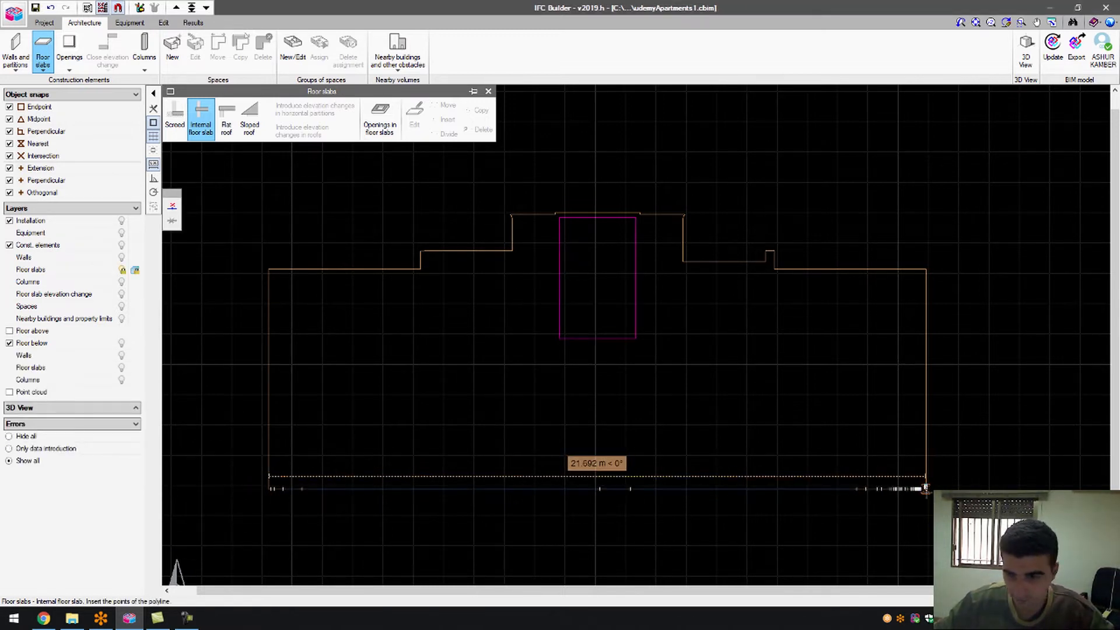
click(925, 488)
click(926, 269)
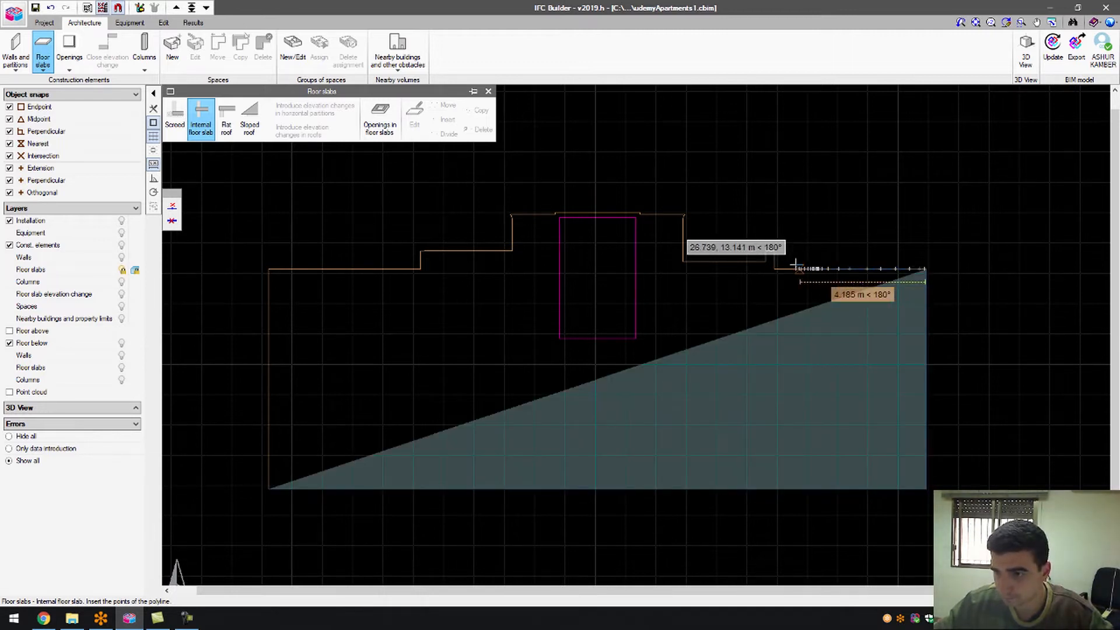
click(776, 269)
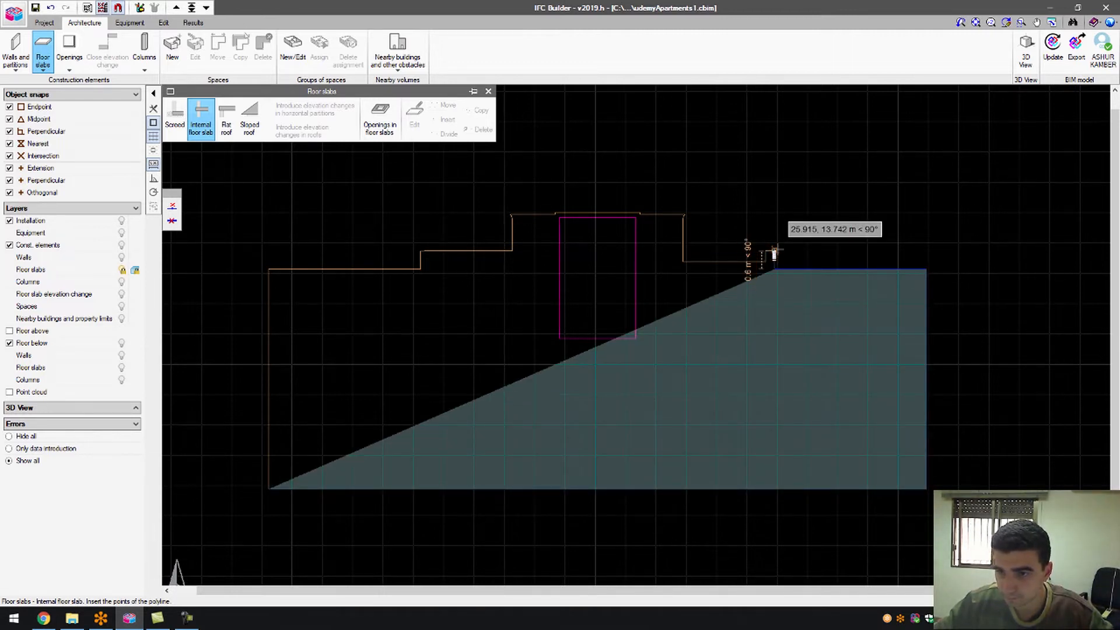
click(774, 252)
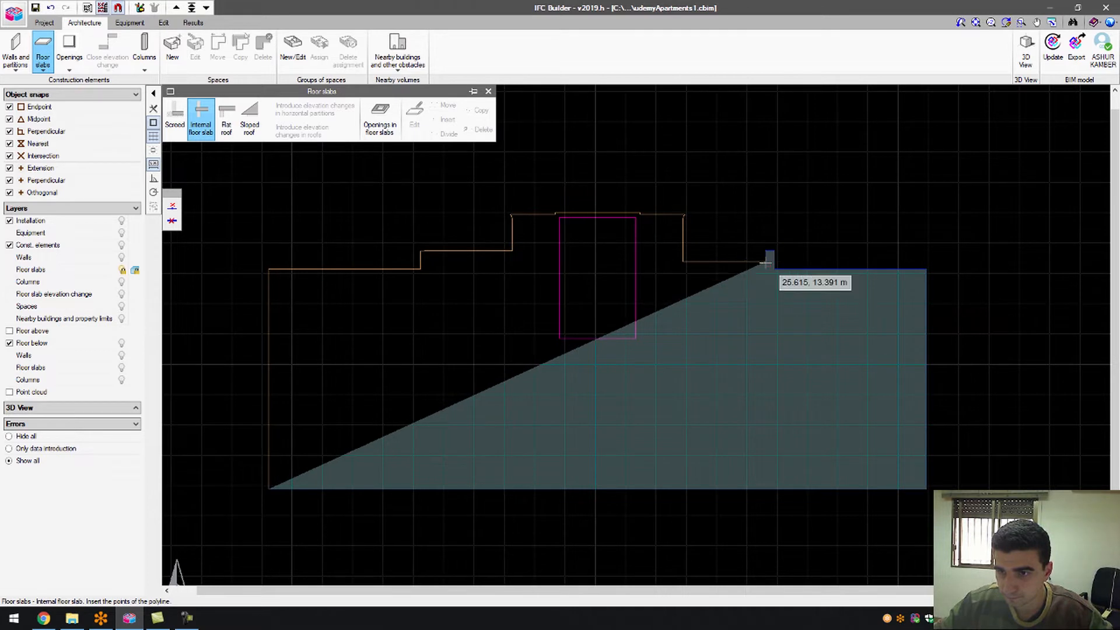
click(683, 262)
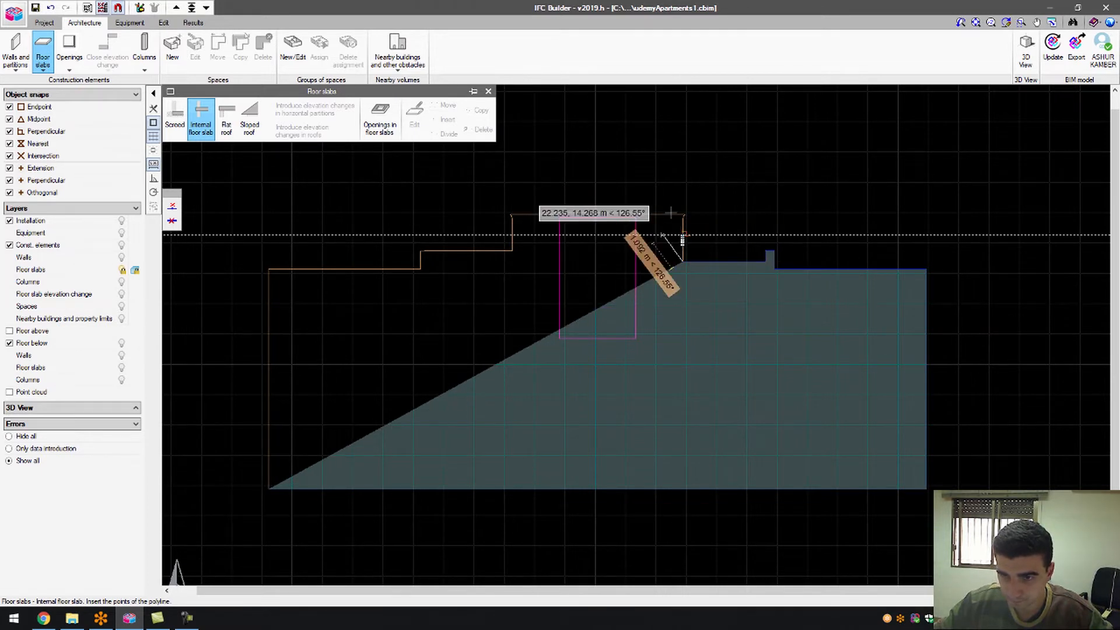
- Continue the slab outline up the central projection's right side, around its angled corner and onto the raised middle edge
scroll(671, 213, up, 5)
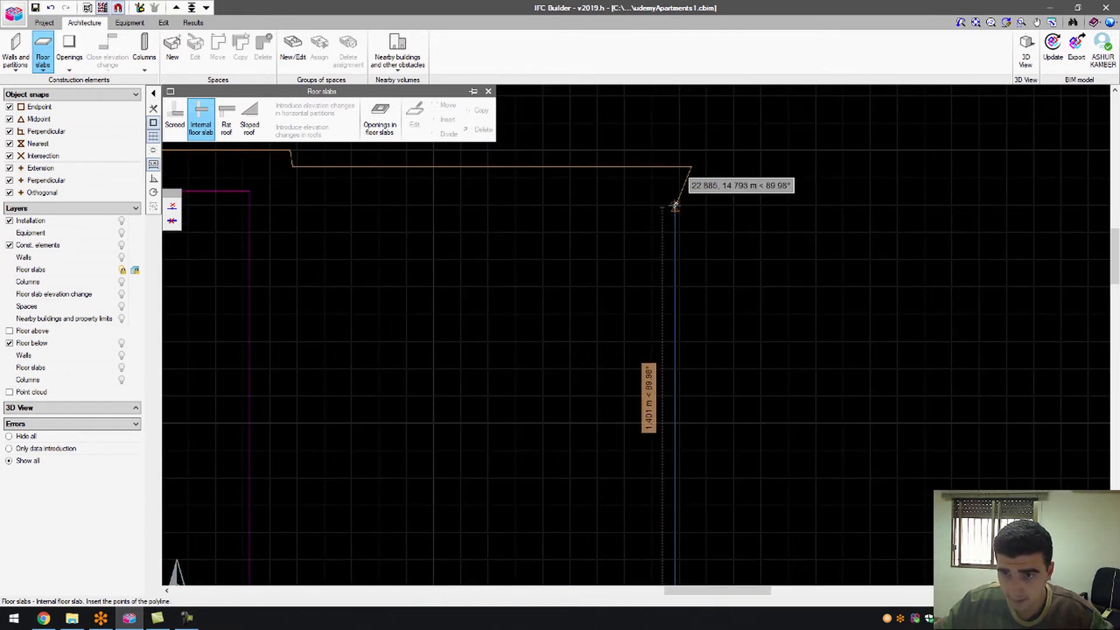
click(674, 205)
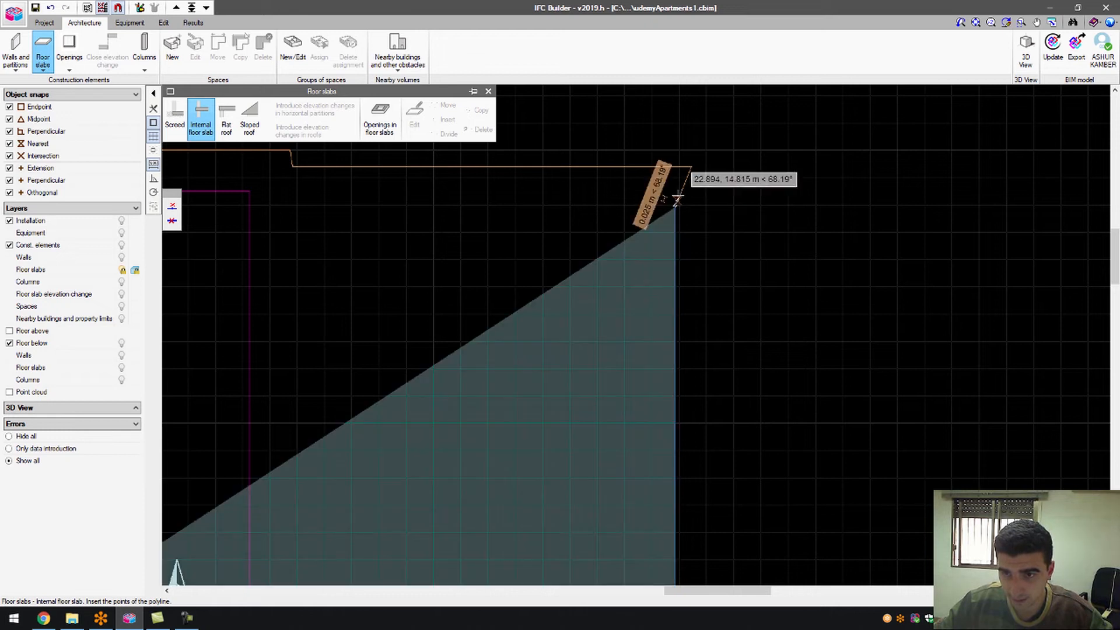
click(693, 166)
scroll(290, 165, up, 2)
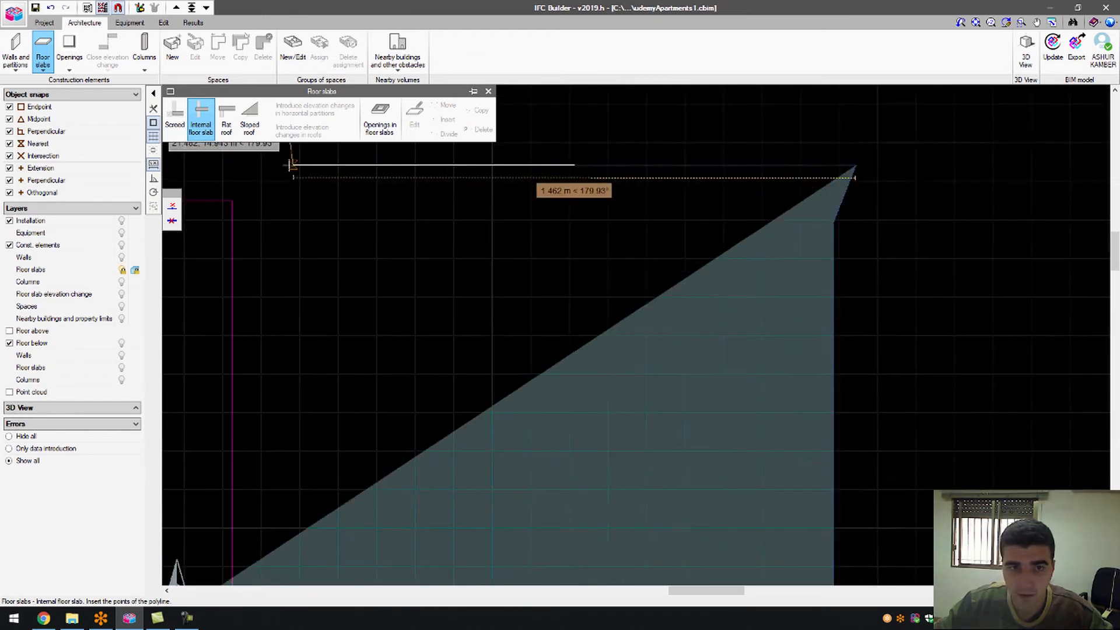
click(291, 166)
scroll(554, 350, up, 3)
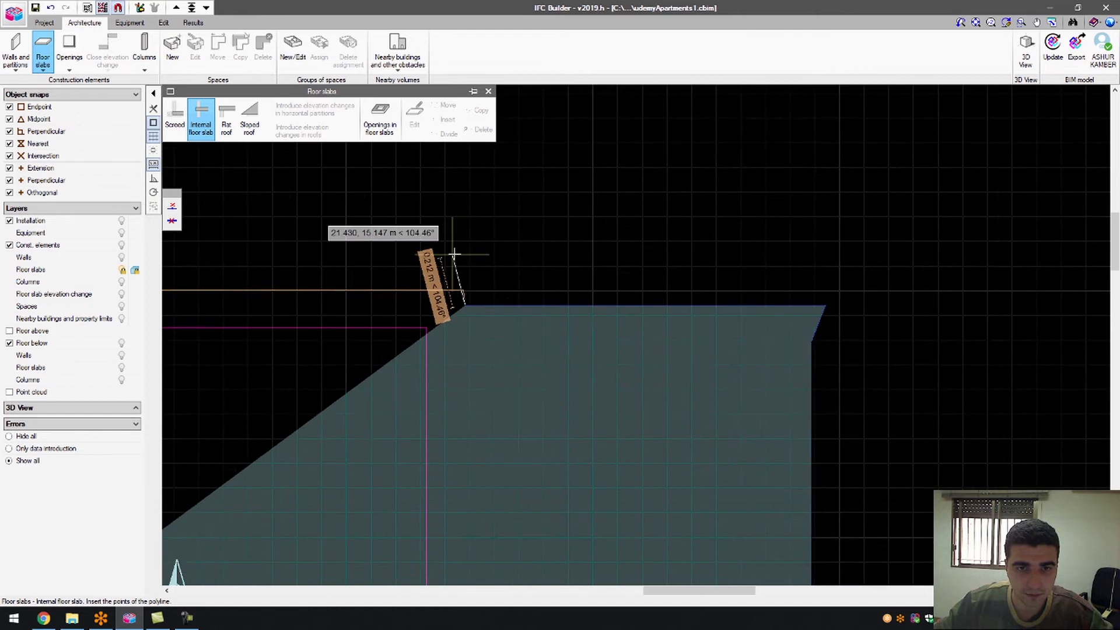
scroll(453, 255, up, 3)
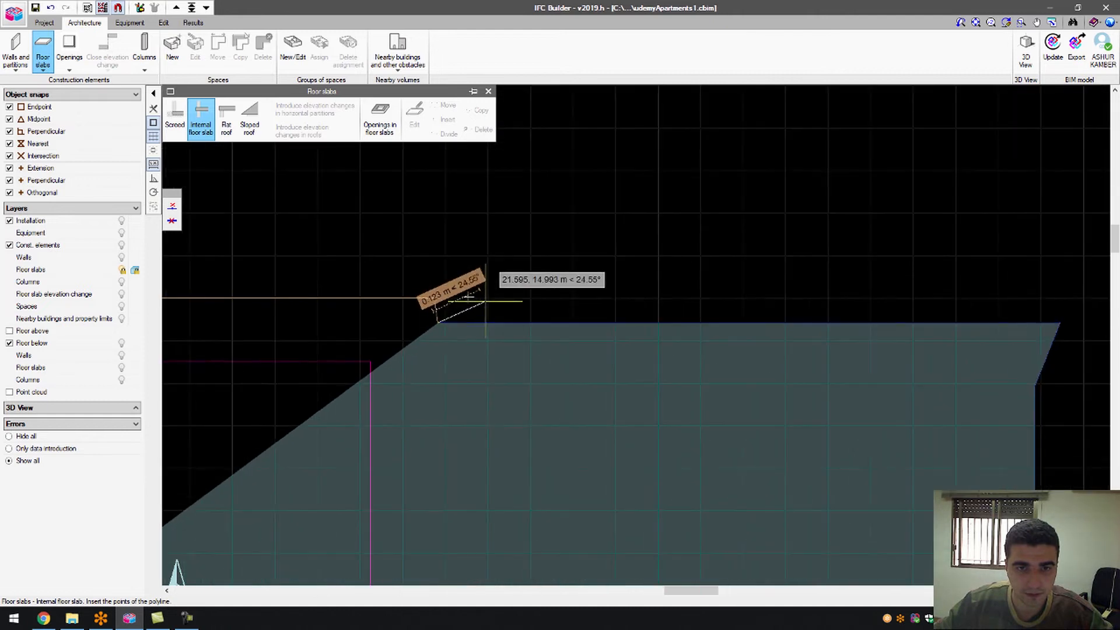
click(417, 296)
- Continue the slab outline along the raised middle edge to its left end and down the small step
scroll(684, 298, down, 8)
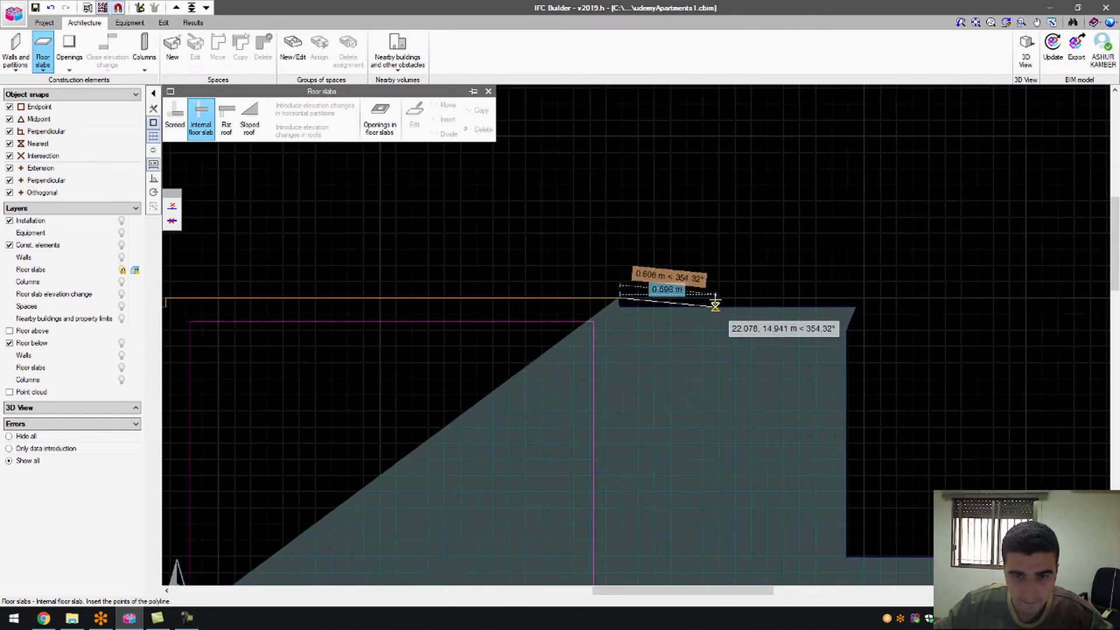
scroll(388, 296, up, 3)
scroll(431, 297, up, 4)
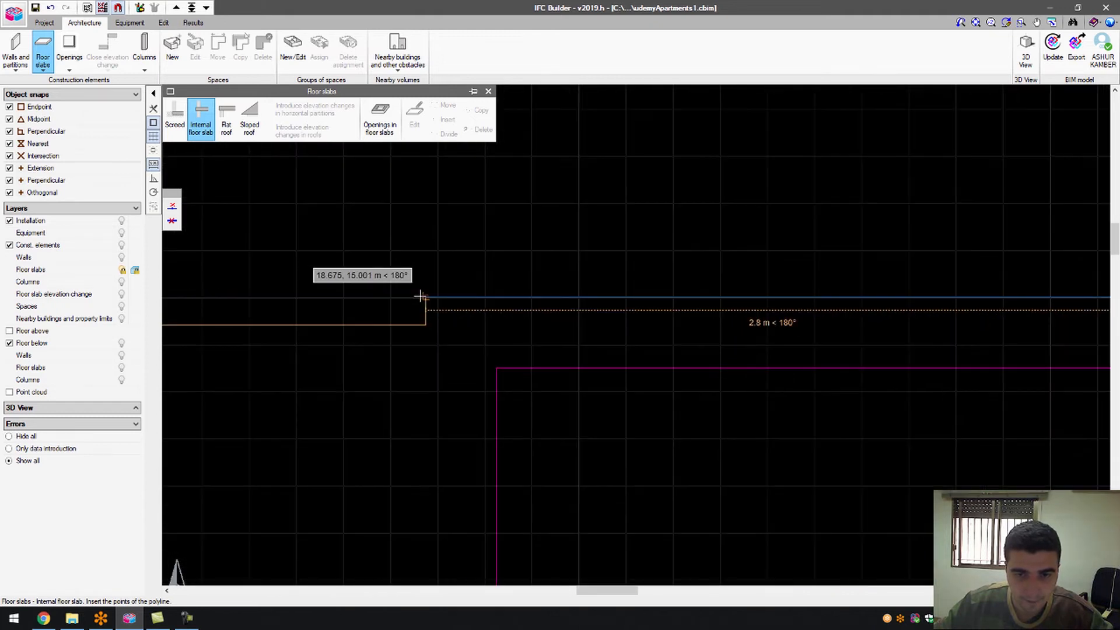
click(423, 296)
click(425, 324)
- Trace the slab outline to the central projection's left end, around its angled corner and down its left side
scroll(425, 323, down, 5)
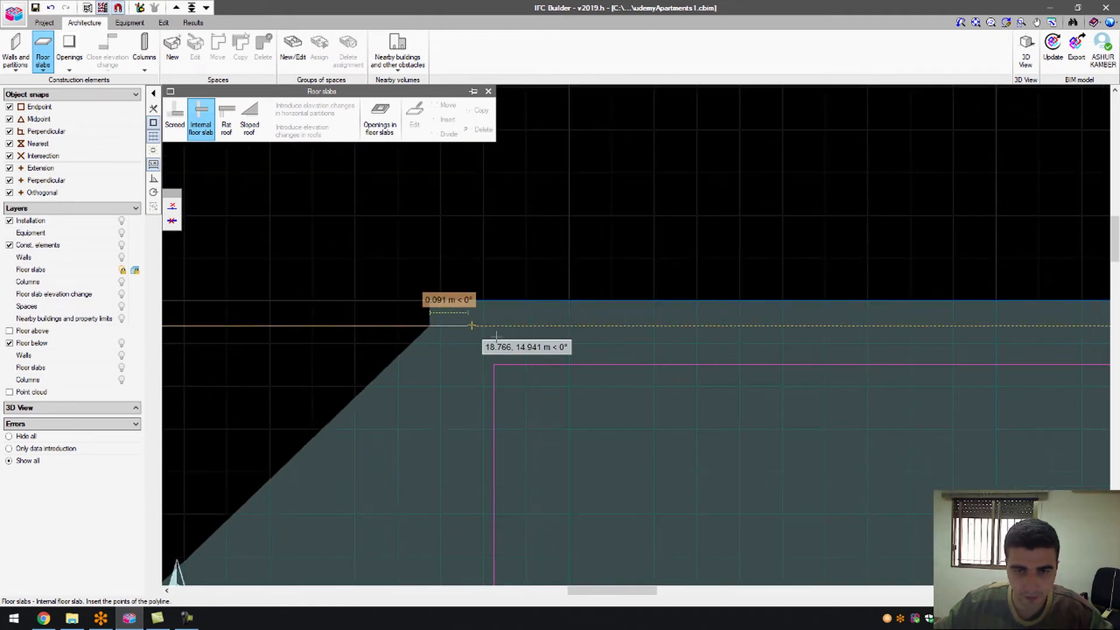
scroll(408, 337, up, 1)
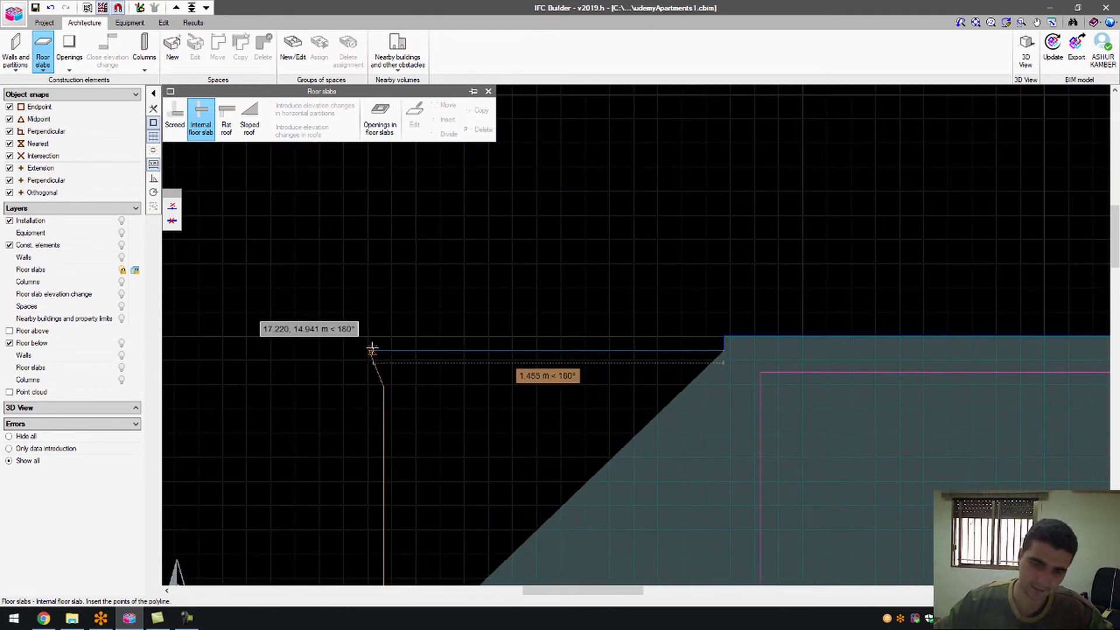
click(367, 350)
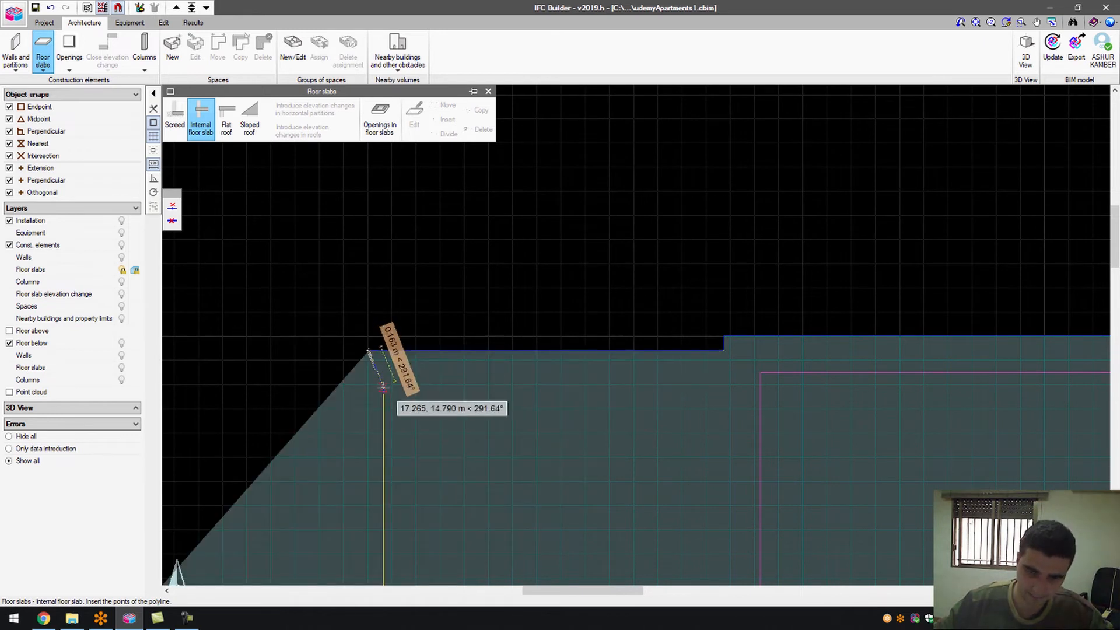
click(384, 386)
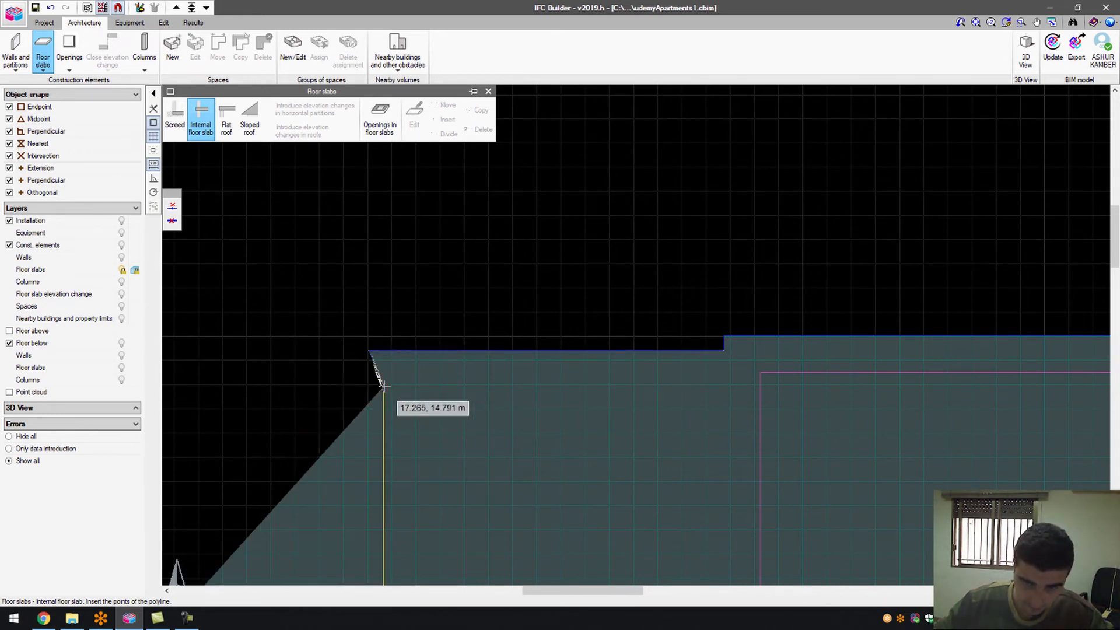
scroll(430, 287, down, 3)
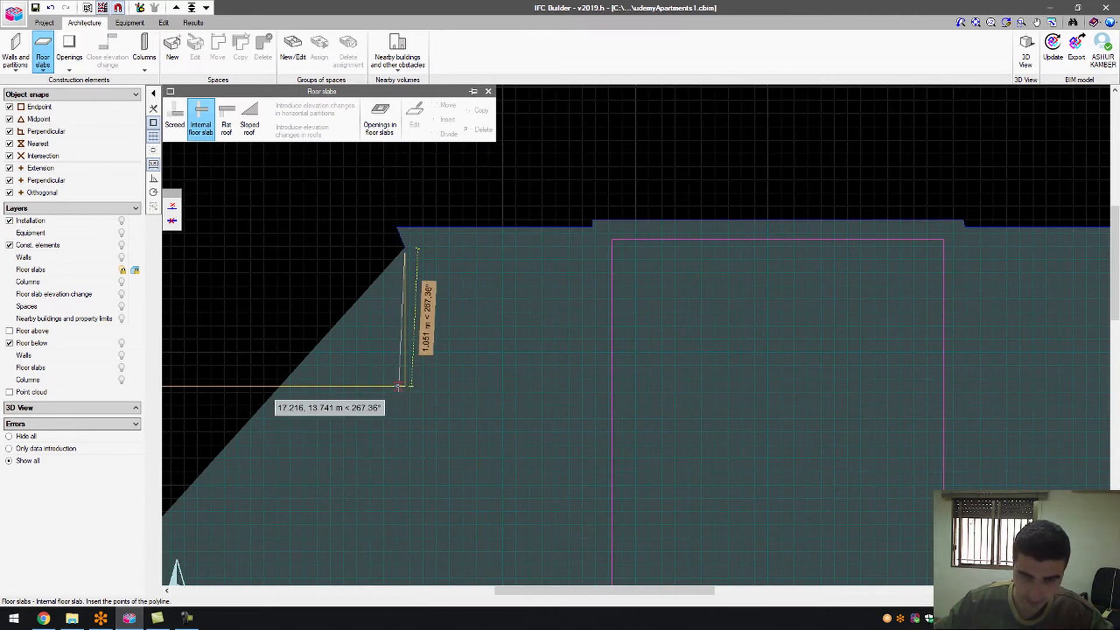
click(405, 386)
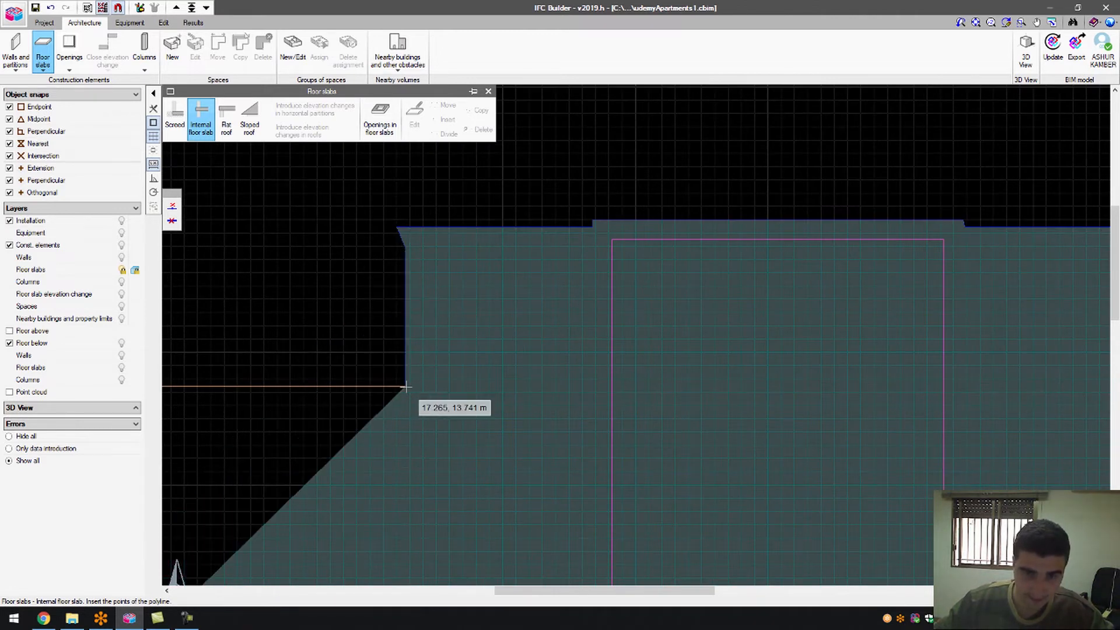
- Extend the slab outline 2.781 m along the left shoulder's upper edge and onto the shoulder's outer corner
scroll(420, 387, down, 3)
scroll(408, 392, up, 2)
scroll(389, 392, up, 3)
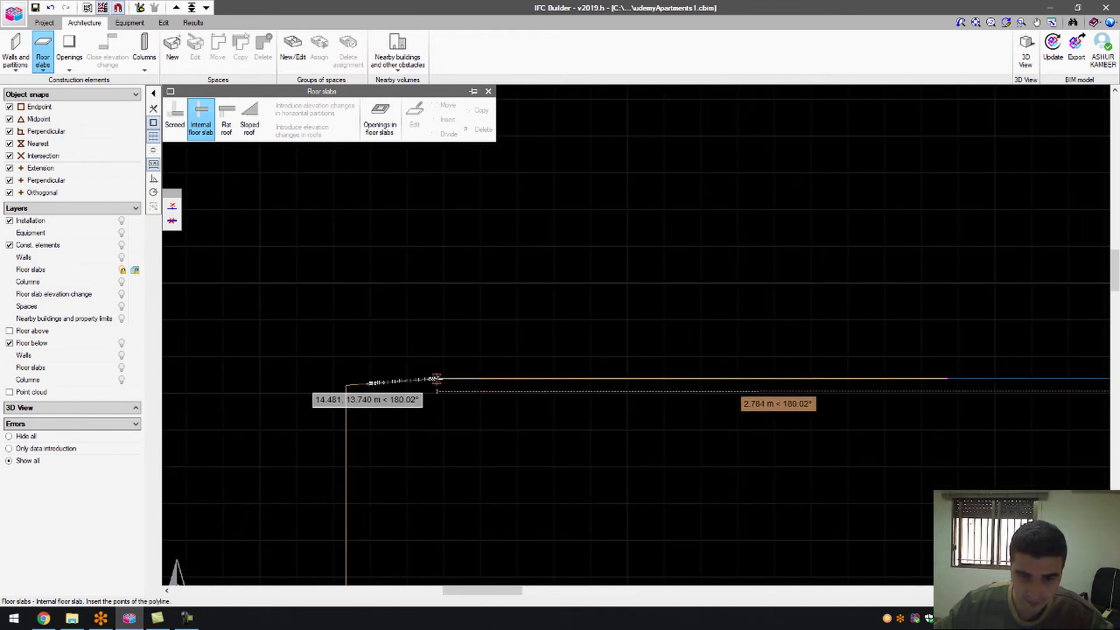
key(Return)
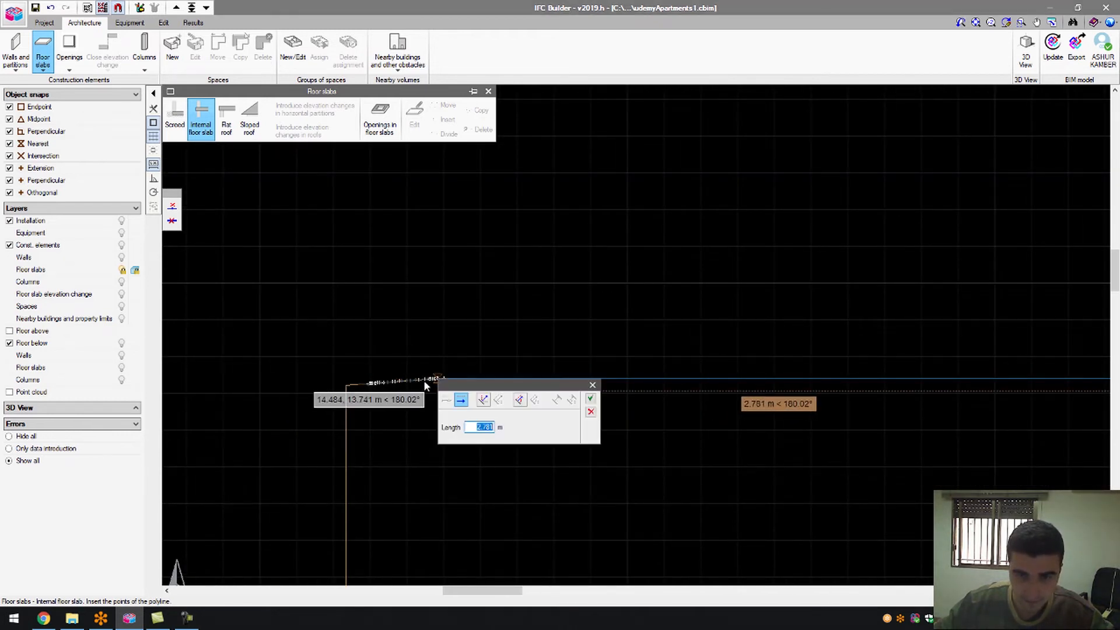
click(590, 399)
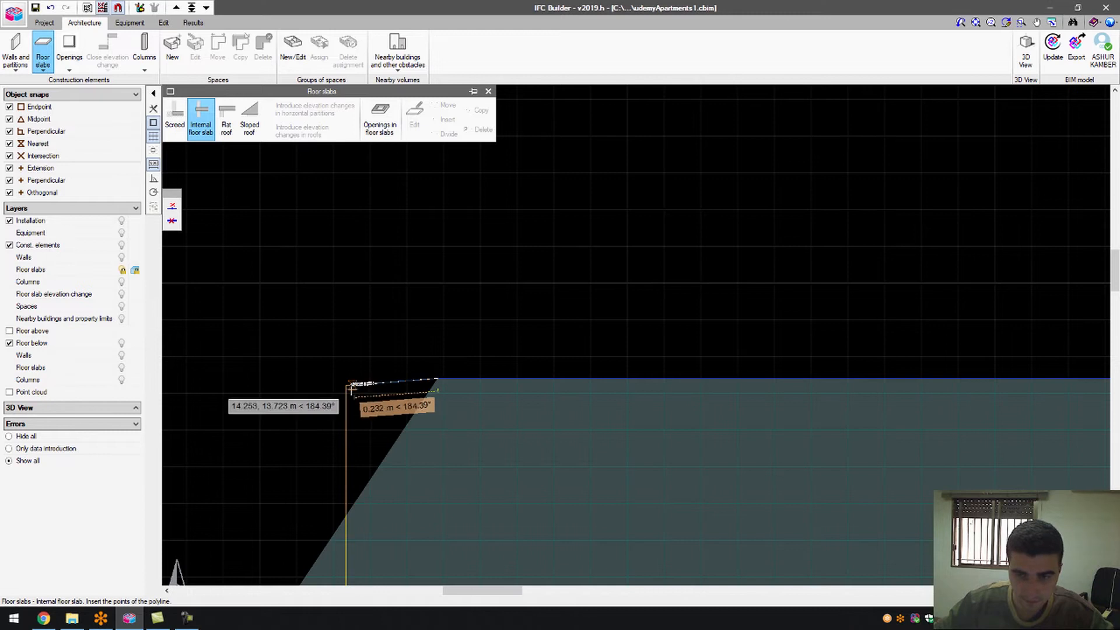
click(344, 385)
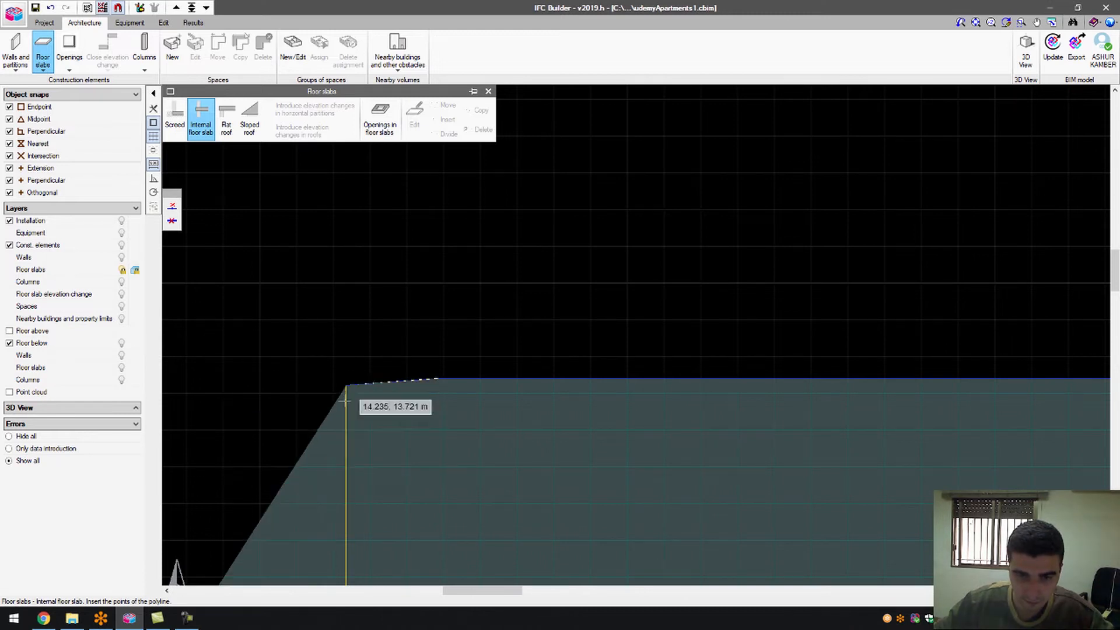
- Take the slab outline down the left shoulder and across to the plan's upper-left corner, and finish the slab
scroll(347, 396, down, 2)
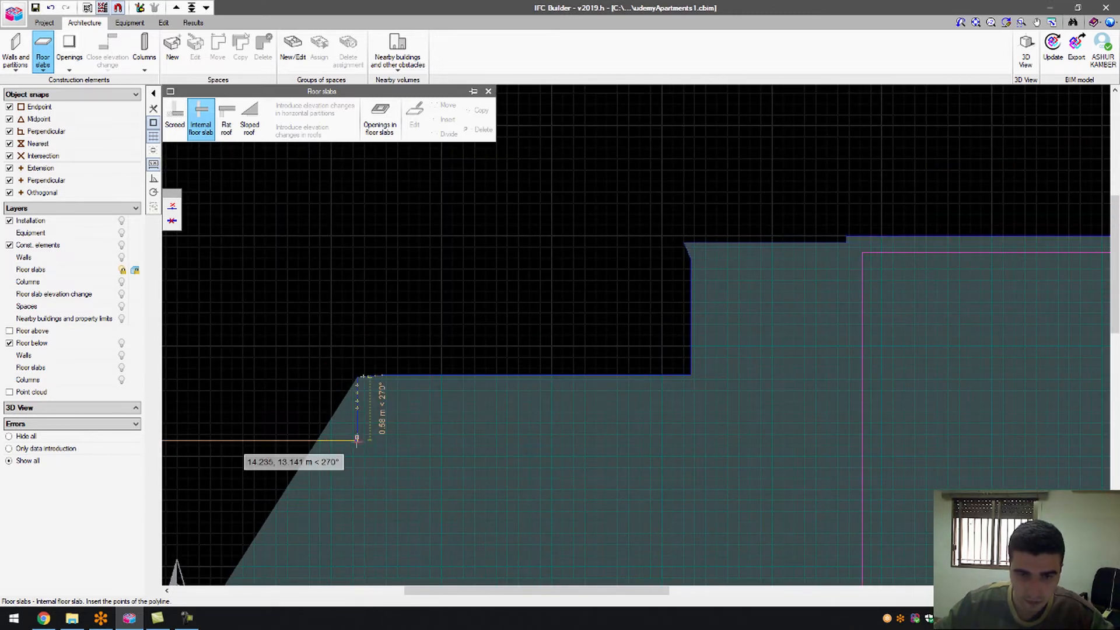
scroll(357, 438, down, 4)
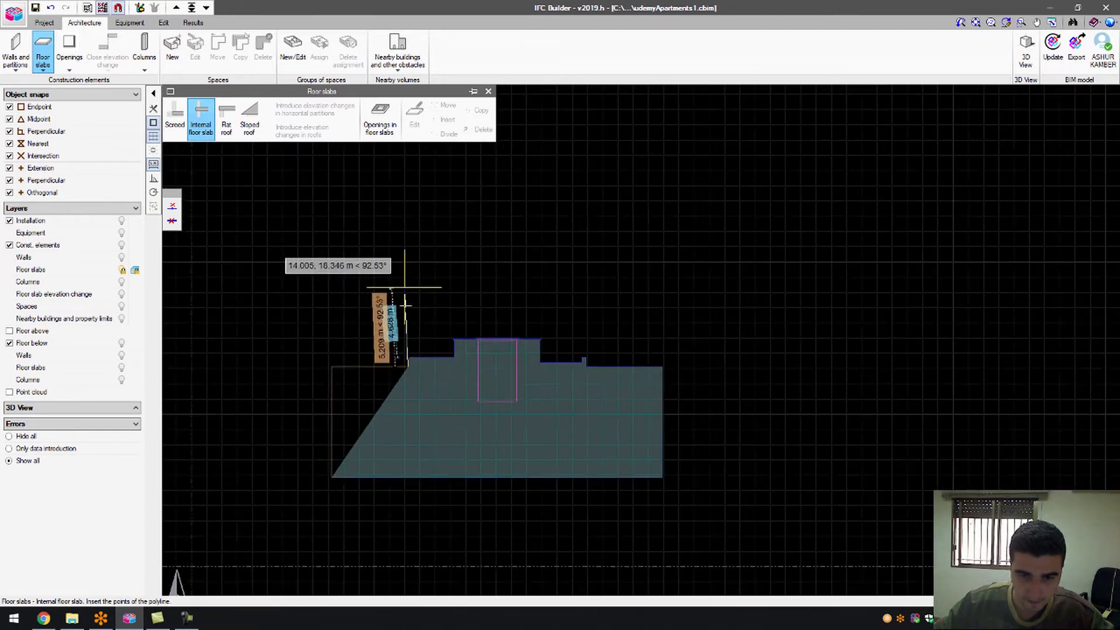
scroll(307, 342, up, 3)
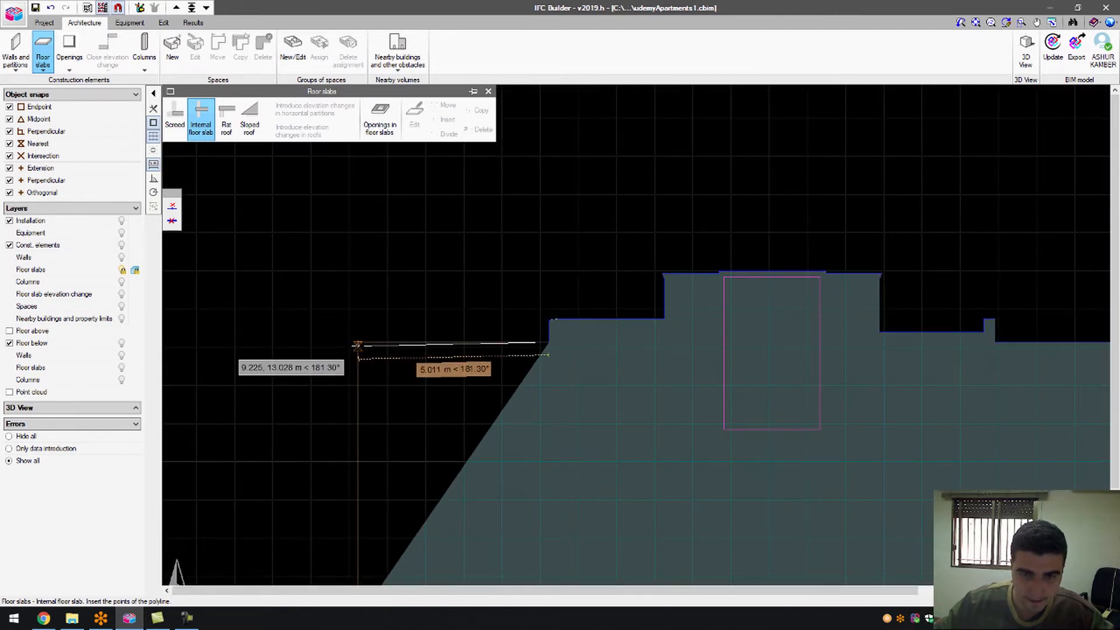
scroll(358, 345, up, 3)
click(358, 340)
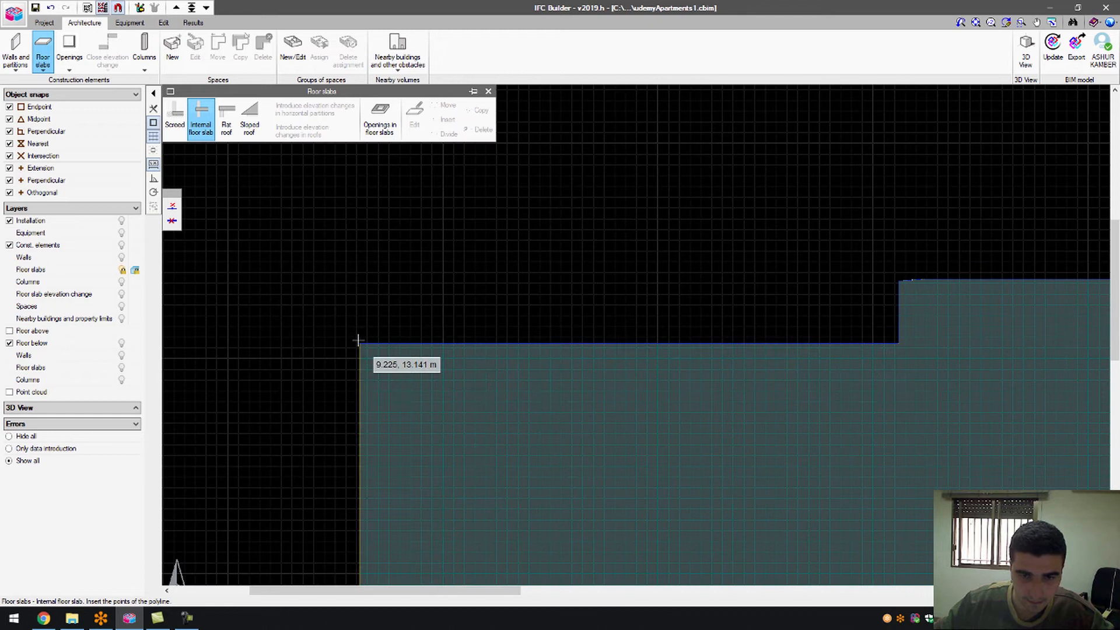
scroll(379, 241, down, 3)
right_click(380, 239)
scroll(368, 280, down, 3)
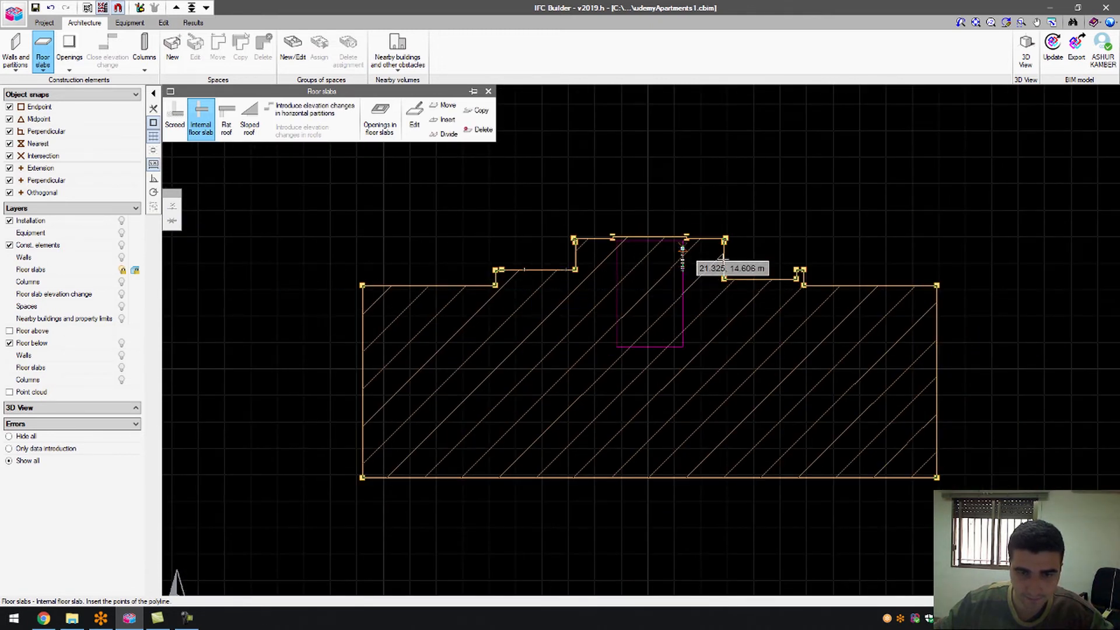
- Draw a 2.5 m by 4.01 m floor slab opening over the magenta rectangle in the central projection
scroll(854, 187, up, 2)
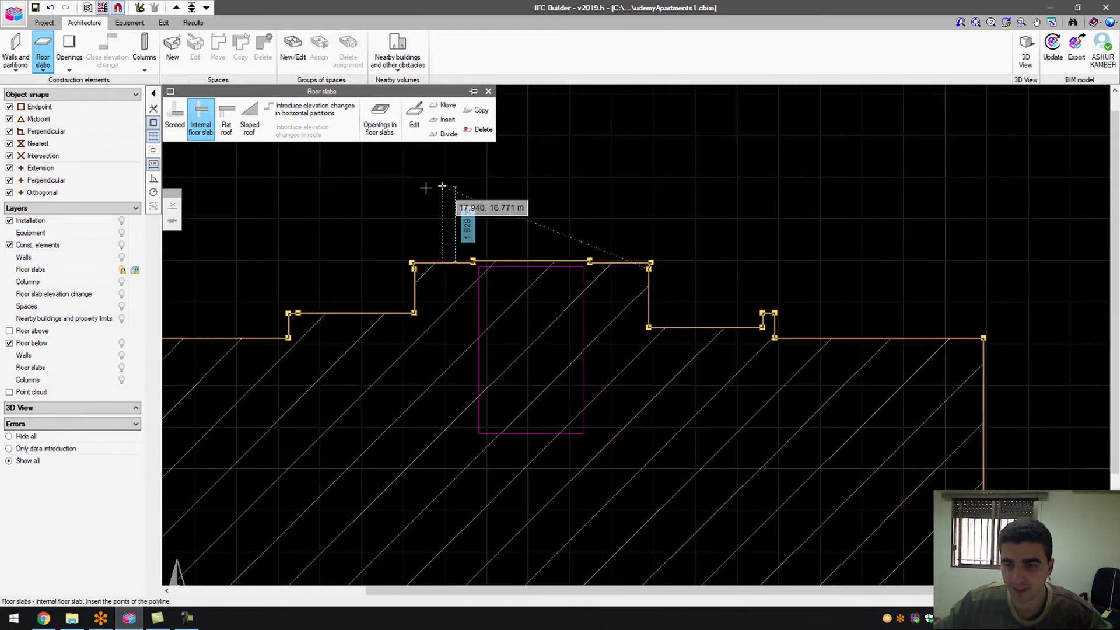
click(380, 129)
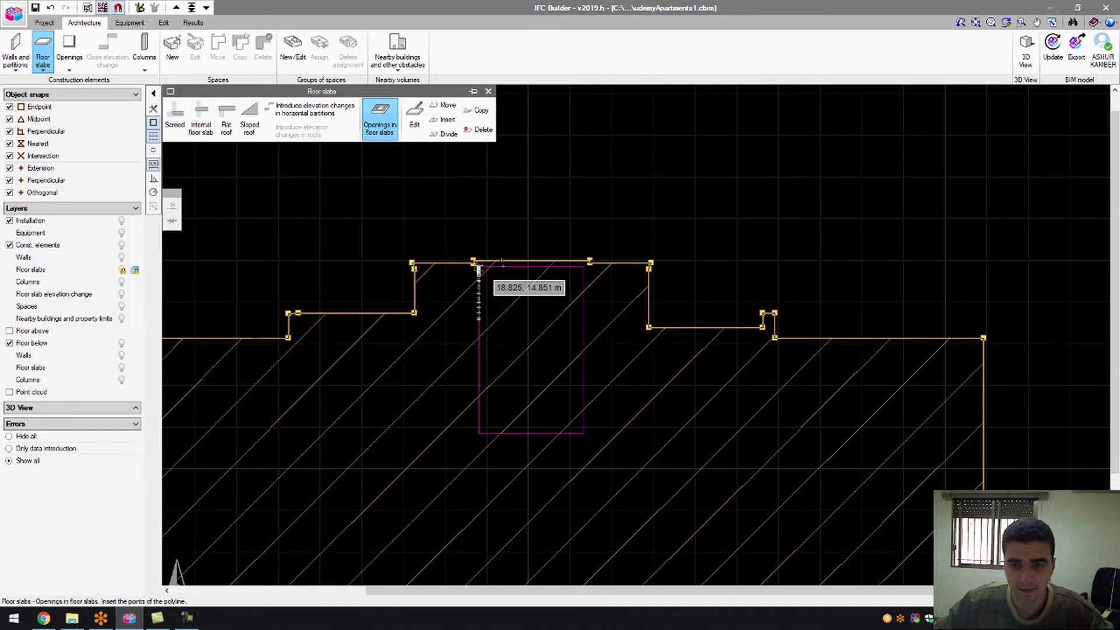
click(478, 267)
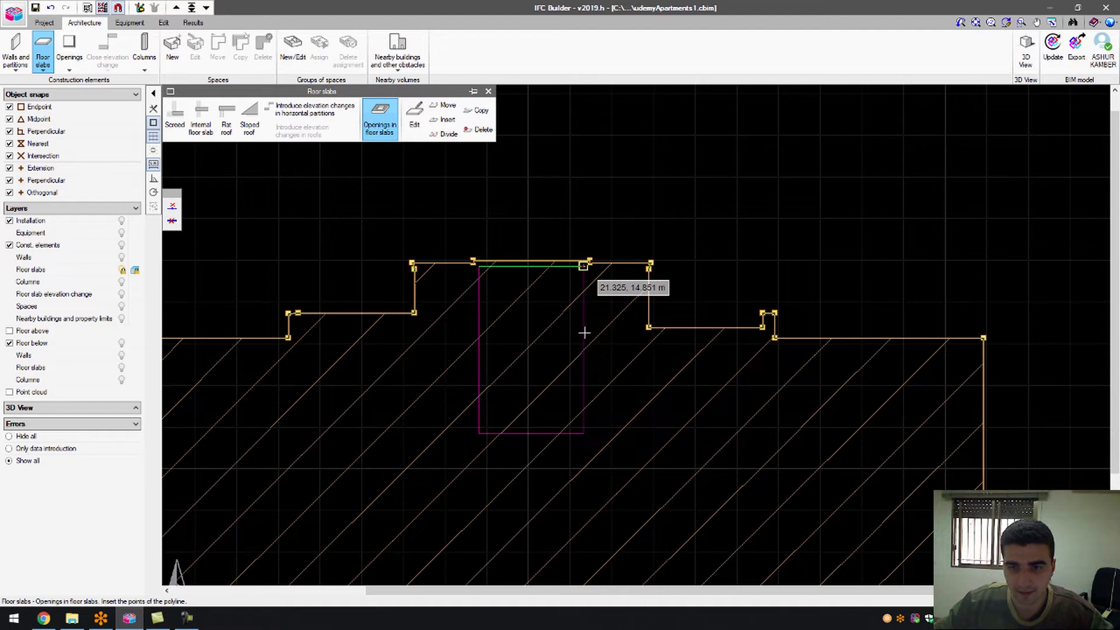
click(583, 433)
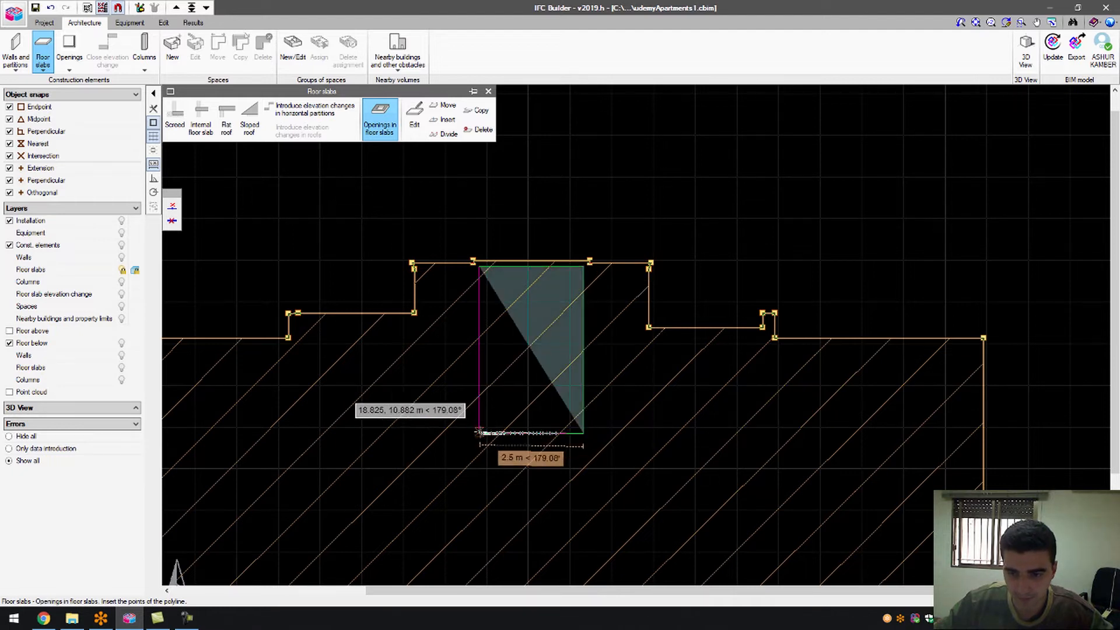
scroll(478, 432, up, 3)
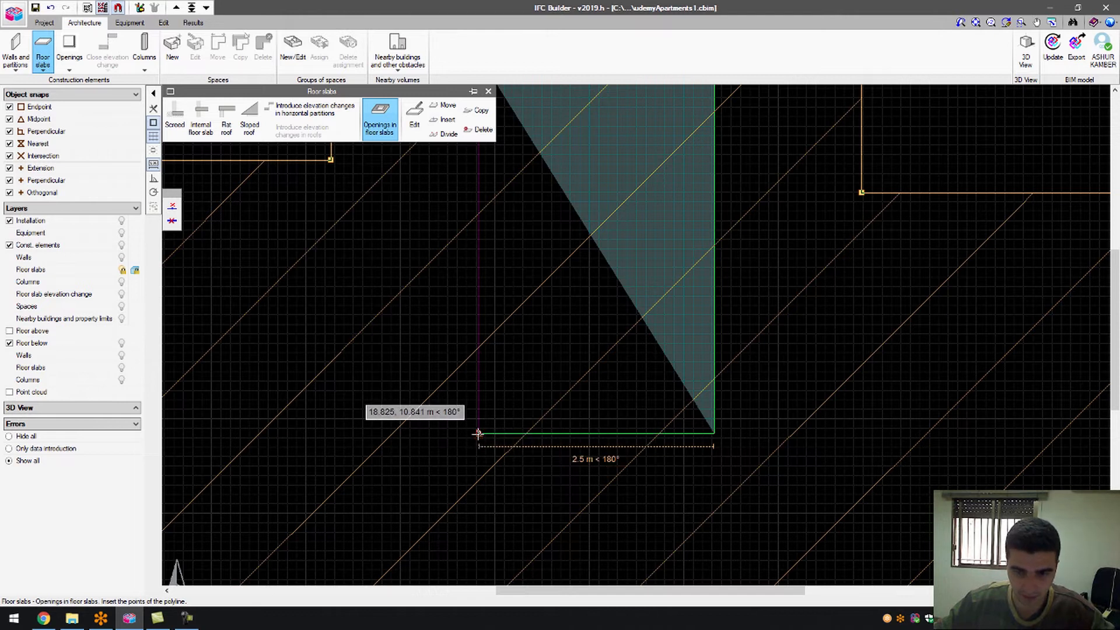
click(478, 433)
scroll(479, 449, down, 1)
scroll(479, 455, down, 1)
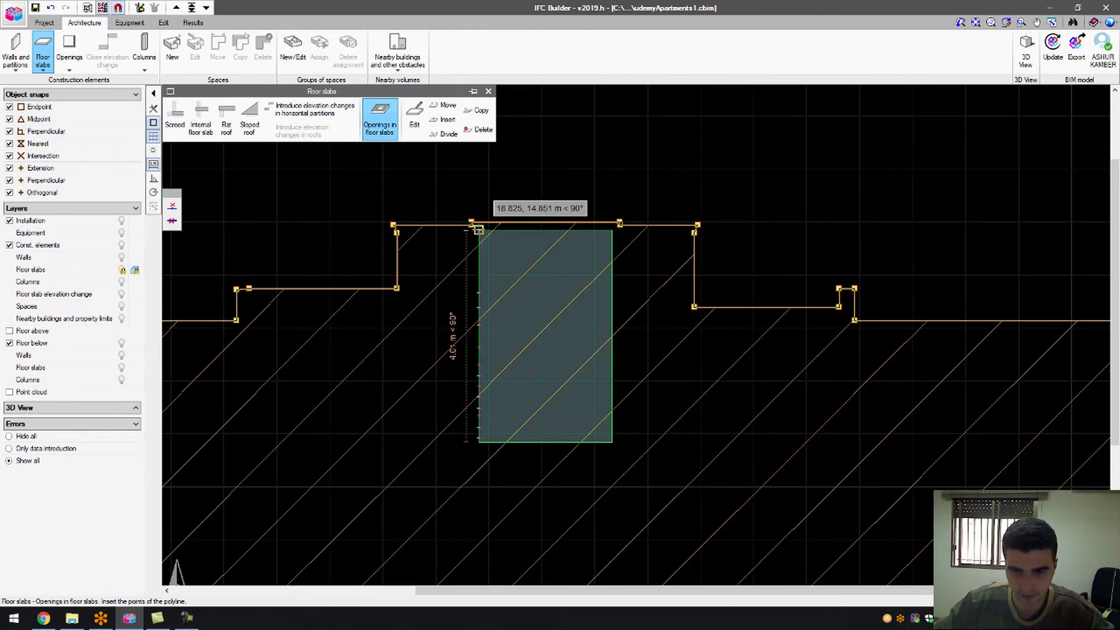
click(478, 229)
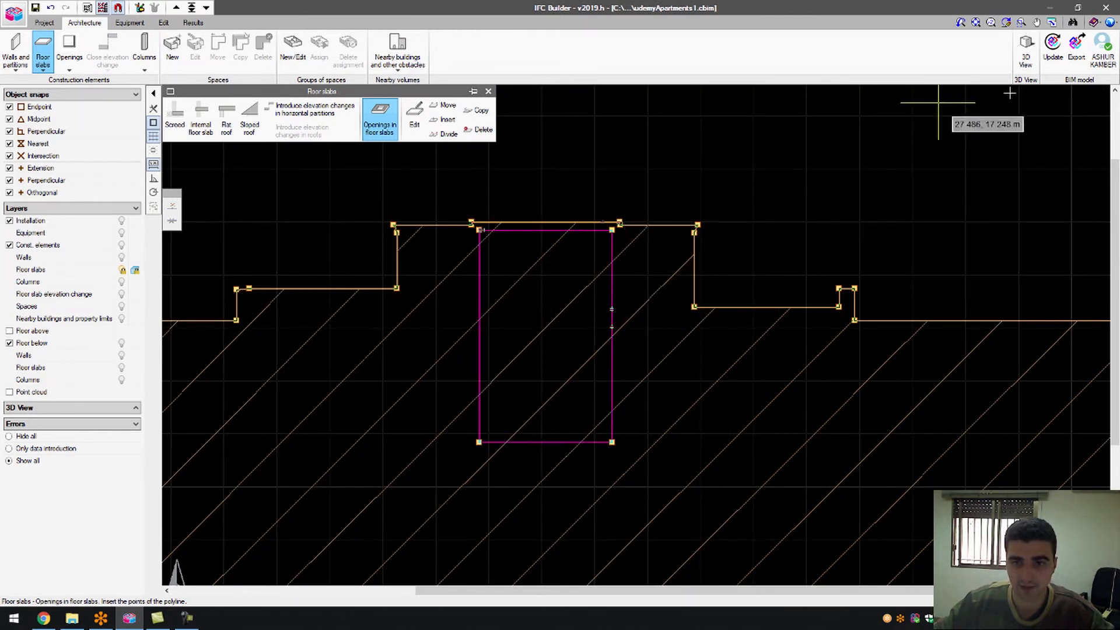
- Inspect the building in 3D from several angles, checking the ground floor slab and its opening, and return to the plan
click(1026, 49)
click(487, 330)
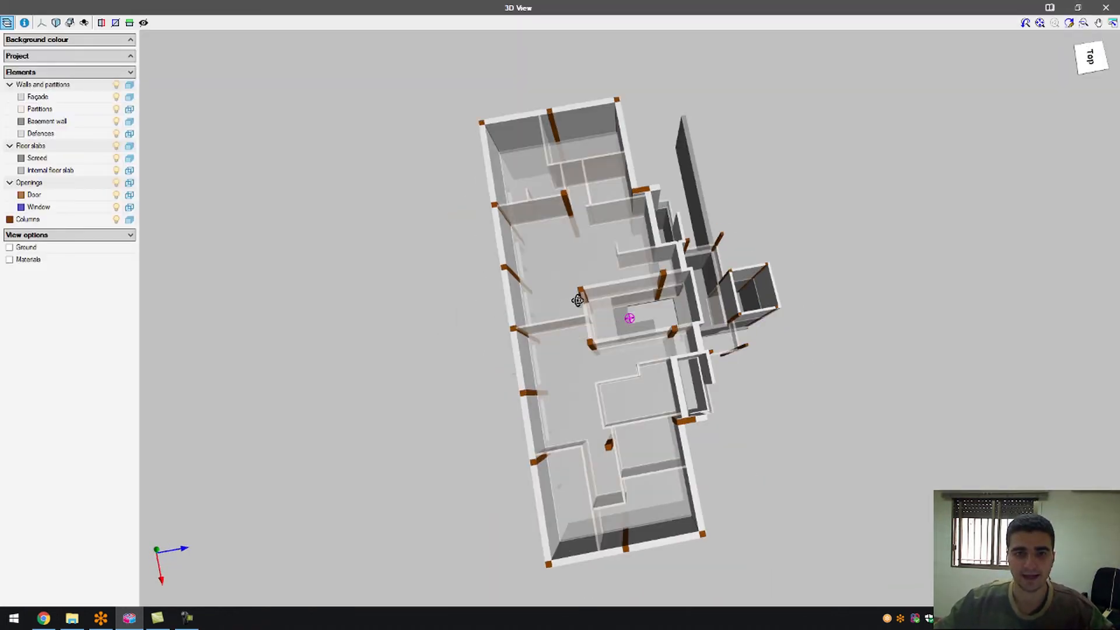
drag(577, 300, 522, 330)
scroll(642, 313, up, 5)
scroll(641, 339, down, 5)
scroll(593, 347, up, 2)
drag(757, 274, 711, 270)
scroll(802, 300, down, 4)
click(1106, 7)
scroll(647, 228, down, 4)
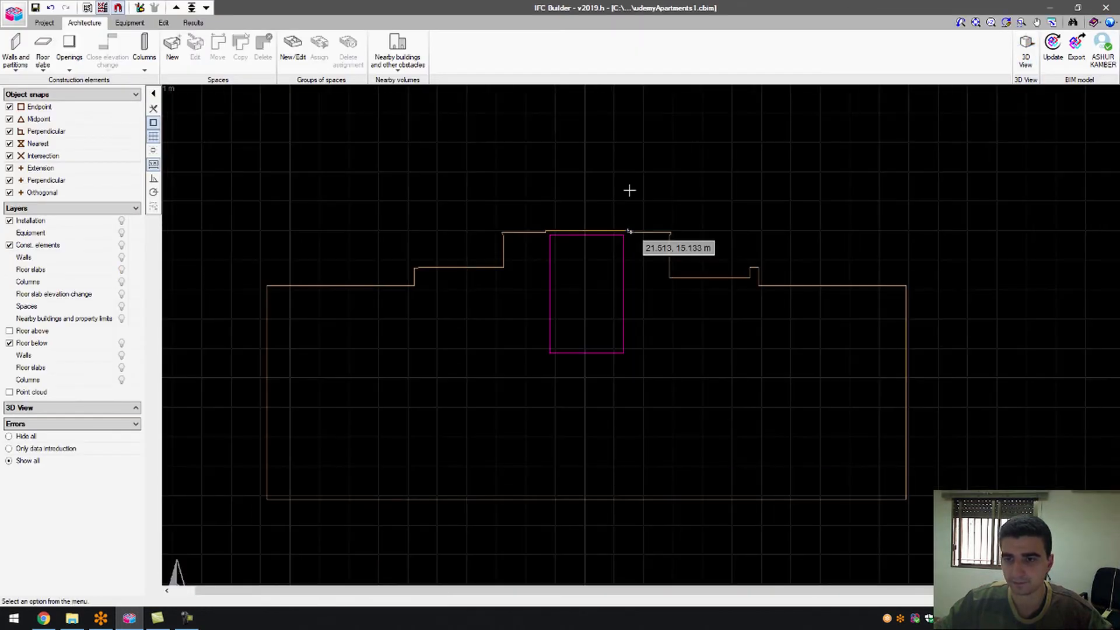
- In the GroundFloor template view, make FLAT_ROOF visible alongside FLOOR_SLAB and hide OPENING_IN_FLOOR_SLAB
click(103, 7)
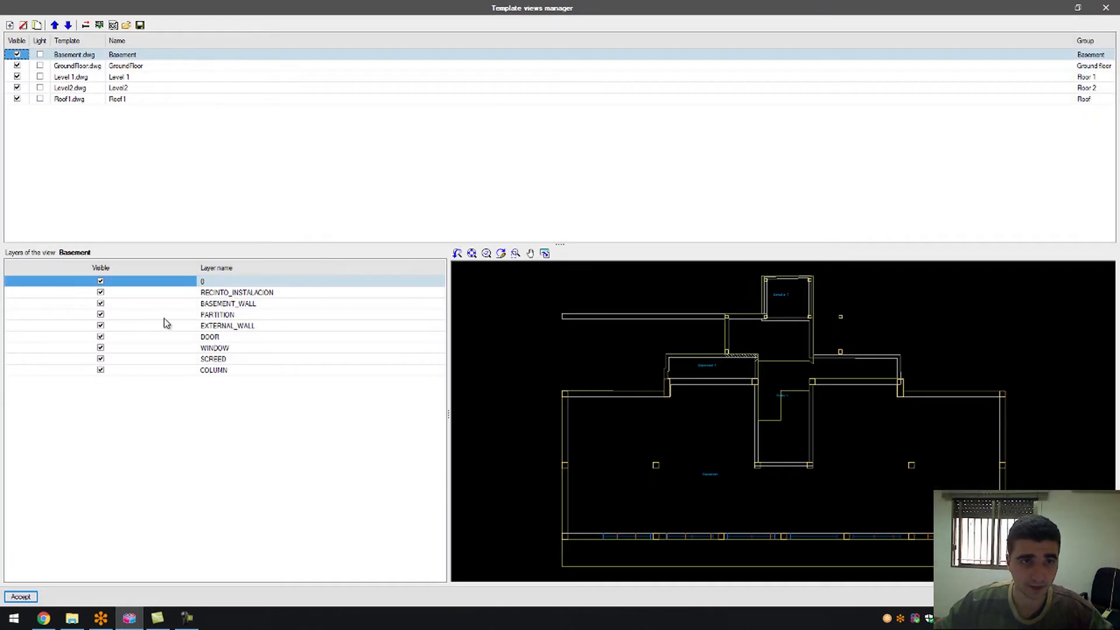
click(149, 67)
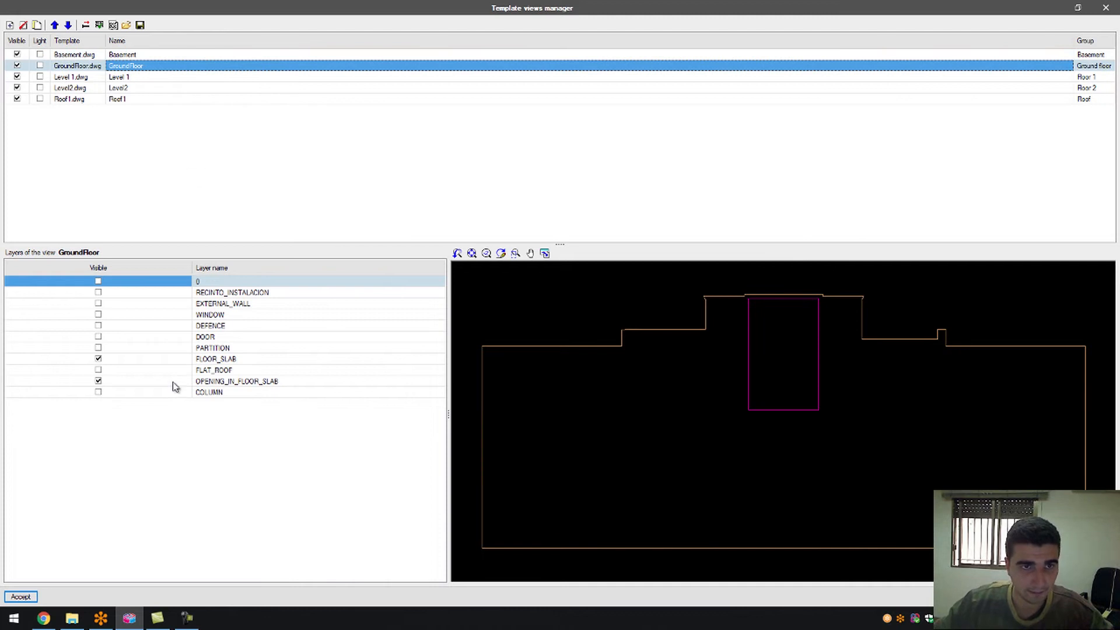
click(98, 371)
click(99, 359)
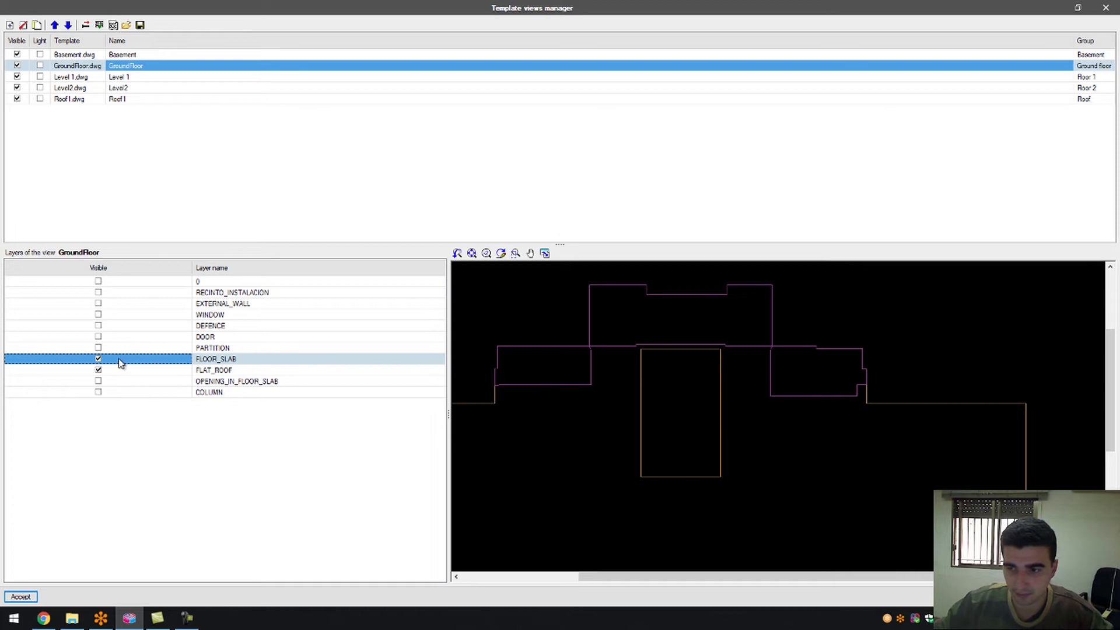
- Toggle the FLAT_ROOF, RECINTO_INSTALACION, 0 and FLOOR_SLAB layers to compare their linework in the template preview
scroll(675, 397, down, 3)
scroll(668, 401, up, 3)
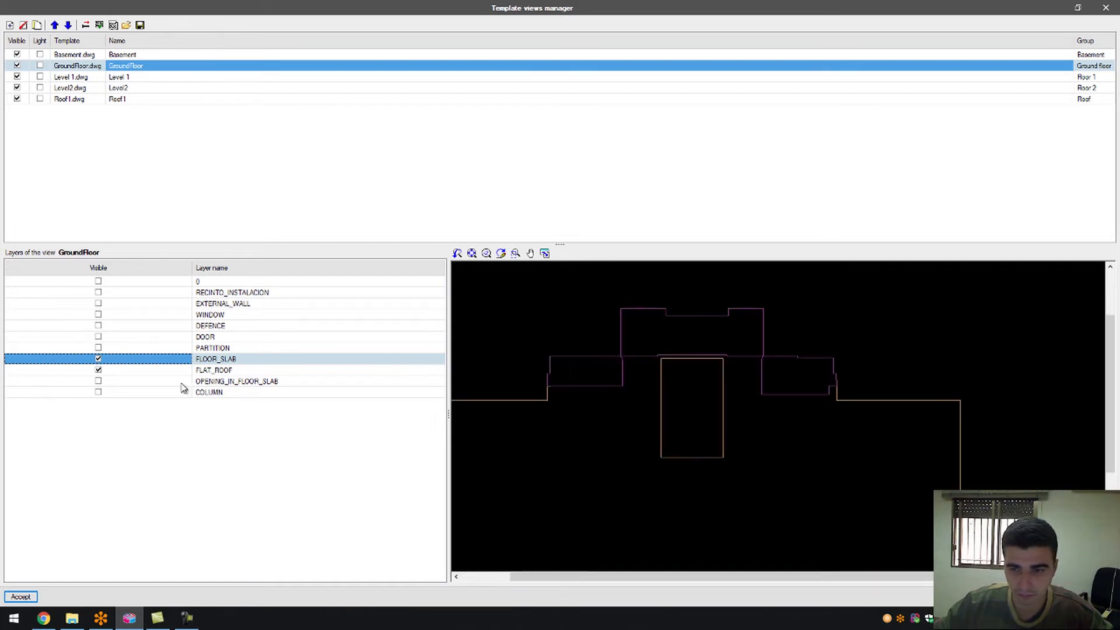
click(98, 370)
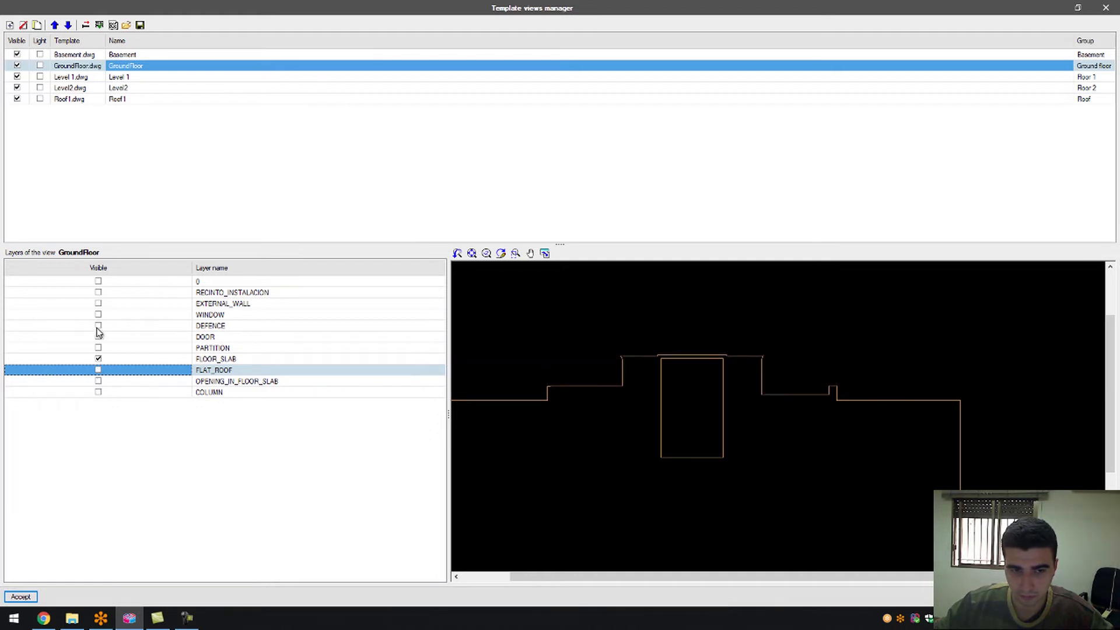
click(98, 292)
click(98, 282)
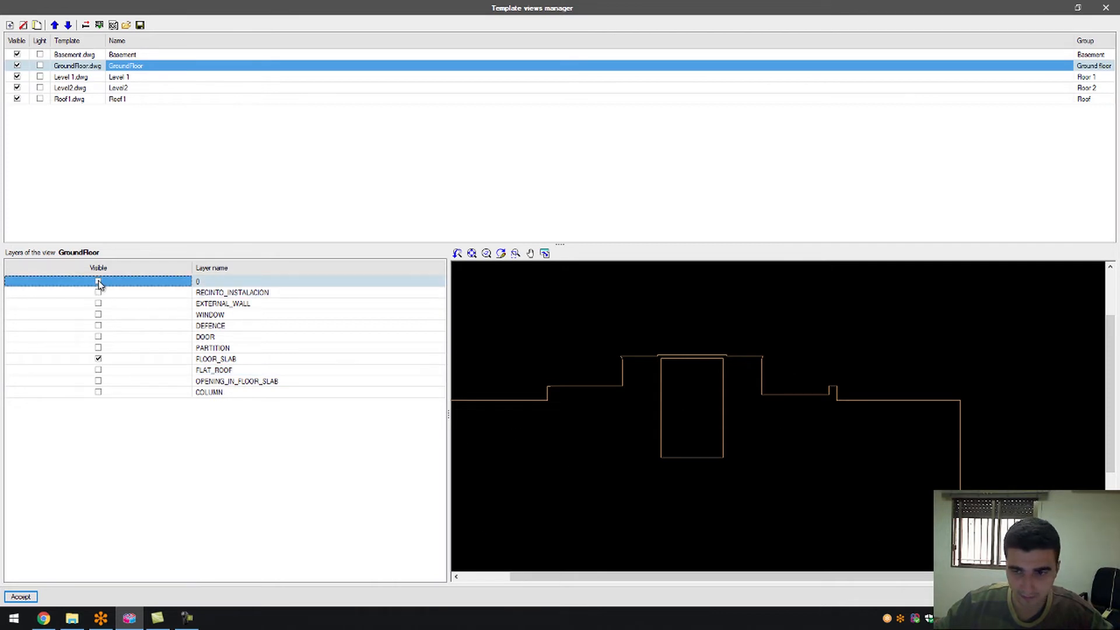
click(98, 359)
click(99, 371)
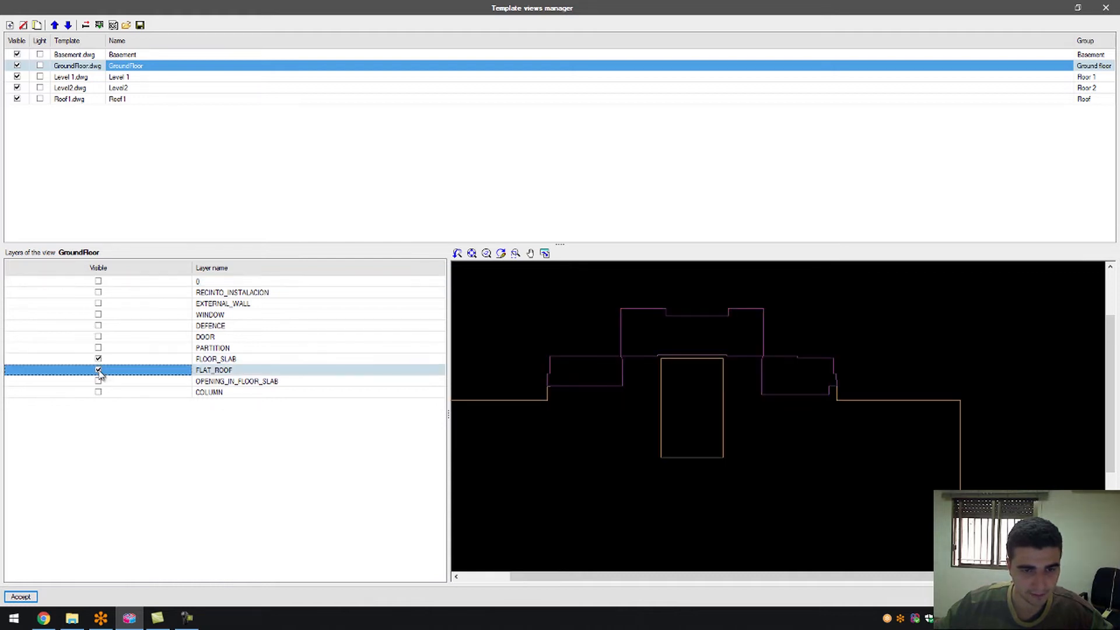
- Hide the FLOOR_SLAB layer, leaving only FLAT_ROOF visible in the GroundFloor view, and accept the change
click(98, 359)
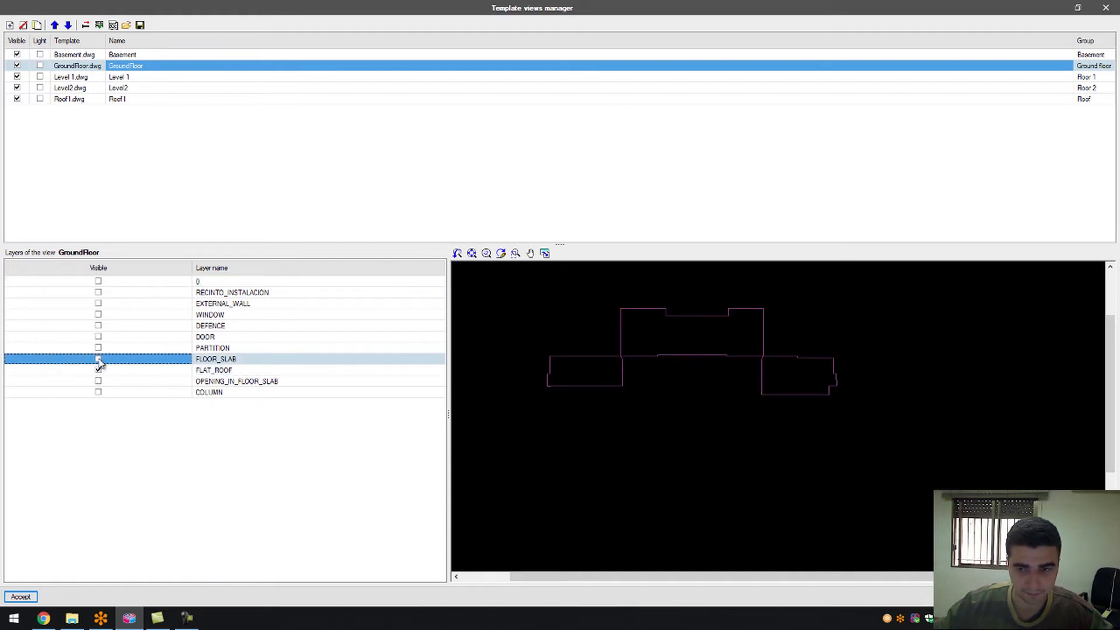
click(29, 597)
scroll(628, 197, down, 2)
scroll(676, 149, up, 3)
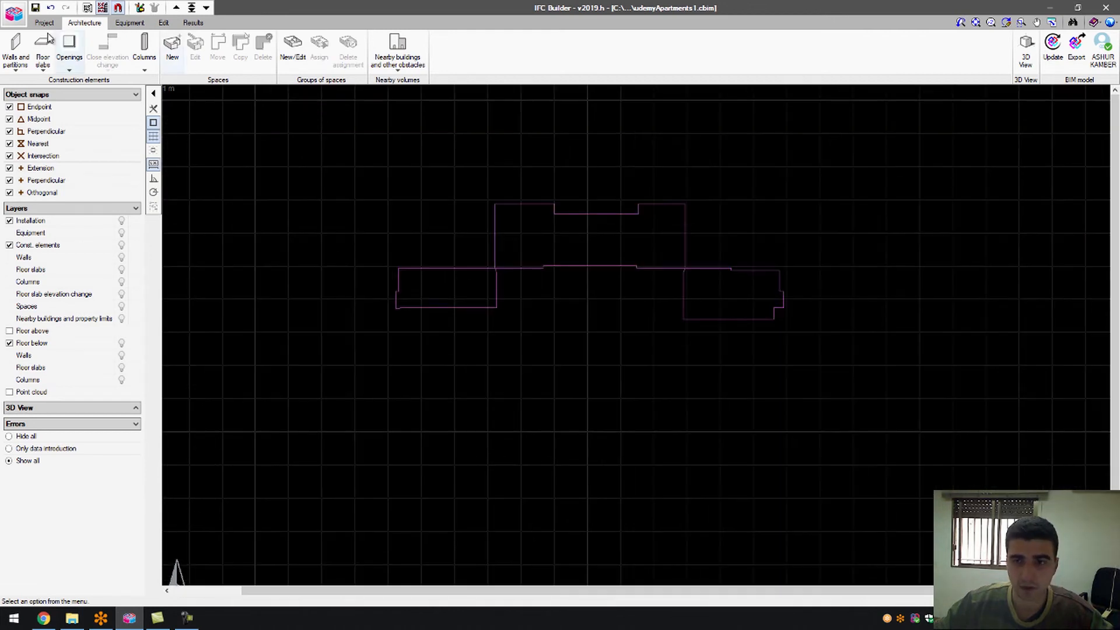
- Start a flat roof and define its type with a ground-floor flat roof reference and a thickness of 0.300 m
click(46, 42)
click(228, 126)
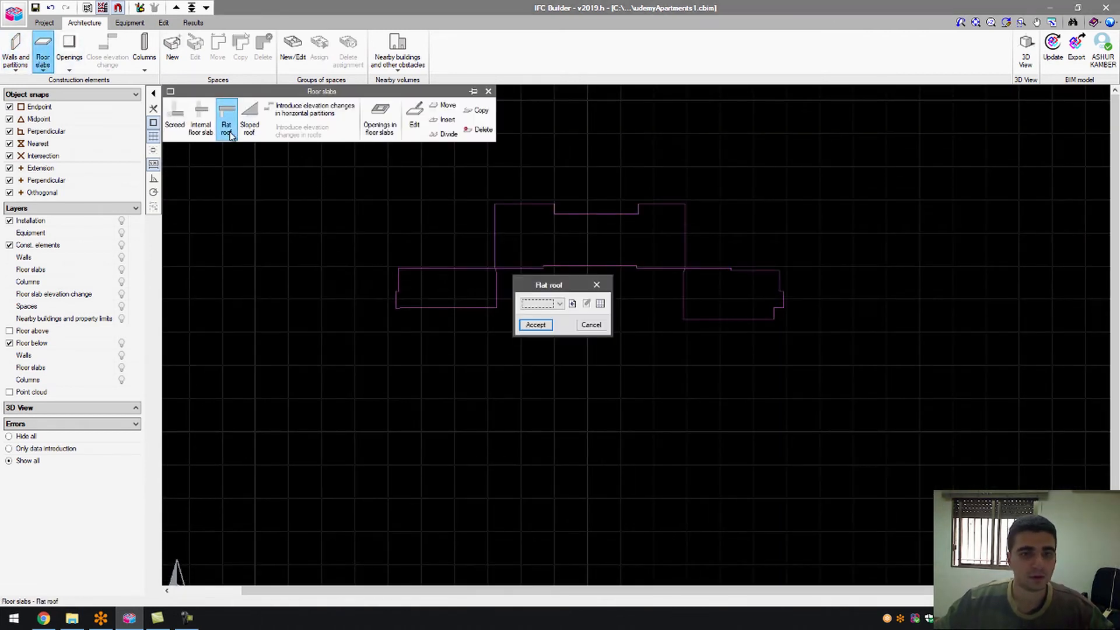
click(572, 304)
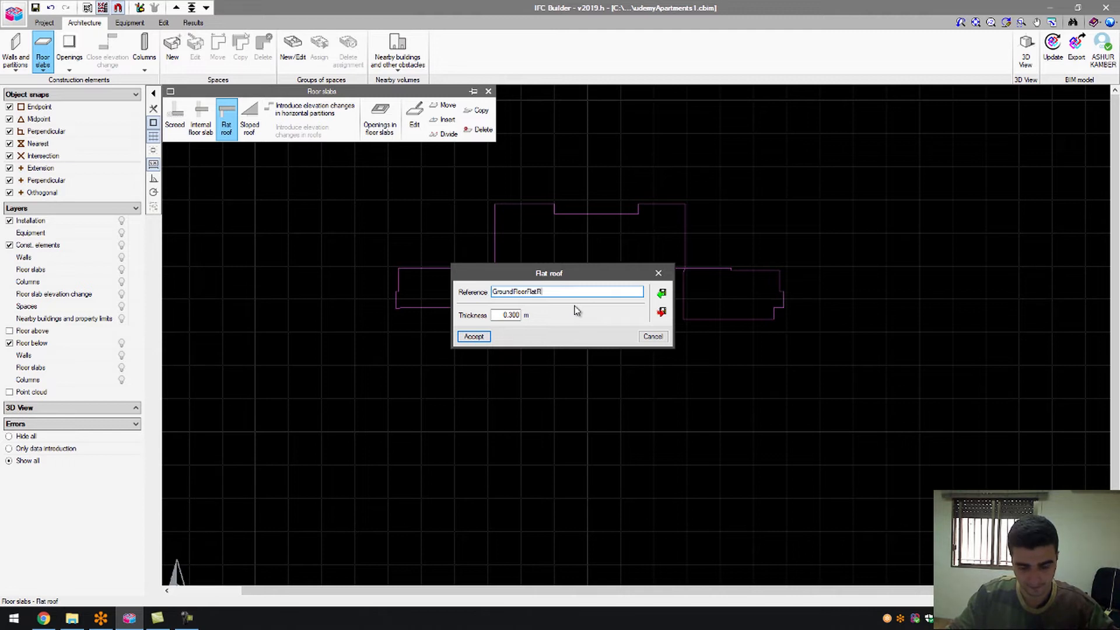
click(474, 337)
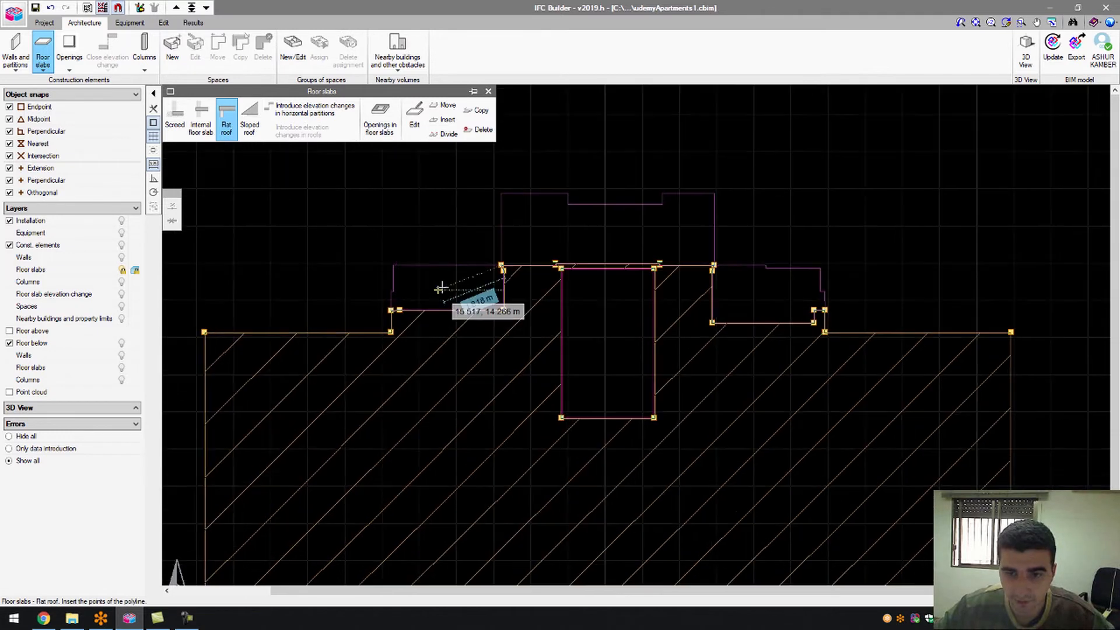
- Trace the flat roof west of the central block along the template outline, following its stepped outer edge and the adjoining slab corners
scroll(440, 288, up, 1)
scroll(430, 300, up, 3)
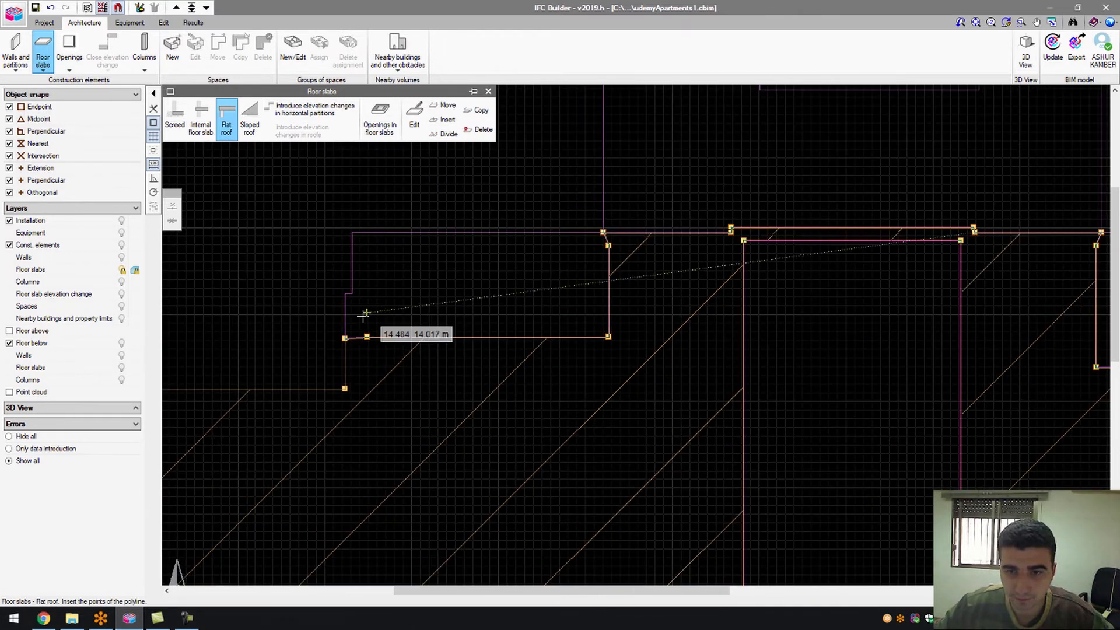
click(345, 337)
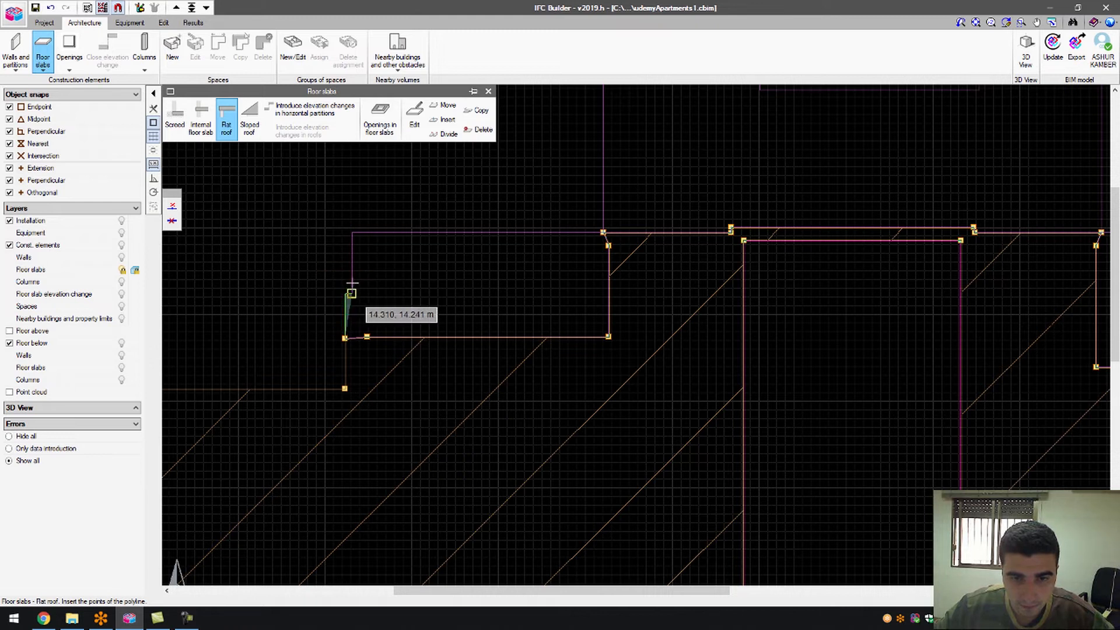
click(351, 291)
click(352, 232)
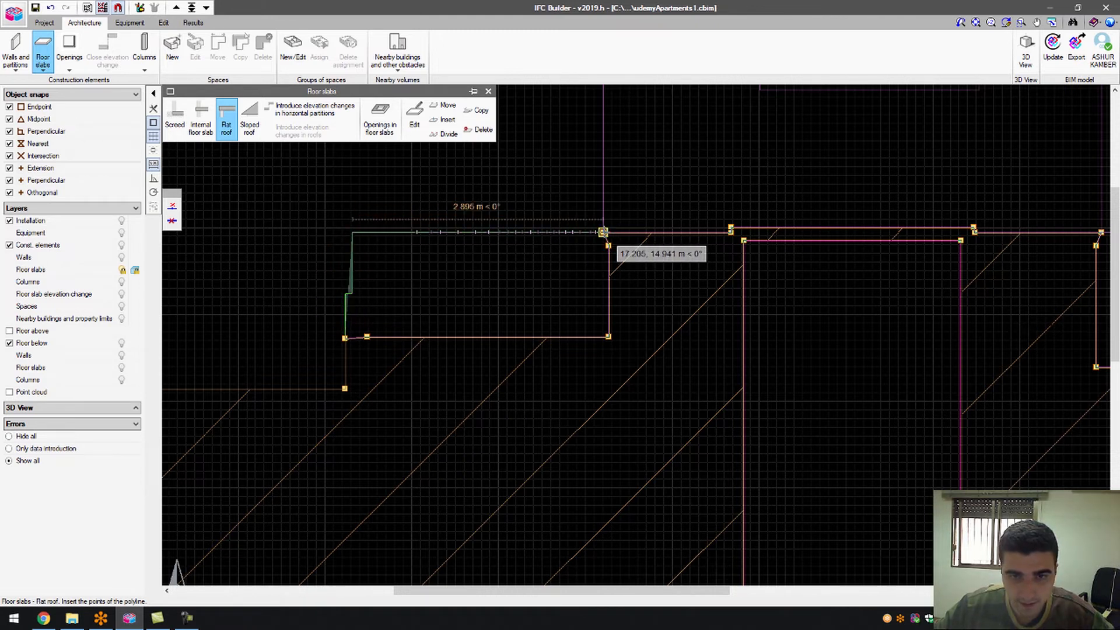
click(602, 232)
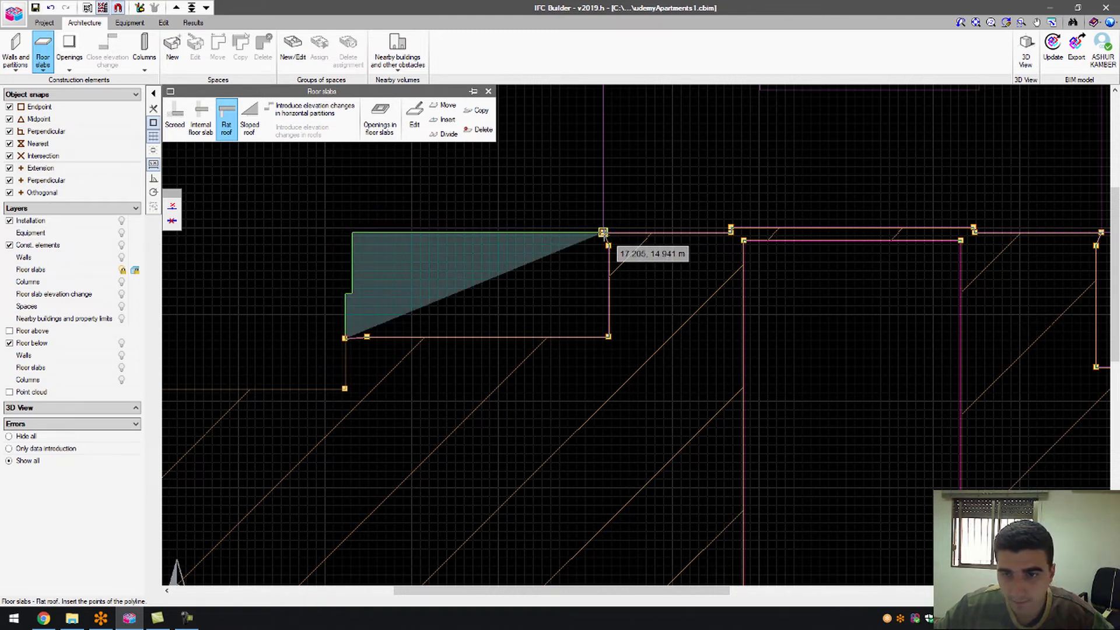
click(607, 276)
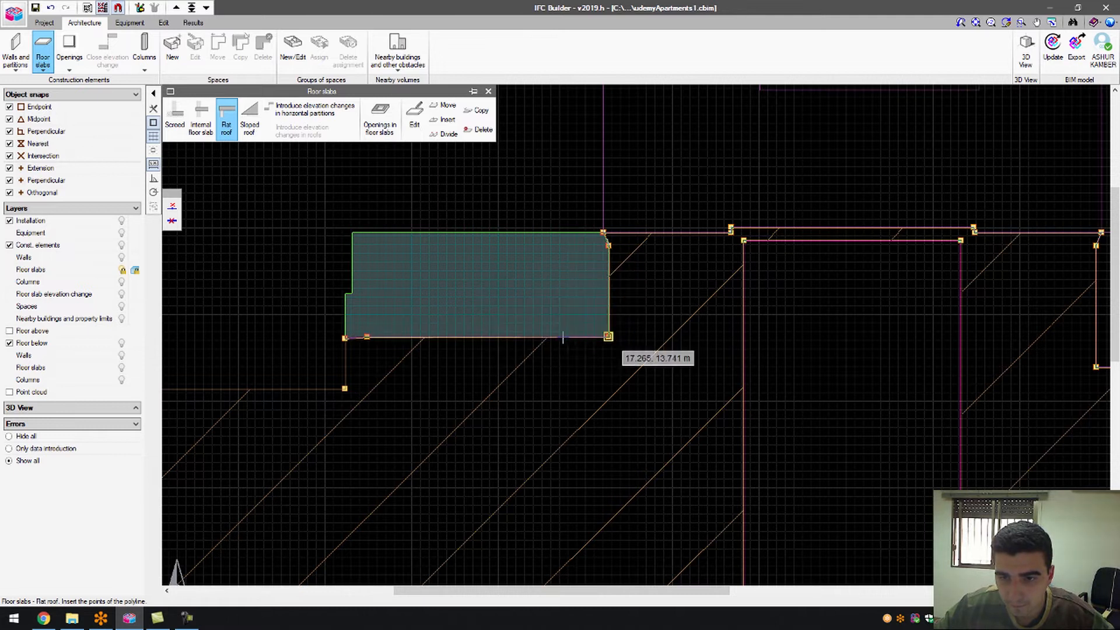
click(608, 335)
click(367, 336)
click(344, 337)
scroll(344, 333, down, 3)
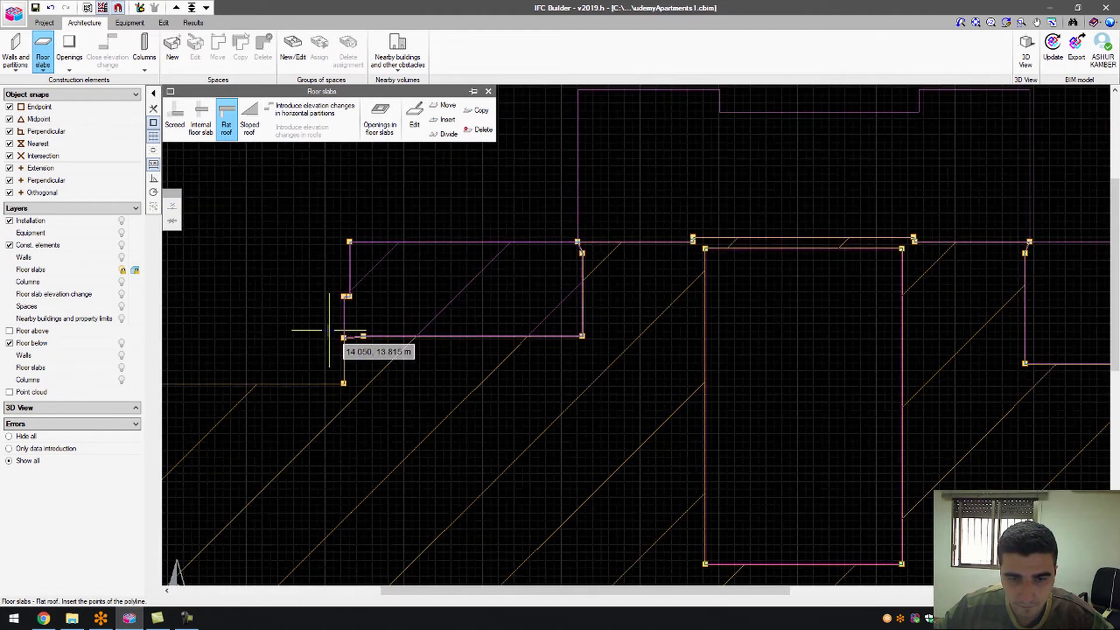
- Trace the flat roof east of the central block along the template outline, including the corner notches and the small step in its upper edge
scroll(725, 333, up, 3)
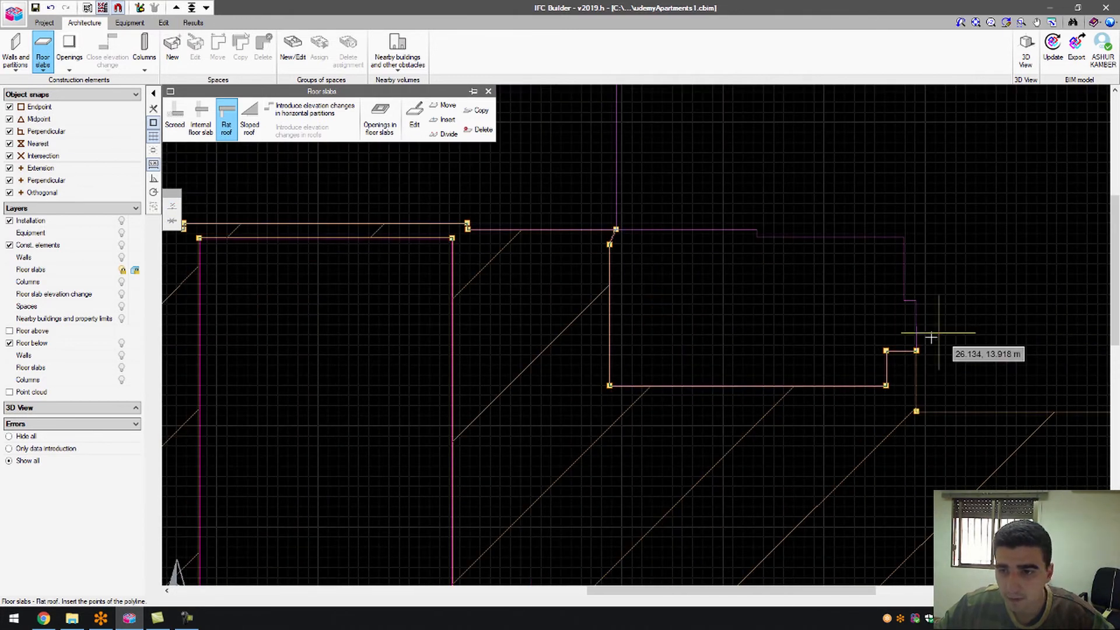
click(886, 385)
click(886, 350)
click(916, 350)
click(917, 301)
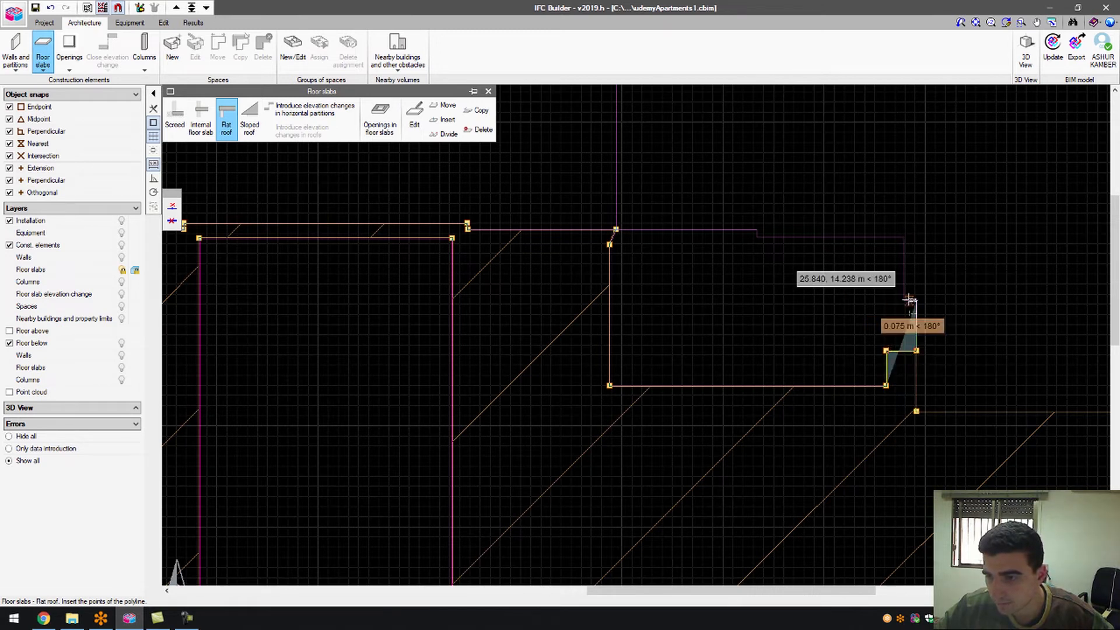
click(904, 300)
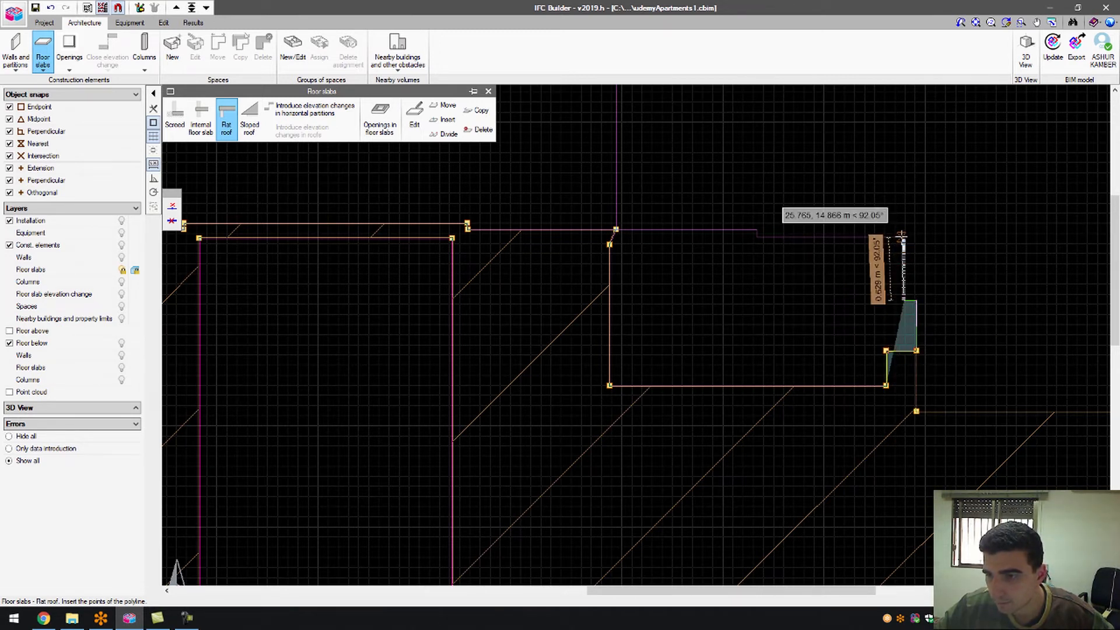
click(903, 236)
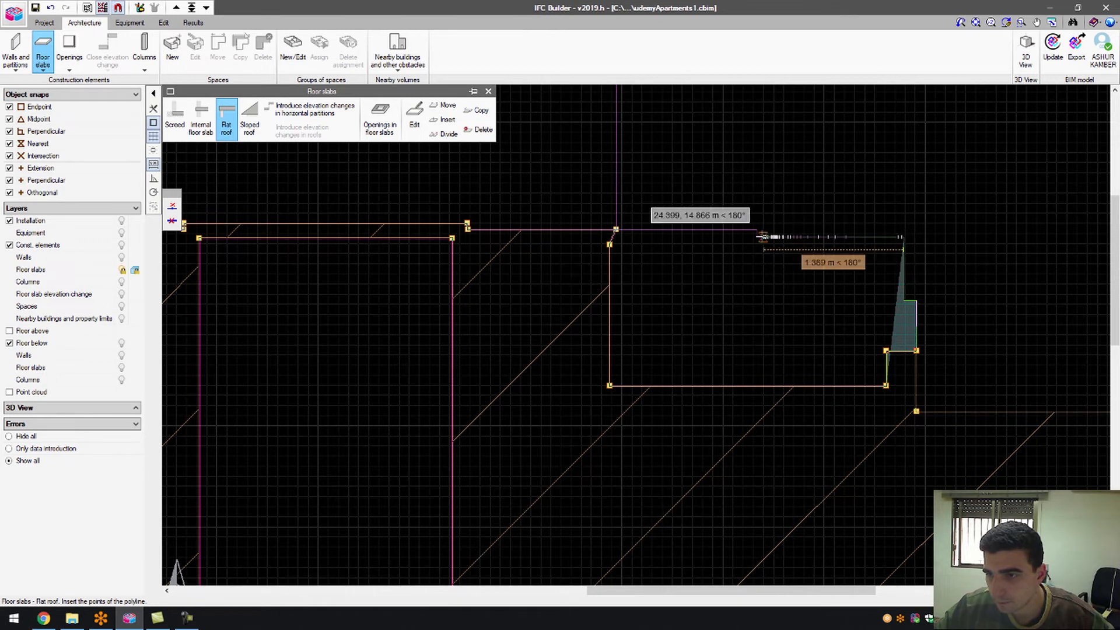
click(756, 236)
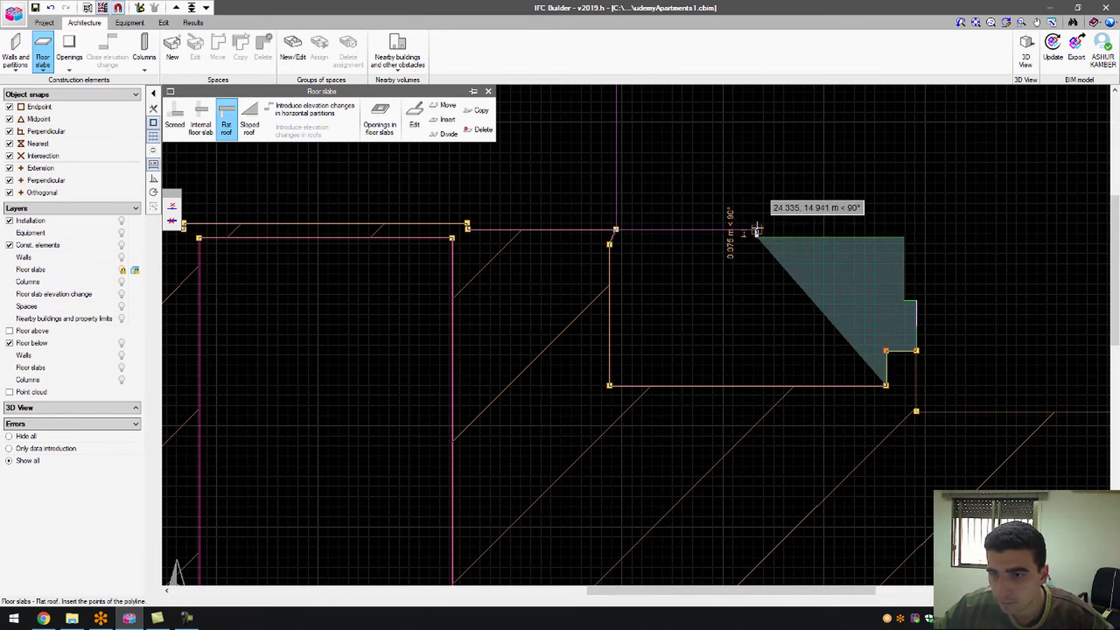
click(616, 230)
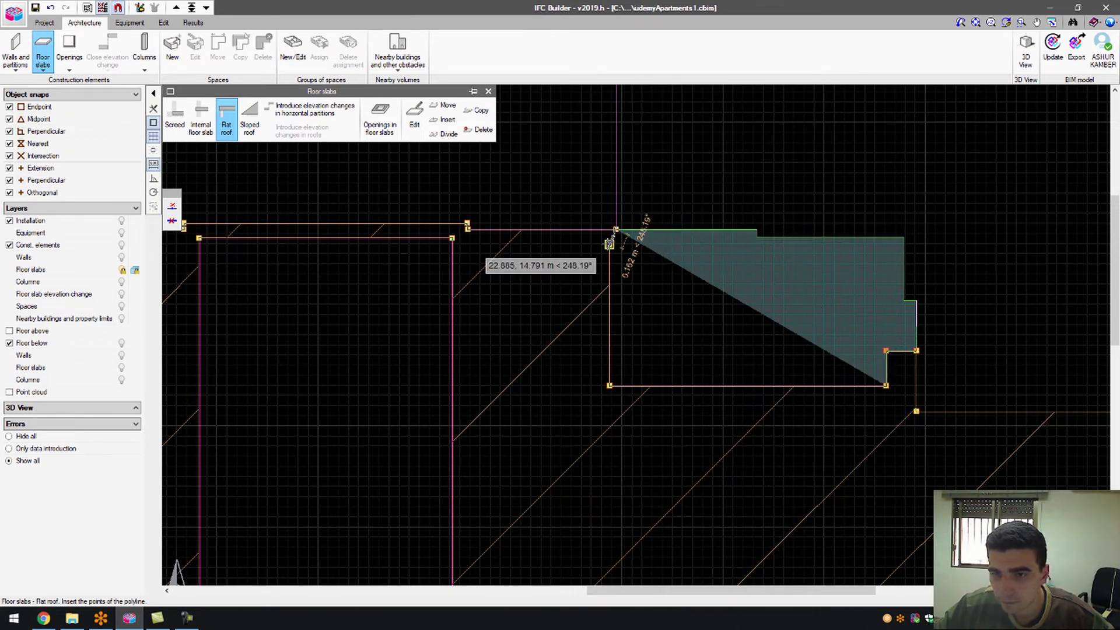
click(609, 244)
click(606, 388)
right_click(605, 388)
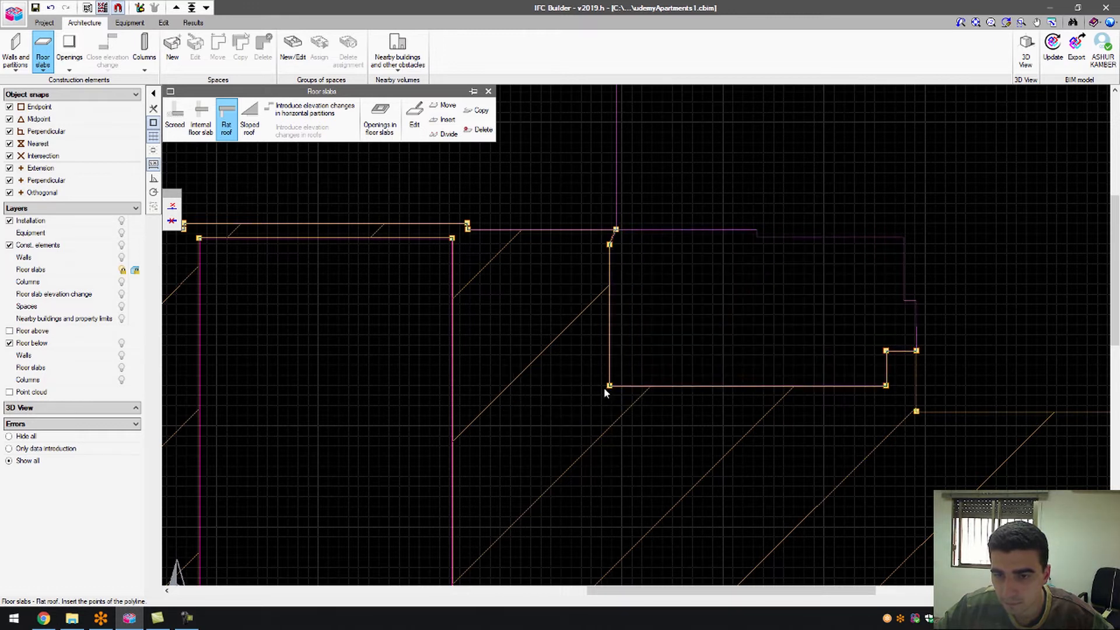
- Try to trace the central flat roof around its recessed upper edge, closing it with a straight lower edge between the two side roofs
scroll(804, 336, down, 3)
scroll(805, 337, down, 1)
scroll(625, 155, up, 3)
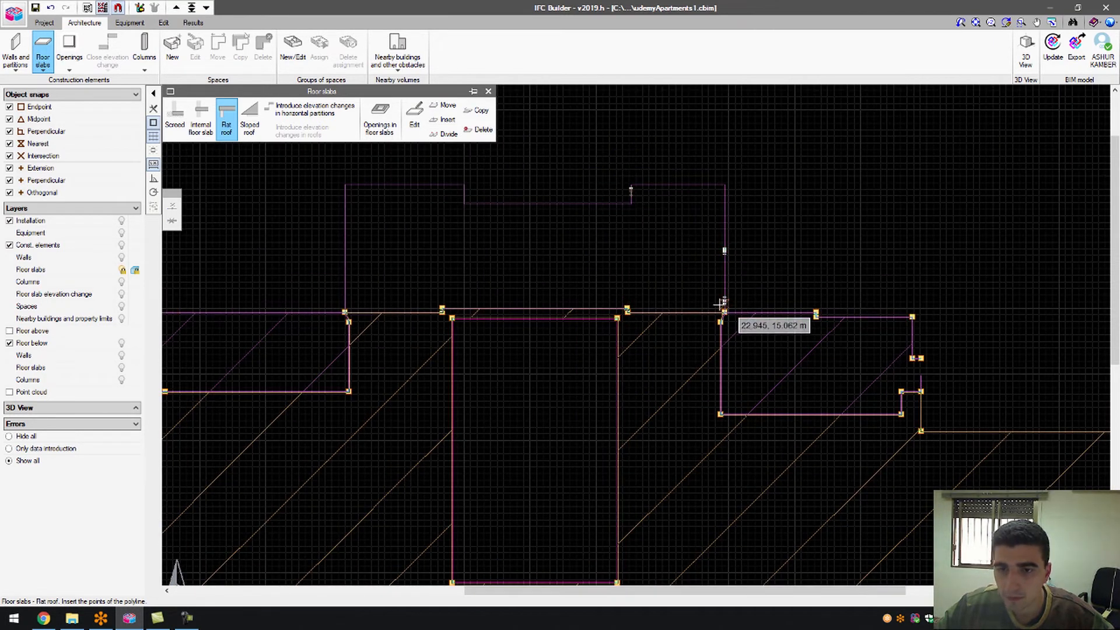
click(723, 313)
click(725, 184)
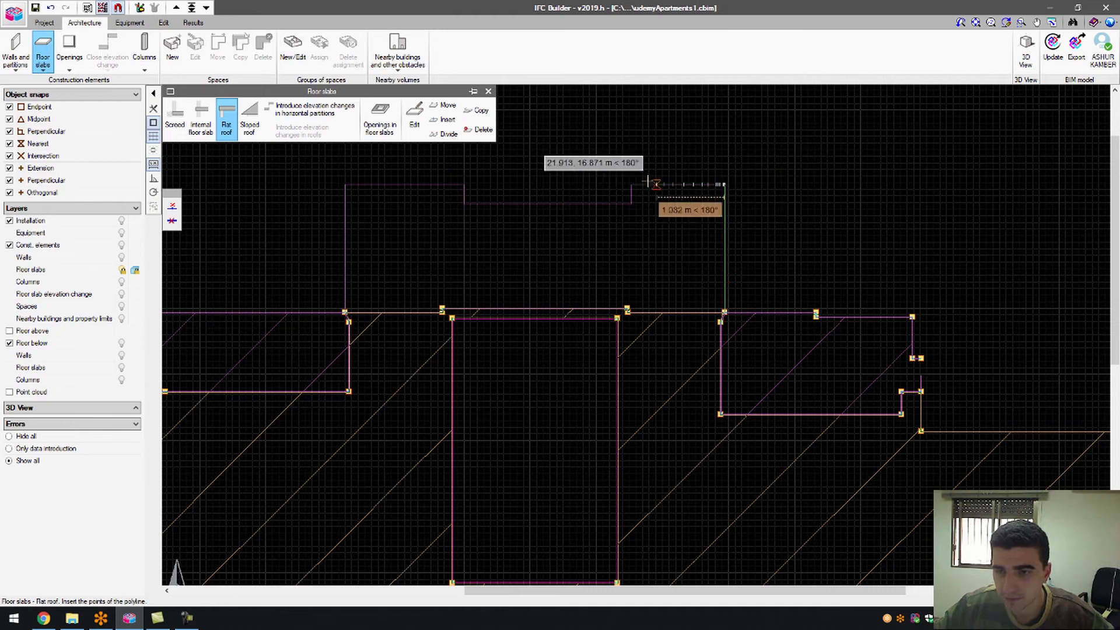
click(631, 184)
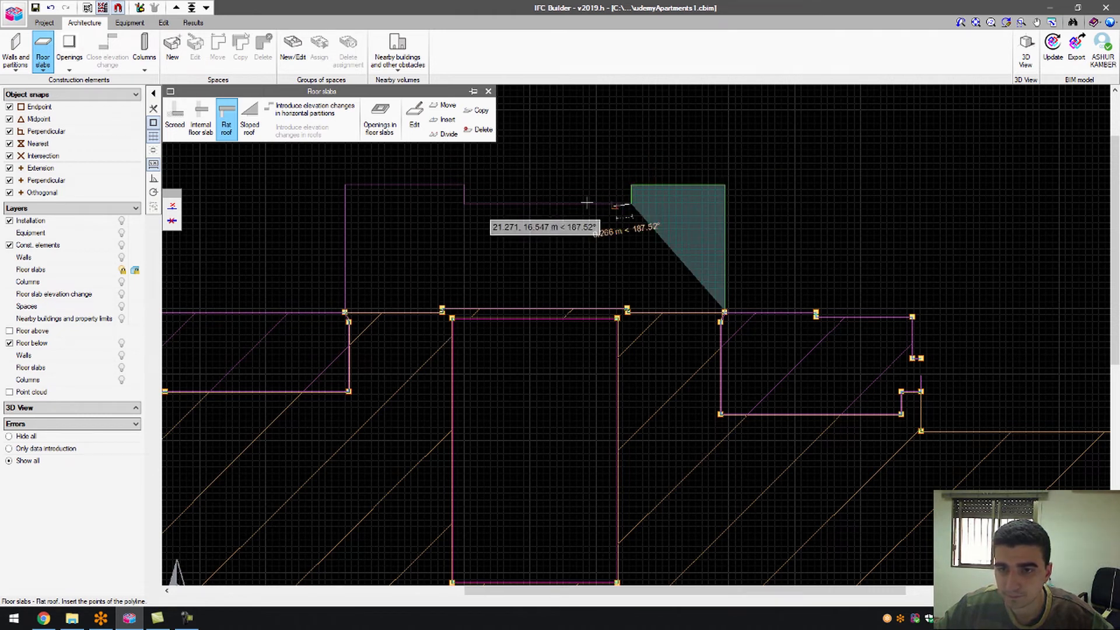
click(463, 203)
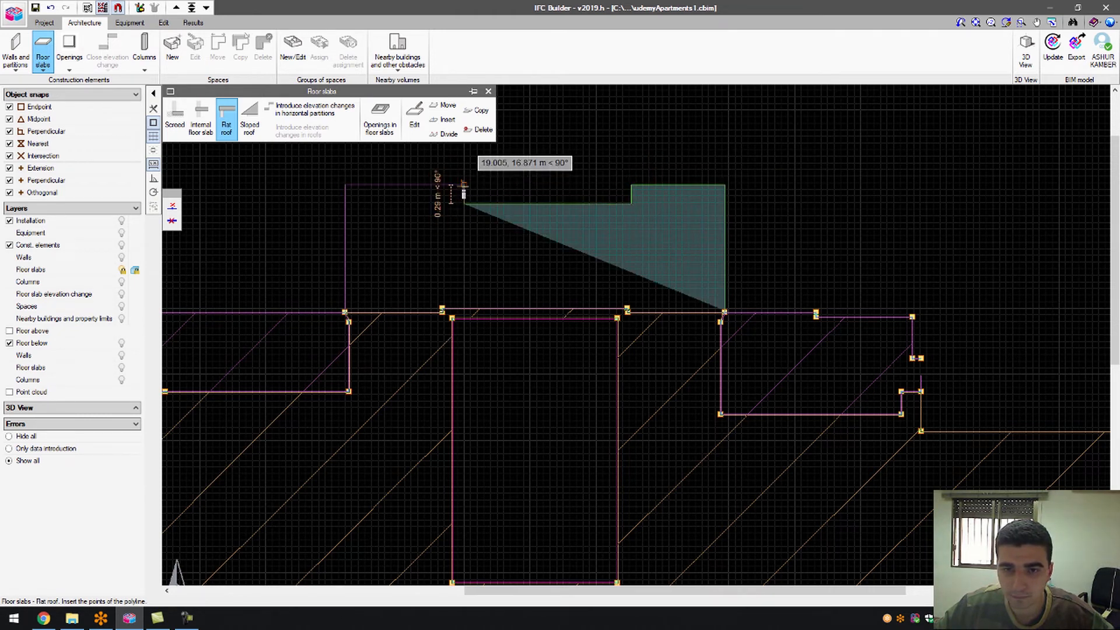
click(464, 185)
click(345, 185)
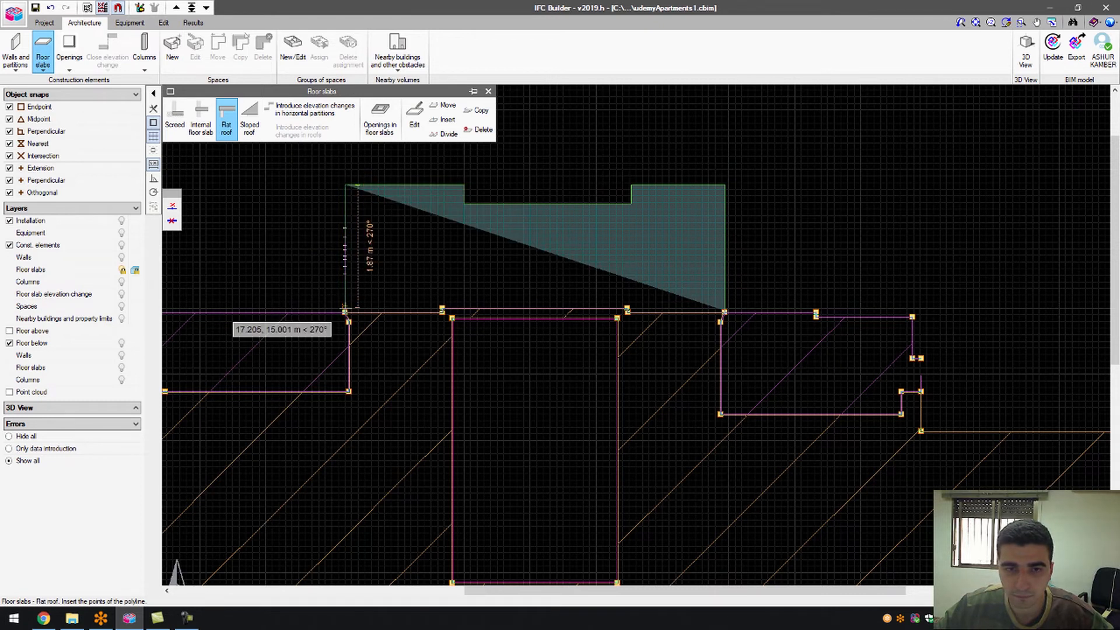
click(344, 312)
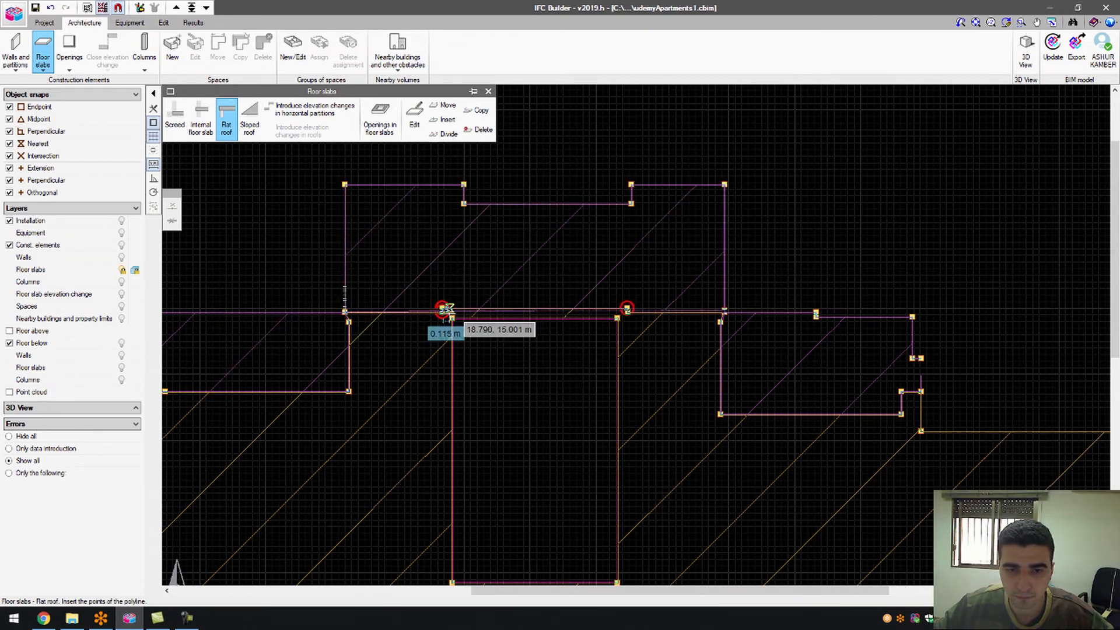
- Delete the central flat roof that overlaps the stepped slab edge and restart the Flat roof tool with the same type
scroll(443, 310, up, 2)
scroll(443, 307, up, 3)
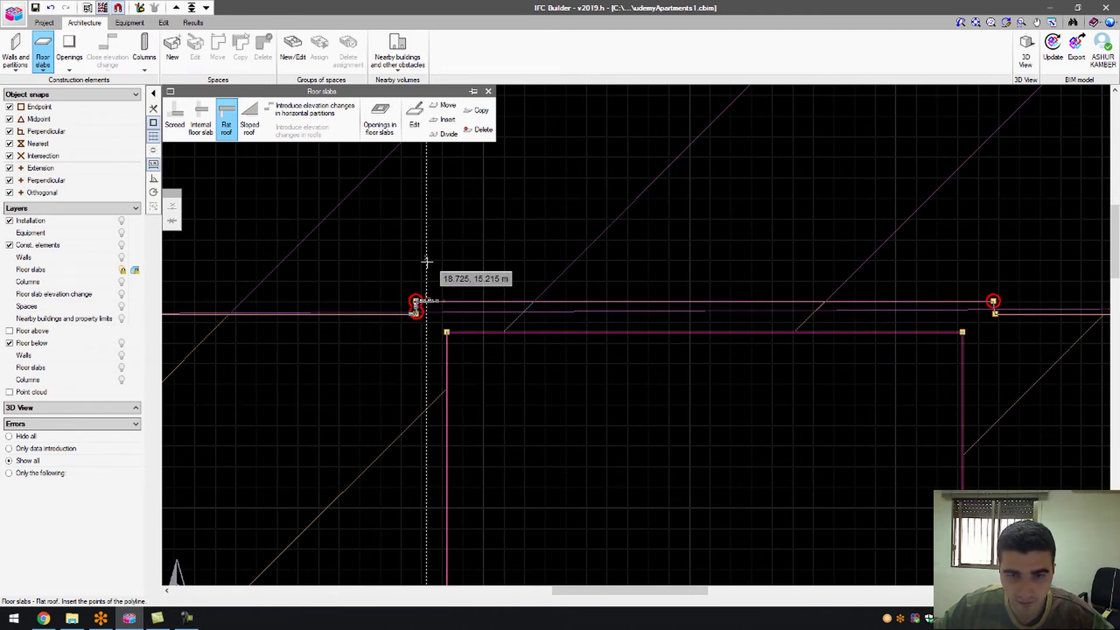
scroll(436, 245, down, 3)
click(478, 131)
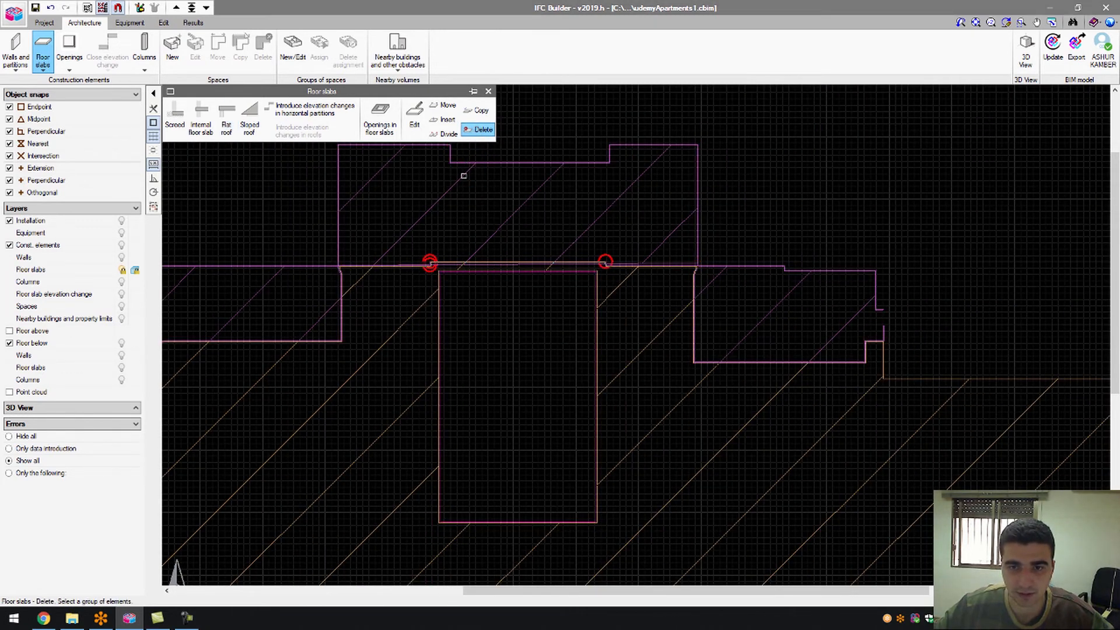
click(226, 120)
click(514, 323)
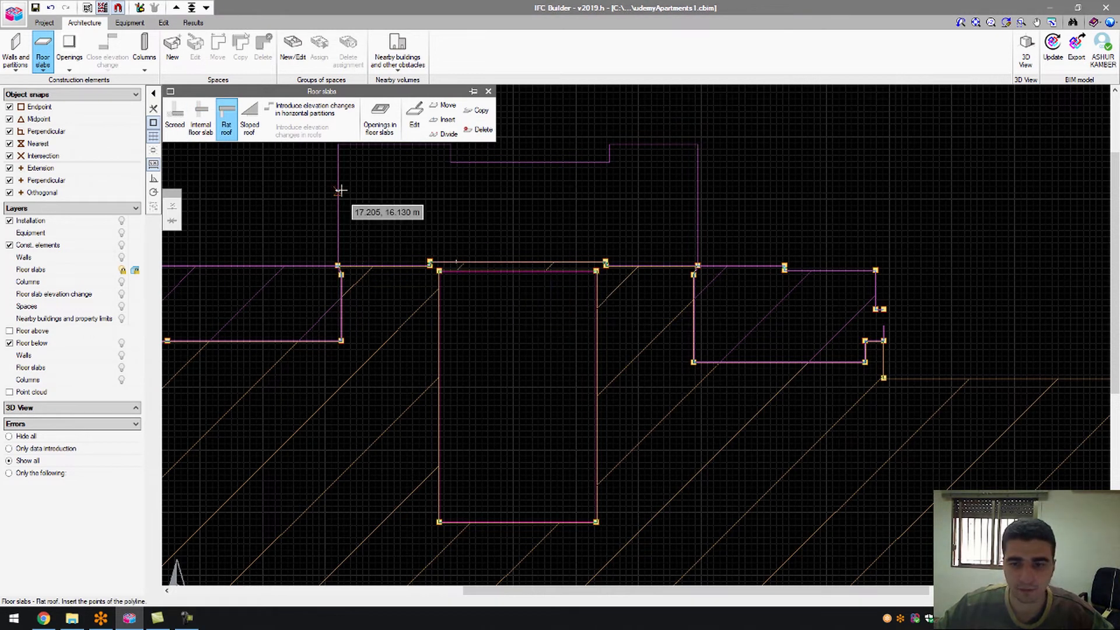
scroll(600, 262, up, 3)
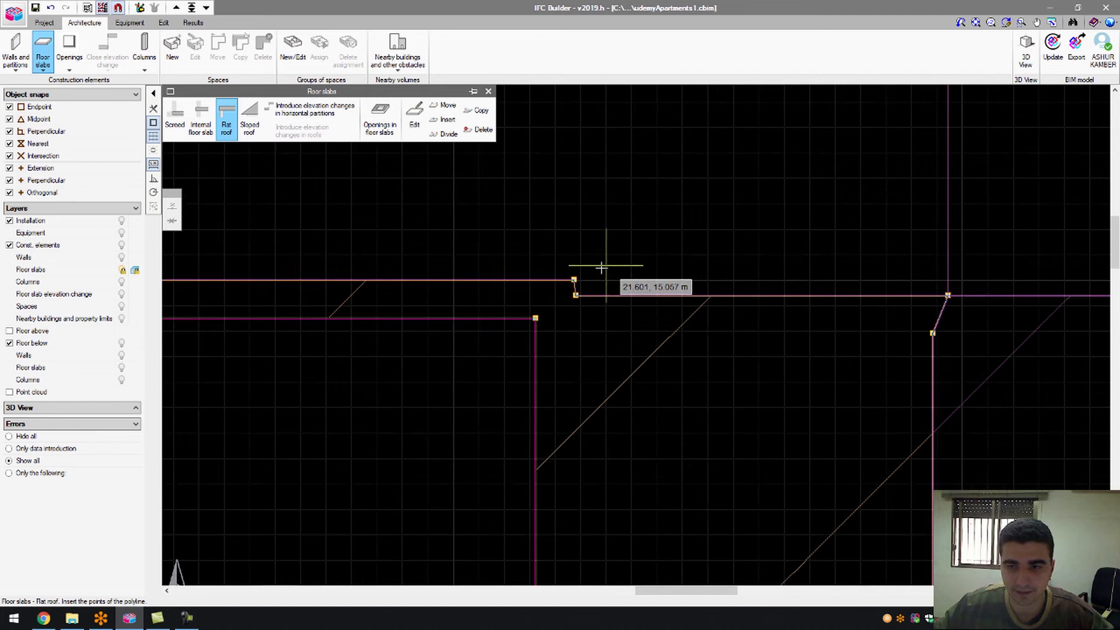
scroll(601, 267, up, 2)
click(558, 290)
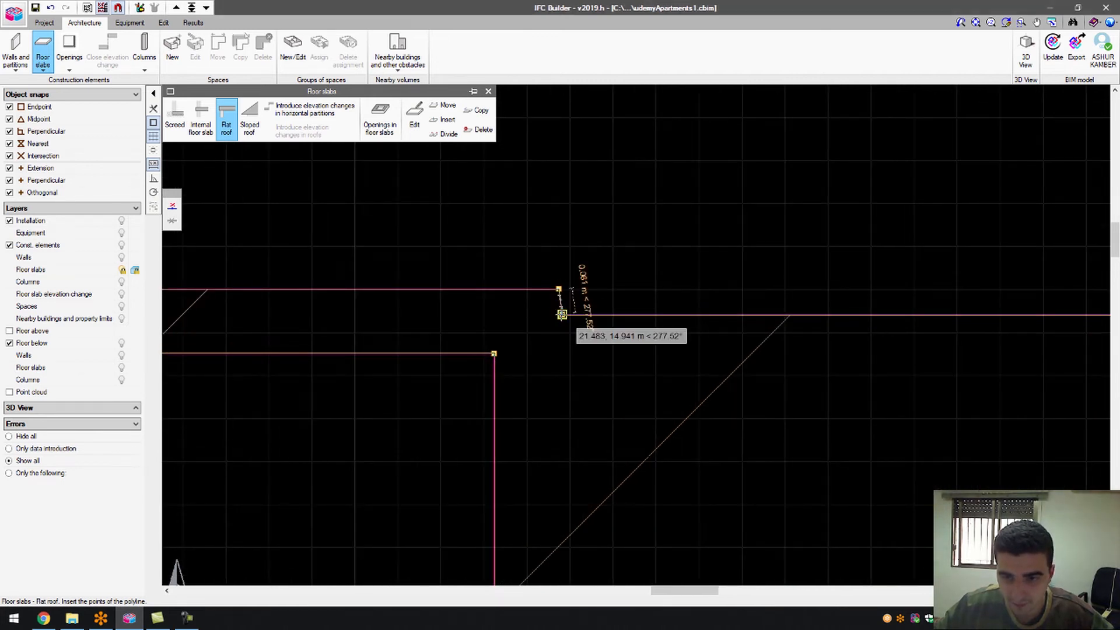
scroll(561, 308, down, 5)
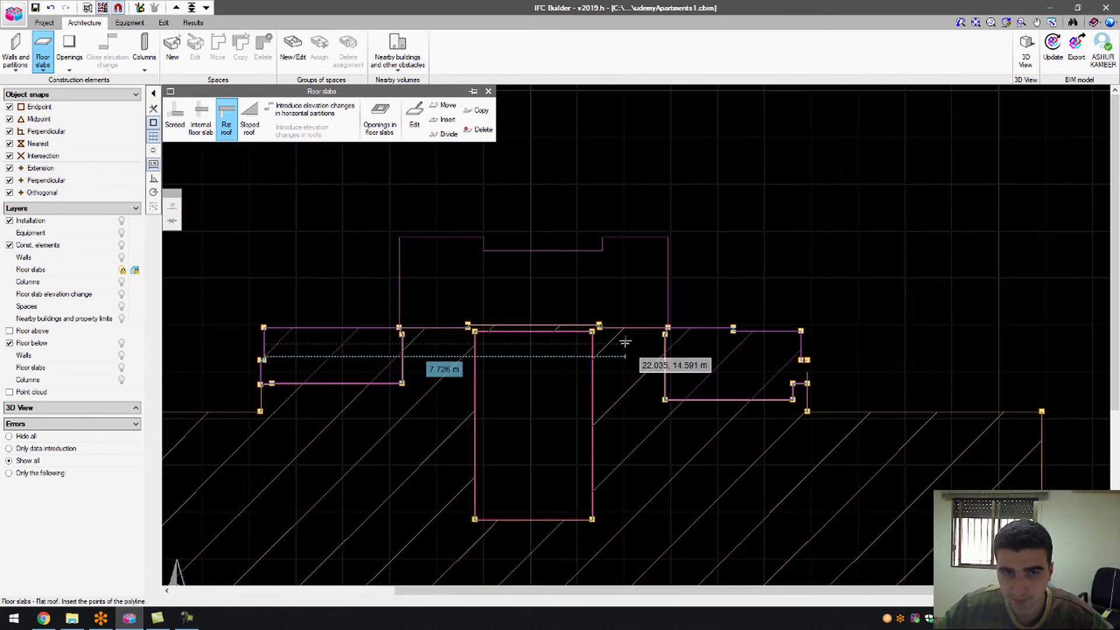
- Turn off the display of the floor below, the construction elements and the installation
click(33, 344)
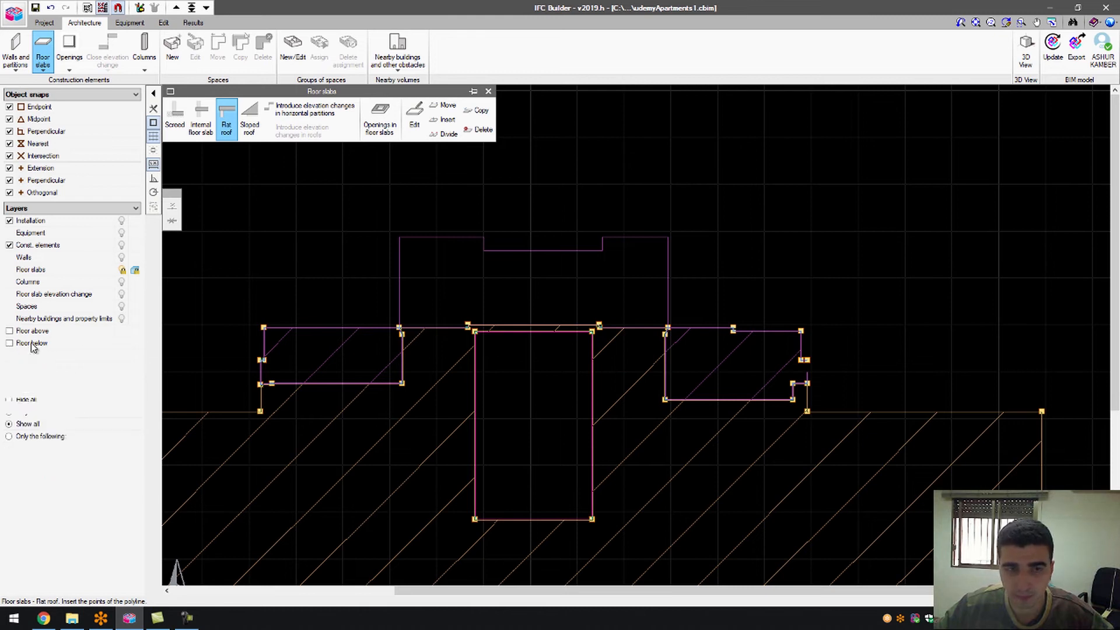
click(10, 245)
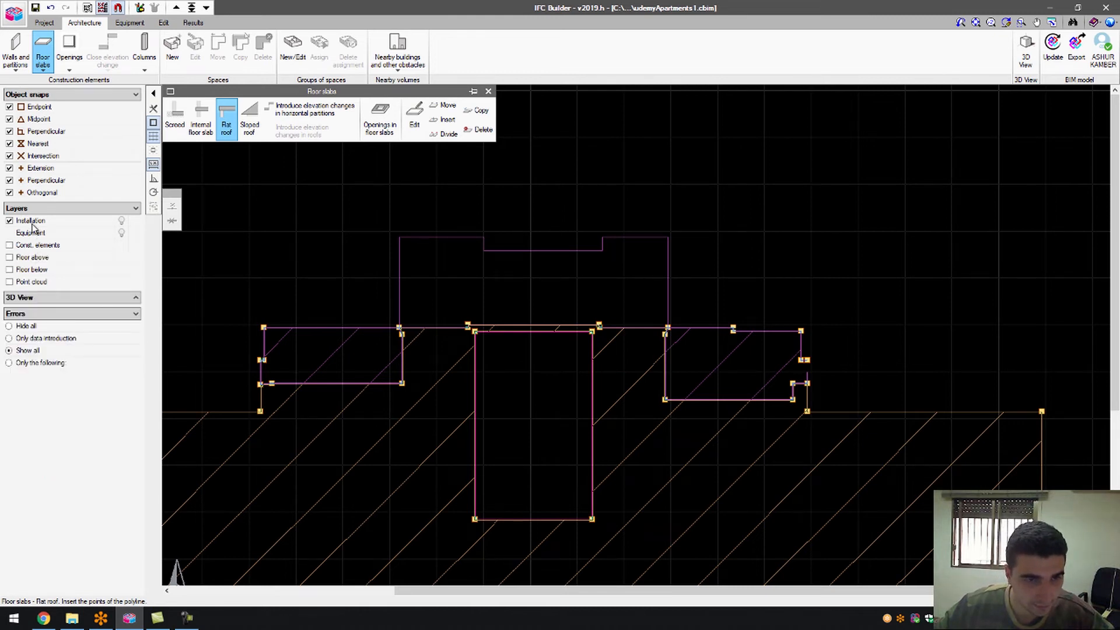
click(32, 224)
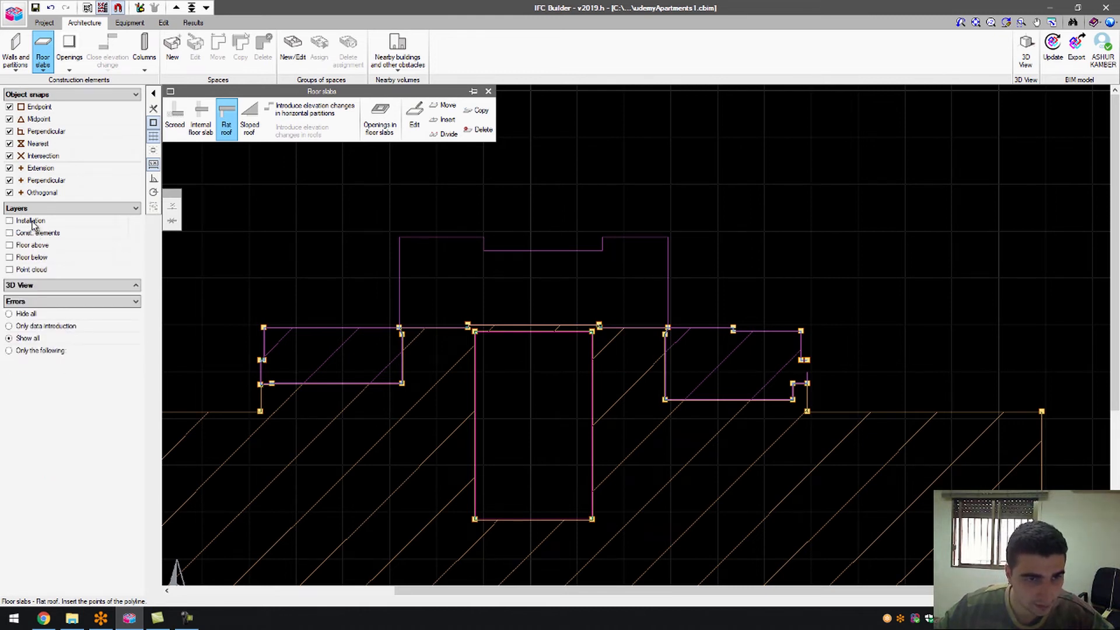
- Check which layers are visible in the GroundFloor template view and return to the plan
click(89, 8)
click(142, 67)
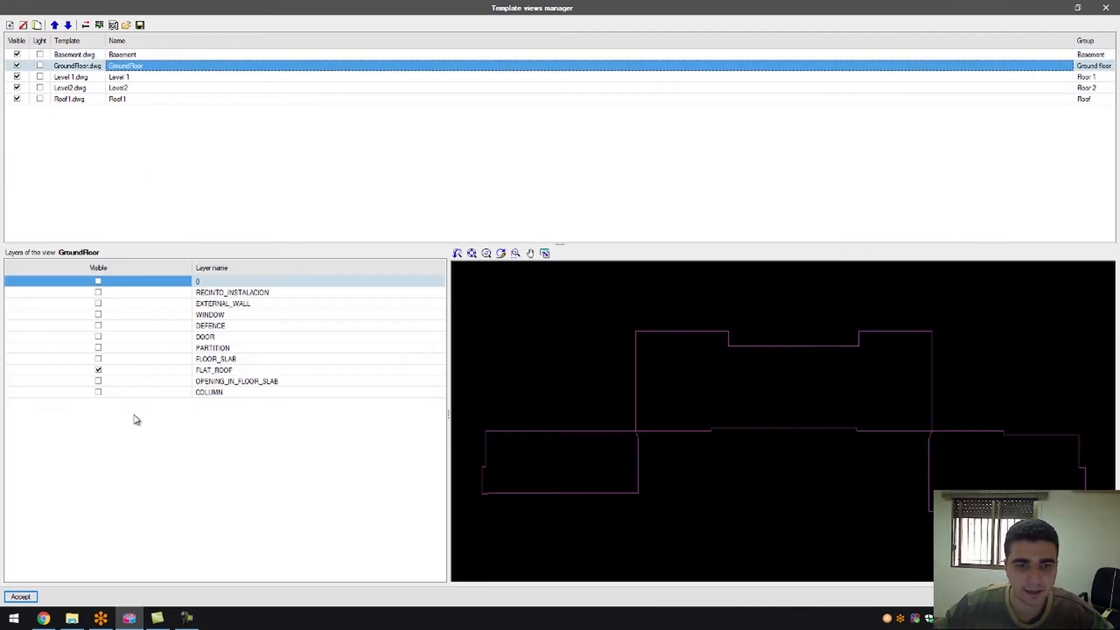
click(21, 596)
- Start the central flat roof's outline along the stepped slab edge, between the inner upper corners of the two side roofs
scroll(460, 402, up, 5)
scroll(452, 340, up, 3)
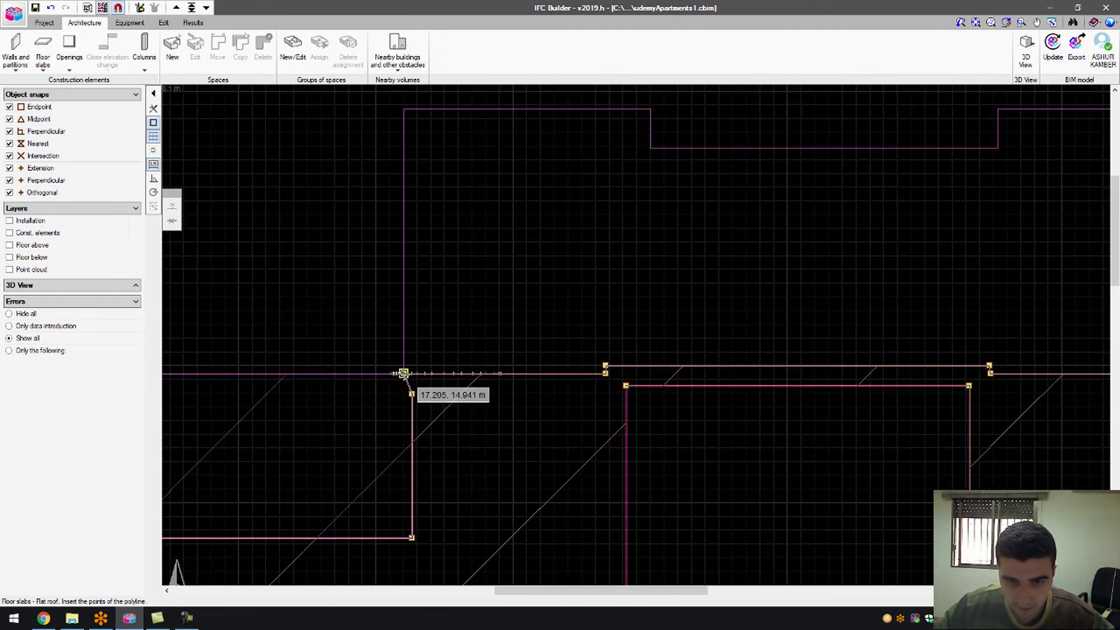
click(403, 373)
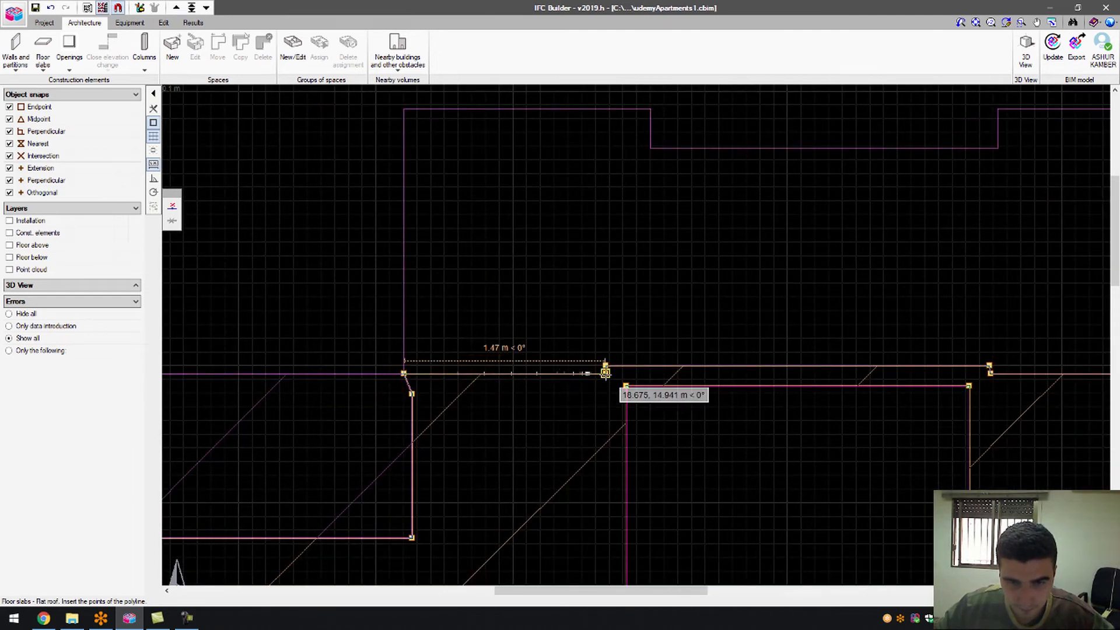
click(605, 365)
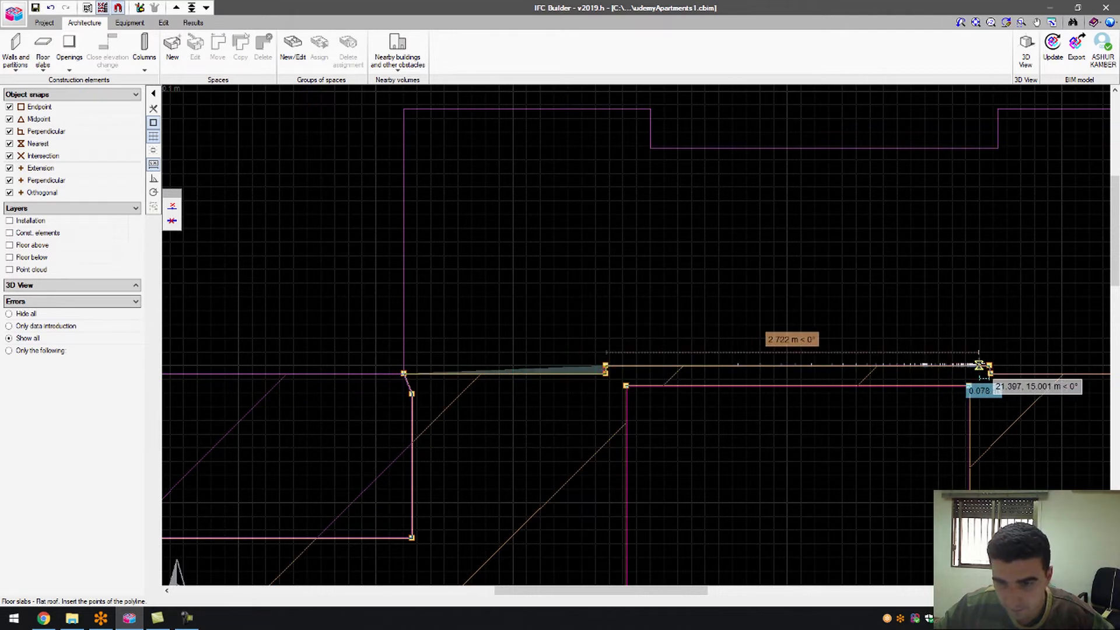
click(989, 365)
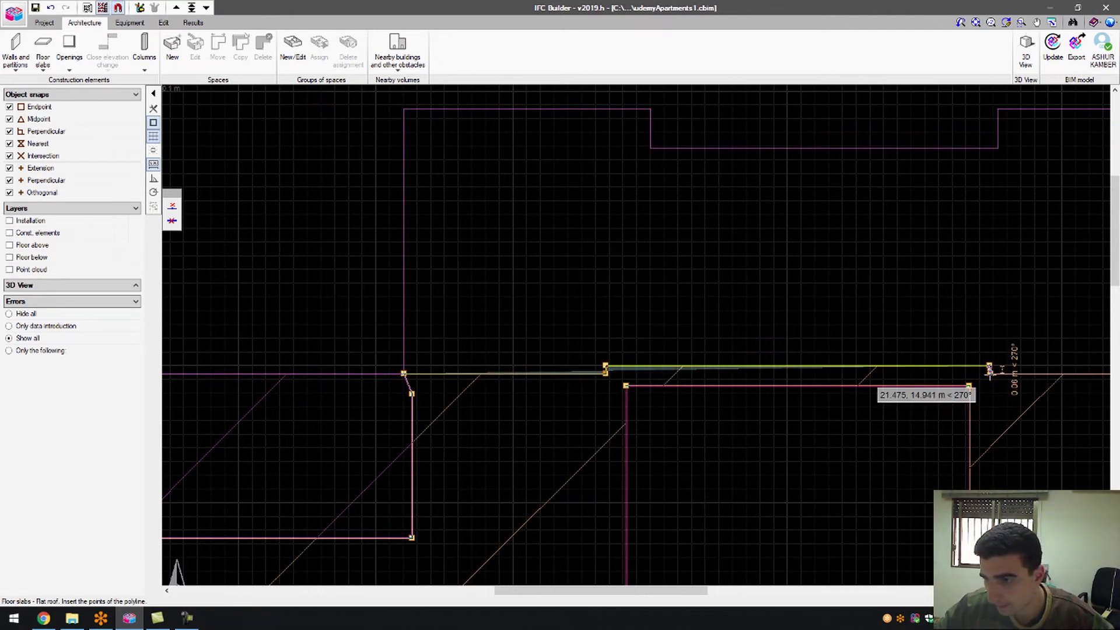
scroll(989, 371, up, 3)
click(989, 373)
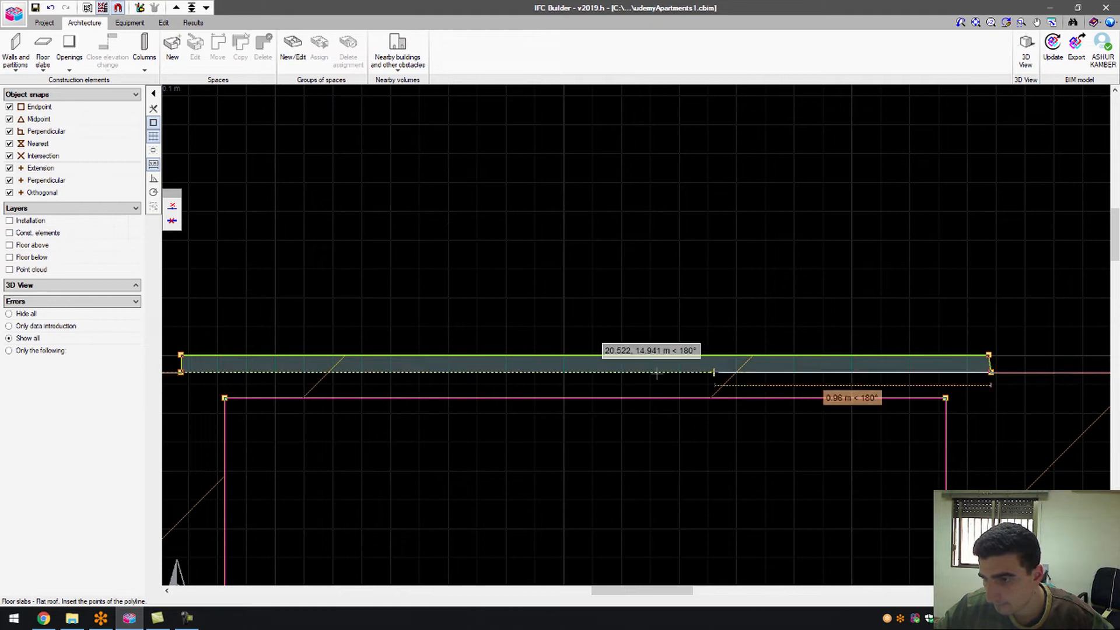
scroll(657, 373, down, 3)
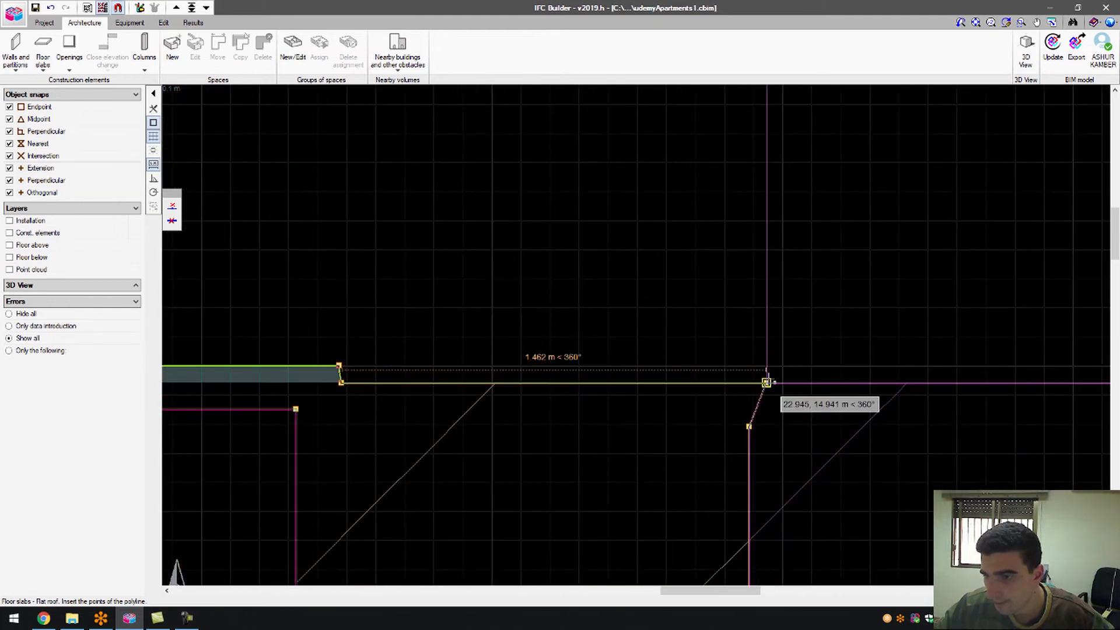
click(766, 382)
- Trace the rest of the central flat roof around its recessed upper edge and close the outline at its starting corner
scroll(766, 382, down, 3)
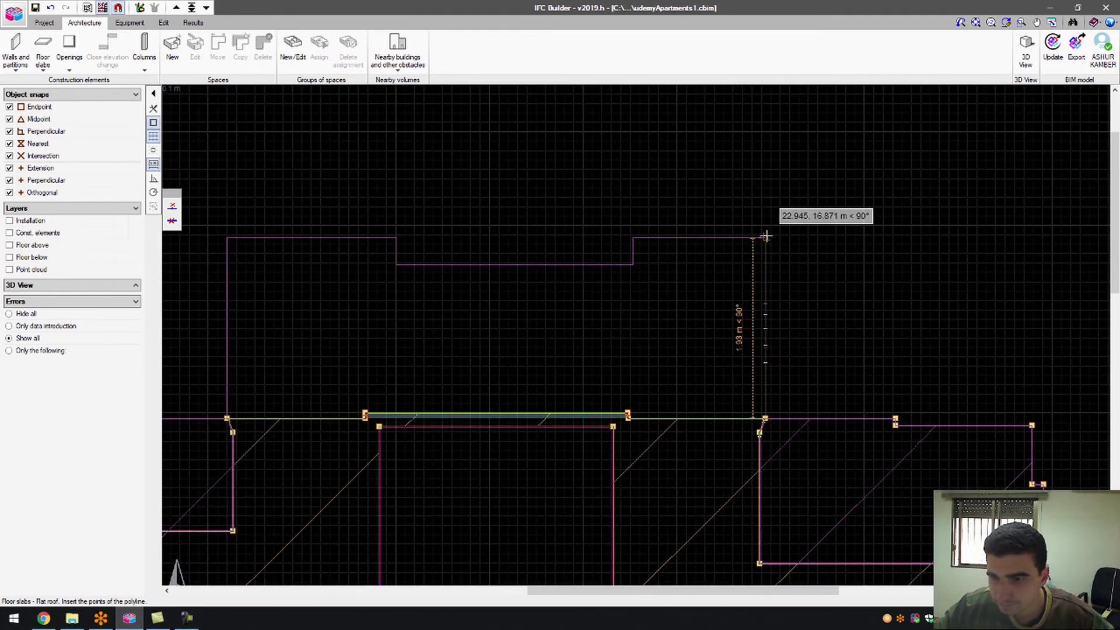
click(766, 237)
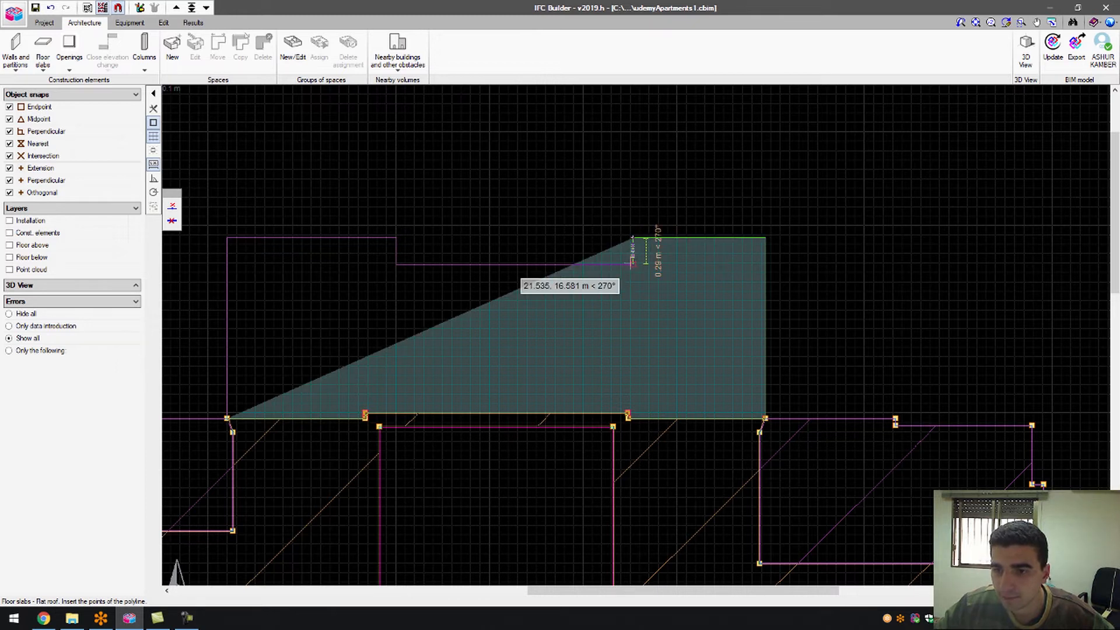
click(632, 263)
click(397, 263)
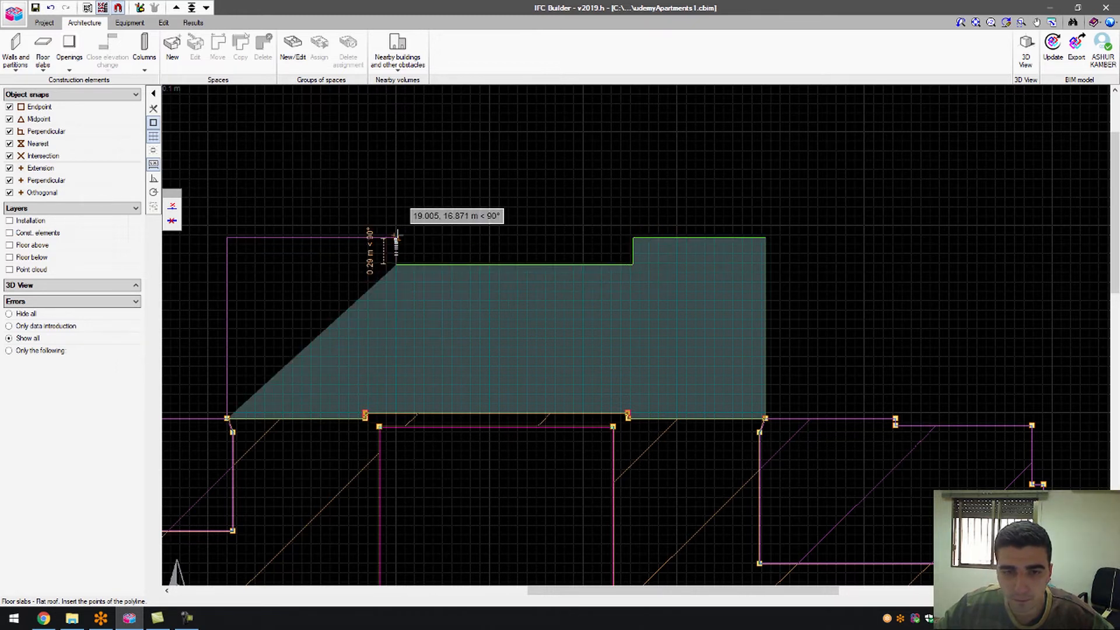
scroll(571, 245, down, 3)
scroll(359, 242, up, 4)
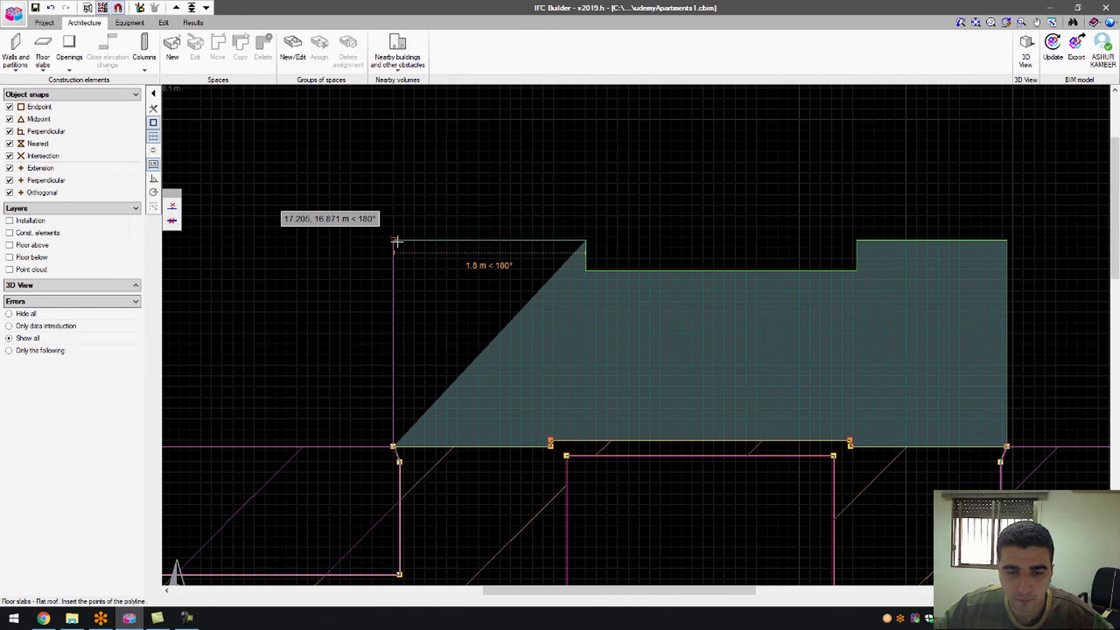
click(394, 241)
click(393, 446)
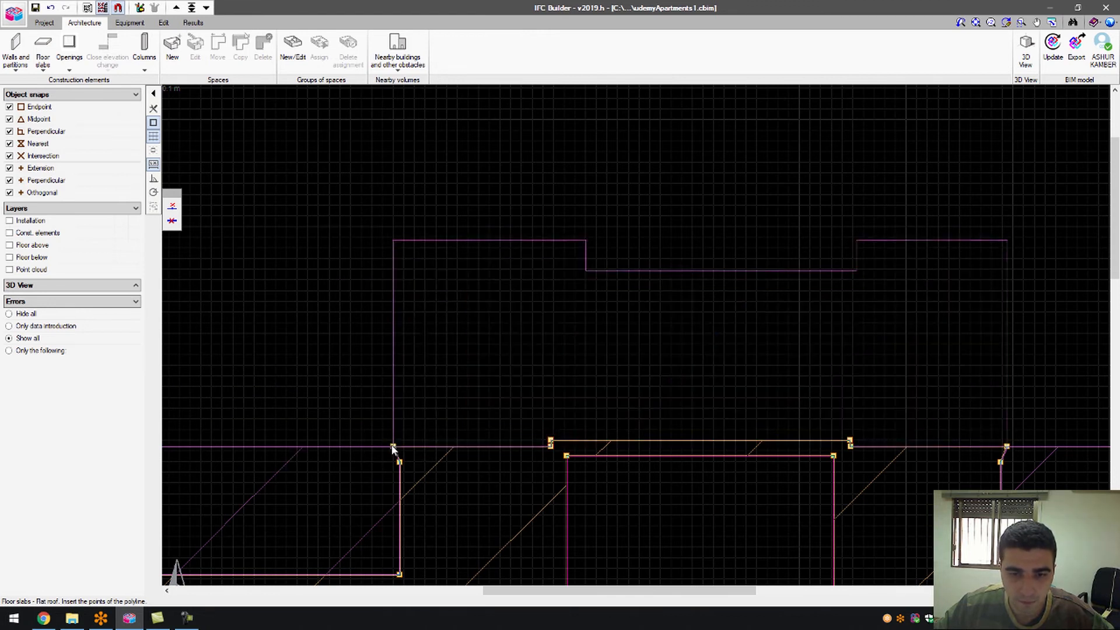
scroll(347, 380, down, 1)
scroll(352, 367, down, 4)
scroll(450, 474, up, 3)
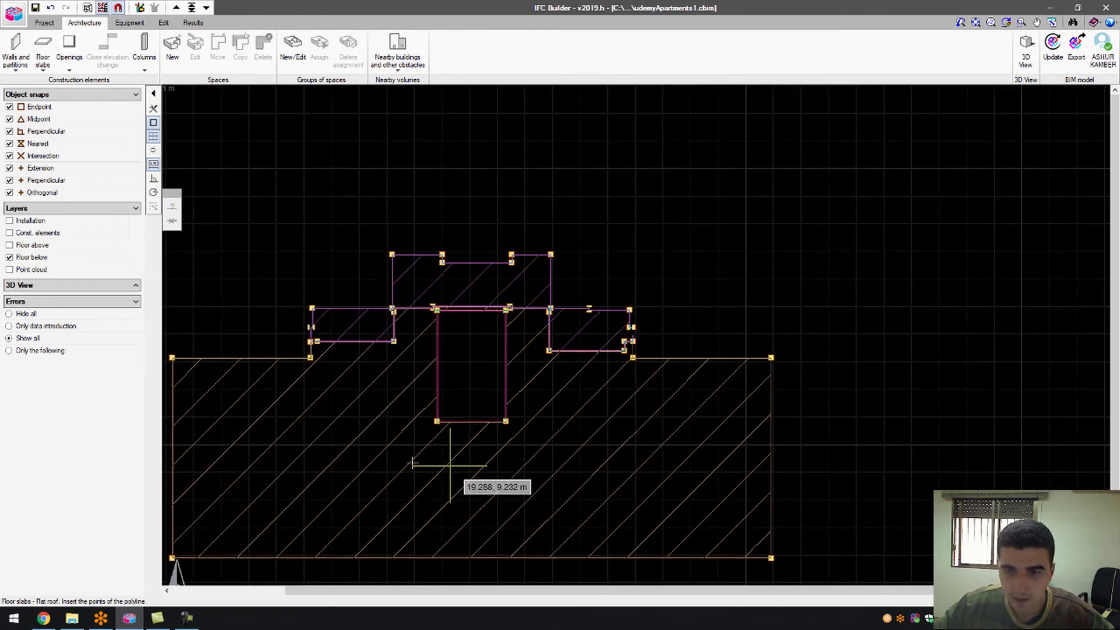
- Inspect the flat roofs from several sides in a 3D view of all floors, with Flat roof elements shown opaque, and return to the plan
scroll(366, 438, down, 4)
click(1025, 52)
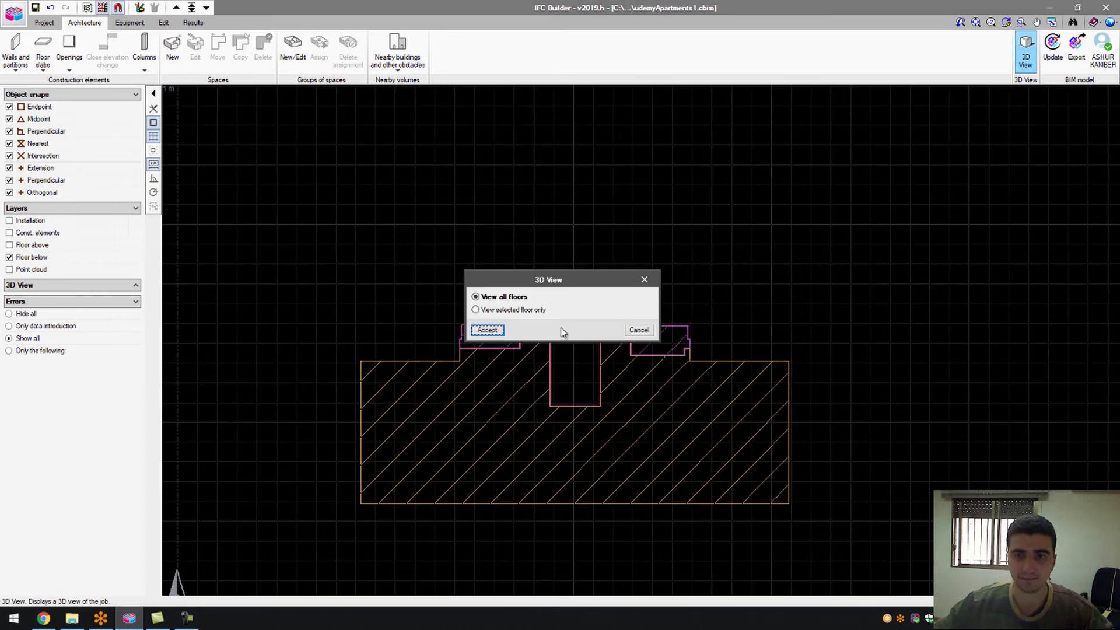
click(487, 329)
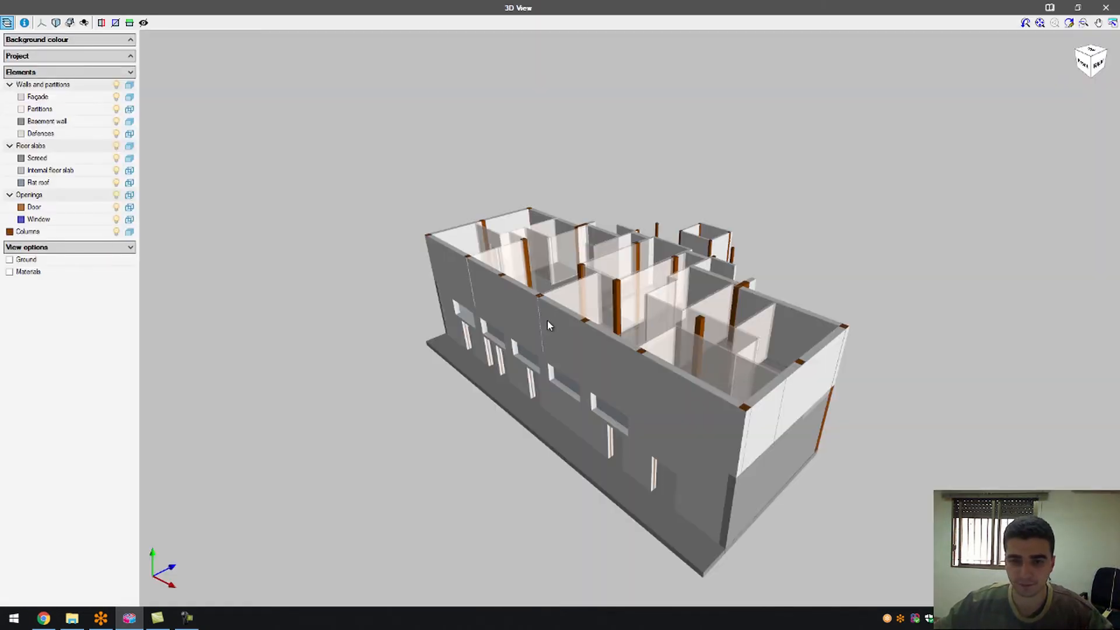
drag(413, 319, 747, 309)
scroll(640, 308, up, 4)
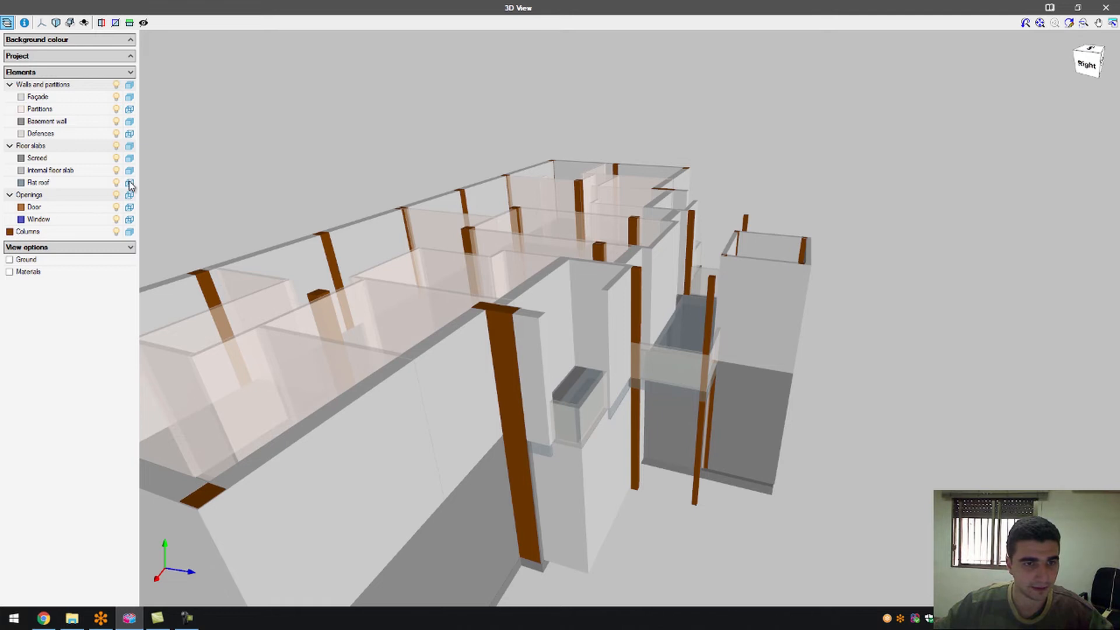
drag(474, 351, 770, 388)
scroll(770, 389, up, 5)
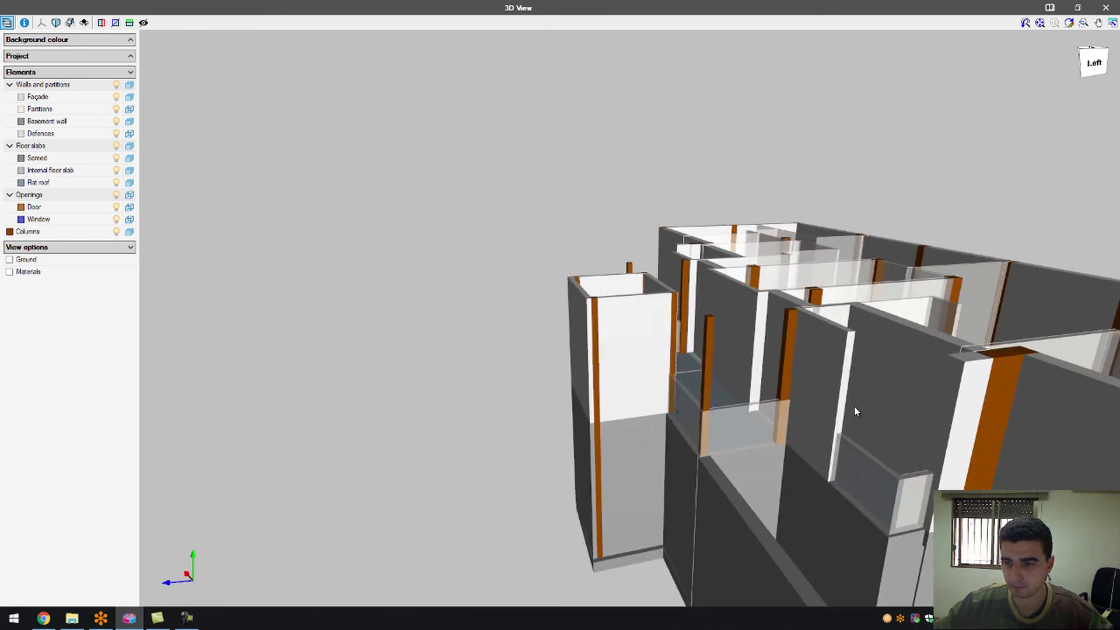
drag(645, 394, 508, 470)
click(1115, 5)
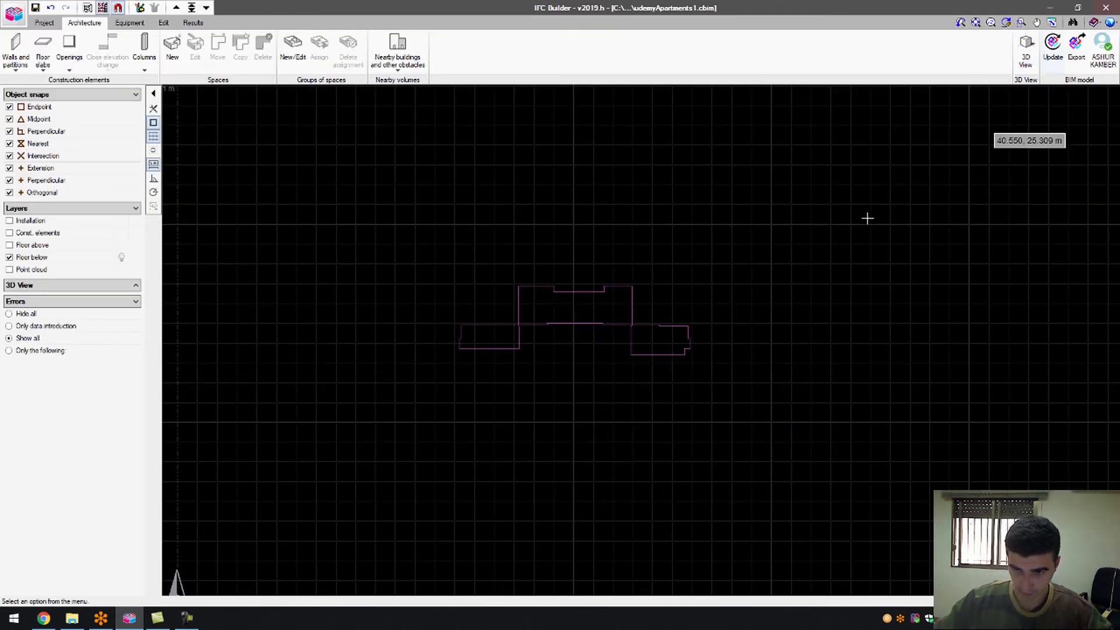
- Hide the FLAT_ROOF layer of the GroundFloor template view and show only its DOOR and WINDOW layers
click(86, 8)
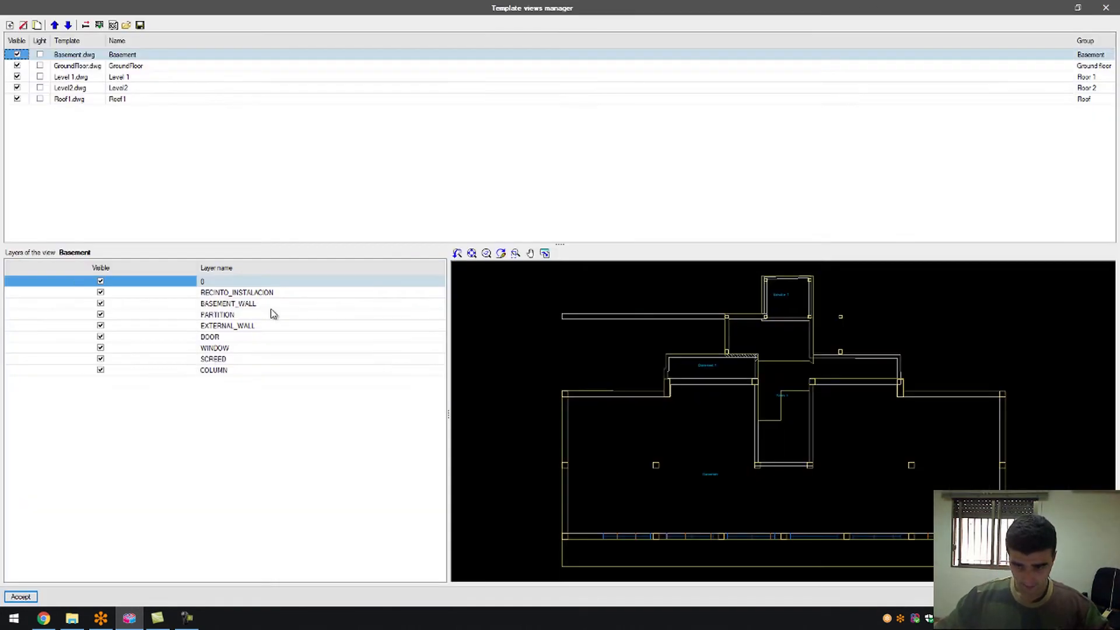
click(115, 66)
click(98, 371)
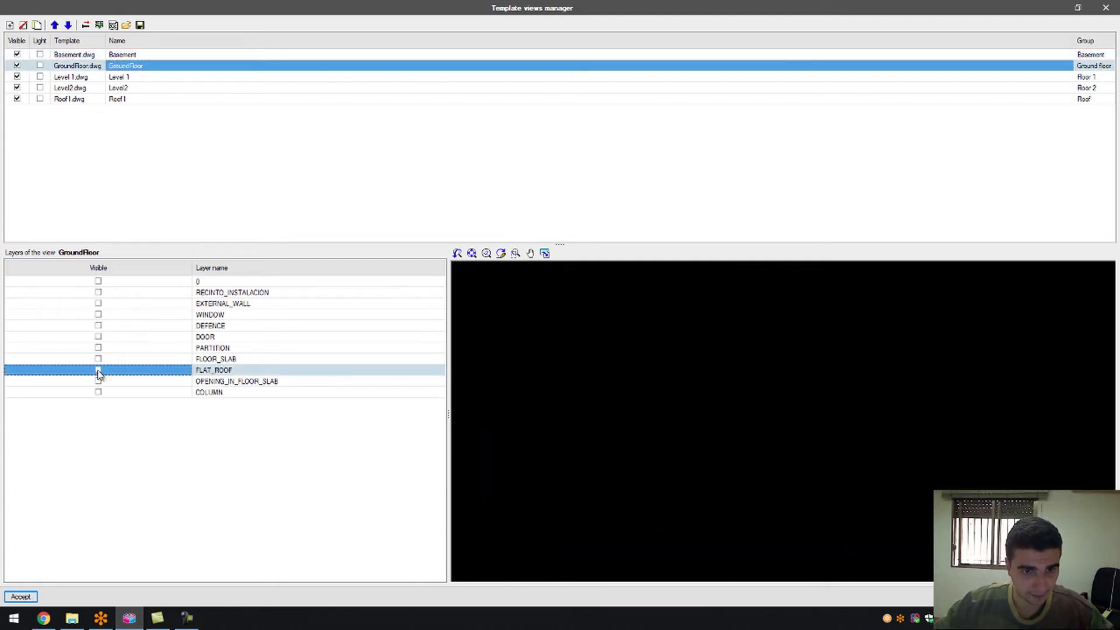
click(98, 382)
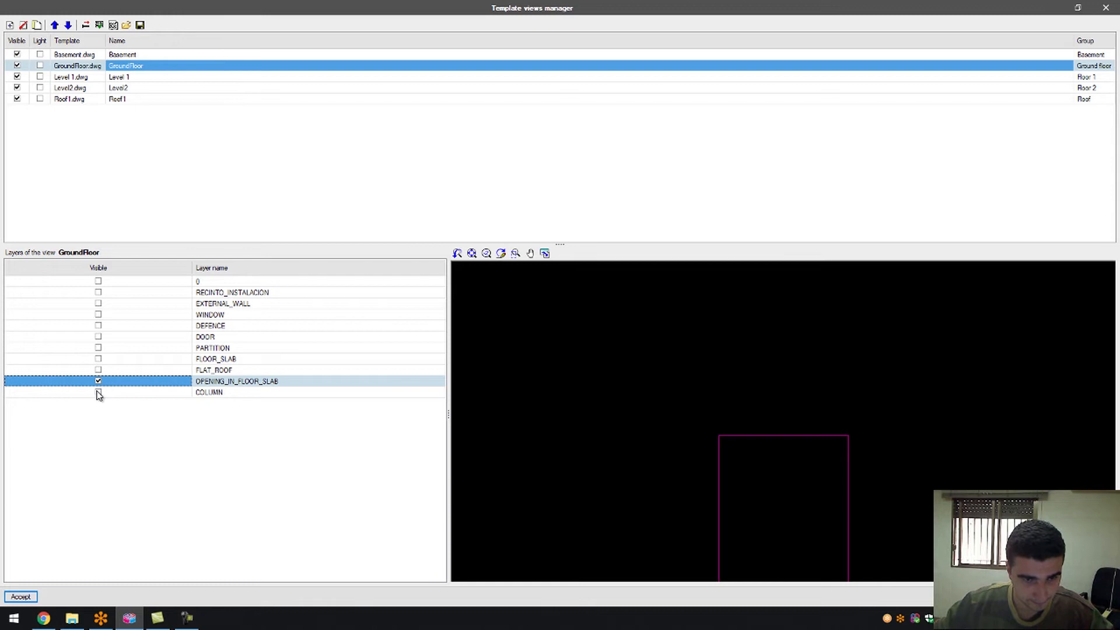
click(98, 359)
click(98, 360)
click(98, 348)
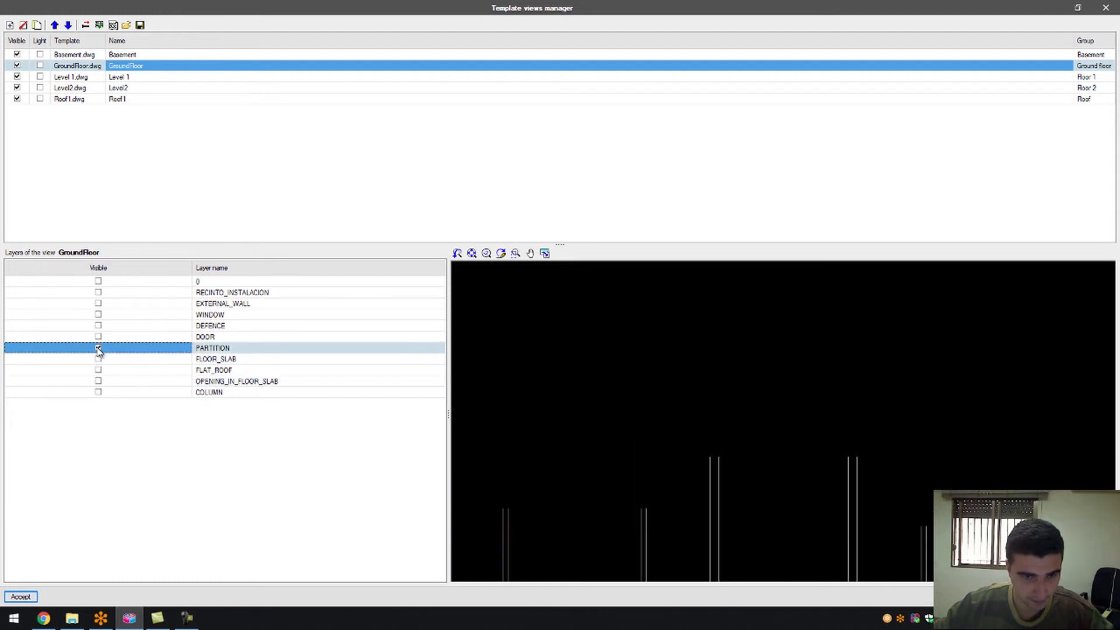
click(97, 337)
click(98, 348)
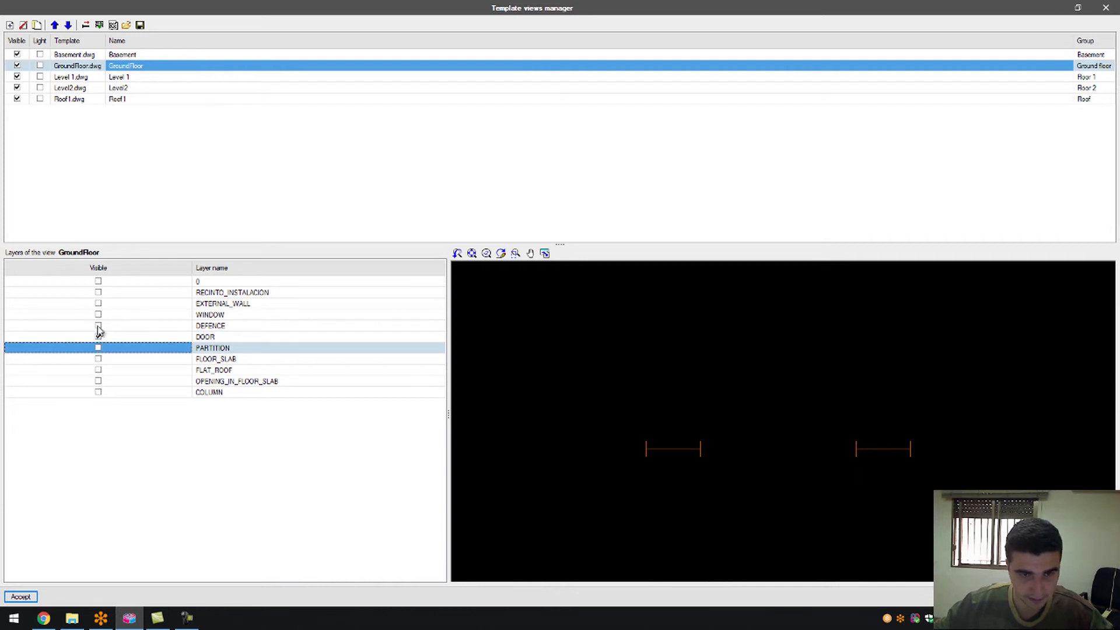
click(98, 326)
click(99, 326)
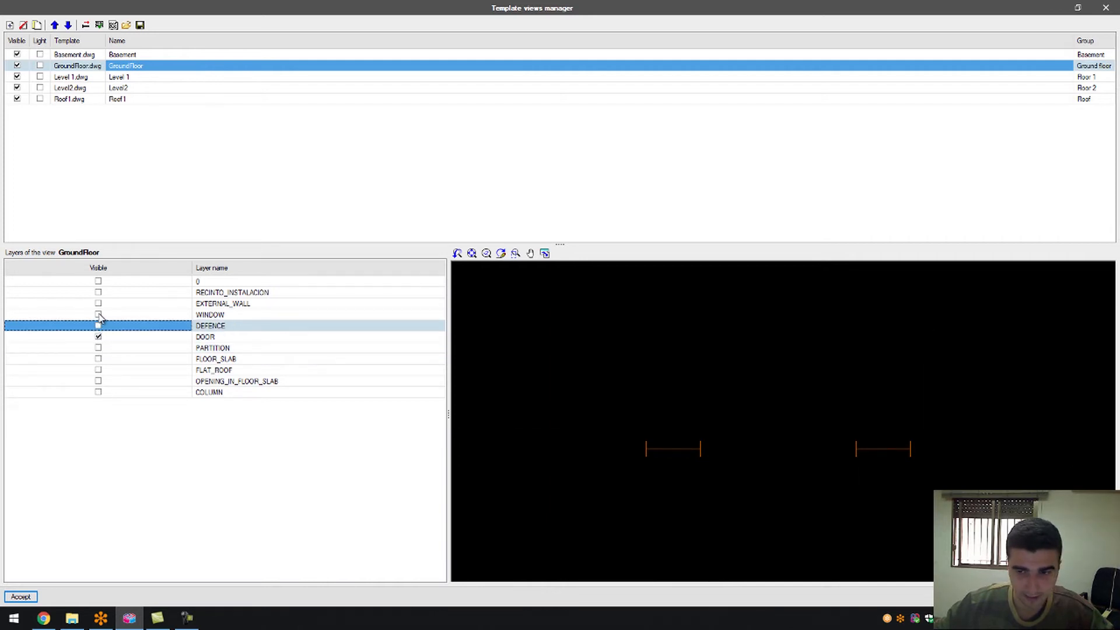
click(99, 315)
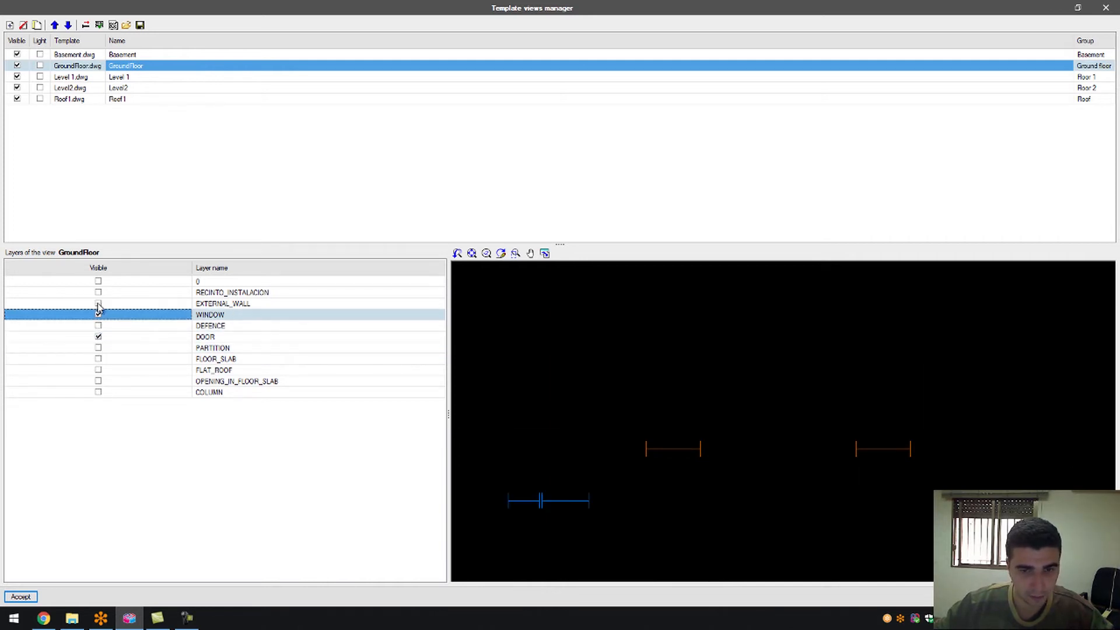
click(29, 595)
scroll(501, 514, up, 3)
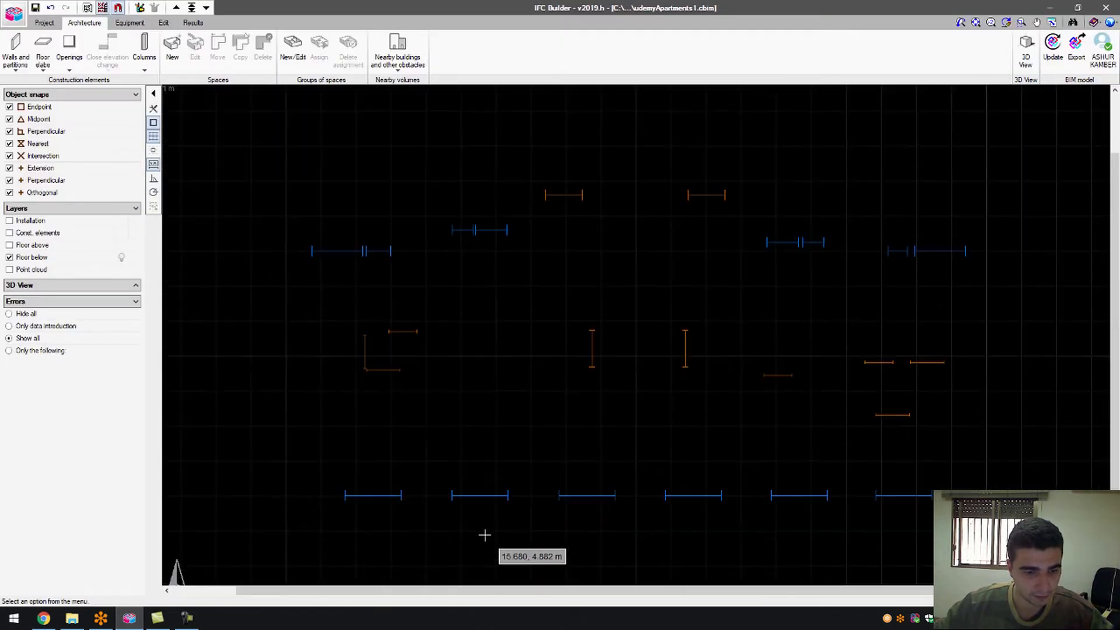
click(69, 67)
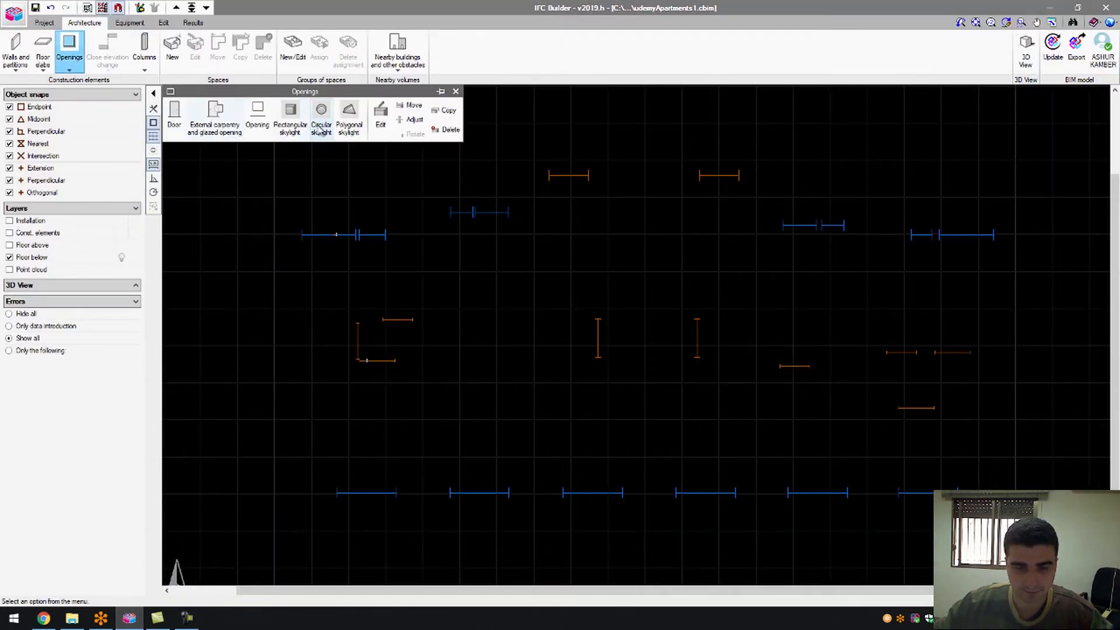
click(178, 129)
click(615, 326)
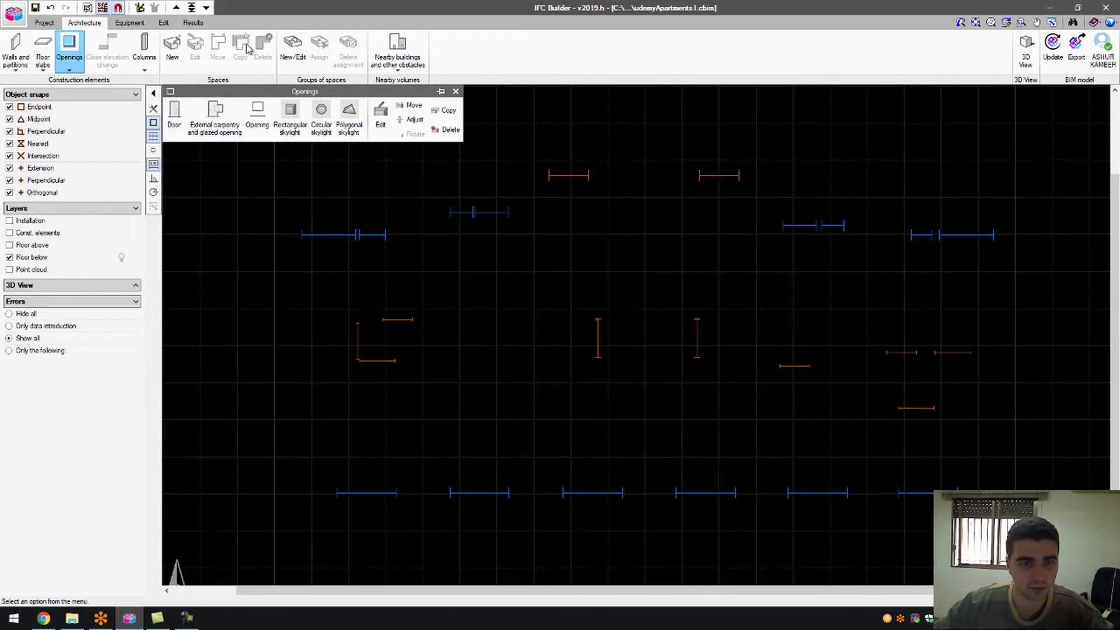
- Hide the WINDOW layer of the GroundFloor template view, leaving only the DOOR layer shown
click(102, 8)
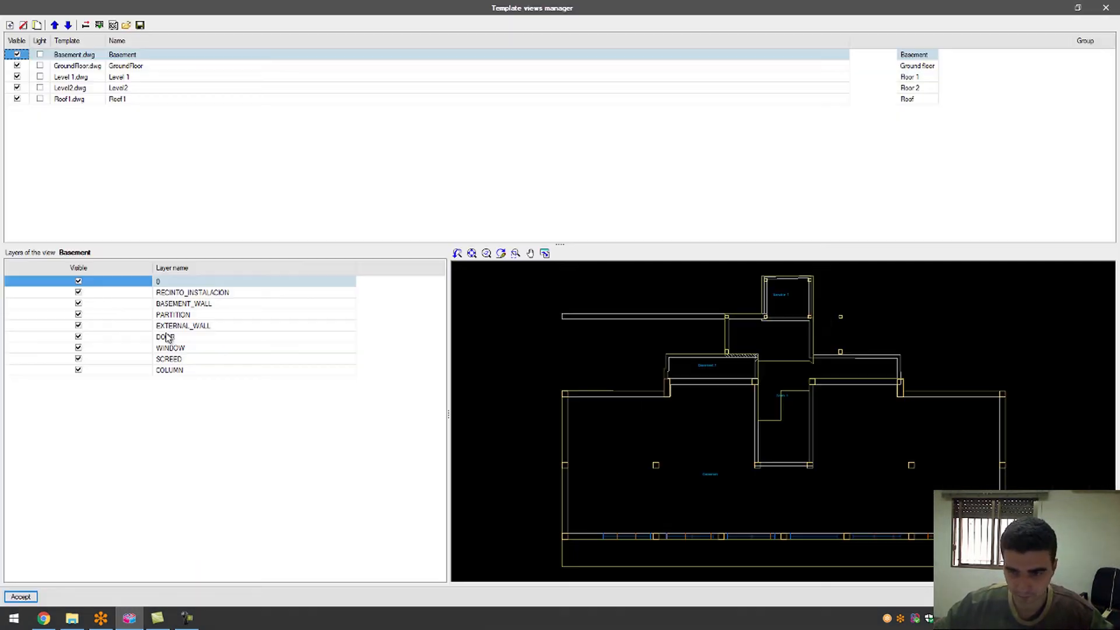
click(146, 66)
click(99, 315)
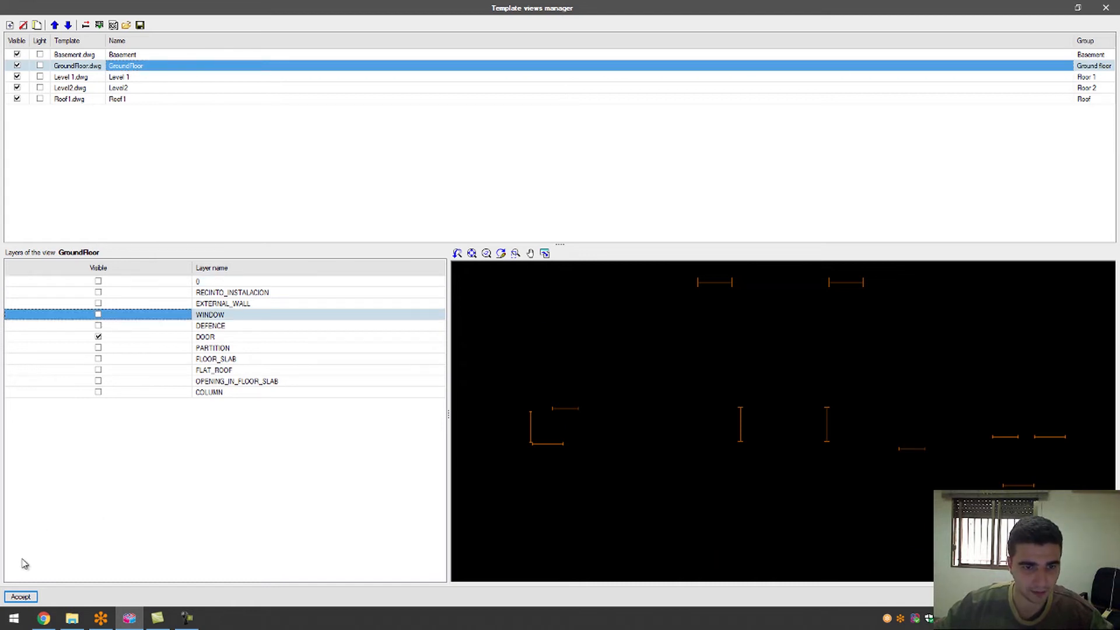
click(20, 596)
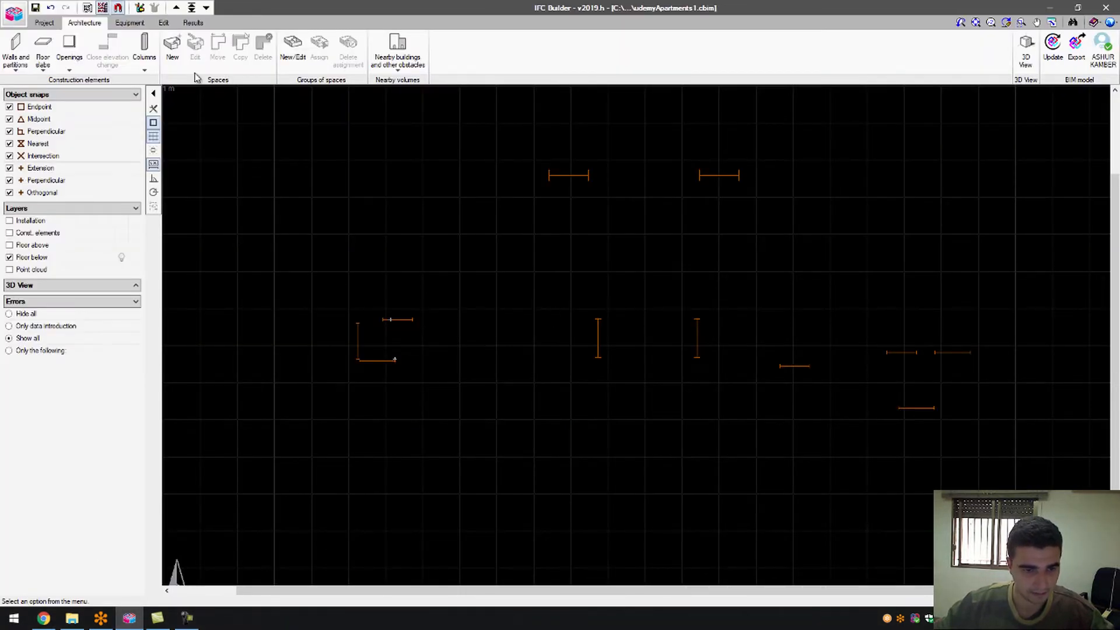
- Create a door type named GroundFloorDoor, 0.800 m wide and 2.030 m high, and start placing doors of that type
click(69, 52)
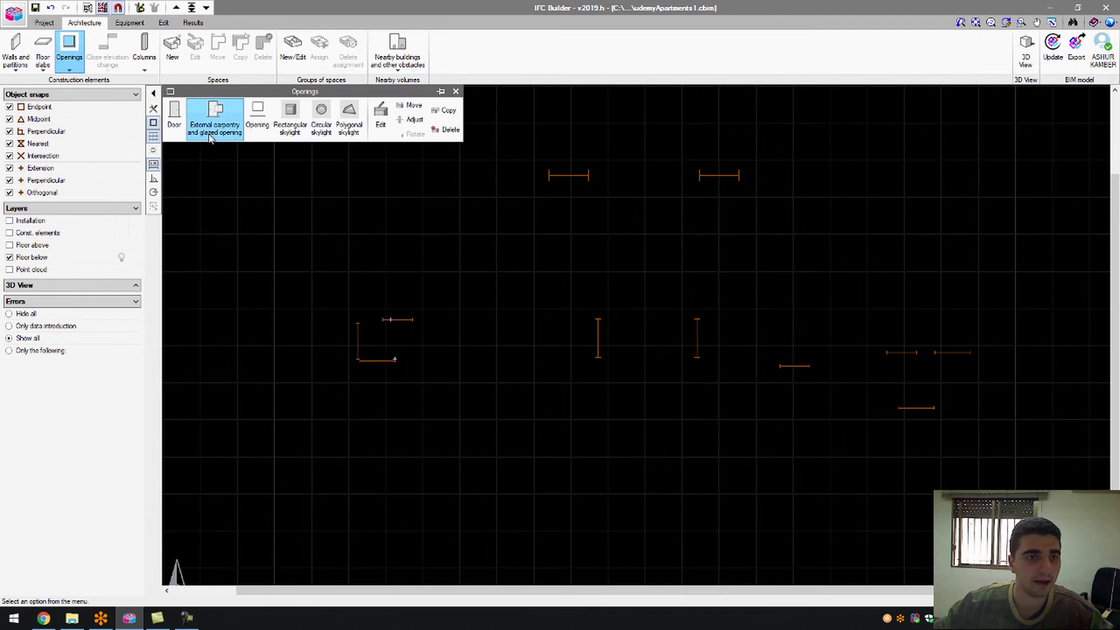
click(171, 124)
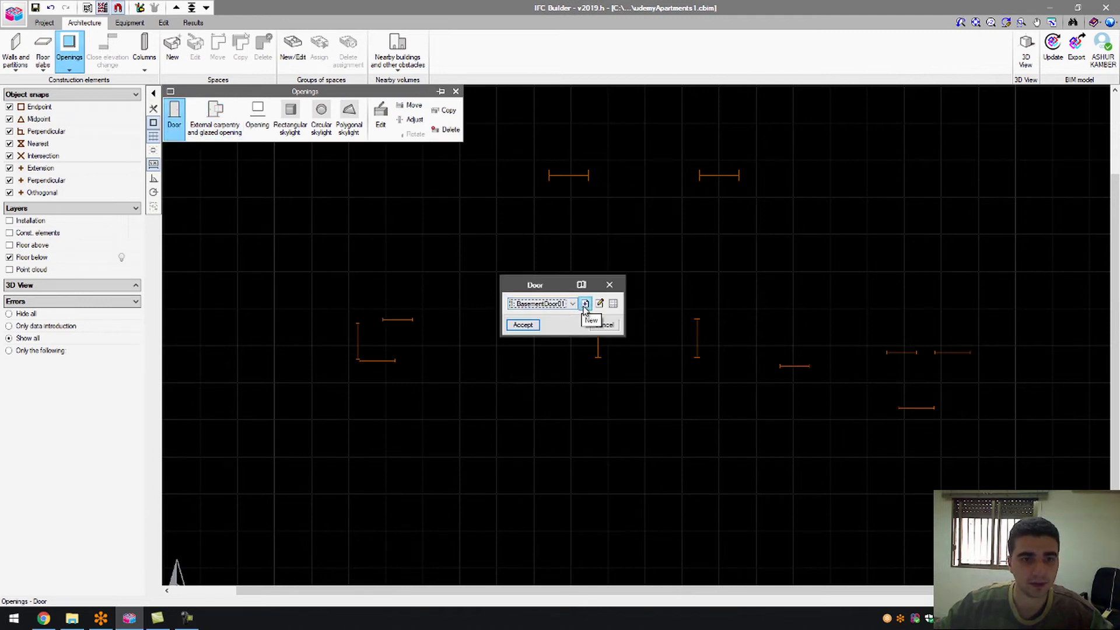
click(585, 304)
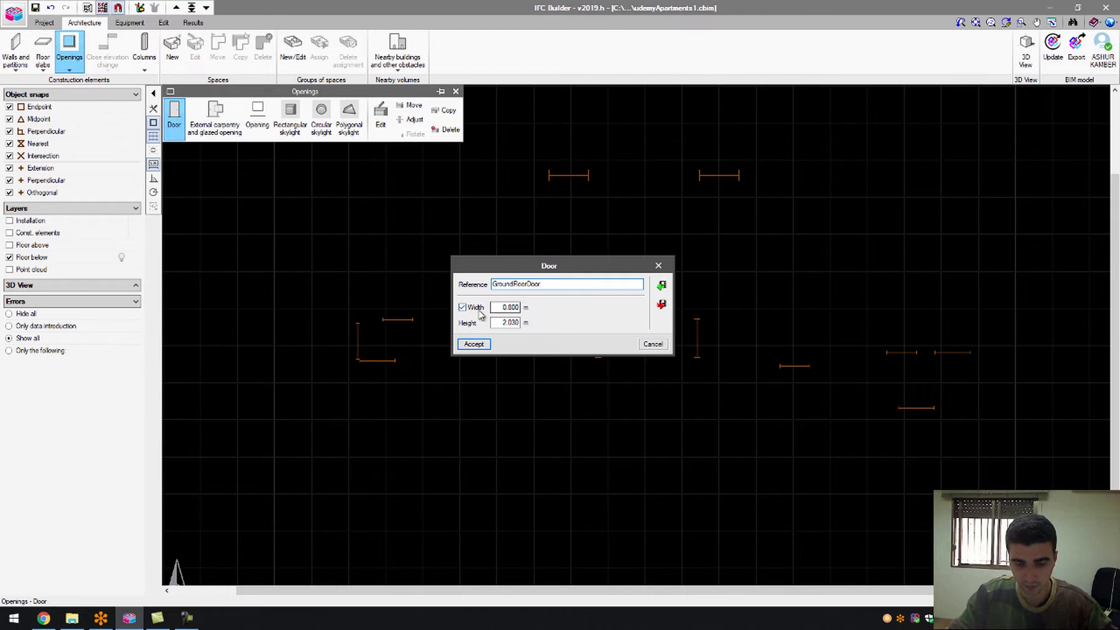
click(473, 344)
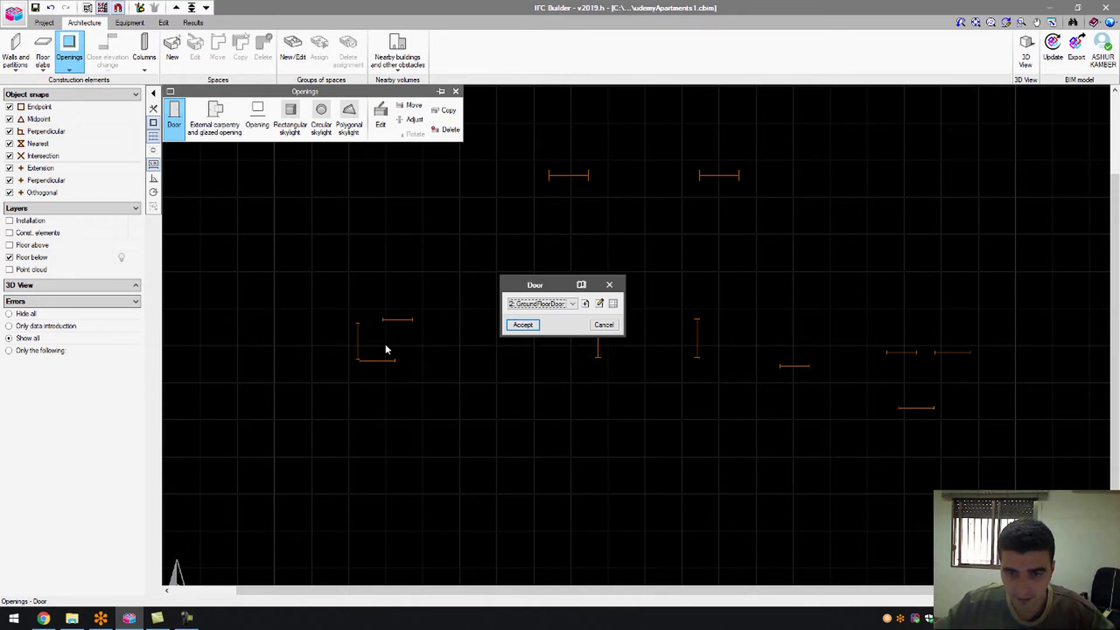
key(Return)
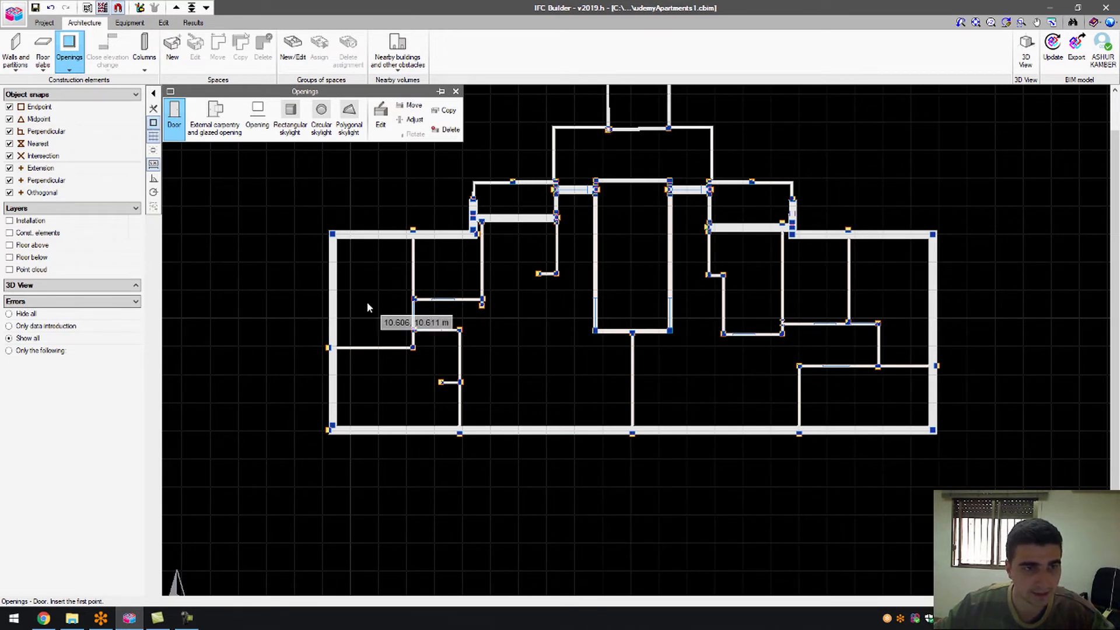
- Place a 0.800 m GroundFloorDoor door on the template door mark in the upper horizontal hallway partition of the left apartment
scroll(446, 302, up, 5)
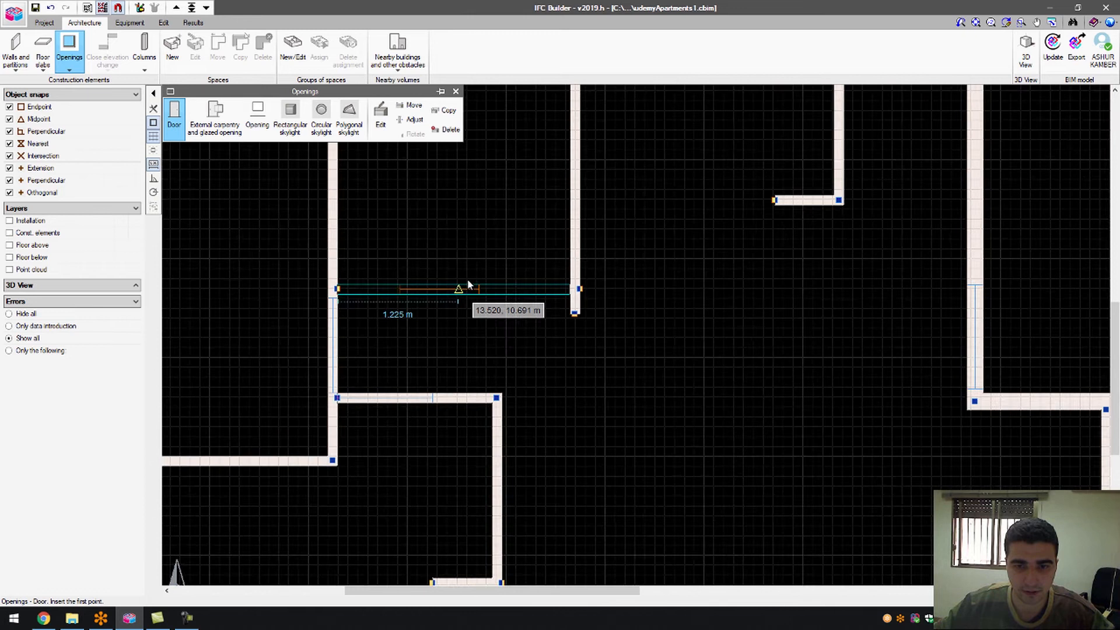
scroll(481, 290, up, 1)
click(481, 292)
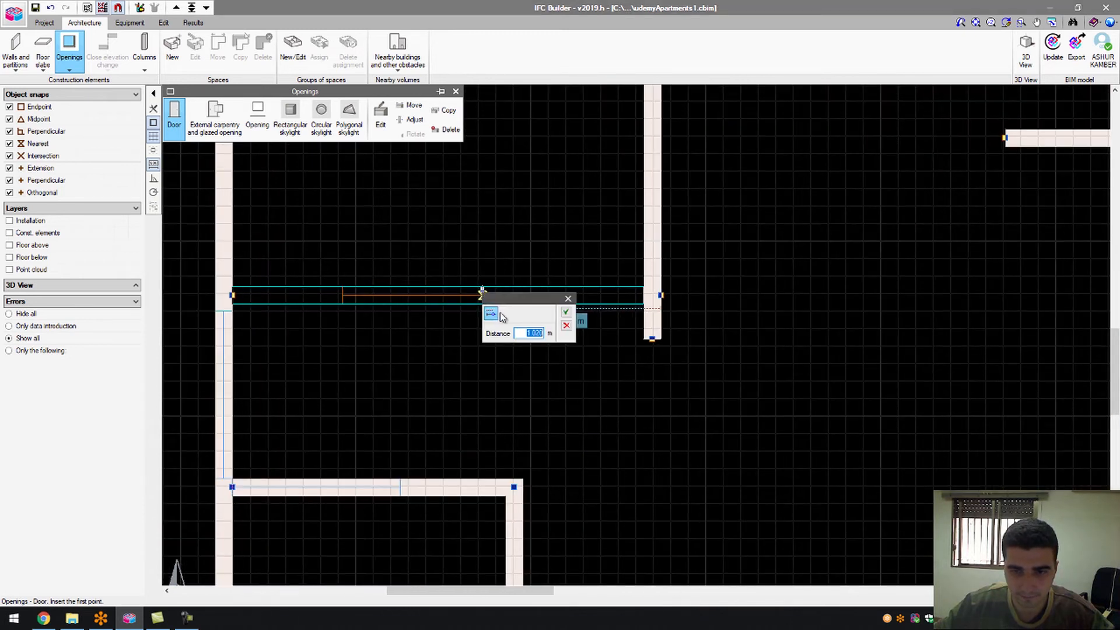
key(Return)
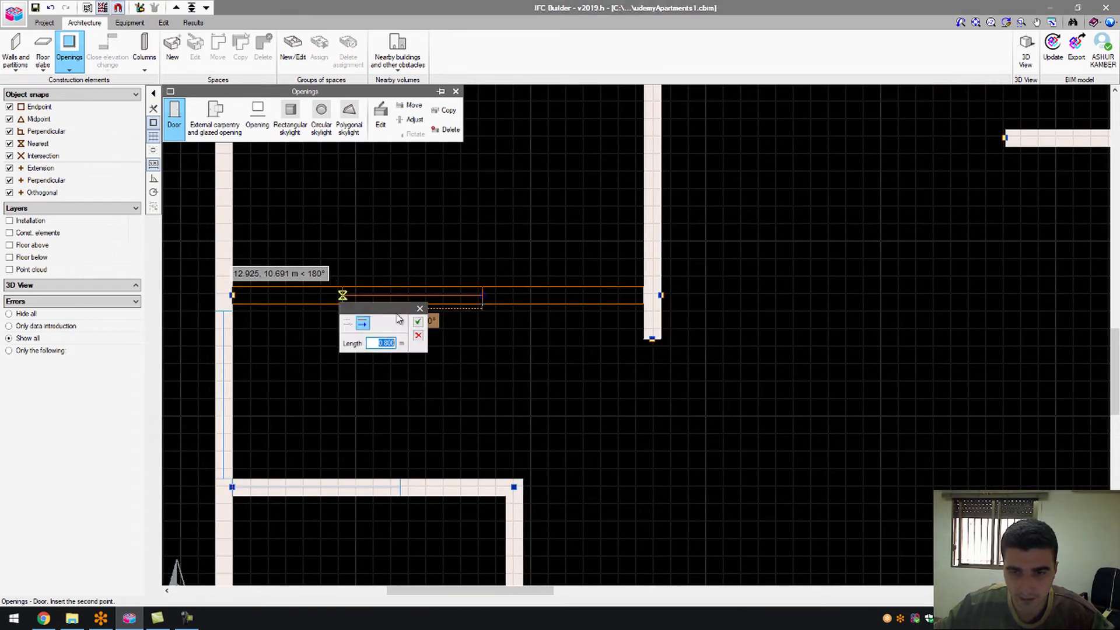
click(417, 322)
click(522, 322)
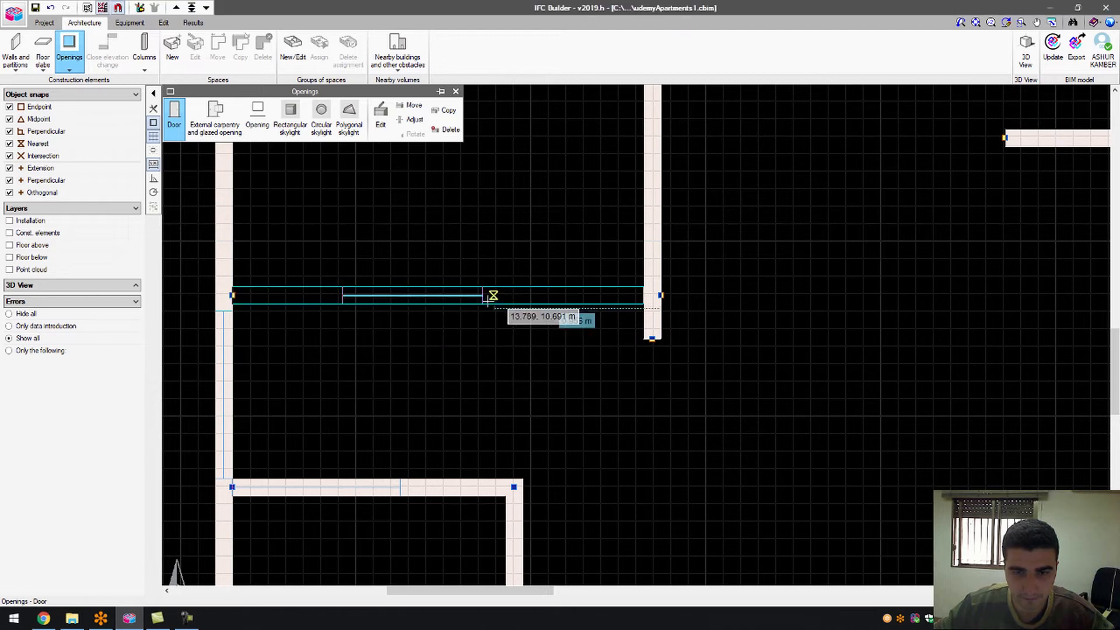
click(481, 295)
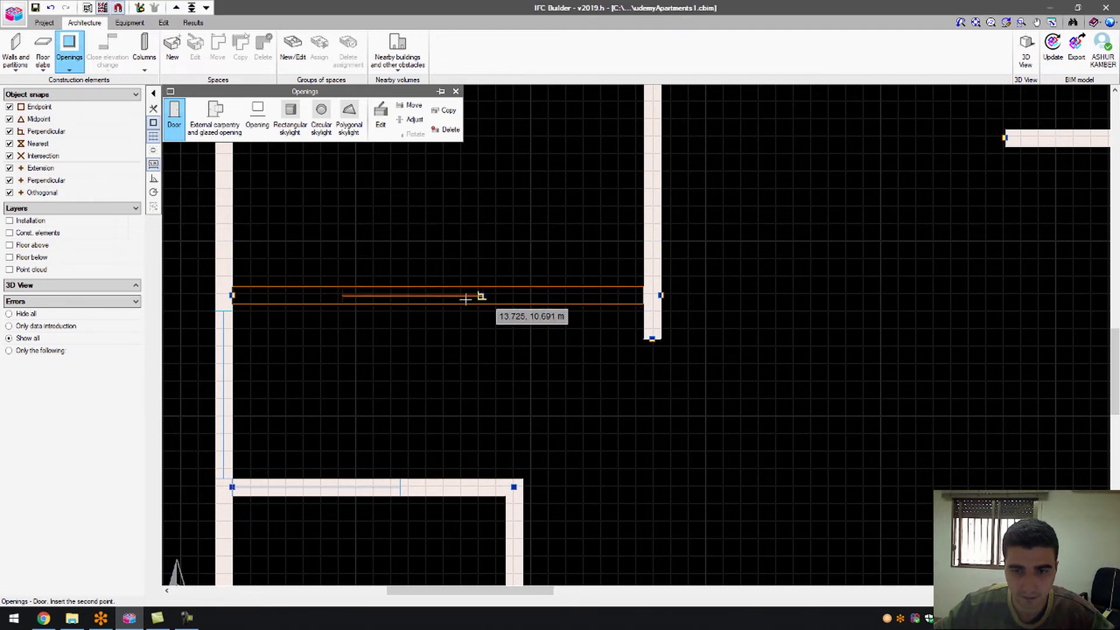
click(362, 295)
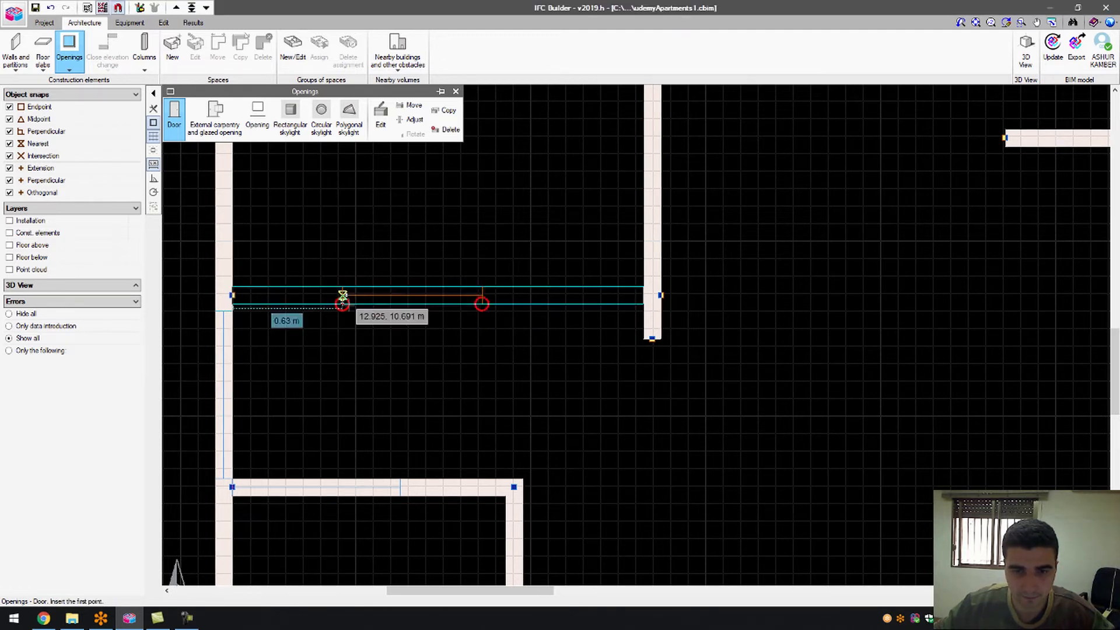
click(445, 128)
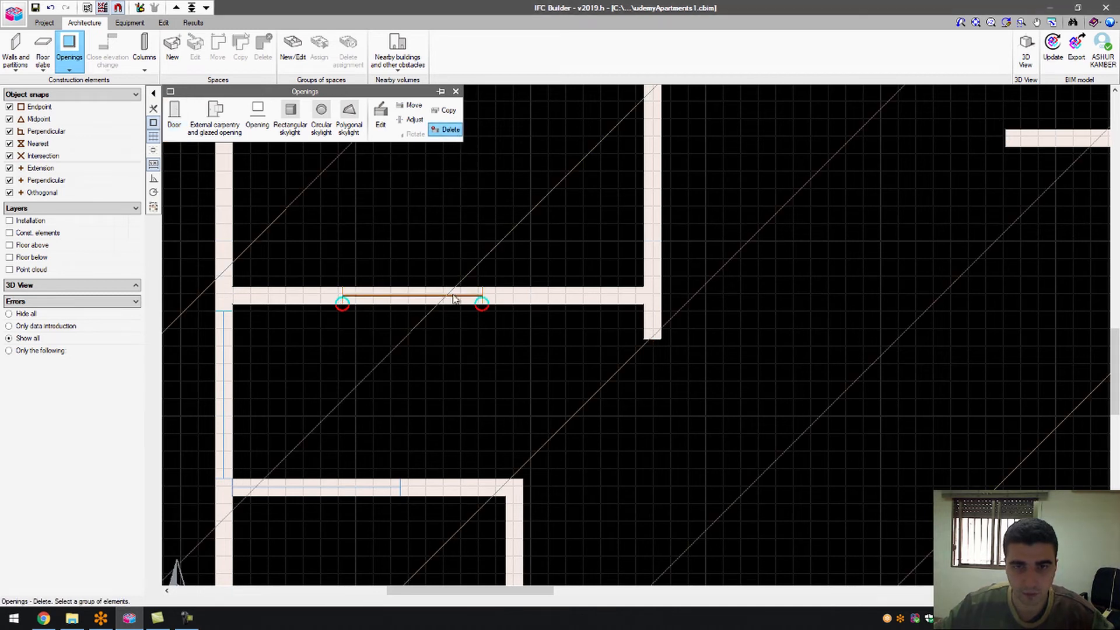
click(169, 131)
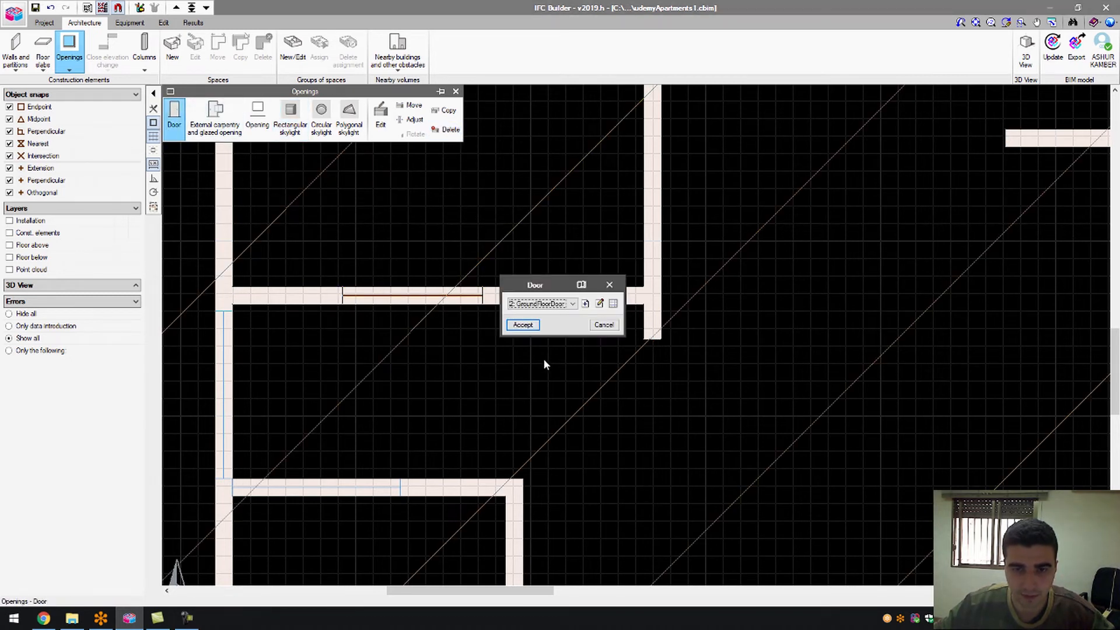
click(533, 330)
- Try to place a 0.96 m door in the left apartment's lower hallway partition, starting at its junction with the vertical partition
scroll(656, 380, down, 3)
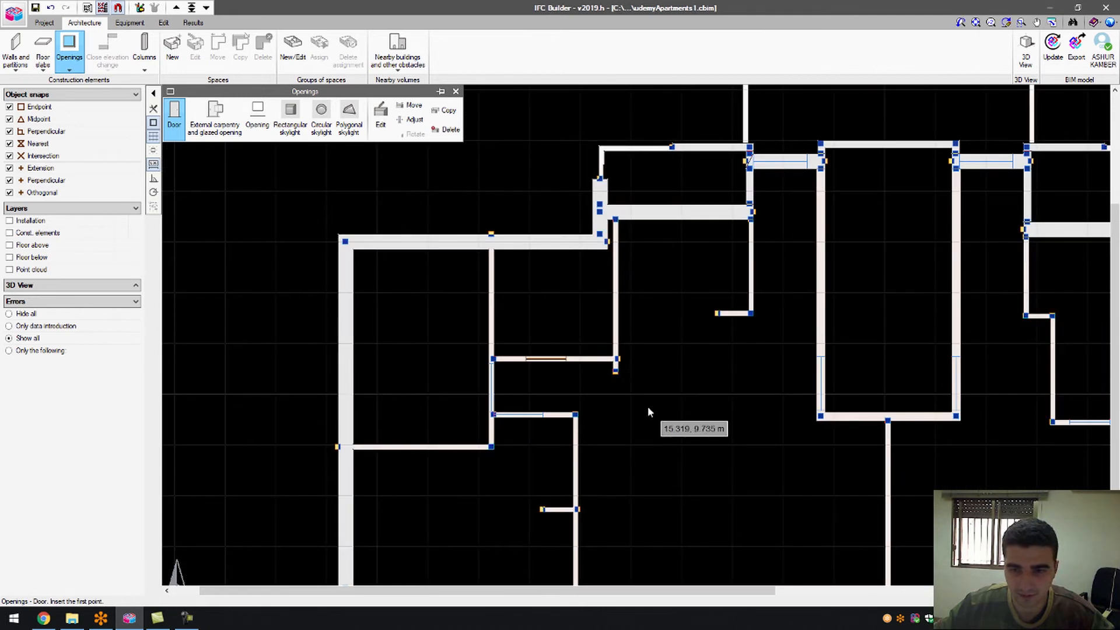
scroll(521, 414, up, 4)
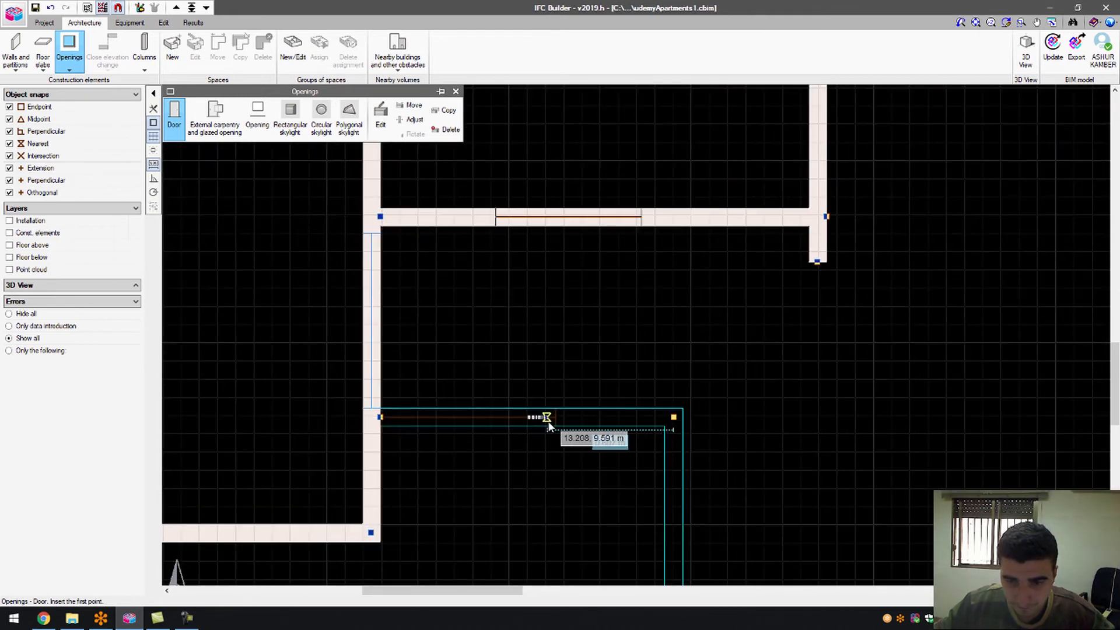
click(555, 418)
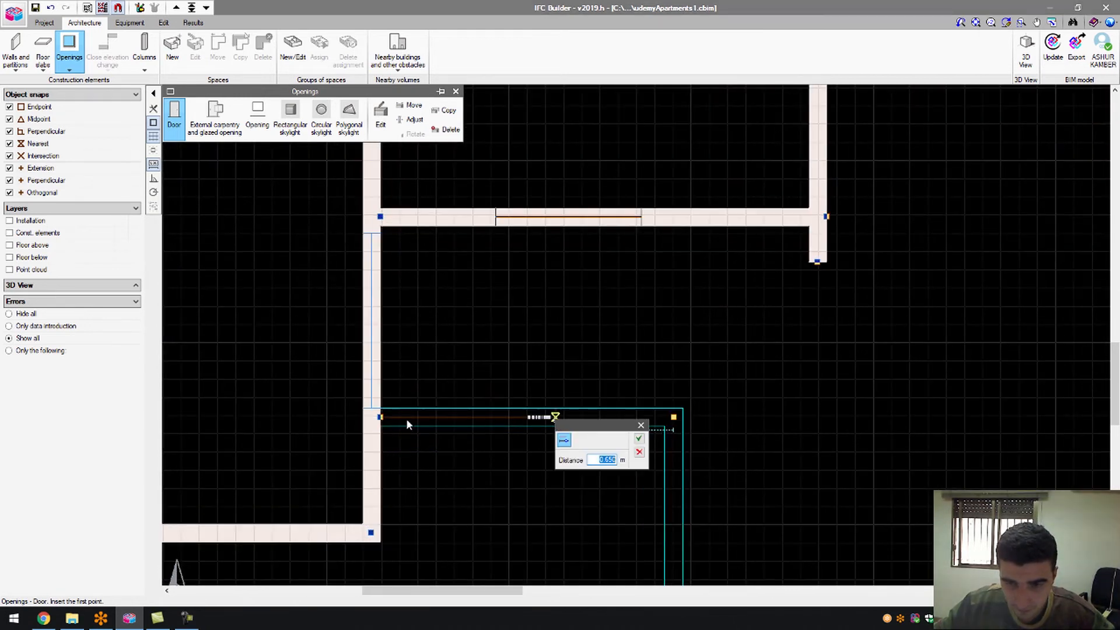
click(639, 451)
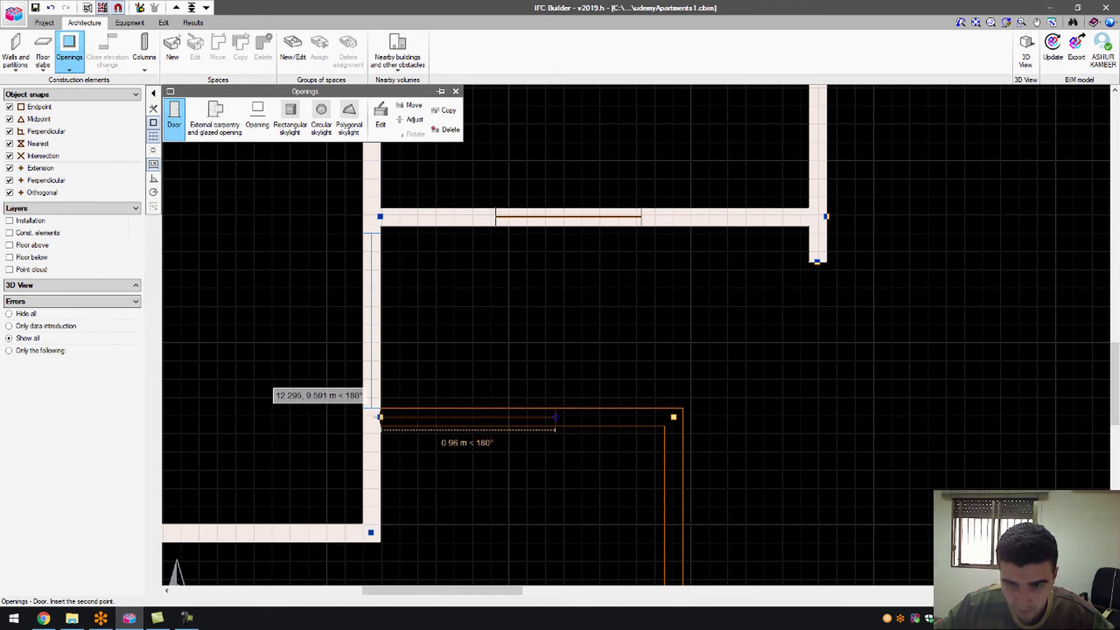
click(379, 416)
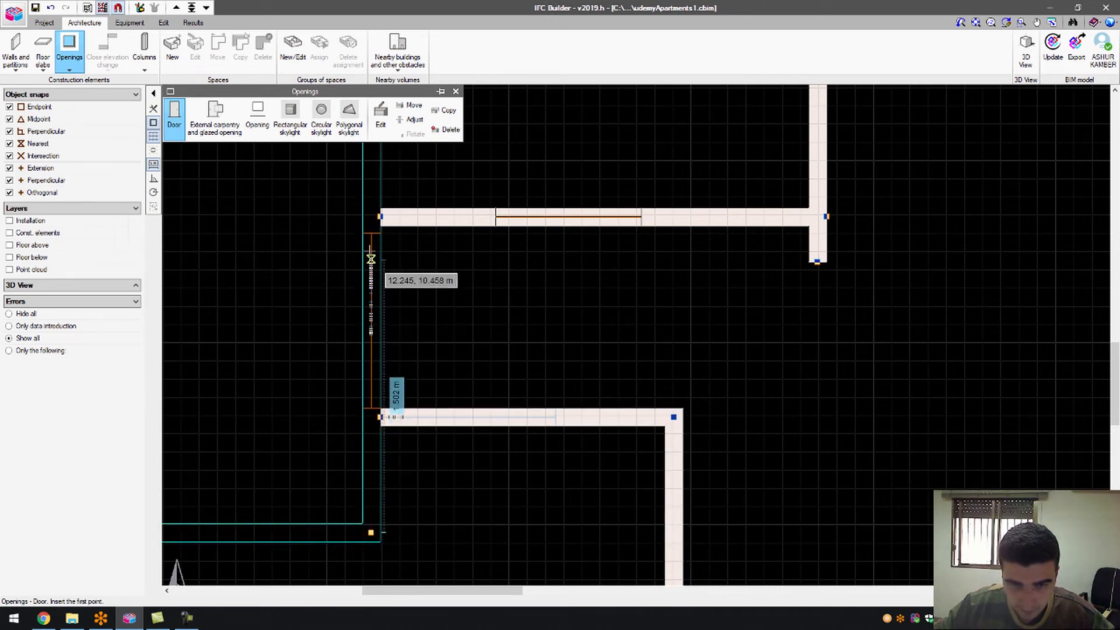
- Place a 0.96 m door in the left apartment's vertical partition, between the two horizontal hallway partitions
click(371, 233)
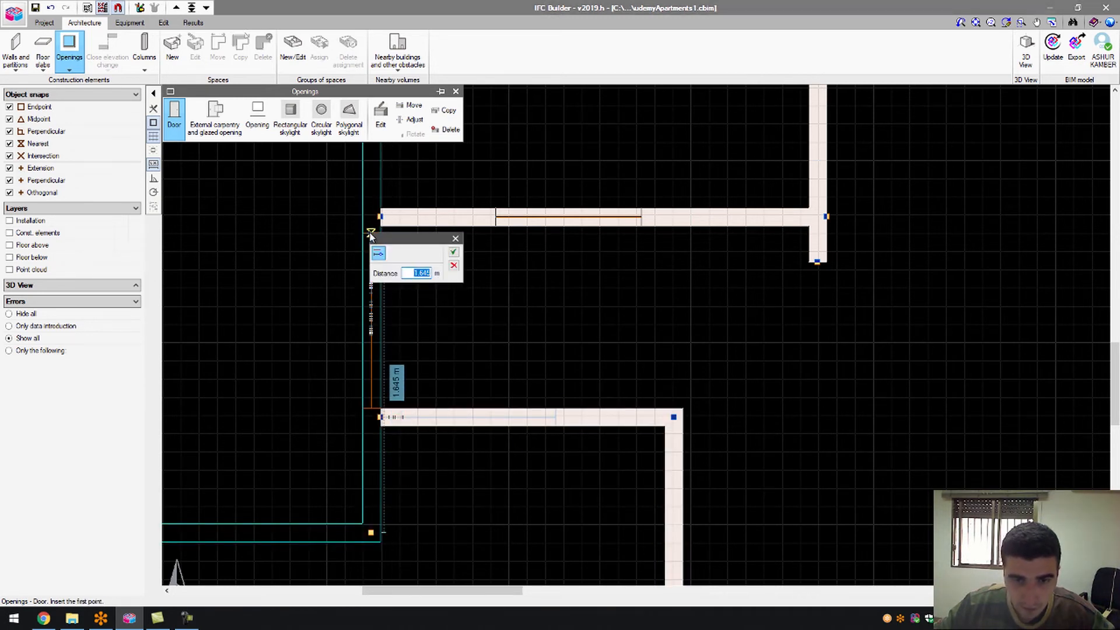
click(452, 252)
click(371, 406)
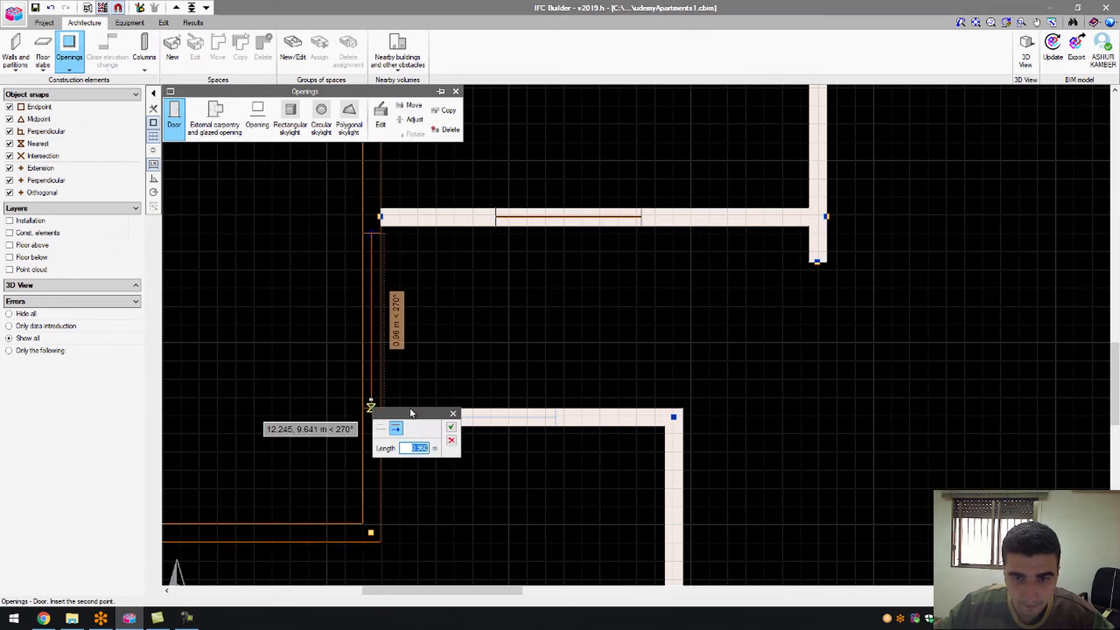
click(450, 430)
- Place a 1.05 m door in the left wall of the central core, on the template door mark near its lower corner
scroll(450, 446, down, 4)
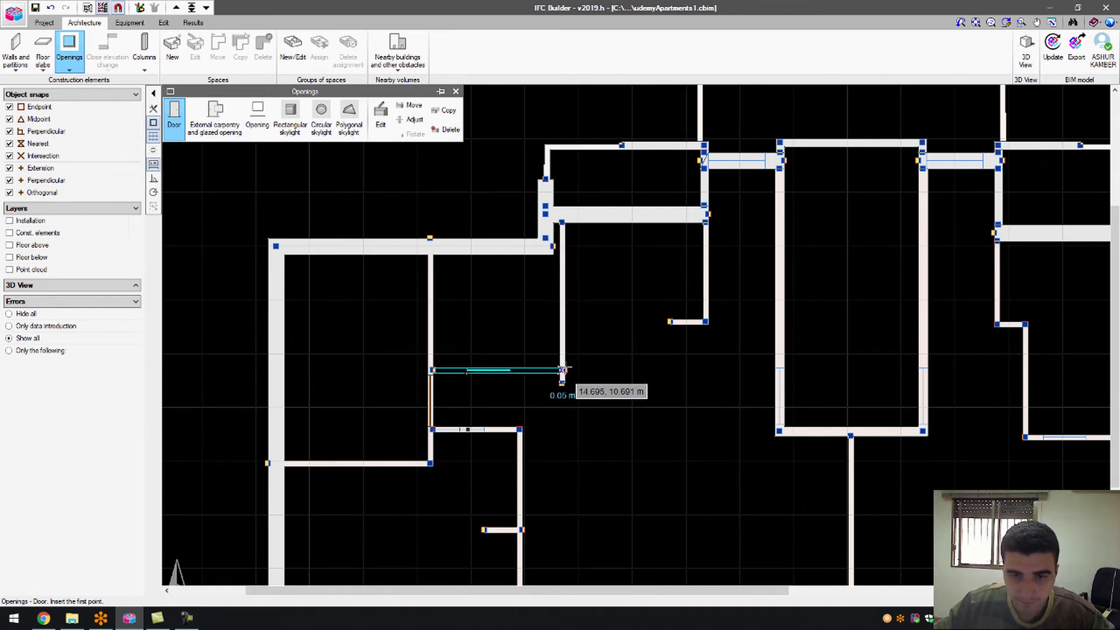
scroll(476, 397, down, 4)
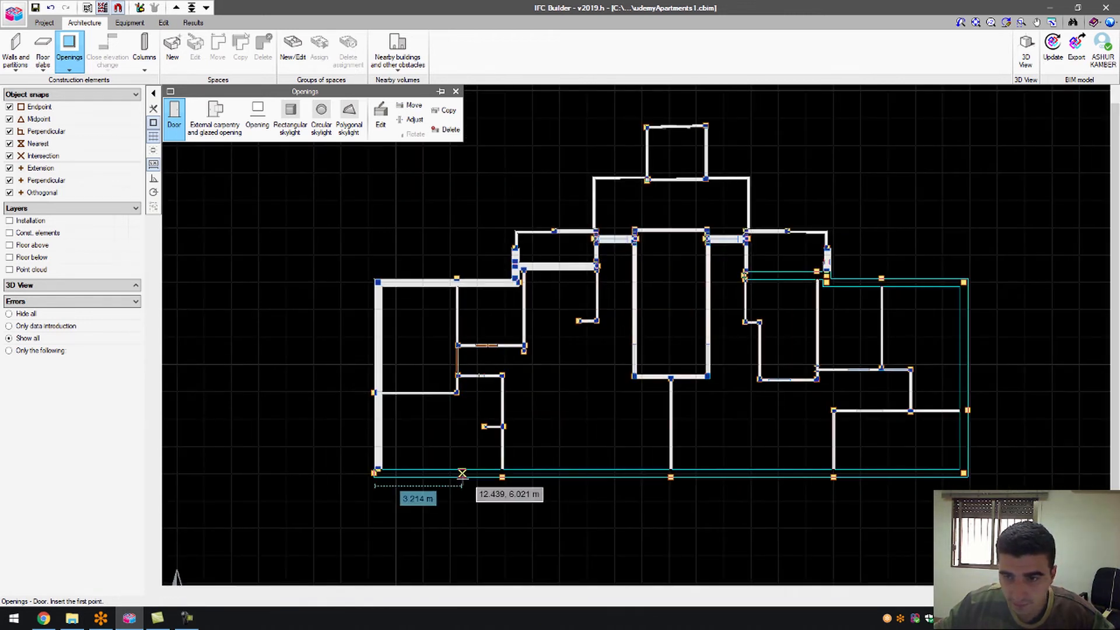
scroll(463, 475, up, 5)
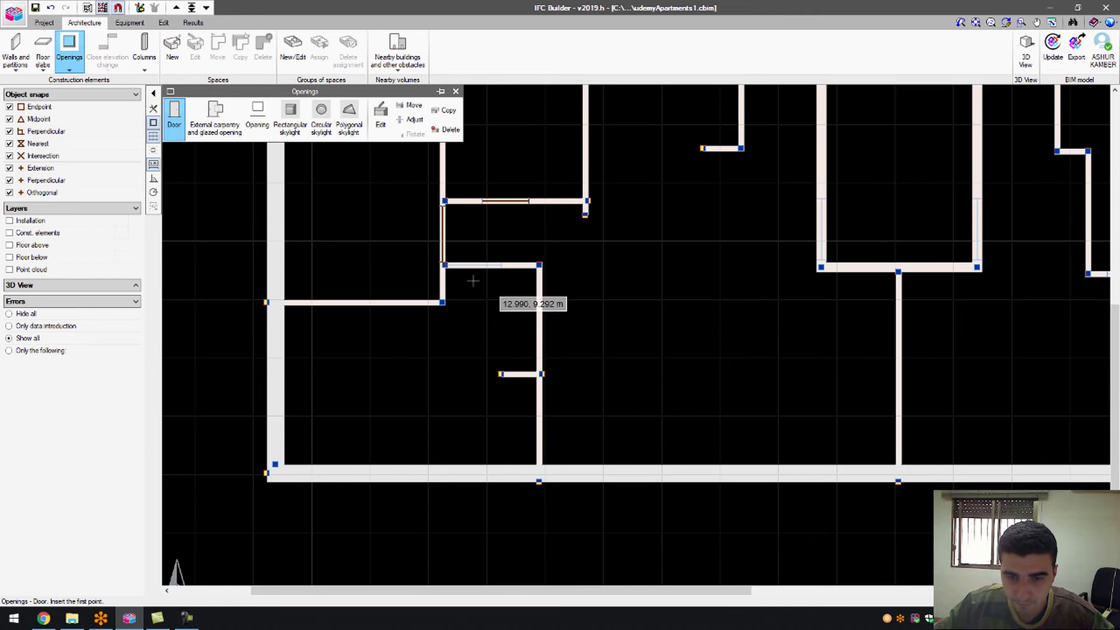
scroll(442, 302, down, 3)
scroll(743, 370, up, 4)
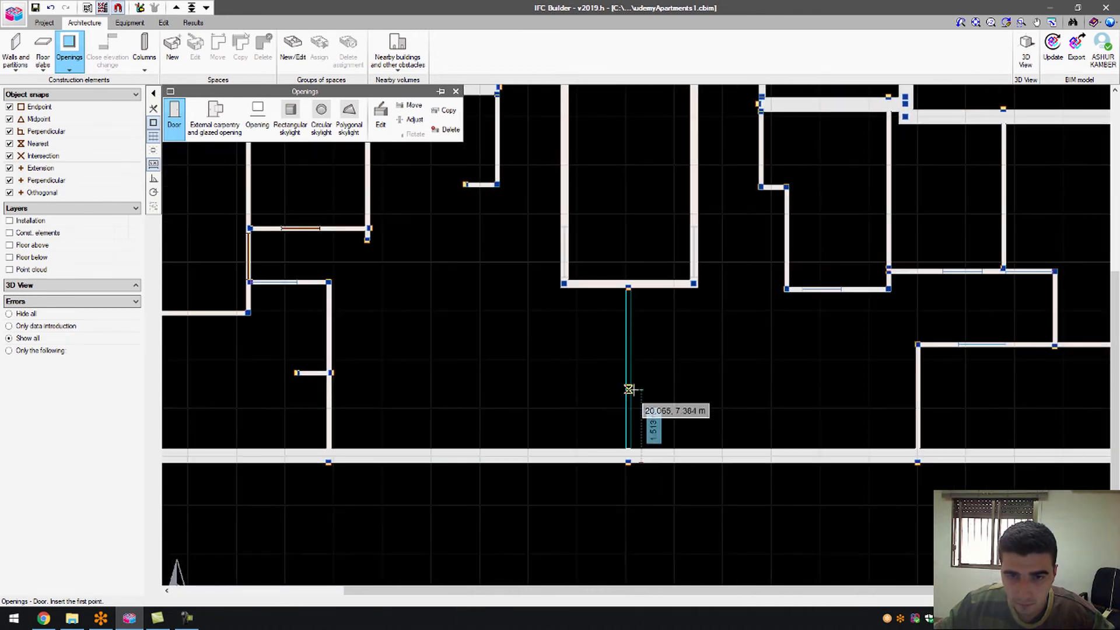
scroll(580, 268, up, 3)
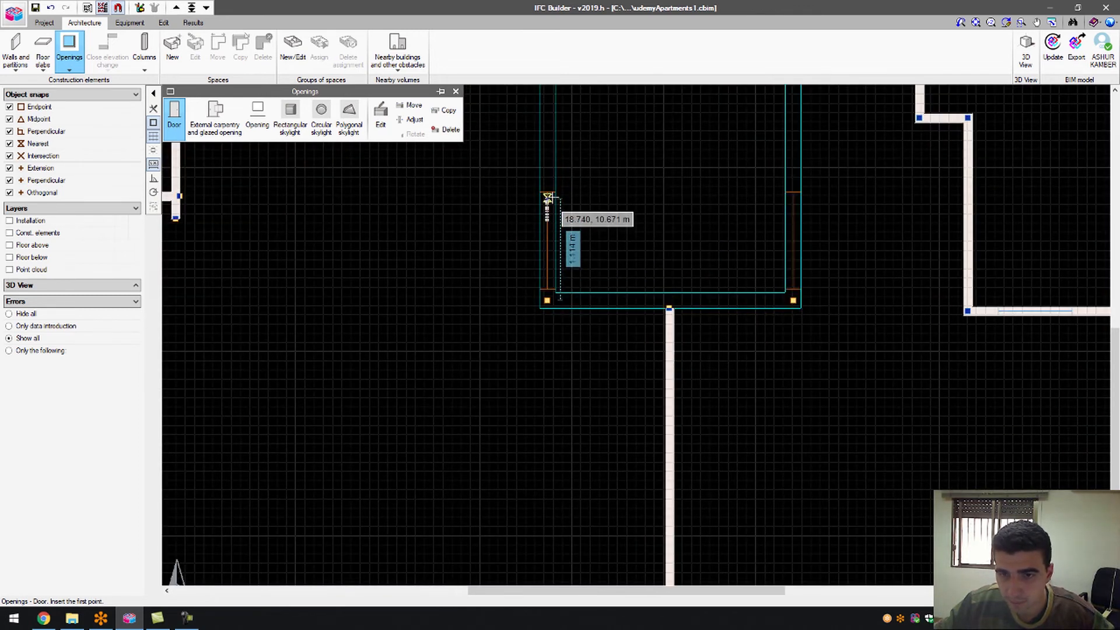
click(547, 192)
click(632, 212)
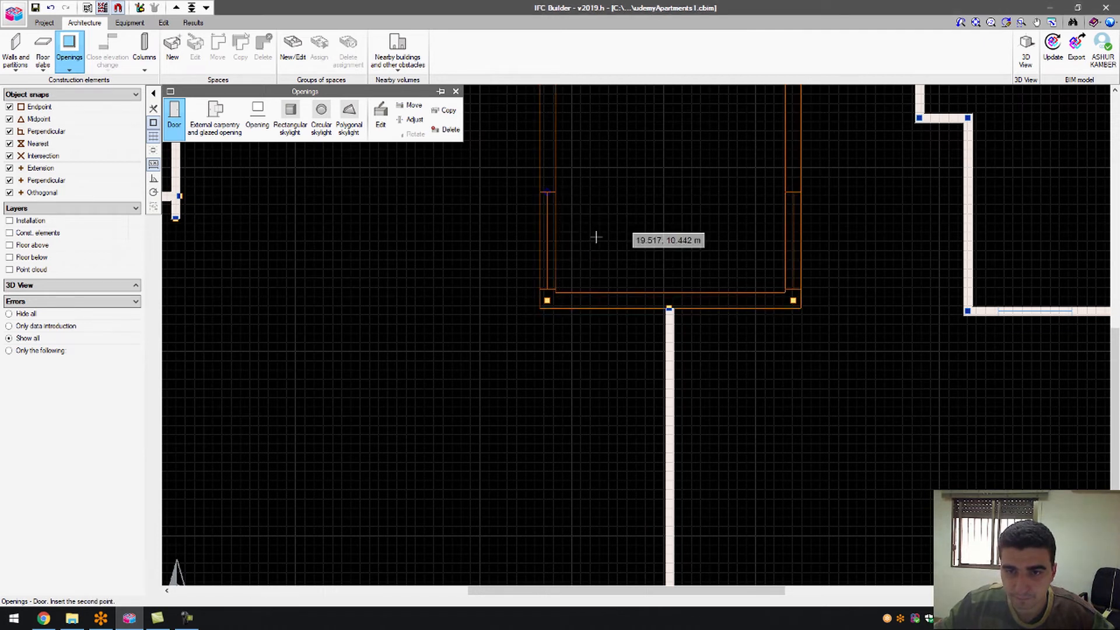
click(548, 288)
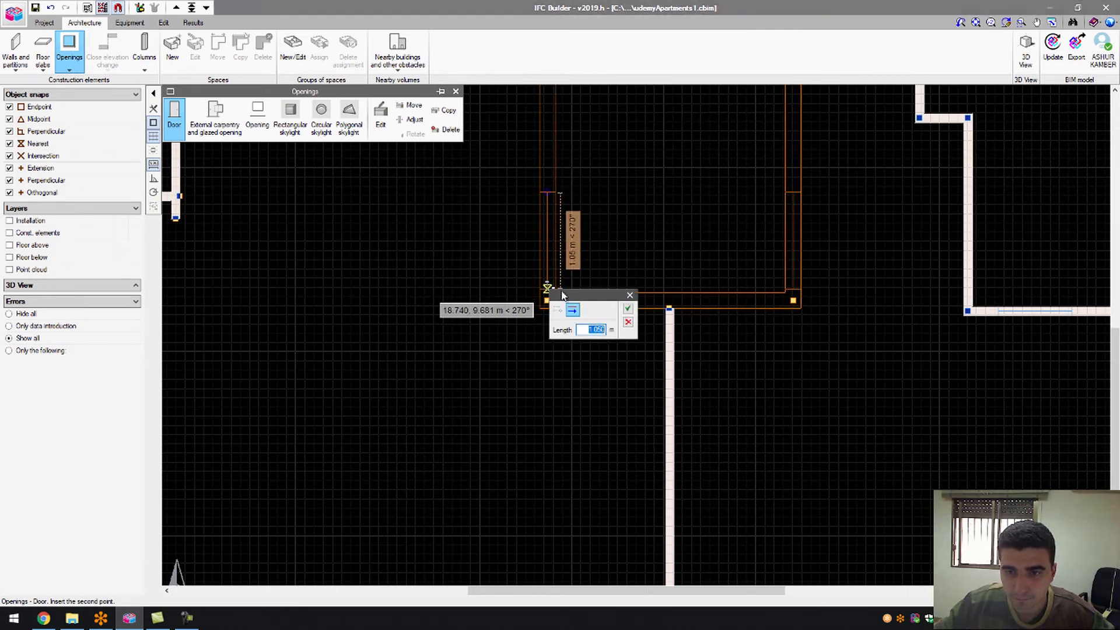
click(628, 311)
- Place a door spanning the template door mark in the right wall of the central core, near its lower corner
scroll(505, 307, down, 3)
scroll(693, 302, up, 3)
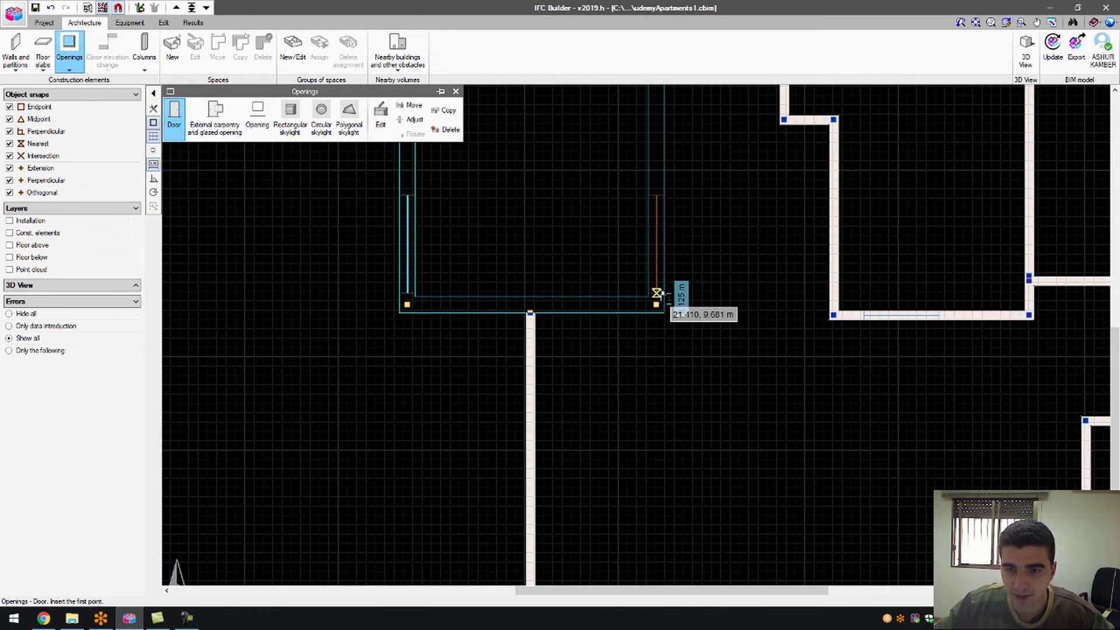
click(657, 292)
click(742, 316)
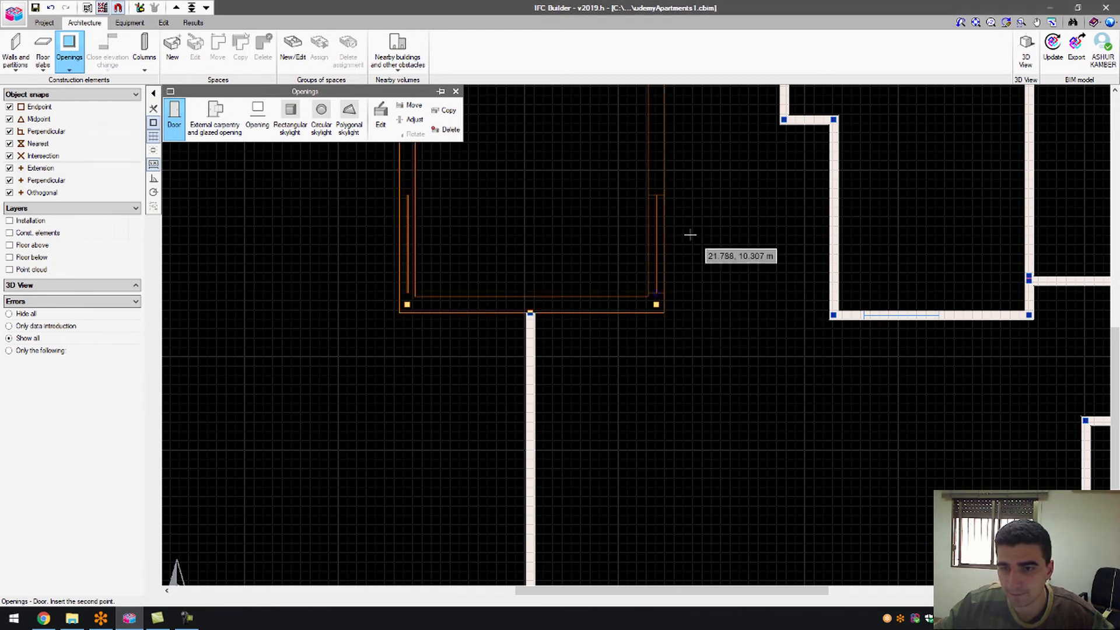
click(657, 195)
click(736, 216)
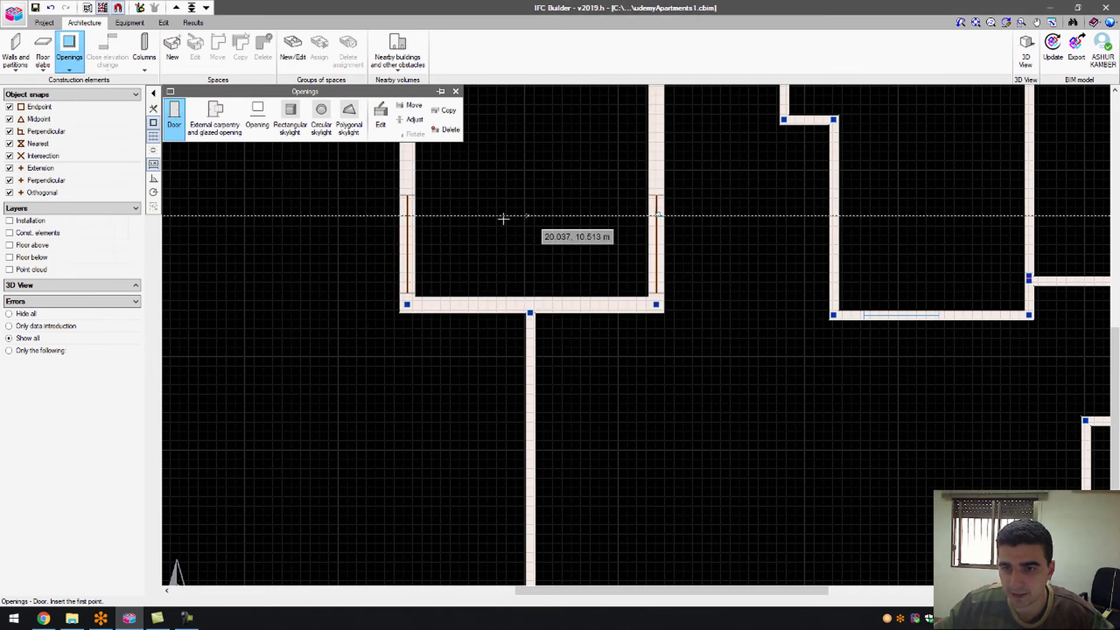
- Place a 0.96 m door in the horizontal partition above the lower-right room of the right apartment
scroll(502, 217, down, 3)
scroll(750, 313, up, 4)
scroll(824, 283, up, 1)
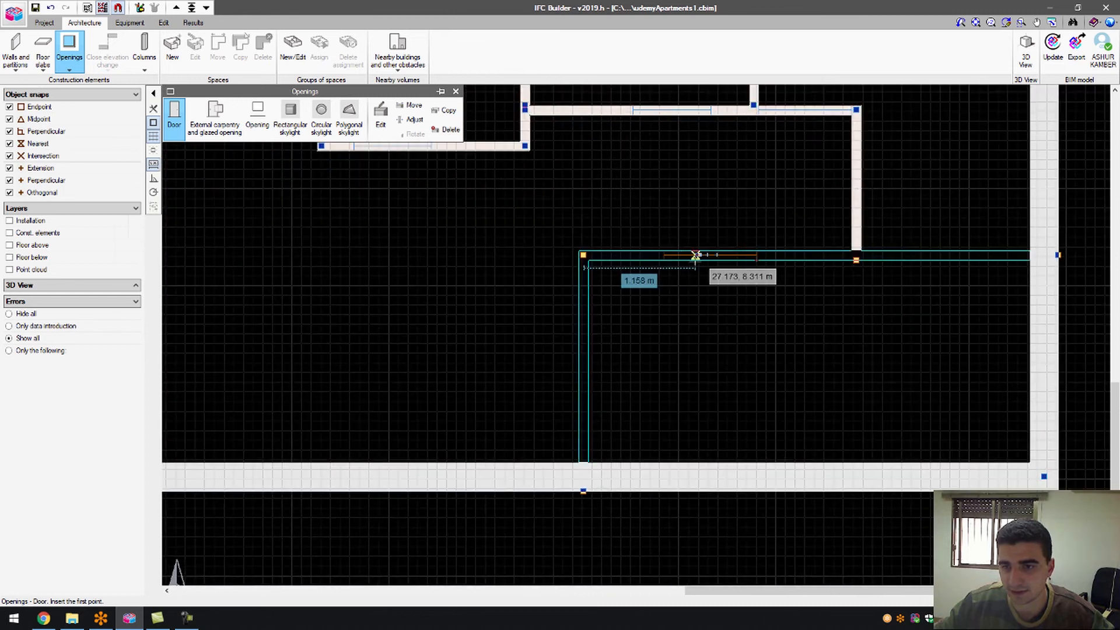
click(665, 257)
click(750, 282)
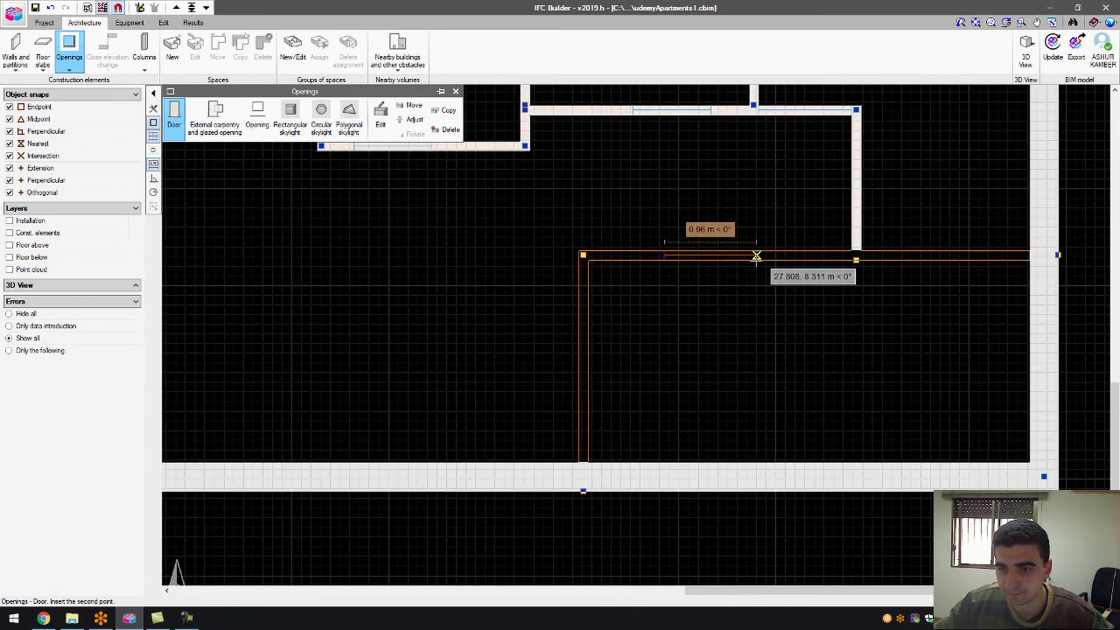
click(758, 258)
click(837, 282)
- Place a 0.96 m door at the right end of the right apartment's upper hallway partition, between its corner and the vertical partition
scroll(737, 320, down, 3)
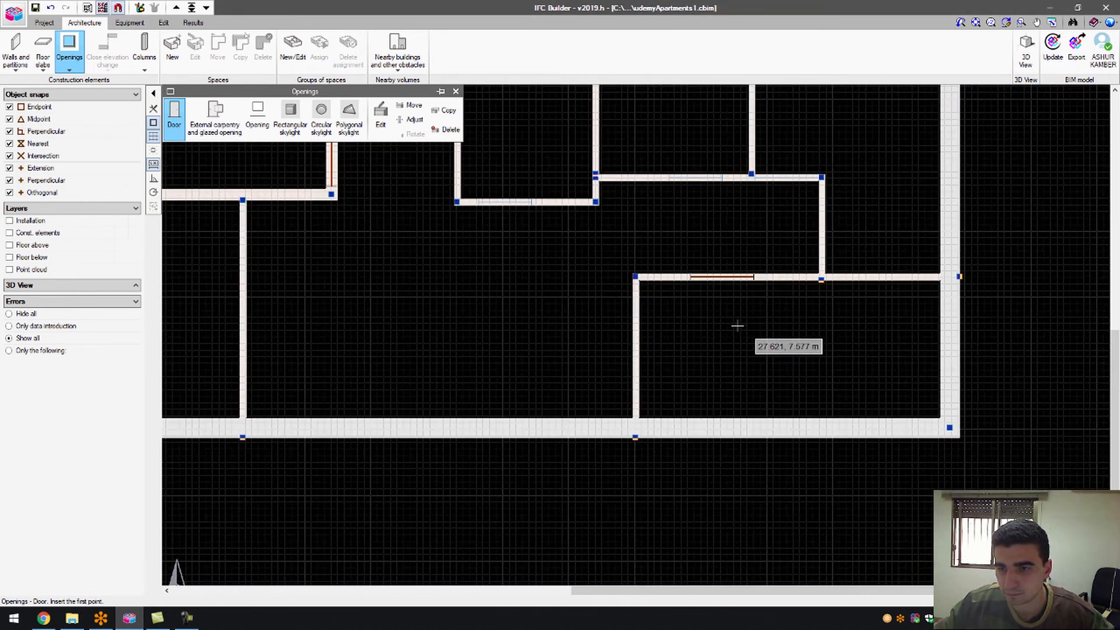
scroll(812, 113, up, 3)
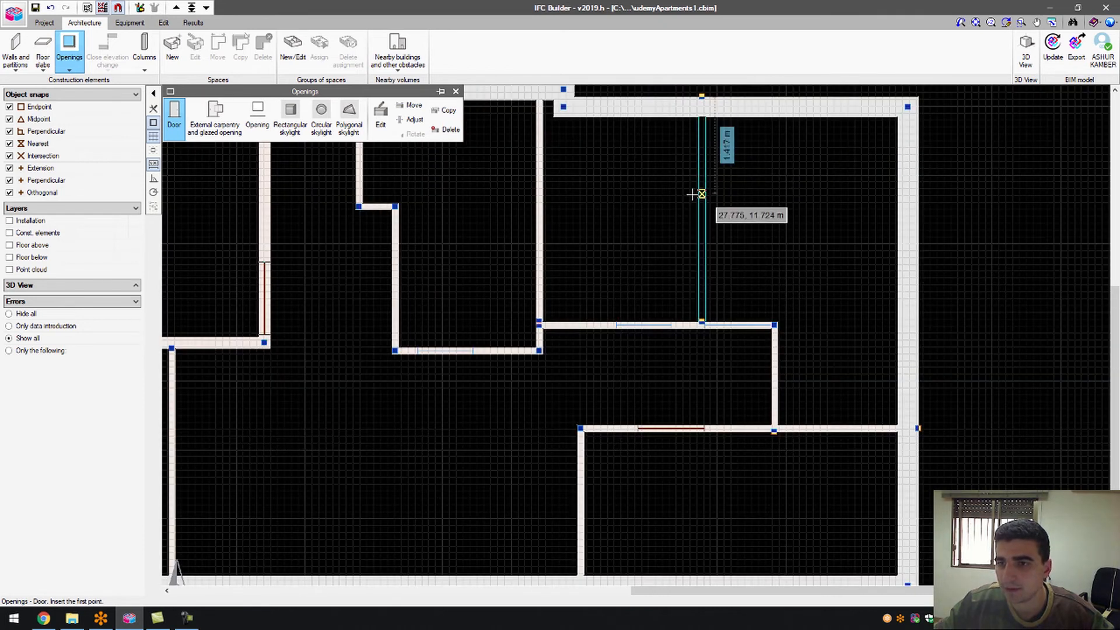
scroll(737, 325, up, 4)
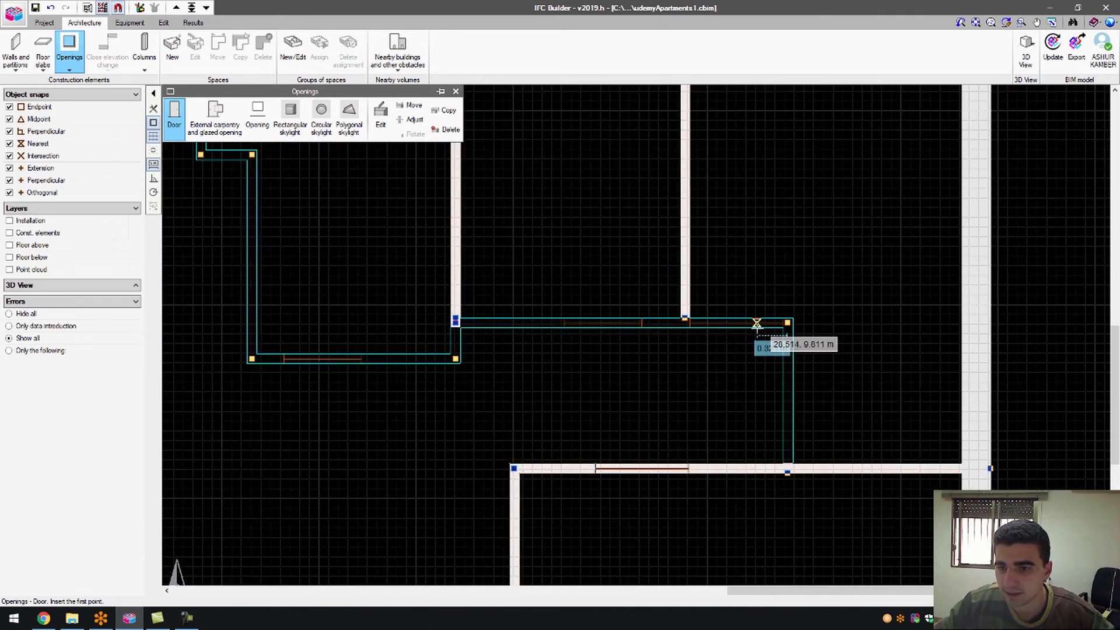
click(813, 328)
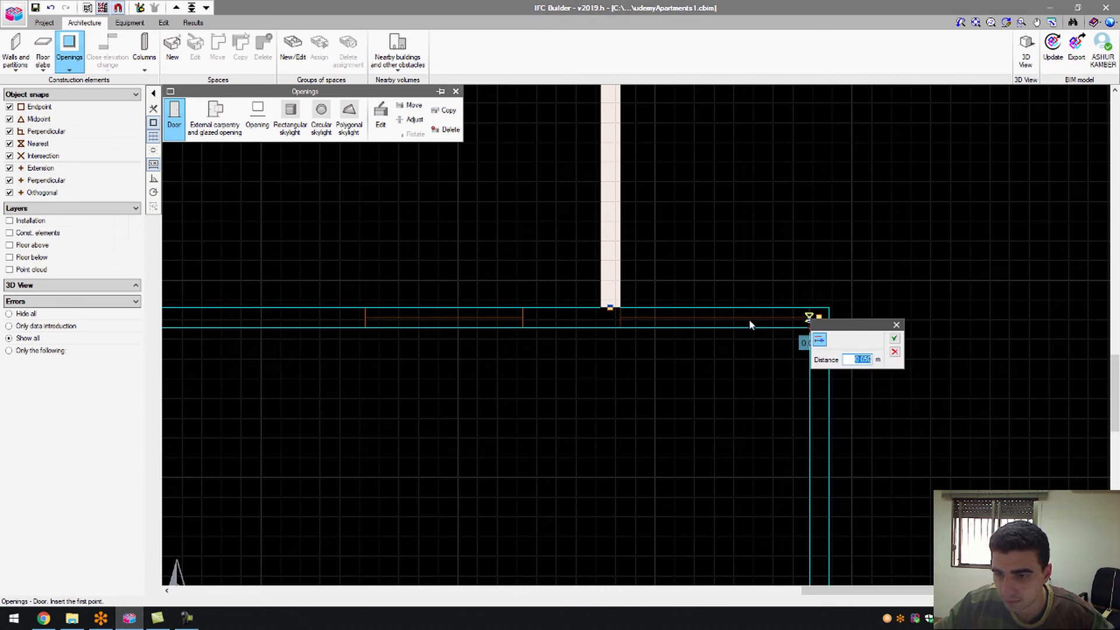
click(893, 339)
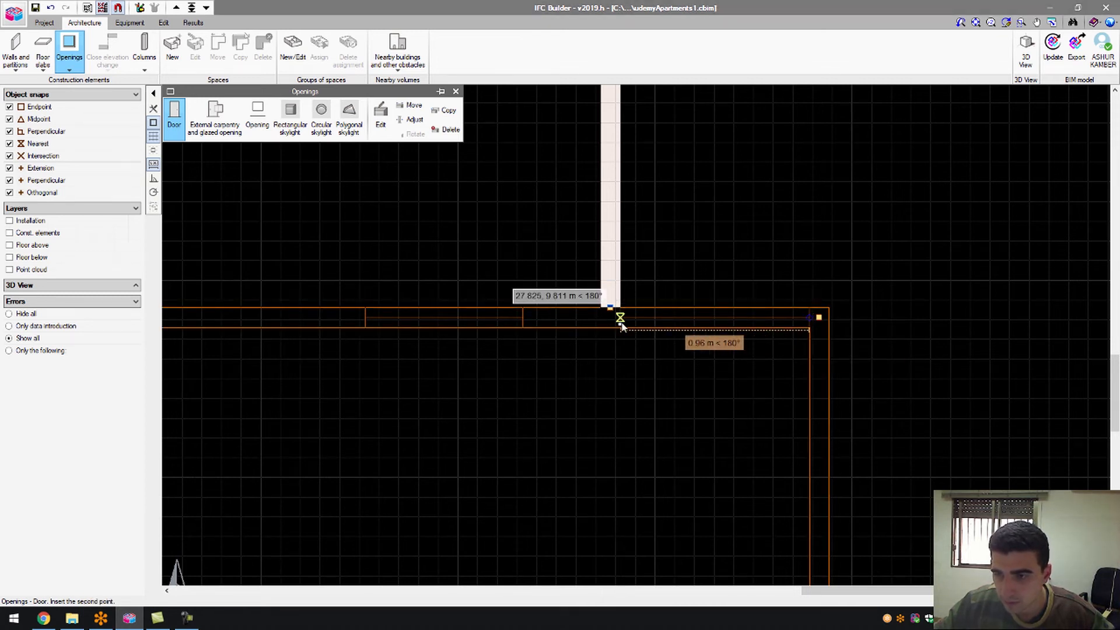
mouse_move(618, 317)
click(701, 342)
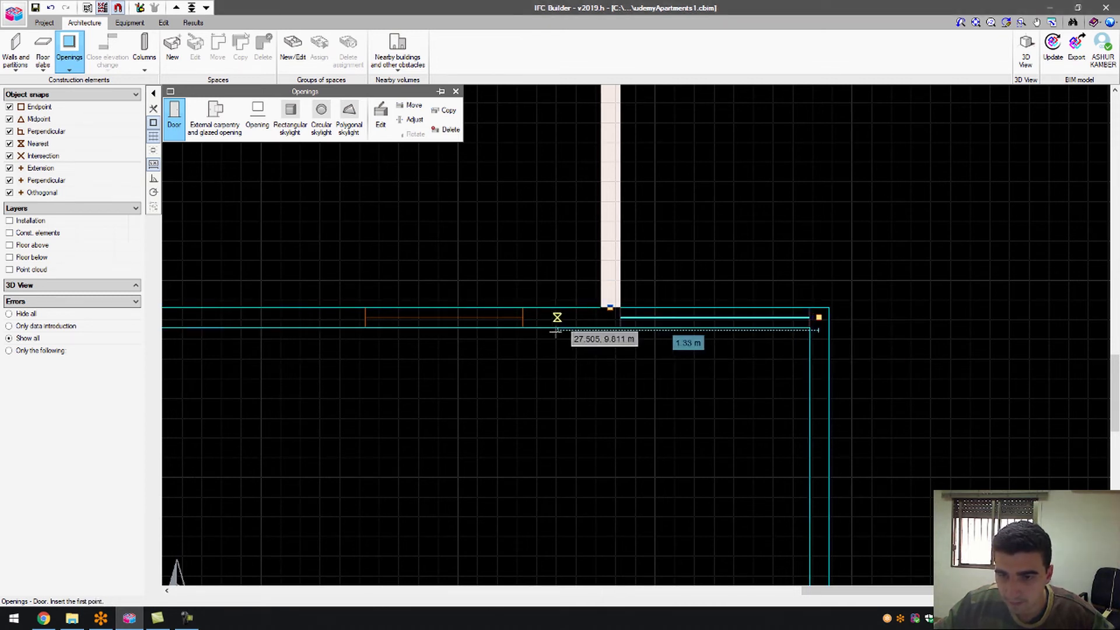
- Place a 0.8 m door in the right apartment's upper hallway partition, on the template mark just left of the vertical partition
click(523, 319)
click(609, 345)
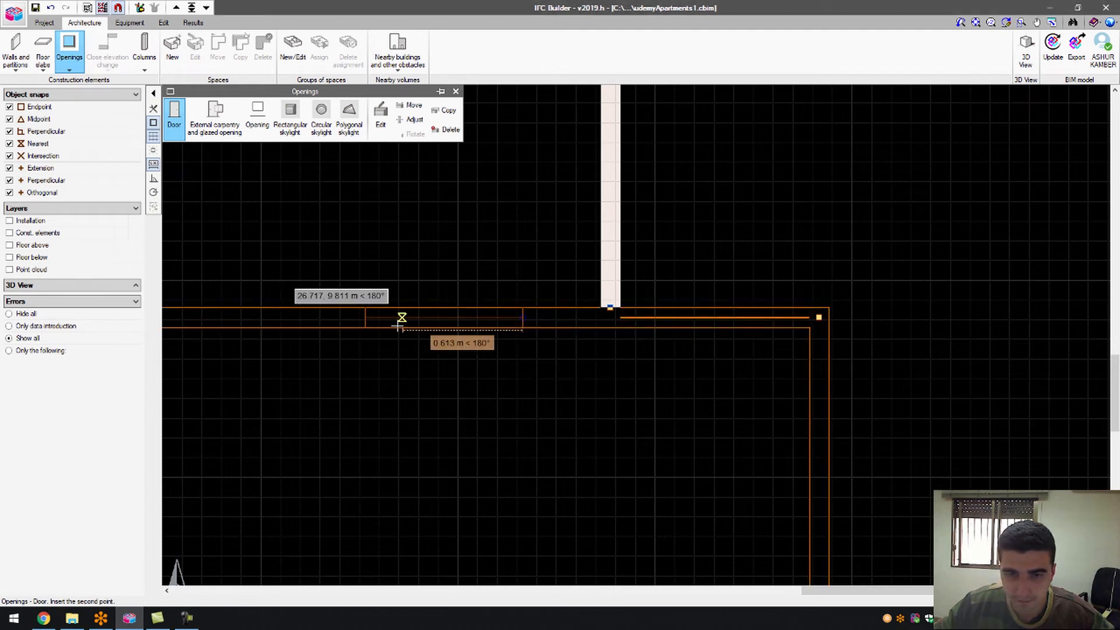
mouse_move(530, 326)
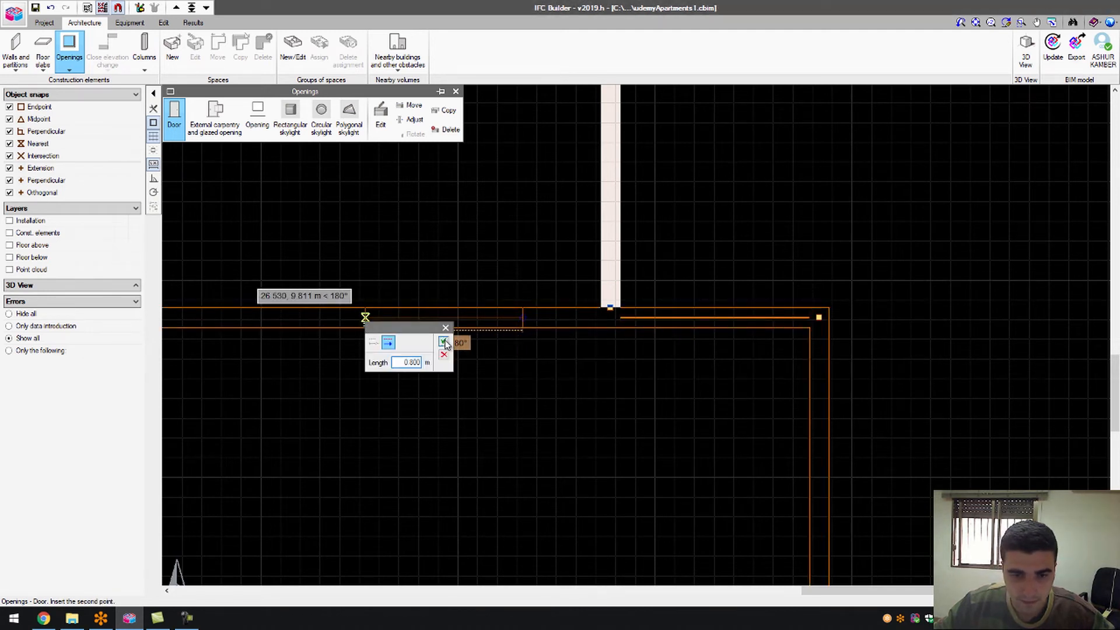
key(Return)
scroll(476, 343, down, 3)
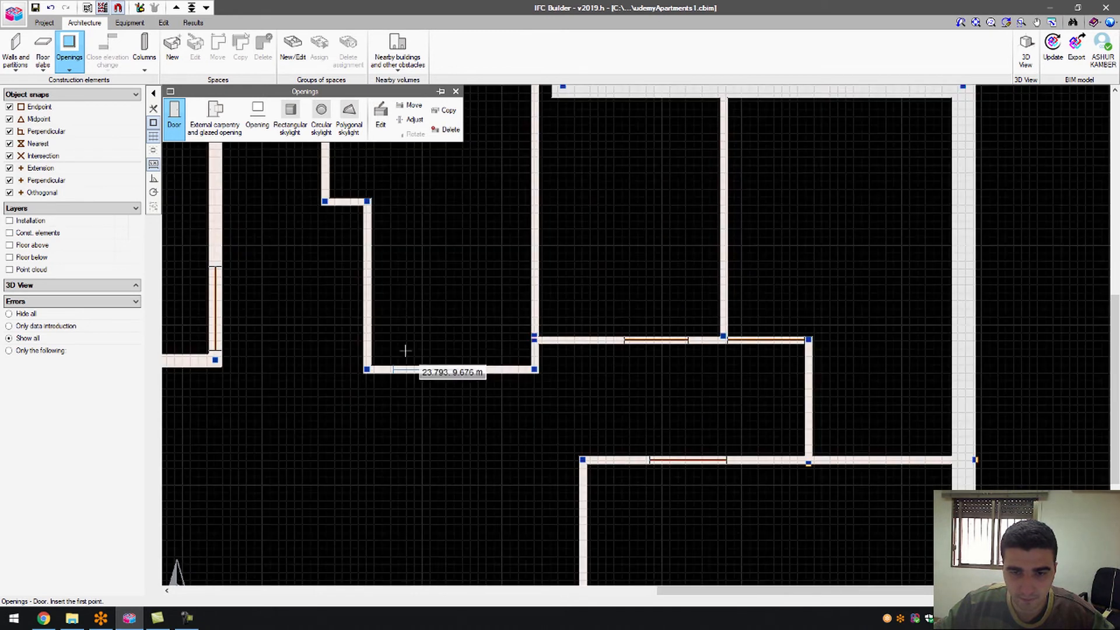
- Place a 0.8 m door in the lower partition of the right apartment's stepped room, on the template door mark
scroll(479, 343, up, 3)
click(475, 375)
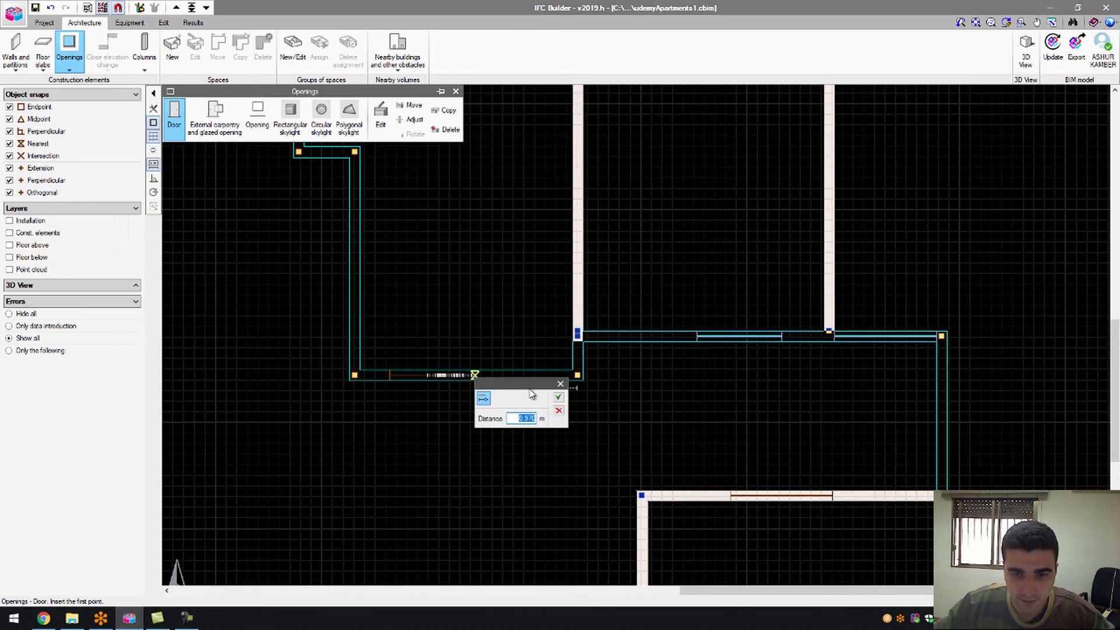
click(560, 399)
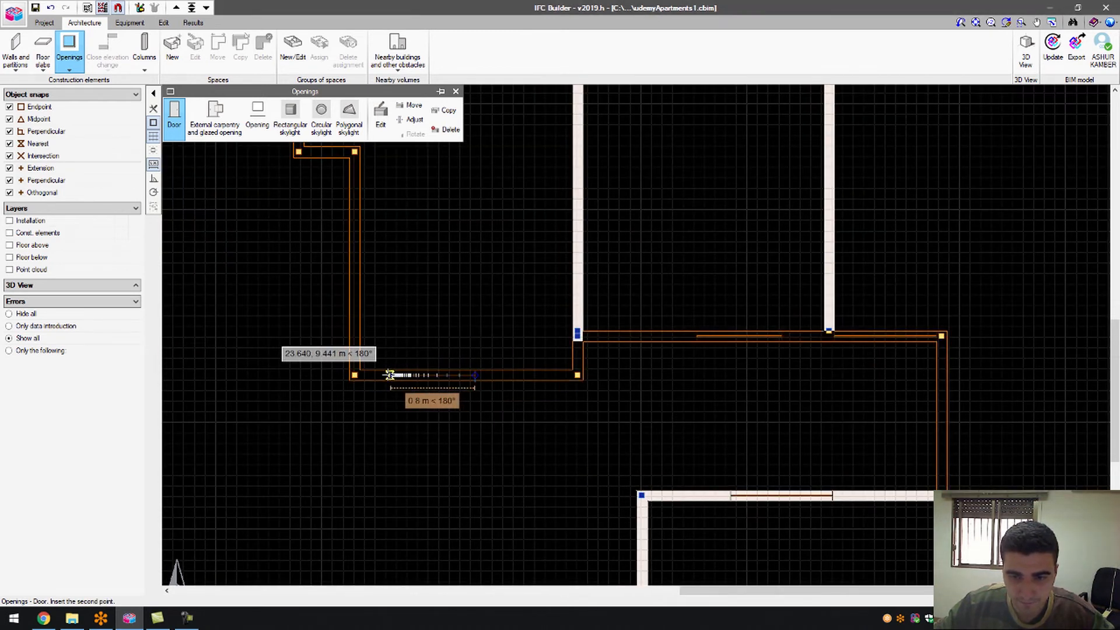
scroll(389, 375, up, 3)
click(390, 375)
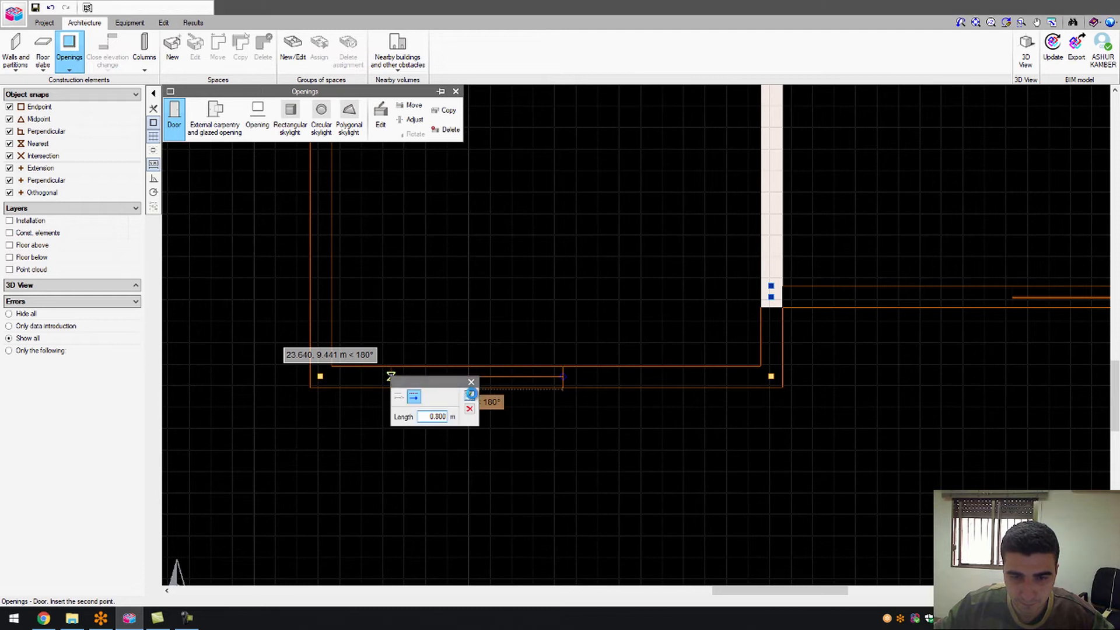
click(470, 395)
scroll(617, 388, down, 3)
scroll(554, 313, up, 2)
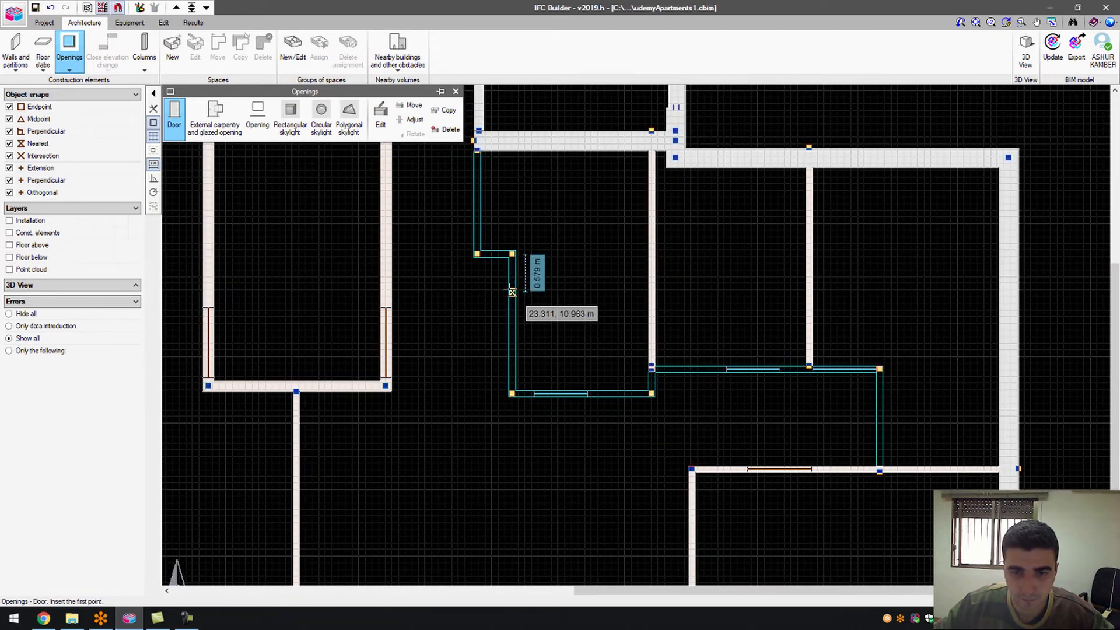
- Place a 1.05 m door in the short wall joining the upper end of the central core to the right apartment
scroll(630, 397, down, 3)
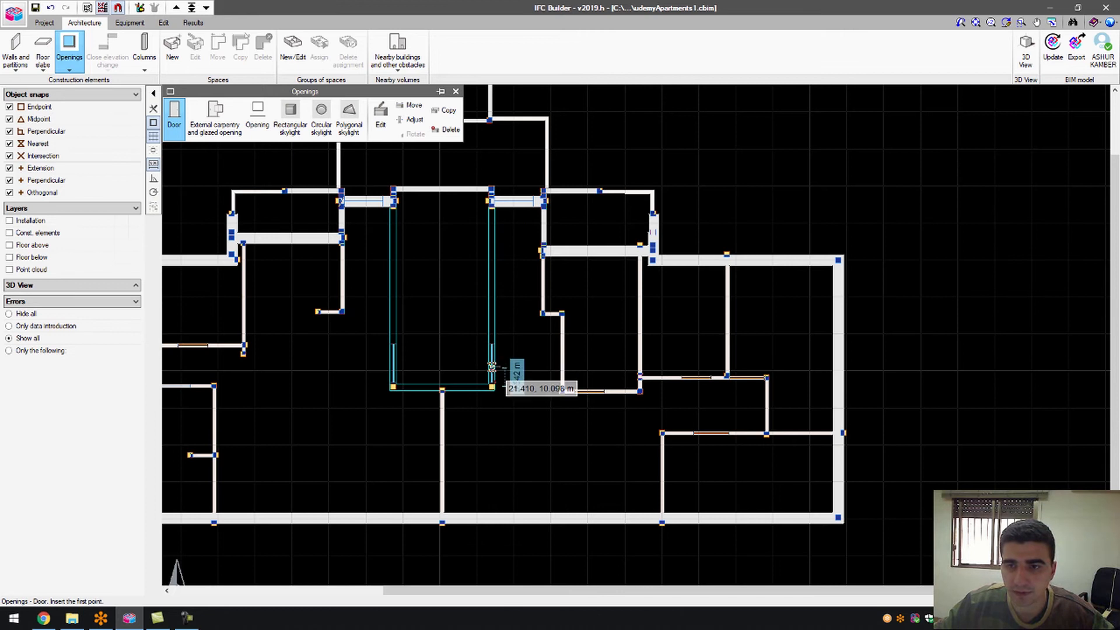
scroll(490, 184, up, 3)
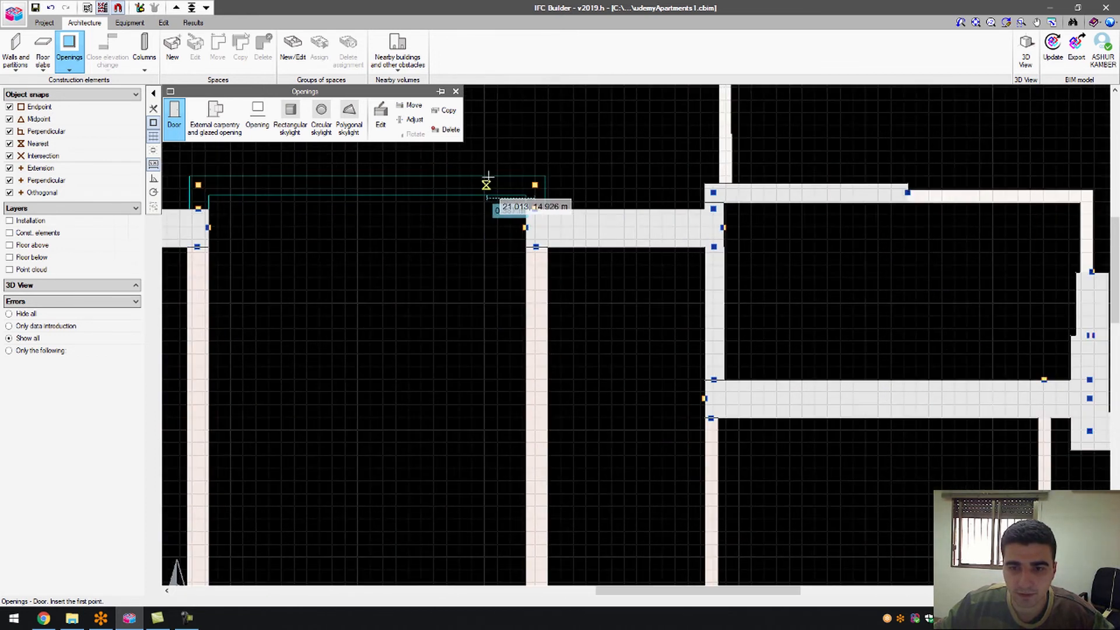
scroll(488, 184, up, 1)
click(701, 233)
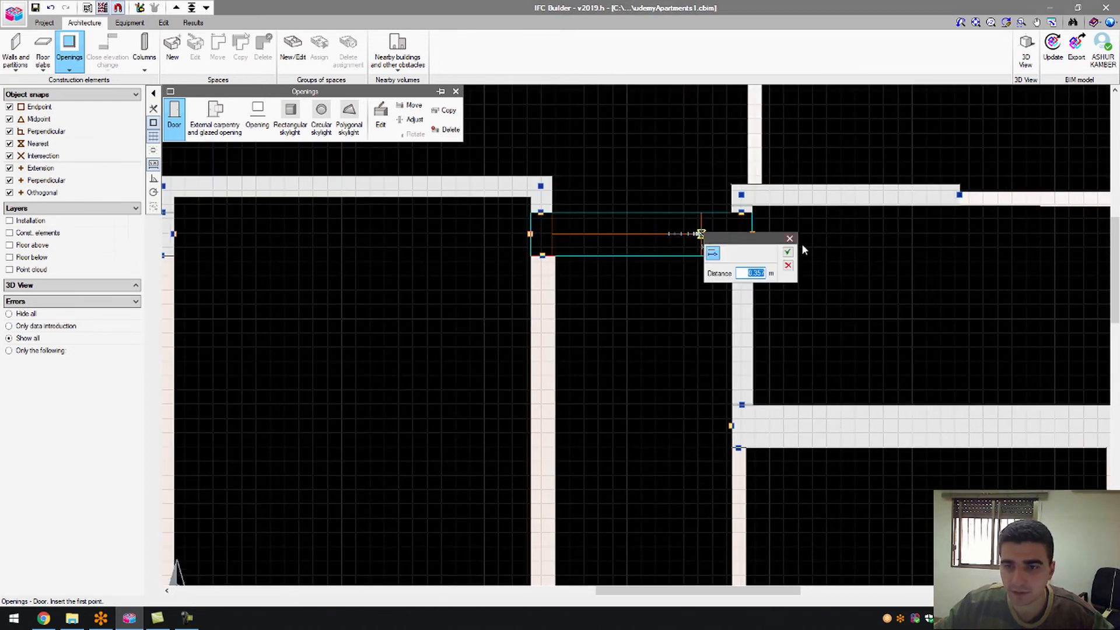
click(788, 252)
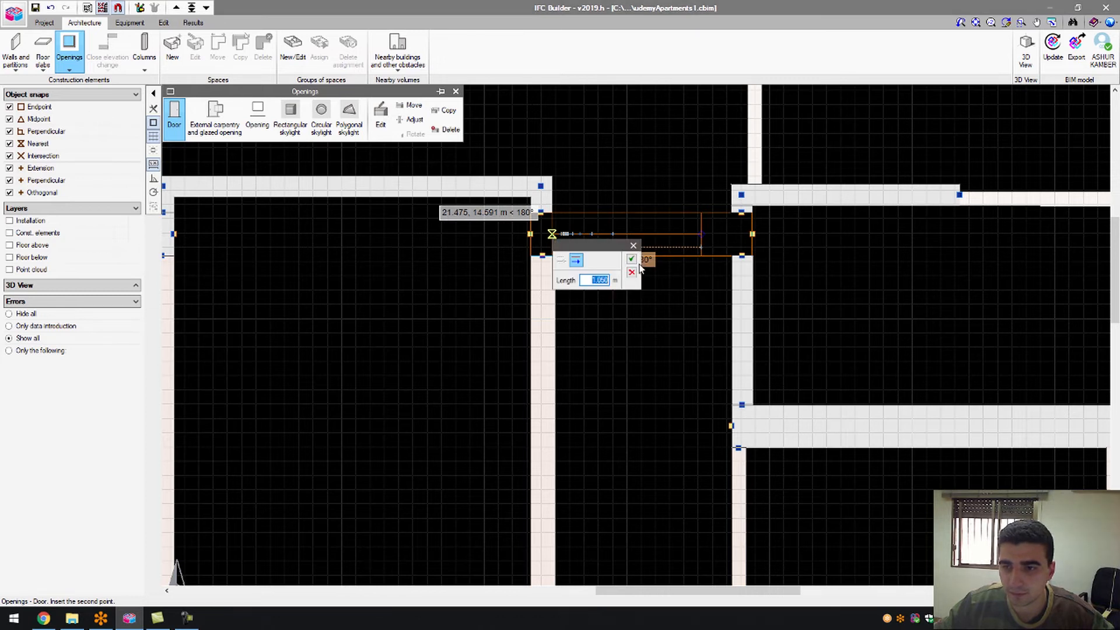
click(631, 259)
scroll(815, 275, down, 2)
- Place a 1.05 m door in the short wall joining the upper end of the central core to the left apartment
scroll(795, 283, up, 3)
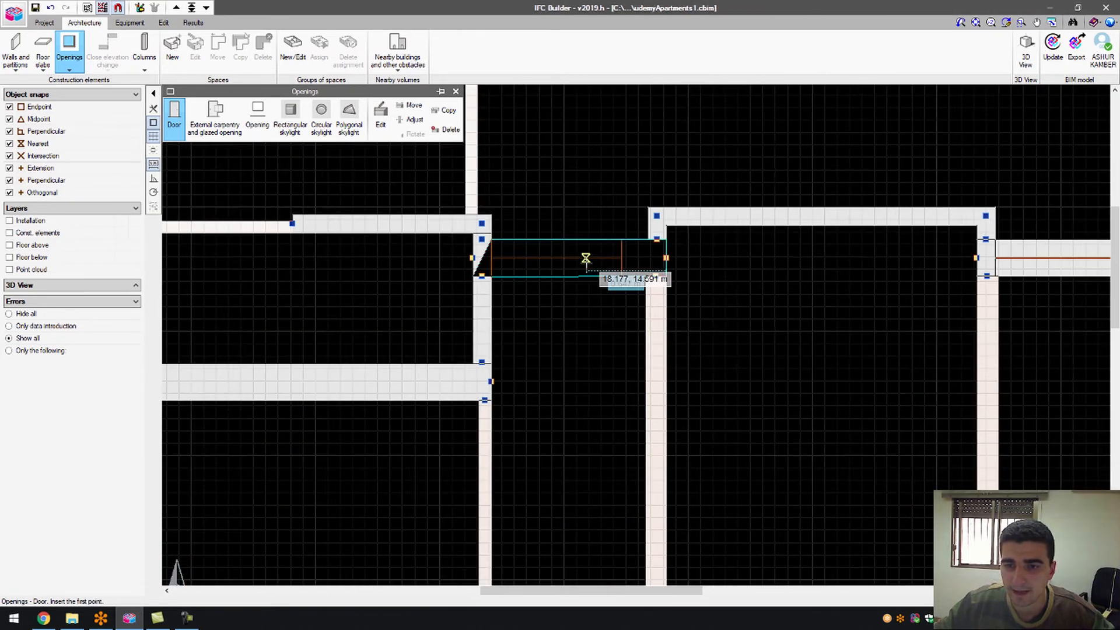
scroll(585, 258, up, 1)
click(623, 264)
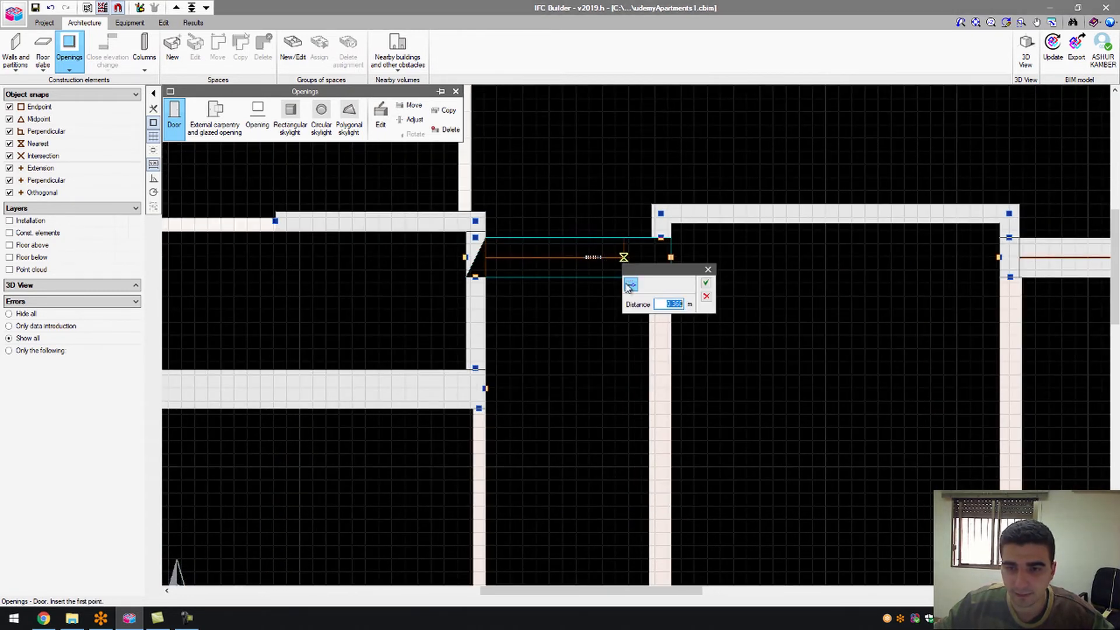
click(706, 283)
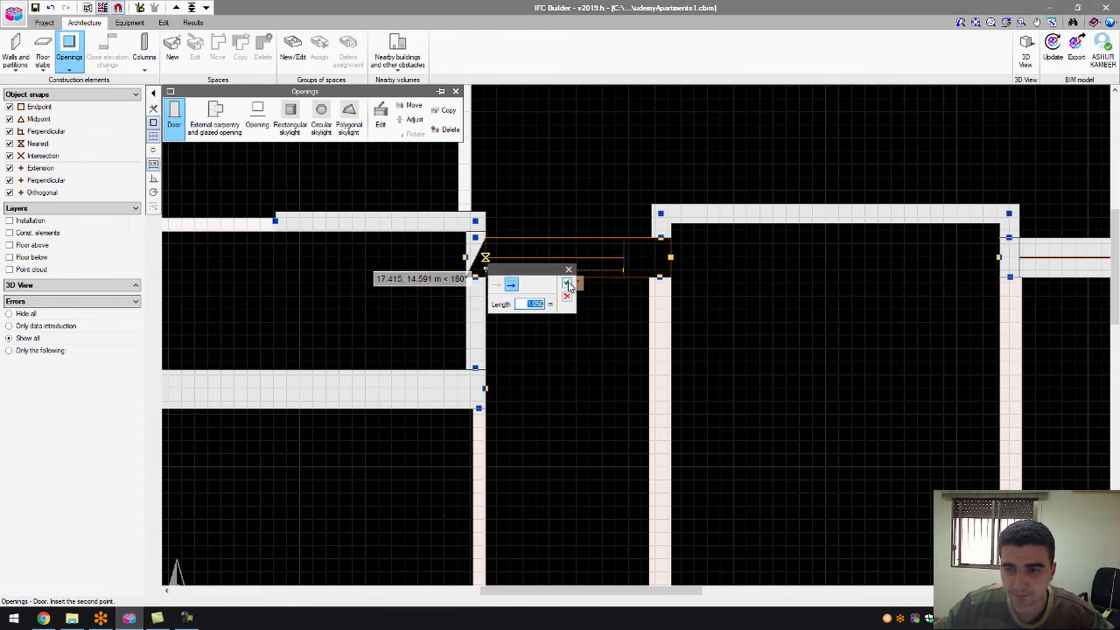
click(569, 284)
scroll(566, 297, down, 5)
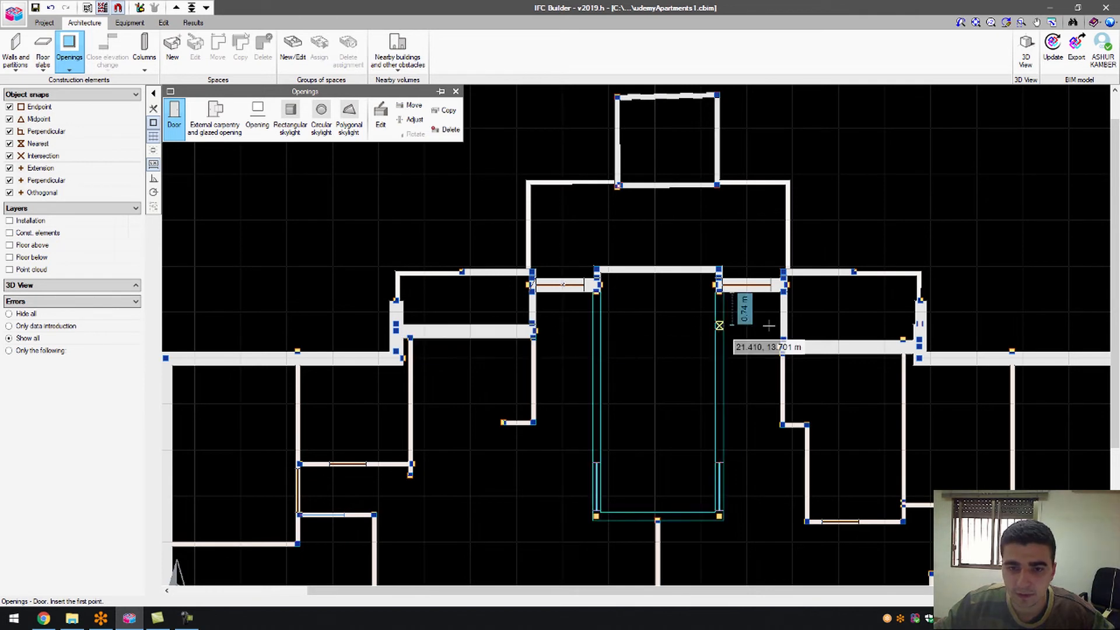
scroll(875, 338, down, 1)
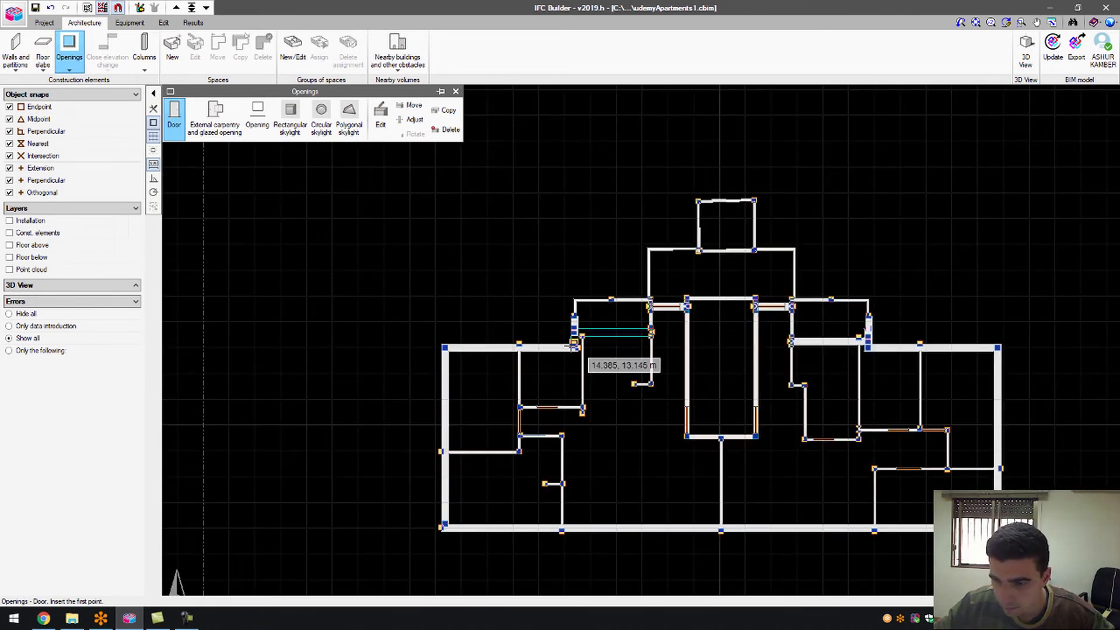
right_click(600, 243)
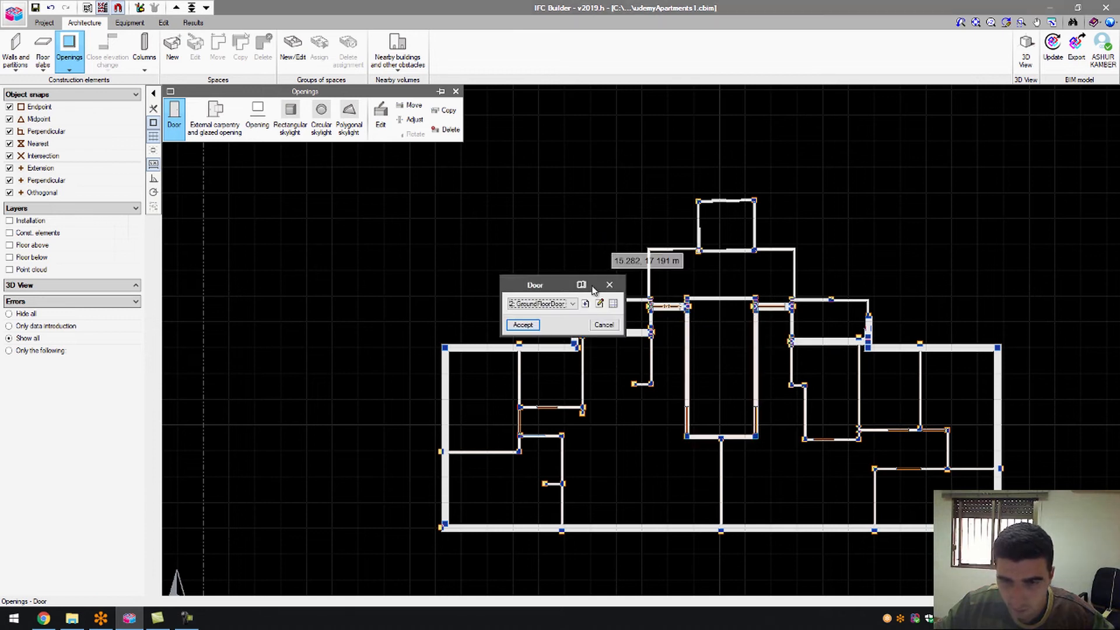
click(592, 325)
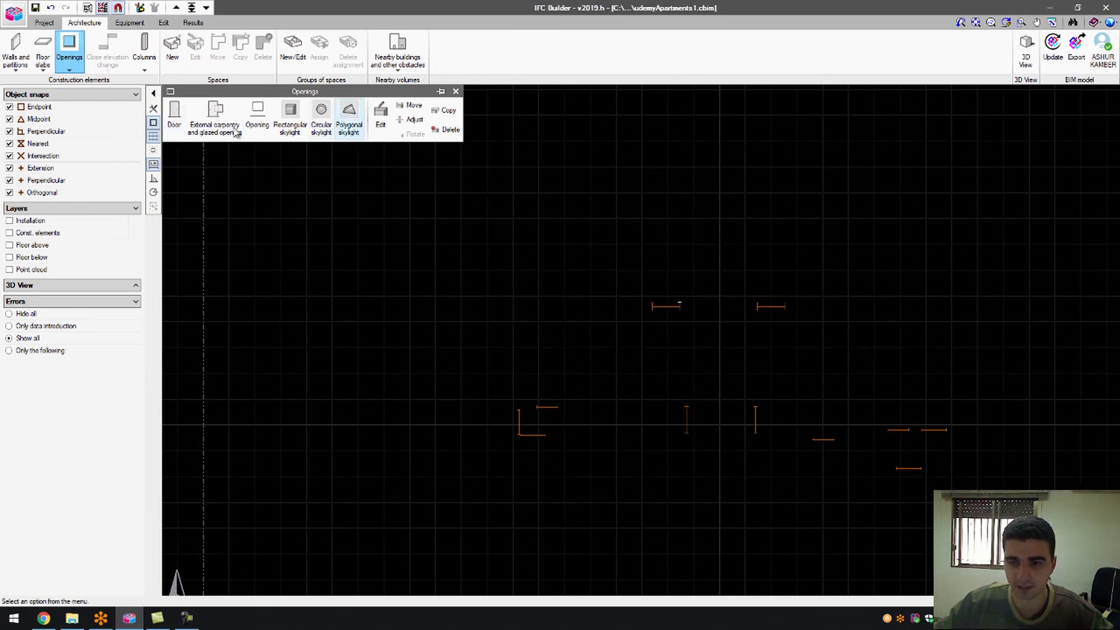
right_click(555, 293)
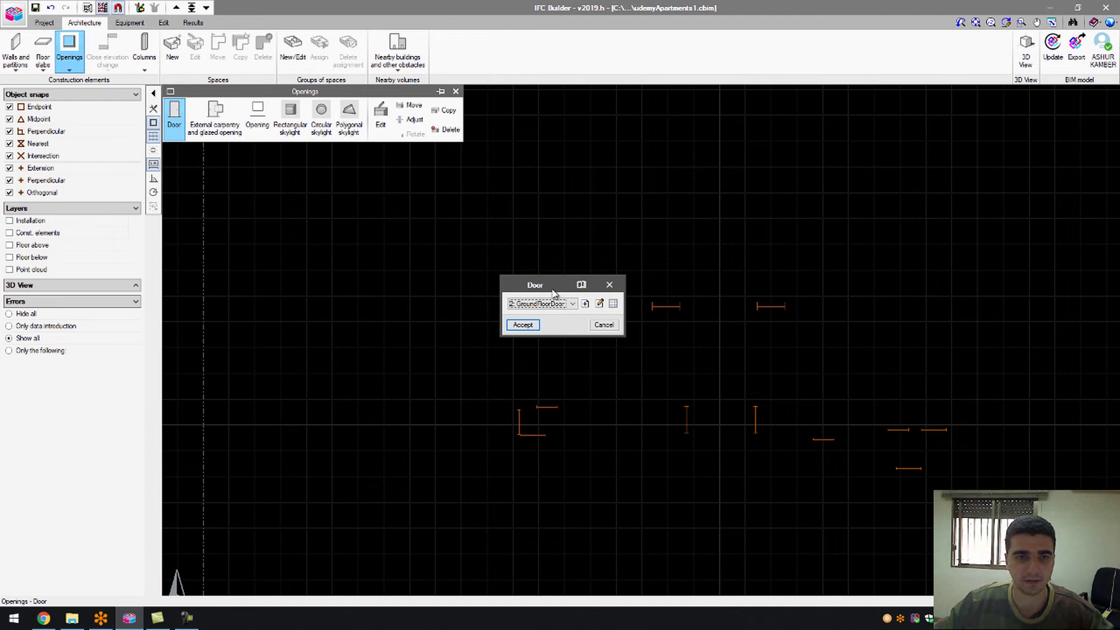
click(522, 325)
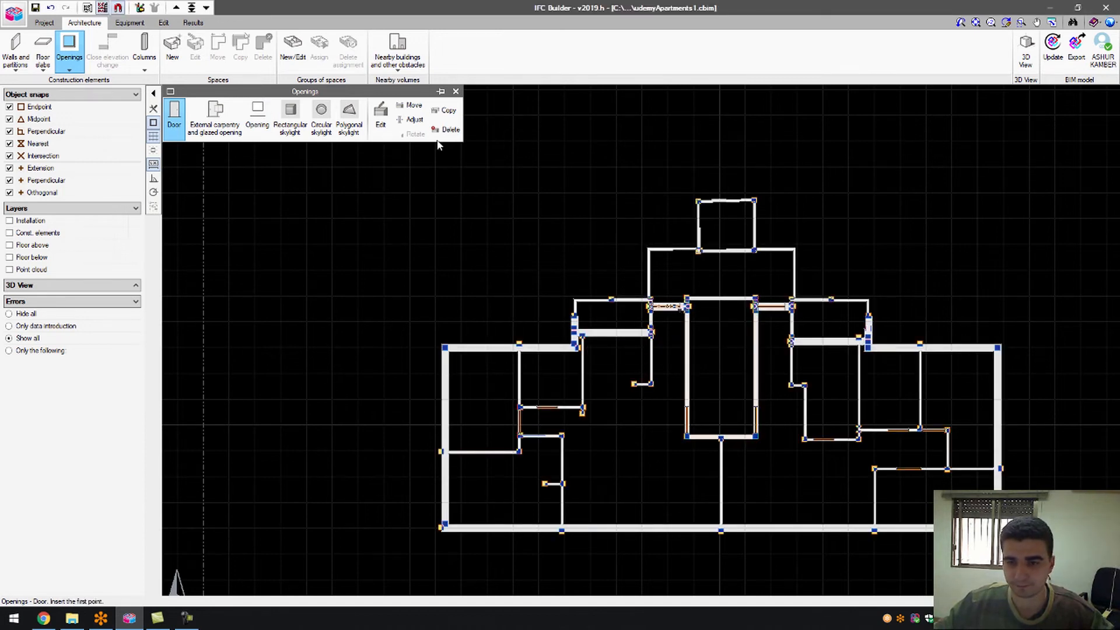
- Examine the placed doors, walls and columns in a 3D view of all floors
click(1018, 64)
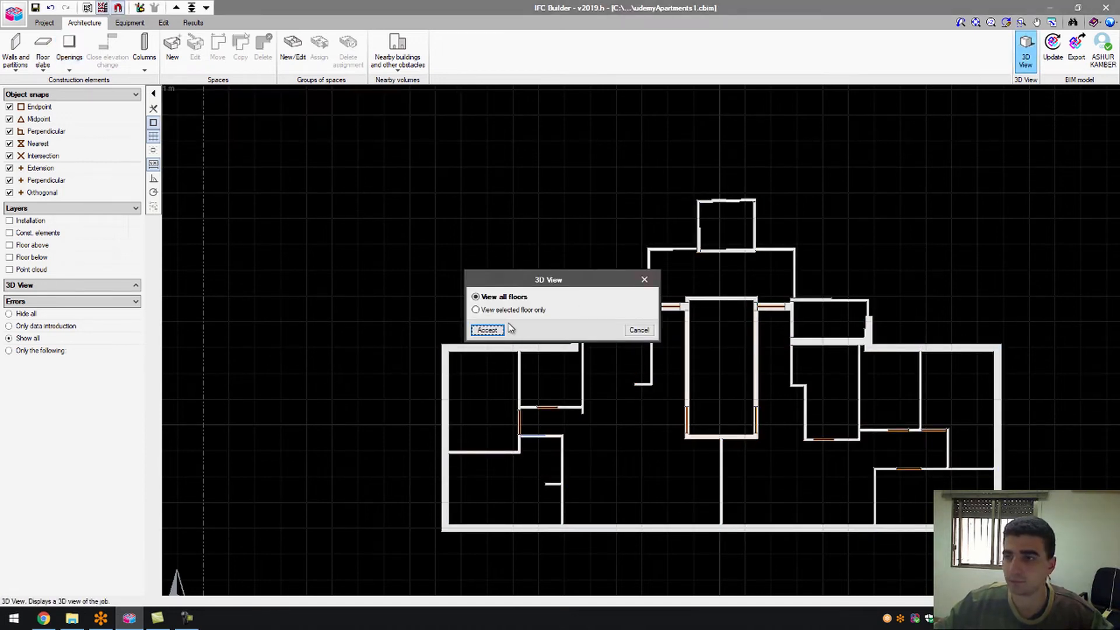
click(487, 330)
drag(607, 321, 491, 211)
click(1106, 7)
click(1025, 49)
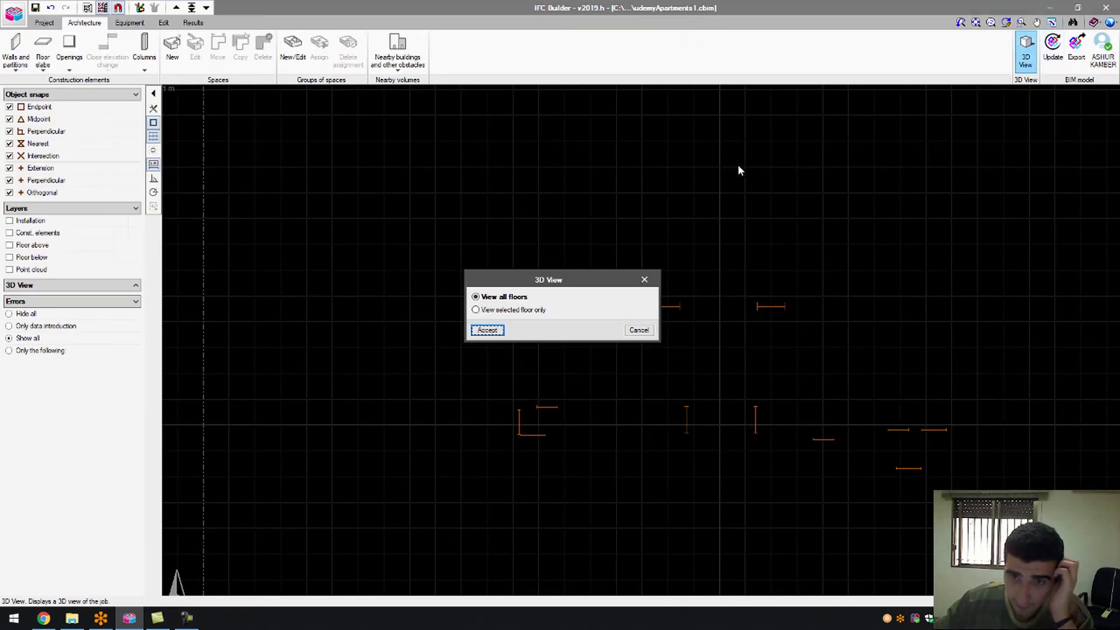
click(486, 332)
drag(655, 322, 639, 307)
mouse_move(530, 321)
mouse_down()
mouse_move(636, 317)
mouse_move(527, 335)
mouse_move(513, 394)
mouse_move(391, 375)
mouse_move(455, 373)
mouse_move(426, 365)
mouse_move(440, 343)
mouse_move(589, 350)
mouse_move(663, 367)
mouse_move(575, 388)
mouse_move(543, 368)
mouse_move(478, 431)
mouse_move(471, 463)
mouse_up()
mouse_move(575, 456)
mouse_down()
mouse_move(545, 460)
mouse_move(725, 438)
mouse_move(453, 437)
mouse_move(555, 445)
mouse_move(663, 400)
mouse_move(518, 450)
mouse_move(600, 450)
mouse_move(552, 510)
mouse_move(525, 515)
mouse_move(507, 337)
mouse_move(500, 366)
mouse_move(525, 328)
mouse_move(581, 313)
mouse_move(502, 320)
mouse_move(565, 335)
mouse_move(528, 348)
mouse_move(545, 347)
mouse_move(504, 434)
mouse_up()
scroll(502, 436, down, 5)
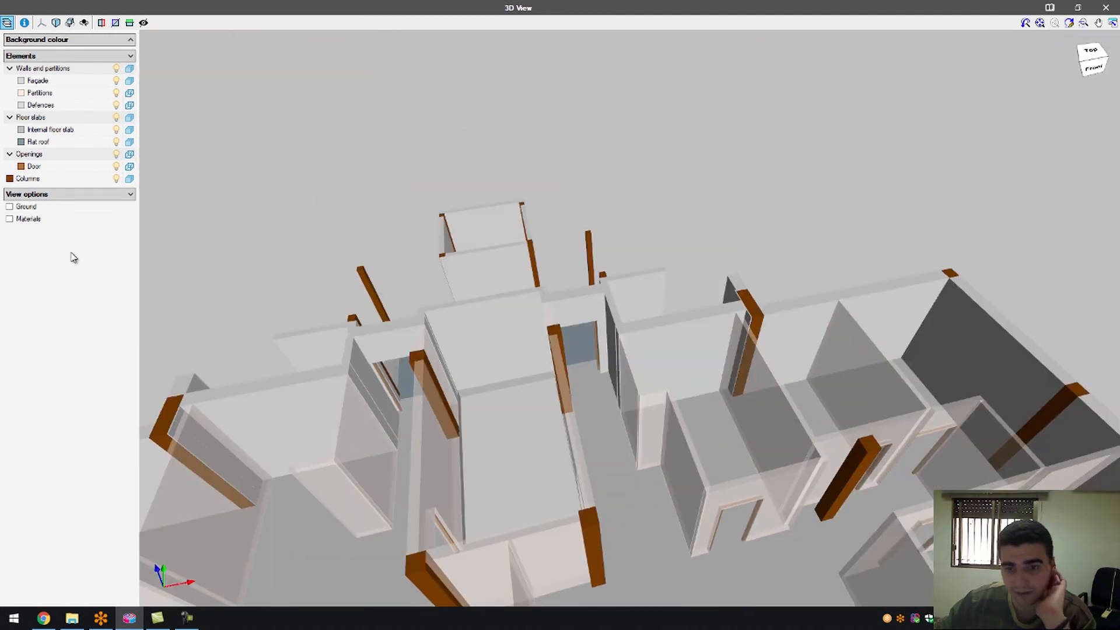
- Show the ground in the 3D view, examine the whole building from several sides, and return to the floor plan
click(32, 207)
mouse_move(446, 497)
mouse_down()
mouse_move(580, 490)
mouse_move(652, 507)
mouse_move(427, 519)
mouse_move(418, 497)
mouse_up()
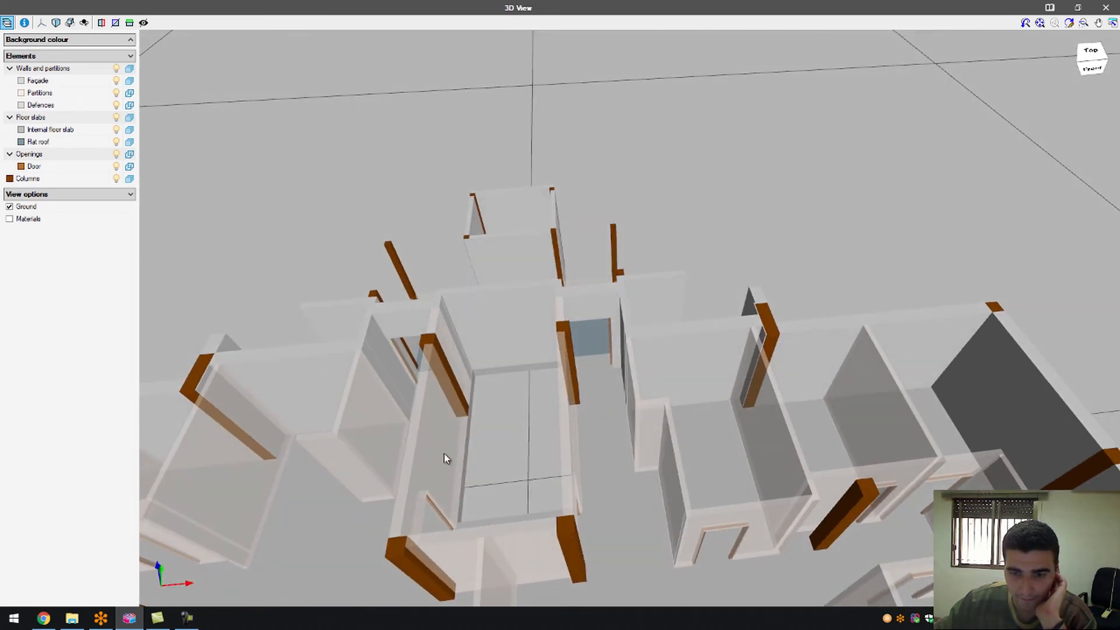
scroll(517, 417, down, 5)
drag(512, 453, 408, 431)
scroll(440, 442, down, 3)
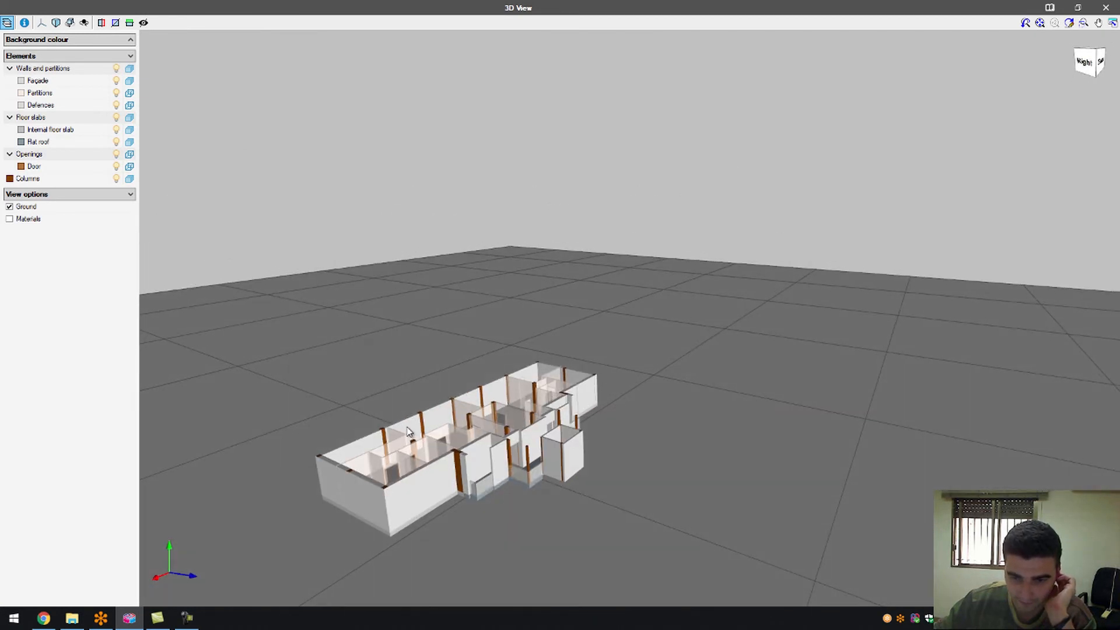
click(1106, 7)
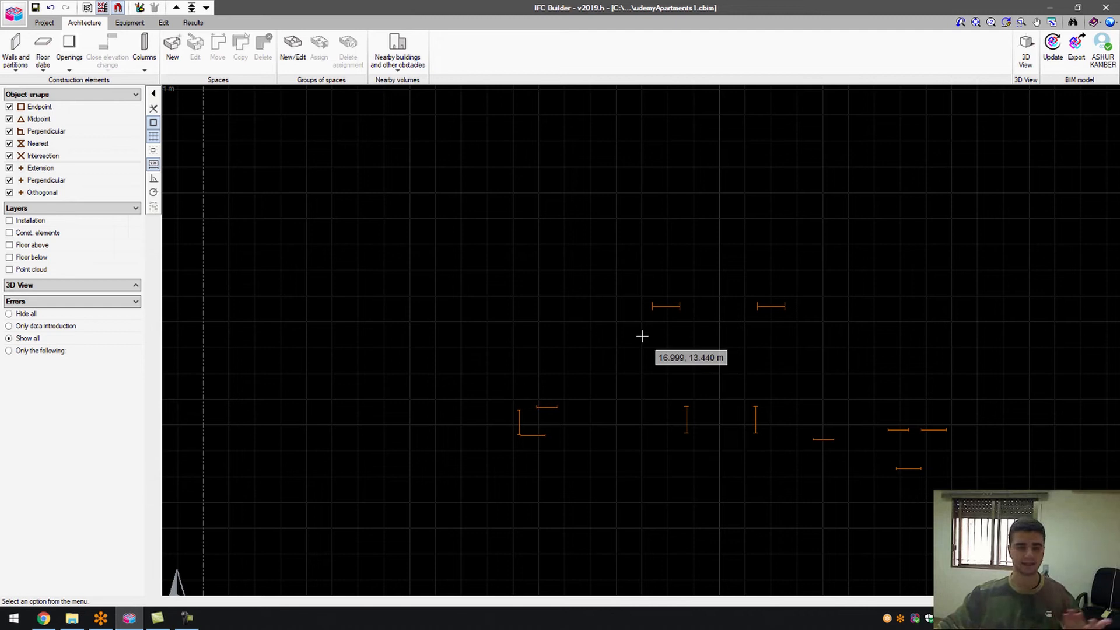
- In the GroundFloor template view, hide the DOOR layer and show the WINDOW layer
scroll(863, 396, up, 1)
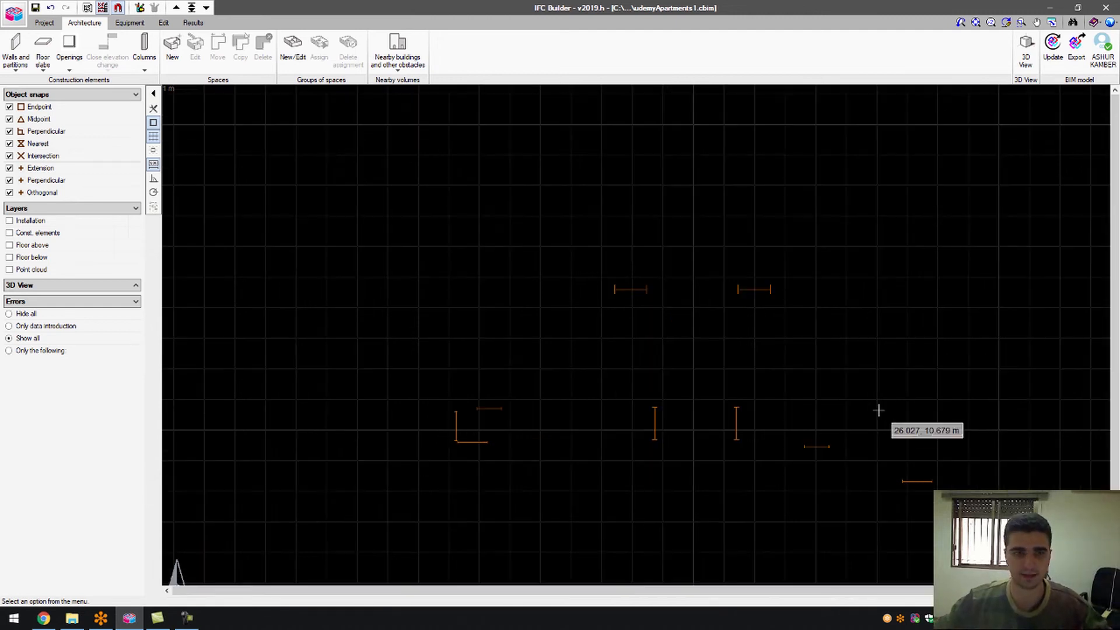
click(85, 7)
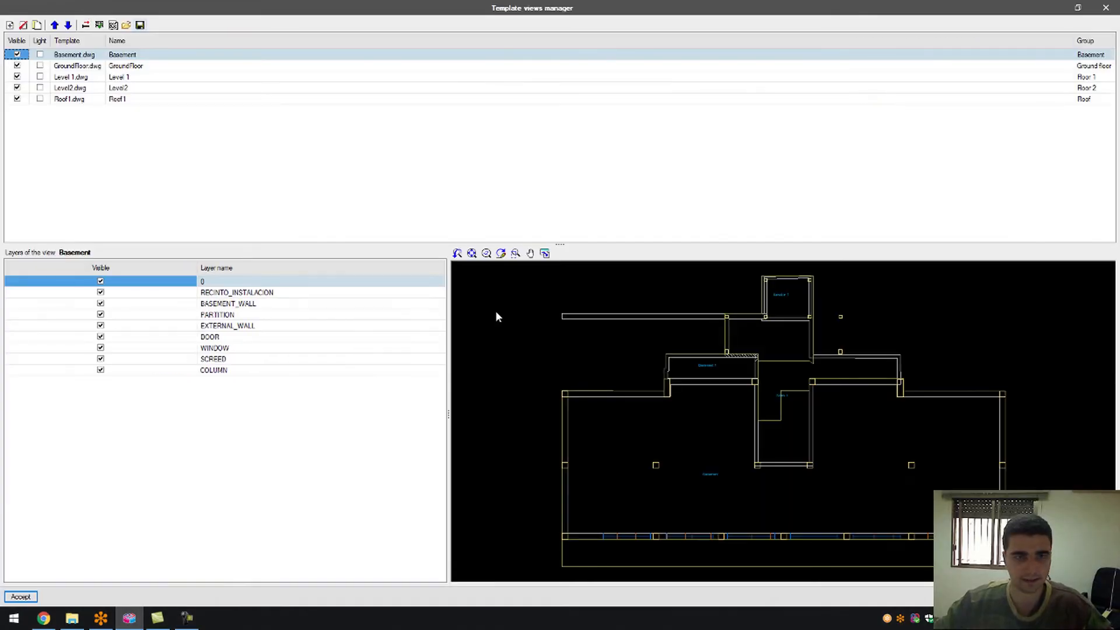
click(157, 66)
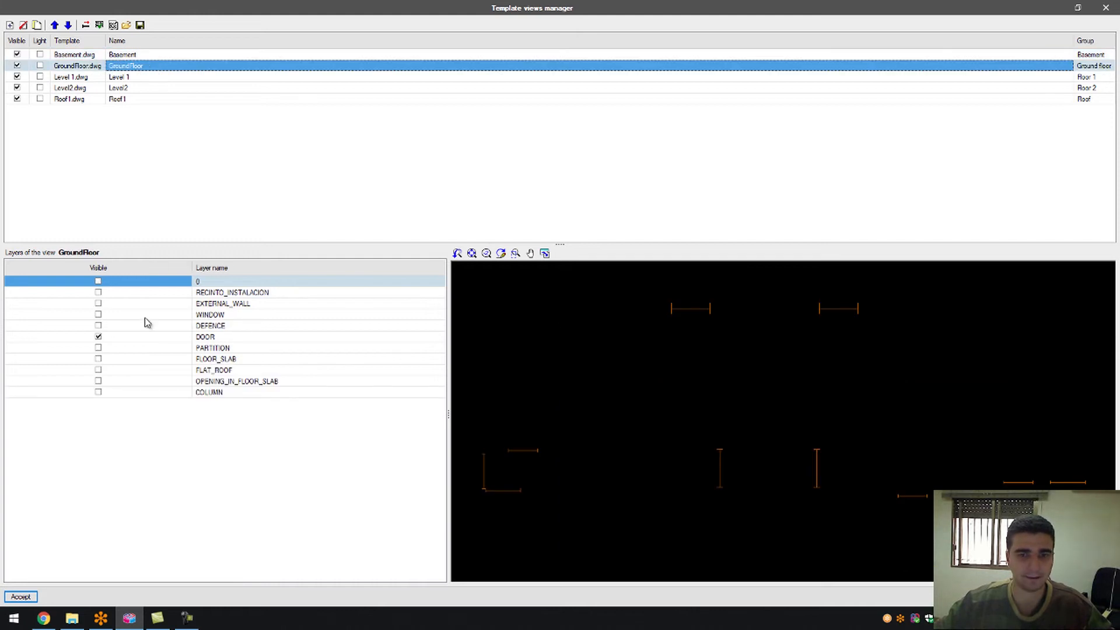
click(98, 337)
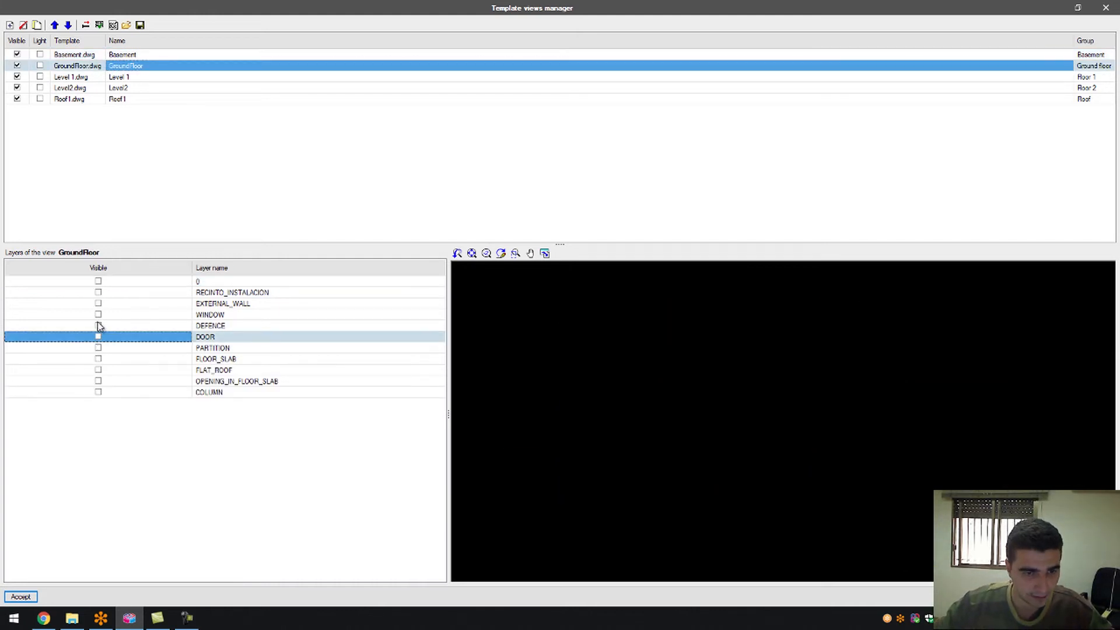
click(98, 314)
click(21, 596)
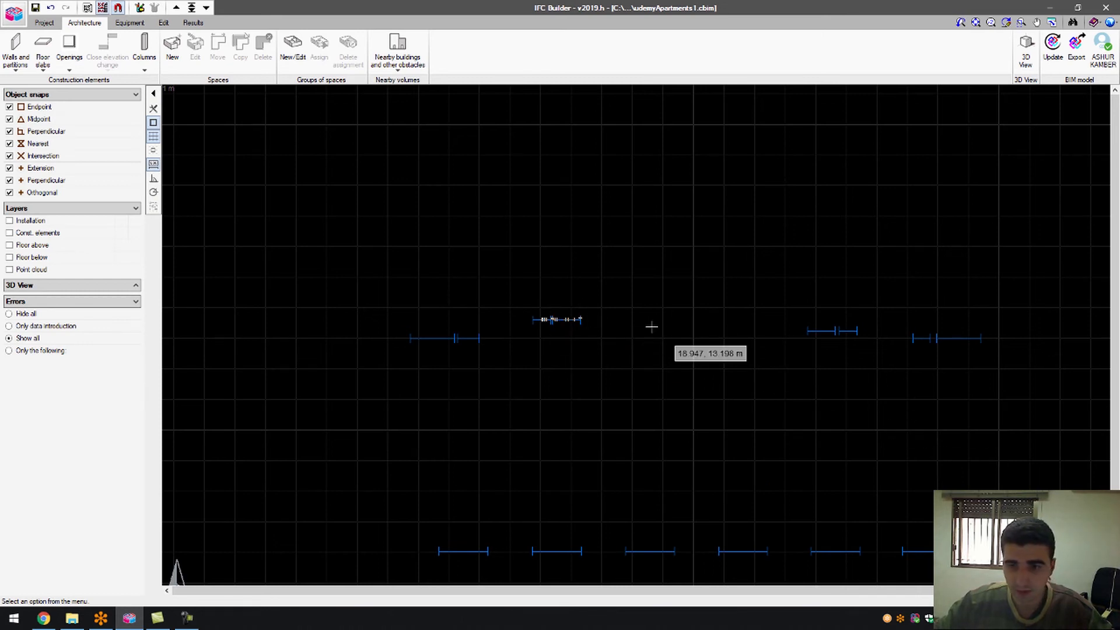
- Create a window type named GroundFloorWindows and start placing it at a height of 1.2 m above ground
click(68, 57)
click(215, 119)
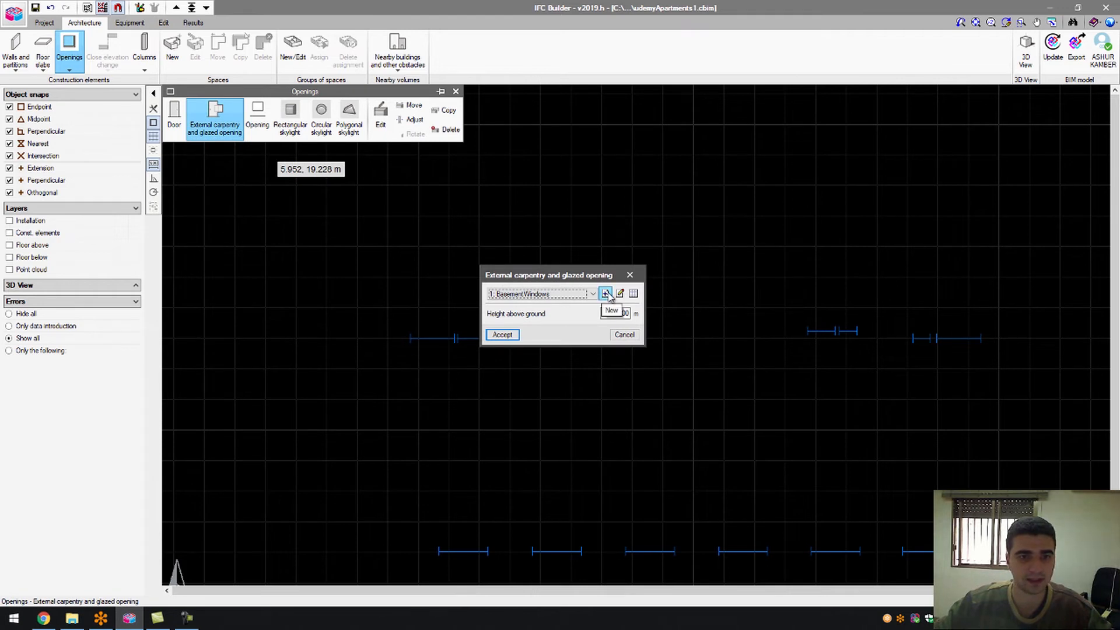
click(606, 293)
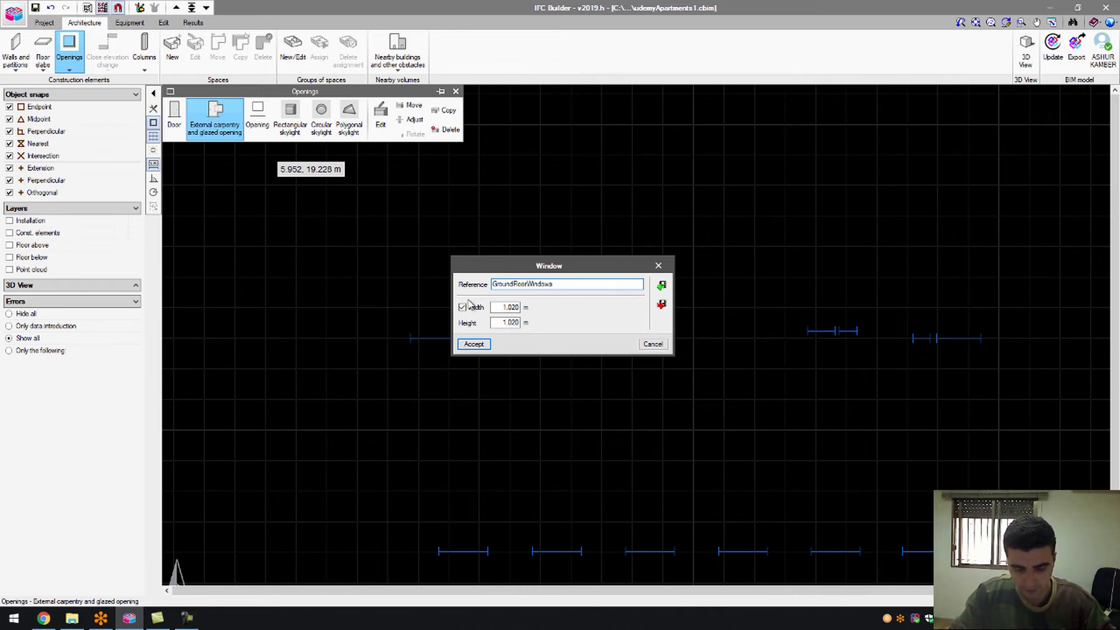
click(479, 345)
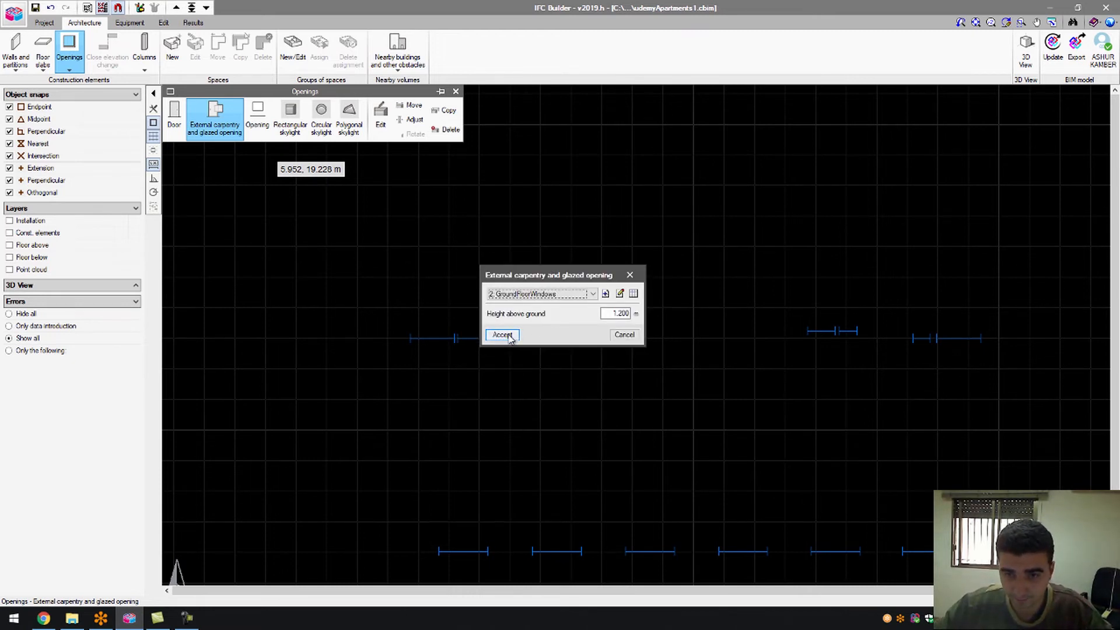
click(502, 335)
scroll(467, 306, up, 4)
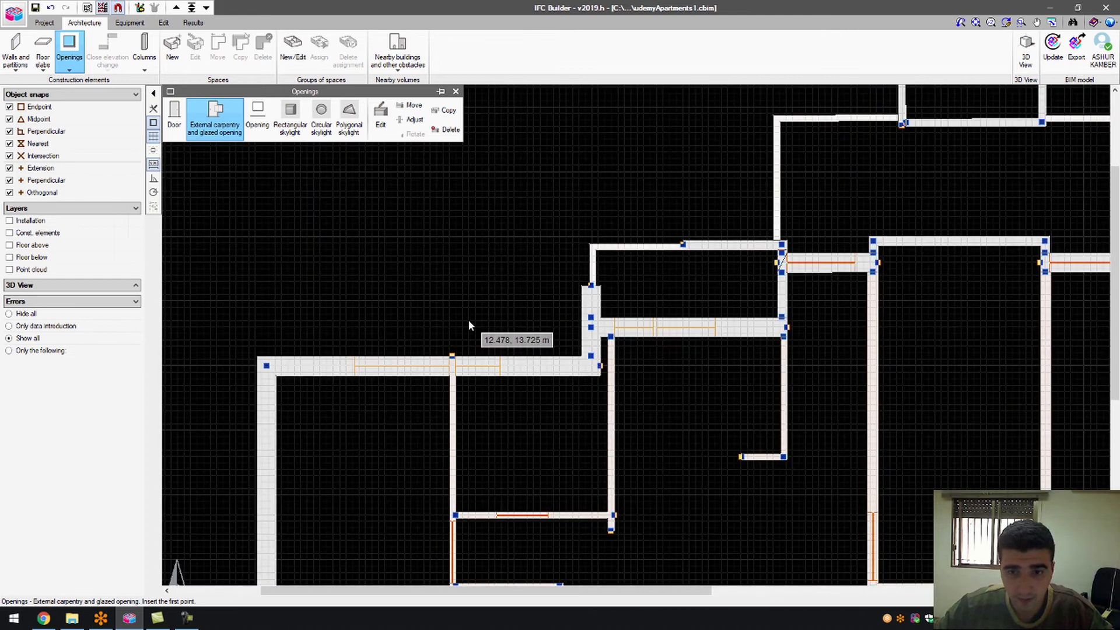
- Place a GroundFloorWindows window about 0.69 m long in the upper-left external wall, from the template window's right end to the partition
scroll(469, 324, up, 4)
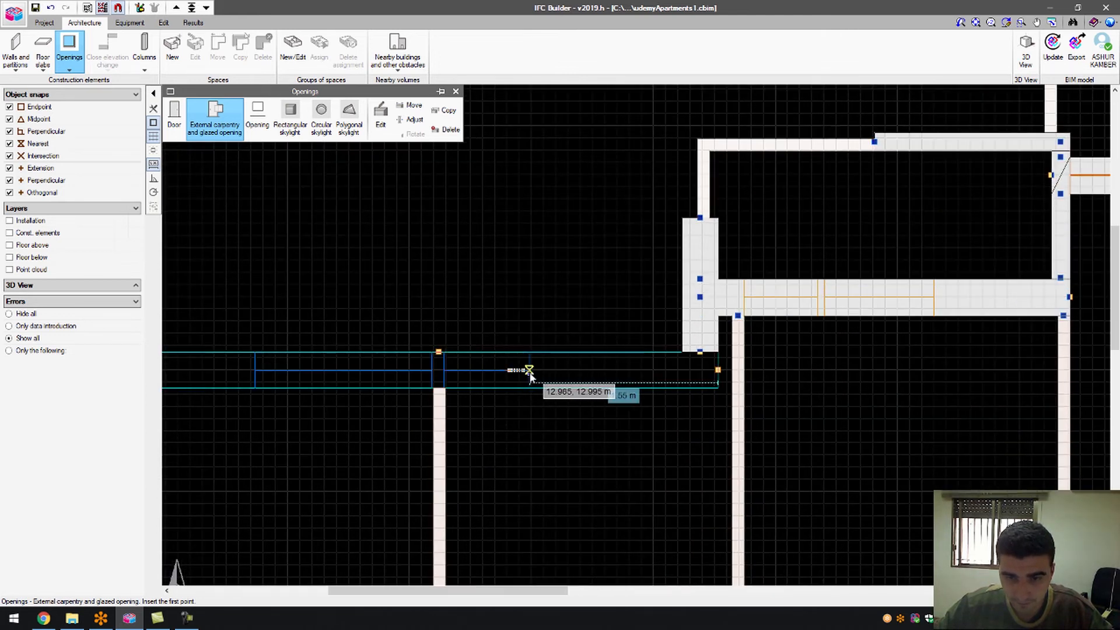
click(530, 373)
click(614, 392)
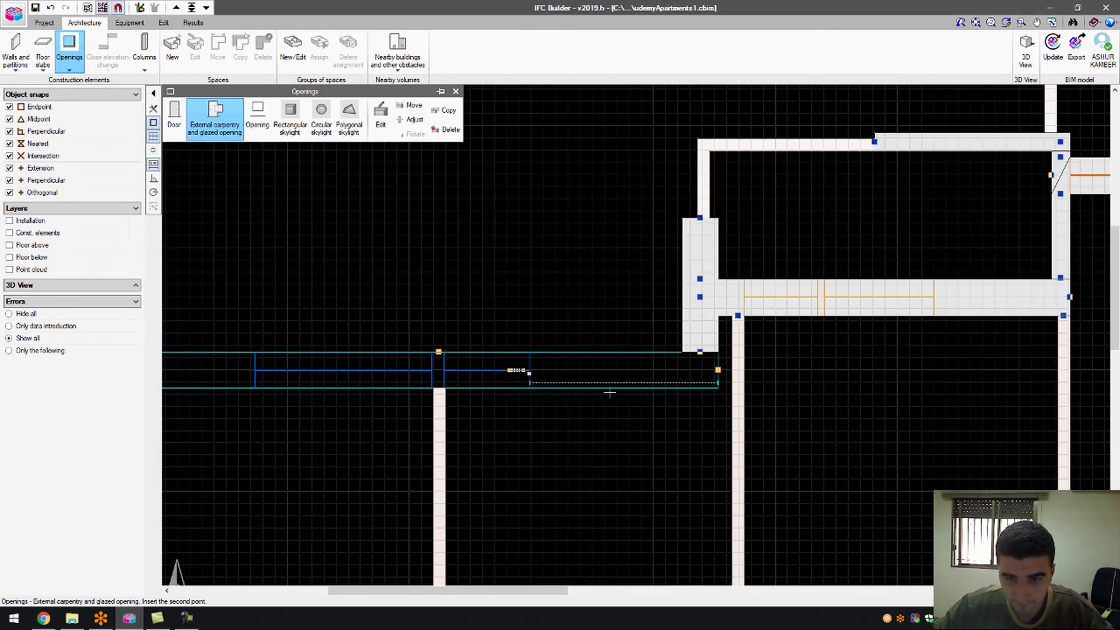
scroll(441, 368, up, 3)
click(443, 369)
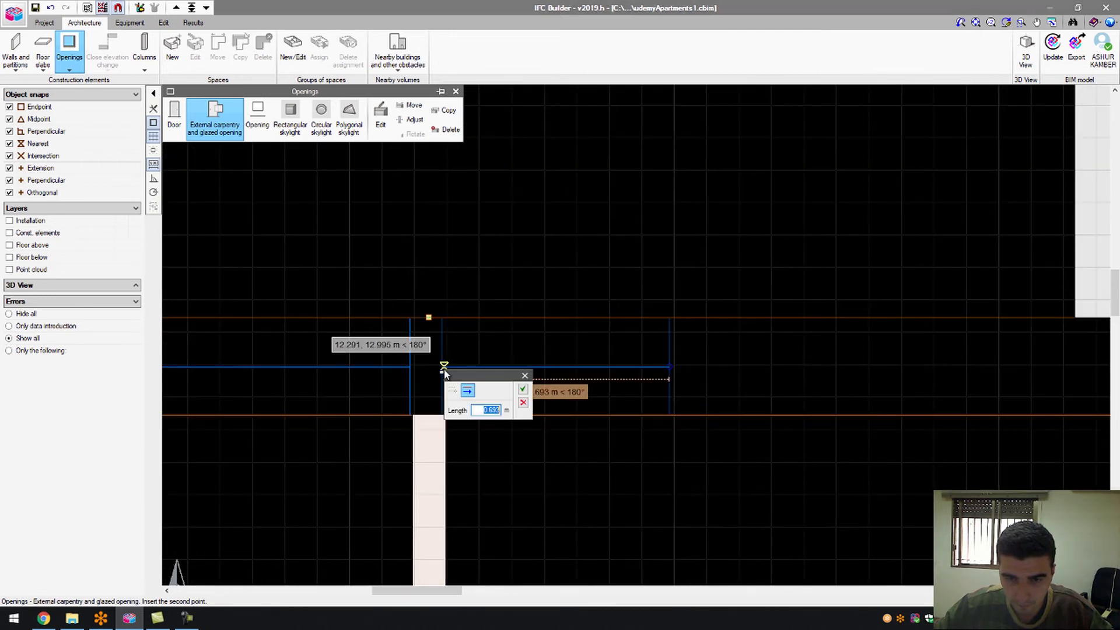
click(522, 390)
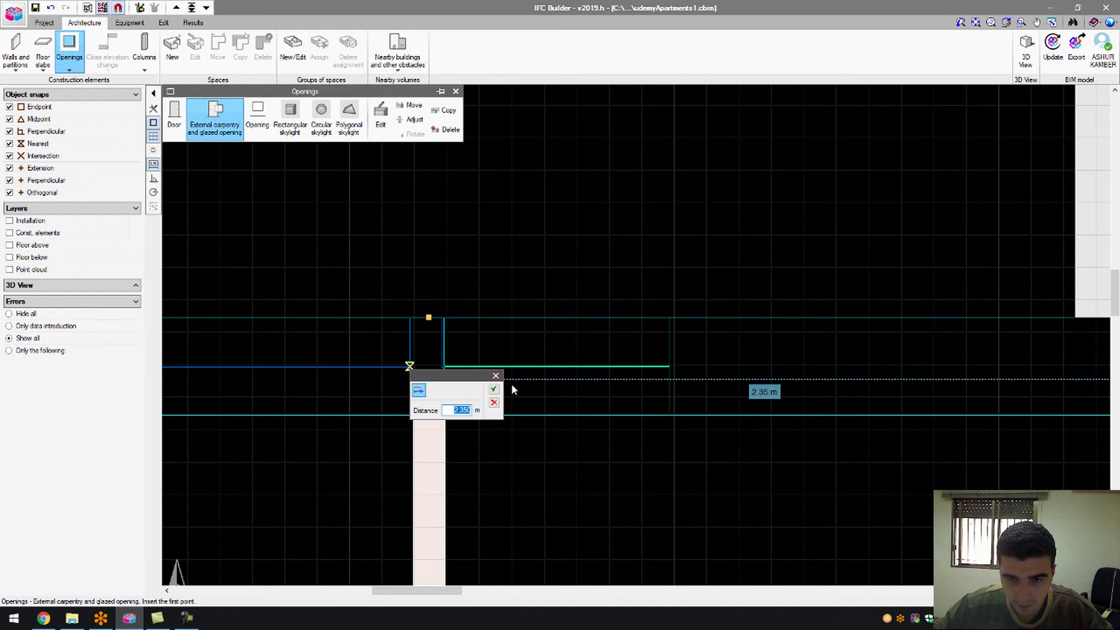
- Place a second window about 1.45 m long in the same external wall, from the partition's left face to the template window's left end
click(495, 390)
scroll(644, 394, down, 3)
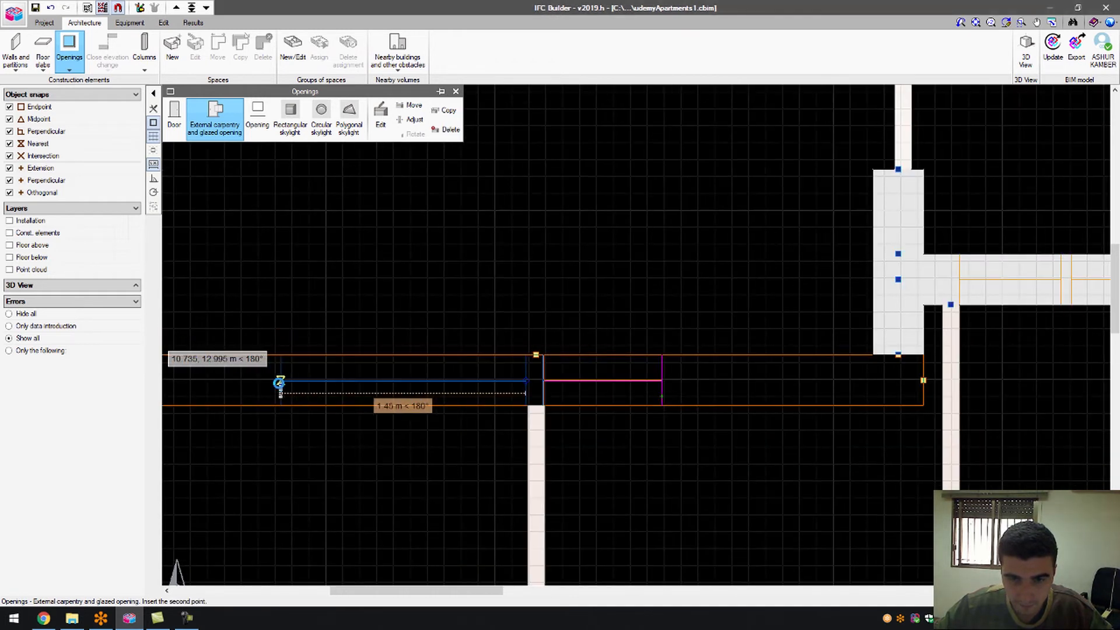
click(280, 382)
click(360, 404)
- Place a window over the vertical door opening in the left apartment's inner partition, and end window placement
scroll(507, 277, down, 5)
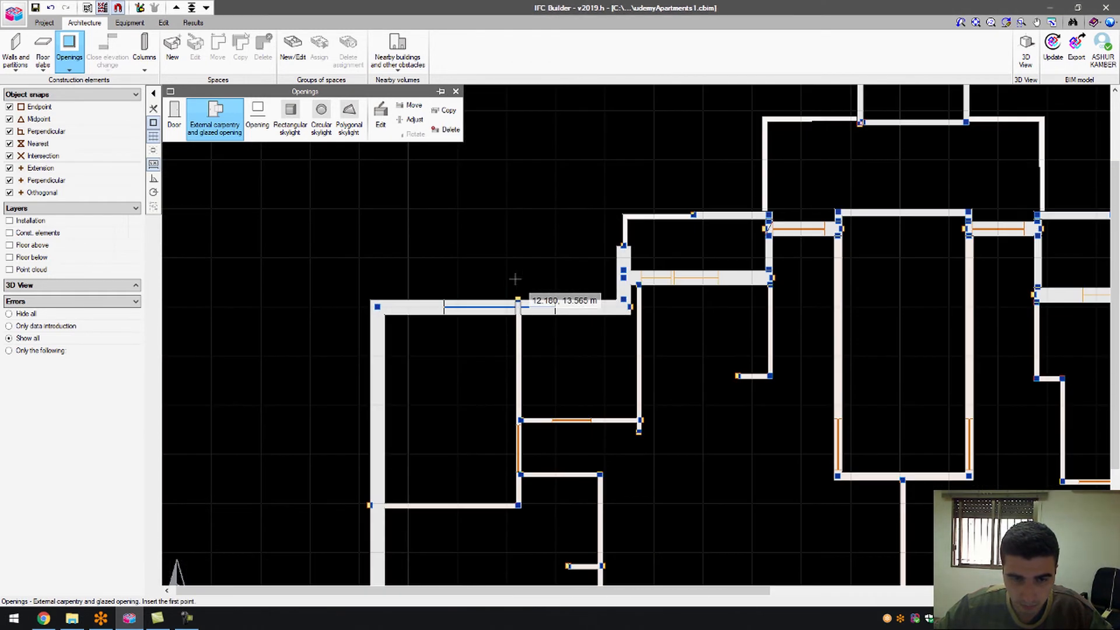
scroll(377, 461, down, 2)
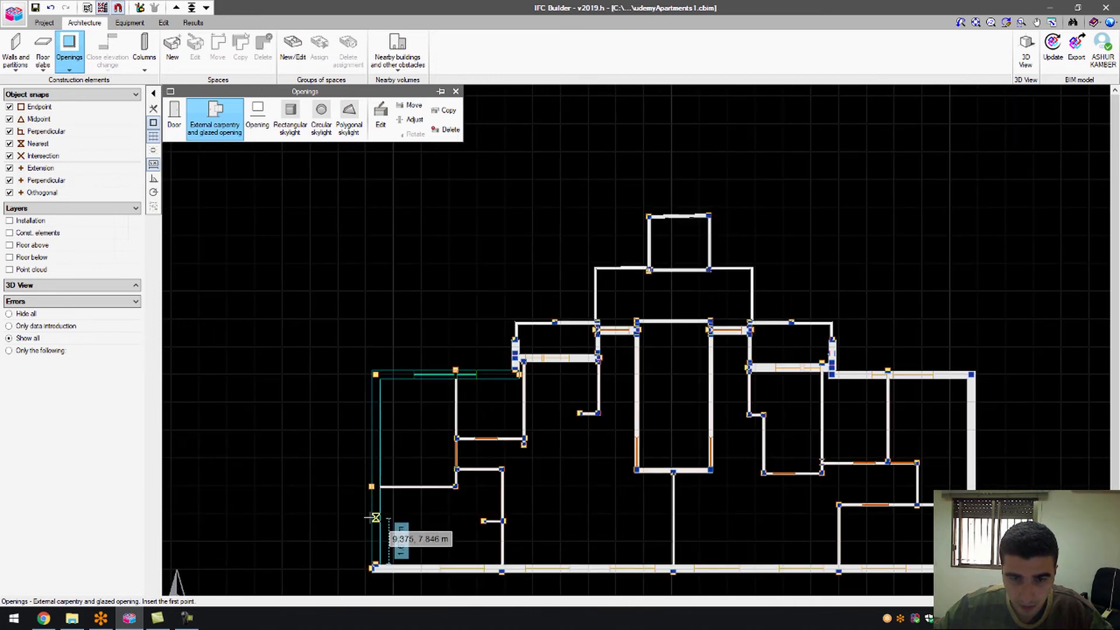
scroll(455, 452, up, 6)
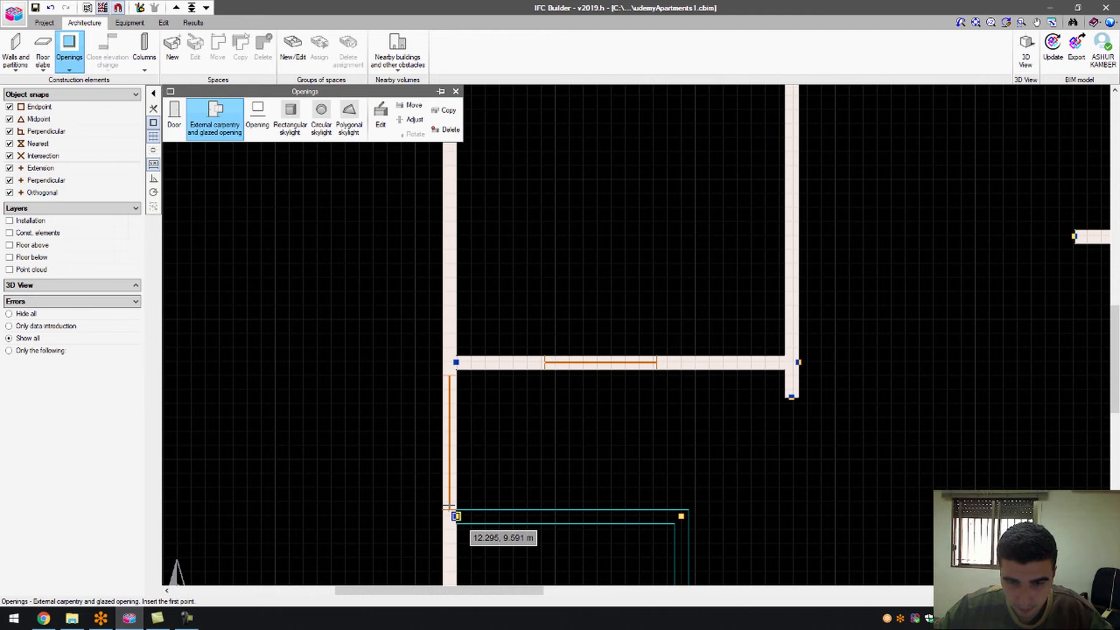
click(449, 508)
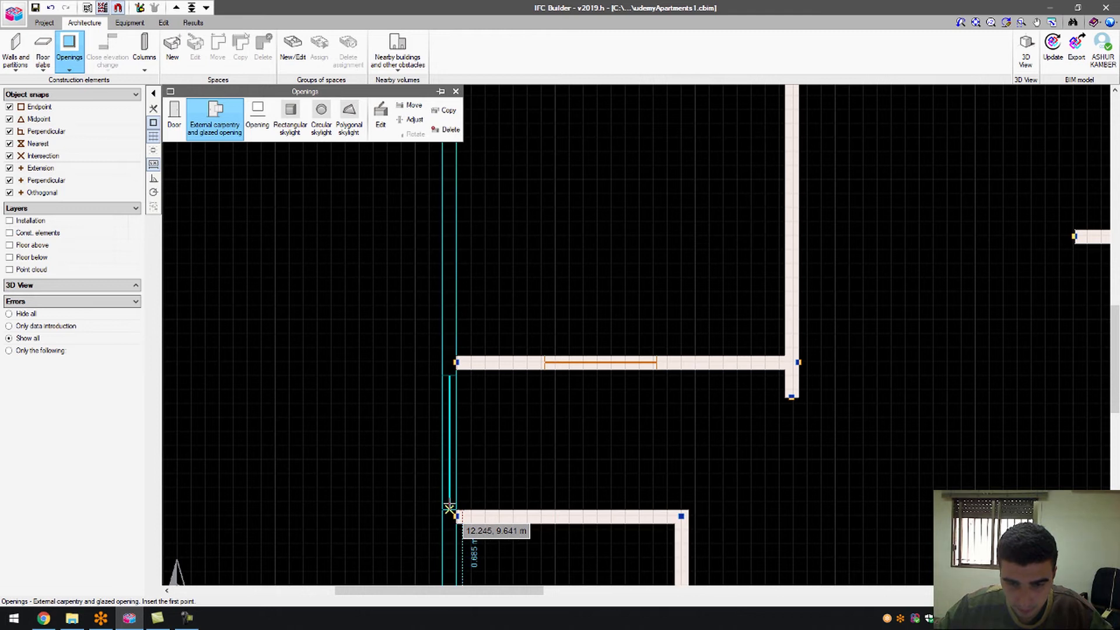
click(449, 372)
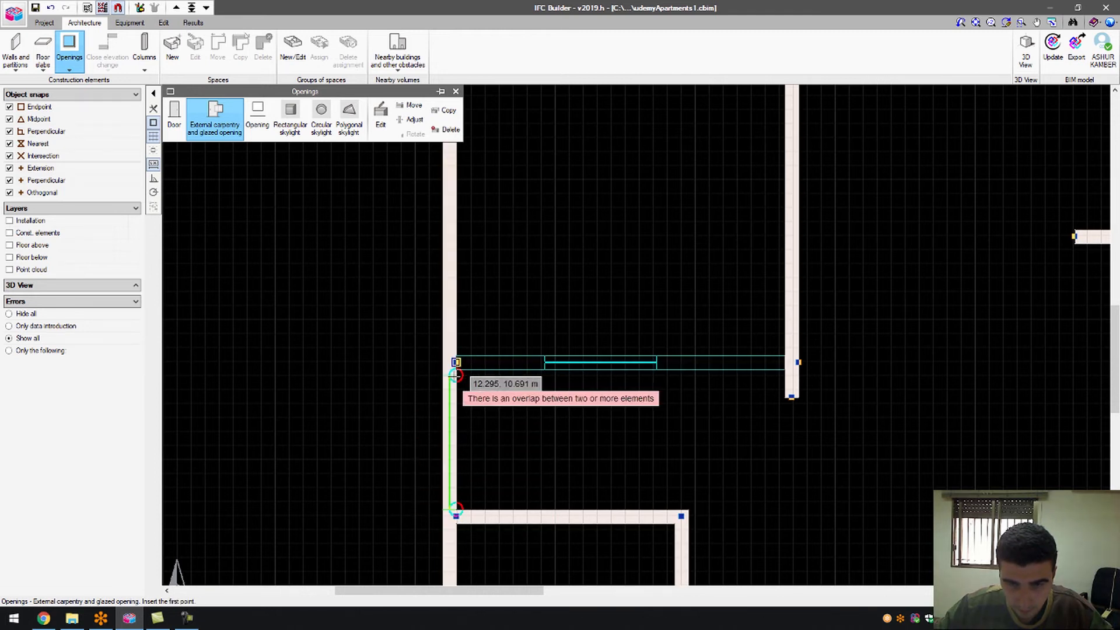
click(543, 363)
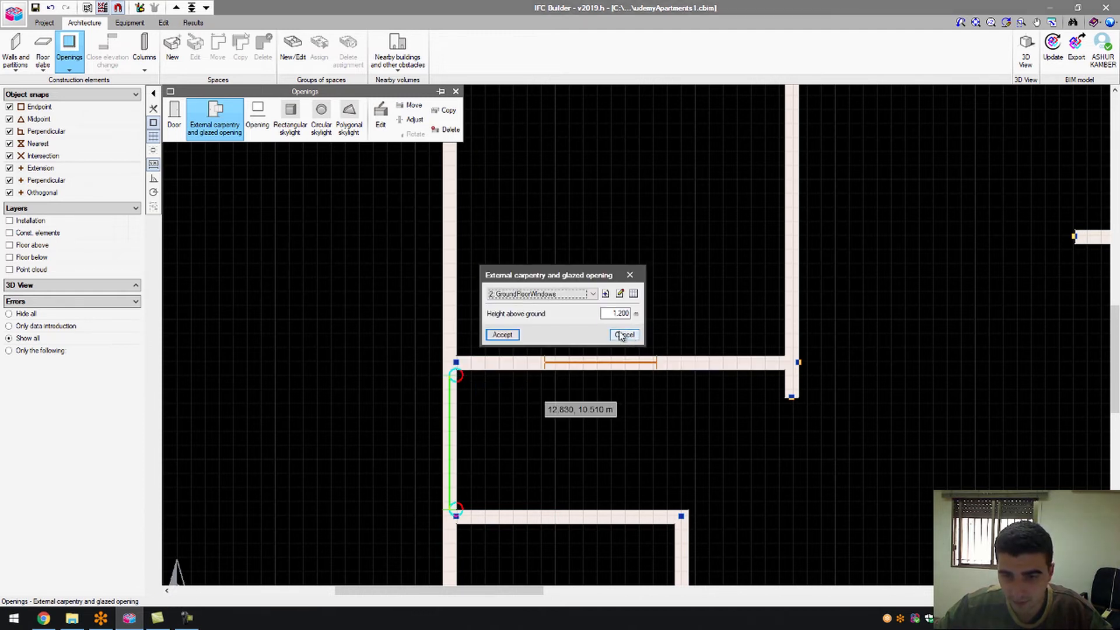
click(623, 335)
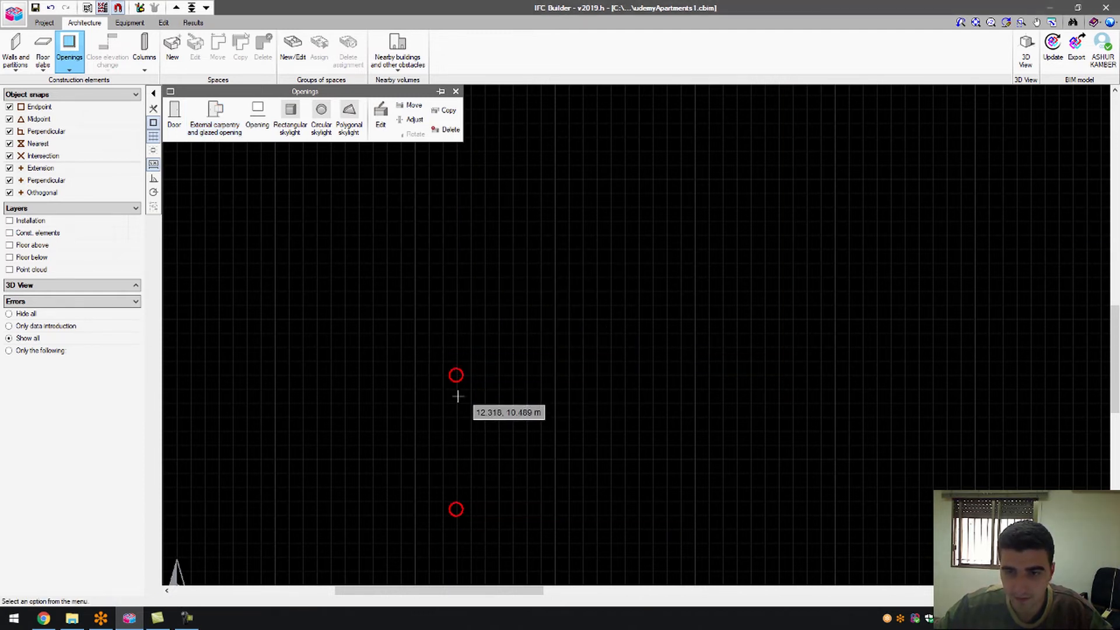
- Examine the GroundFloorDoor type settings of the door overlapping the window in the partition
click(385, 121)
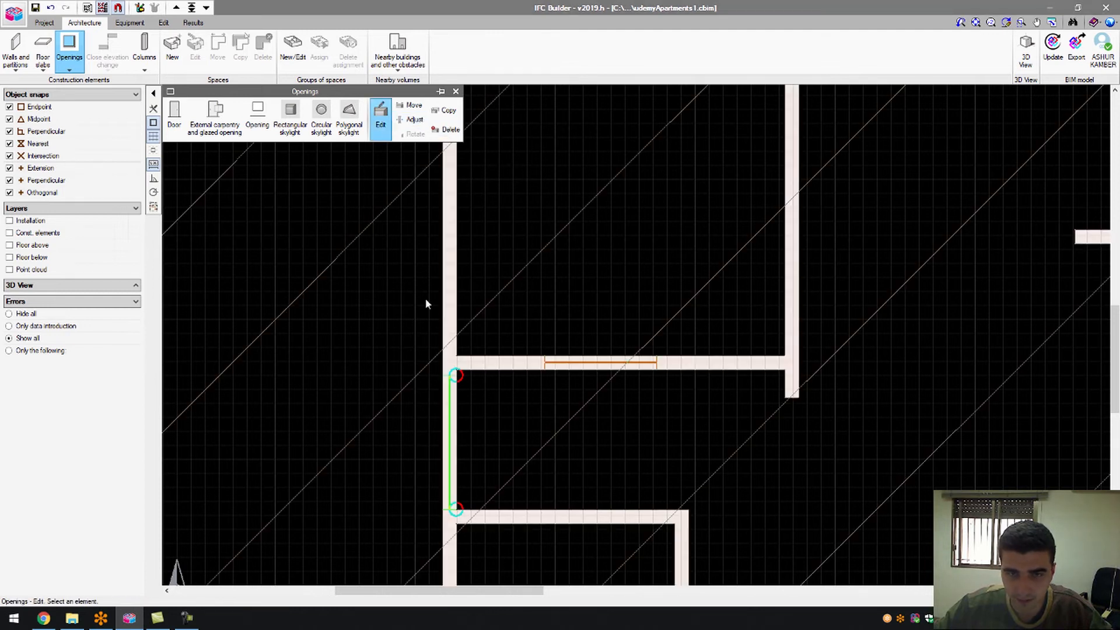
click(443, 431)
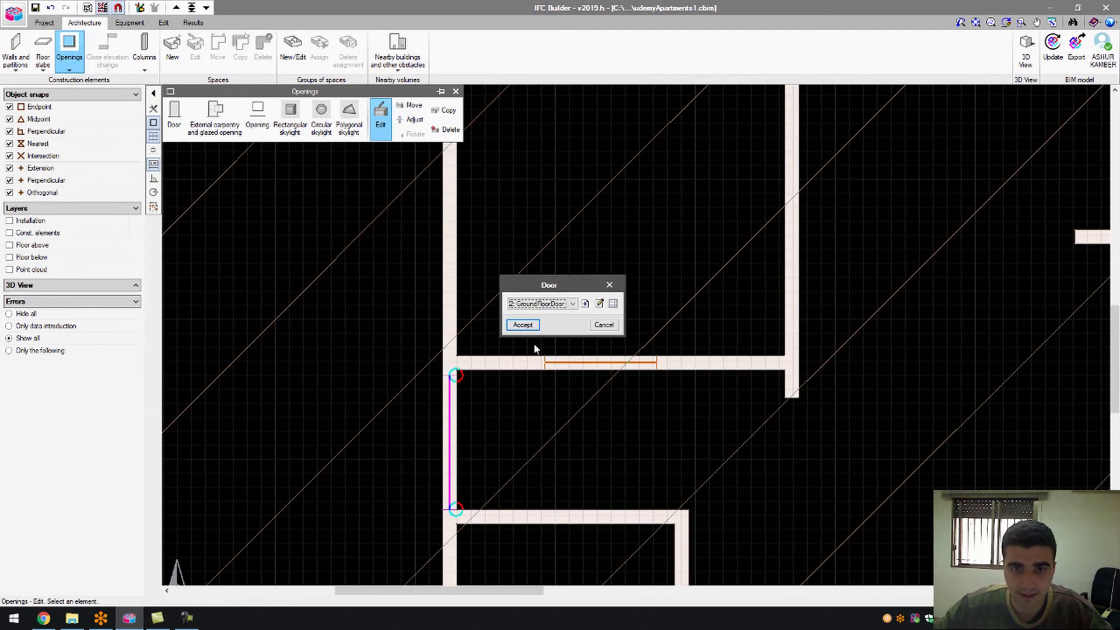
click(600, 304)
click(654, 345)
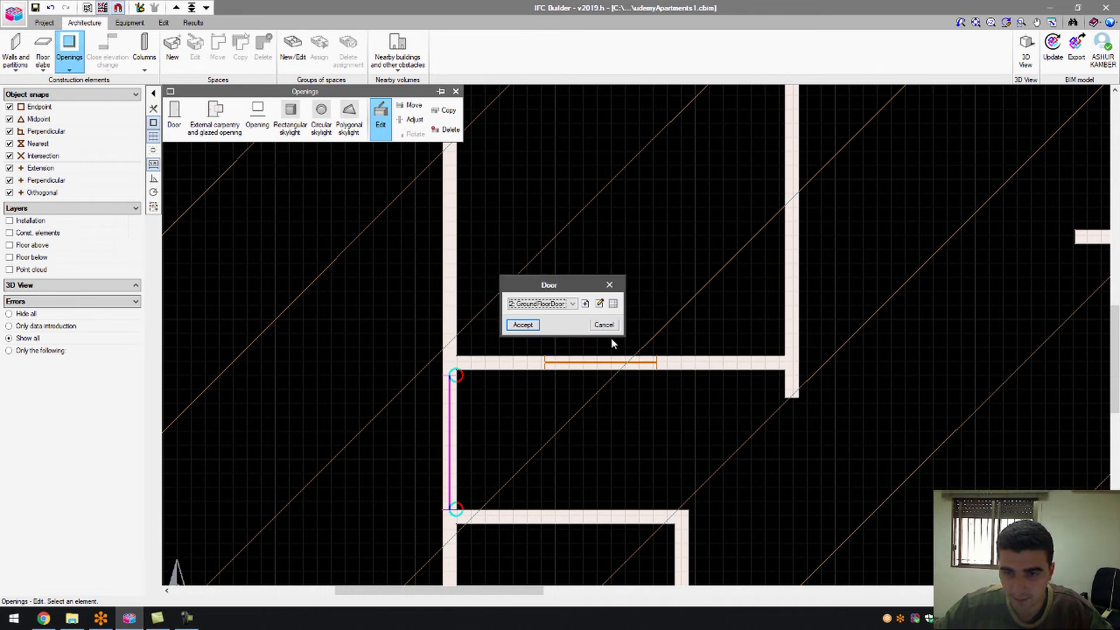
click(584, 304)
click(654, 345)
click(596, 304)
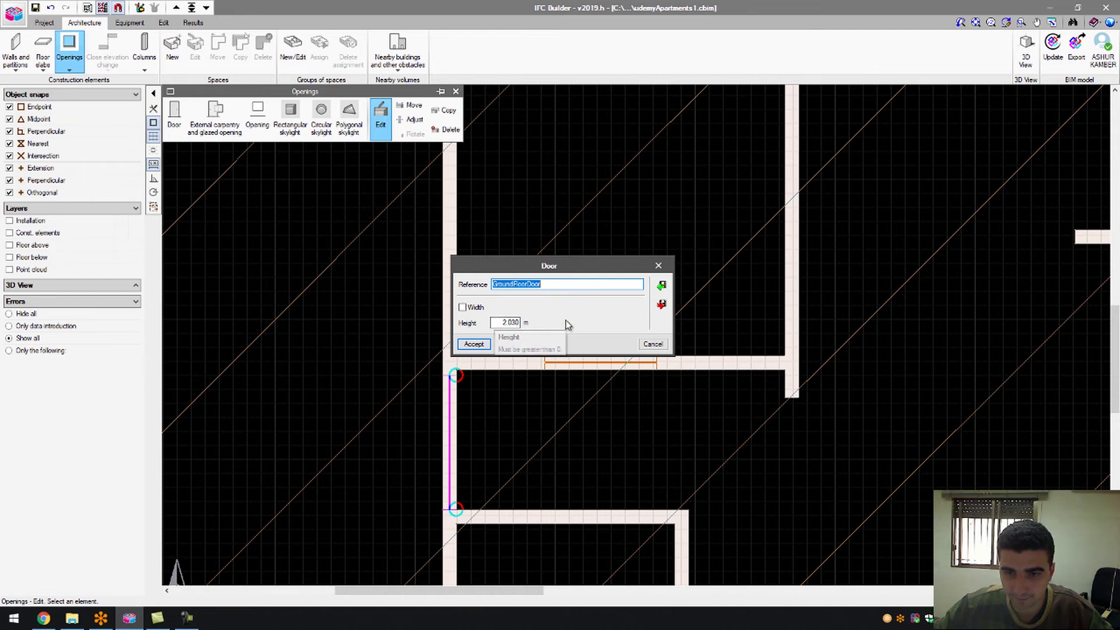
click(652, 344)
click(593, 327)
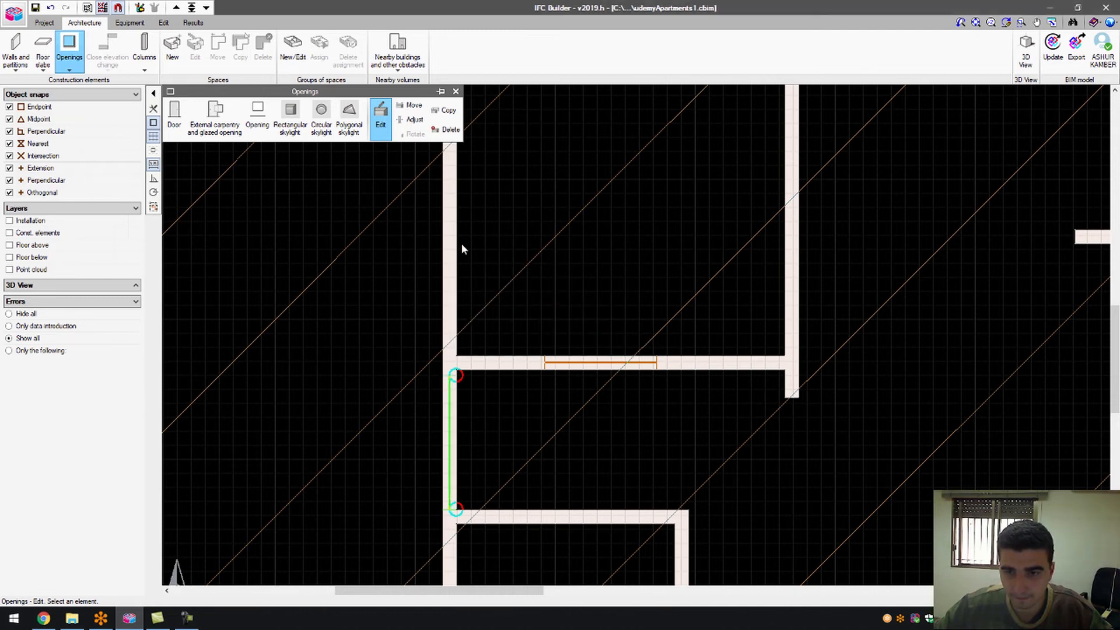
- Delete the door that overlaps the window in the left apartment's inner partition
click(447, 127)
scroll(446, 423, down, 2)
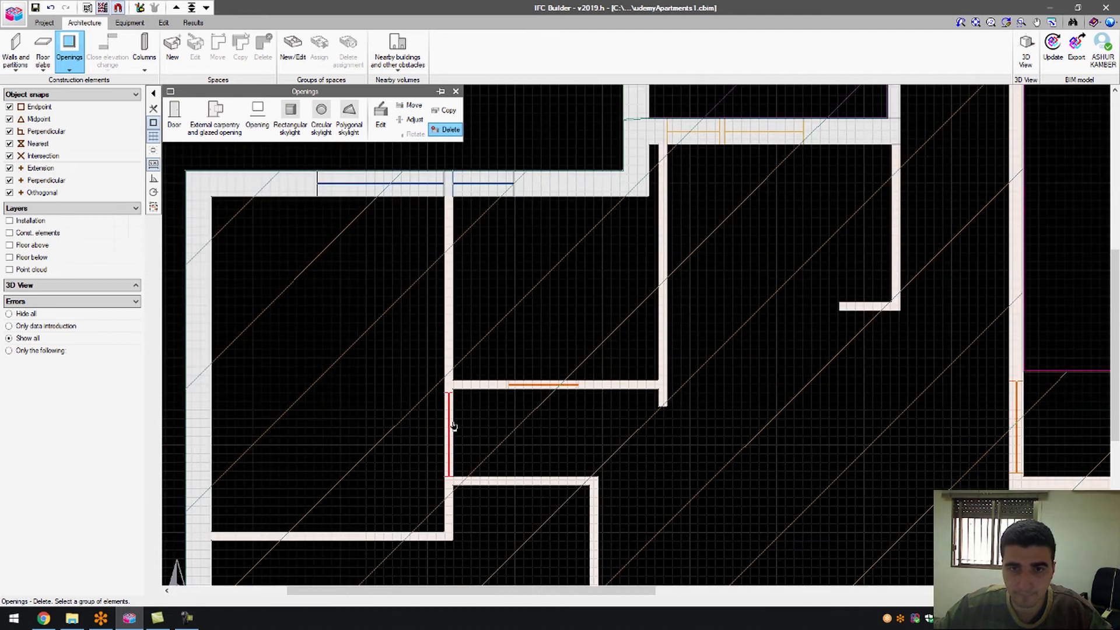
scroll(427, 218, down, 2)
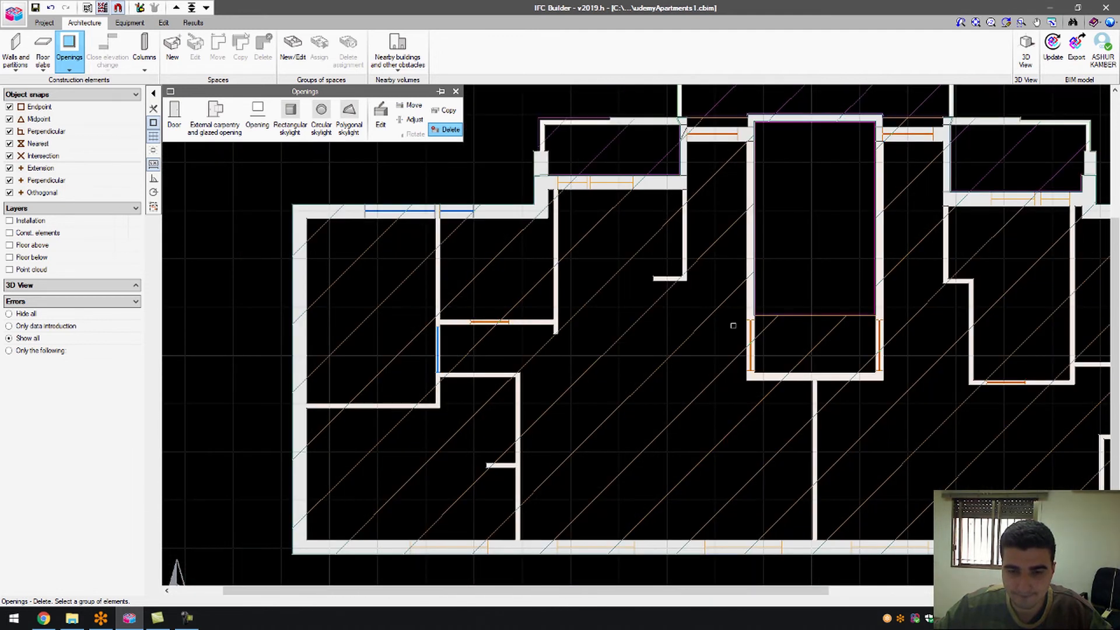
- Examine the window openings in a 3D view of the selected floor only, and return to the floor plan
click(1026, 51)
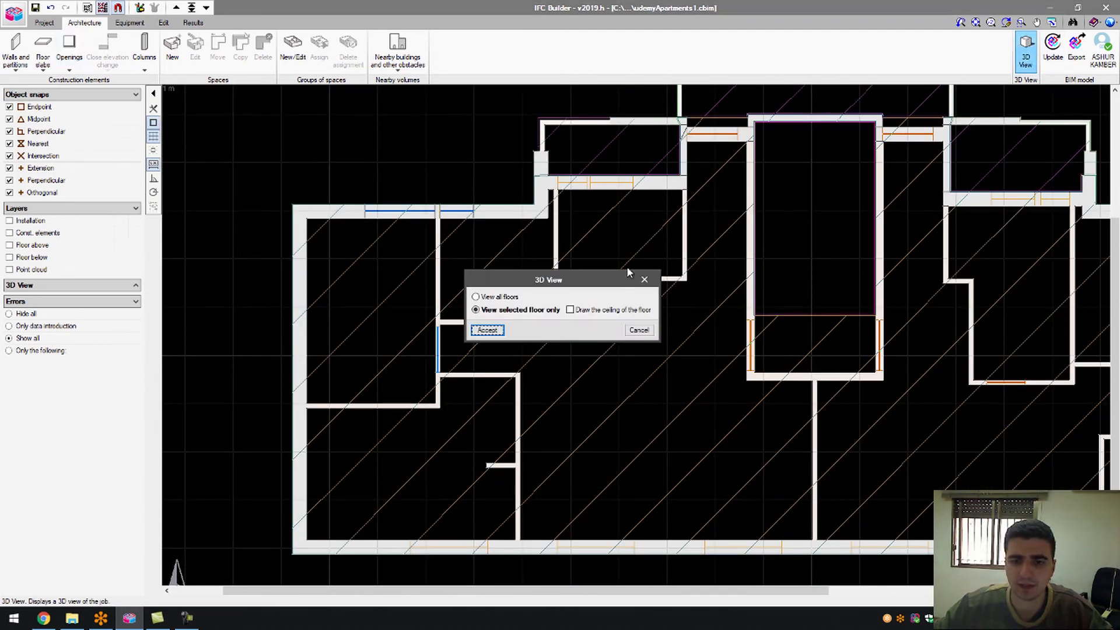
click(487, 330)
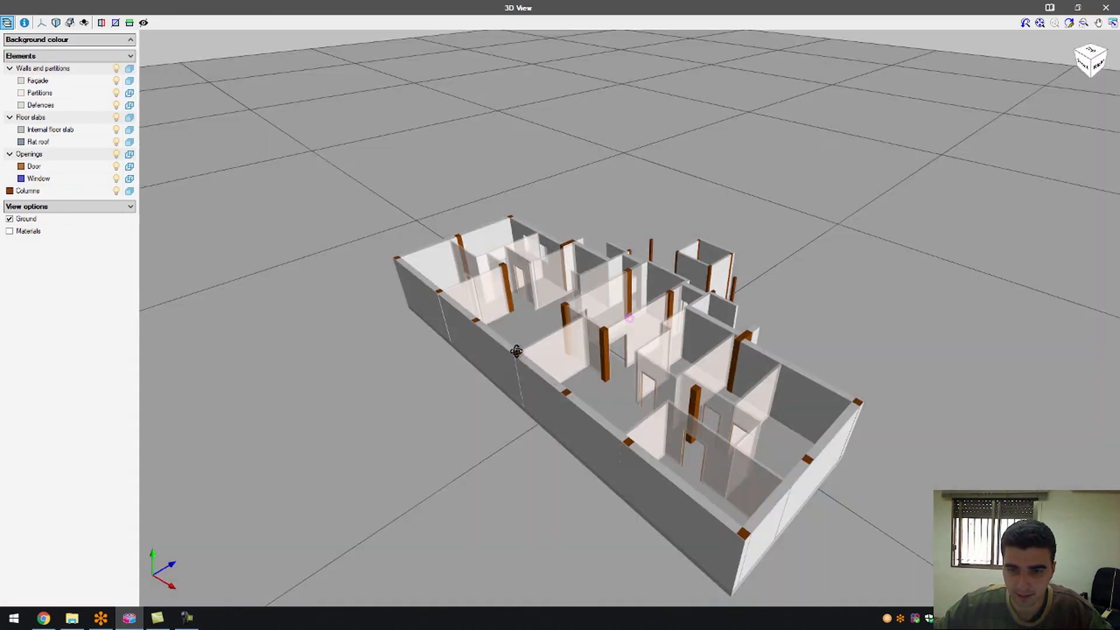
scroll(524, 249, up, 5)
mouse_move(524, 250)
middle_down()
mouse_move(522, 228)
mouse_move(493, 251)
mouse_move(553, 290)
mouse_move(591, 267)
mouse_move(647, 442)
mouse_move(691, 443)
mouse_move(688, 457)
mouse_move(497, 454)
mouse_move(587, 506)
mouse_move(695, 487)
mouse_move(807, 550)
middle_up()
scroll(808, 549, up, 6)
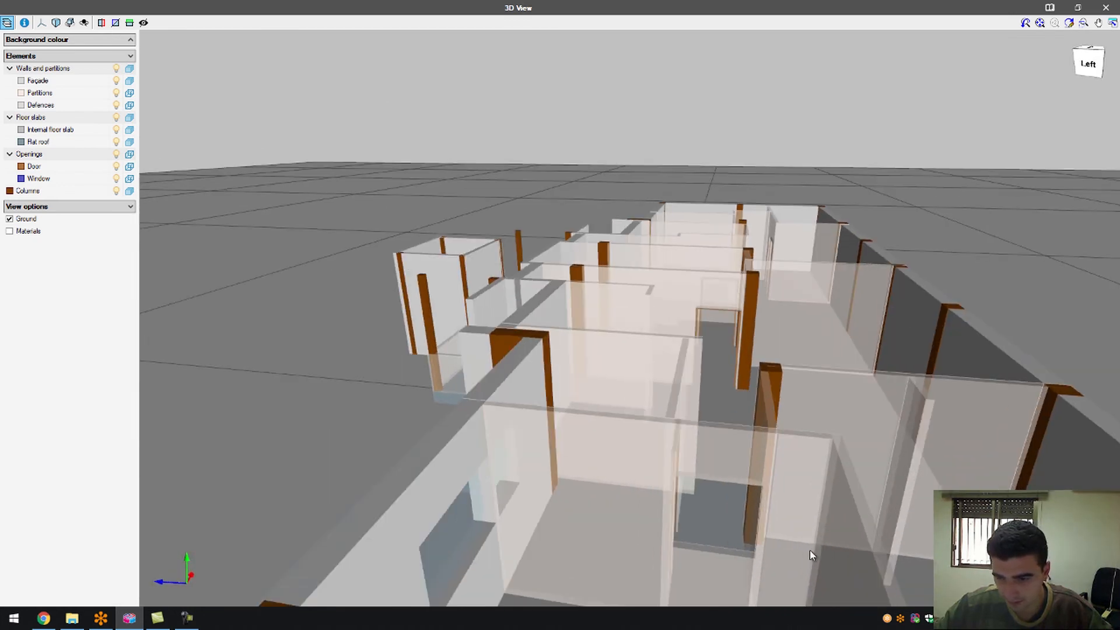
scroll(787, 533, down, 1)
middle_drag(781, 540, 684, 530)
click(1109, 6)
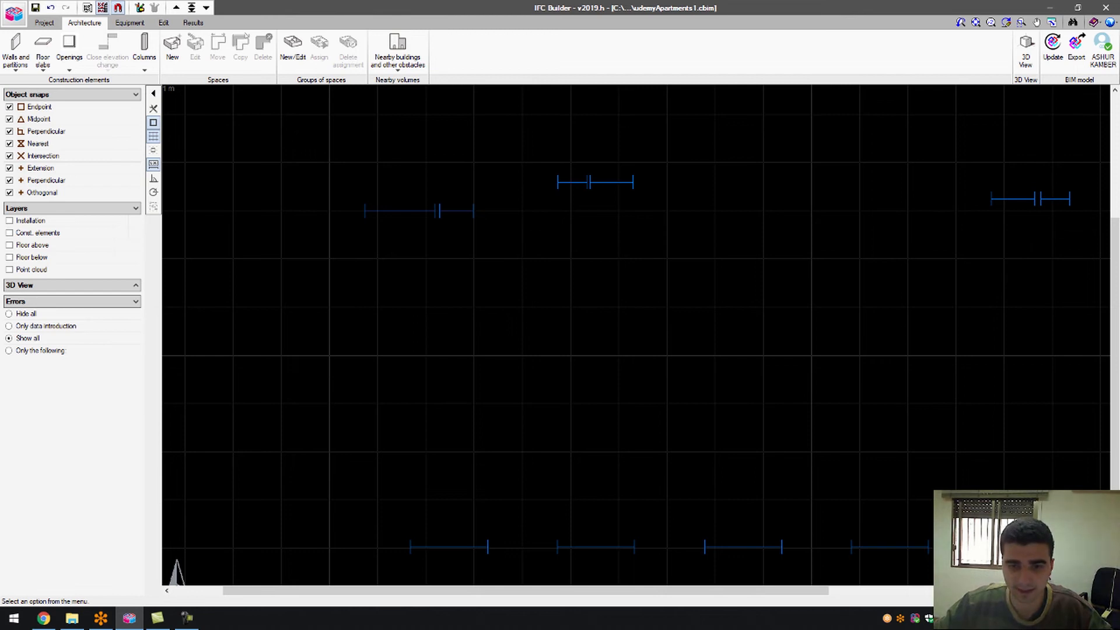
scroll(404, 242, down, 2)
scroll(663, 253, down, 1)
scroll(340, 228, up, 1)
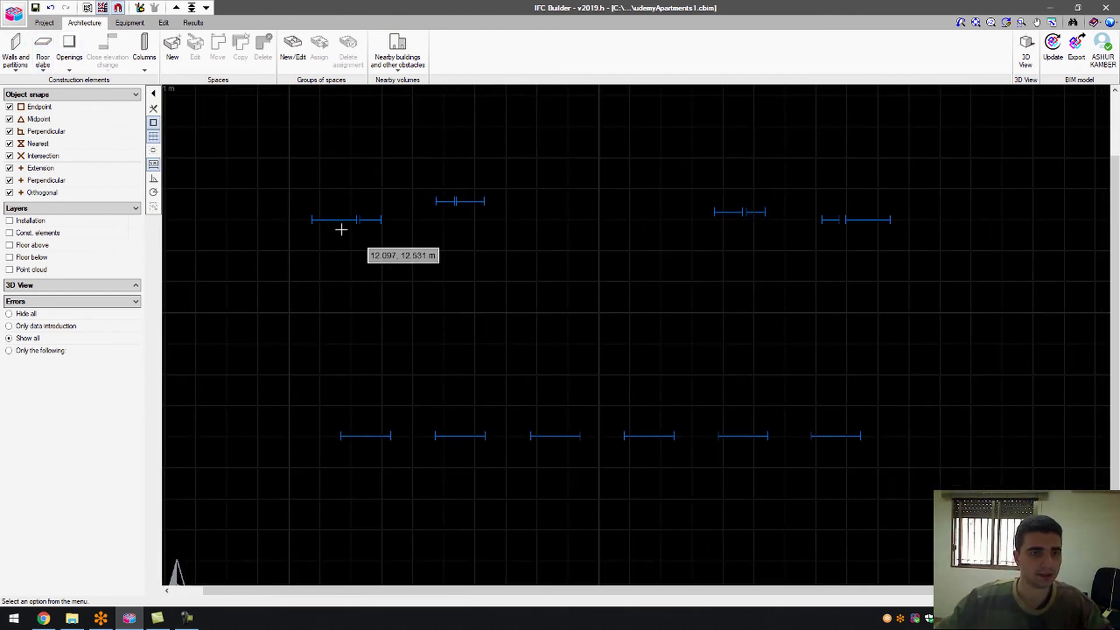
click(64, 64)
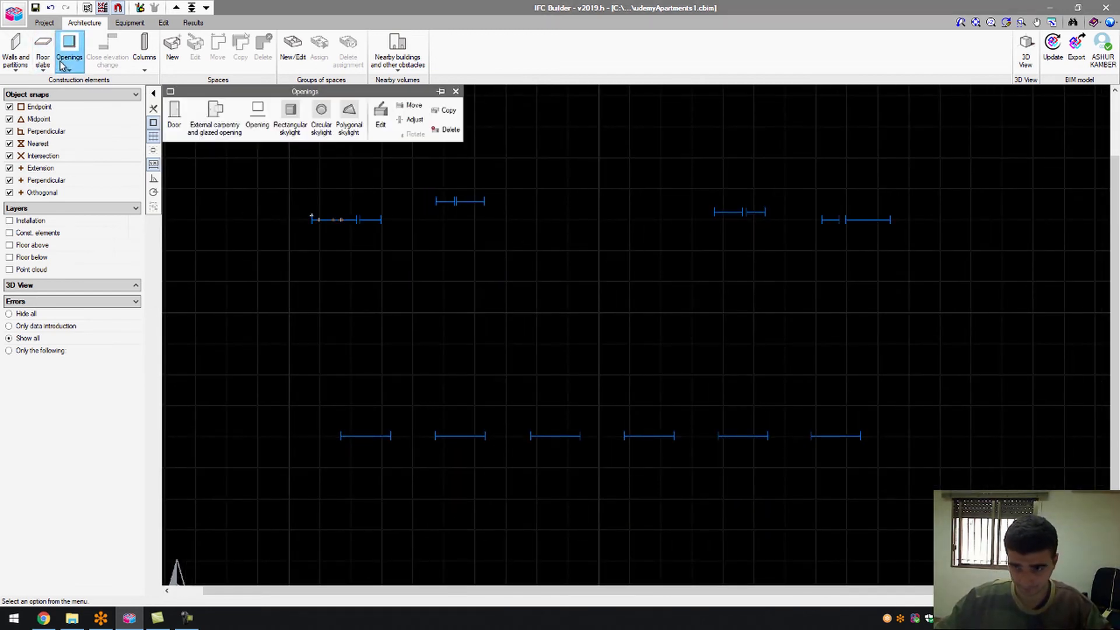
click(230, 130)
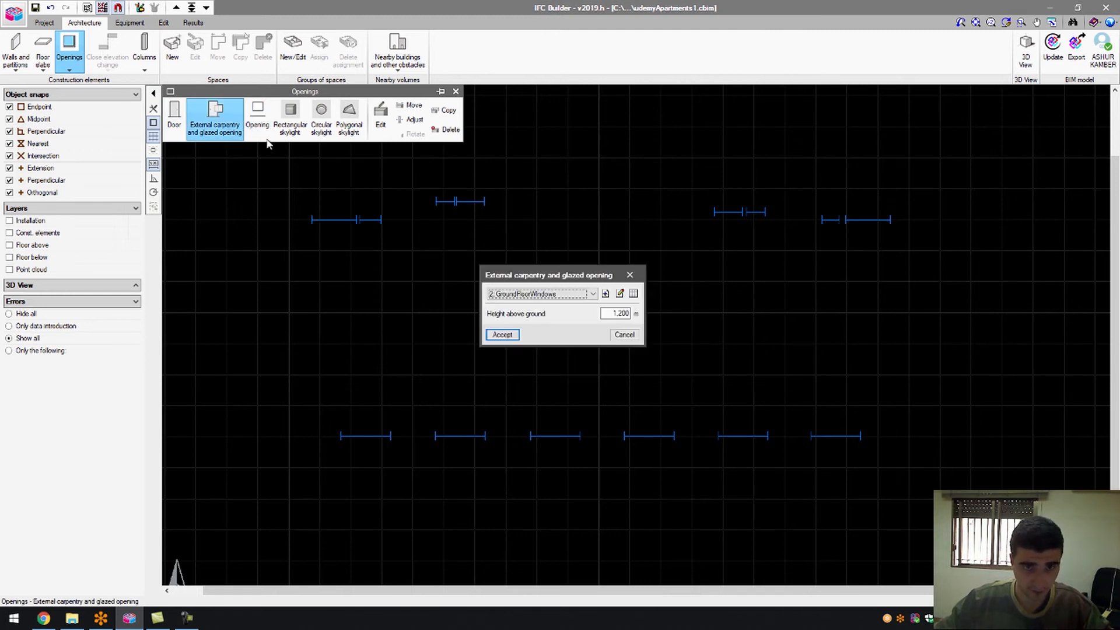
click(623, 334)
- Check which layers are visible in the GroundFloor template view
click(82, 7)
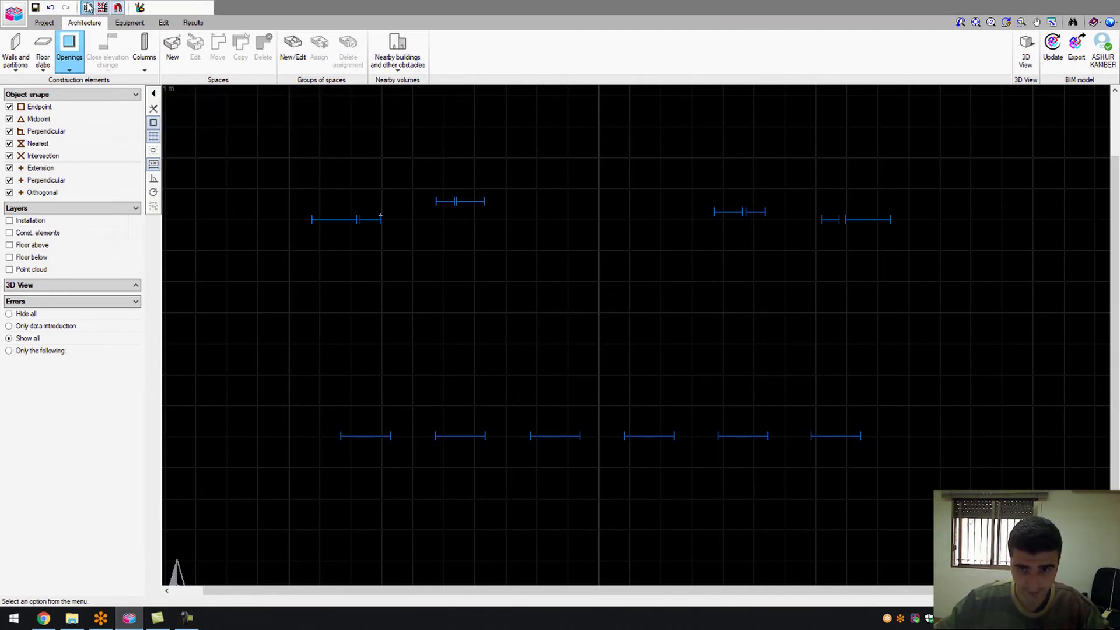
click(97, 66)
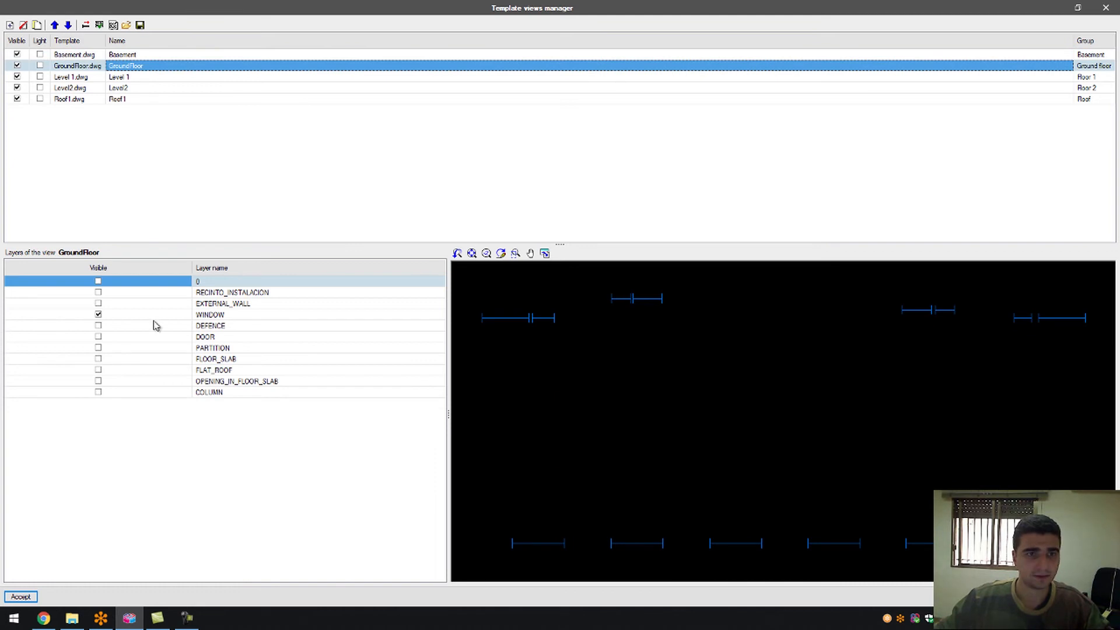
click(24, 597)
- Start the external carpentry and glazed opening command with type GroundFloorWindows and a height above ground of 1 m
scroll(375, 470, up, 1)
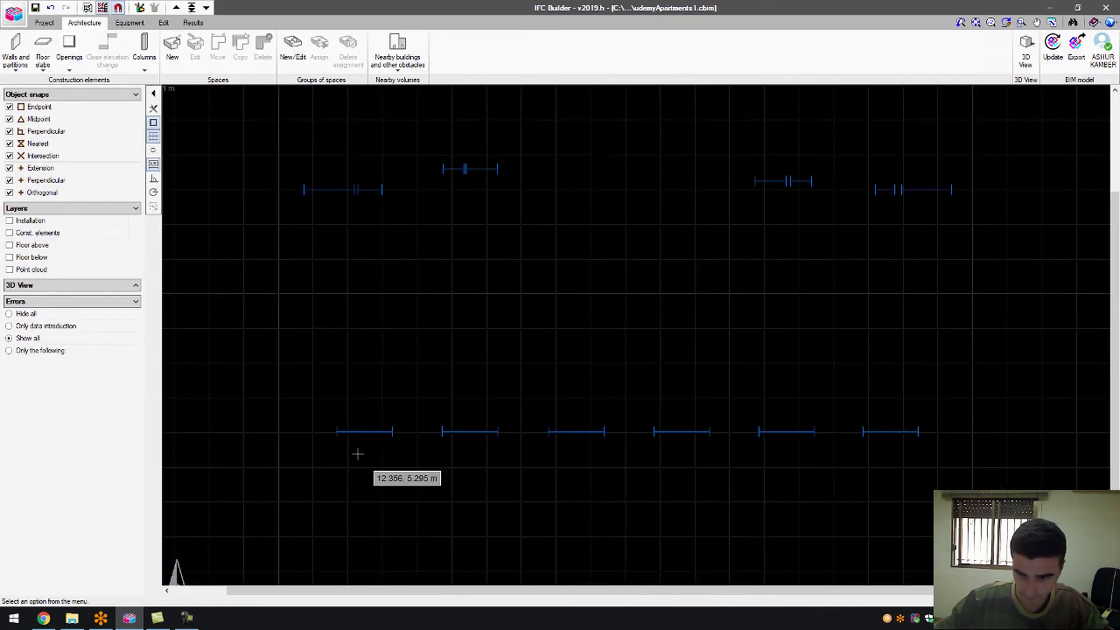
scroll(322, 403, up, 1)
scroll(362, 475, down, 1)
scroll(306, 377, up, 1)
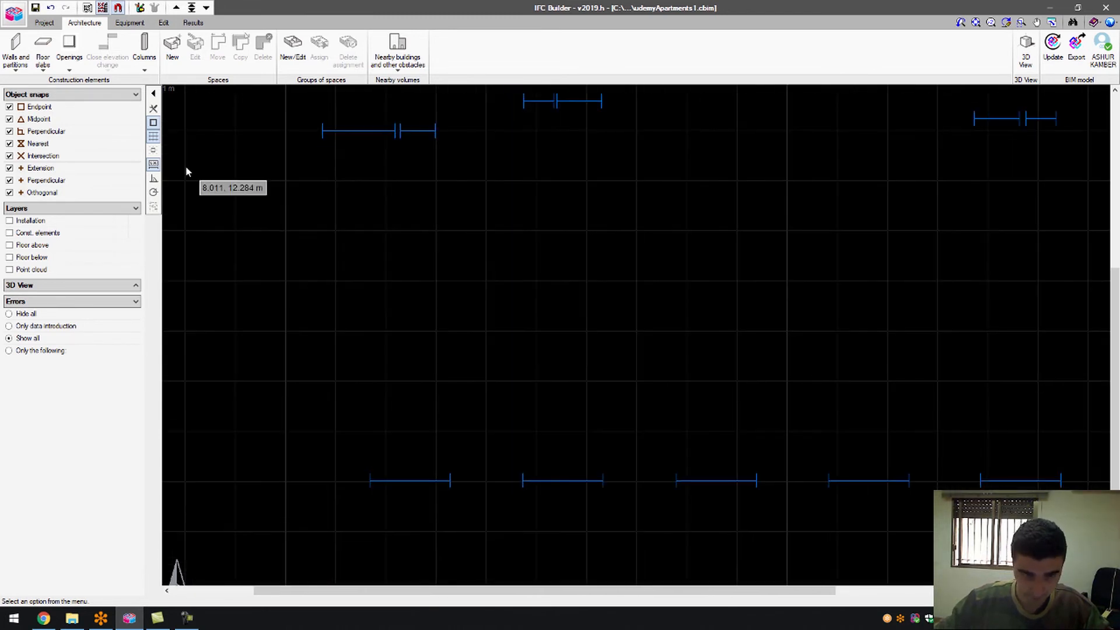
click(66, 61)
click(189, 137)
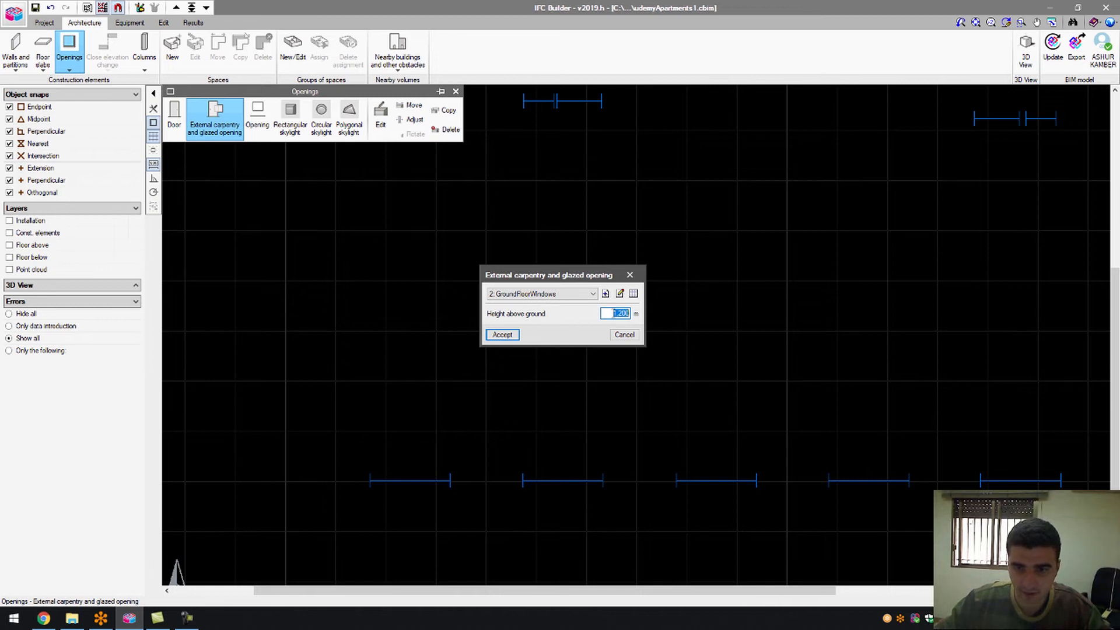
text(1)
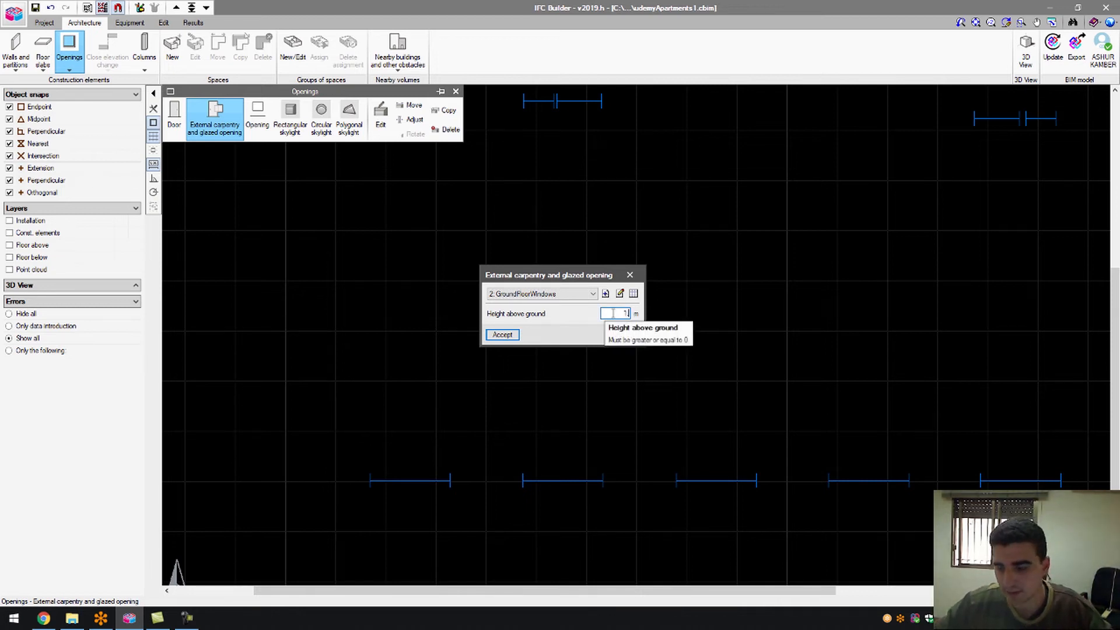
text(.5)
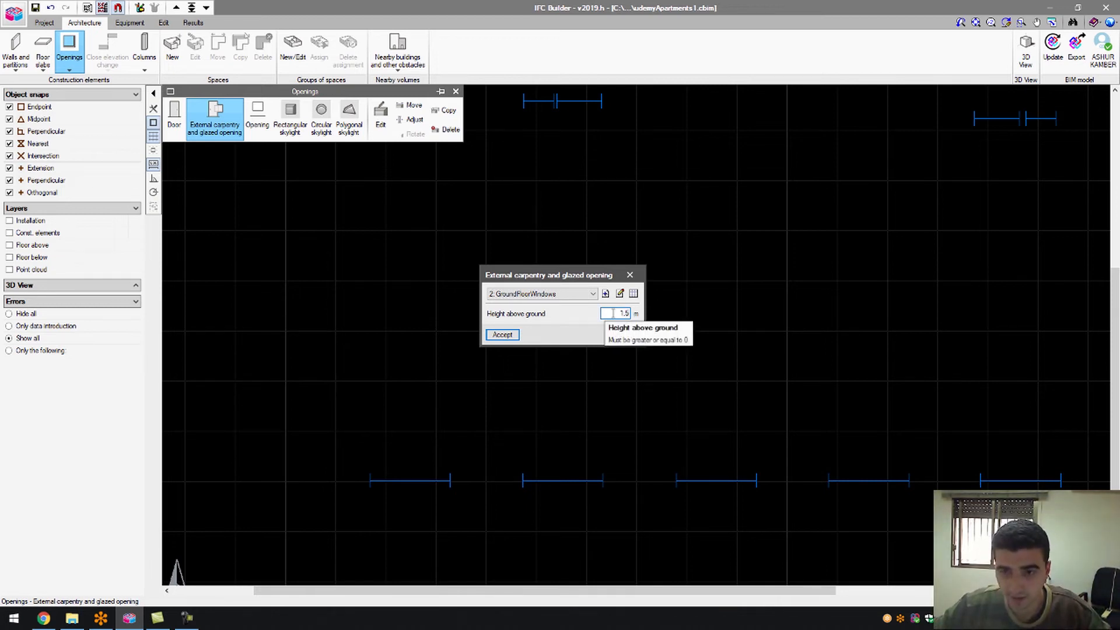
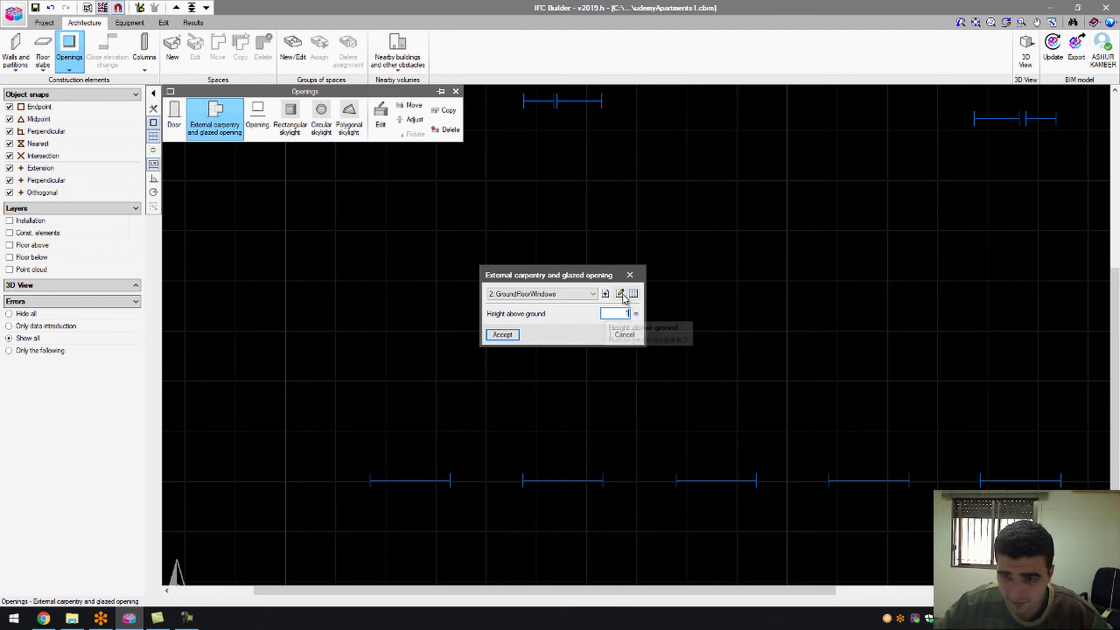
click(620, 293)
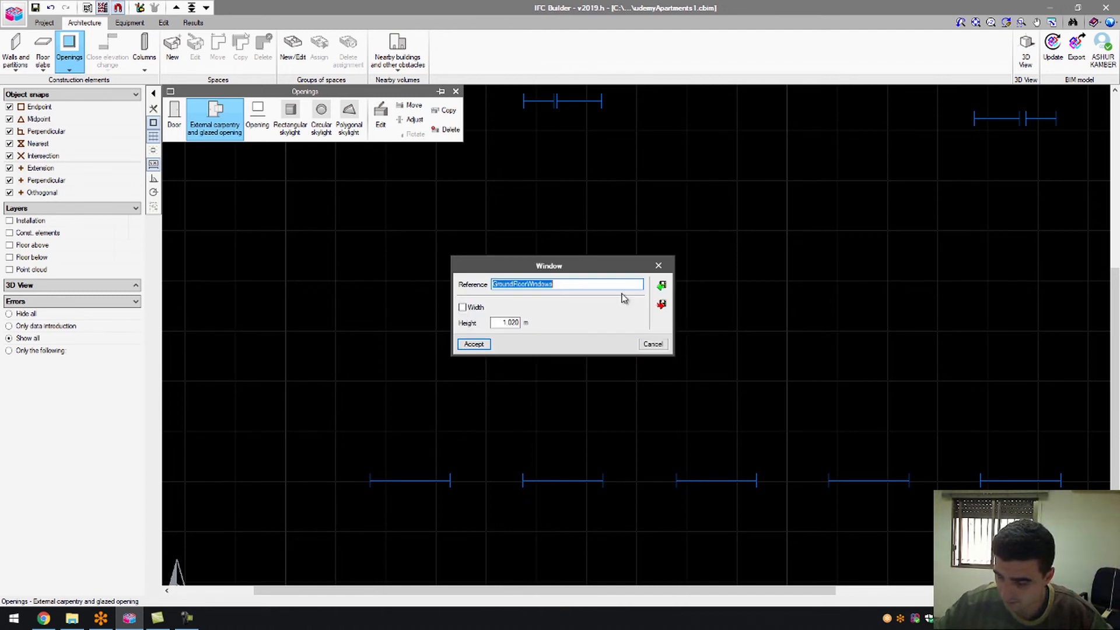
click(653, 345)
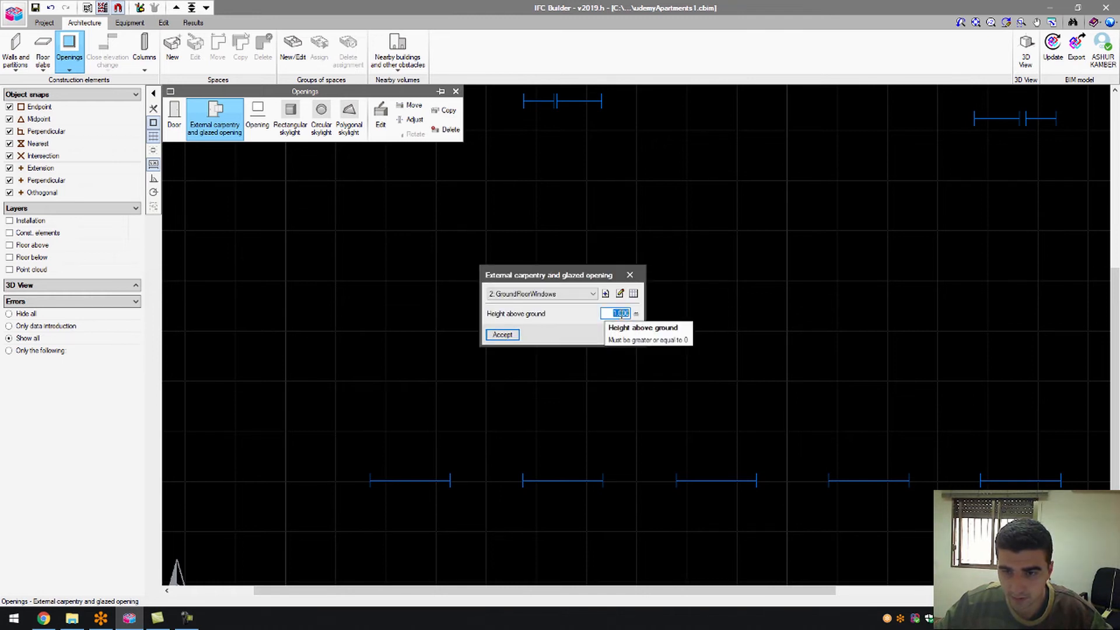
click(502, 335)
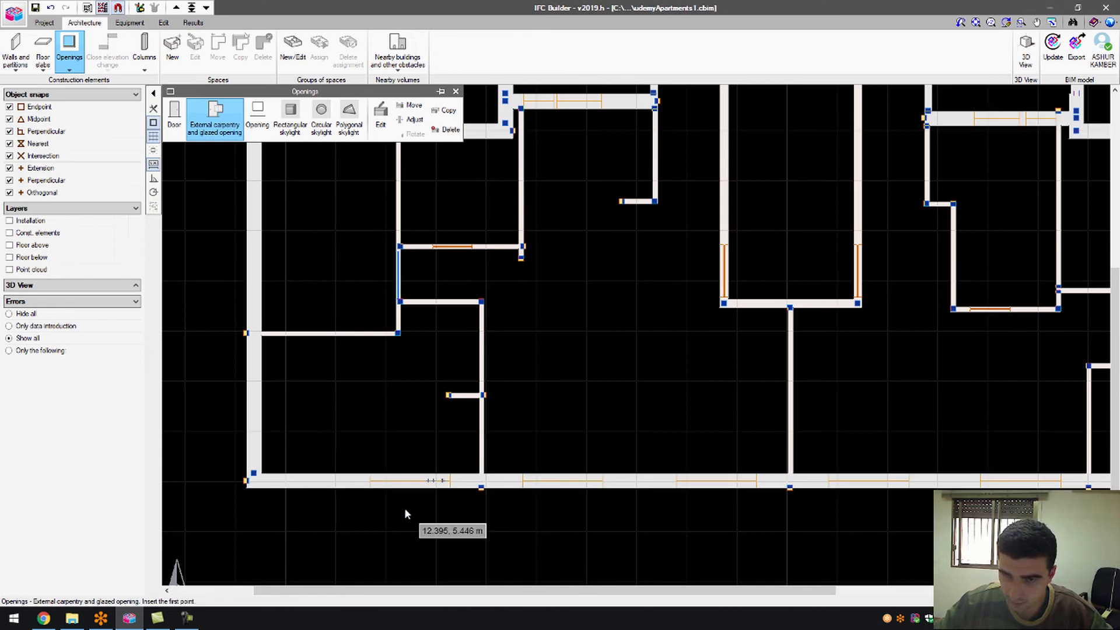
- Place the first three windows, each 1.6 m wide, over the template marks in the lower external wall, working from its left end
click(369, 480)
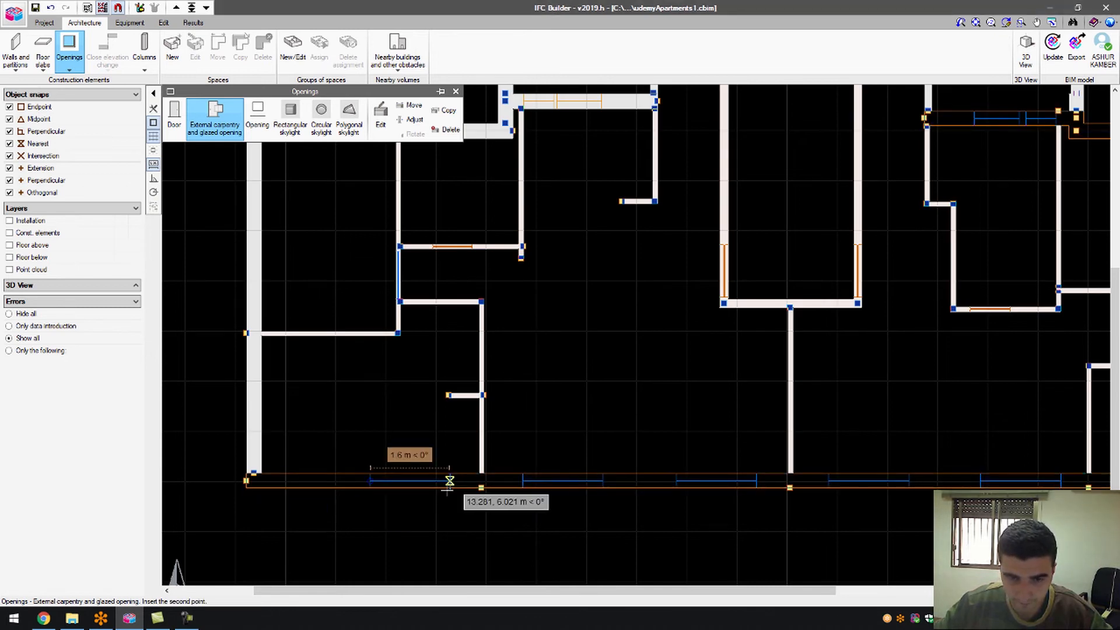
click(524, 503)
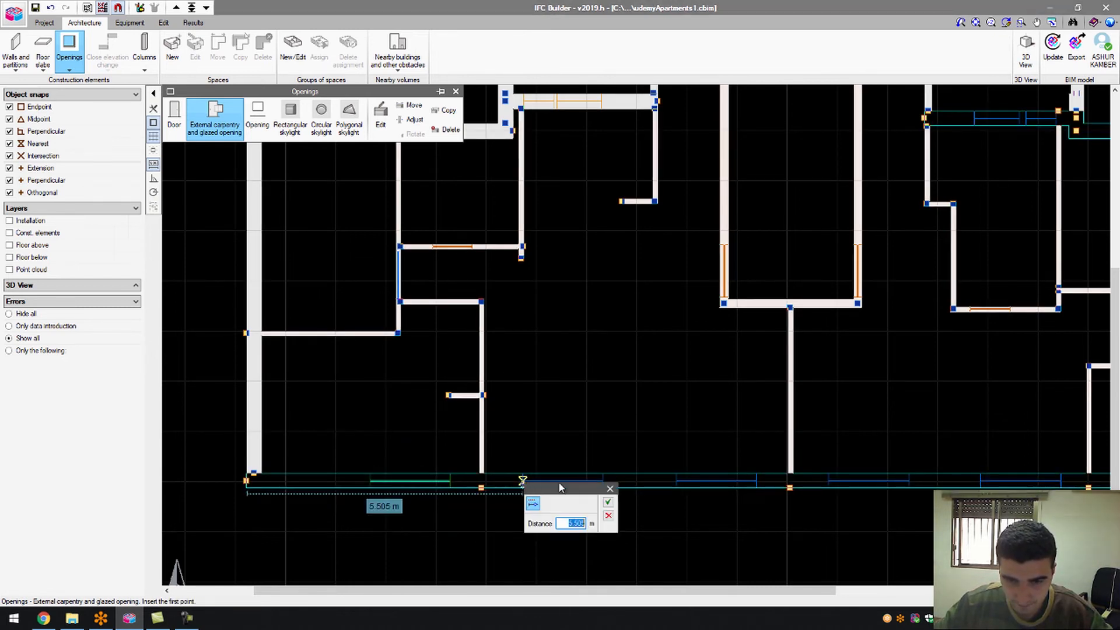
click(606, 503)
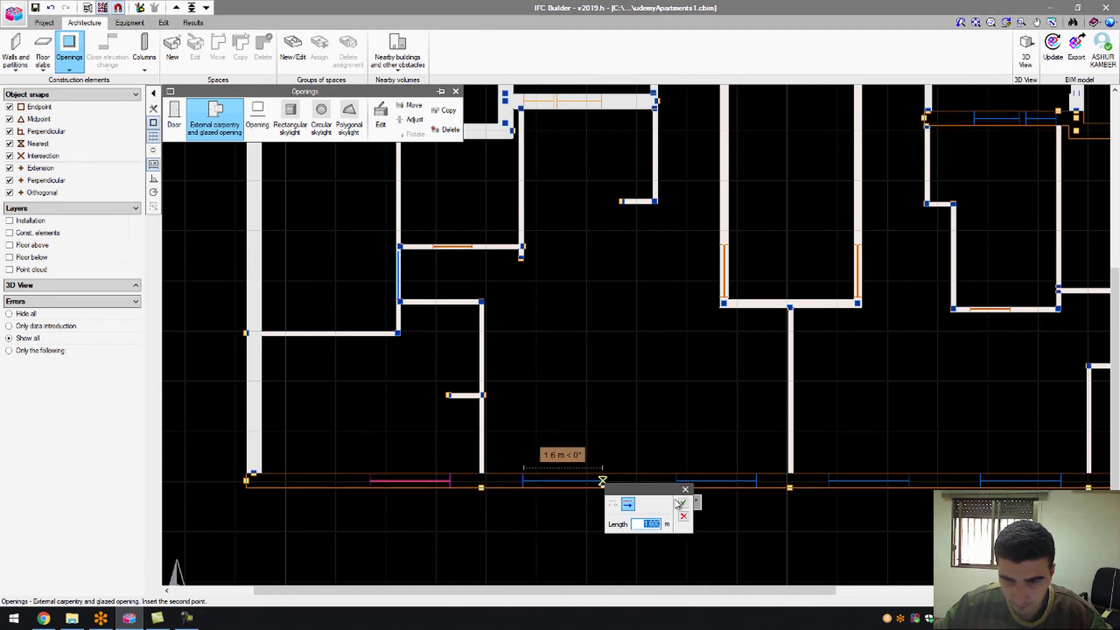
click(680, 503)
click(677, 489)
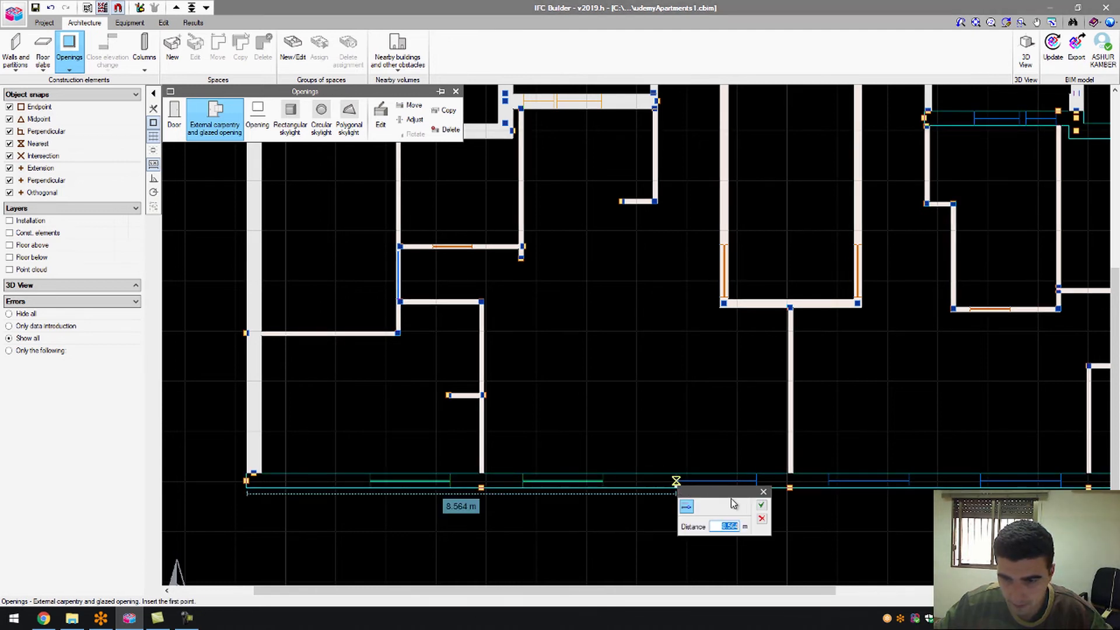
click(761, 505)
click(835, 508)
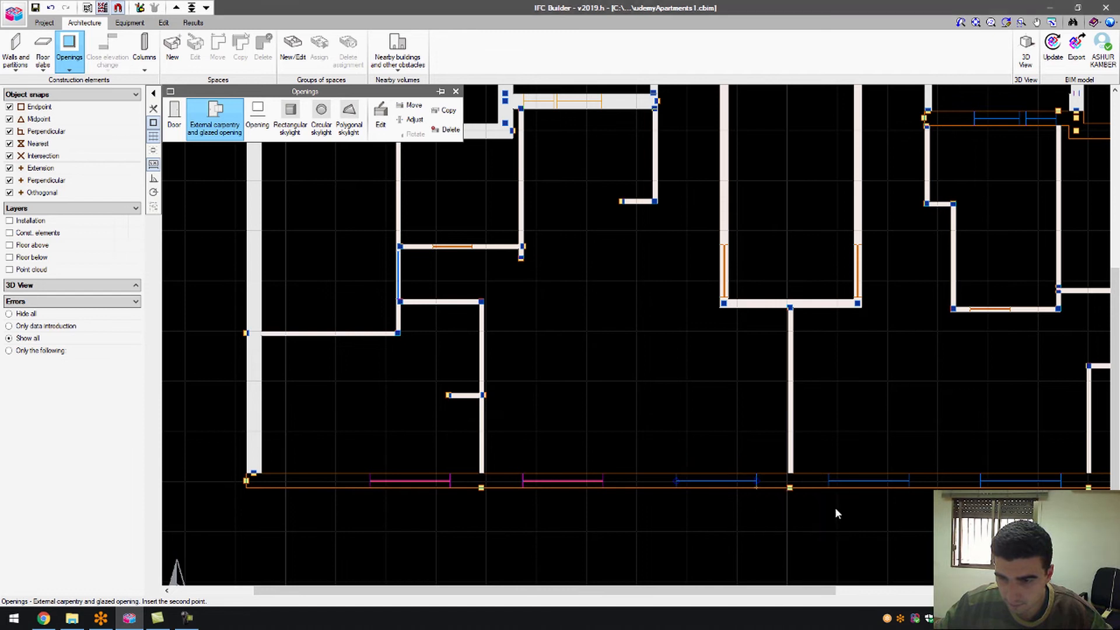
- Place the fourth and fifth 1.6 m windows over the template marks in the lower external wall
scroll(837, 512, down, 3)
scroll(671, 505, up, 5)
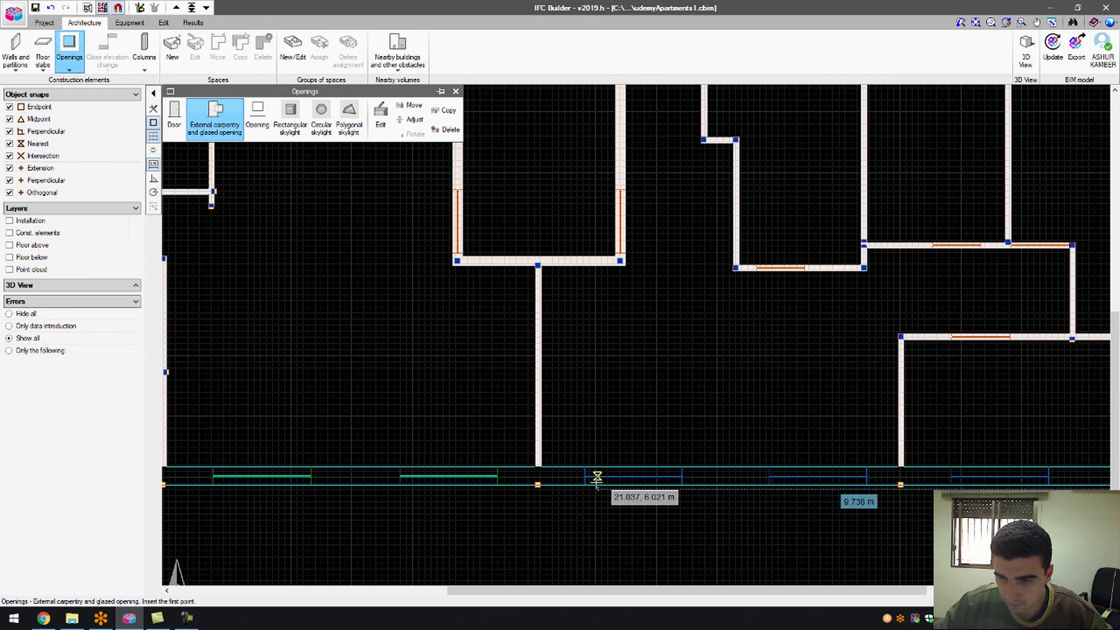
click(584, 476)
click(667, 511)
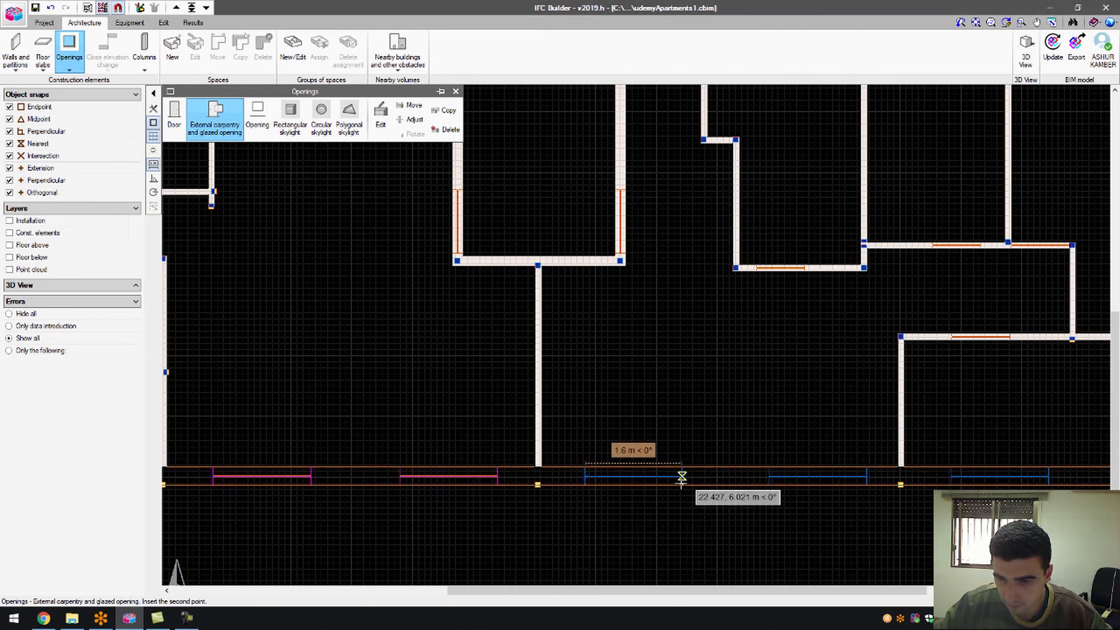
click(759, 503)
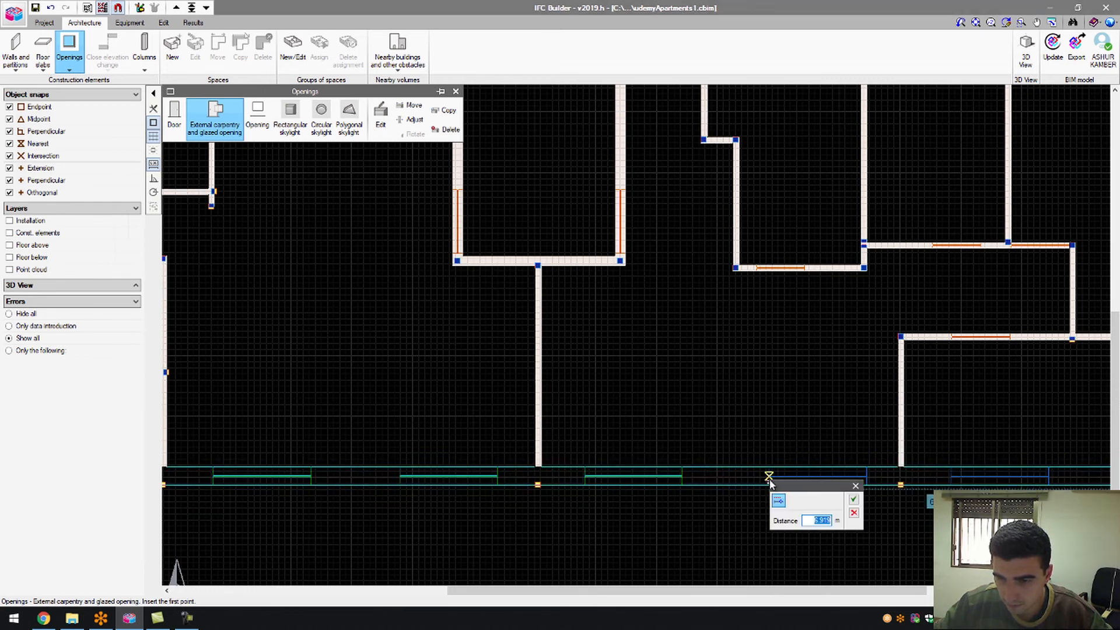
click(851, 499)
click(866, 488)
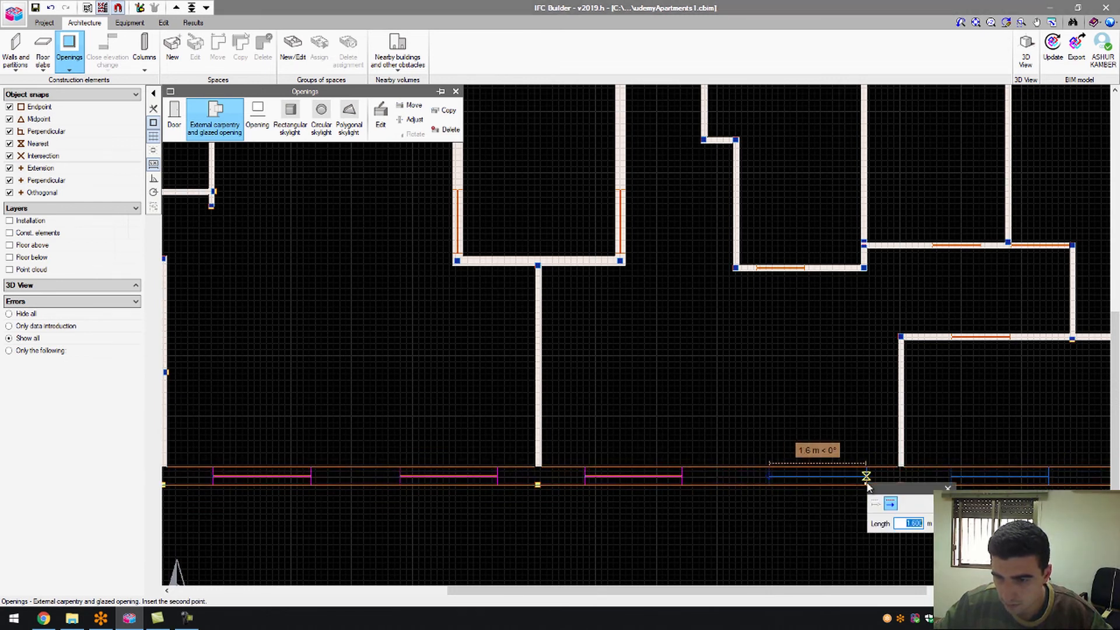
click(945, 501)
- Place the sixth 1.6 m window over the last template mark near the right end of the lower external wall
scroll(810, 480, down, 2)
scroll(962, 483, up, 2)
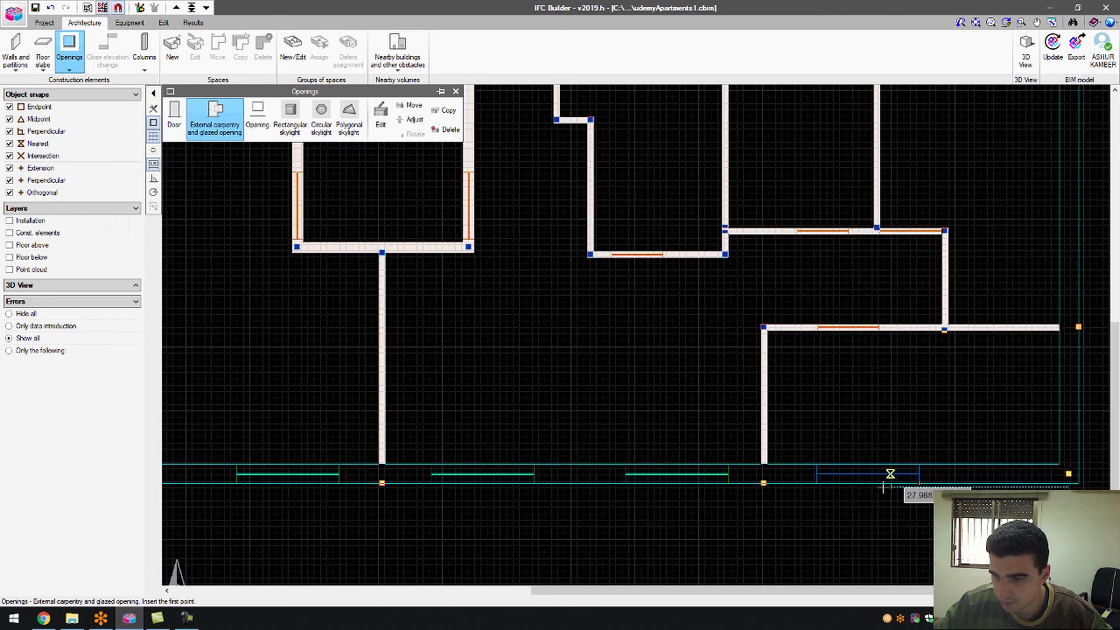
click(817, 475)
click(901, 505)
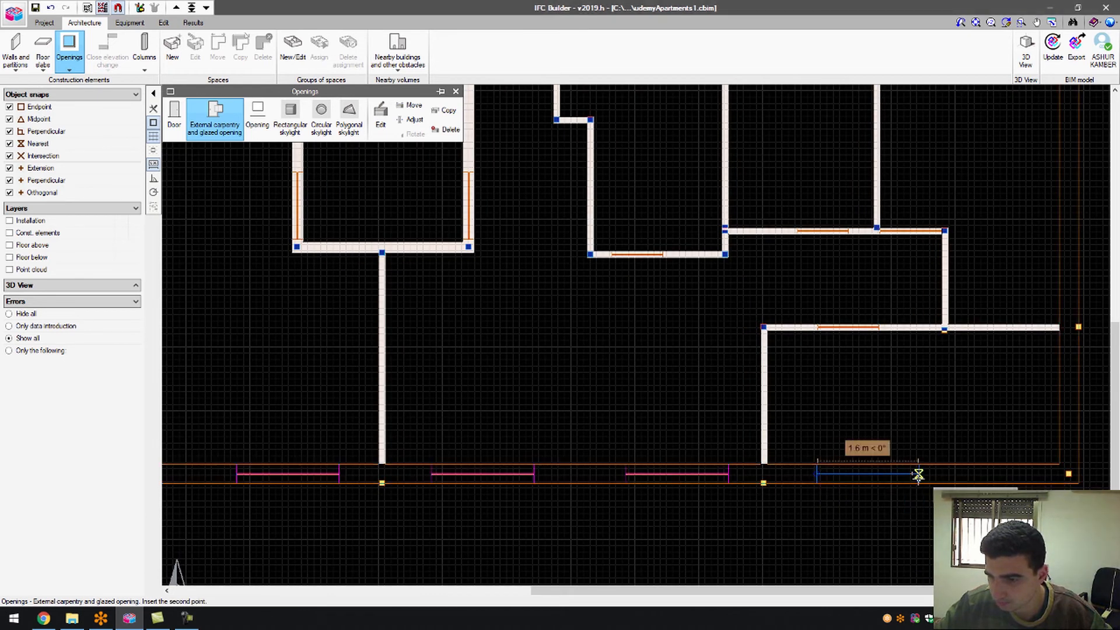
click(919, 473)
key(Return)
- Place windows over the existing openings near the lower ends of both side walls of the central core
scroll(805, 430, down, 2)
scroll(740, 365, up, 3)
scroll(688, 268, up, 3)
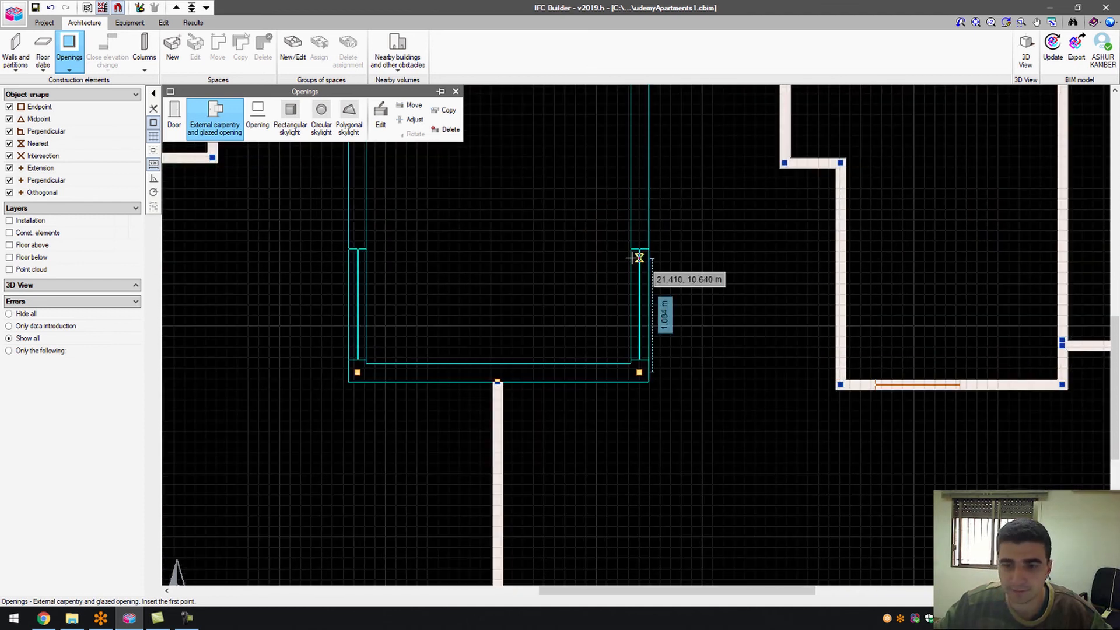
click(640, 249)
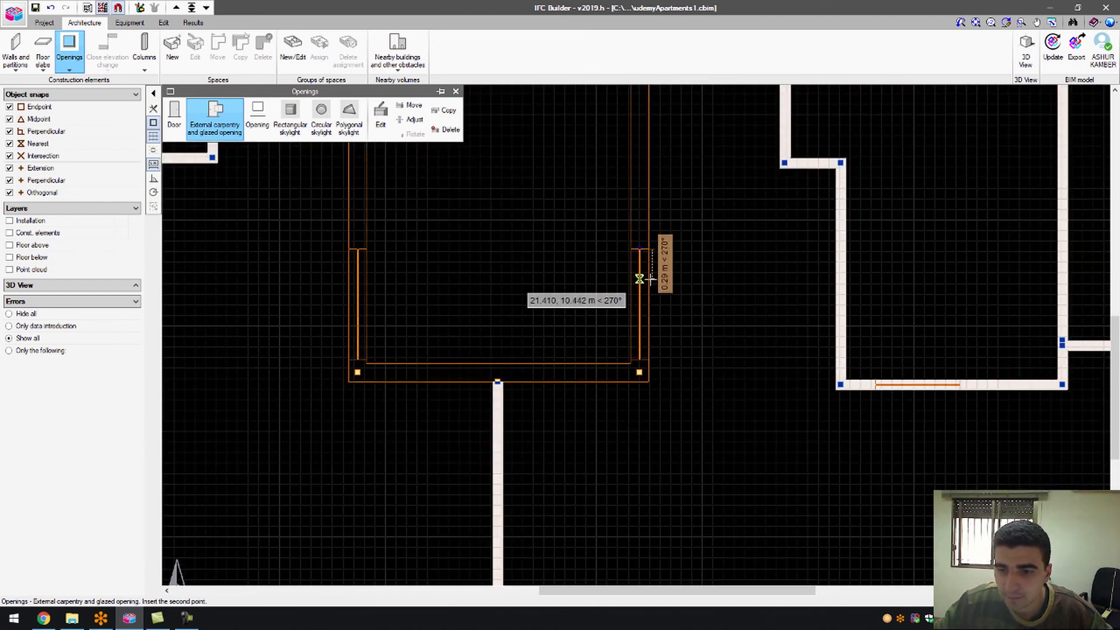
click(640, 357)
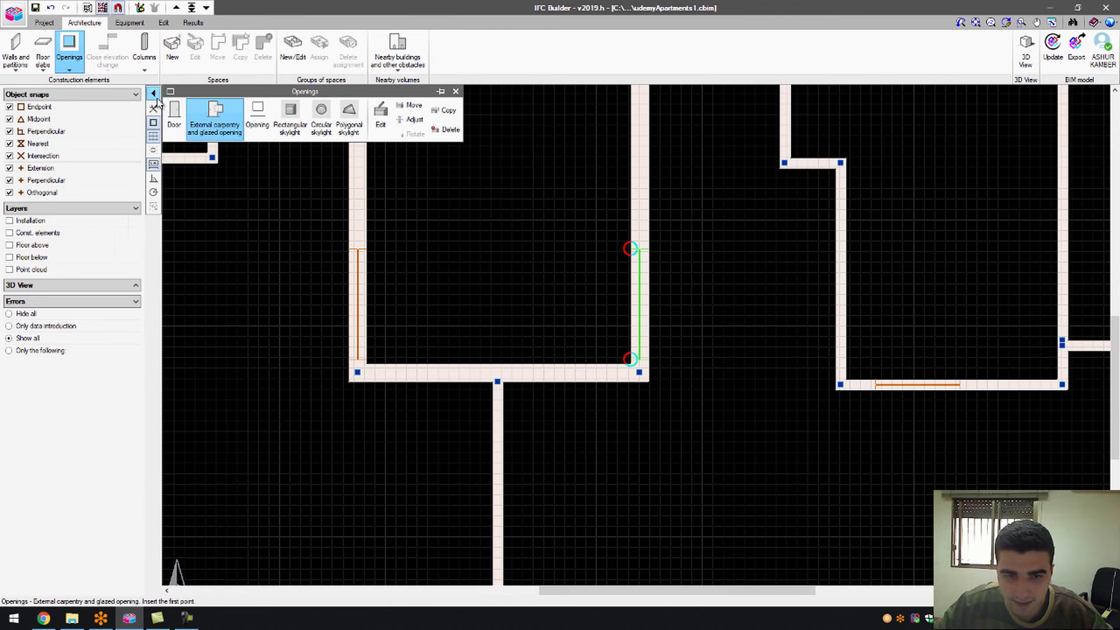
click(357, 249)
click(357, 360)
- Place a window over the existing opening in the short horizontal partition just right of the central core
scroll(334, 317, down, 2)
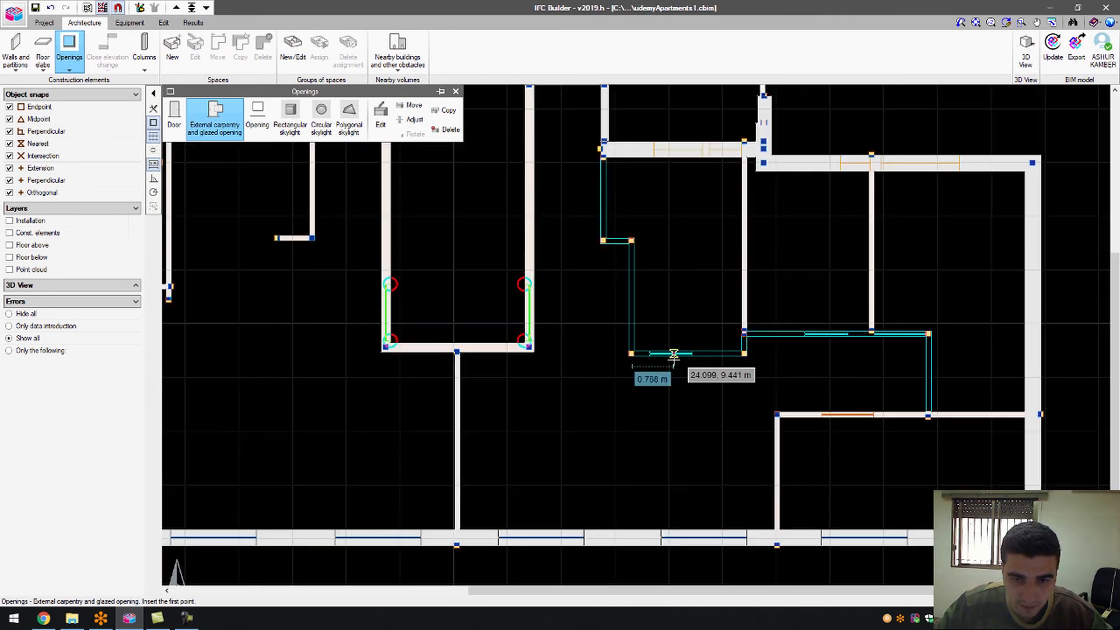
scroll(673, 354, up, 3)
click(700, 348)
click(619, 349)
- Hide the WINDOW layer in the GroundFloor template view
scroll(620, 345, down, 2)
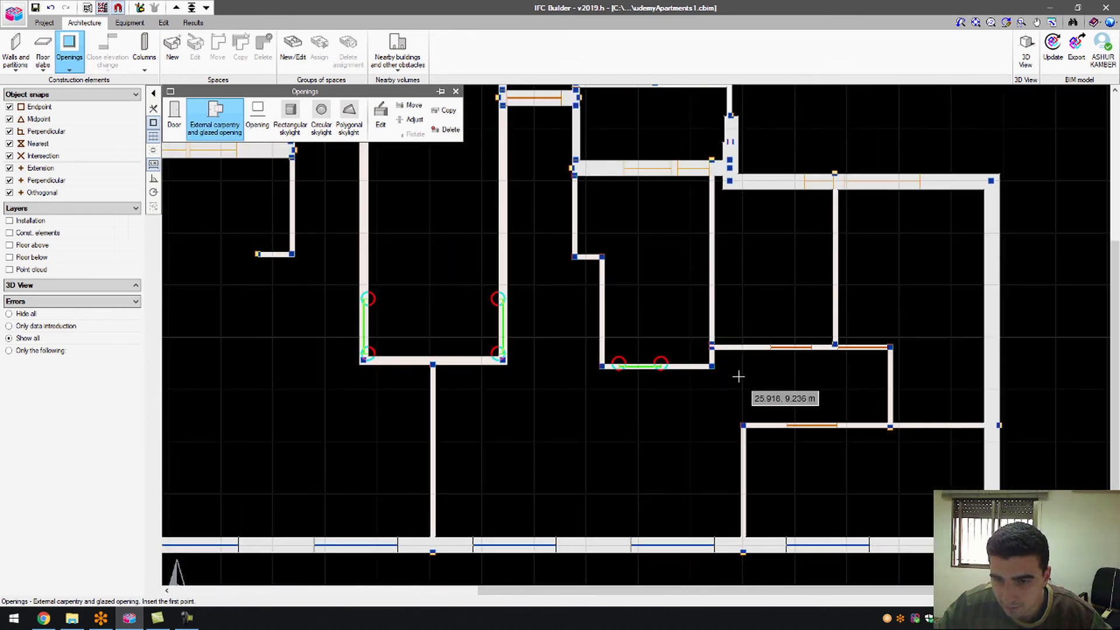
scroll(736, 324, down, 2)
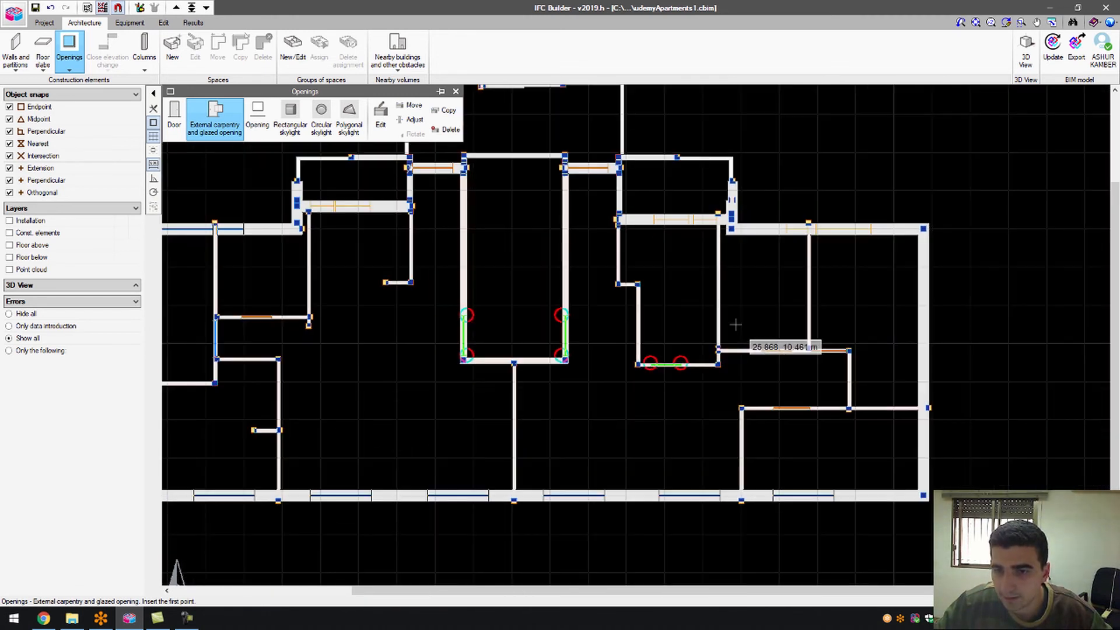
scroll(982, 113, up, 1)
scroll(840, 255, up, 2)
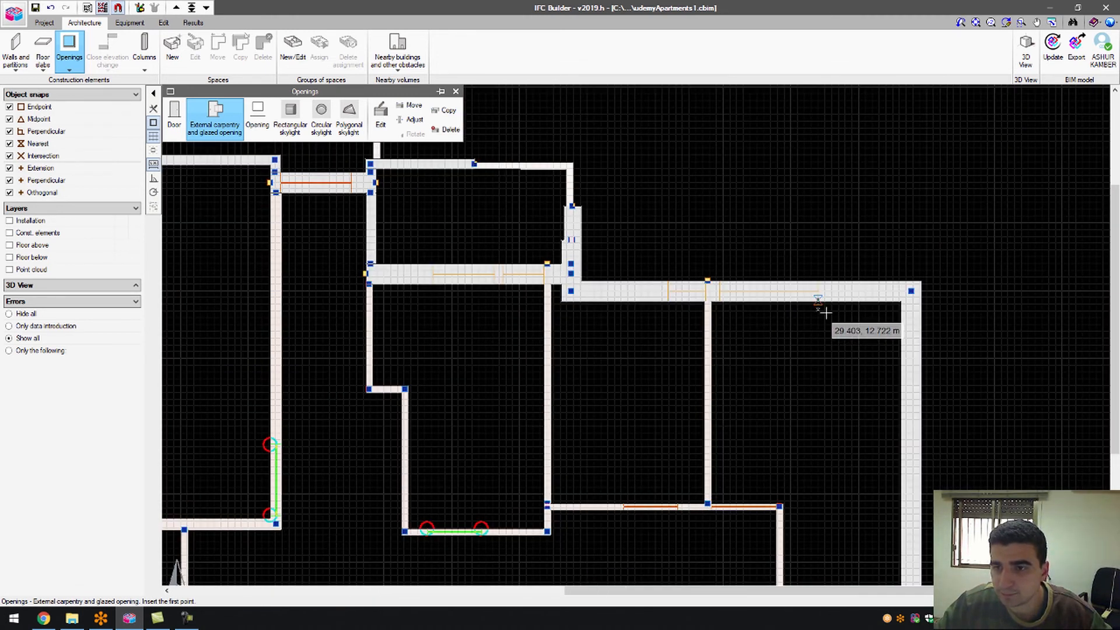
scroll(825, 314, down, 2)
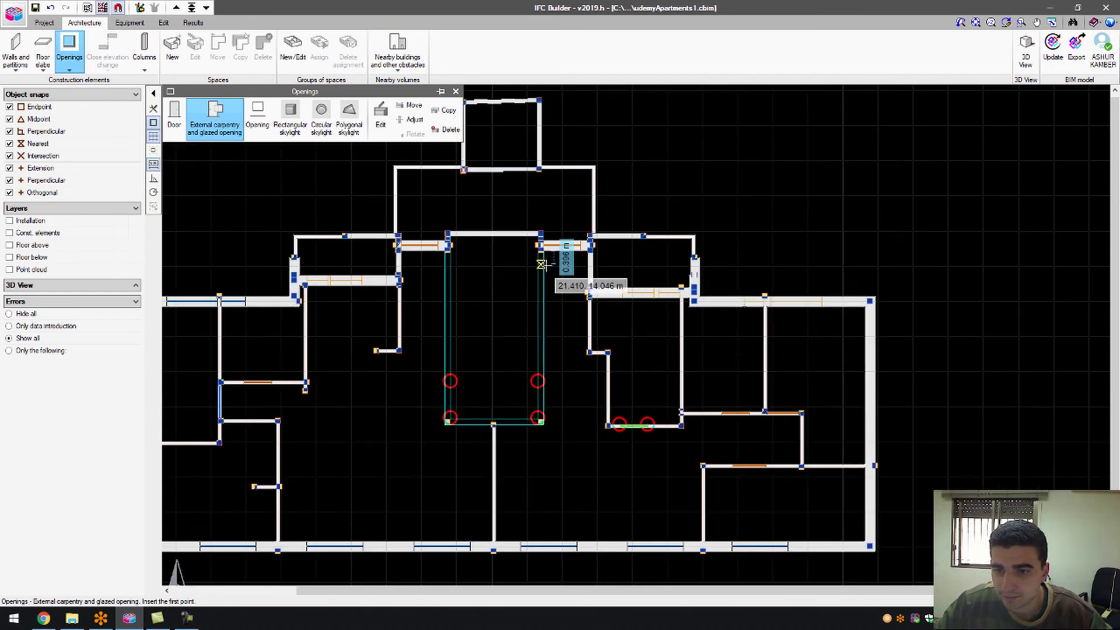
scroll(541, 265, down, 2)
click(88, 8)
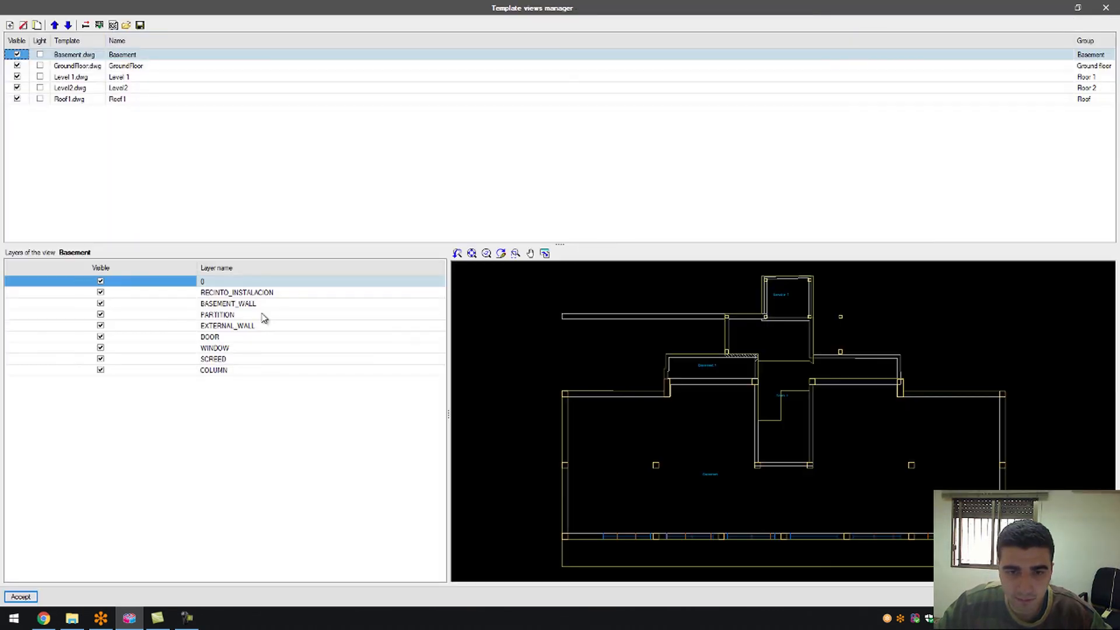
click(152, 66)
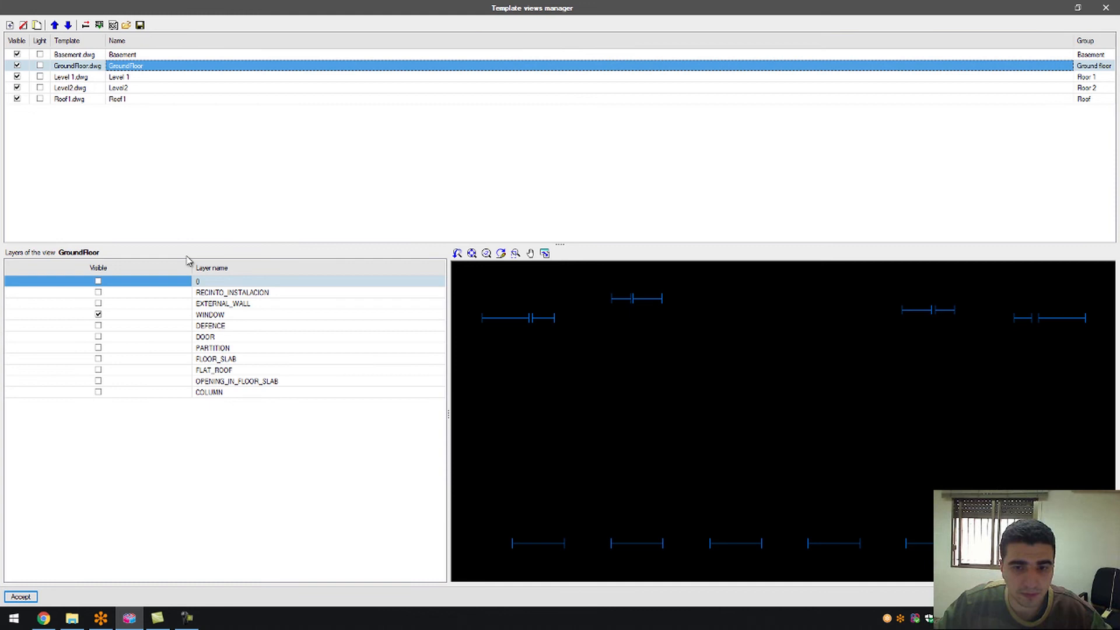
click(111, 319)
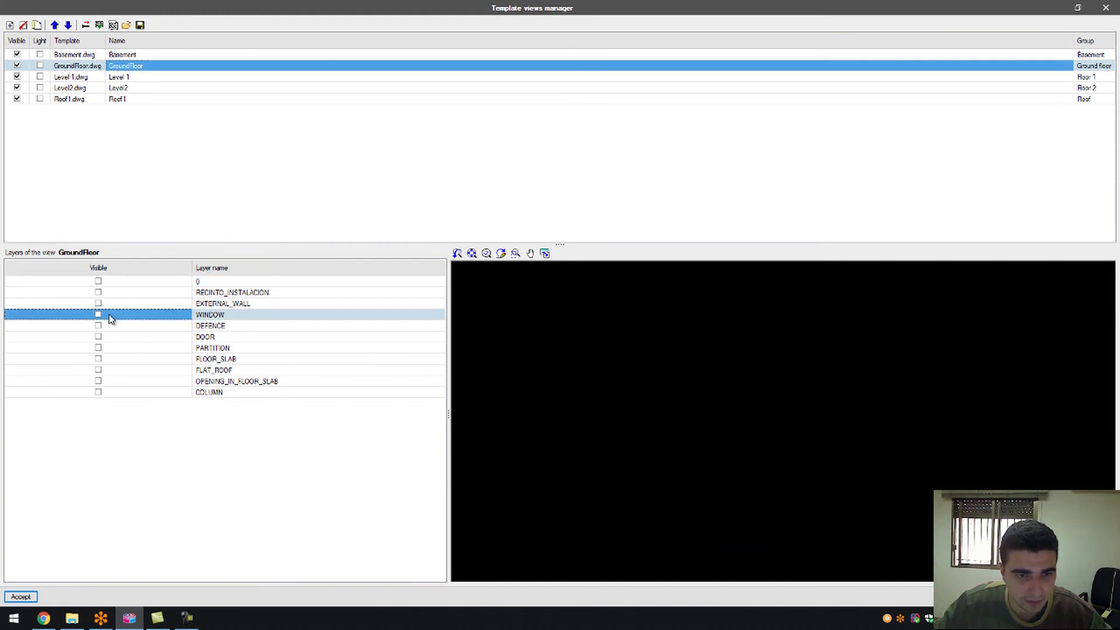
click(21, 596)
- Examine the error marks on the opening in the short partition right of the central core
scroll(606, 378, up, 2)
scroll(607, 378, up, 3)
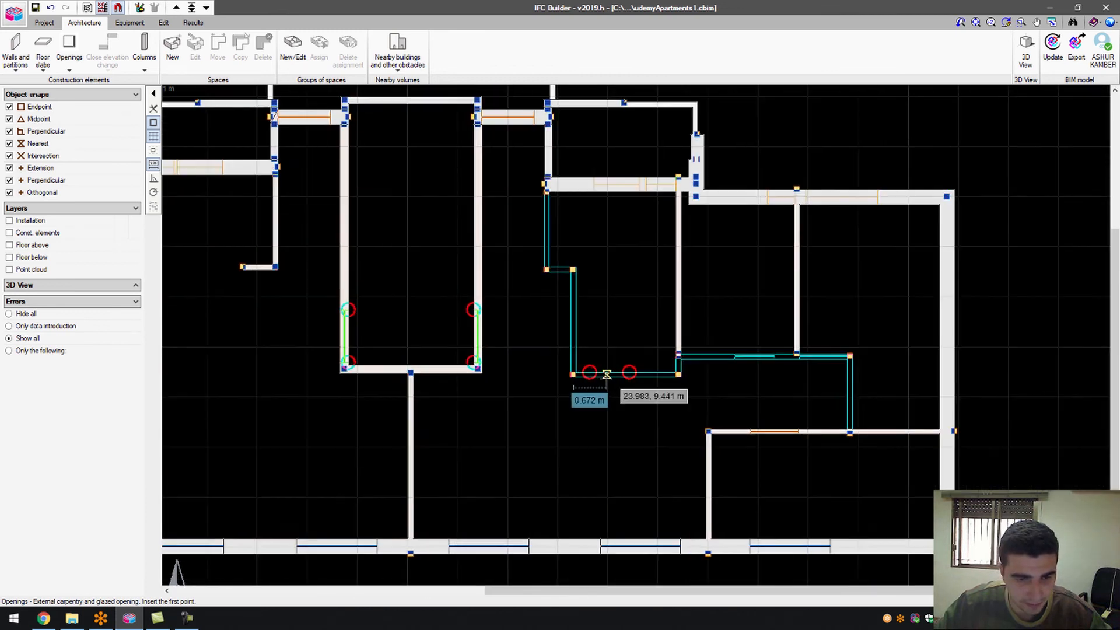
click(599, 372)
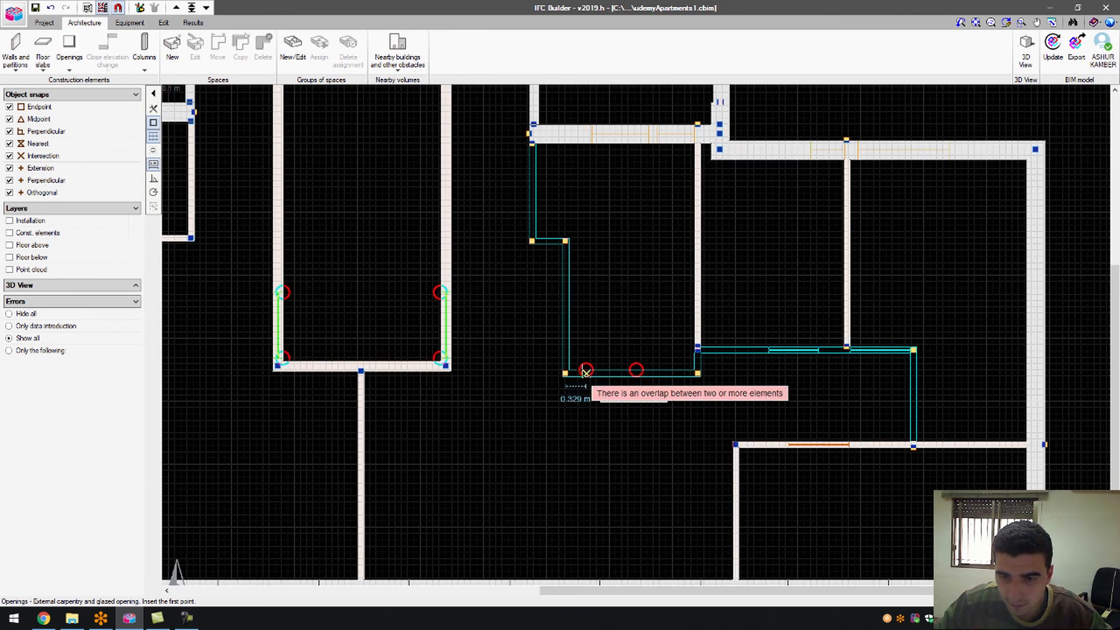
- Delete the overlapping openings in the central core's side walls and in the short partition just right of it
click(69, 46)
click(439, 132)
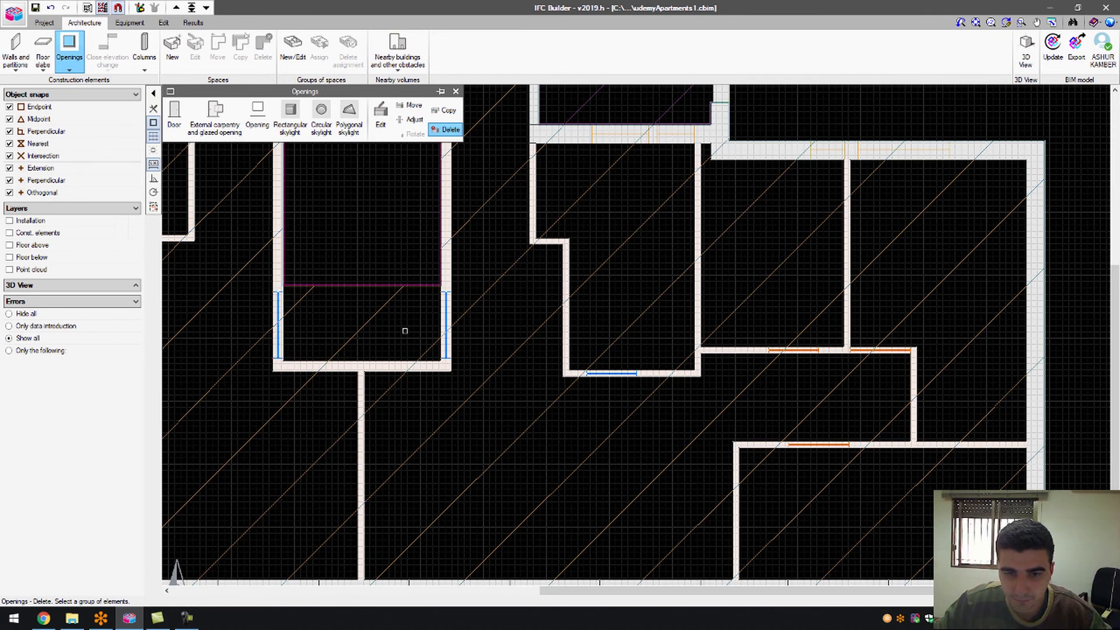
scroll(405, 330, down, 3)
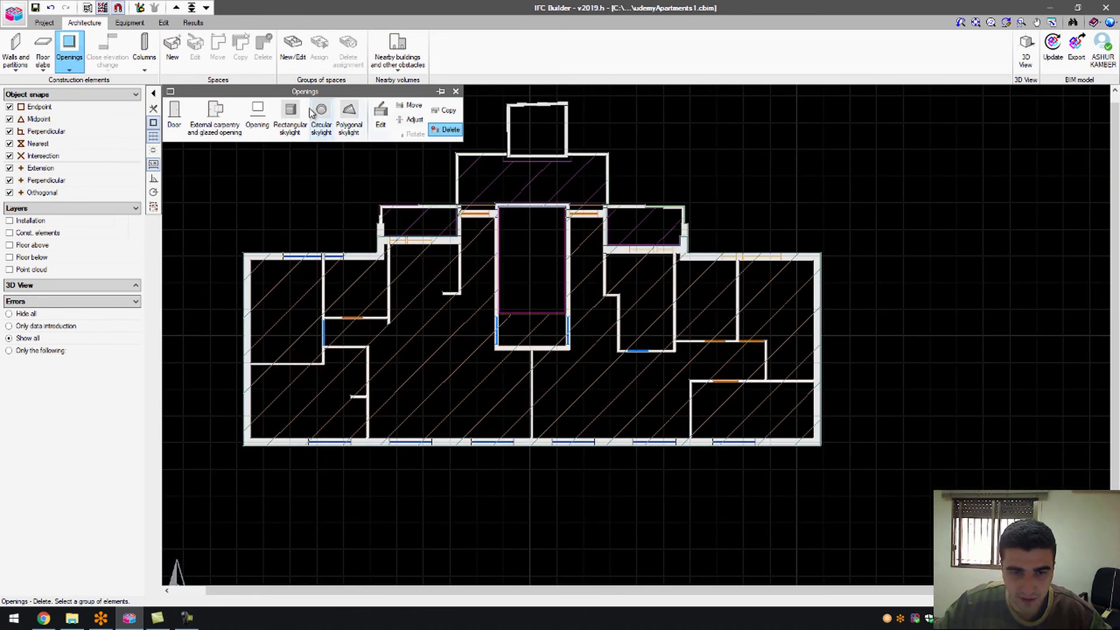
- Place a GroundFloorWindows window about 1.4 m long, 1 m above ground, over the template line in the far-right upper external wall
click(267, 123)
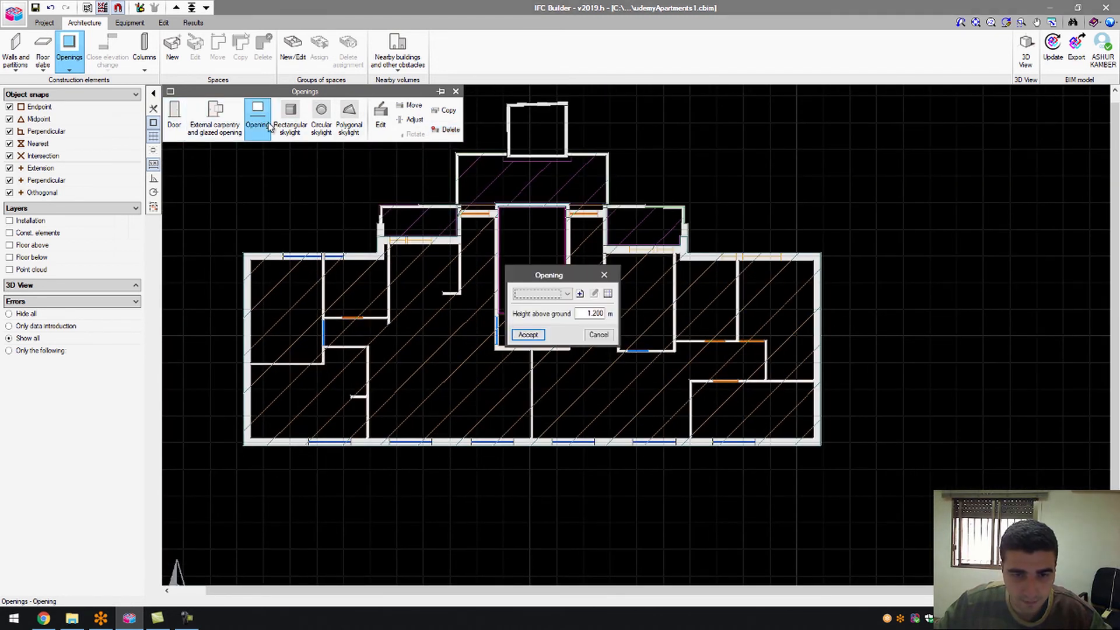
click(599, 334)
click(214, 120)
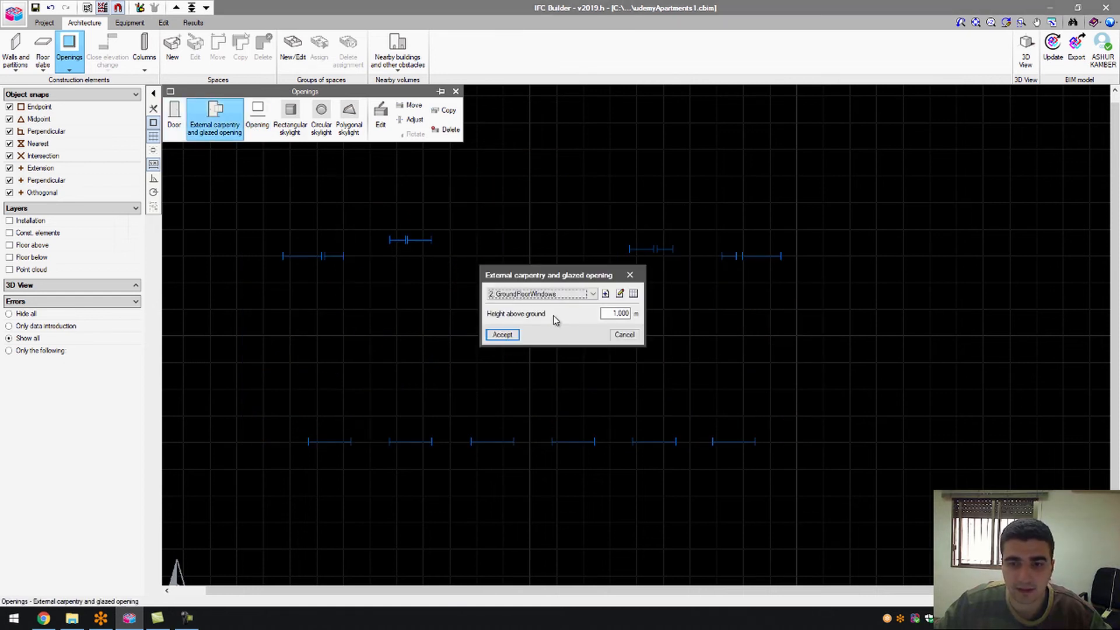
click(503, 335)
scroll(743, 257, up, 3)
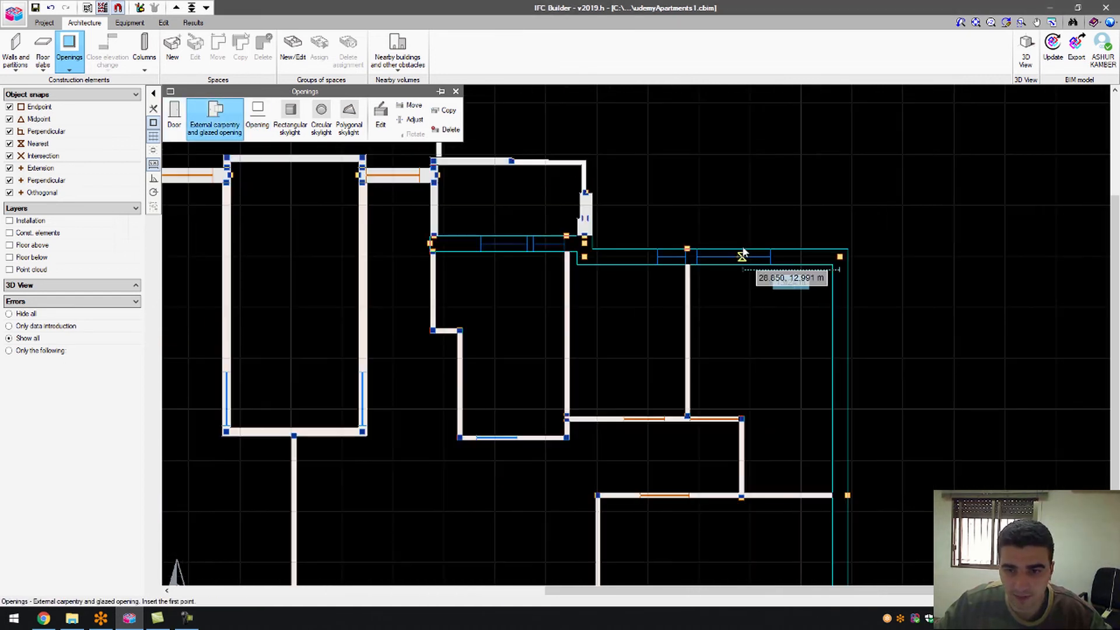
click(766, 256)
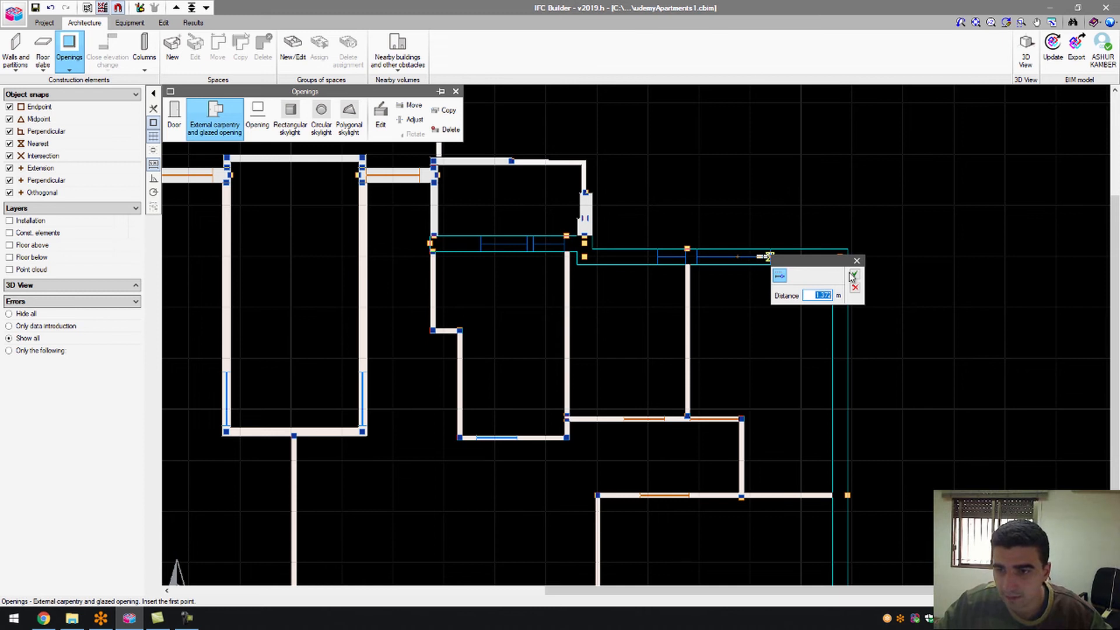
click(853, 274)
scroll(695, 255, up, 3)
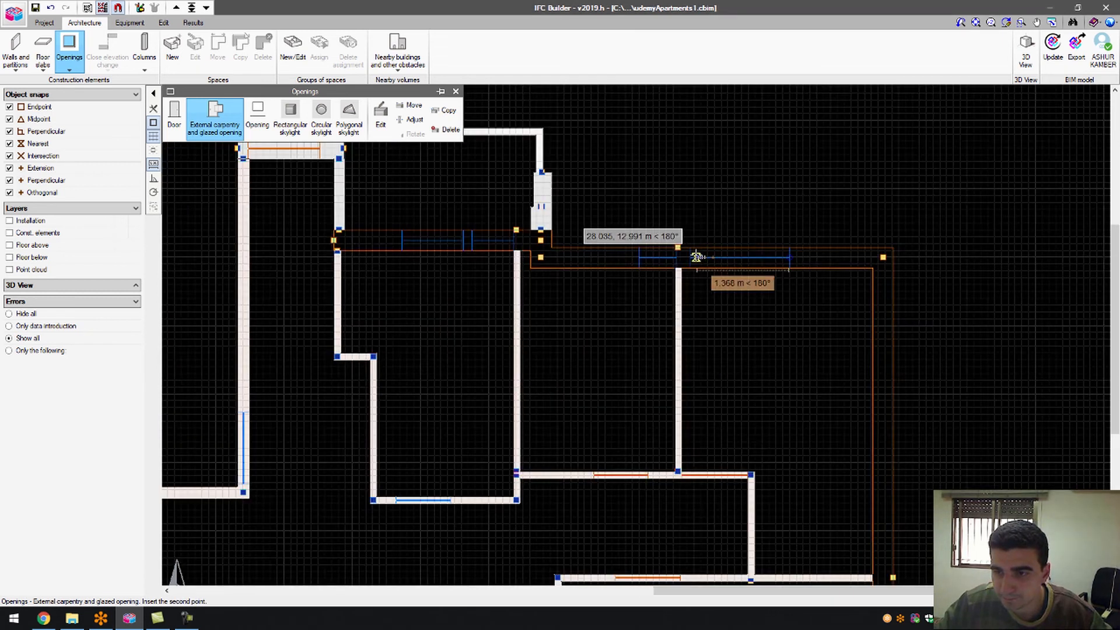
click(767, 277)
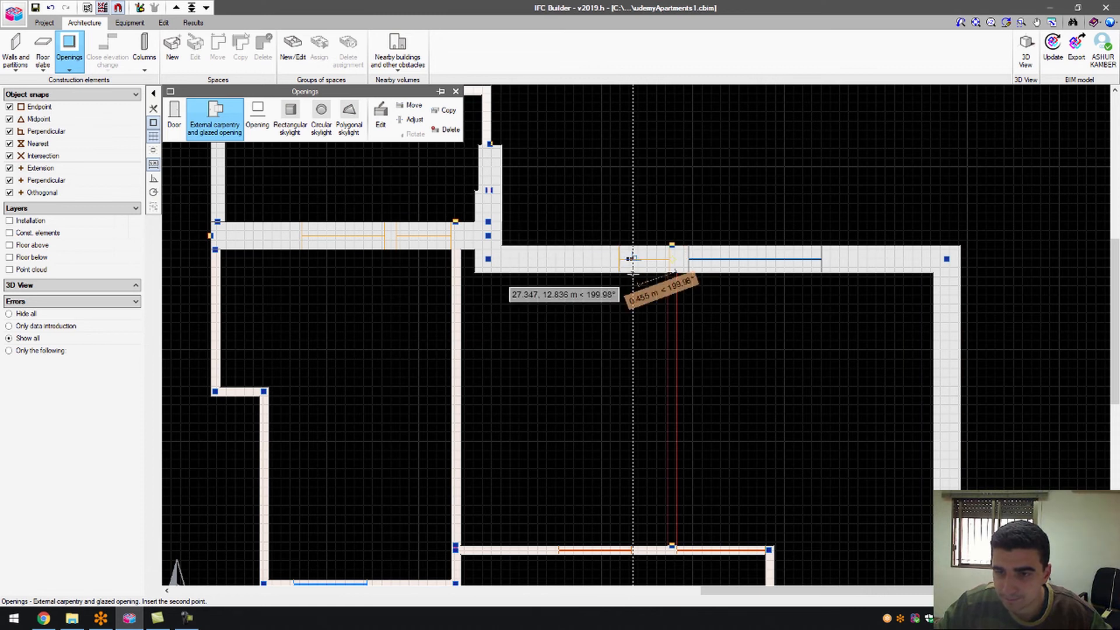
- Place a 0.55 m window over the shorter template line just left of the partition in the same external wall
scroll(621, 260, up, 3)
click(608, 252)
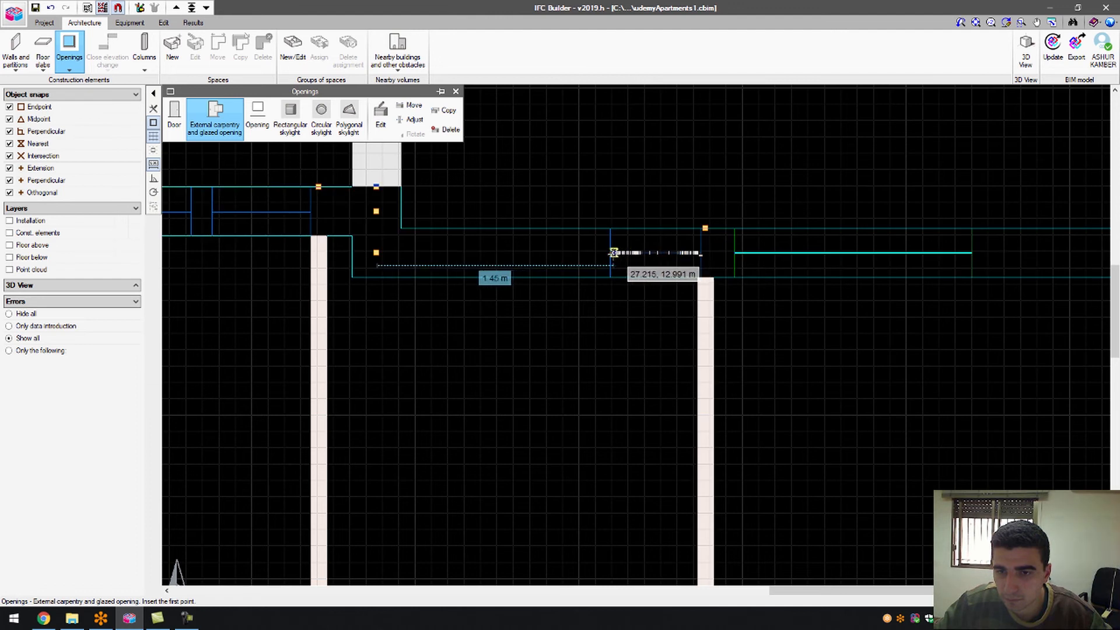
click(609, 253)
click(692, 271)
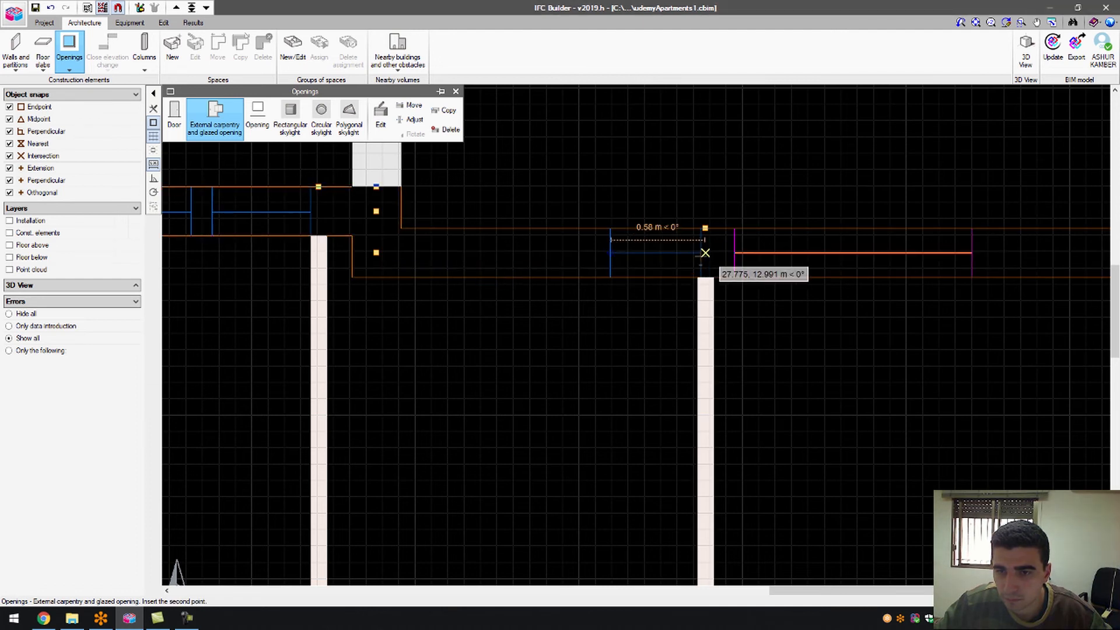
scroll(699, 253, up, 3)
click(700, 249)
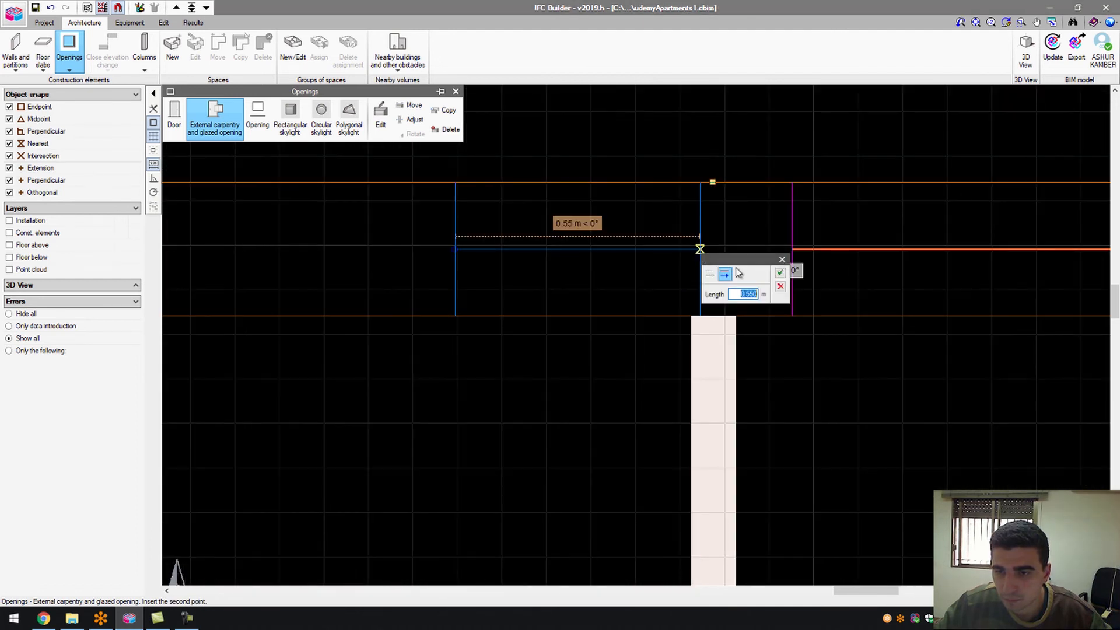
click(779, 274)
- Place a 0.6 m window over the rightmost template line in the recessed external wall right of the core
scroll(785, 270, down, 3)
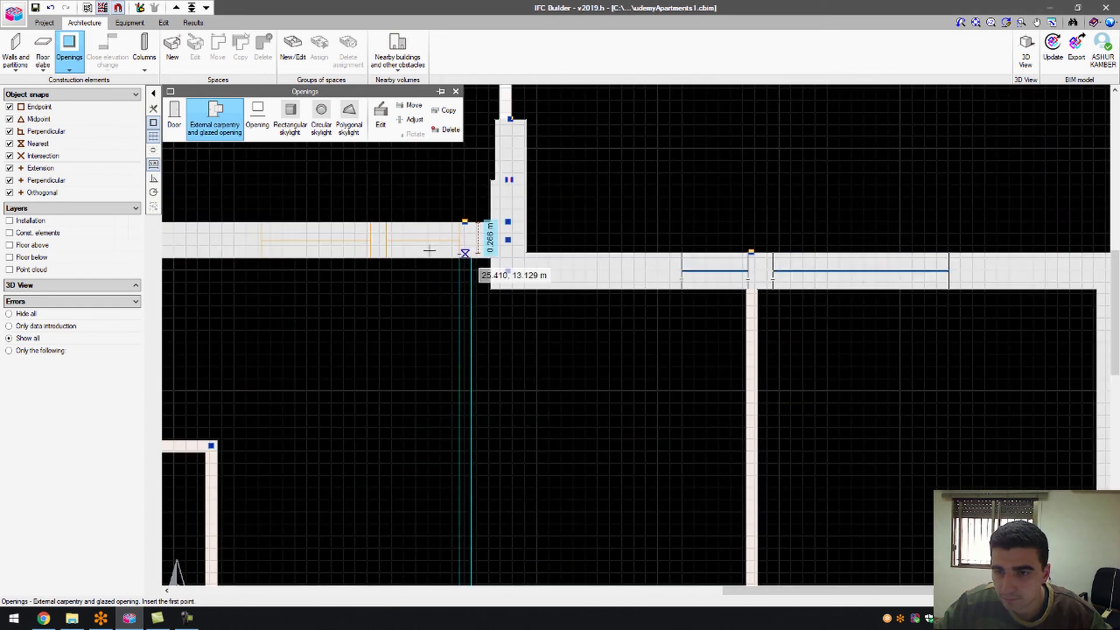
scroll(612, 276, up, 3)
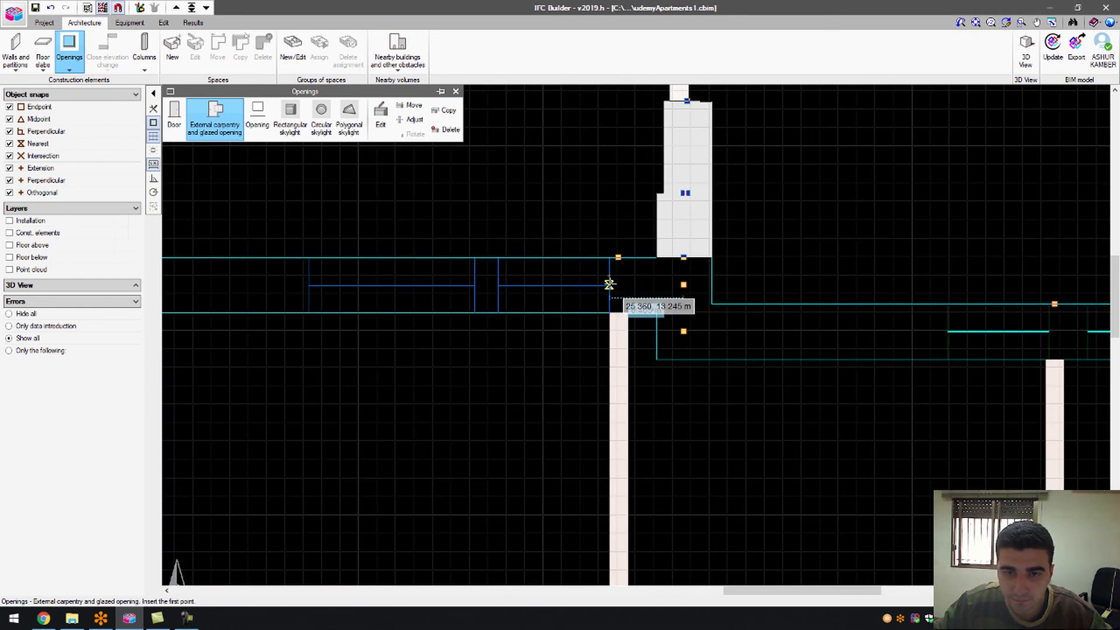
click(580, 288)
click(694, 308)
click(498, 285)
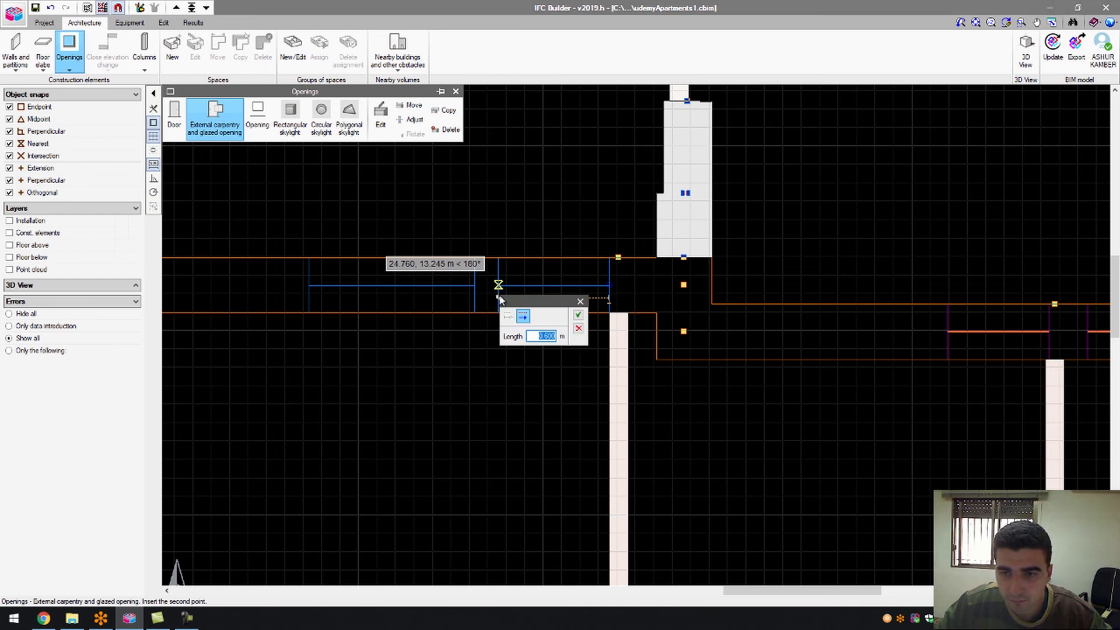
click(577, 315)
- Place a 0.9 m window over the adjacent template line in the recessed external wall right of the core
click(474, 287)
click(579, 317)
click(308, 286)
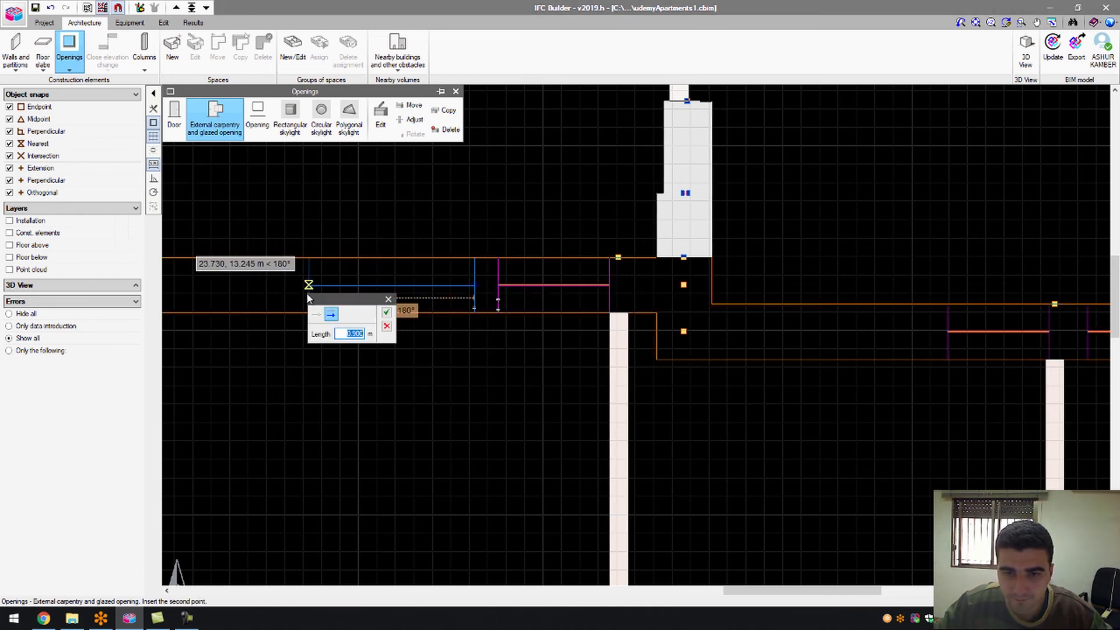
click(387, 312)
- Place a window over the opening in the short wall right of the core's upper end and delete the overlapping opening
scroll(509, 207, down, 4)
scroll(525, 243, up, 5)
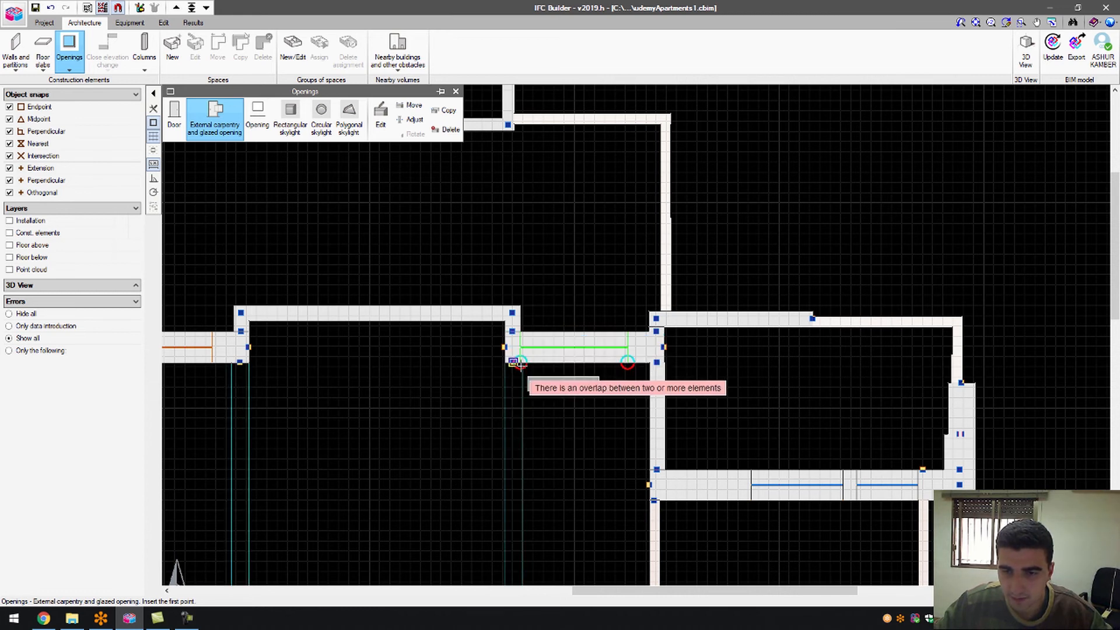
scroll(519, 363, down, 4)
click(445, 129)
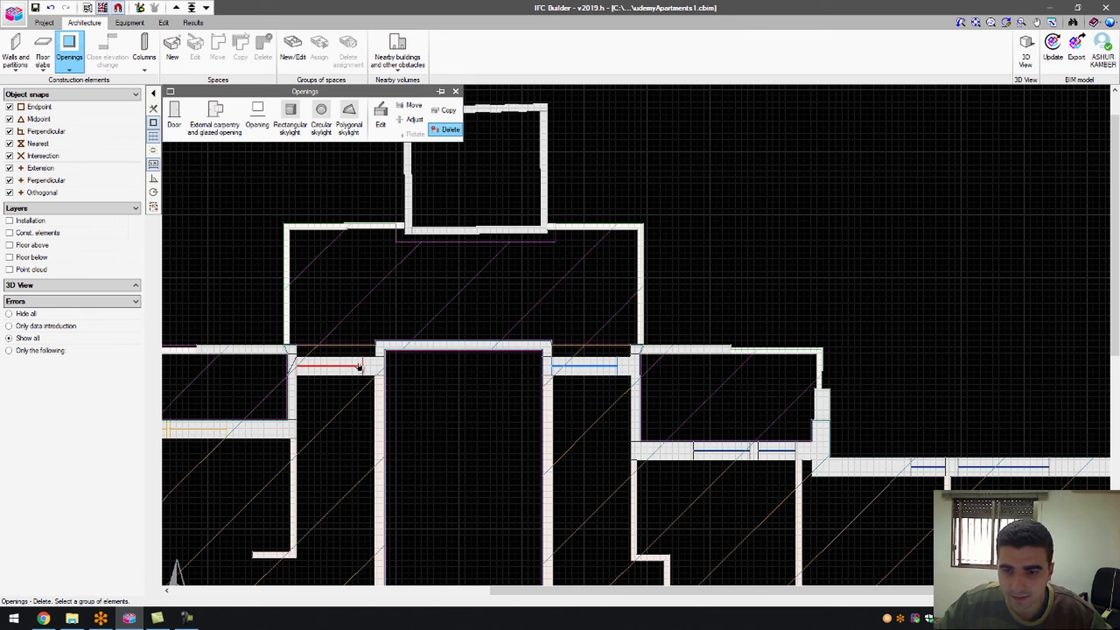
- Place a window over the opening in the short wall left of the core's upper end and delete the overlapping opening
click(215, 119)
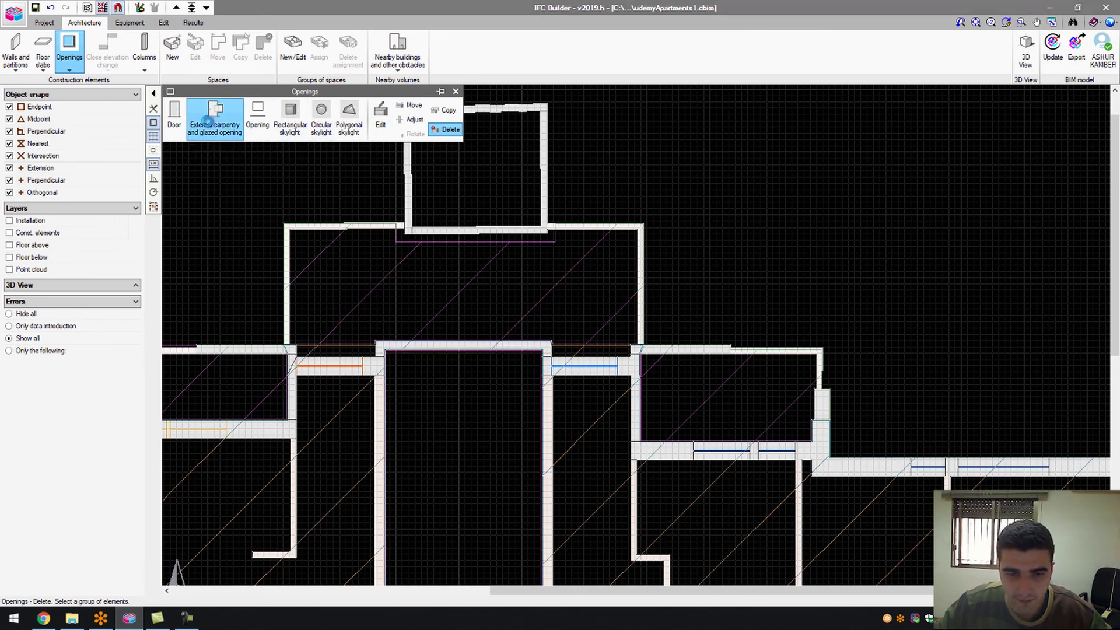
click(502, 335)
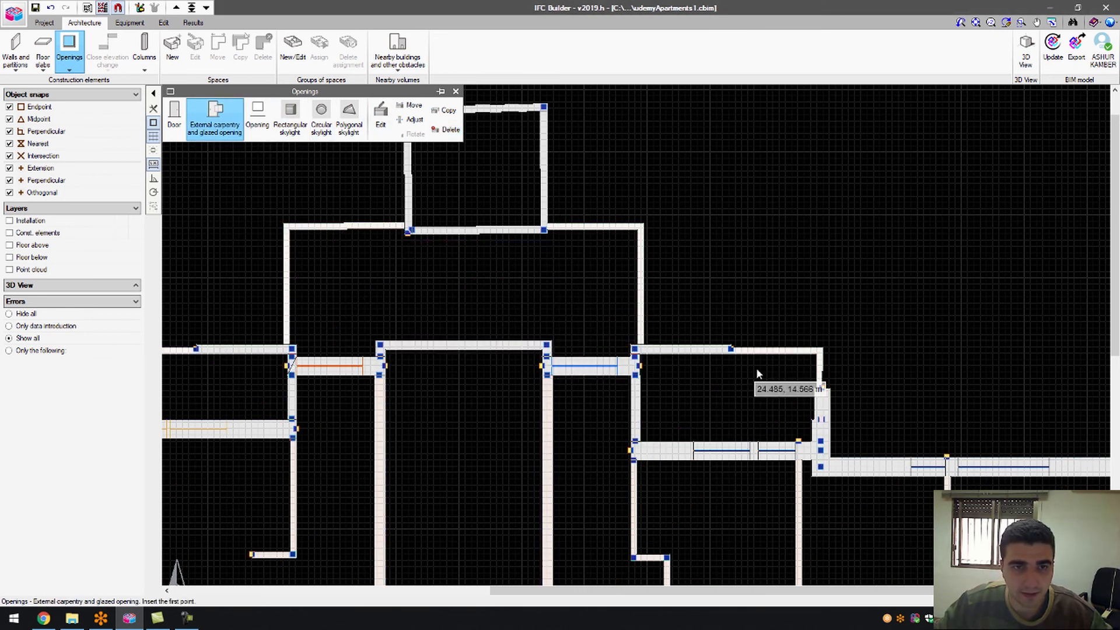
scroll(756, 367, down, 3)
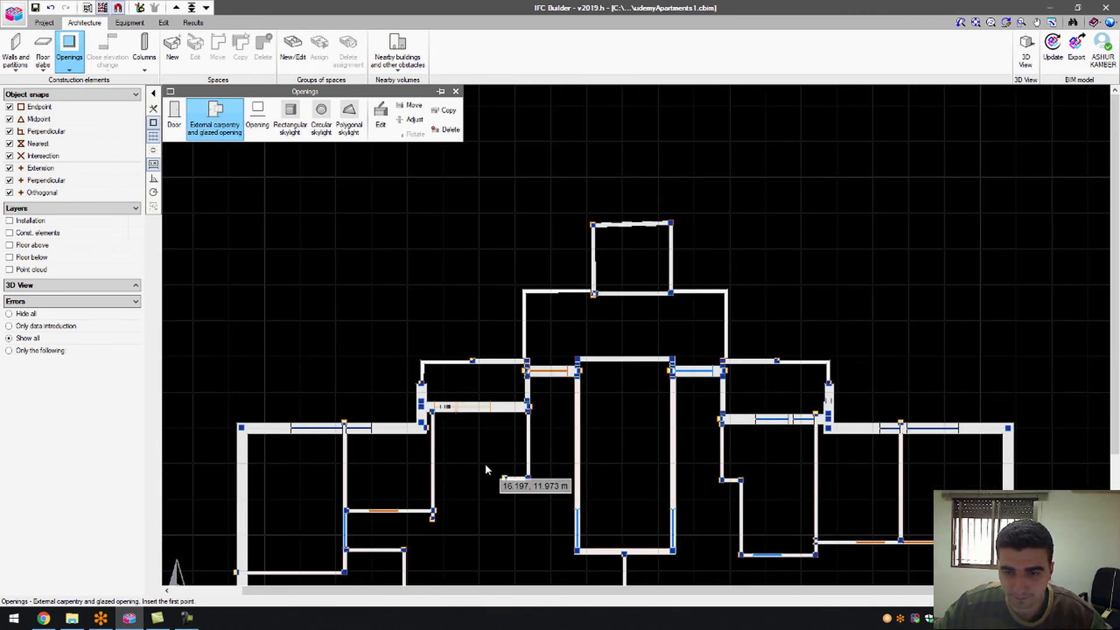
scroll(485, 463, up, 2)
scroll(473, 446, up, 2)
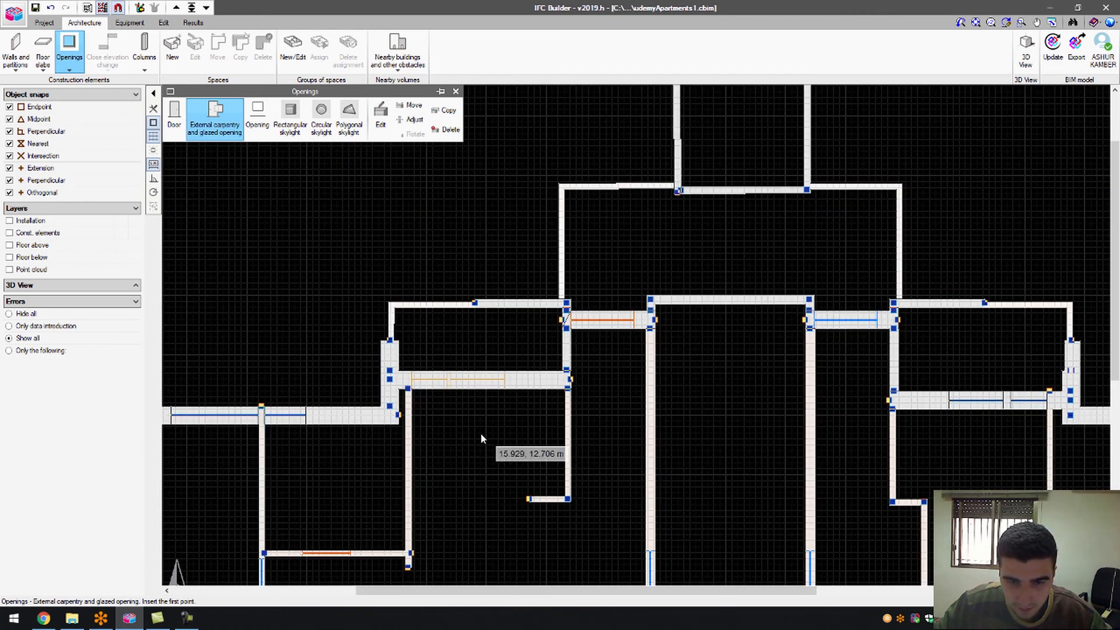
scroll(481, 433, up, 2)
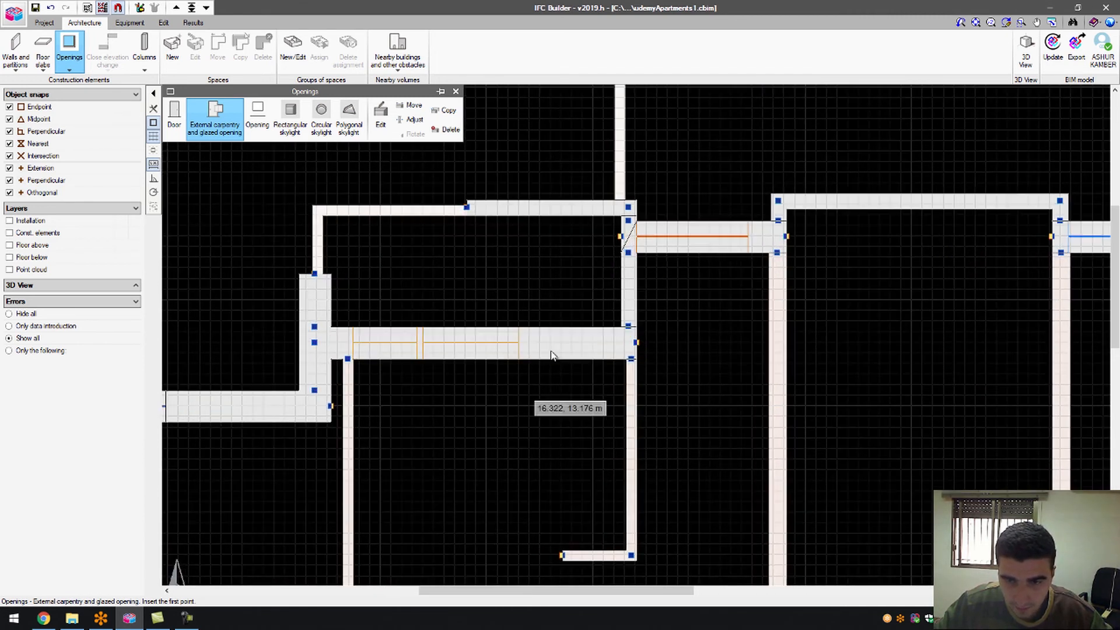
click(747, 236)
click(637, 241)
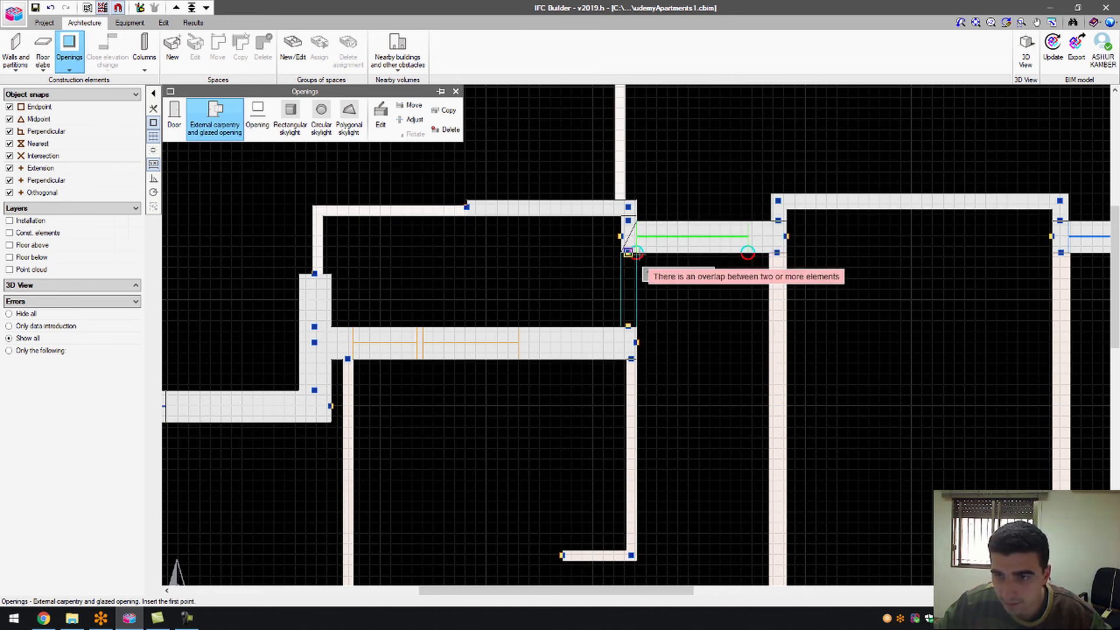
click(446, 129)
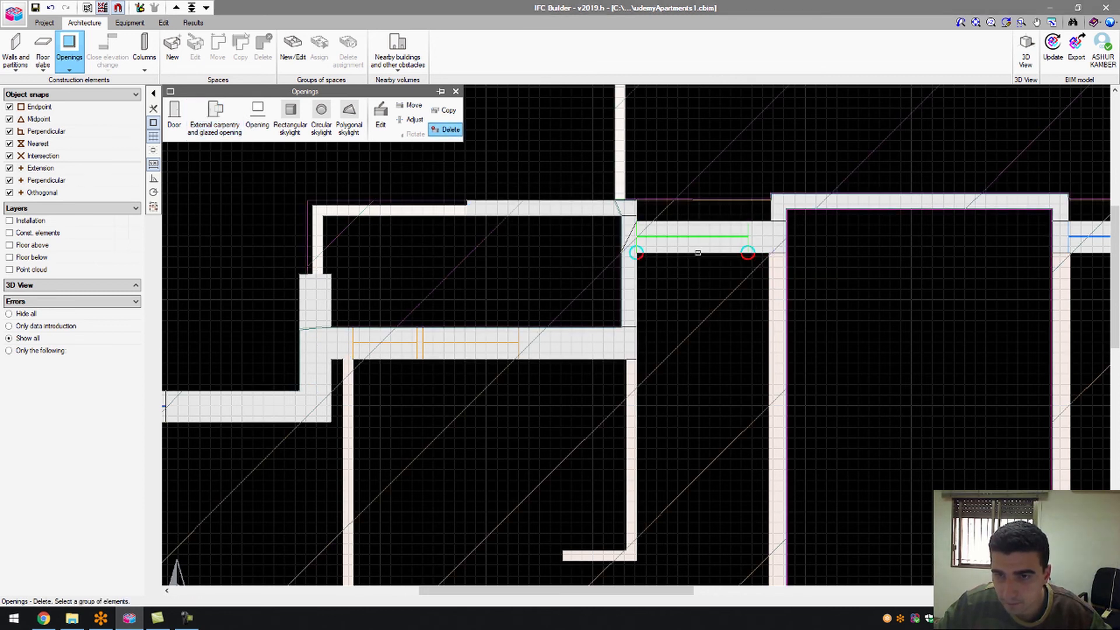
click(700, 245)
- Place a 0.9 m GroundFloorWindows window over the longer template line in the recessed external wall left of the core
click(199, 122)
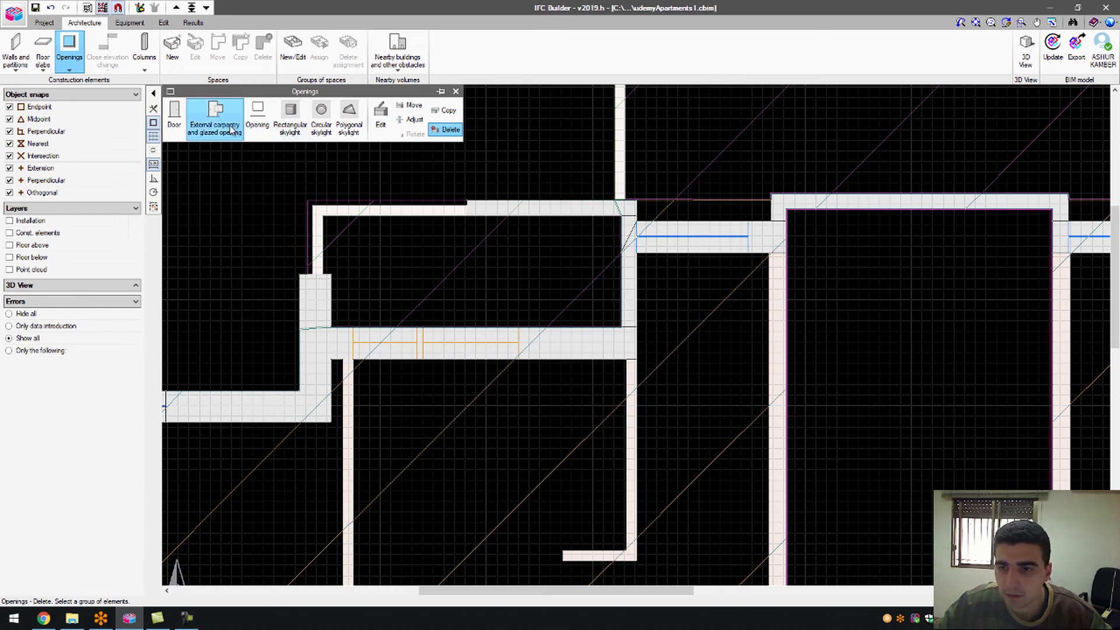
click(502, 336)
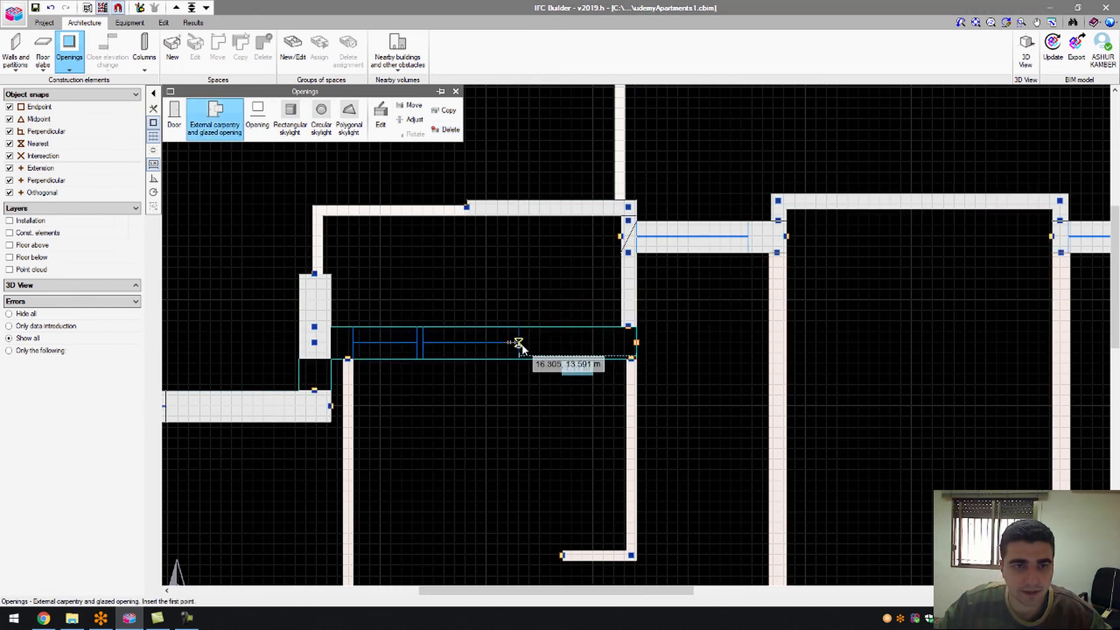
click(518, 343)
click(604, 376)
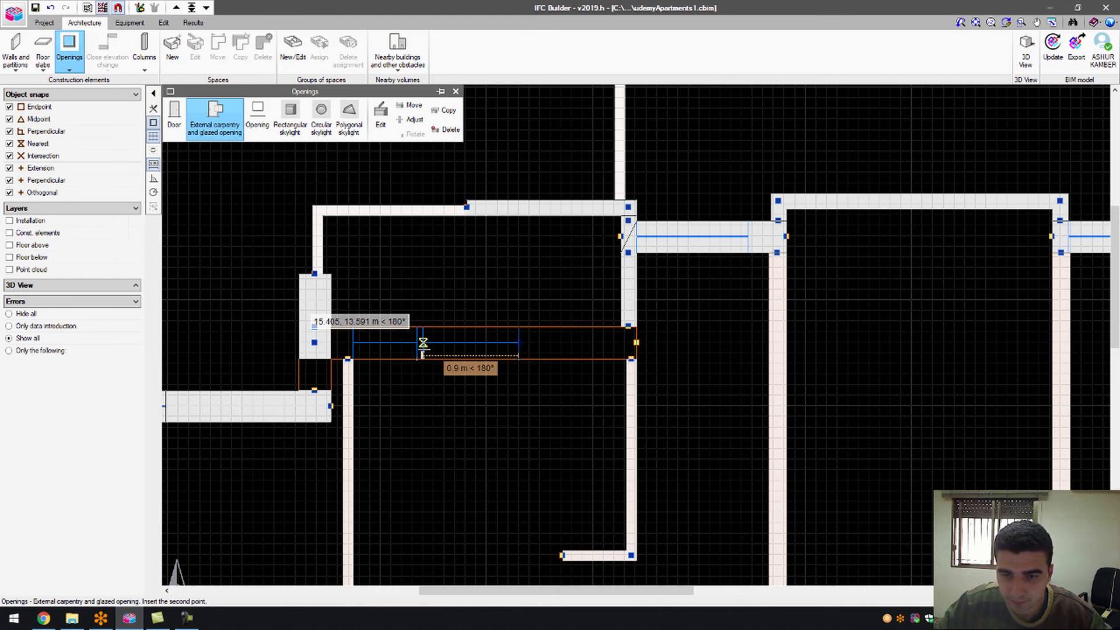
click(422, 354)
click(501, 371)
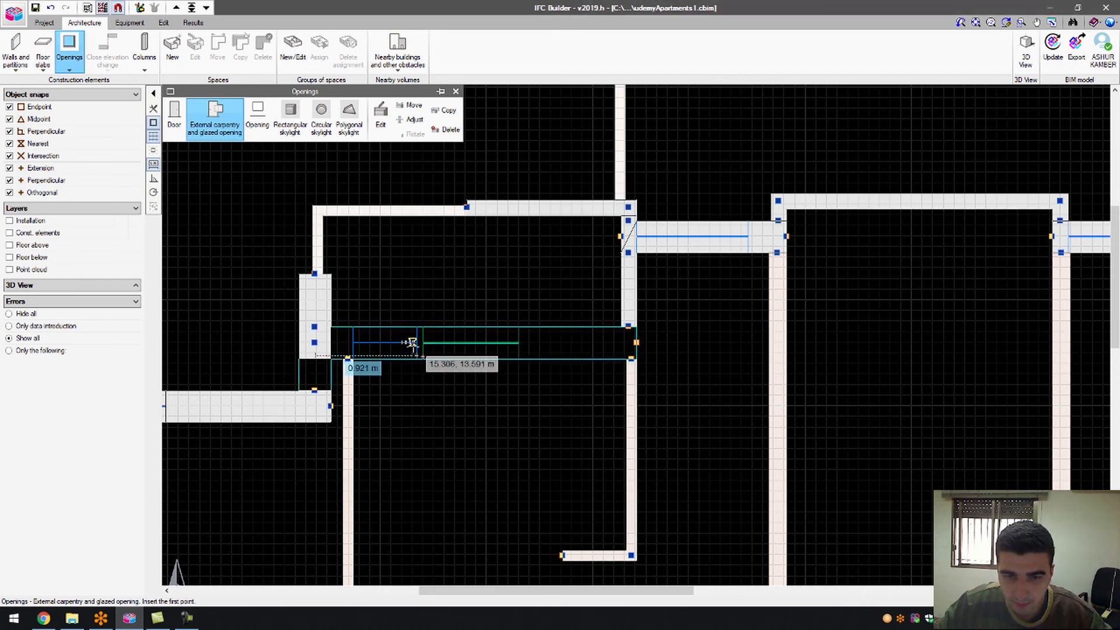
- Place a 0.6 m window in the recessed wall left of the core, starting 0.36 m from the wall corner
scroll(411, 342, up, 3)
click(321, 346)
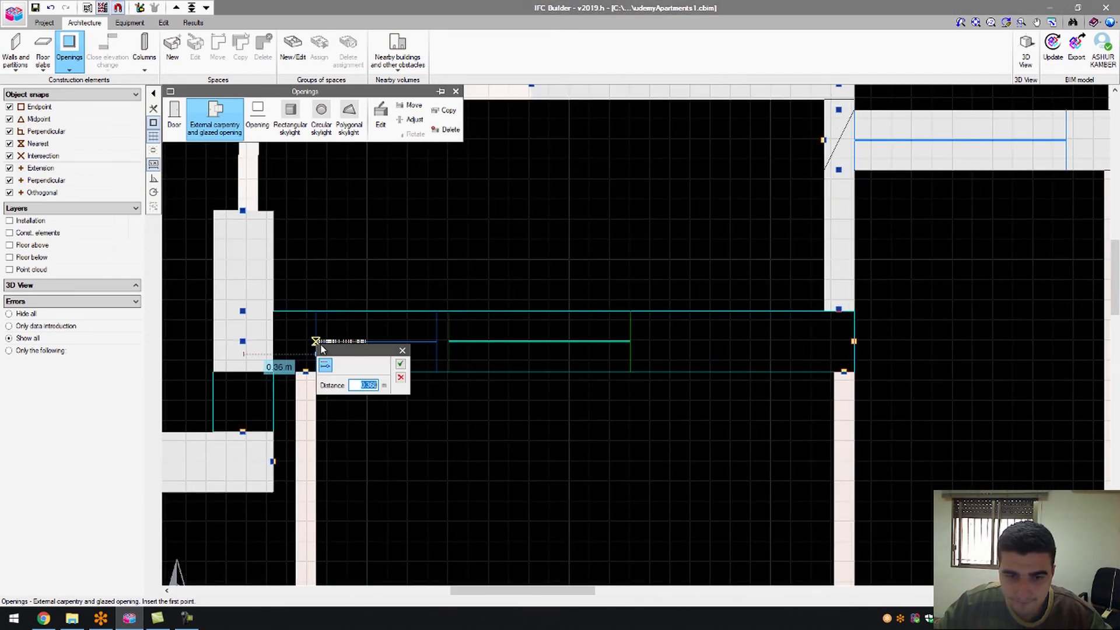
click(400, 365)
click(437, 342)
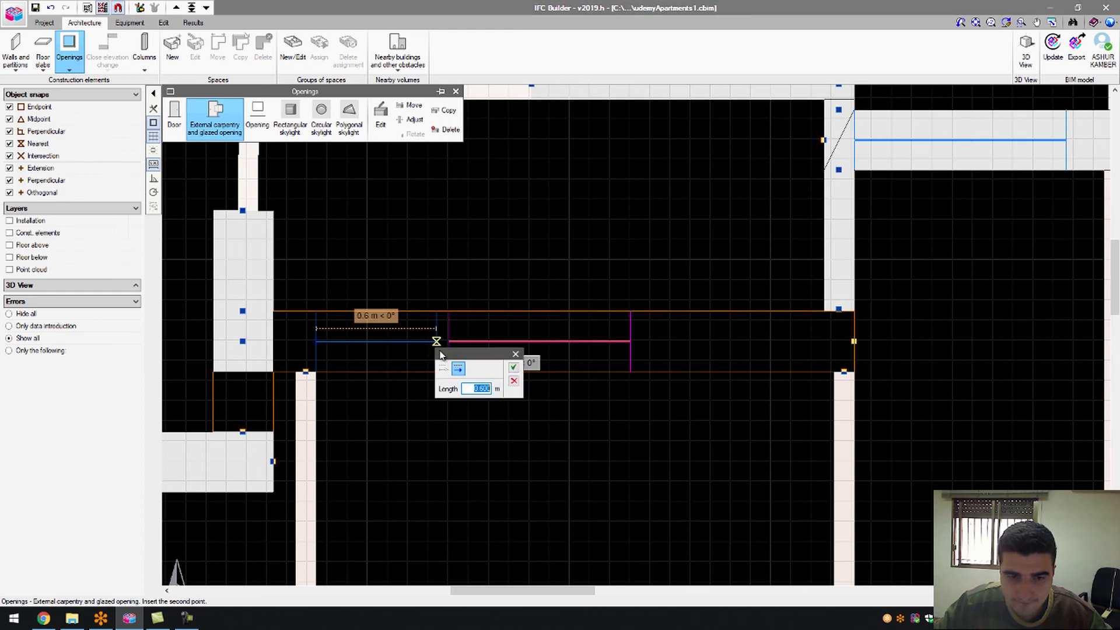
click(513, 368)
scroll(514, 373, down, 5)
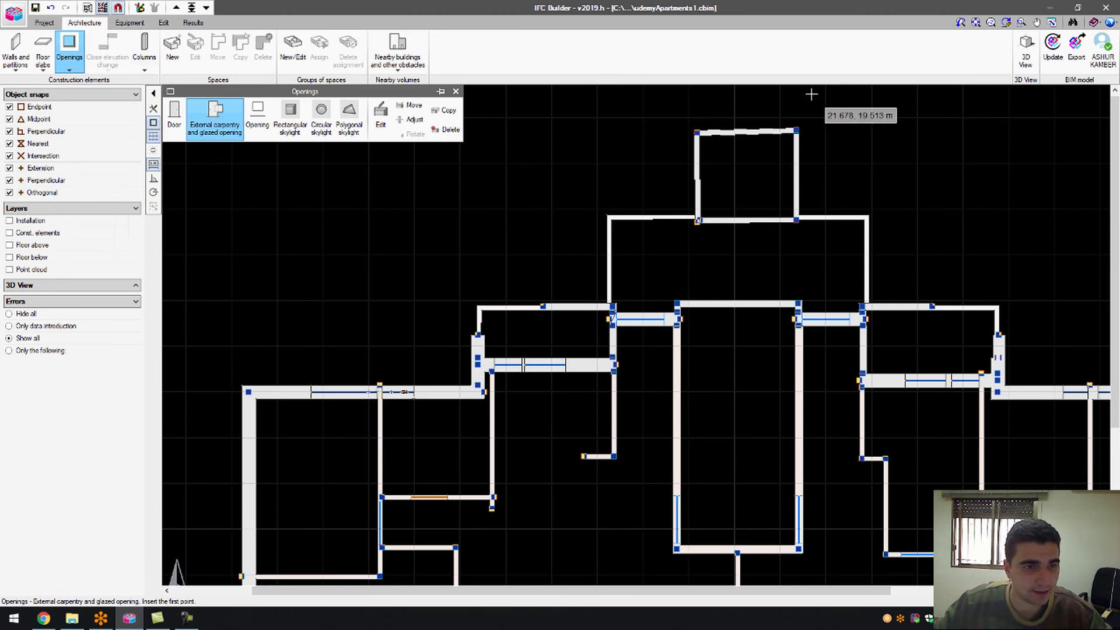
- Inspect the windows and walls of the ground floor in the 3D view
click(1025, 50)
click(487, 327)
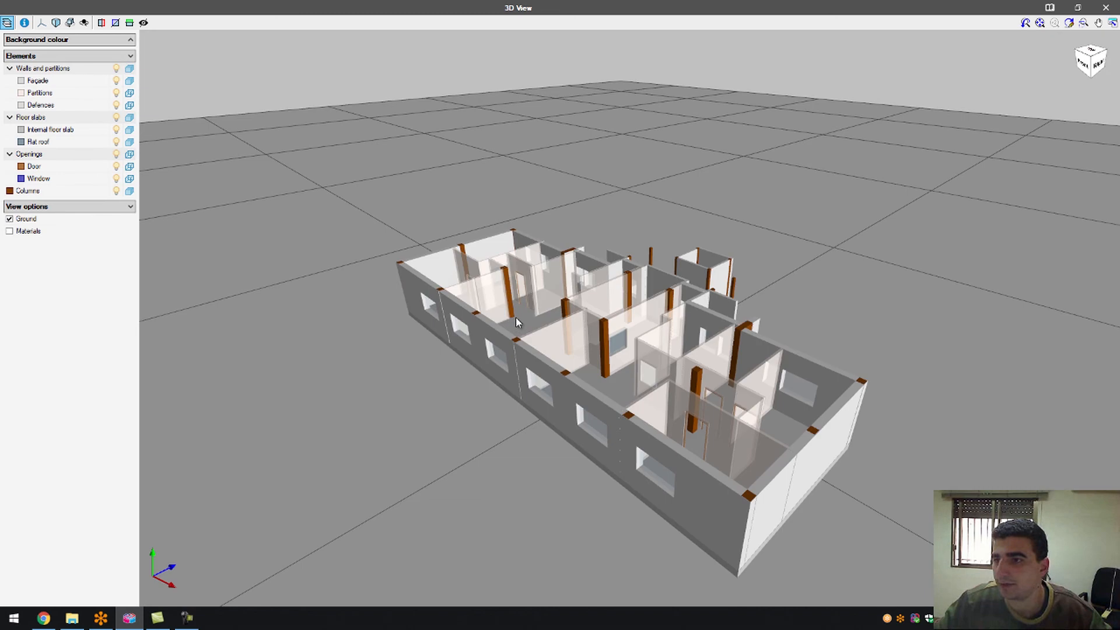
shift+middle_drag(517, 319, 653, 455)
click(1105, 7)
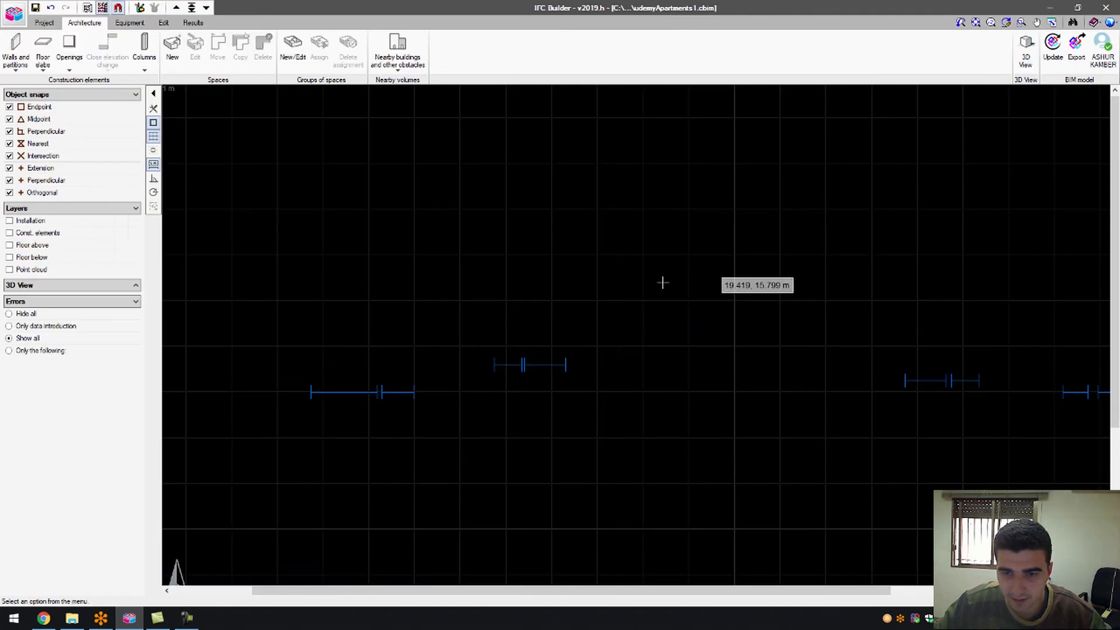
- Make every layer of the GroundFloor template view visible in the drawing
scroll(560, 404, down, 2)
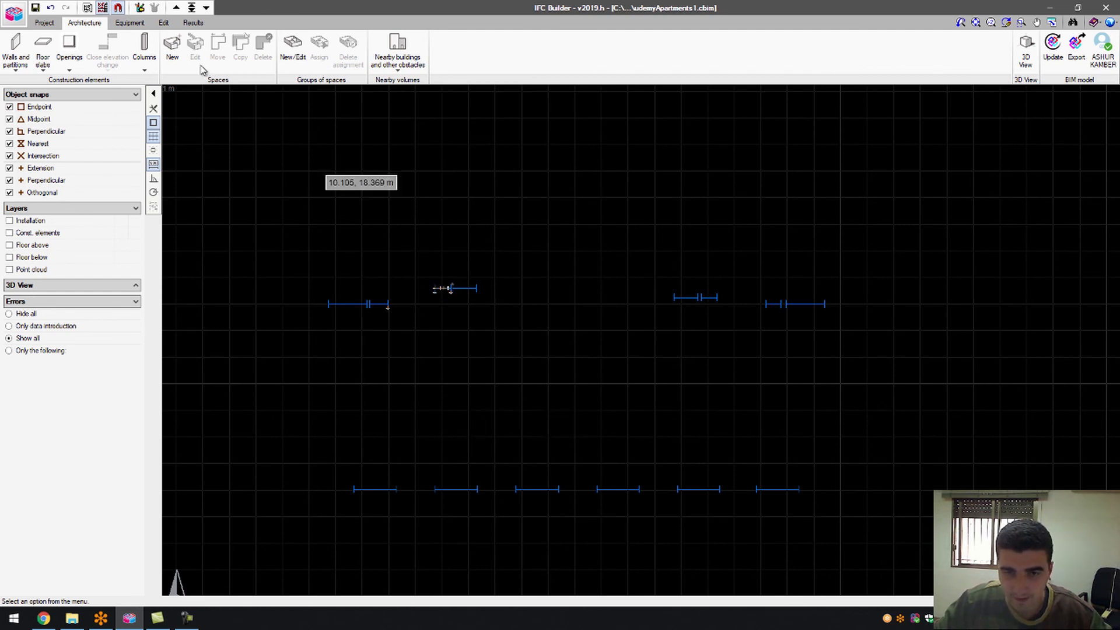
click(86, 8)
click(120, 66)
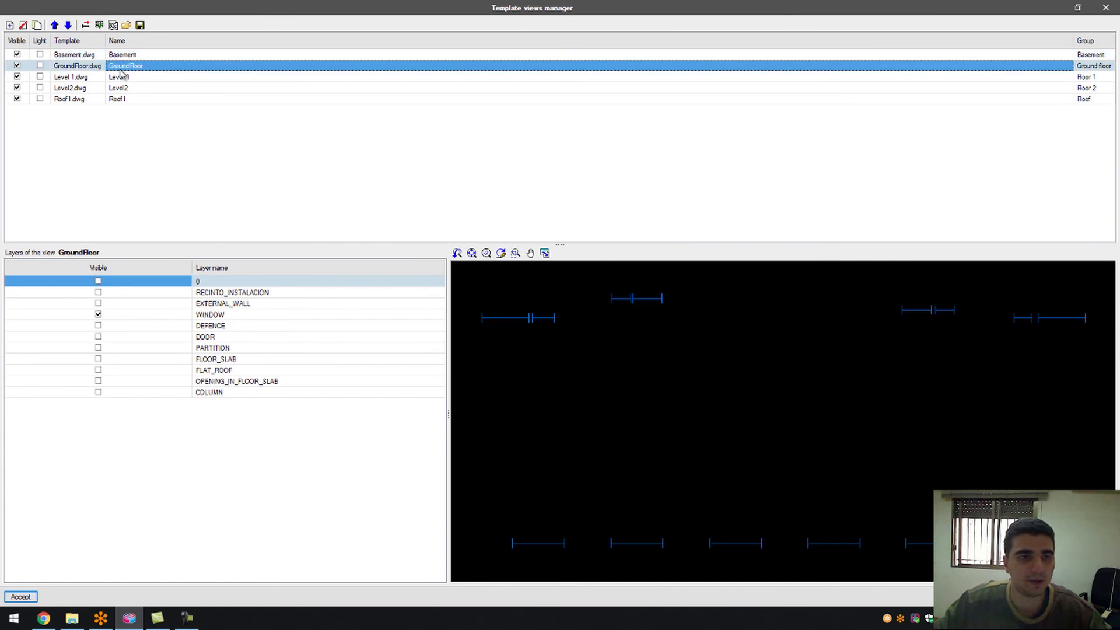
click(98, 315)
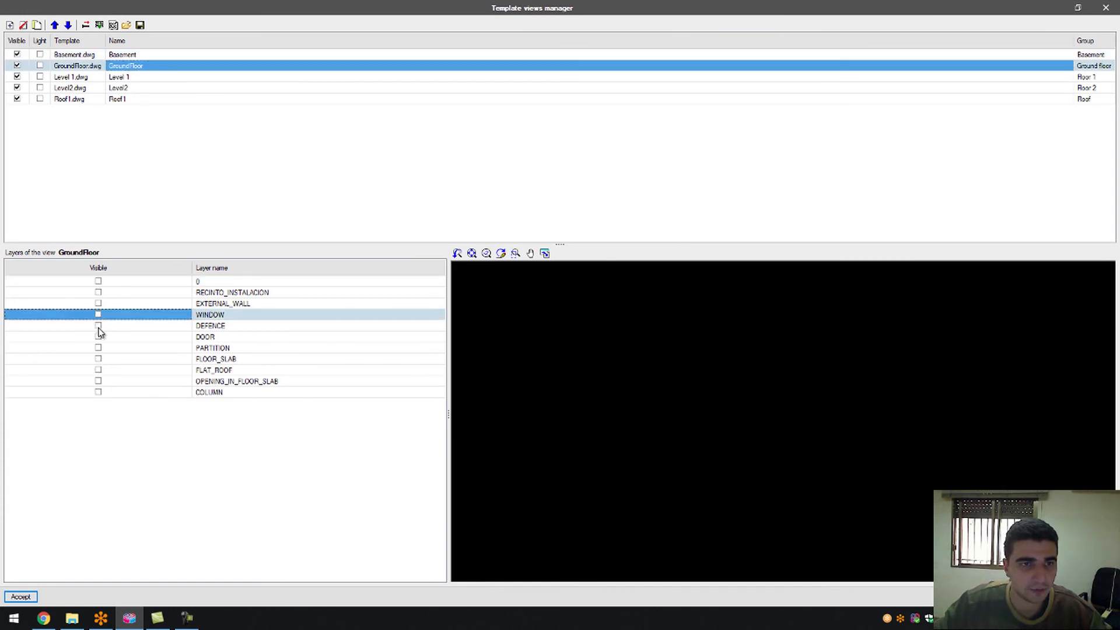
click(98, 293)
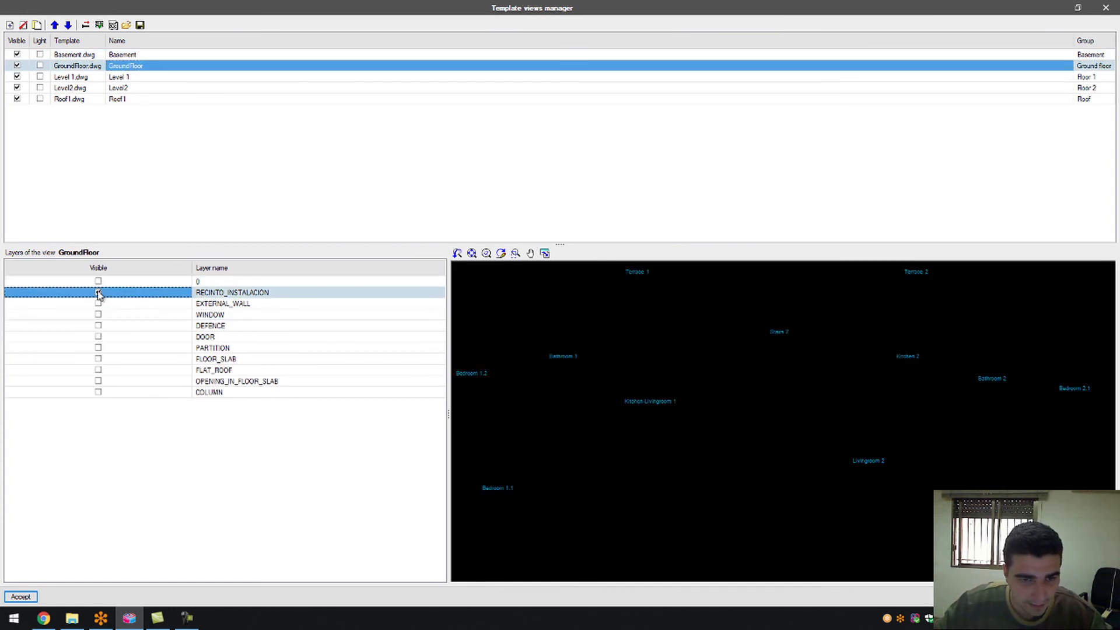
click(98, 282)
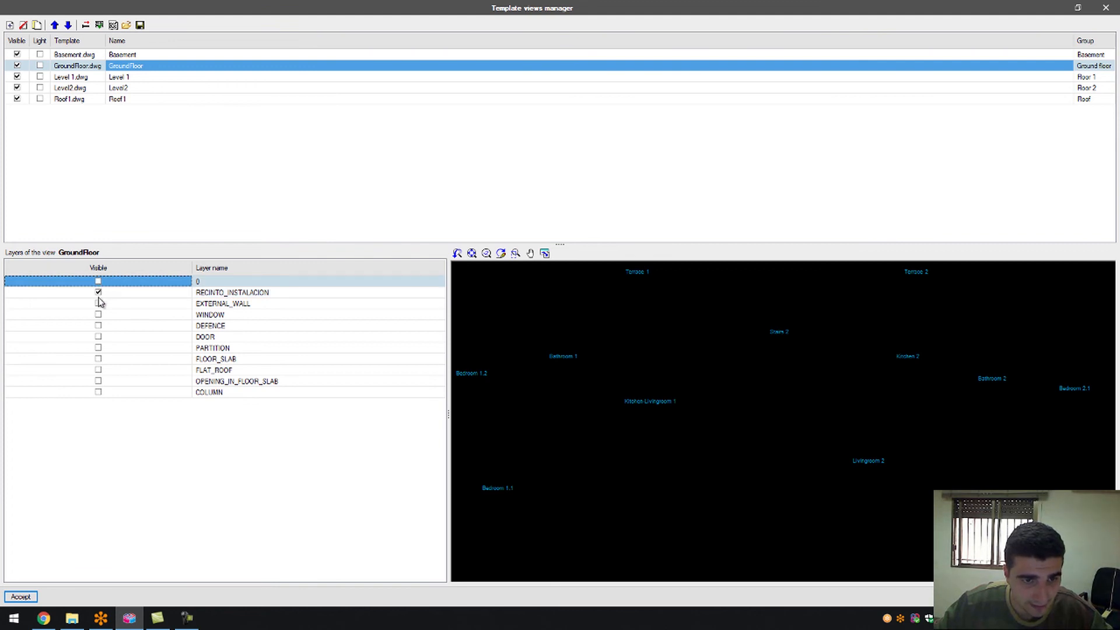
key(Down)
key(Down)
key(Down)
drag(108, 415, 109, 279)
click(109, 295)
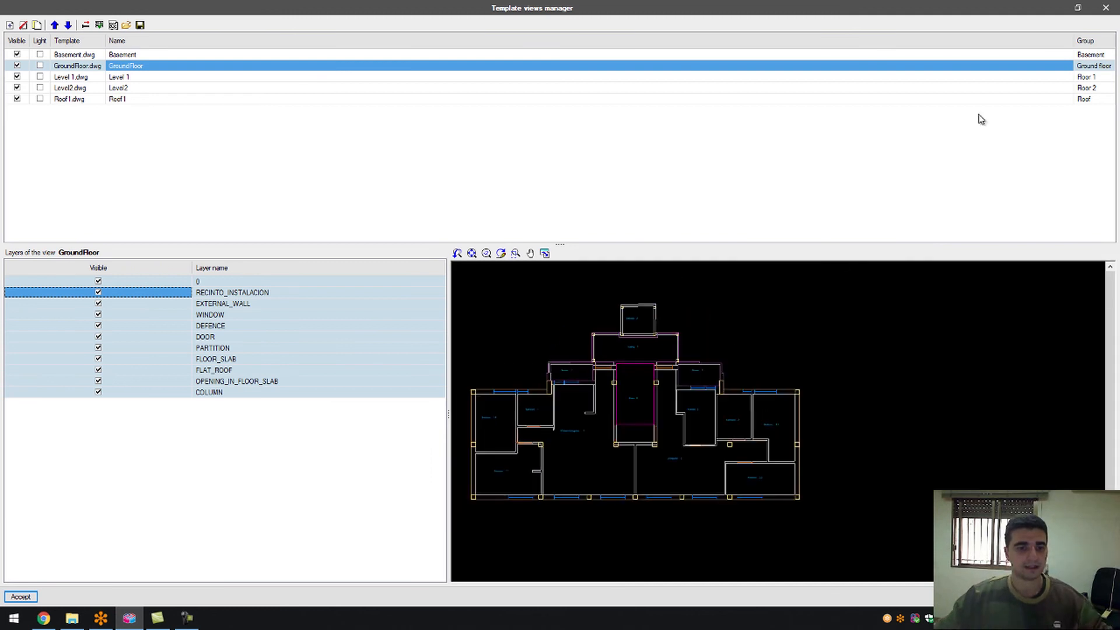
click(21, 597)
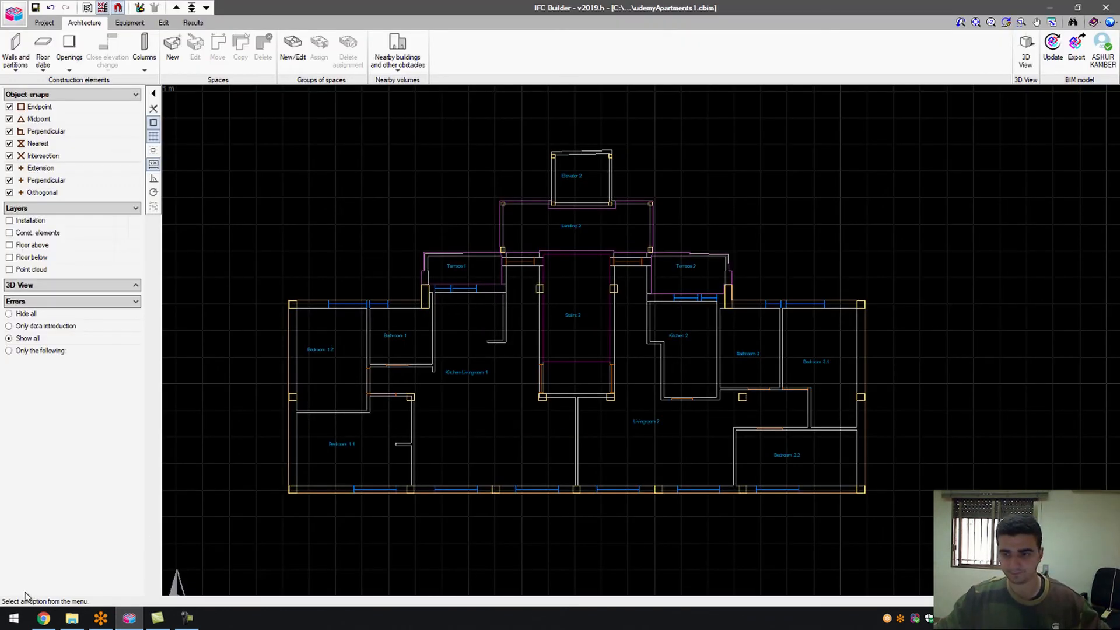
- Switch on the Installation and Const. elements layers so the modelled elements are displayed over the ground floor template
click(47, 222)
click(43, 246)
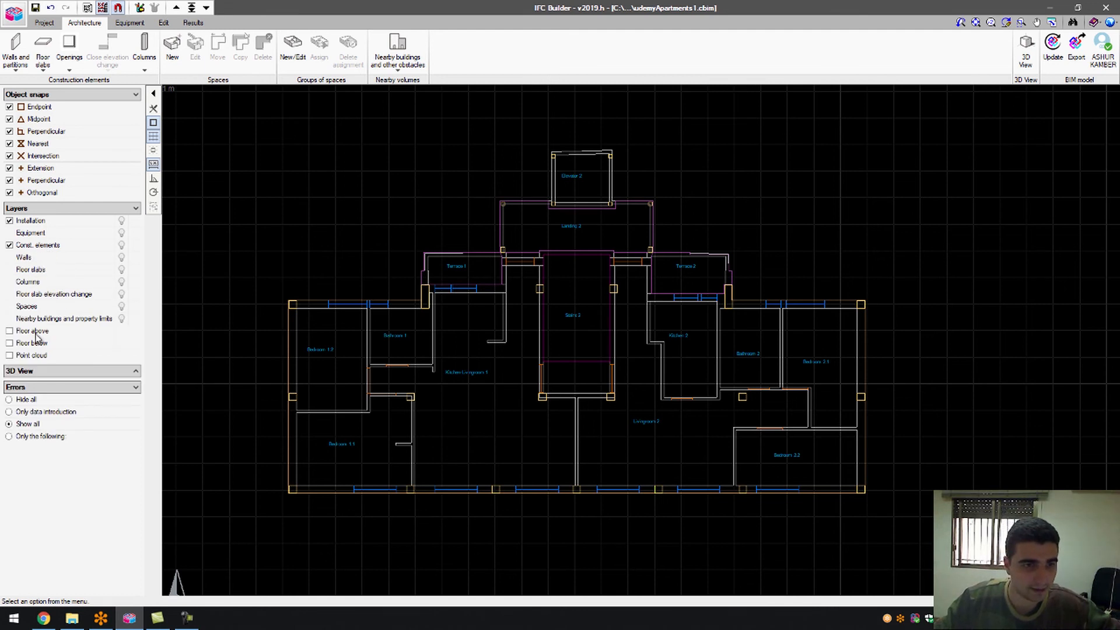
click(121, 245)
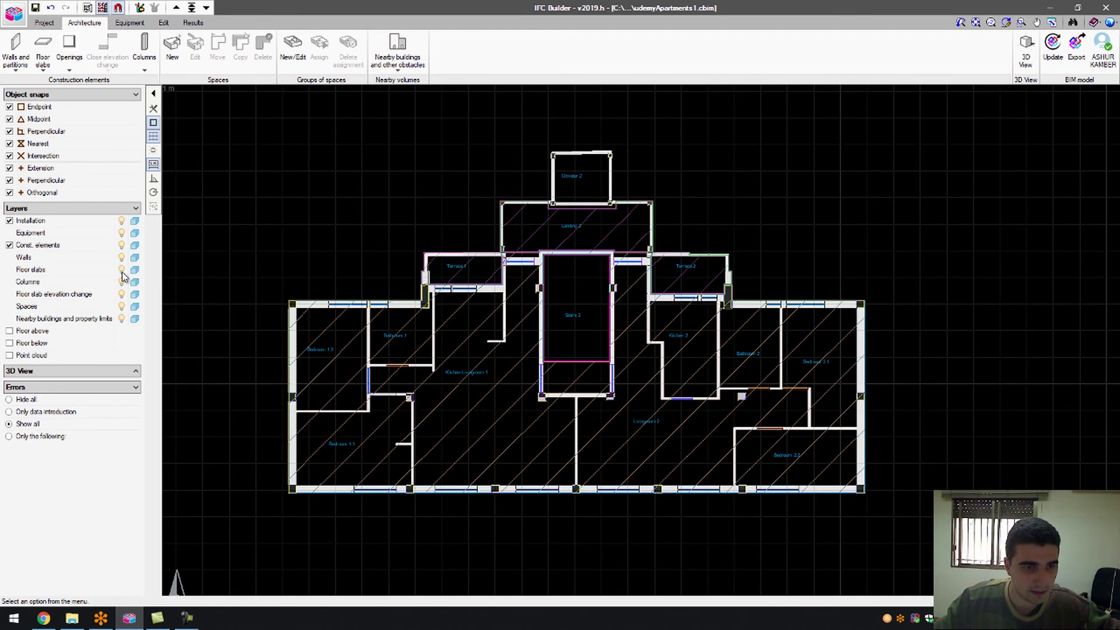
scroll(435, 318, up, 2)
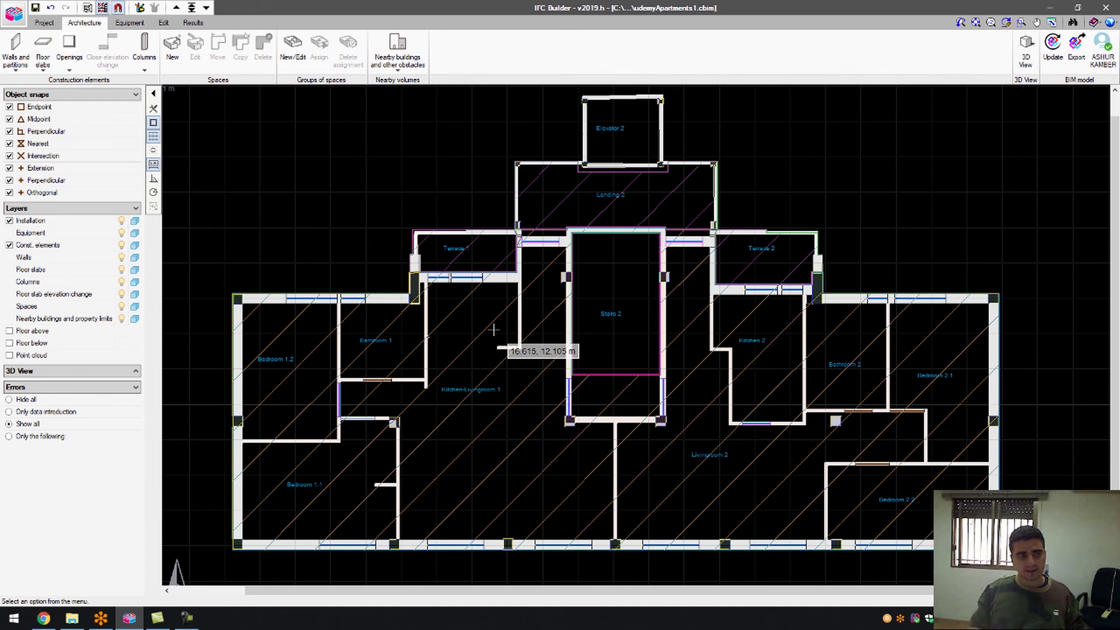
- Open the 3D view of the building and hide the ground plane
click(1025, 50)
click(503, 297)
click(487, 330)
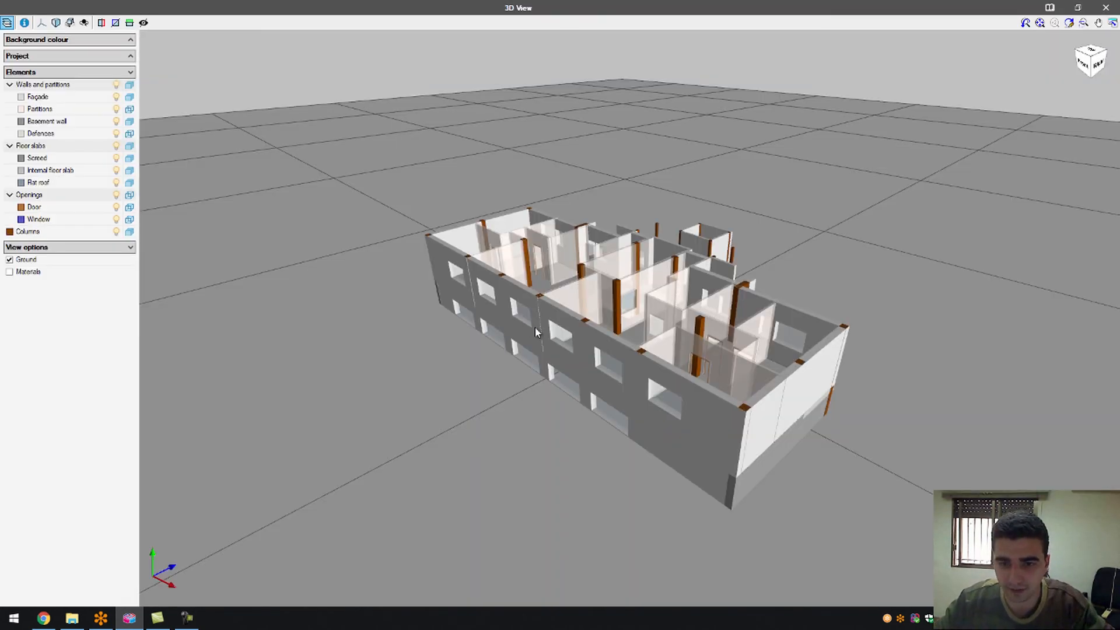
middle_drag(537, 333, 723, 283)
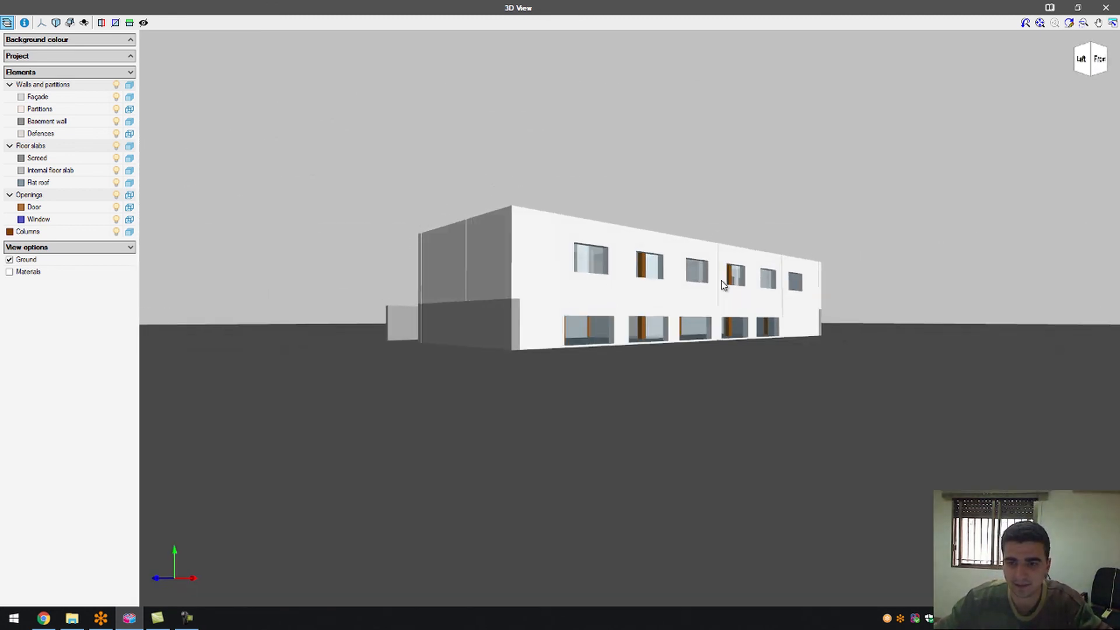
click(10, 259)
- Examine the facade windows, basement door openings and interior partitions from several angles in 3D, and close the 3D view
middle_drag(360, 287, 601, 340)
middle_drag(763, 375, 668, 368)
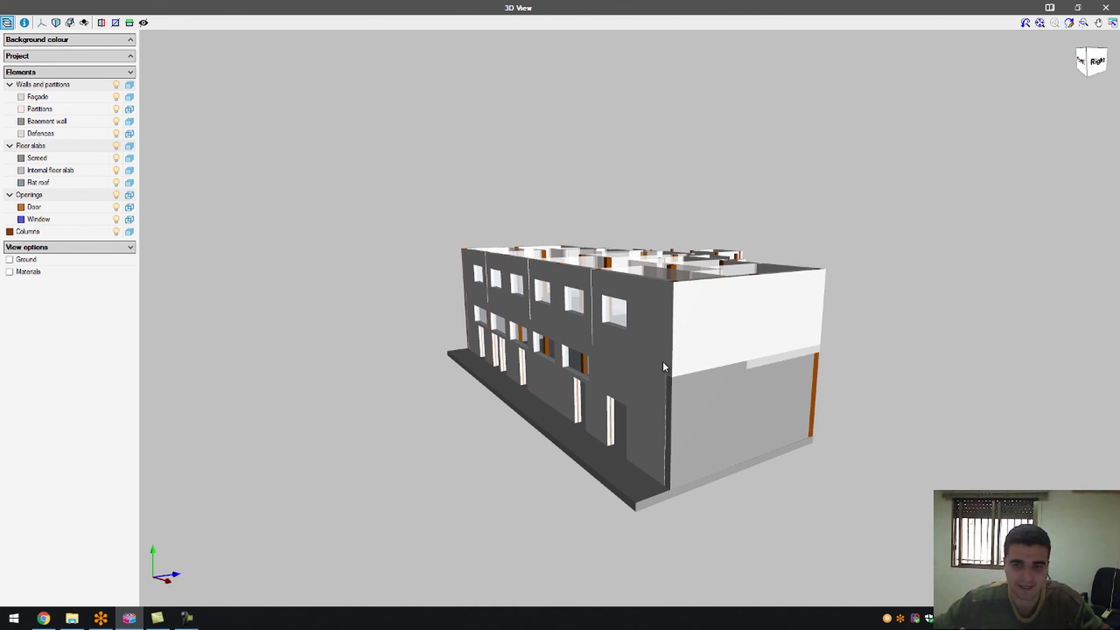
middle_drag(663, 363, 783, 365)
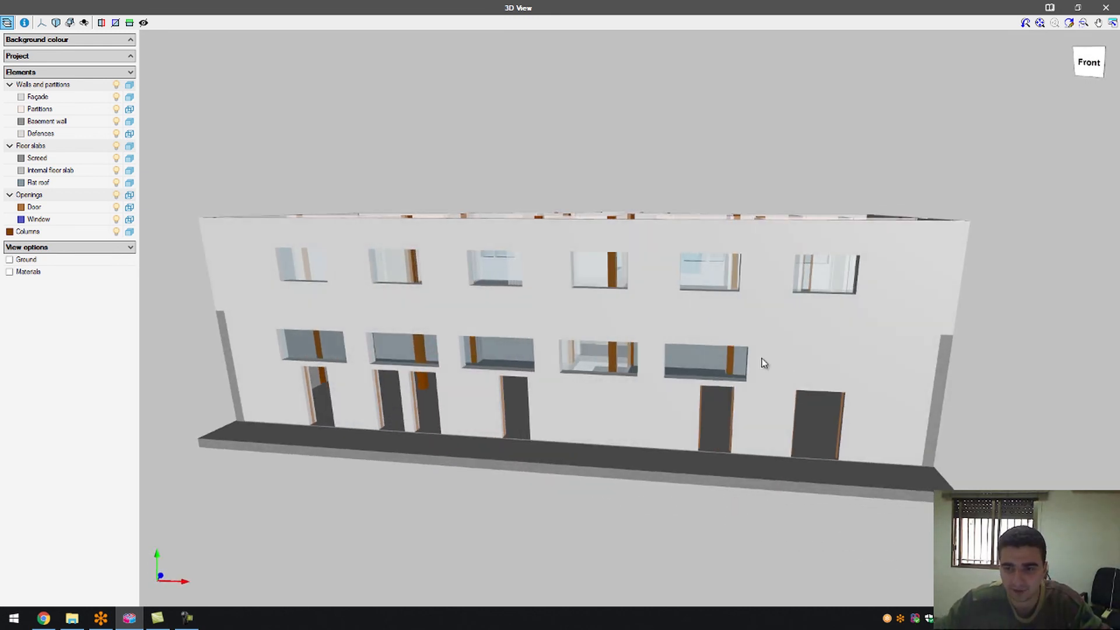
middle_drag(630, 315, 639, 331)
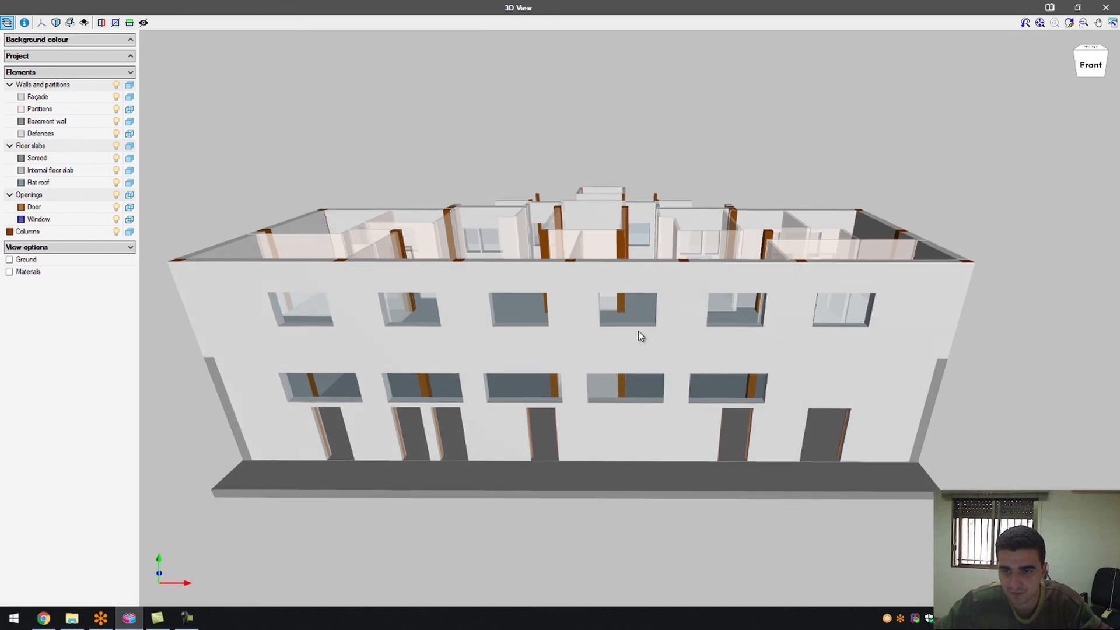
middle_drag(712, 356, 713, 429)
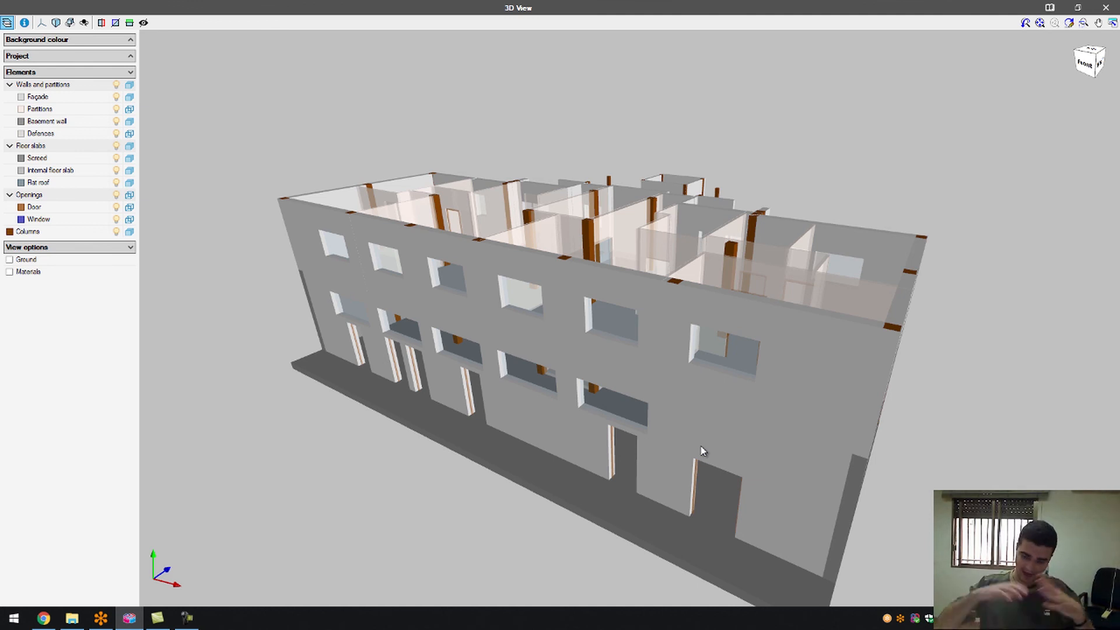
middle_drag(691, 394, 245, 257)
scroll(694, 347, up, 5)
scroll(742, 299, down, 4)
scroll(743, 298, up, 3)
click(1076, 7)
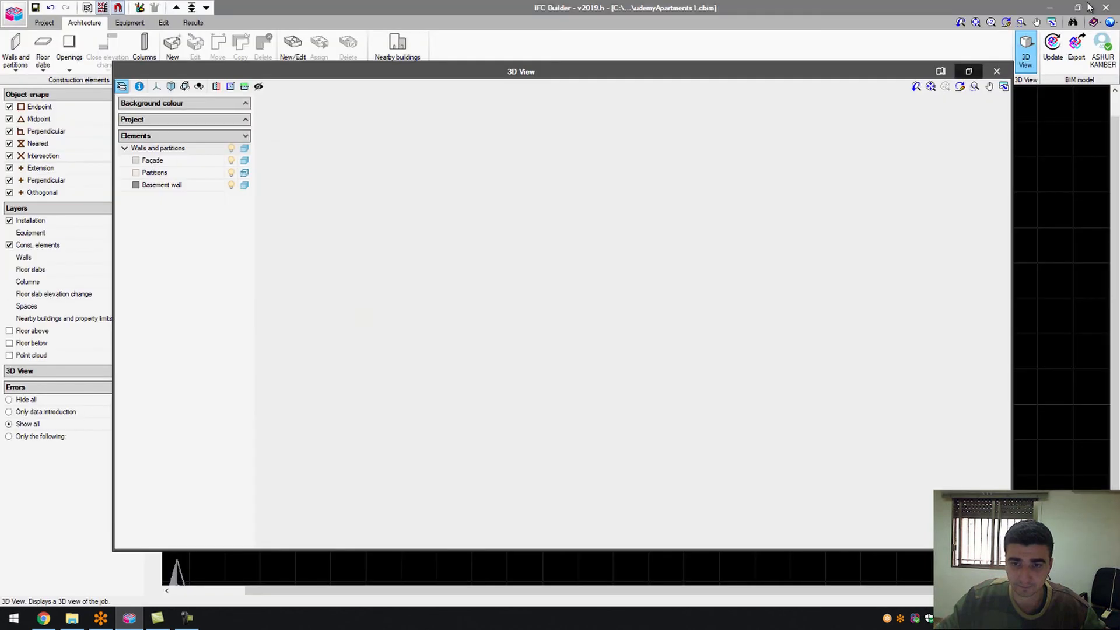
click(1011, 68)
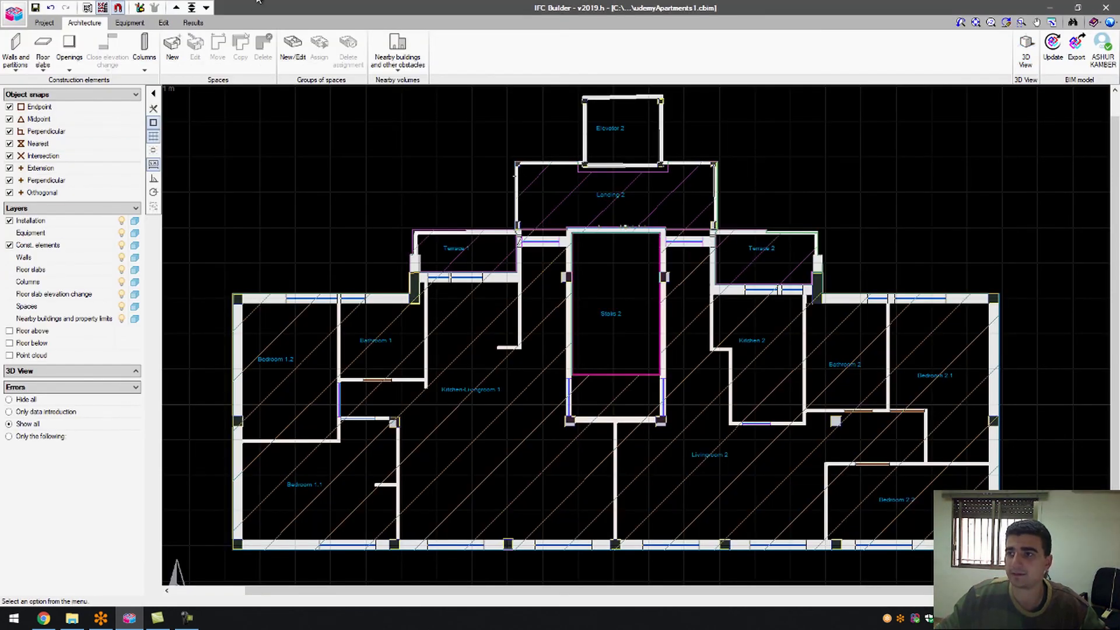